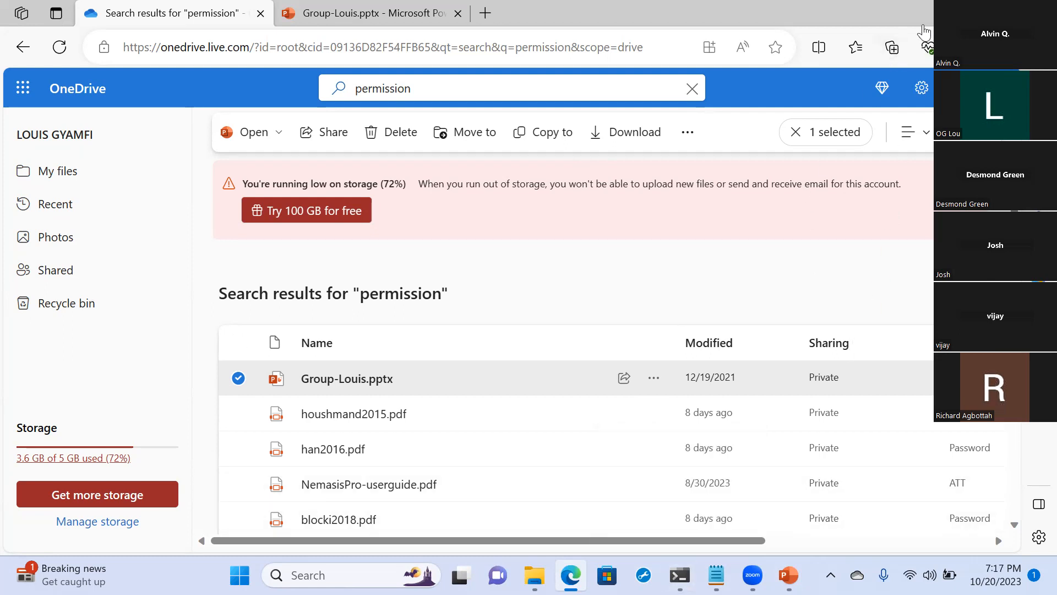
- Clear the open windows from the desktop and launch VMware Workstation in a maximized window
{"action": "left_click", "coordinate": [958, 14]}
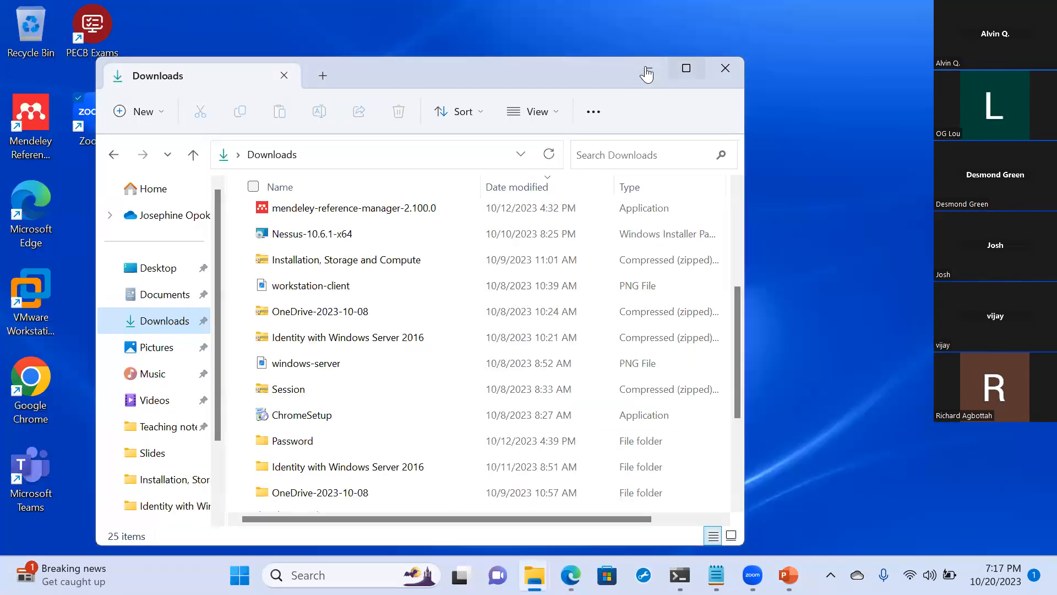
{"action": "left_click", "coordinate": [647, 72]}
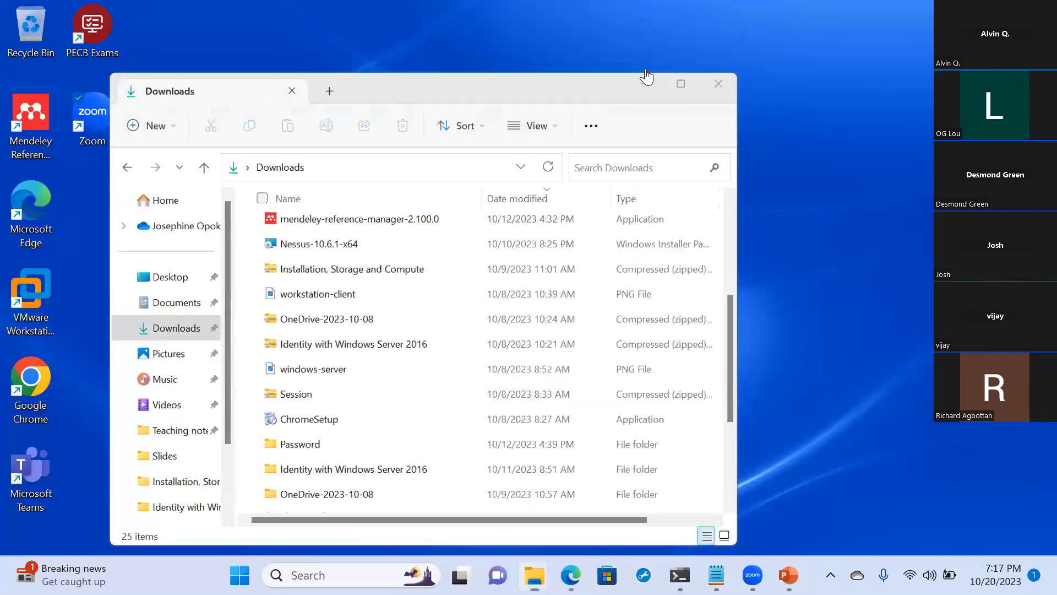
{"action": "left_click", "coordinate": [18, 334]}
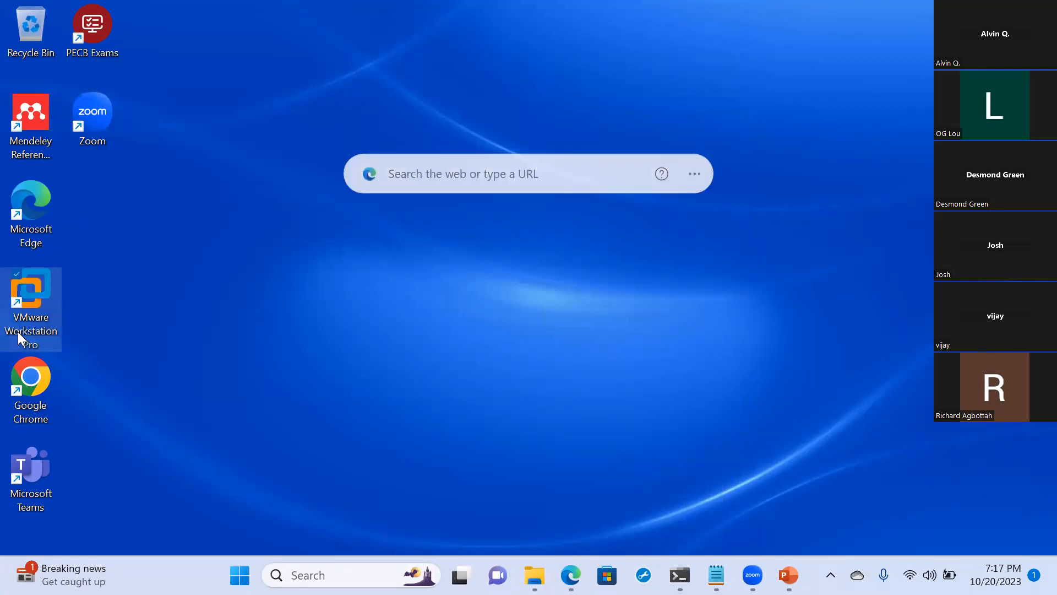
{"action": "double_click", "coordinate": [24, 307]}
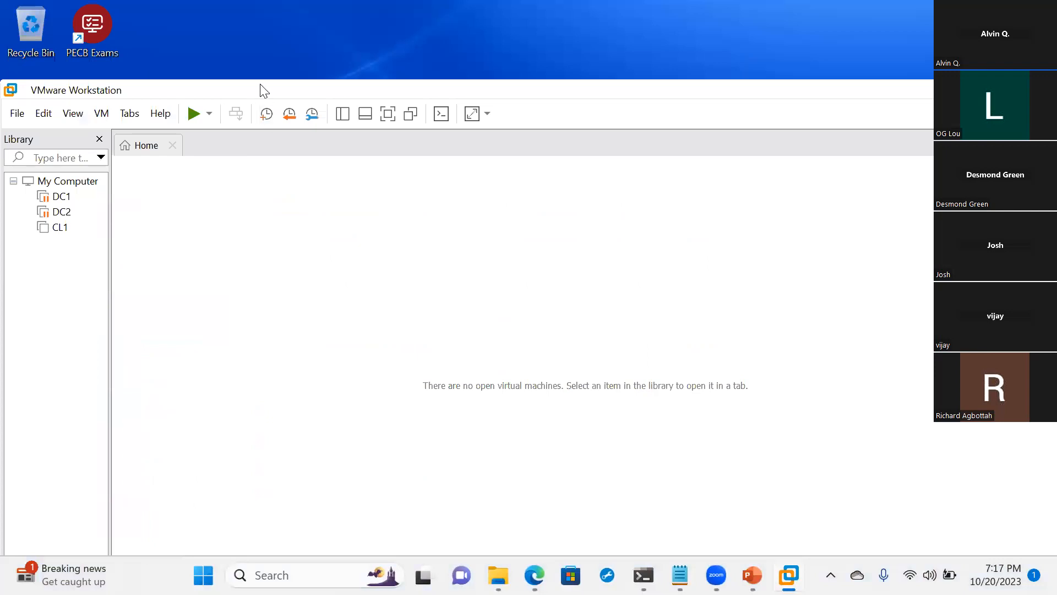
{"action": "double_click", "coordinate": [262, 90]}
- Inspect the hard disk details in the DC1 virtual machine's settings and close them without changes
{"action": "left_click", "coordinate": [57, 149]}
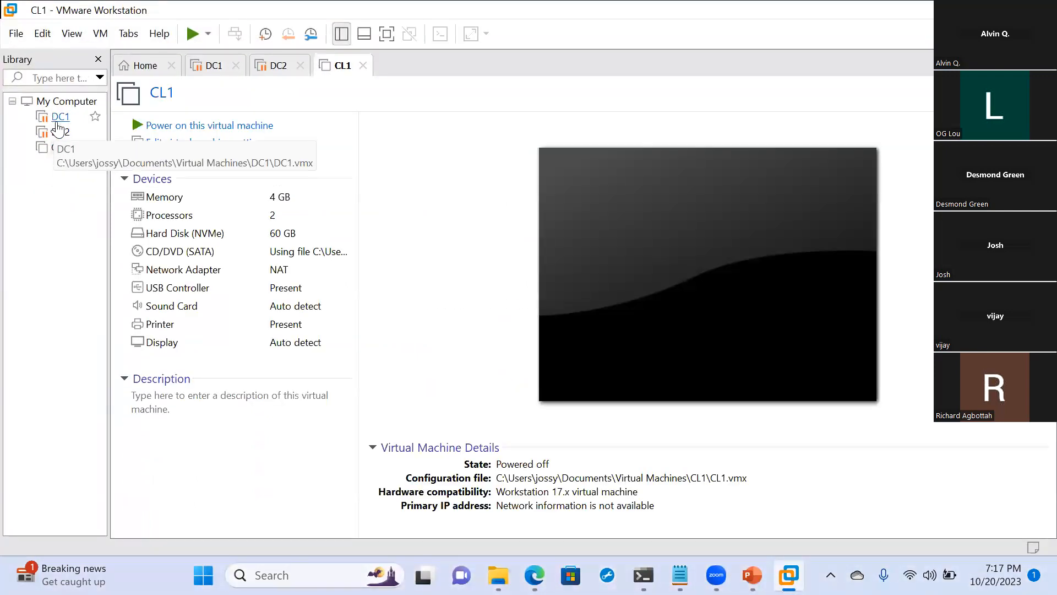
{"action": "left_click", "coordinate": [58, 122]}
{"action": "left_click", "coordinate": [218, 146]}
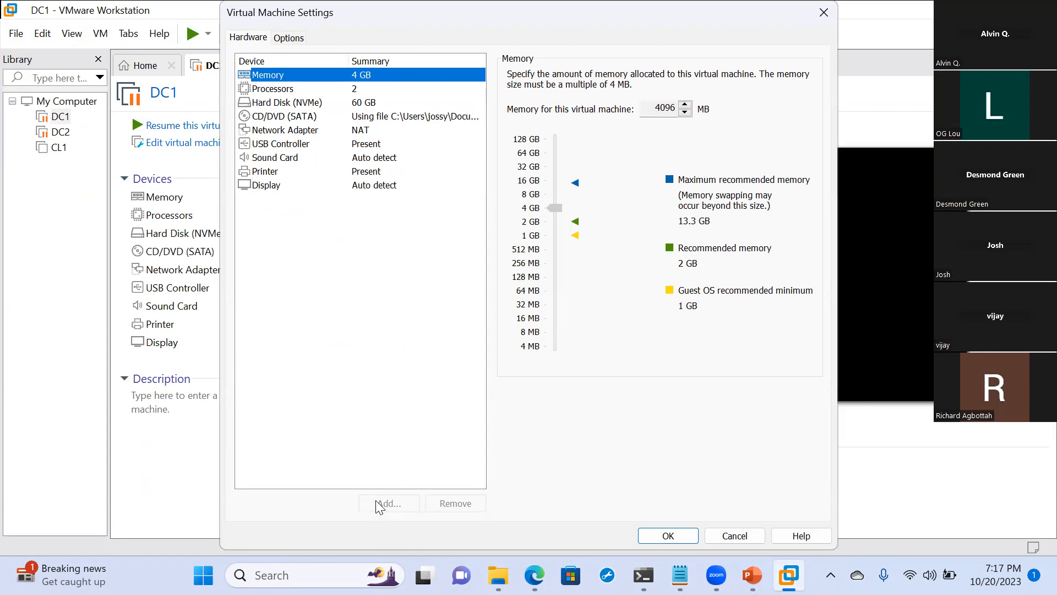
{"action": "left_click", "coordinate": [280, 103]}
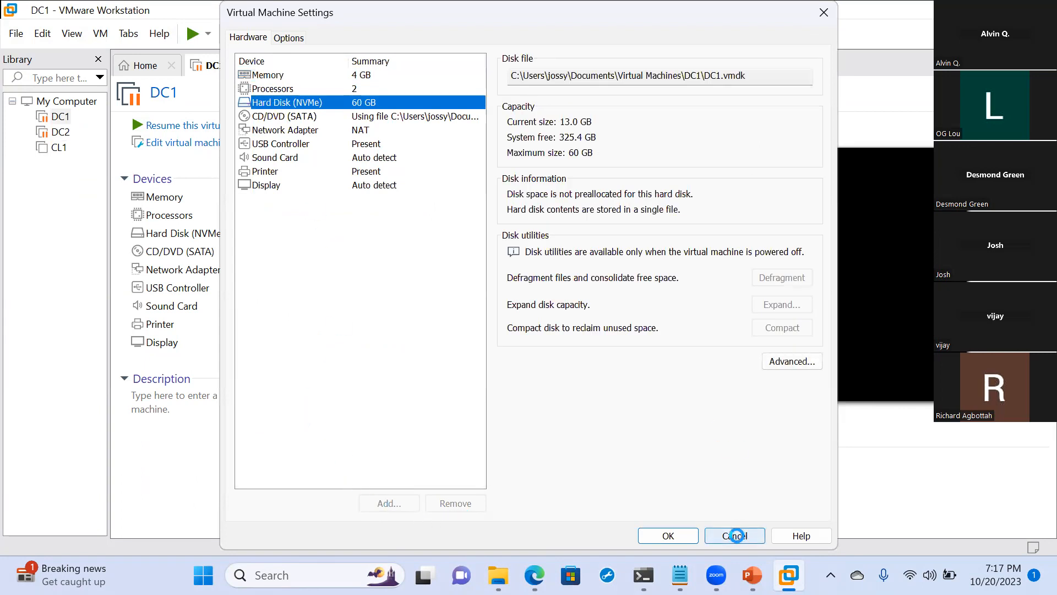
{"action": "left_click", "coordinate": [735, 535]}
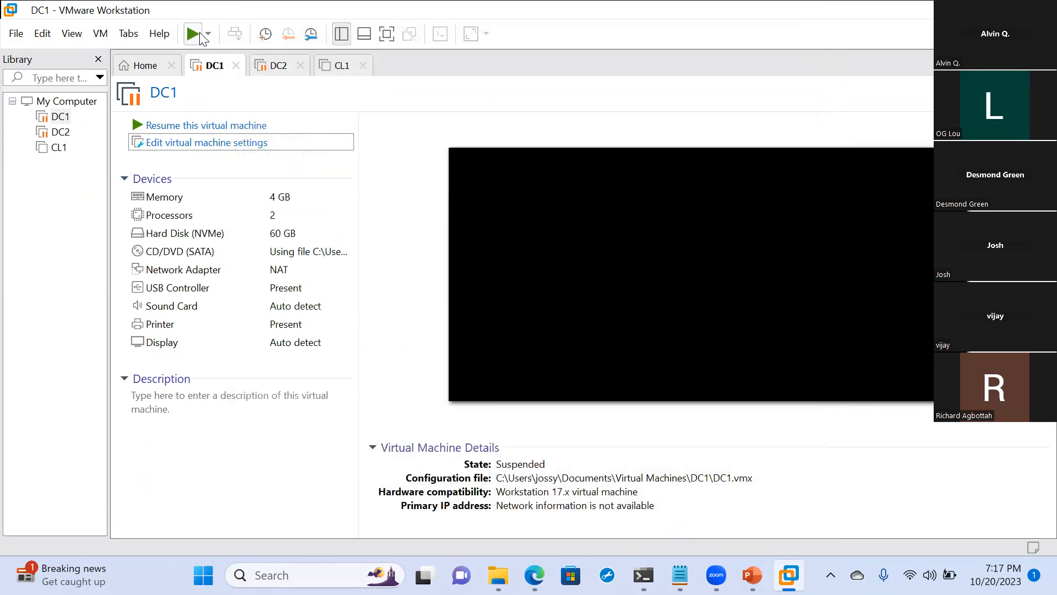
- Resume the DC1 virtual machine, skip the VMware Workstation 17.5.0 update and wake the guest's screen
{"action": "left_click", "coordinate": [199, 32]}
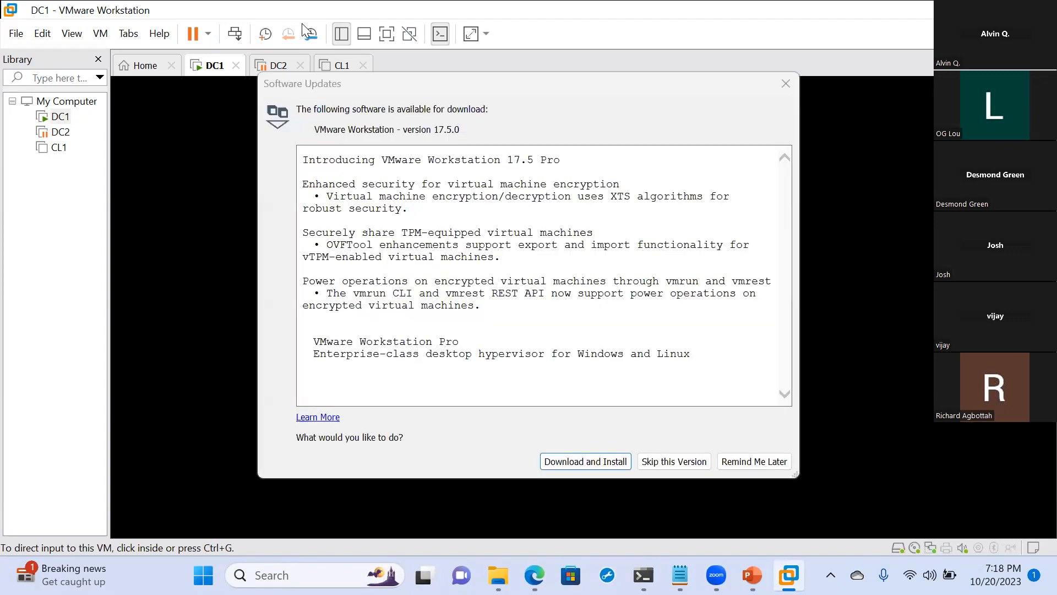
{"action": "left_click", "coordinate": [693, 462]}
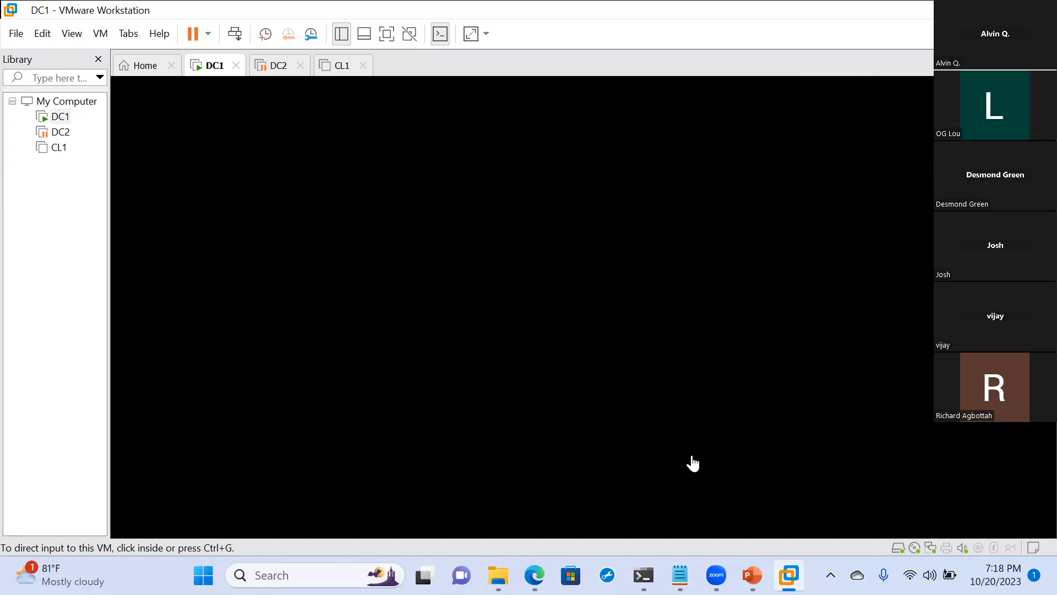
{"action": "left_click", "coordinate": [563, 320]}
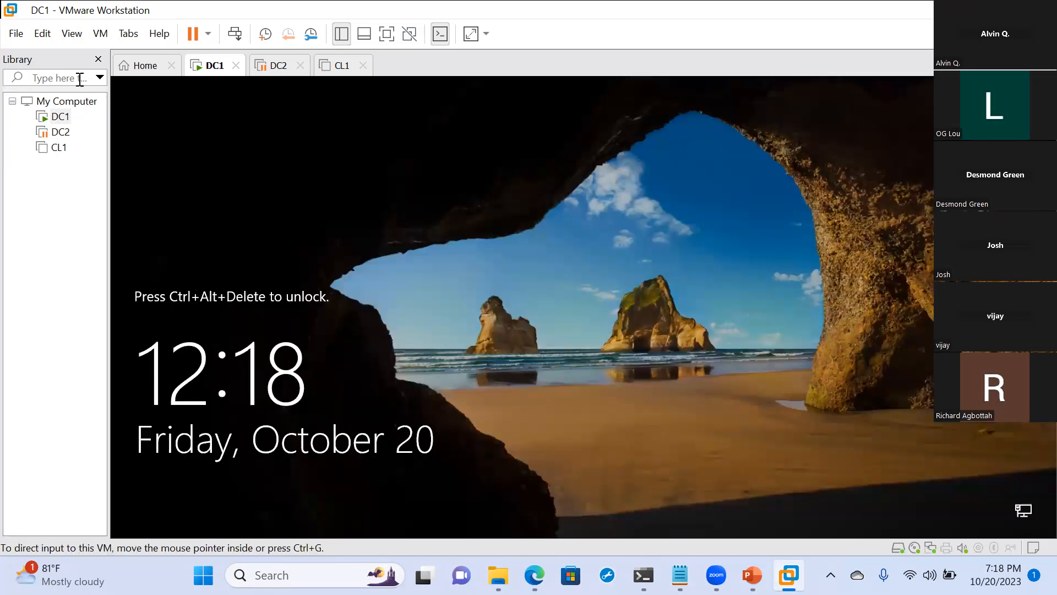
- Add a hard disk to DC1 in its virtual machine settings, using the SCSI type and a new virtual disk
{"action": "left_click", "coordinate": [100, 33]}
{"action": "left_click", "coordinate": [186, 7]}
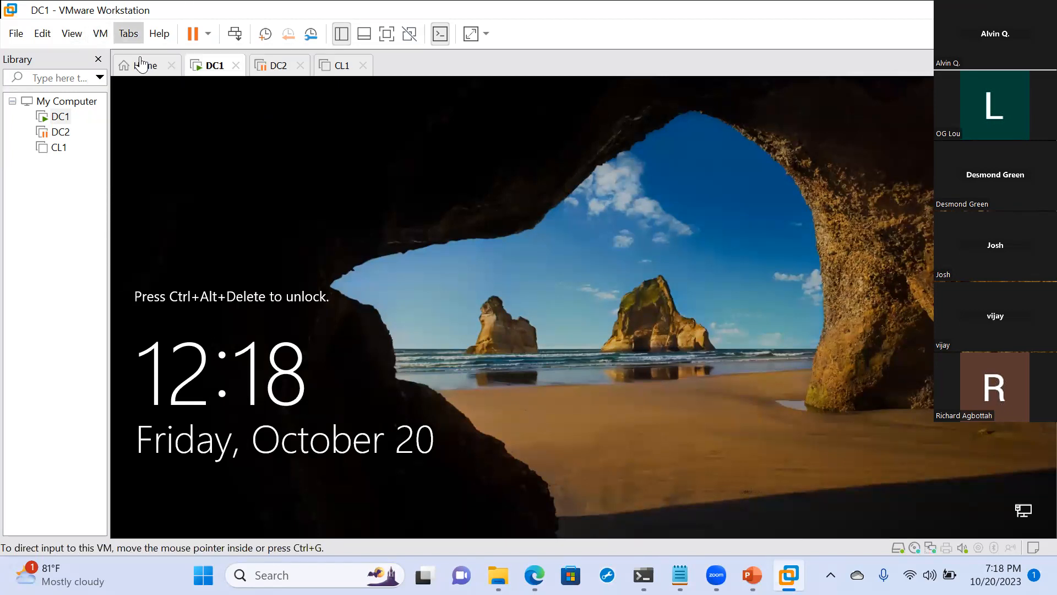
{"action": "left_click", "coordinate": [100, 34]}
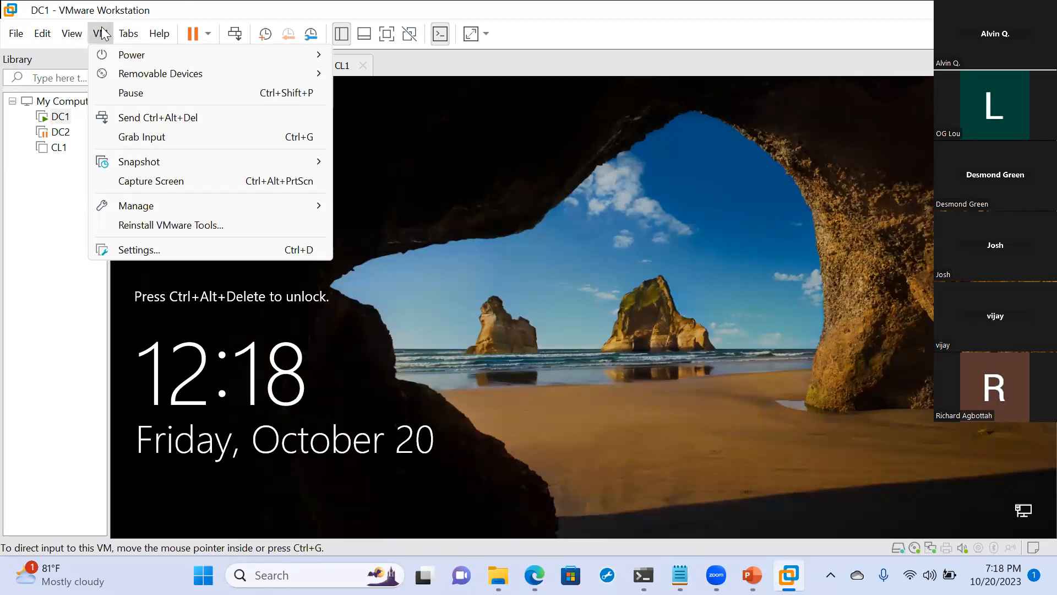
{"action": "left_click", "coordinate": [152, 248]}
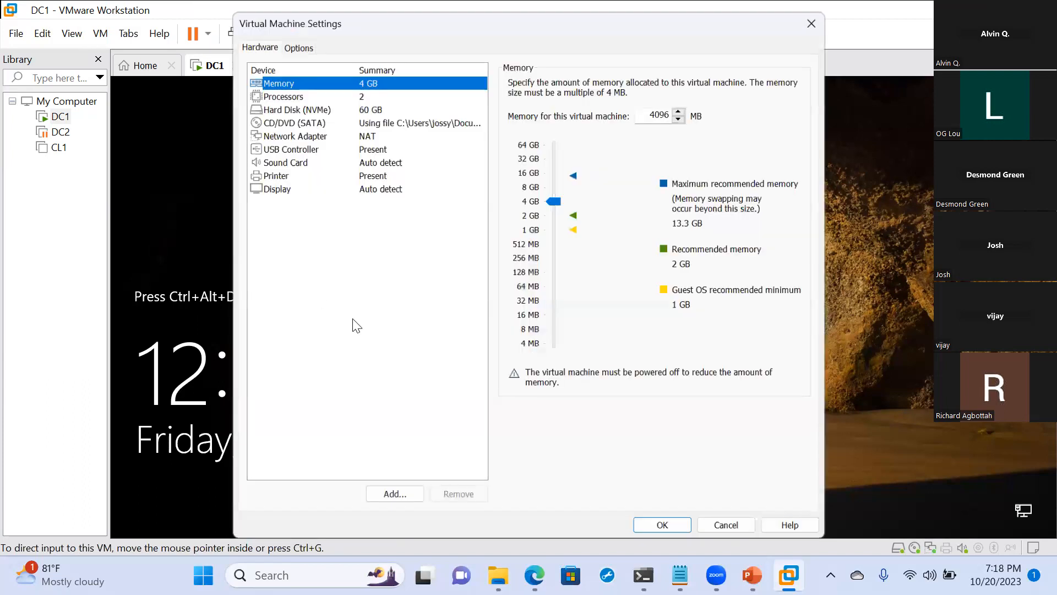
{"action": "left_click", "coordinate": [392, 510]}
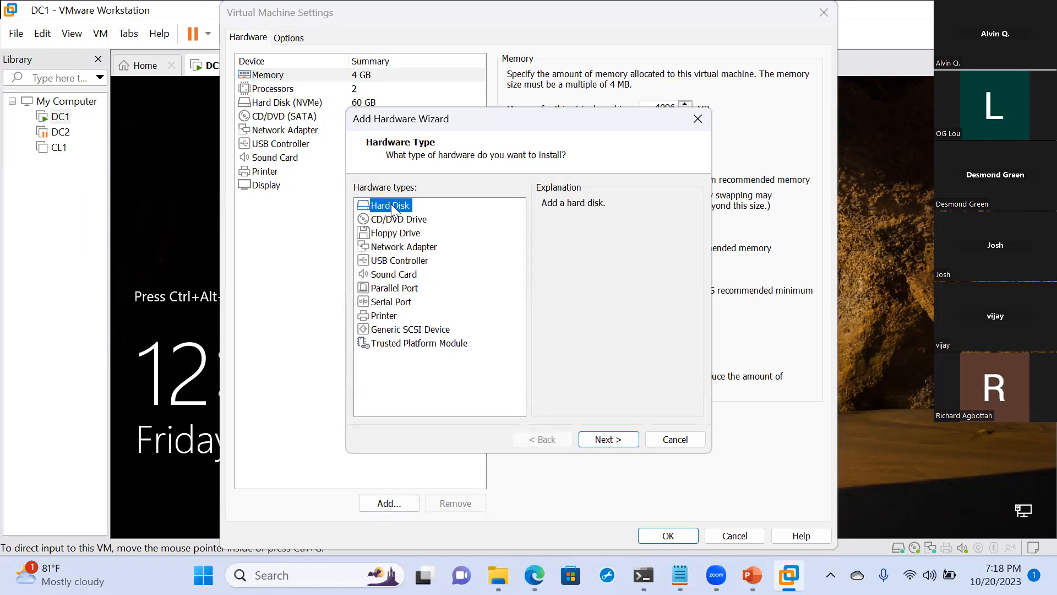
{"action": "left_click", "coordinate": [610, 442]}
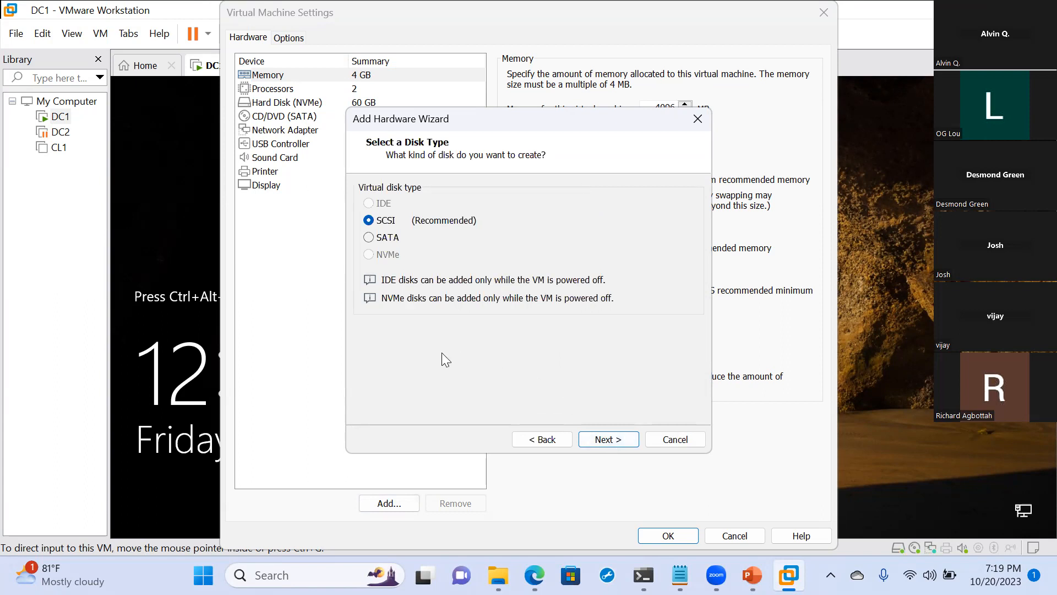
{"action": "left_click", "coordinate": [605, 445]}
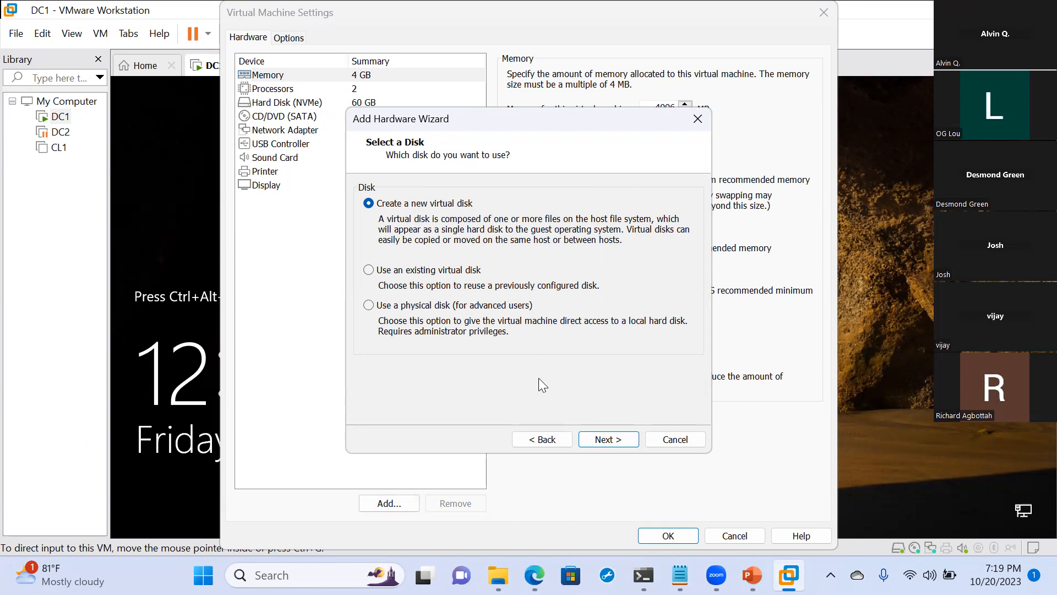
{"action": "left_click", "coordinate": [595, 439]}
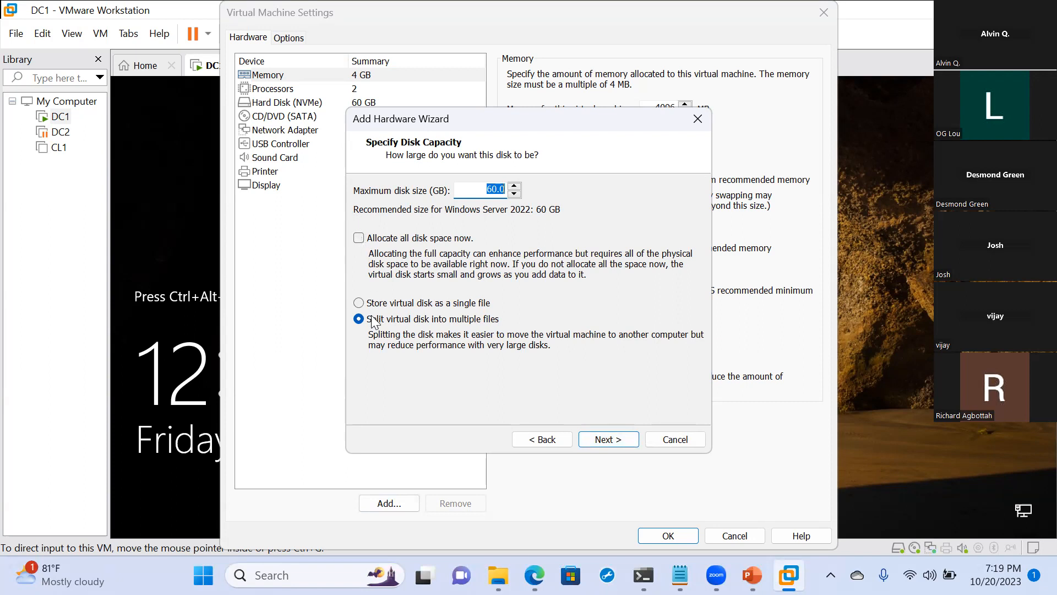
- Store the 60 GB virtual disk as a single file named DC1Storage, apply the settings and dismiss the removable devices hint
{"action": "left_click", "coordinate": [361, 302]}
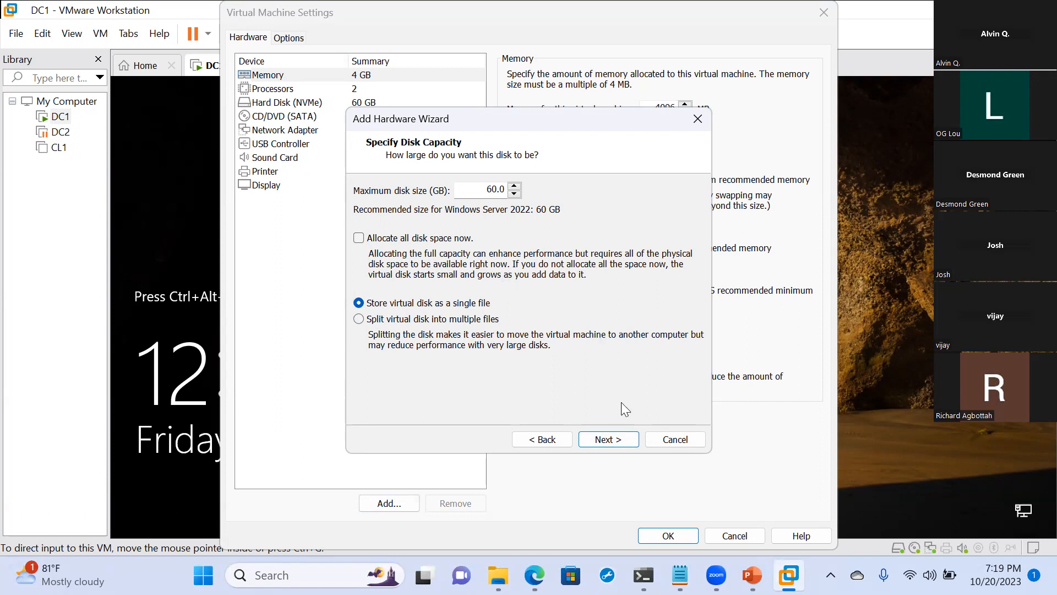
{"action": "left_click", "coordinate": [614, 442]}
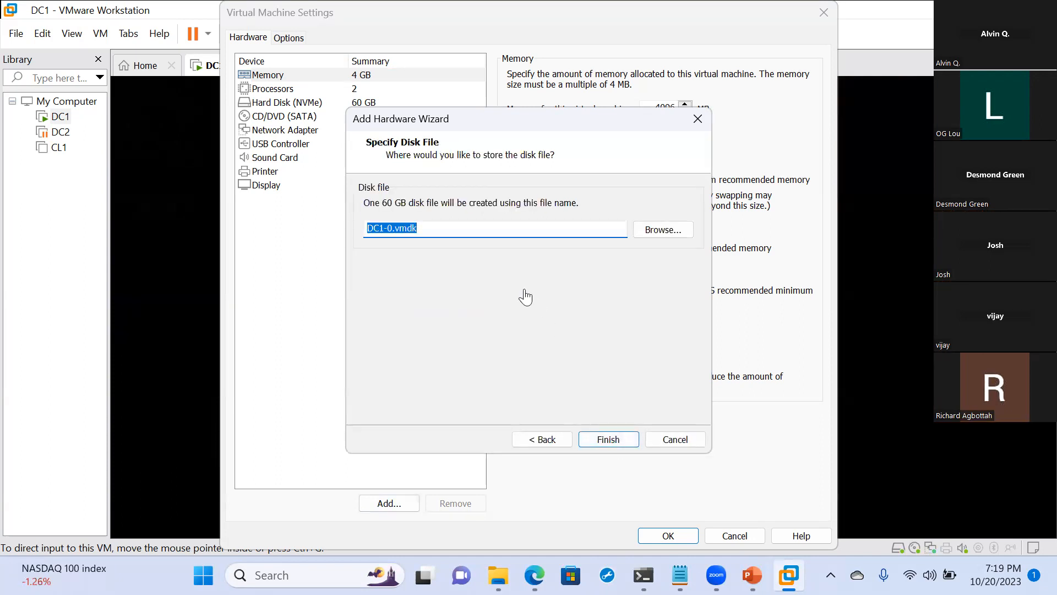
{"action": "type", "text": "DC"}
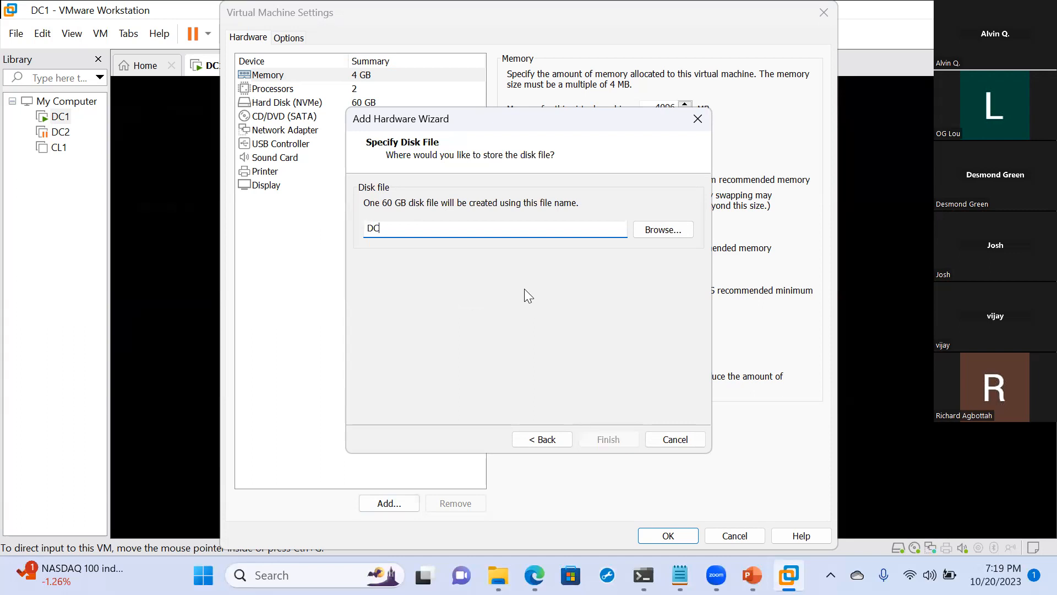
{"action": "type", "text": "1Storage"}
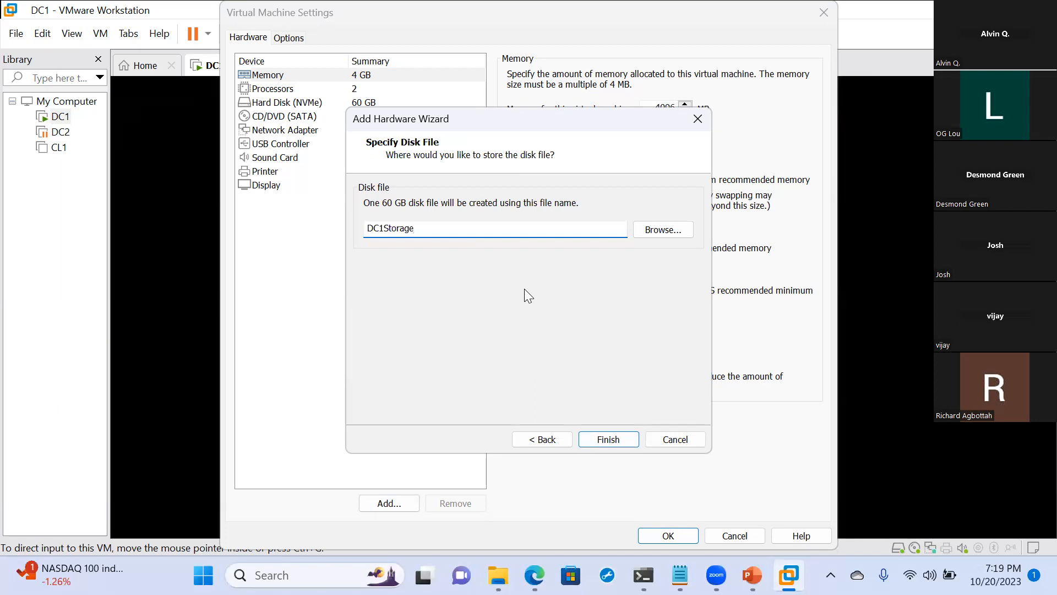
{"action": "left_click", "coordinate": [604, 438]}
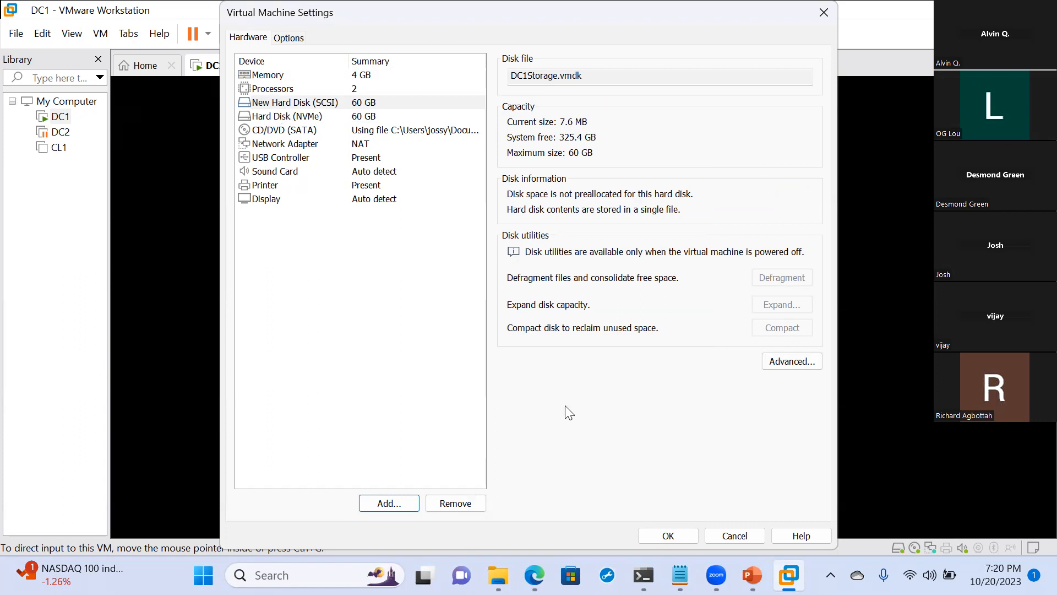
{"action": "left_click", "coordinate": [665, 537]}
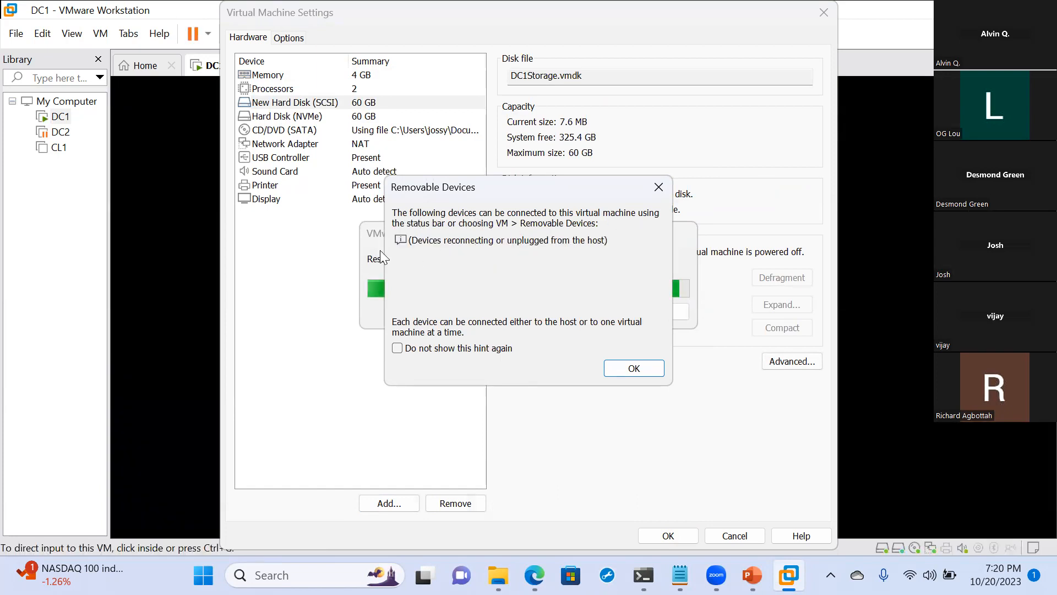
{"action": "left_click", "coordinate": [634, 368]}
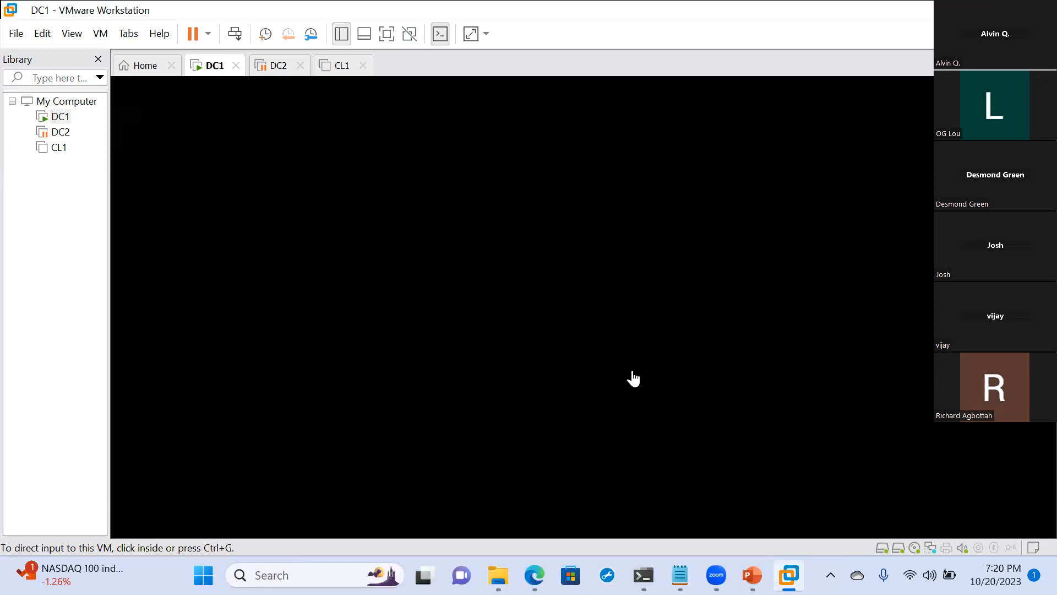
- Bring up the sign-in prompt of the DC1 guest and show the virtual machine in full screen
{"action": "left_click", "coordinate": [634, 379]}
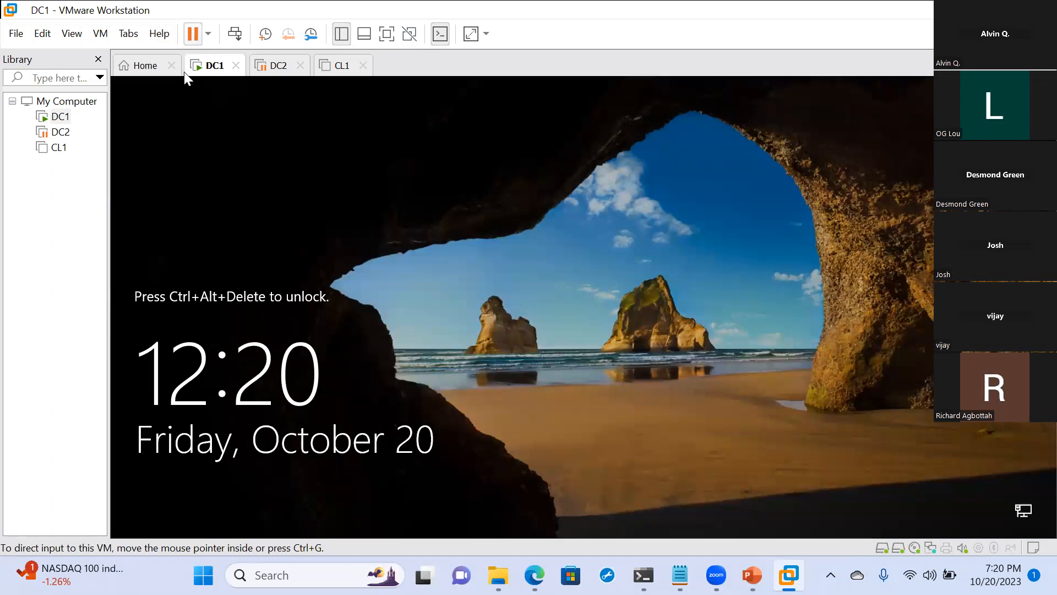
{"action": "left_click_drag", "start_coordinate": [161, 17], "coordinate": [145, 58]}
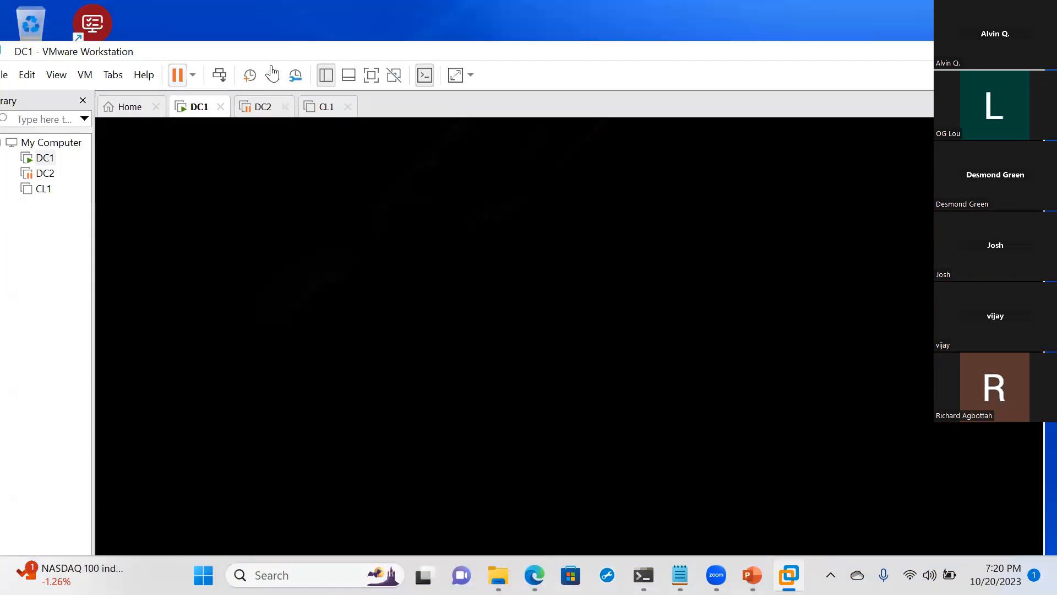
{"action": "left_click", "coordinate": [218, 76]}
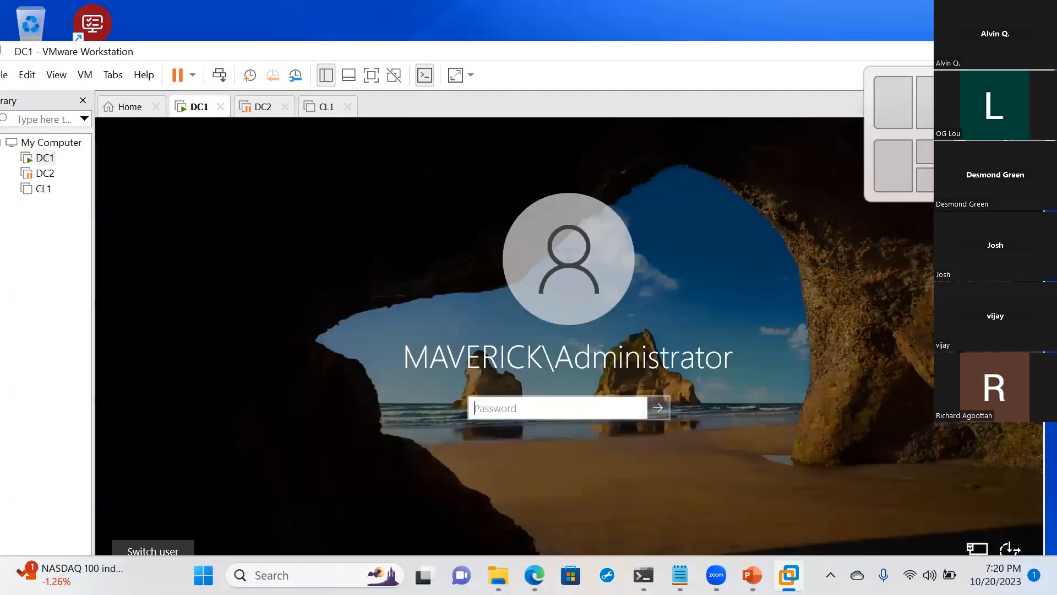
{"action": "left_click", "coordinate": [987, 51]}
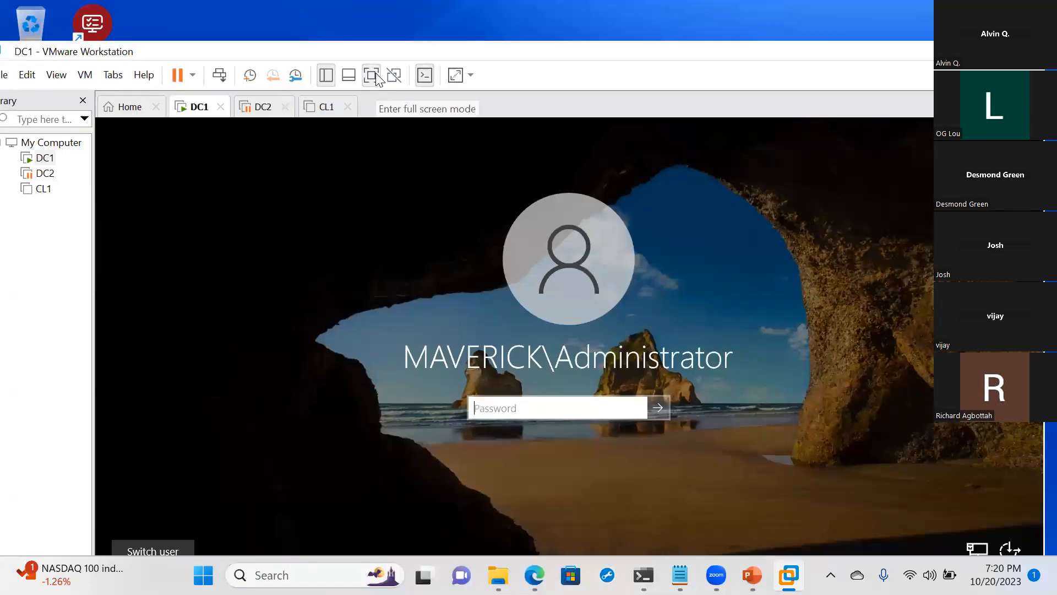
{"action": "left_click", "coordinate": [372, 74]}
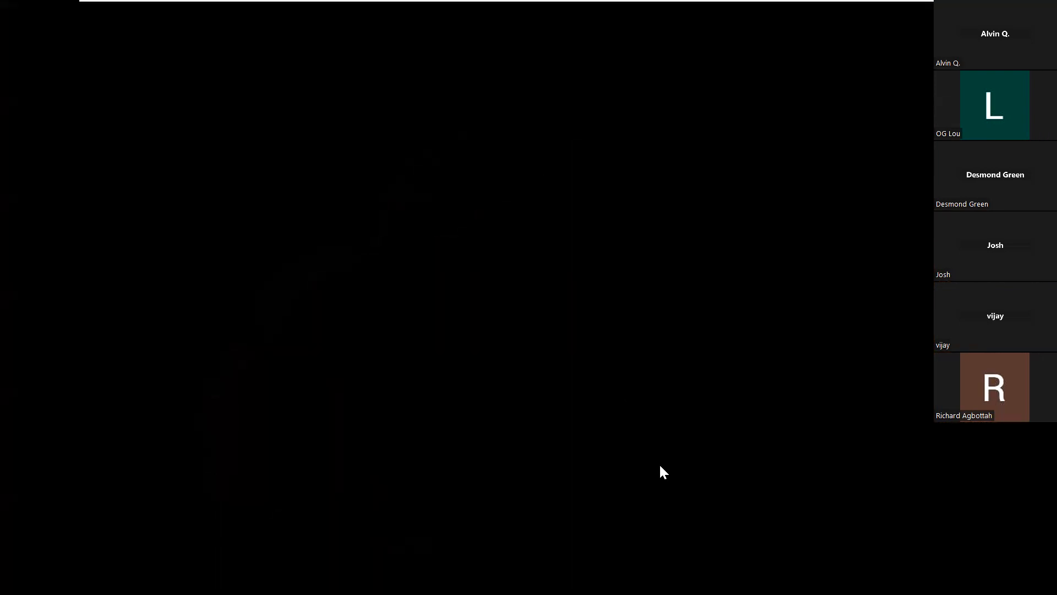
- Sign in to the MAVERICK domain's Administrator account by entering the account password
{"action": "type", "text": "••••••••••••"}
{"action": "key", "text": "Return"}
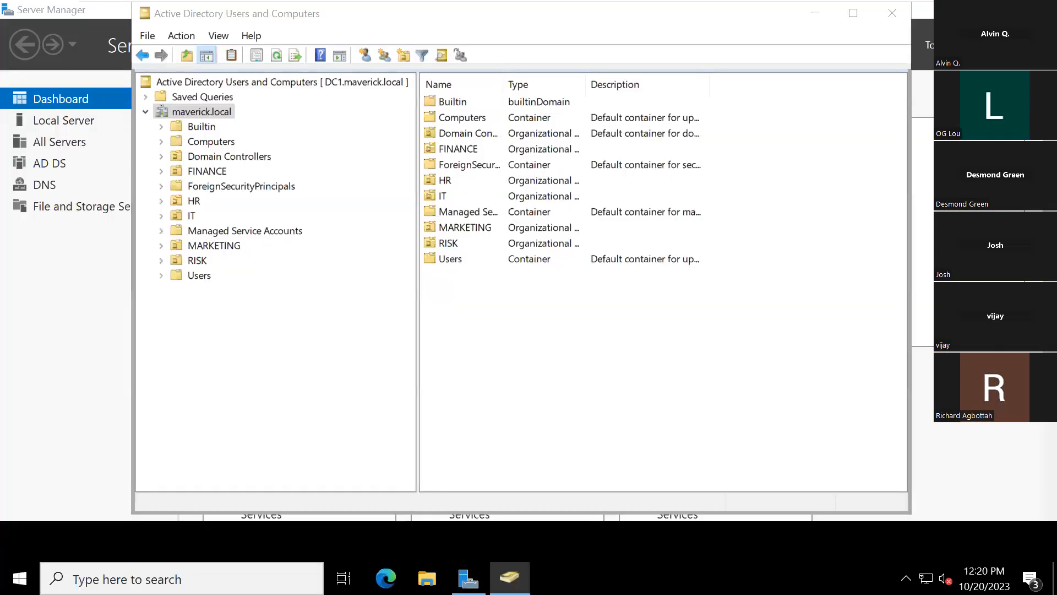
- Close Active Directory Users and Computers and check the available drives under This PC in File Explorer
{"action": "left_click", "coordinate": [890, 21]}
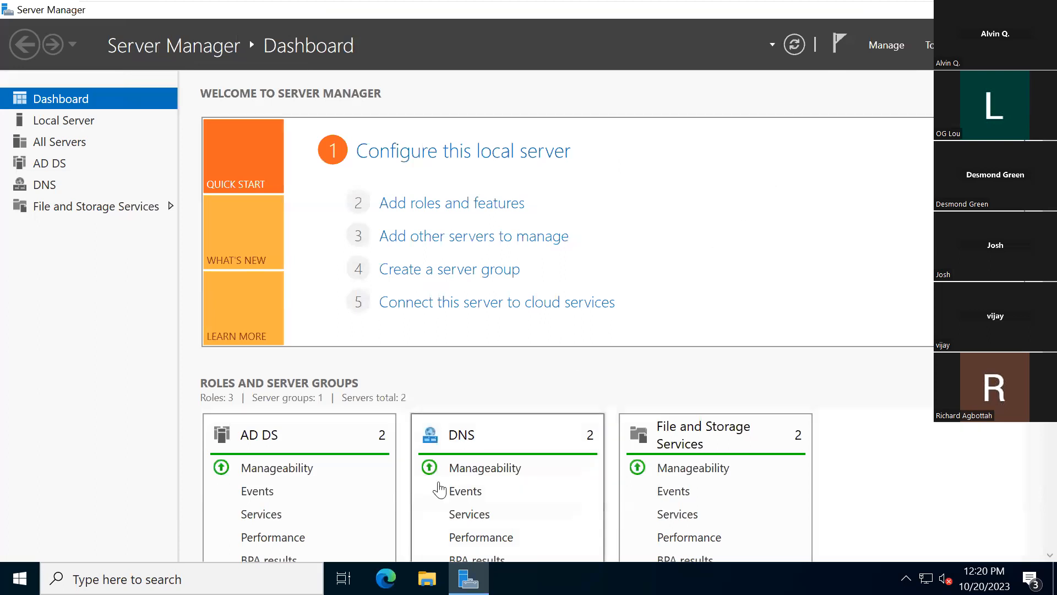
{"action": "left_click", "coordinate": [428, 579]}
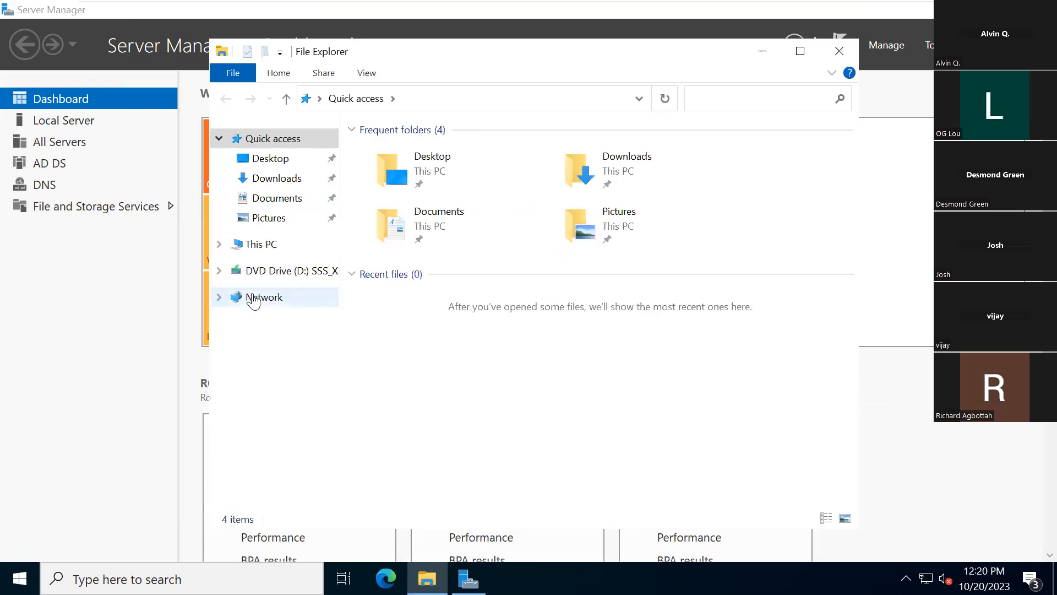
{"action": "left_click", "coordinate": [249, 247]}
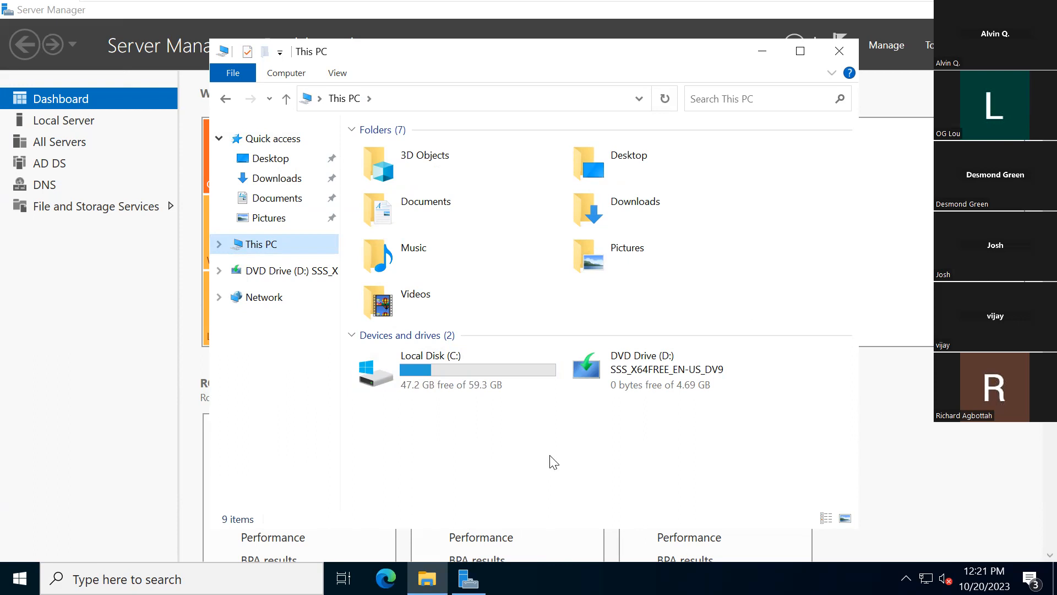
- Open Disk Management in the Computer Management tool and bring the offline Disk 1 online
{"action": "left_click", "coordinate": [930, 46]}
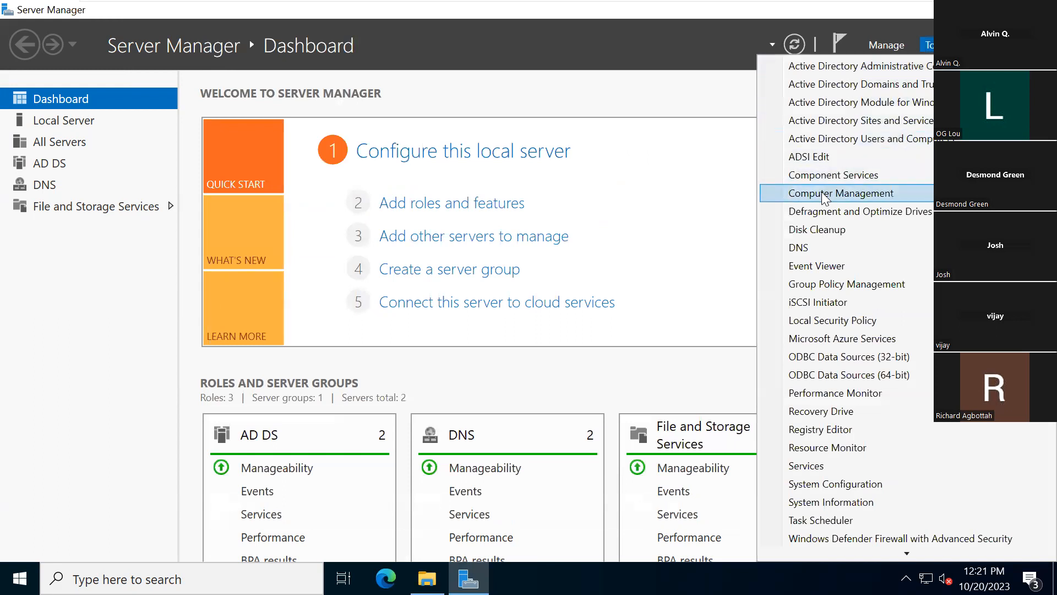
{"action": "left_click", "coordinate": [804, 194]}
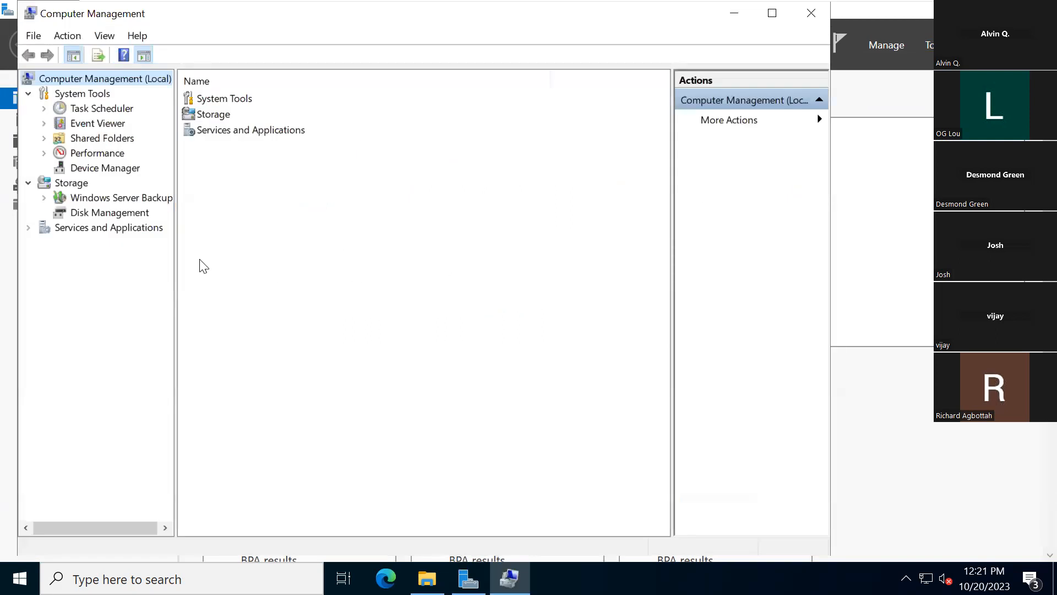
{"action": "left_click", "coordinate": [85, 215]}
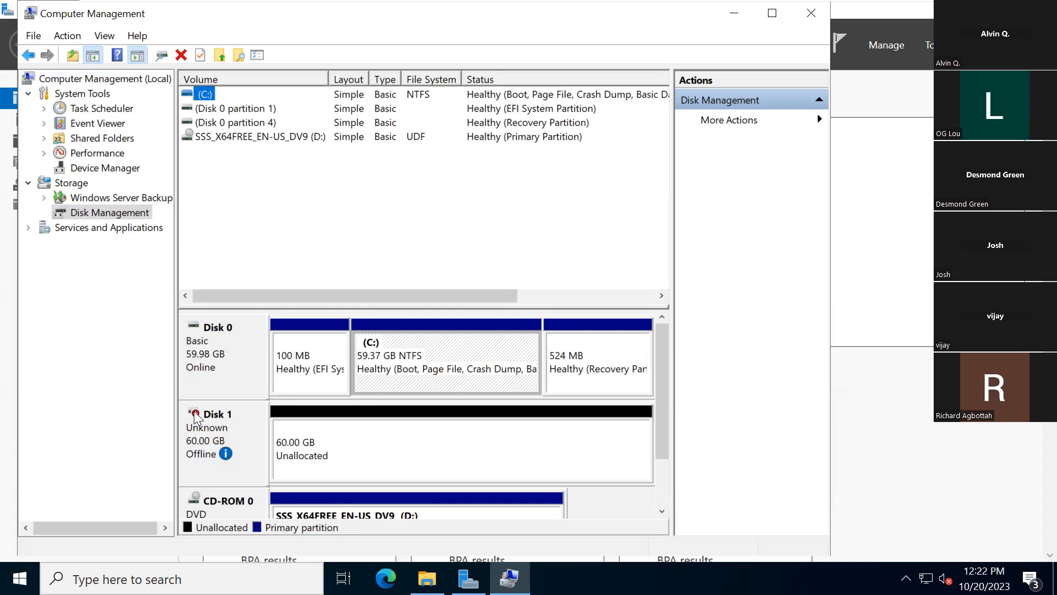
{"action": "right_click", "coordinate": [196, 418]}
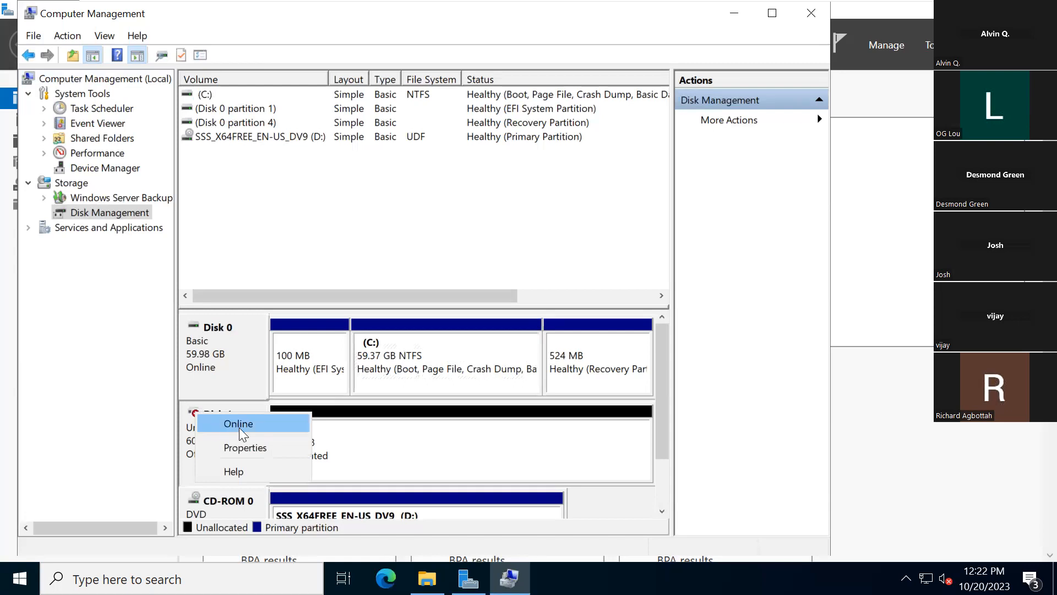
{"action": "left_click", "coordinate": [236, 423]}
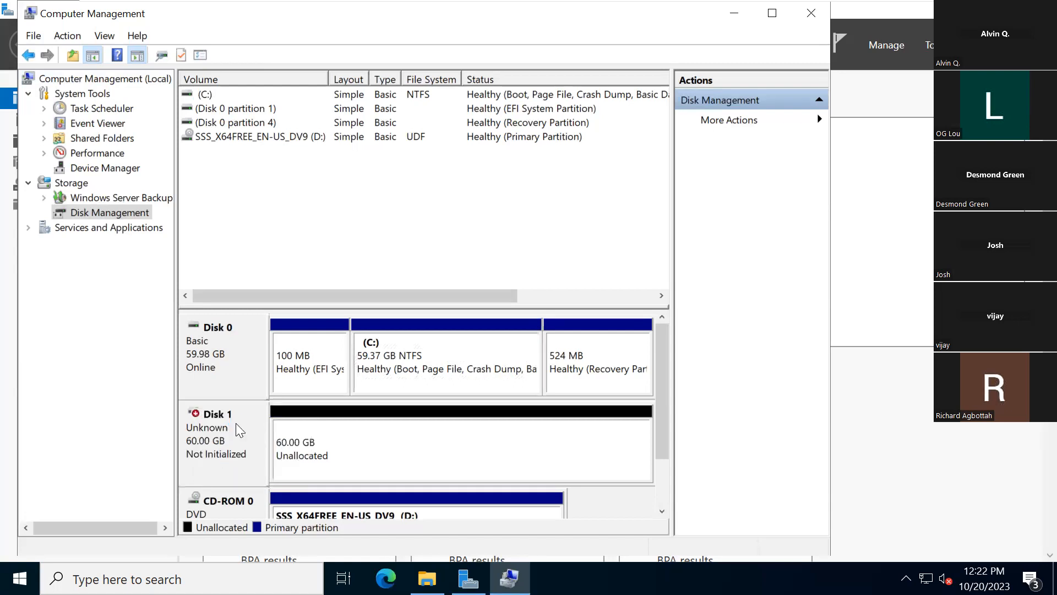
- Initialize Disk 1 with the MBR (Master Boot Record) partition style
{"action": "right_click", "coordinate": [204, 413]}
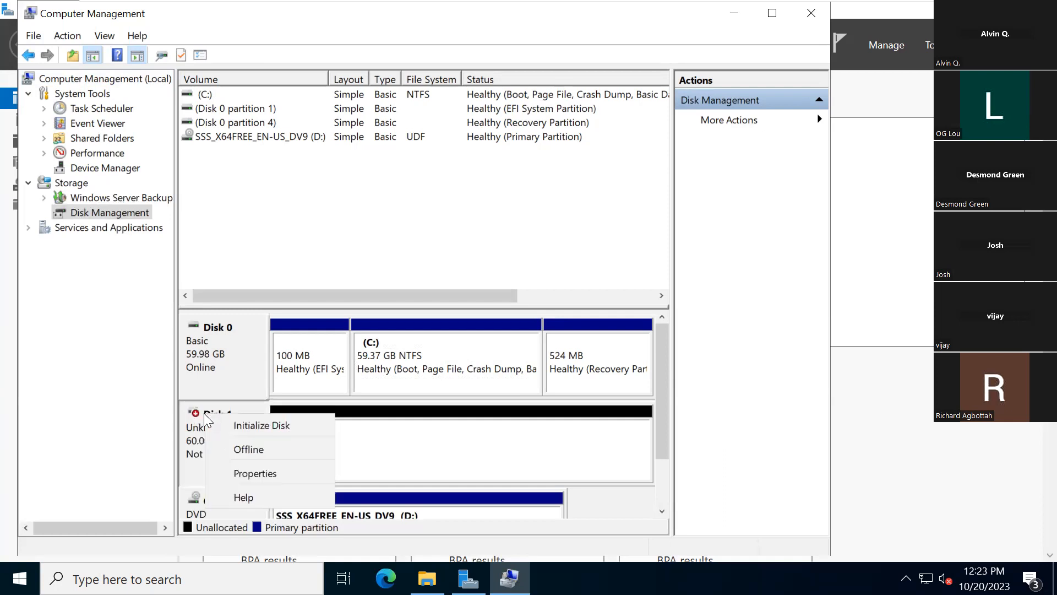
{"action": "left_click", "coordinate": [245, 425]}
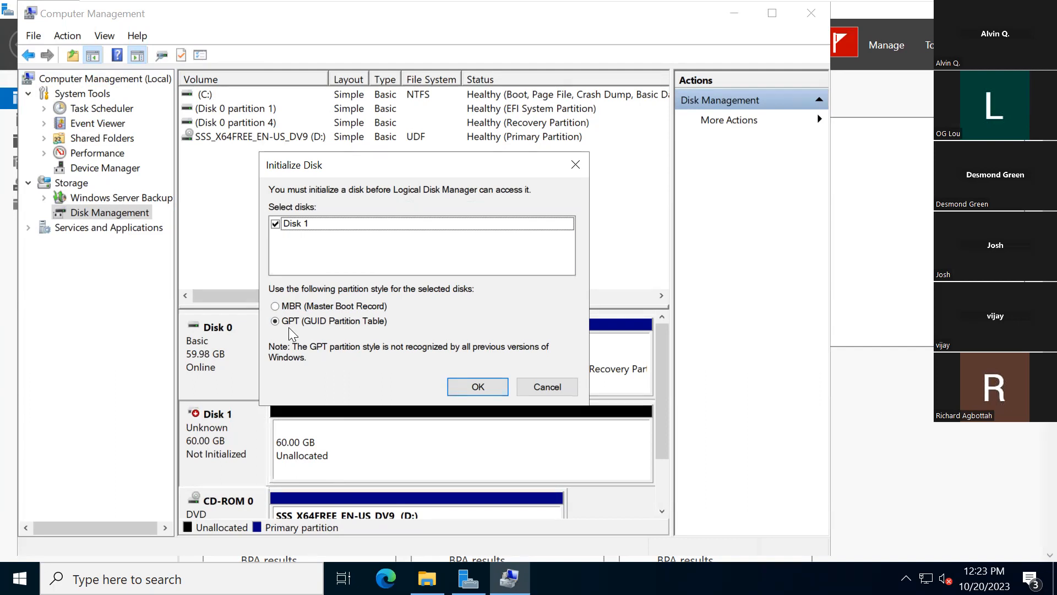
{"action": "left_click", "coordinate": [277, 308]}
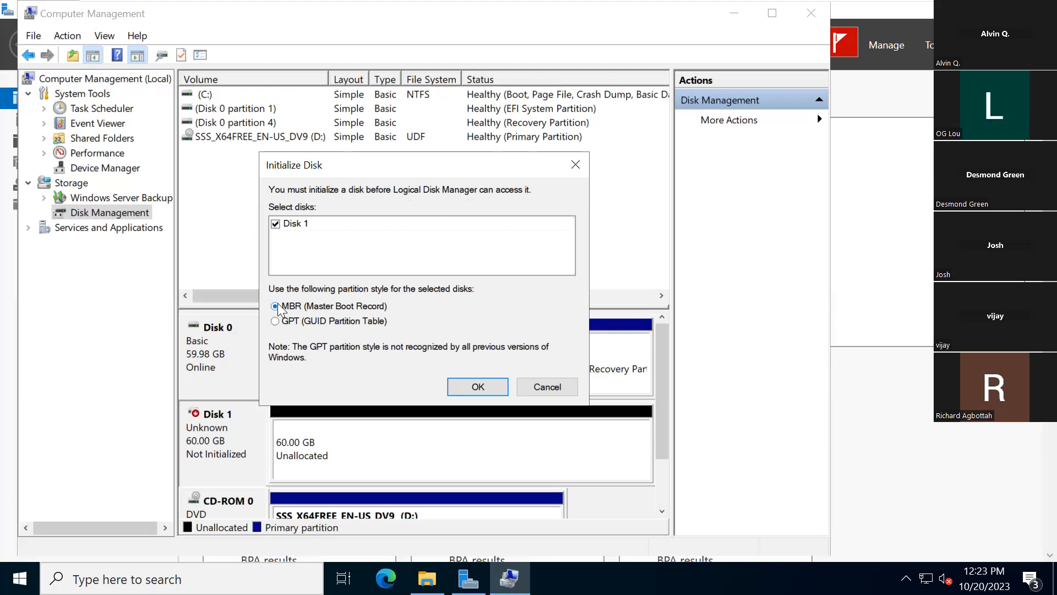
{"action": "left_click", "coordinate": [478, 387]}
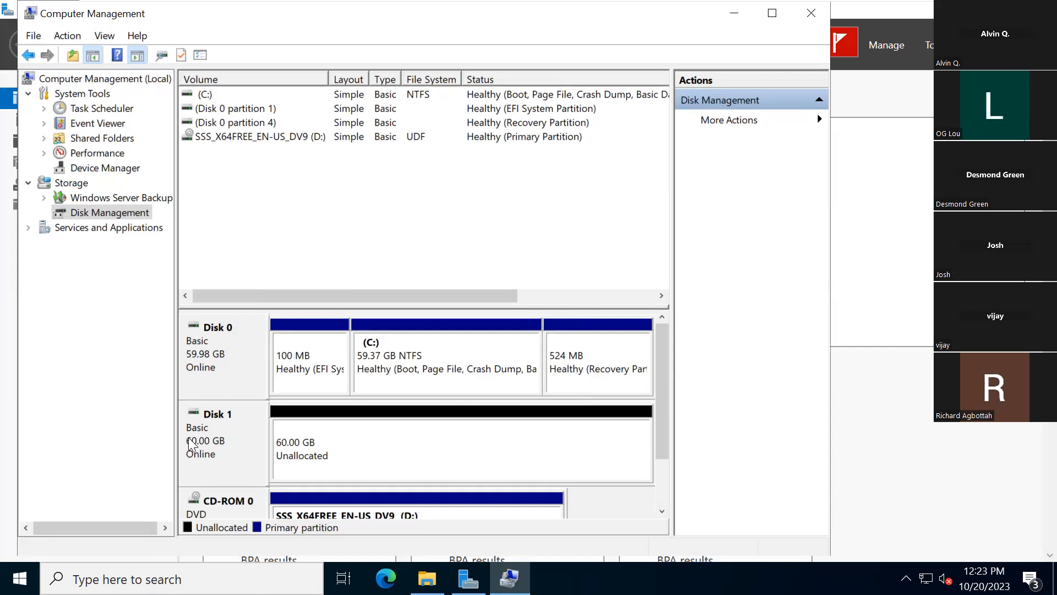
- Shrink the C: volume on Disk 0 by 30000 MB to free up unallocated space
{"action": "right_click", "coordinate": [348, 474]}
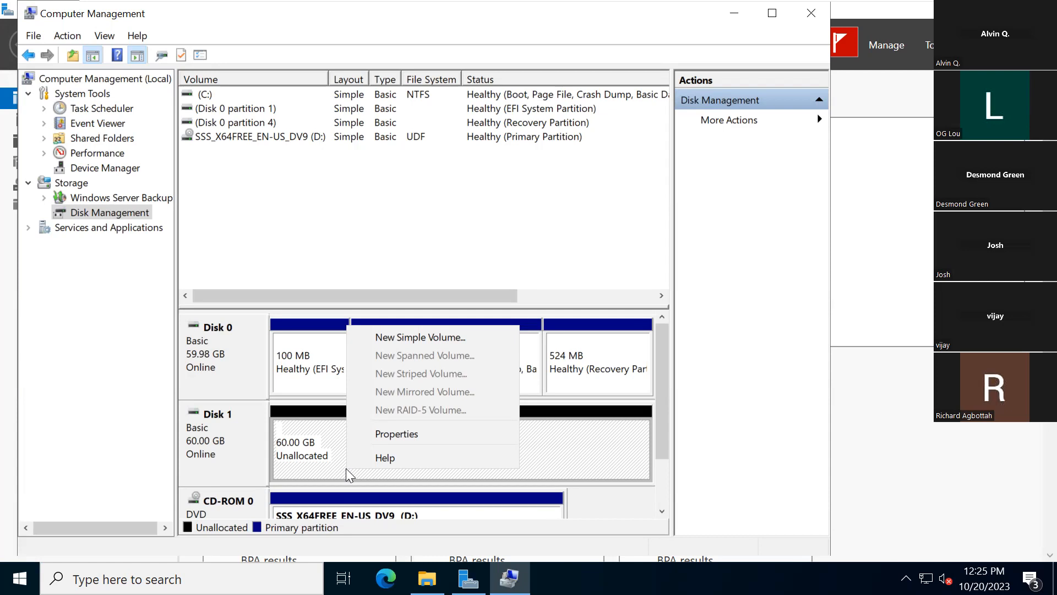
{"action": "left_click", "coordinate": [308, 377]}
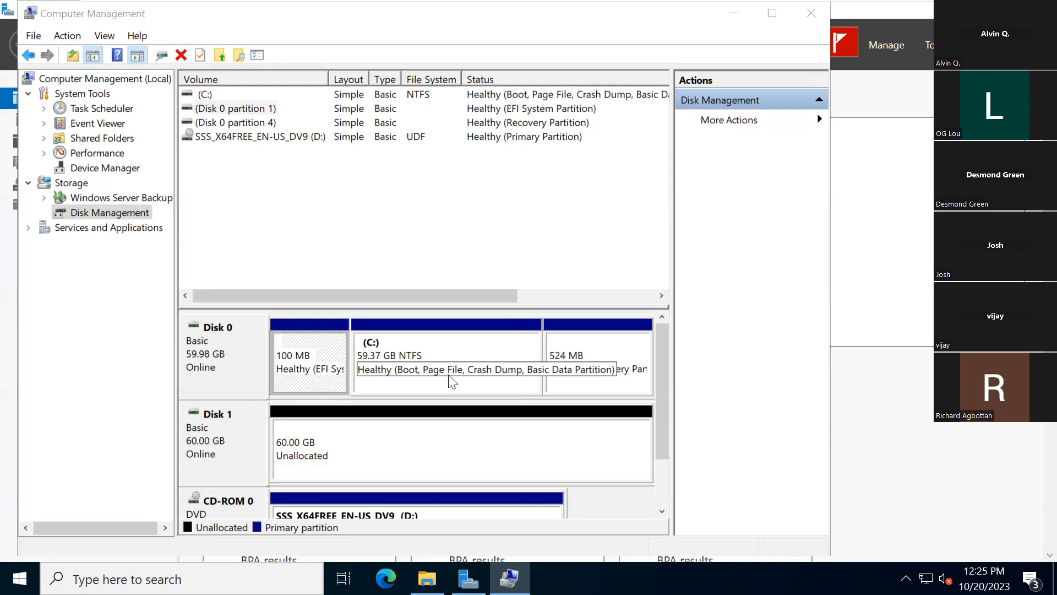
{"action": "left_click", "coordinate": [433, 385]}
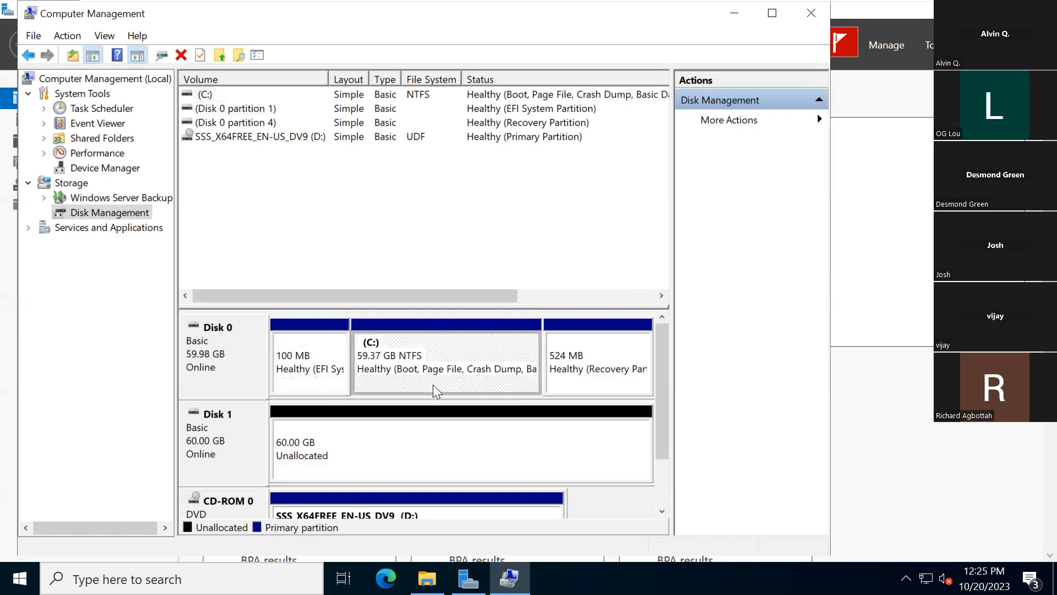
{"action": "right_click", "coordinate": [435, 390]}
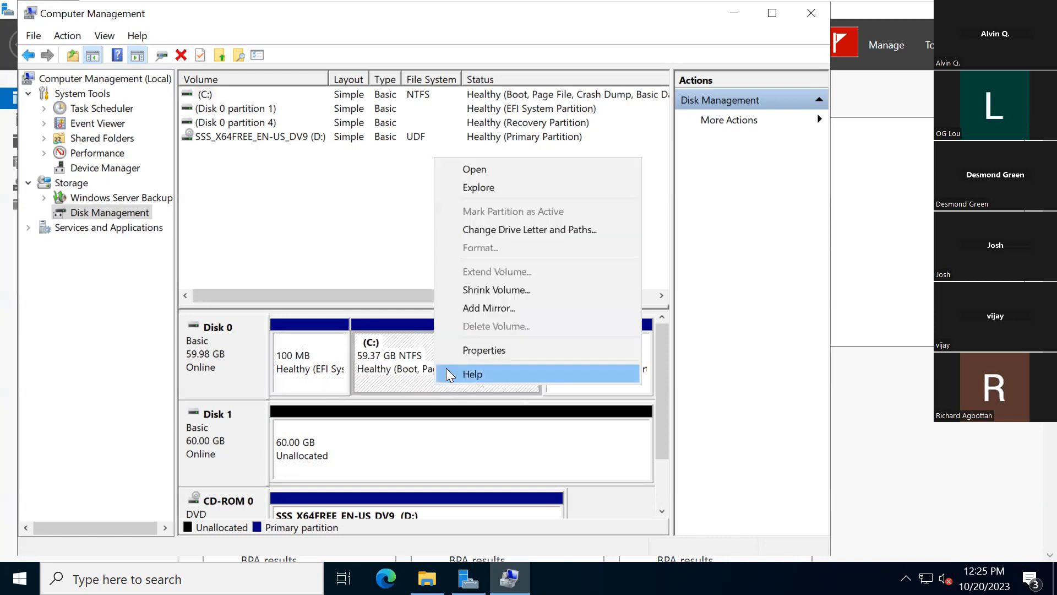
{"action": "left_click", "coordinate": [477, 292]}
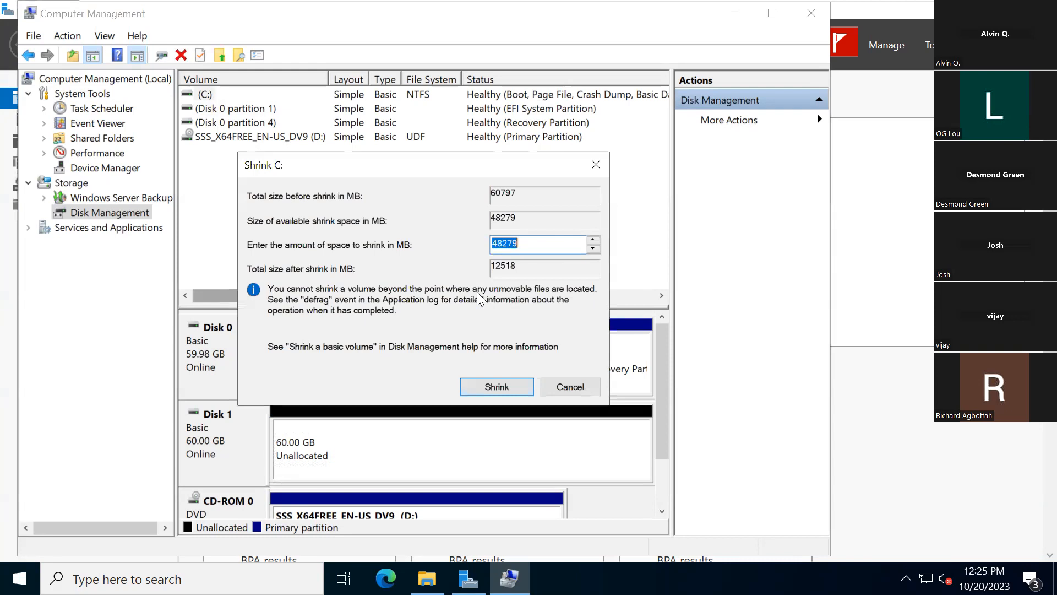
{"action": "type", "text": "35000"}
{"action": "key", "text": "BackSpace"}
{"action": "key", "text": "BackSpace"}
{"action": "key", "text": "BackSpace"}
{"action": "key", "text": "BackSpace"}
{"action": "type", "text": "0000"}
{"action": "left_click", "coordinate": [480, 382]}
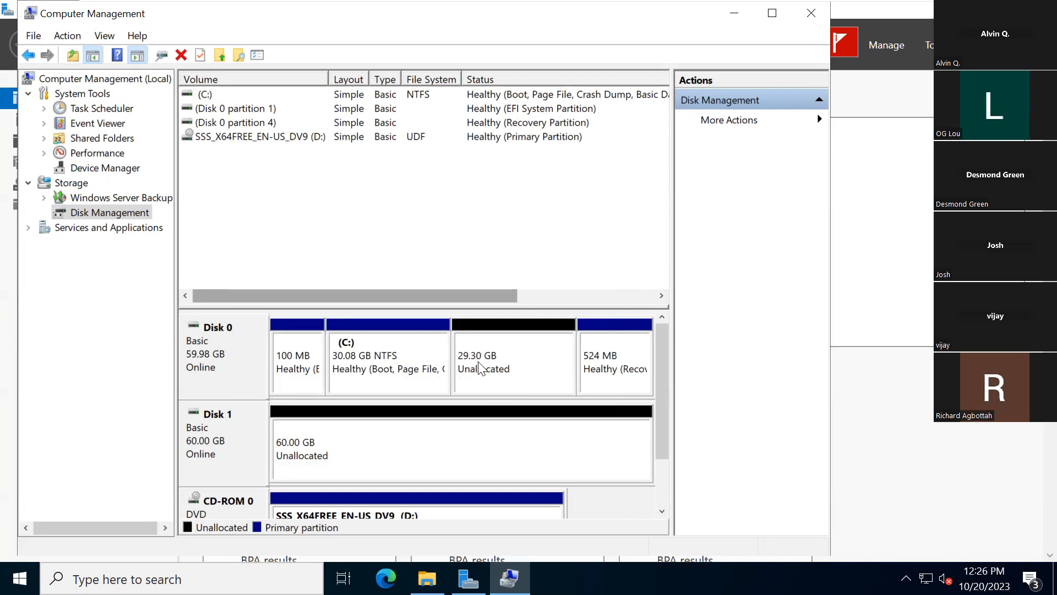
- Try to create a spanned volume from the unallocated space on Disk 0, remove Disk 0 from the selected disks and cancel the wizard
{"action": "right_click", "coordinate": [491, 365]}
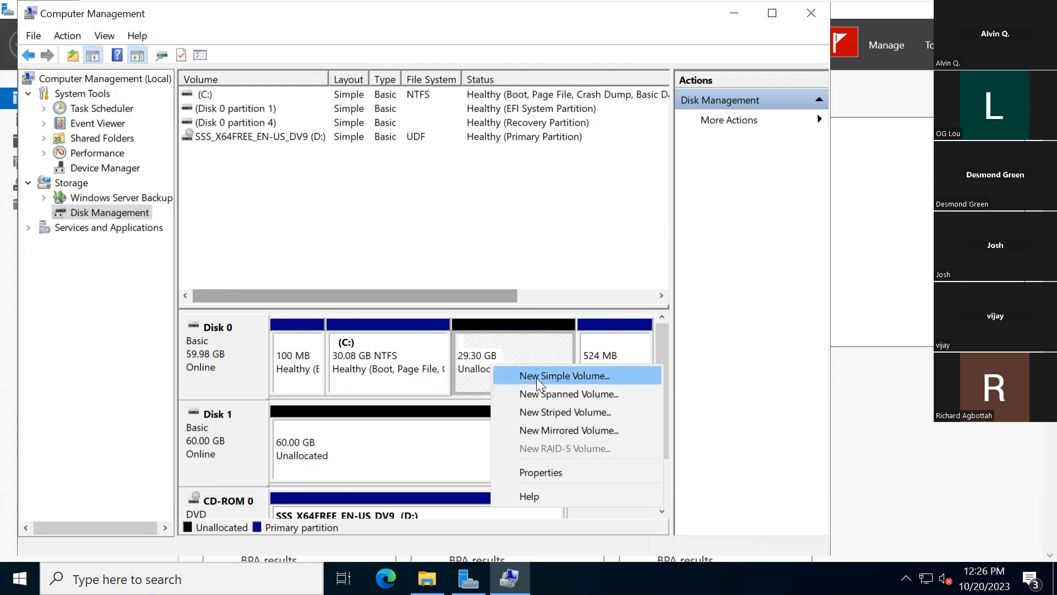
{"action": "left_click", "coordinate": [535, 393]}
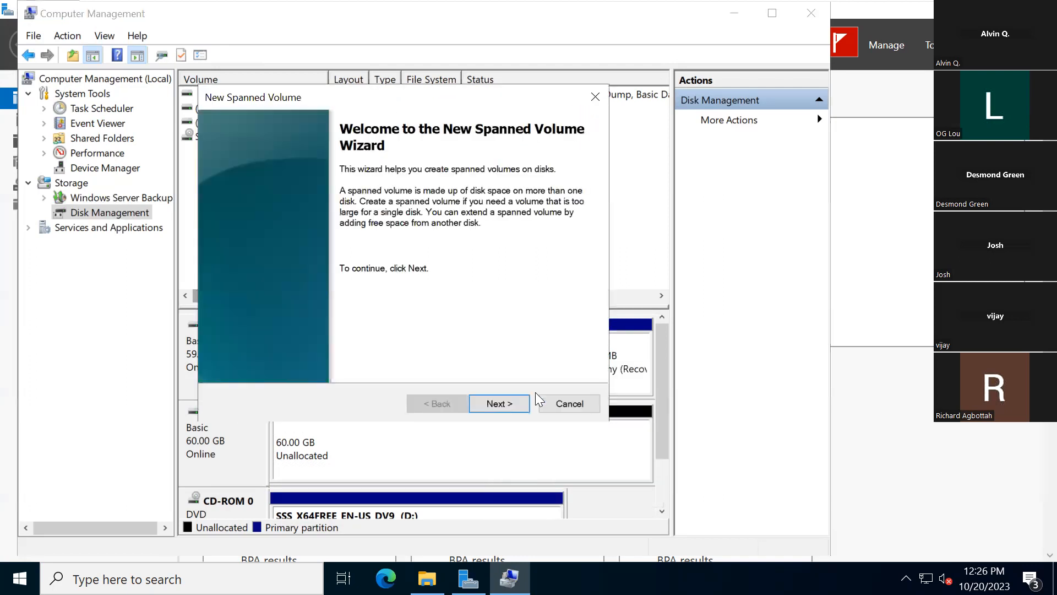
{"action": "left_click", "coordinate": [495, 402]}
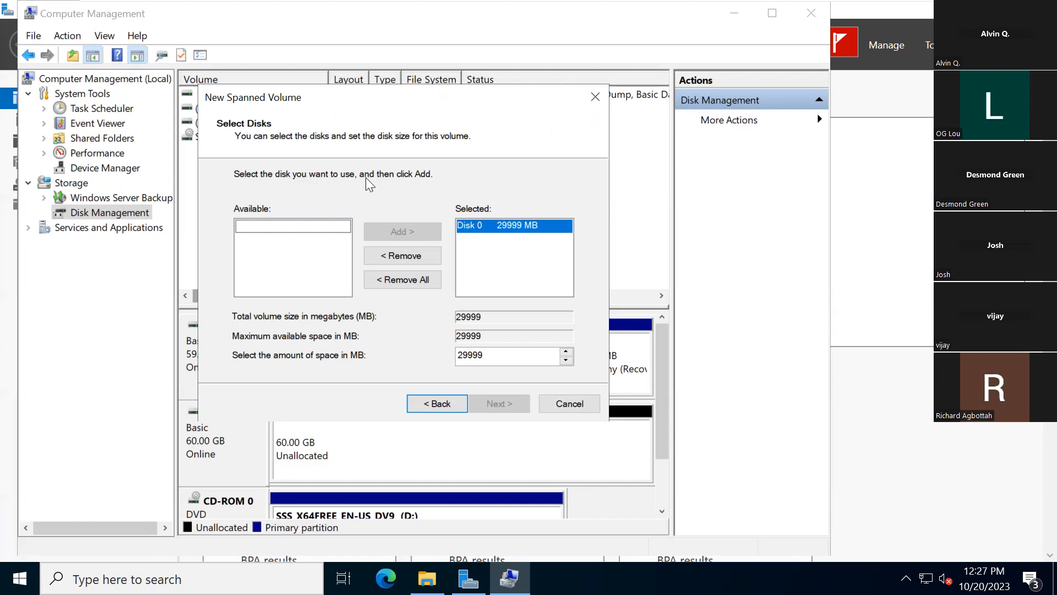
{"action": "left_click", "coordinate": [499, 226]}
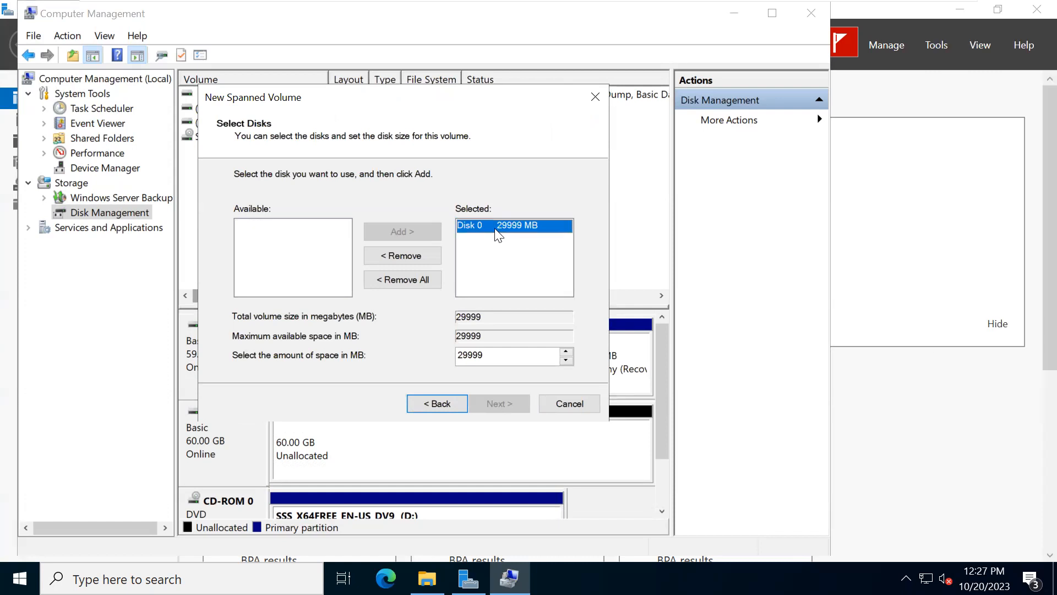
{"action": "left_click", "coordinate": [404, 257]}
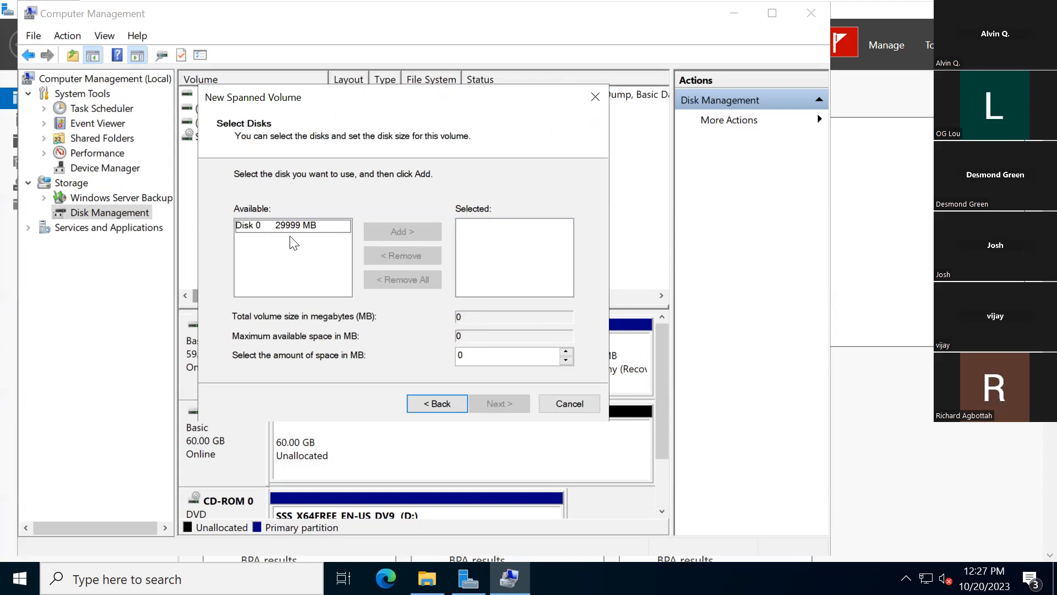
{"action": "left_click", "coordinate": [578, 404]}
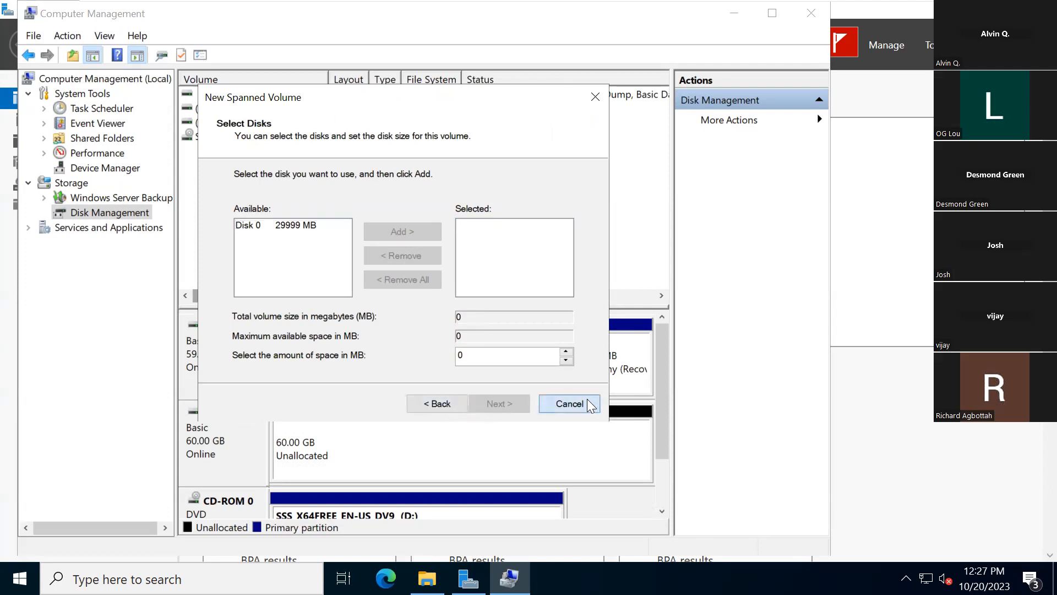
- Try to create a spanned volume starting from the unallocated space on Disk 1 and cancel the wizard at the disk selection
{"action": "left_click", "coordinate": [373, 462]}
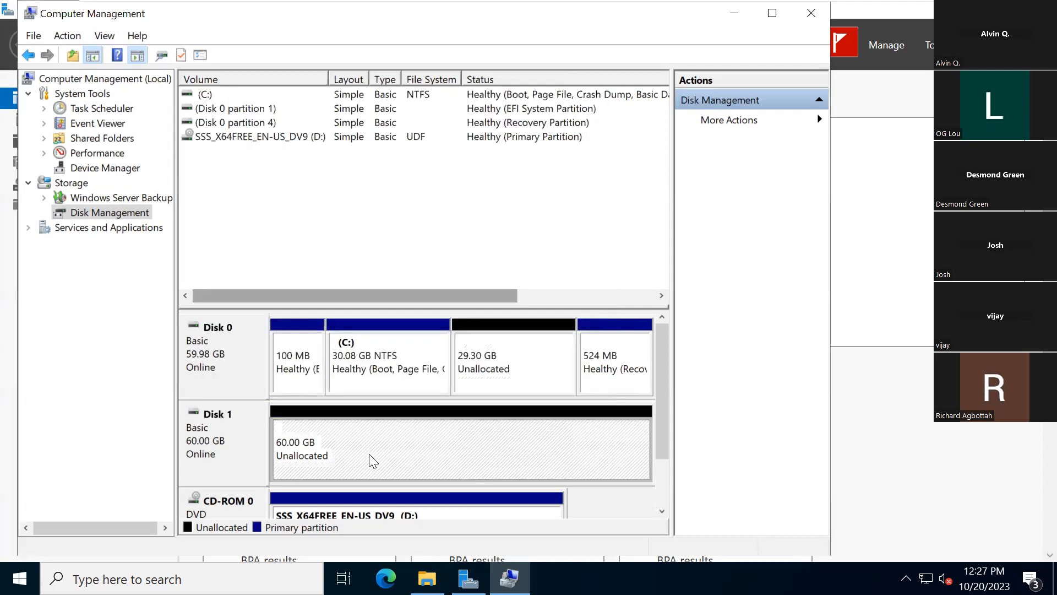
{"action": "right_click", "coordinate": [369, 455]}
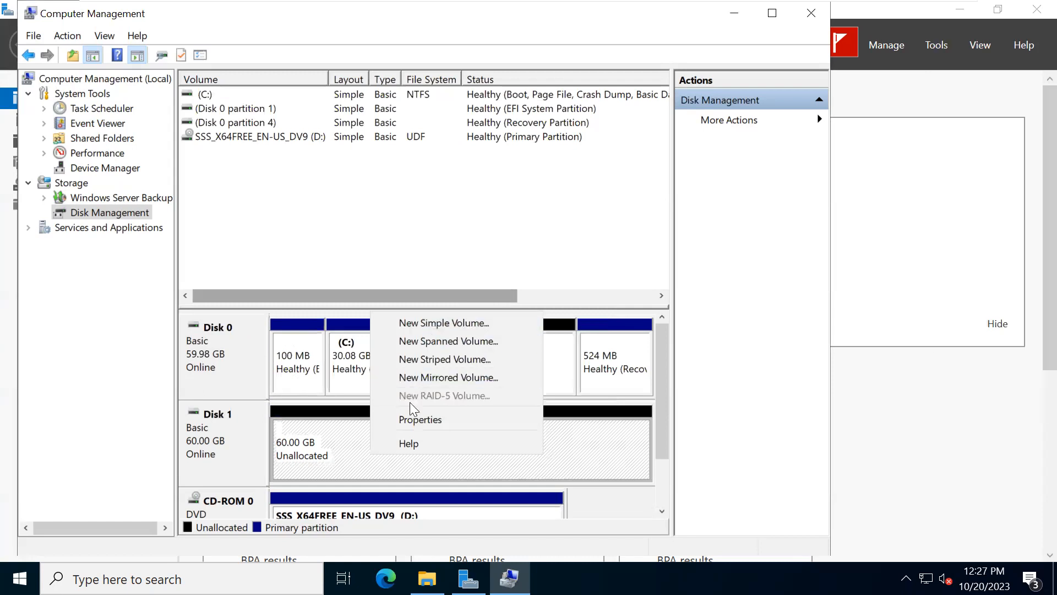
{"action": "left_click", "coordinate": [328, 465]}
{"action": "right_click", "coordinate": [328, 465]}
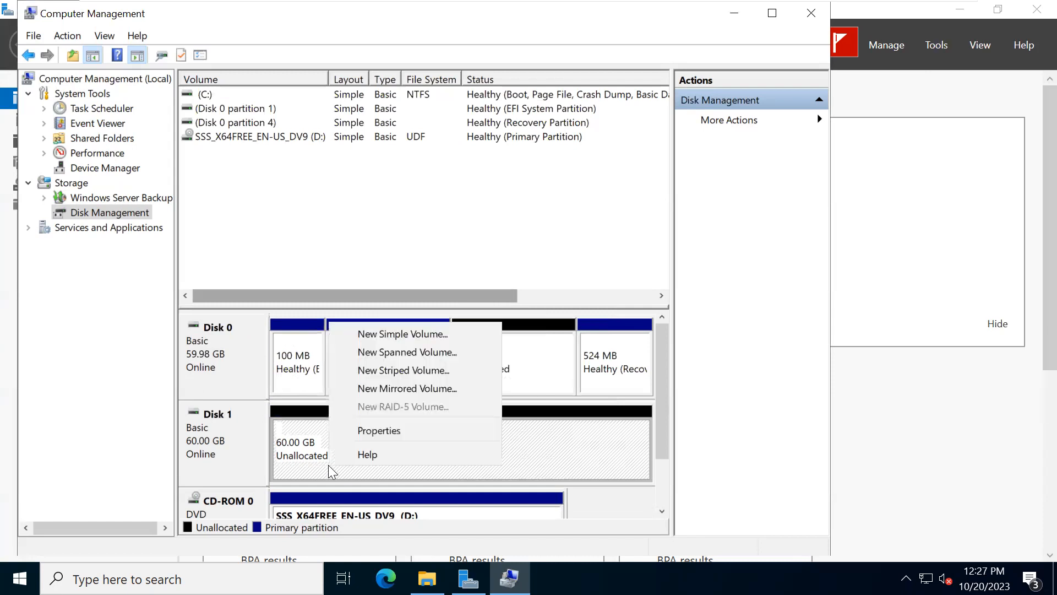
{"action": "left_click", "coordinate": [388, 353]}
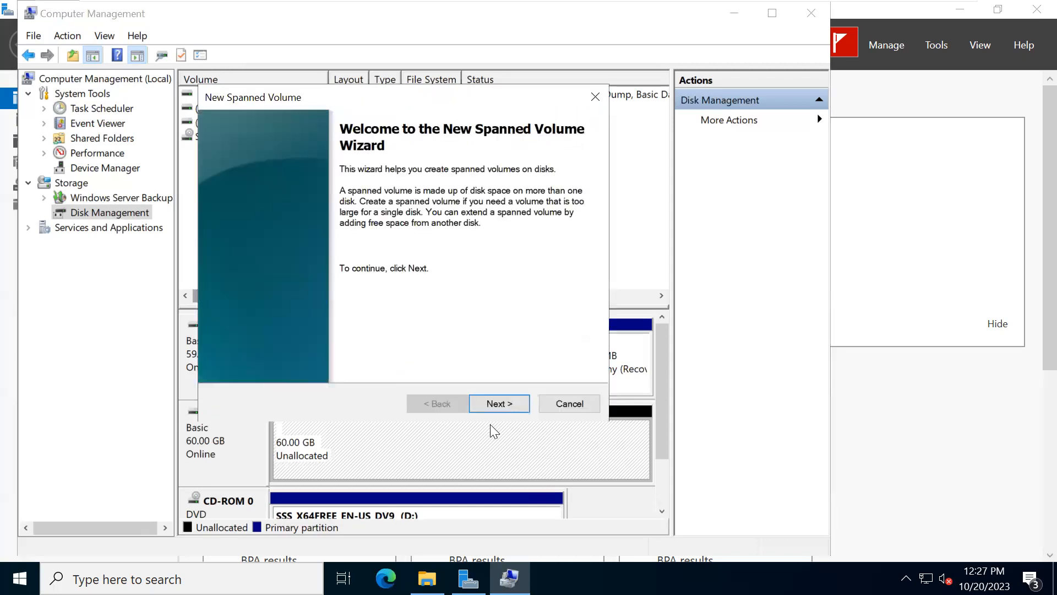
{"action": "left_click", "coordinate": [490, 405]}
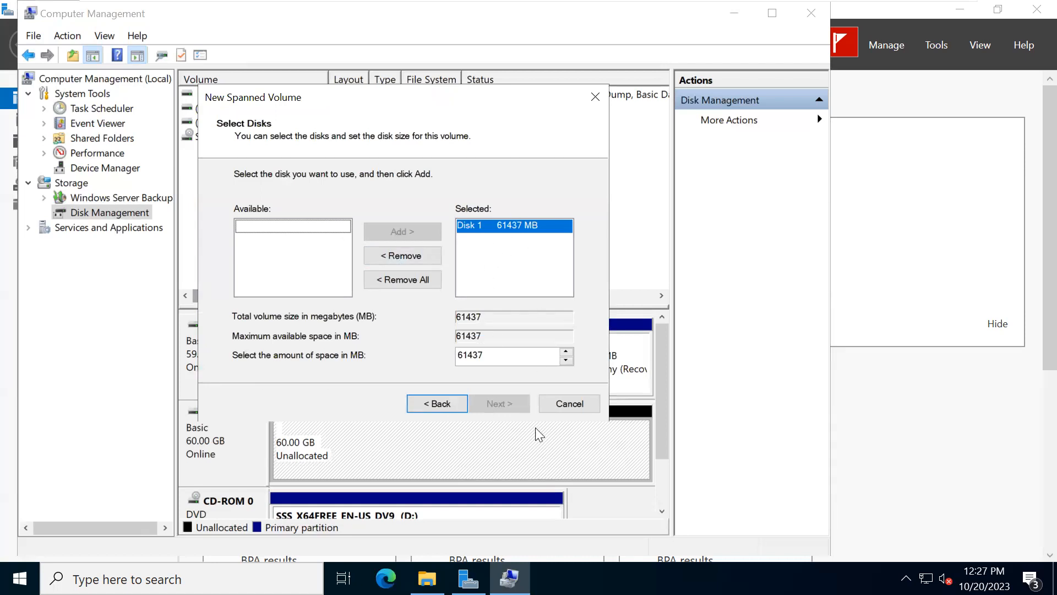
{"action": "left_click", "coordinate": [571, 401]}
- Try to create a striped volume from the unallocated space on Disk 0 and close the wizard at the disk selection
{"action": "right_click", "coordinate": [495, 365]}
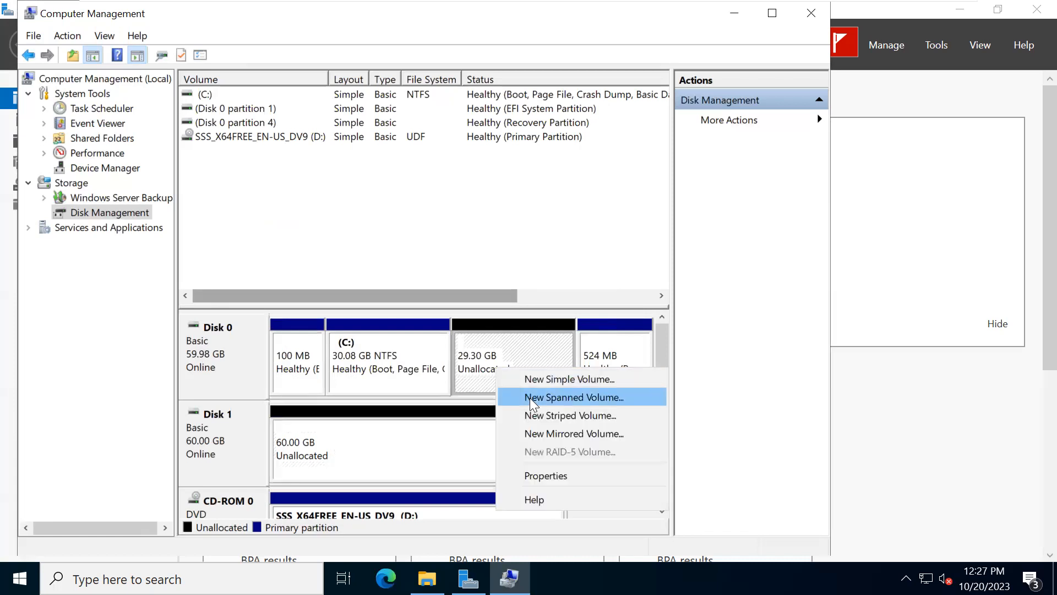
{"action": "left_click", "coordinate": [544, 414]}
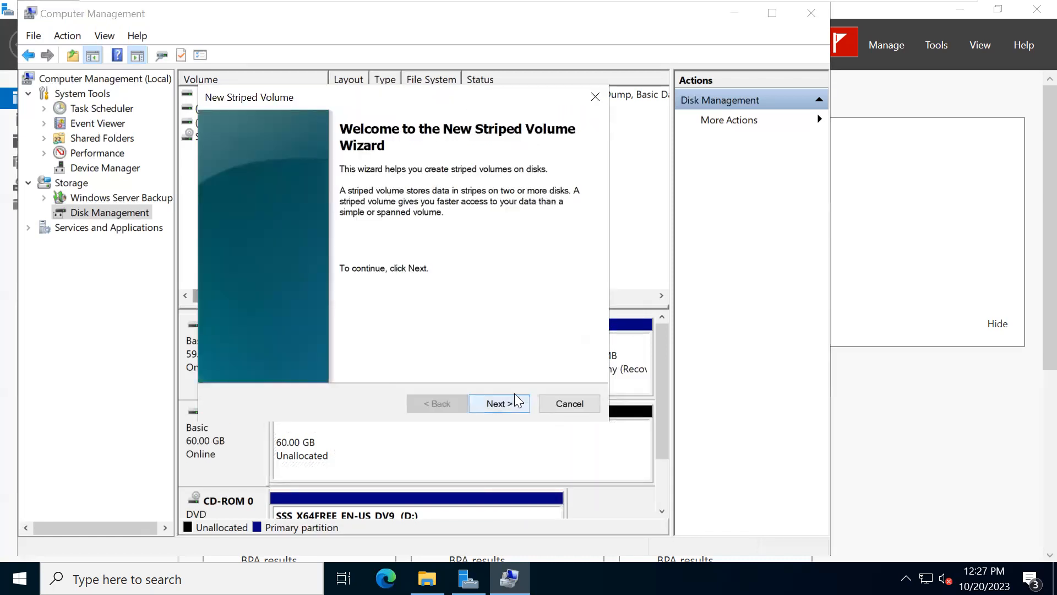
{"action": "left_click", "coordinate": [501, 403]}
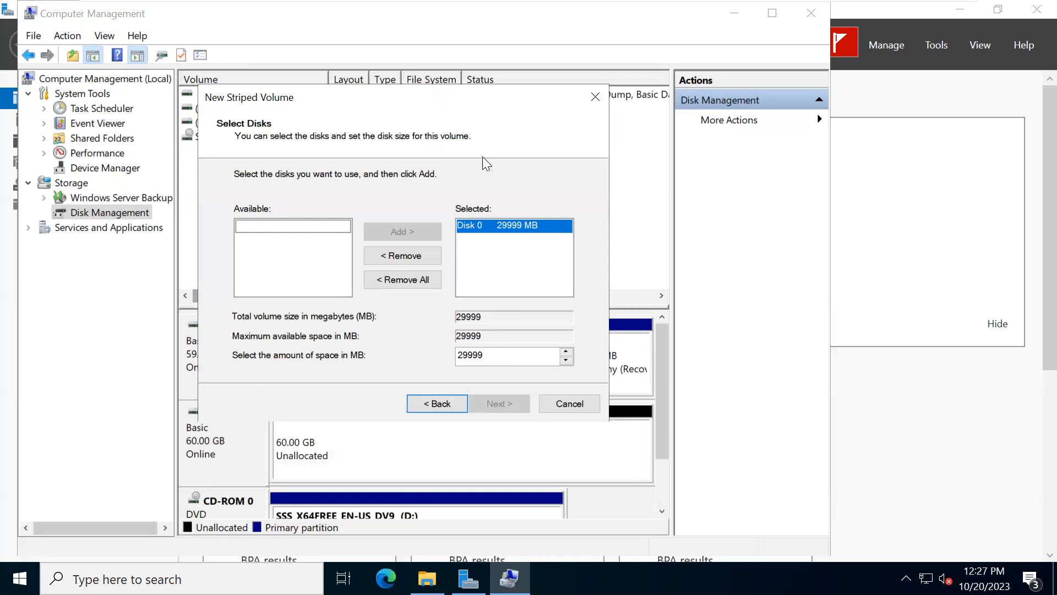
{"action": "left_click", "coordinate": [595, 97]}
- Create a full-size simple volume on Disk 1 with drive letter E, quick-formatted as NTFS and labelled New Volume, and check it in File Explorer
{"action": "right_click", "coordinate": [401, 435]}
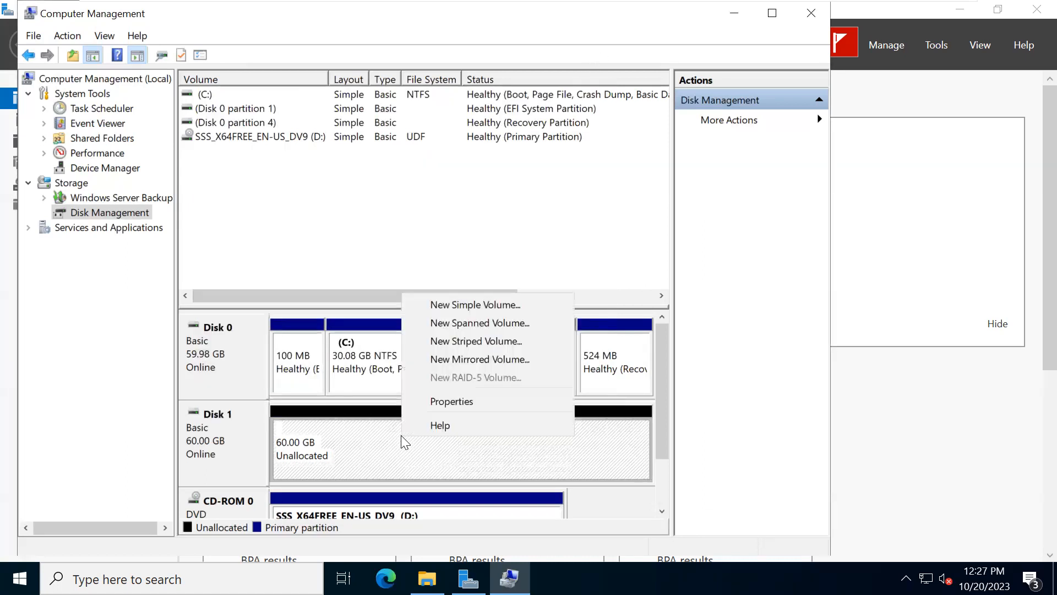
{"action": "left_click", "coordinate": [469, 311]}
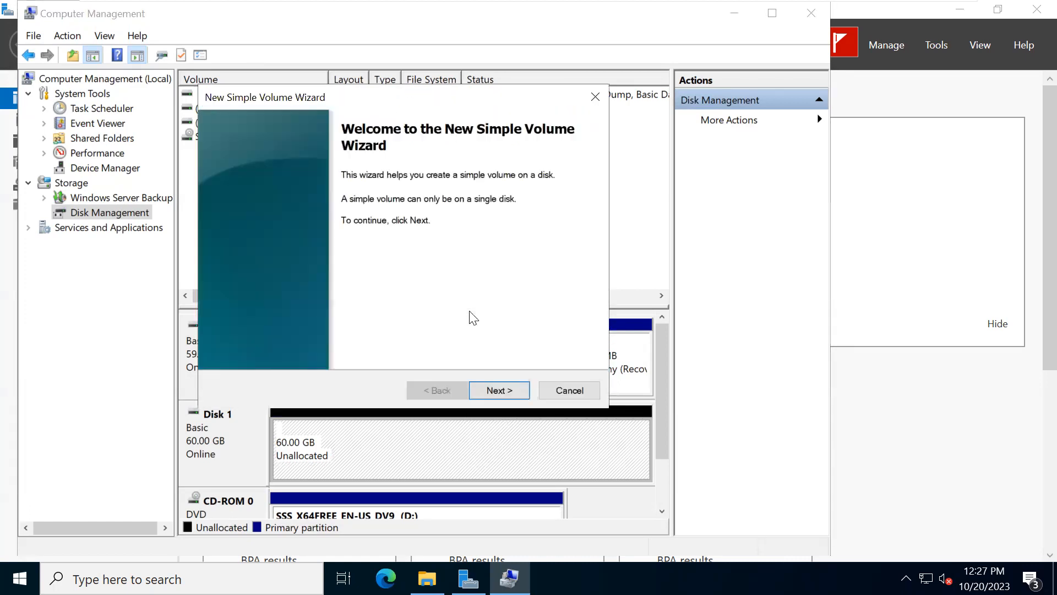
{"action": "left_click", "coordinate": [496, 389]}
{"action": "left_click", "coordinate": [497, 389]}
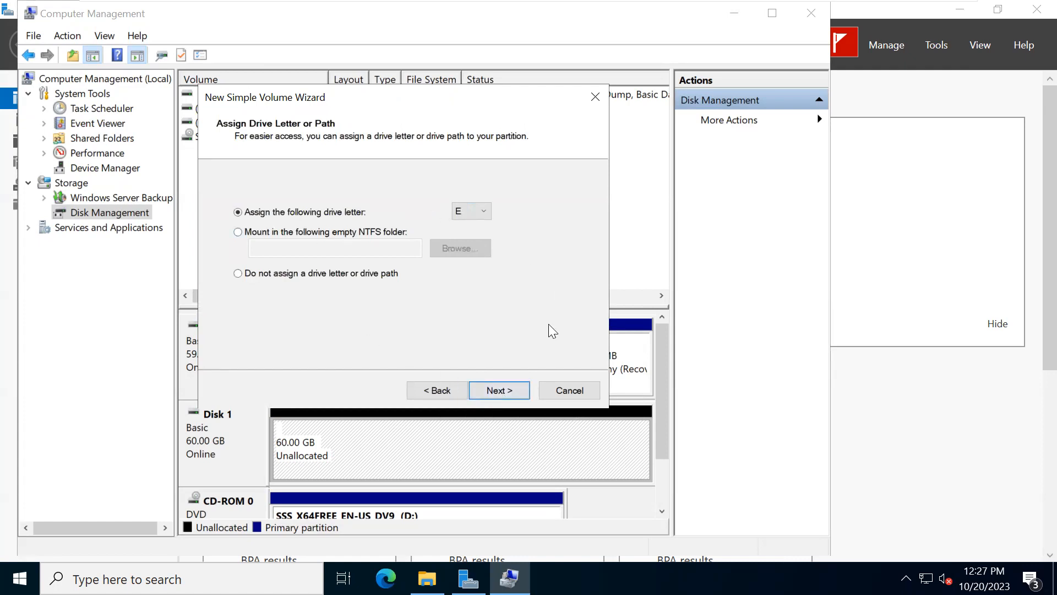
{"action": "left_click", "coordinate": [499, 390]}
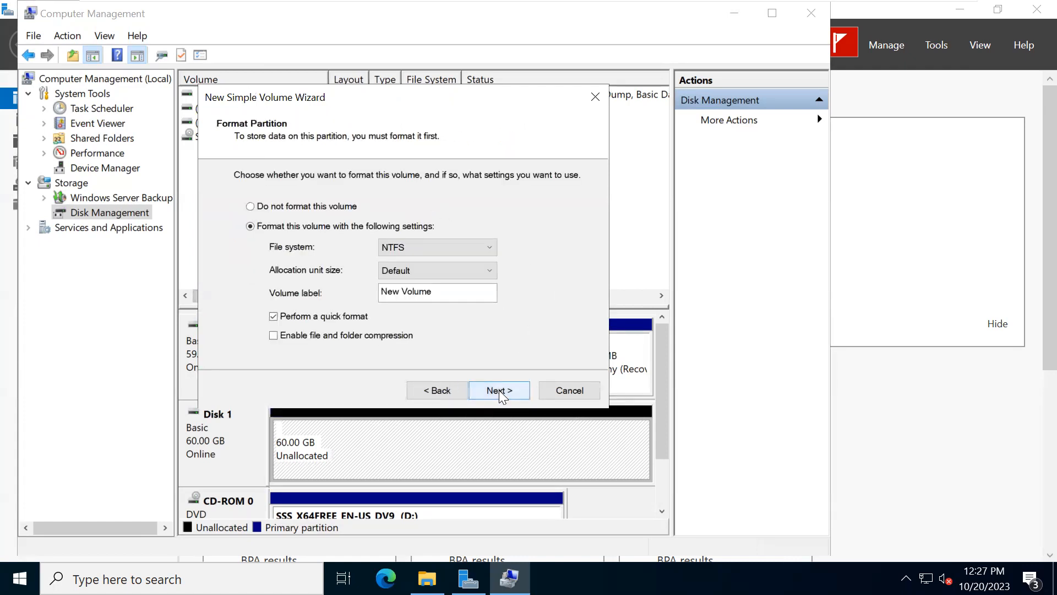
{"action": "left_click", "coordinate": [498, 390]}
{"action": "left_click", "coordinate": [499, 390]}
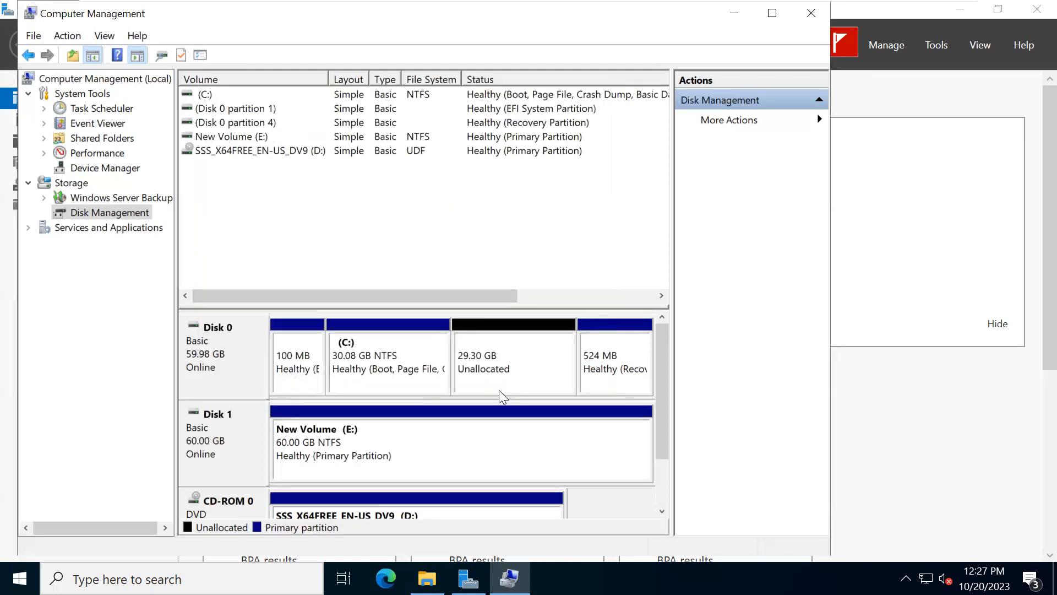
{"action": "left_click", "coordinate": [426, 578]}
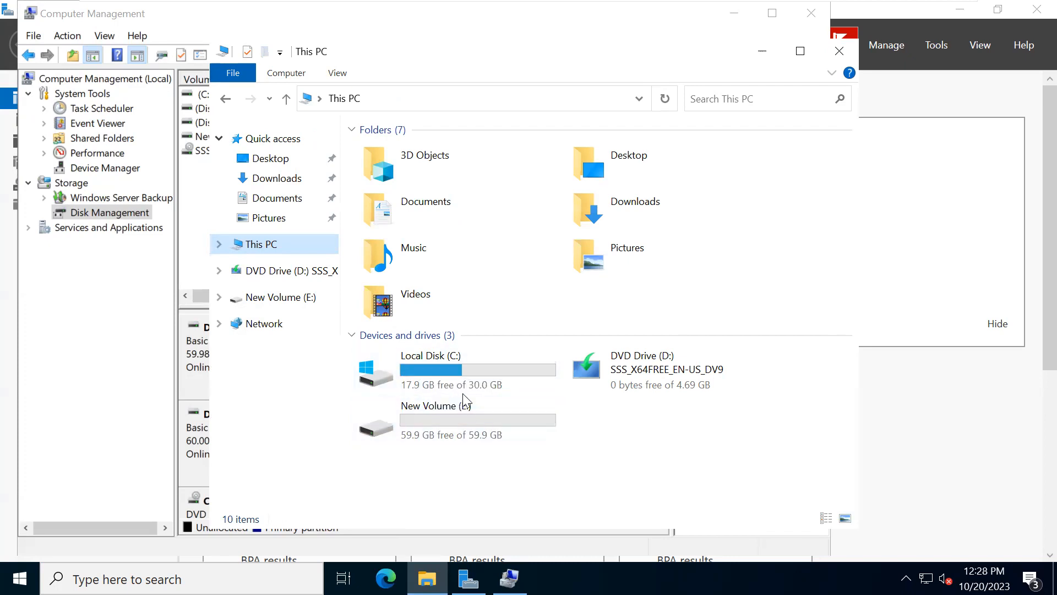
- Return to Disk Management and shrink the New Volume (E:) on Disk 1 by 30000 MB
{"action": "left_click", "coordinate": [735, 13]}
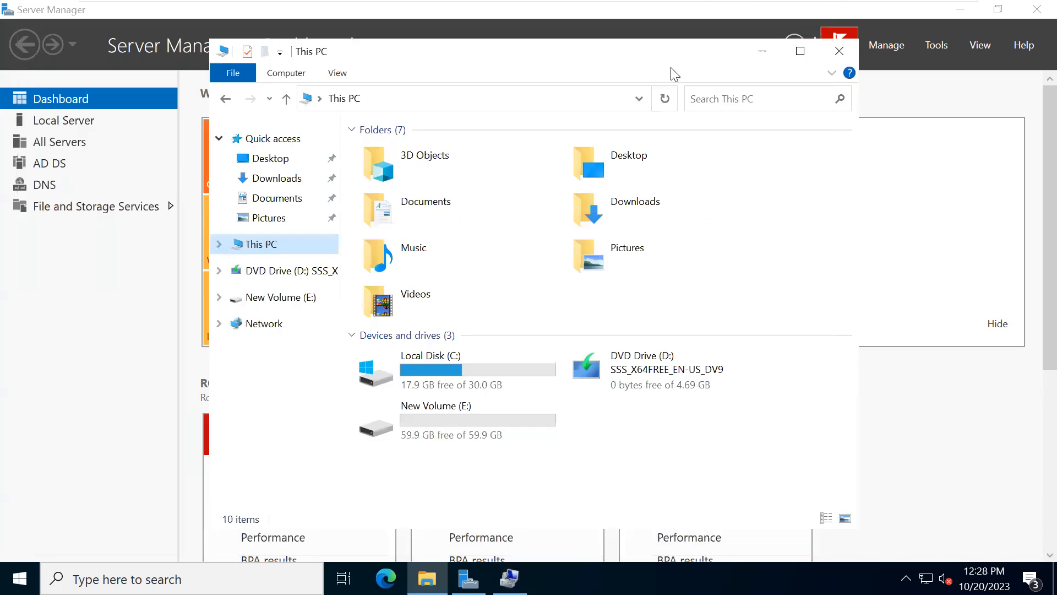
{"action": "left_click", "coordinate": [770, 51]}
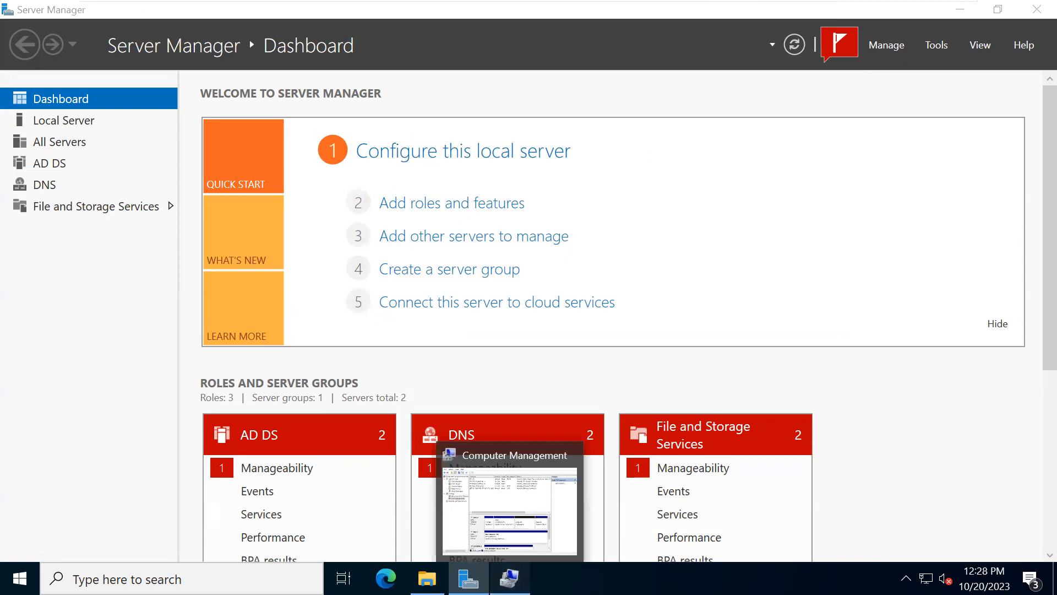
{"action": "left_click", "coordinate": [510, 578]}
{"action": "right_click", "coordinate": [432, 449]}
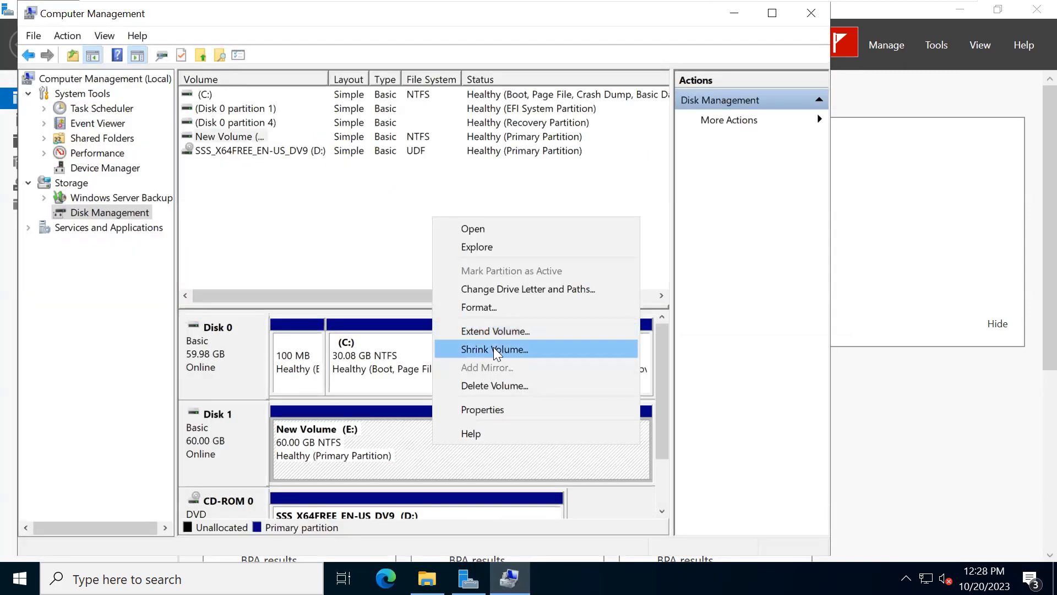
{"action": "left_click", "coordinate": [494, 349]}
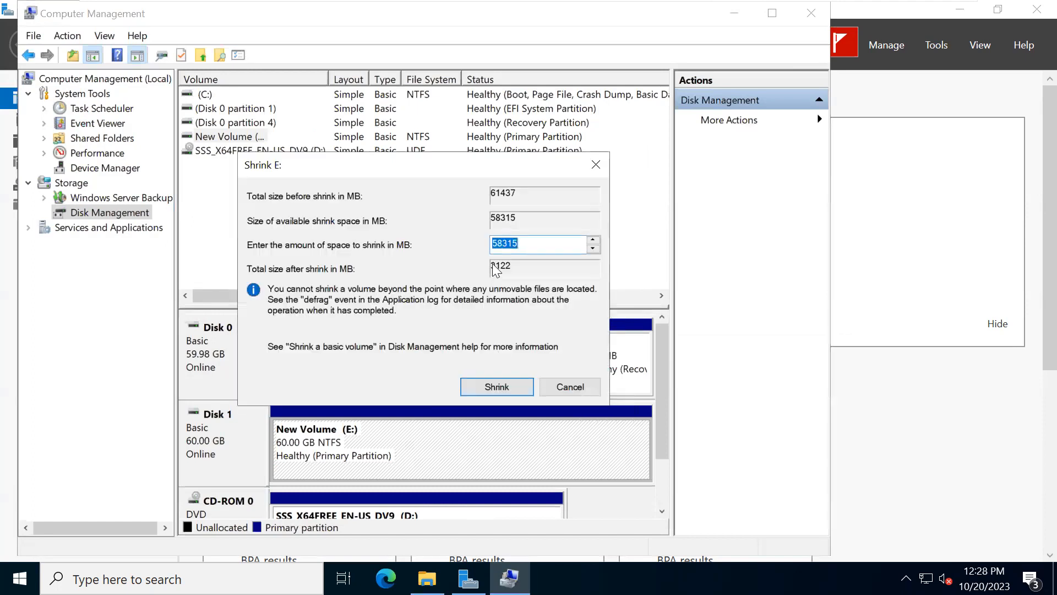
{"action": "type", "text": "3000"}
{"action": "type", "text": "0"}
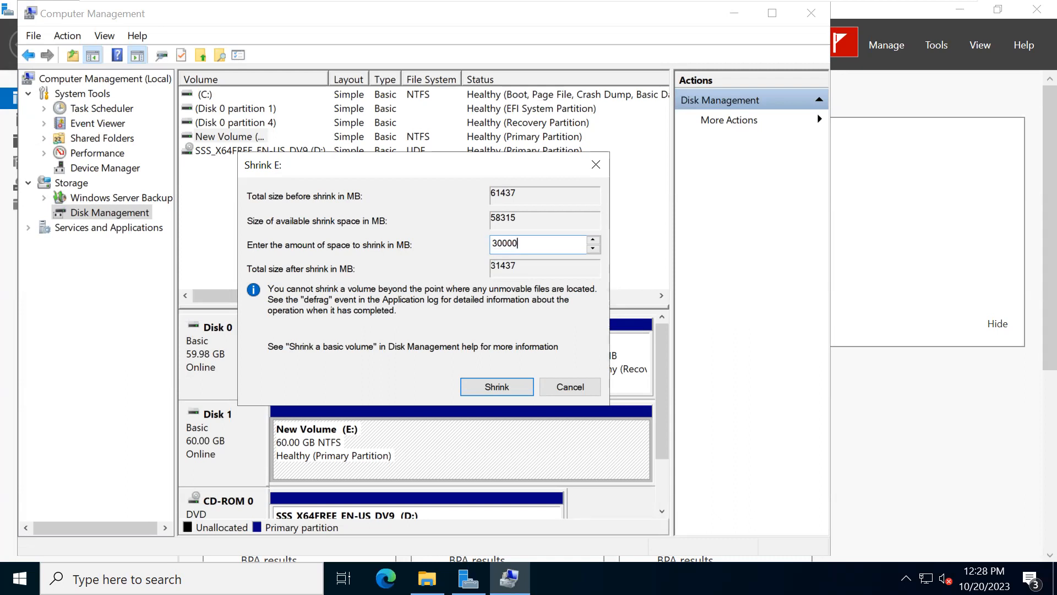
{"action": "left_click", "coordinate": [494, 388]}
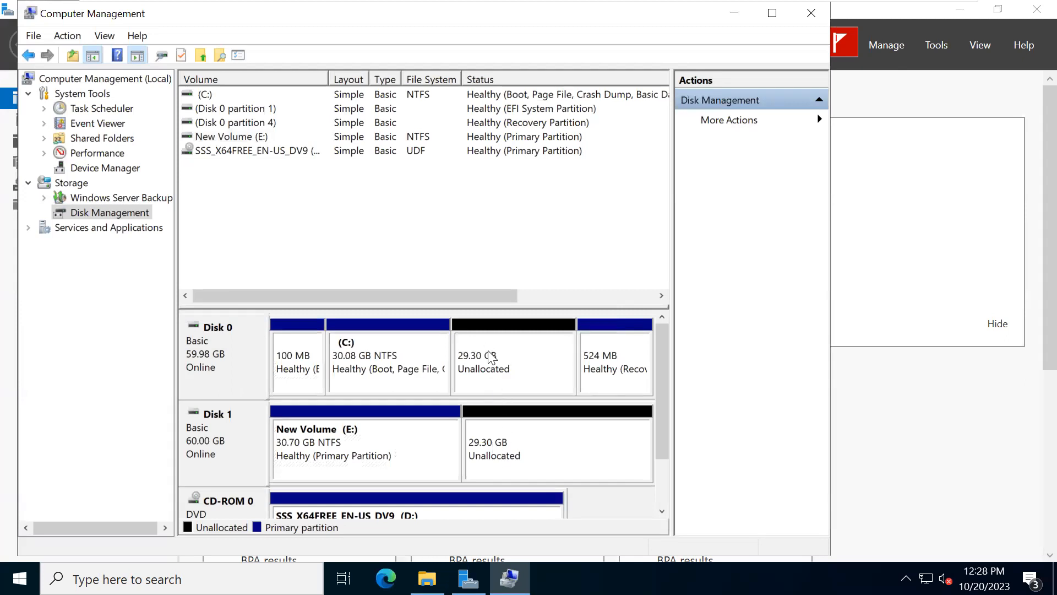
- Try to create a spanned volume from Disk 0's unallocated space and close the wizard at the disk selection
{"action": "right_click", "coordinate": [502, 368]}
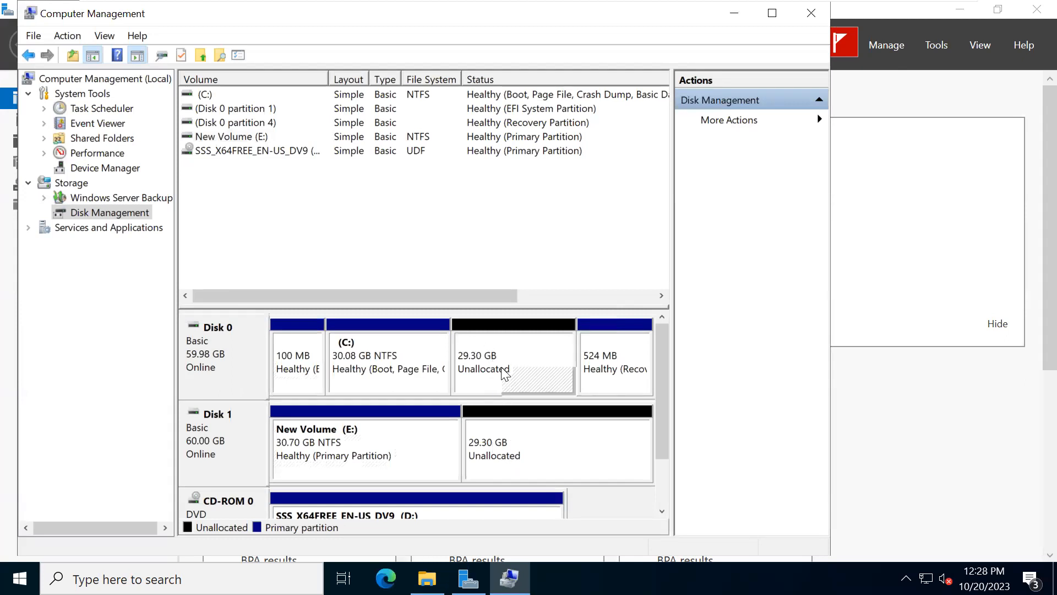
{"action": "left_click", "coordinate": [540, 395]}
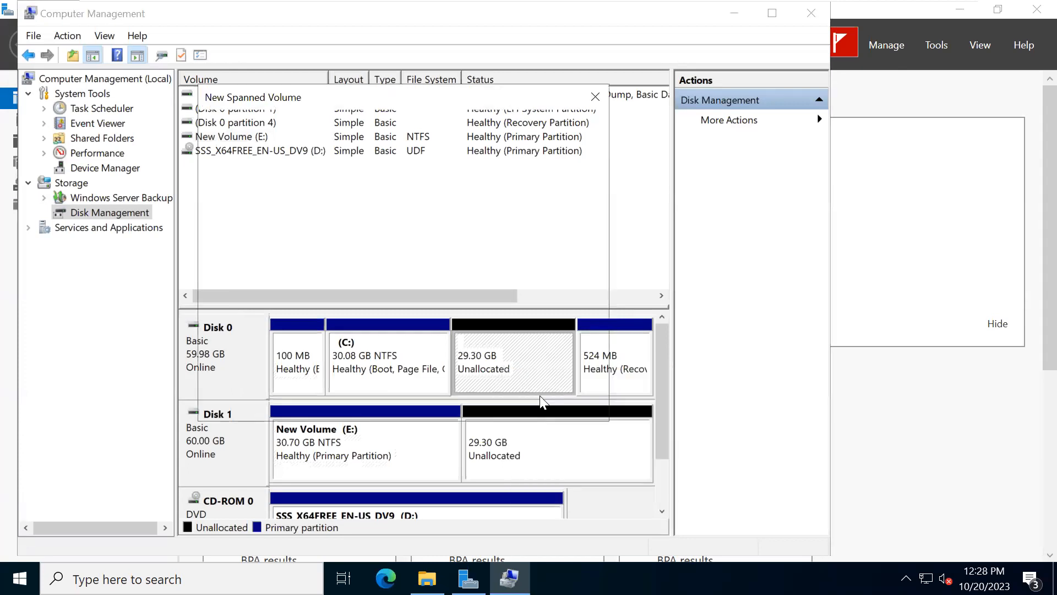
{"action": "left_click", "coordinate": [492, 396]}
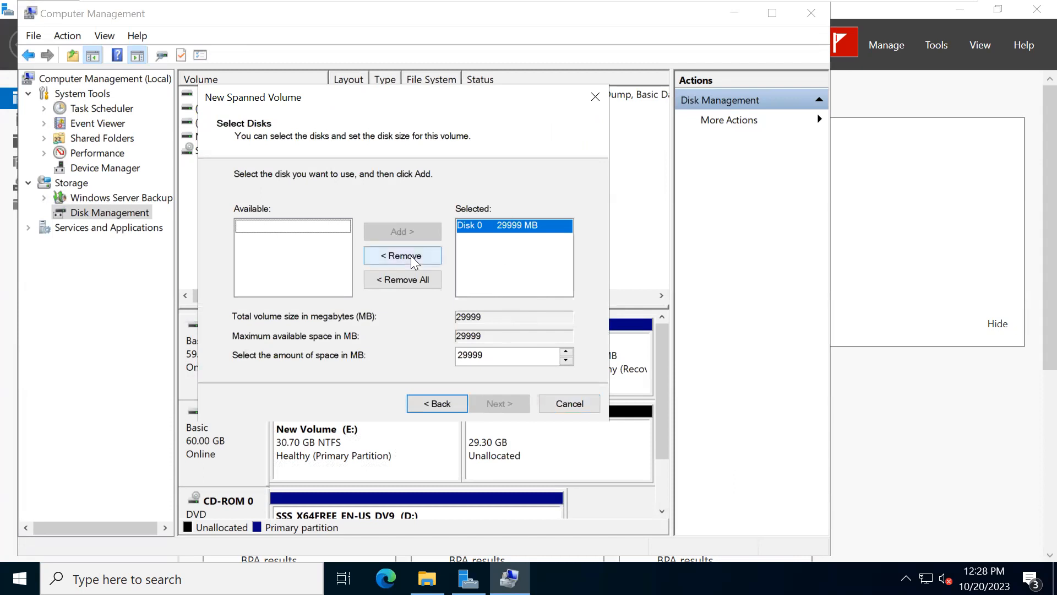
{"action": "left_click", "coordinate": [595, 98]}
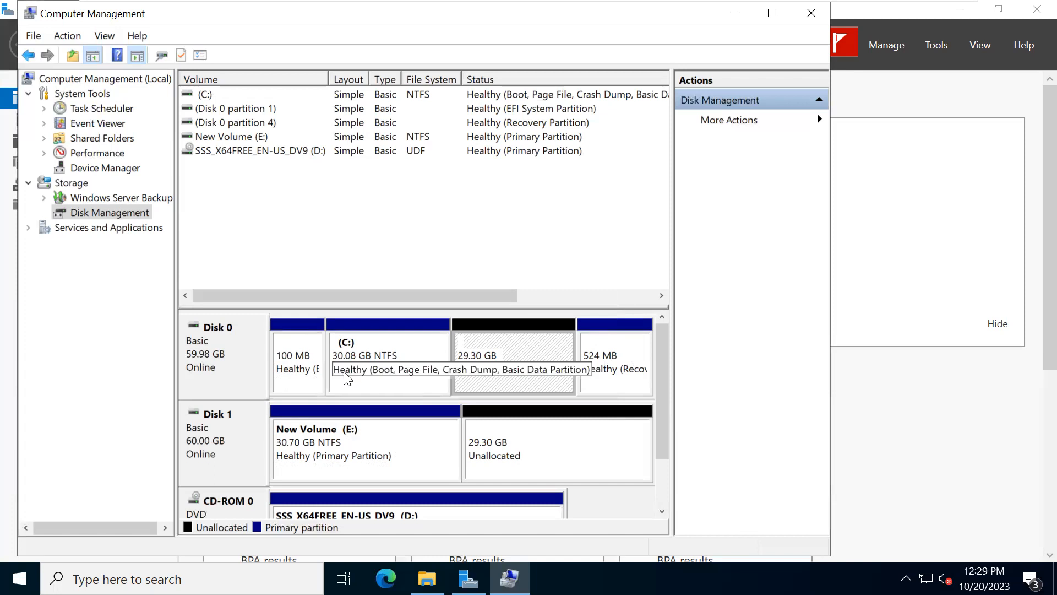
- Extend the C: volume on Disk 0 with all 29999 MB of its unallocated space
{"action": "right_click", "coordinate": [525, 364]}
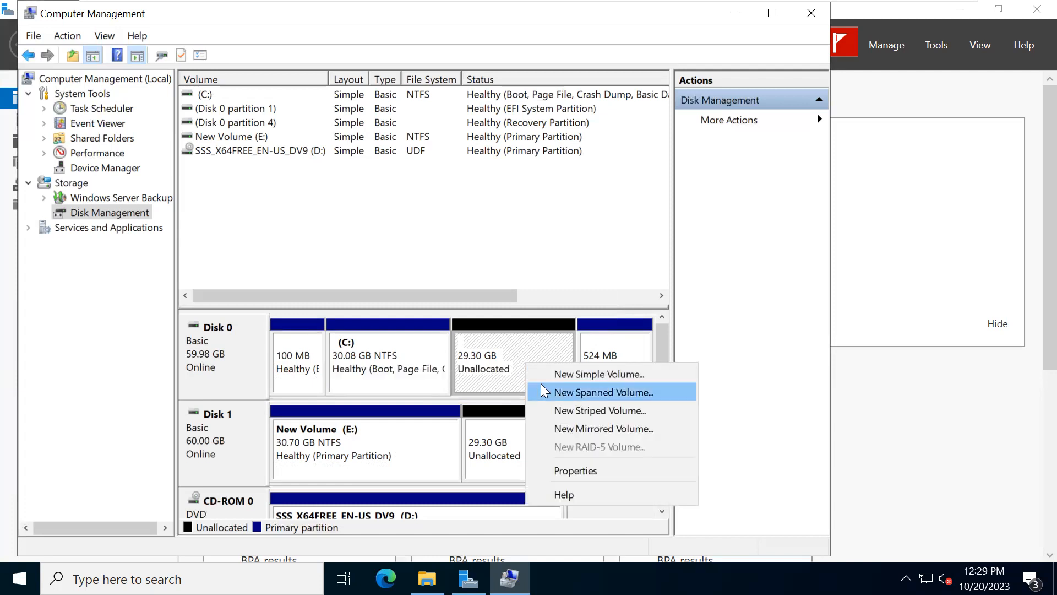
{"action": "right_click", "coordinate": [366, 346]}
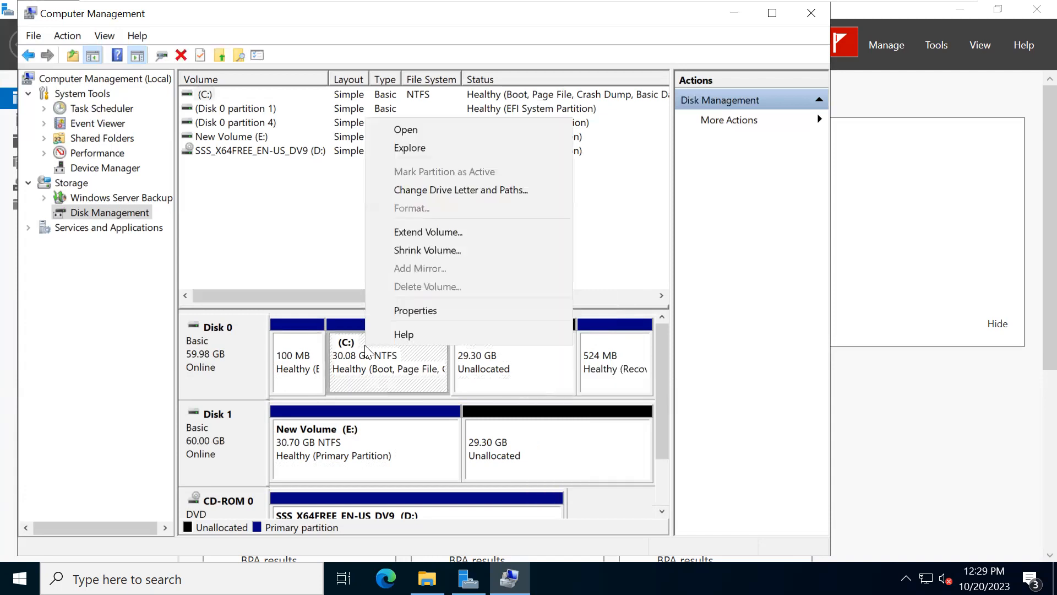
{"action": "left_click", "coordinate": [436, 233]}
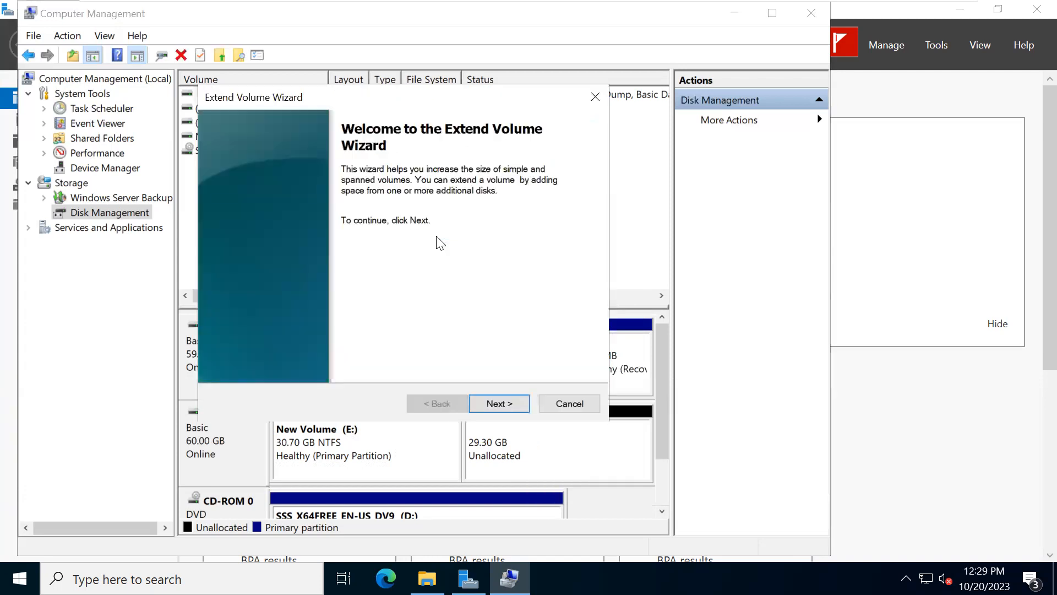
{"action": "left_click", "coordinate": [497, 403]}
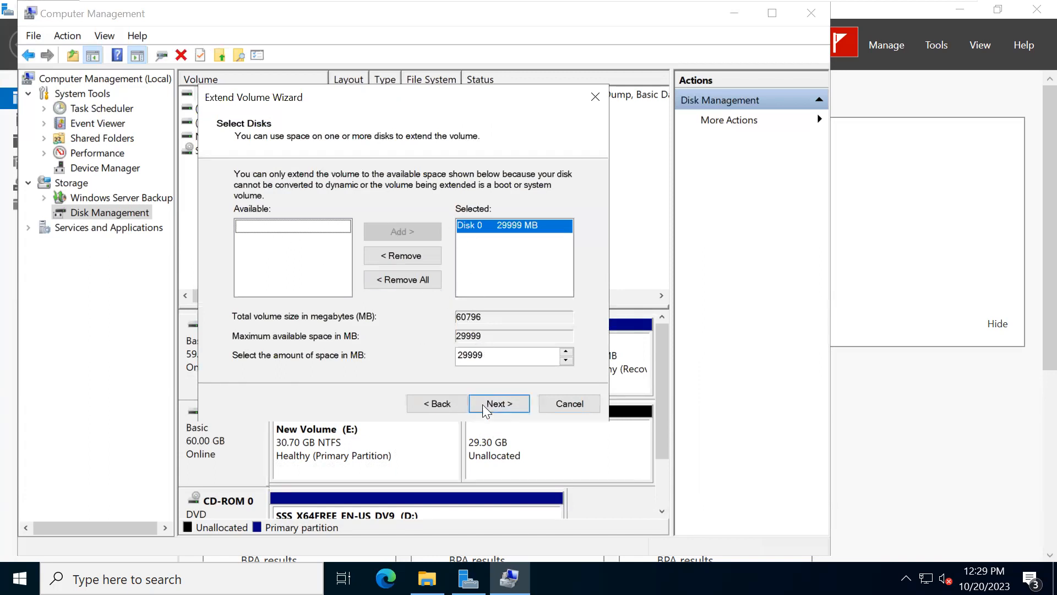
{"action": "left_click", "coordinate": [500, 404]}
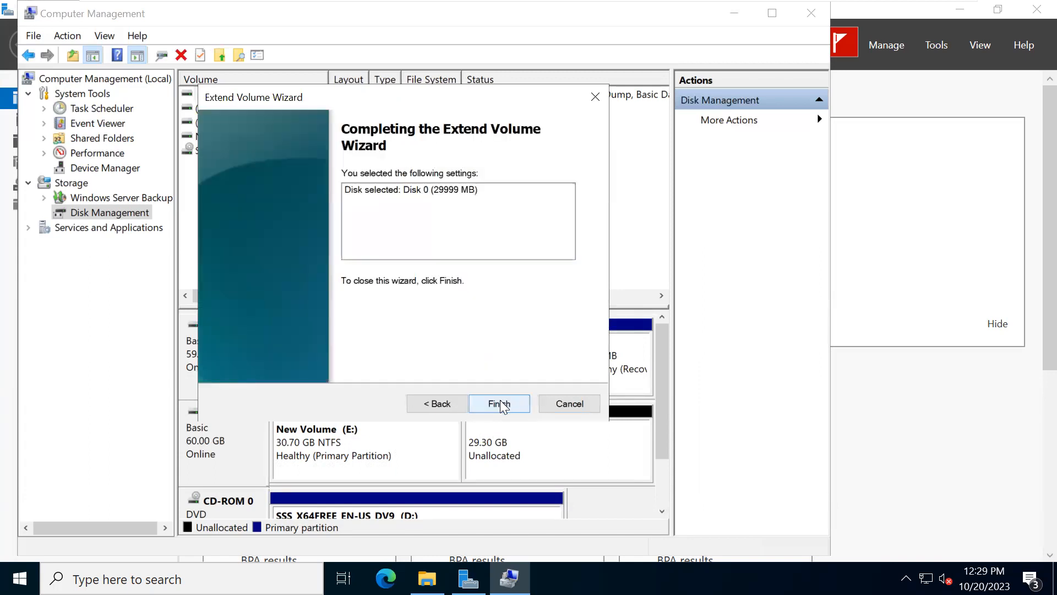
{"action": "left_click", "coordinate": [500, 403]}
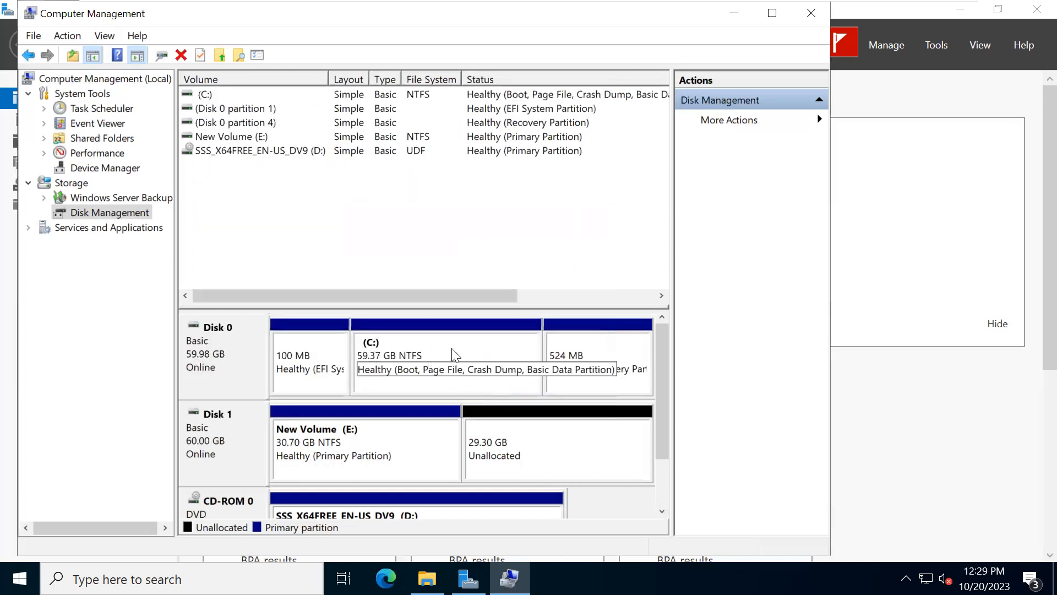
- Start adding a SCSI hard disk in the DC1 virtual machine's hardware settings
{"action": "mouse_move", "coordinate": [330, 5]}
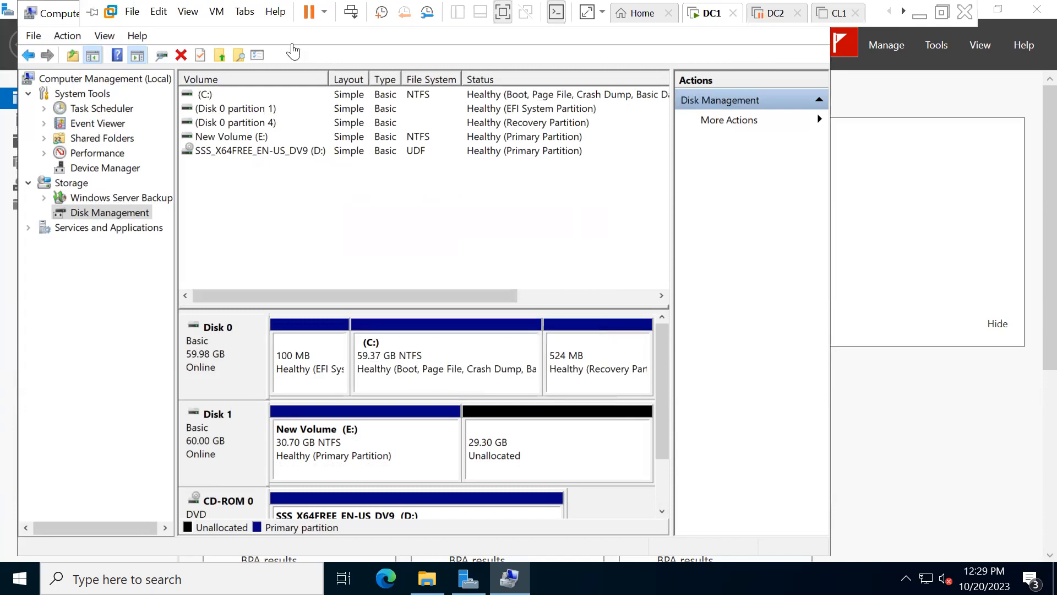
{"action": "left_click", "coordinate": [207, 17]}
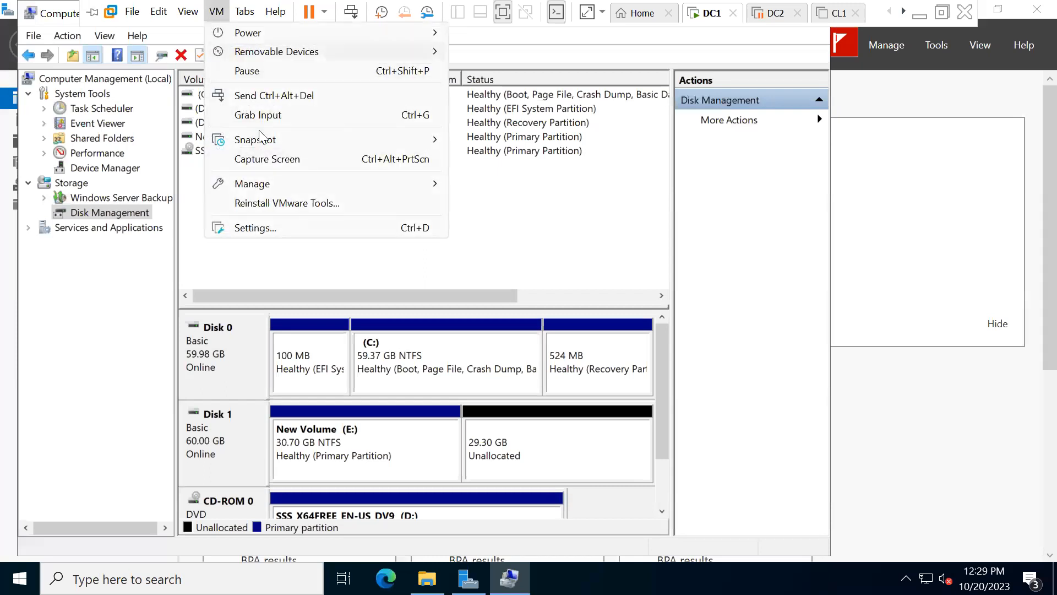
{"action": "left_click", "coordinate": [257, 230]}
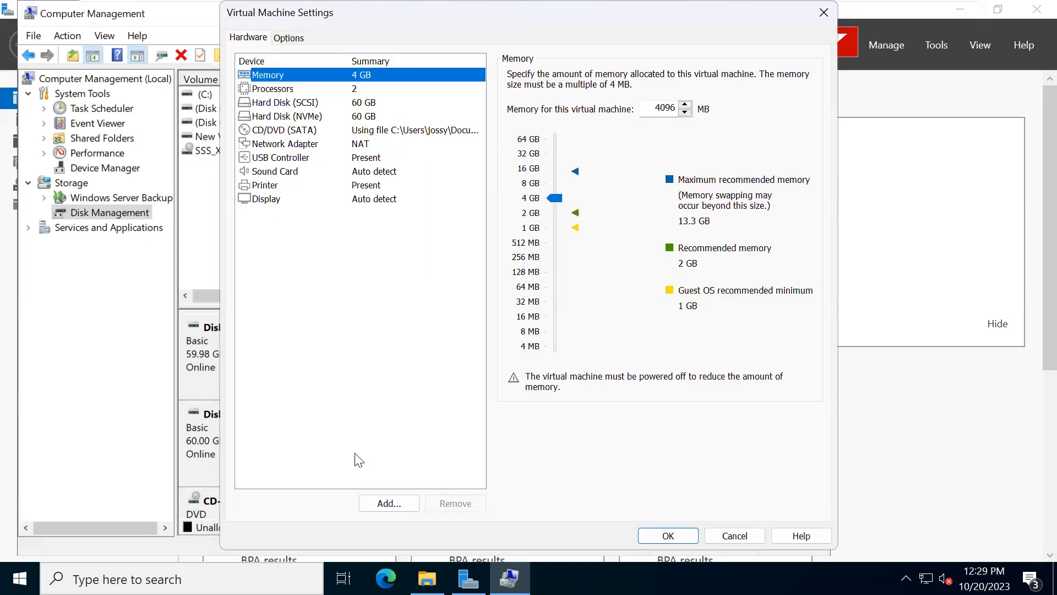
{"action": "left_click", "coordinate": [385, 503]}
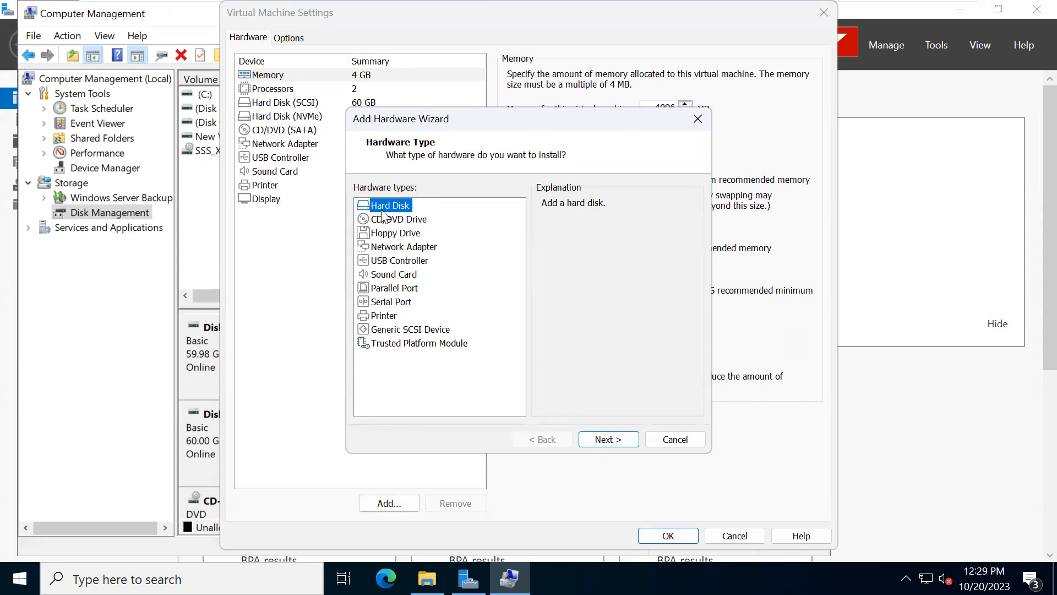
{"action": "left_click", "coordinate": [595, 444]}
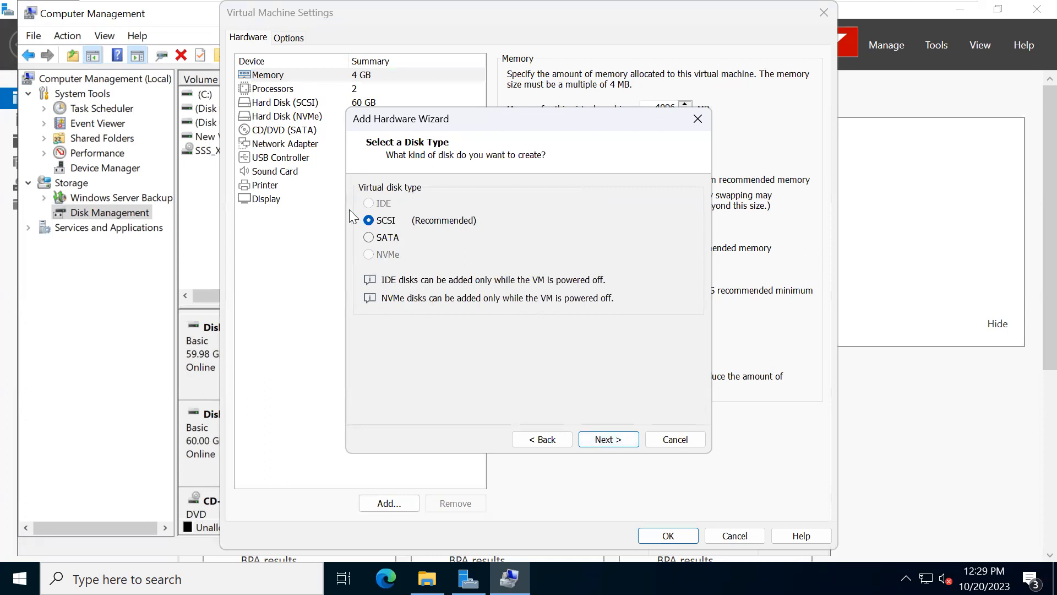
{"action": "left_click", "coordinate": [602, 444]}
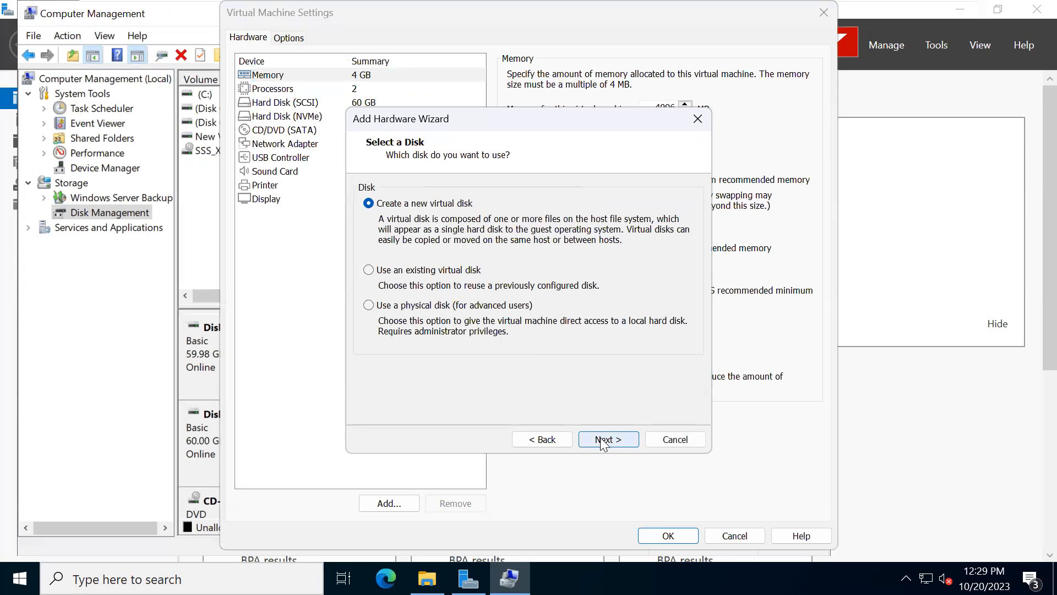
- Create the new 60 GB virtual disk as a single file named DC1-0.vmdk, without preallocating space, and apply the virtual machine settings
{"action": "left_click", "coordinate": [605, 441]}
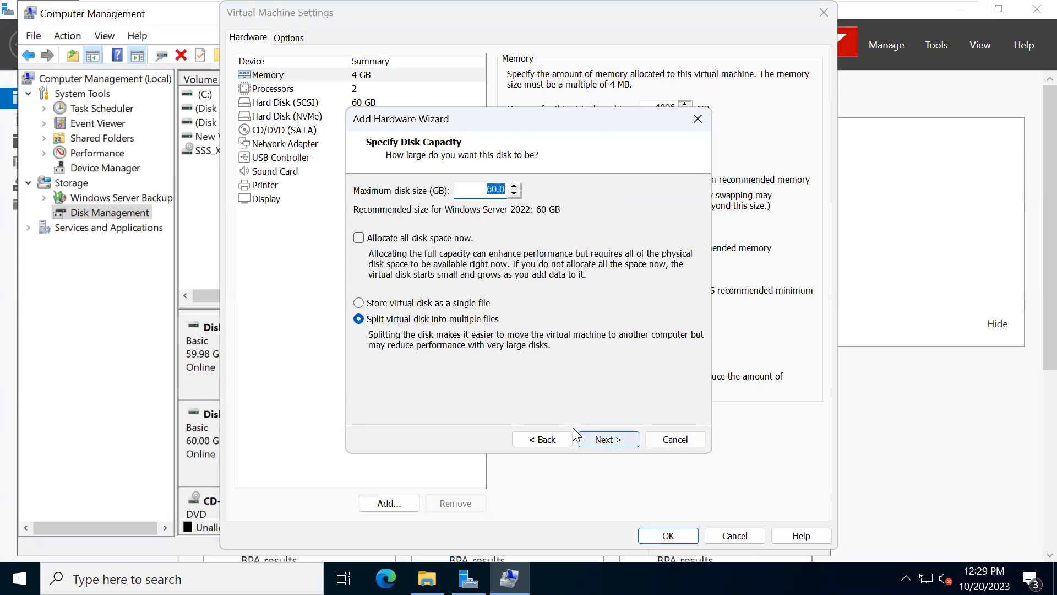
{"action": "left_click", "coordinate": [362, 240]}
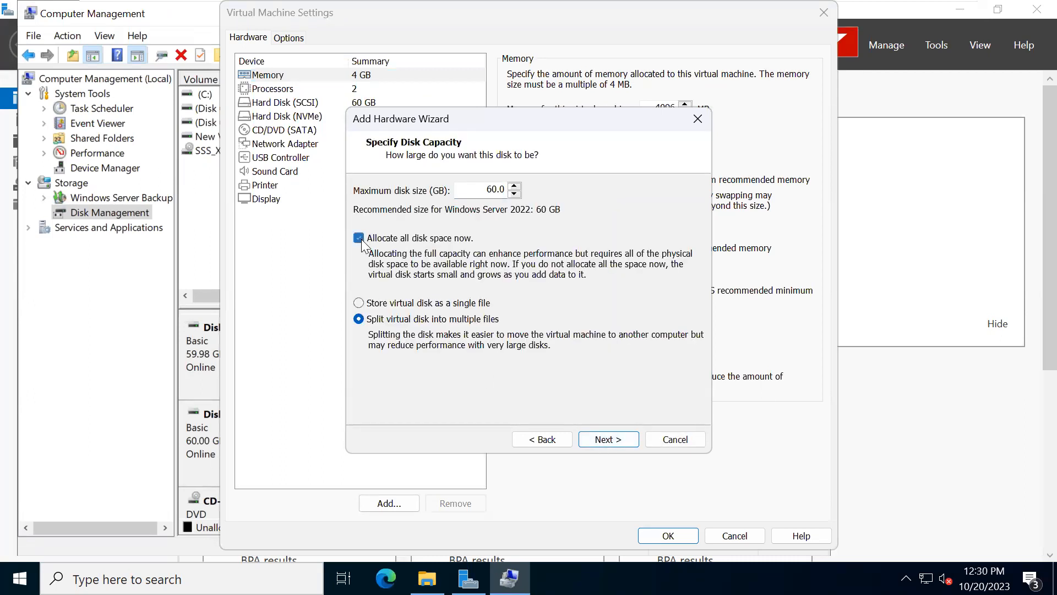
{"action": "left_click", "coordinate": [361, 241]}
{"action": "left_click", "coordinate": [355, 304]}
{"action": "left_click", "coordinate": [594, 439]}
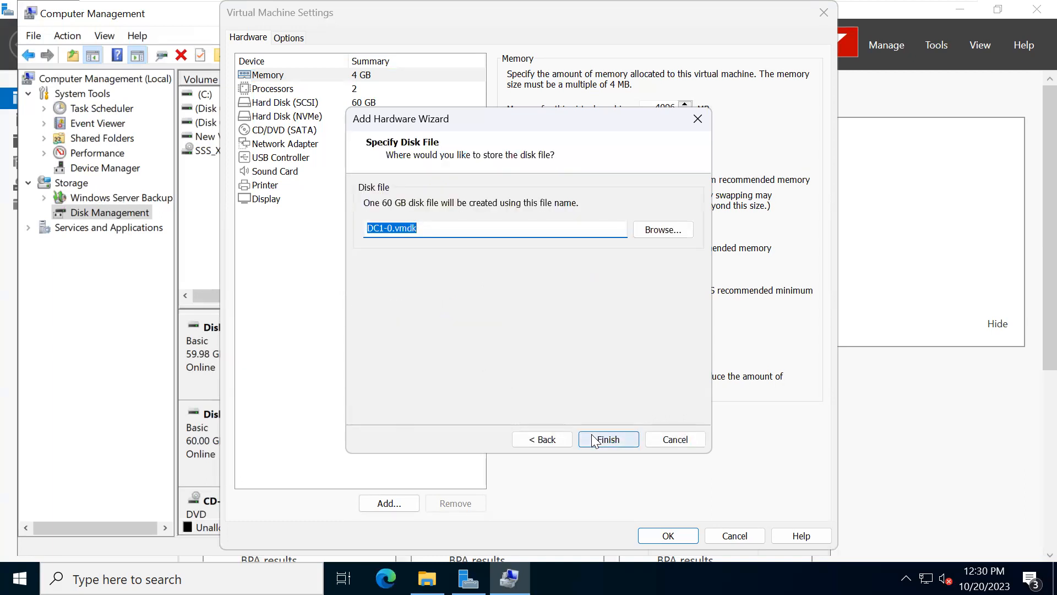
{"action": "left_click", "coordinate": [595, 439]}
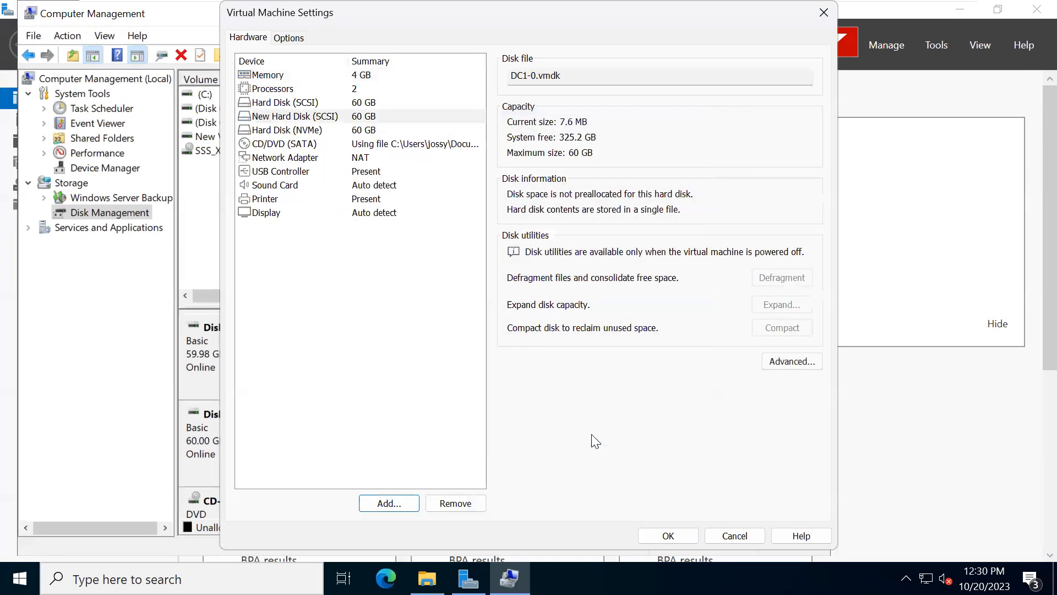
{"action": "left_click", "coordinate": [675, 535]}
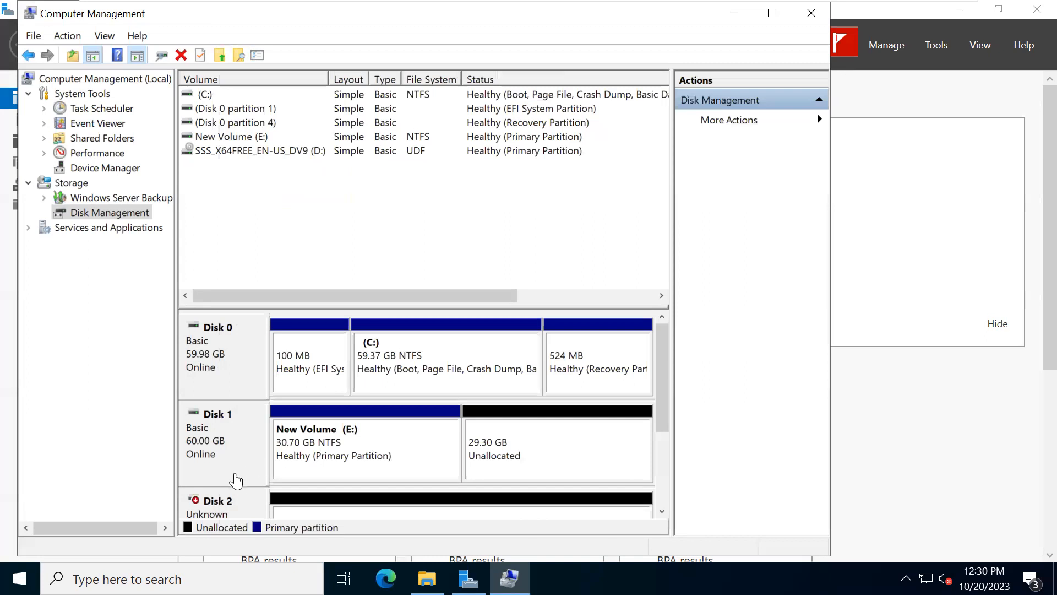
- Bring Disk 2 online and initialize it with the MBR partition style
{"action": "left_click", "coordinate": [657, 455]}
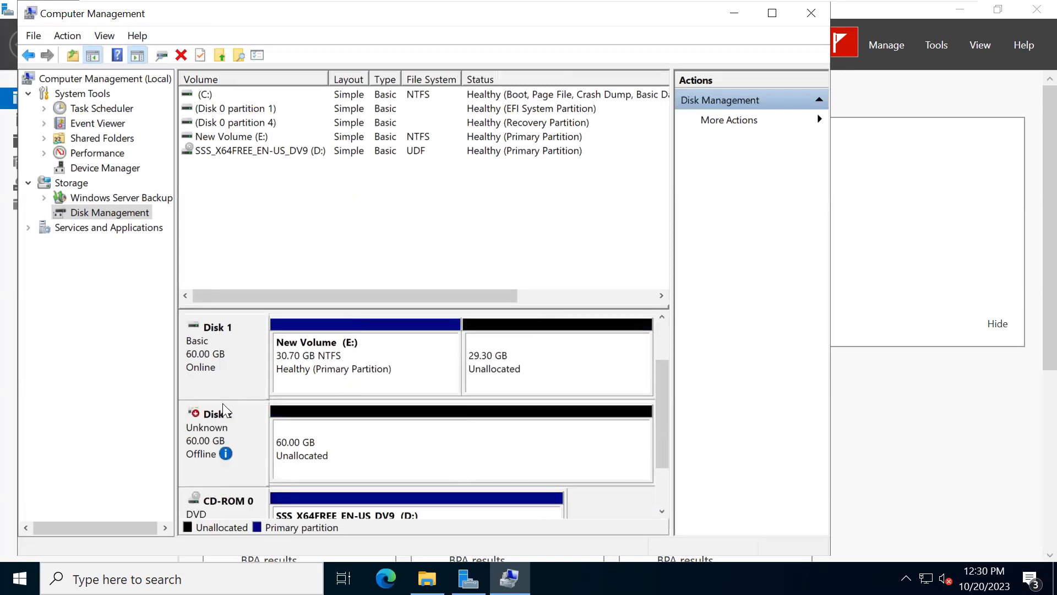
{"action": "right_click", "coordinate": [219, 417]}
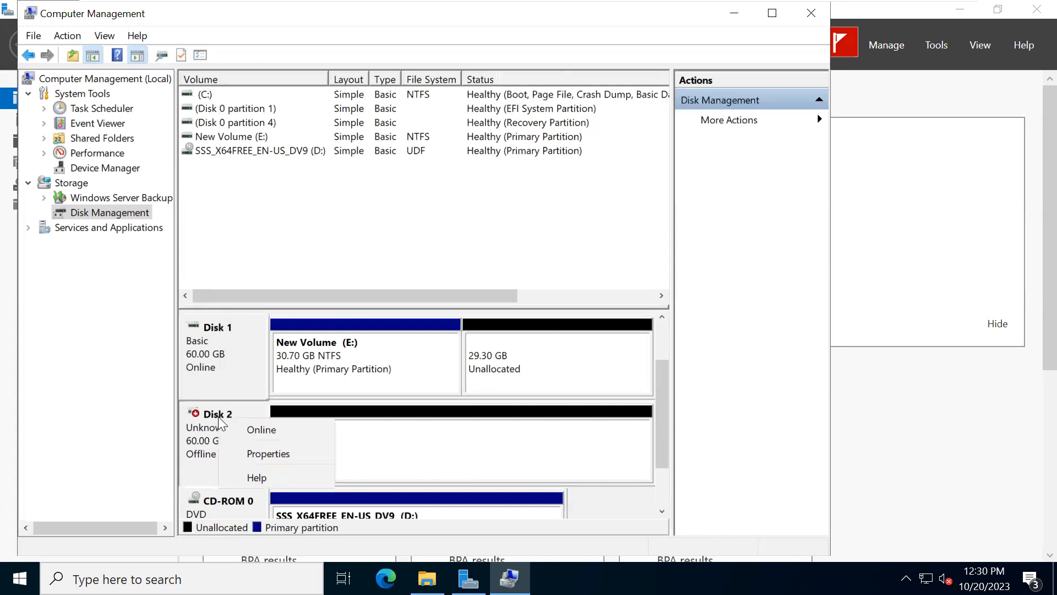
{"action": "left_click", "coordinate": [262, 432]}
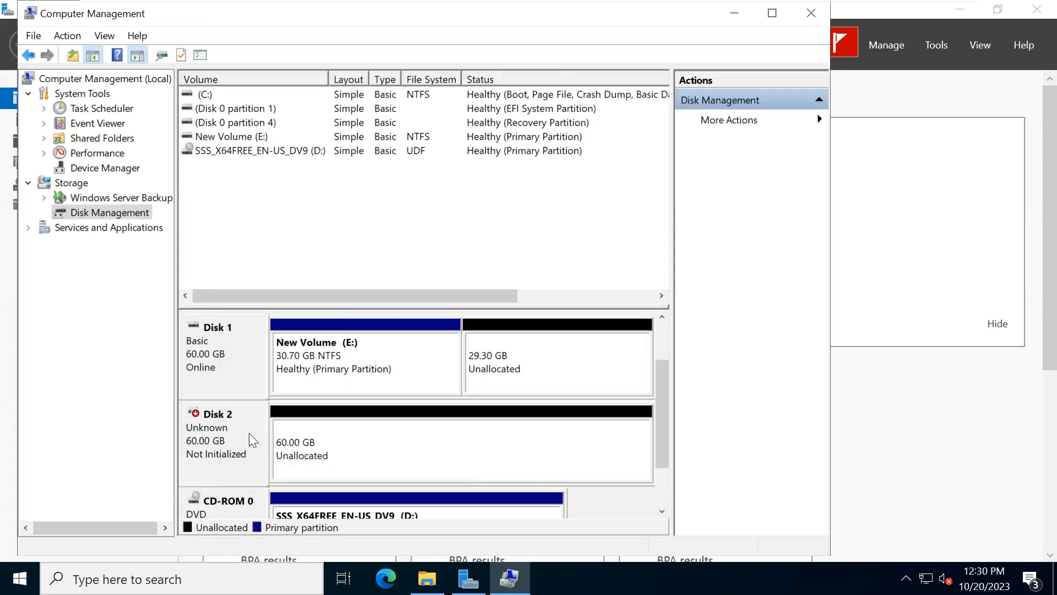
{"action": "right_click", "coordinate": [218, 434]}
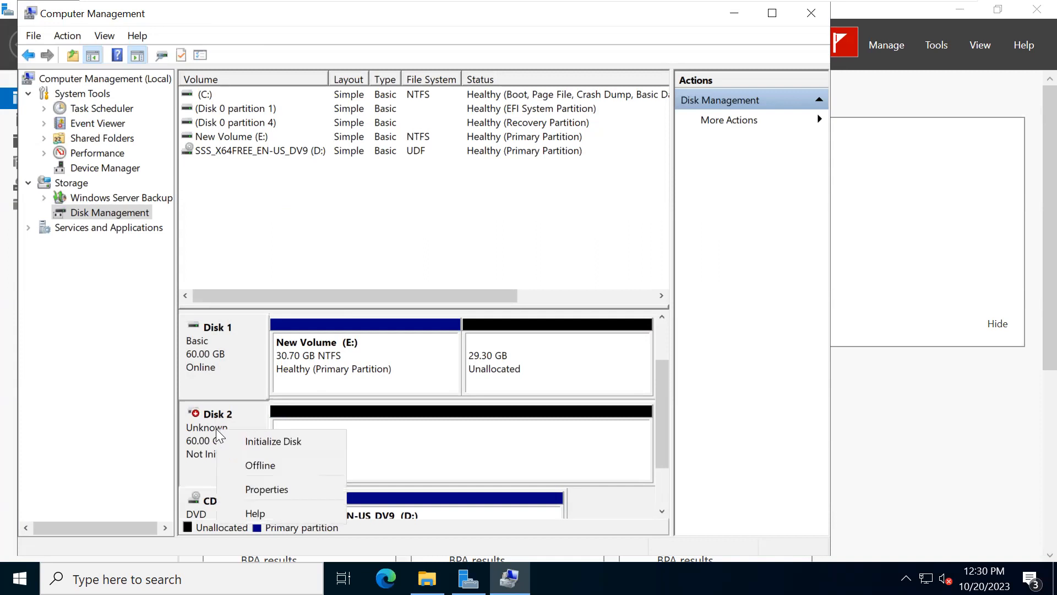
{"action": "left_click", "coordinate": [247, 439]}
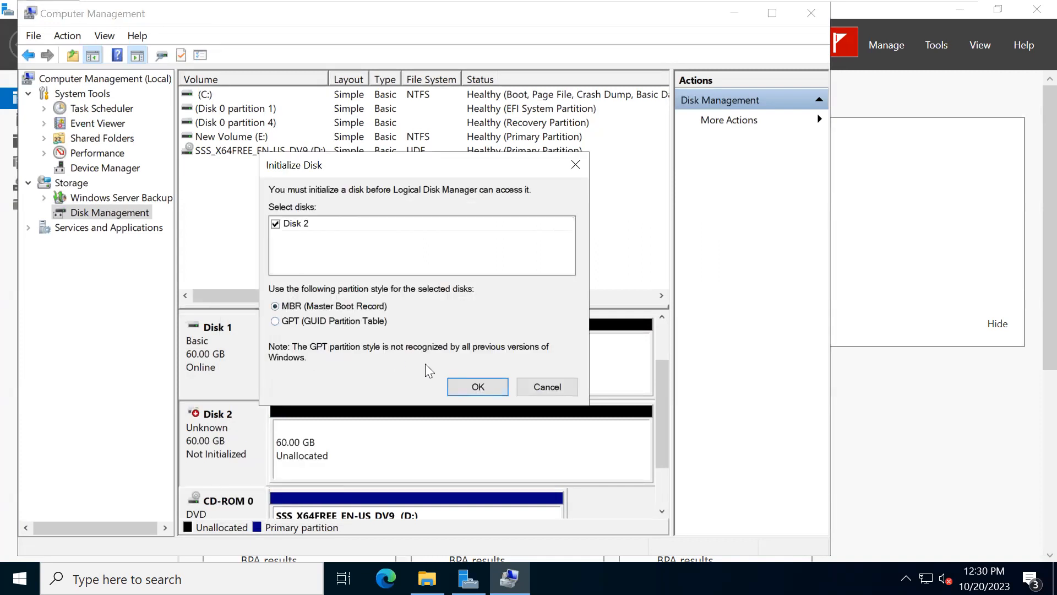
{"action": "left_click", "coordinate": [475, 384]}
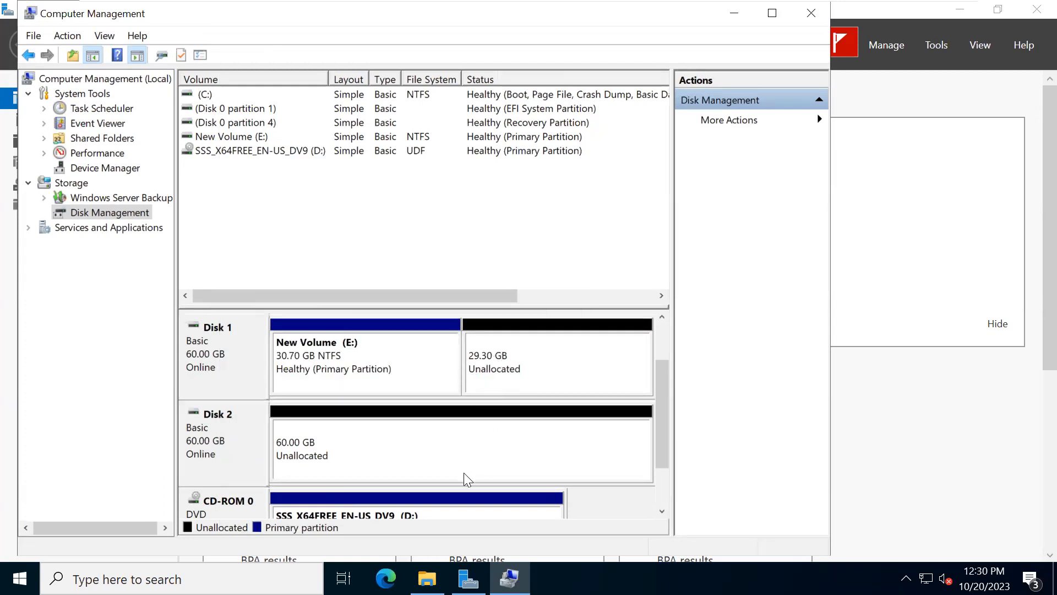
- Delete the New Volume (E:) from Disk 1
{"action": "right_click", "coordinate": [391, 375]}
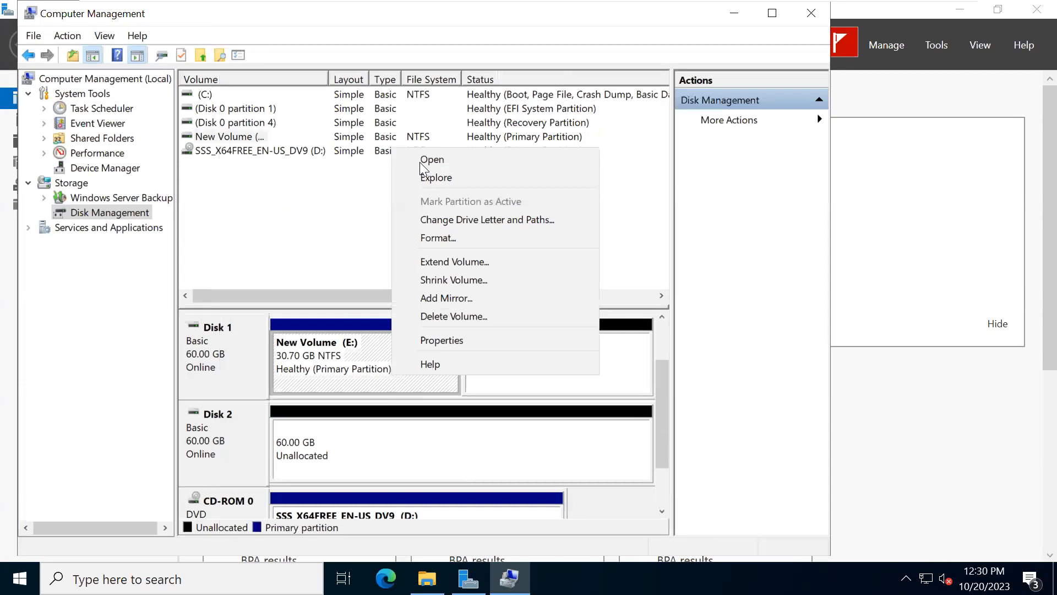
{"action": "left_click", "coordinate": [472, 318]}
{"action": "left_click", "coordinate": [595, 395]}
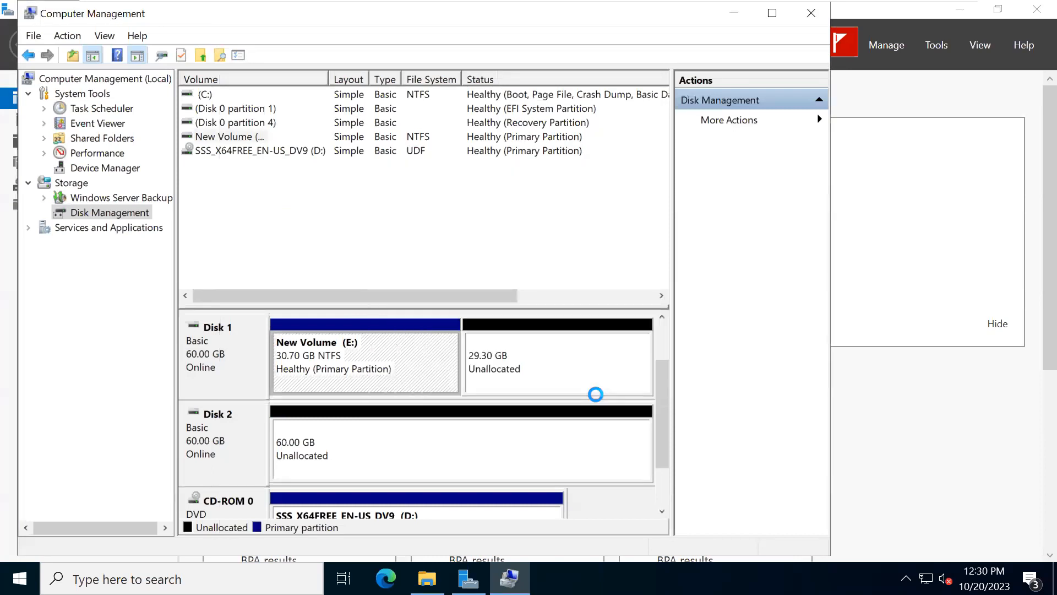
- Start a new spanned volume on Disk 1 and add Disk 2 to it, using 61437 MB from each disk
{"action": "right_click", "coordinate": [319, 347]}
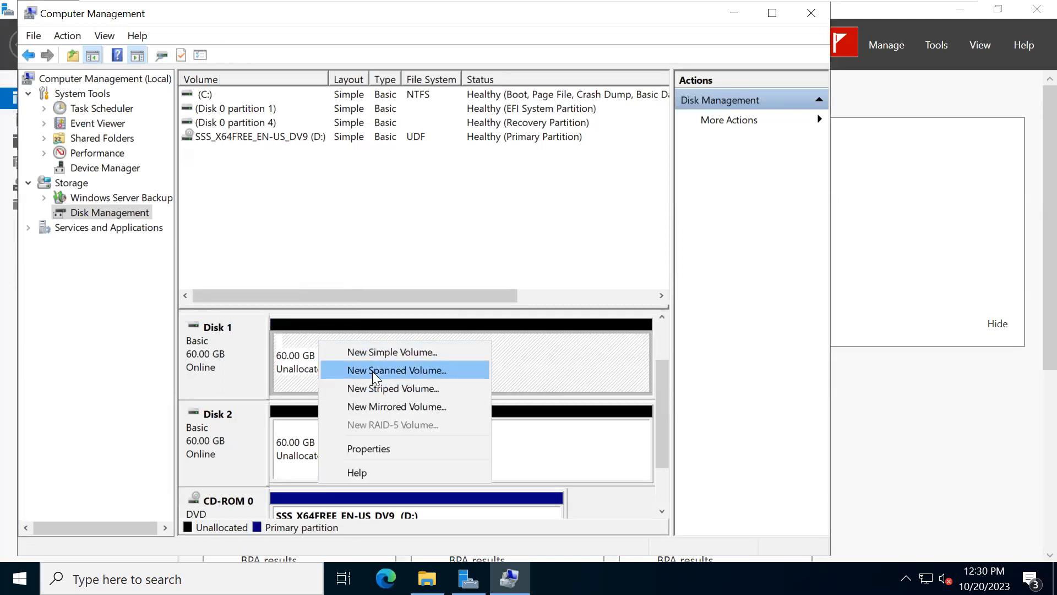
{"action": "left_click", "coordinate": [372, 371]}
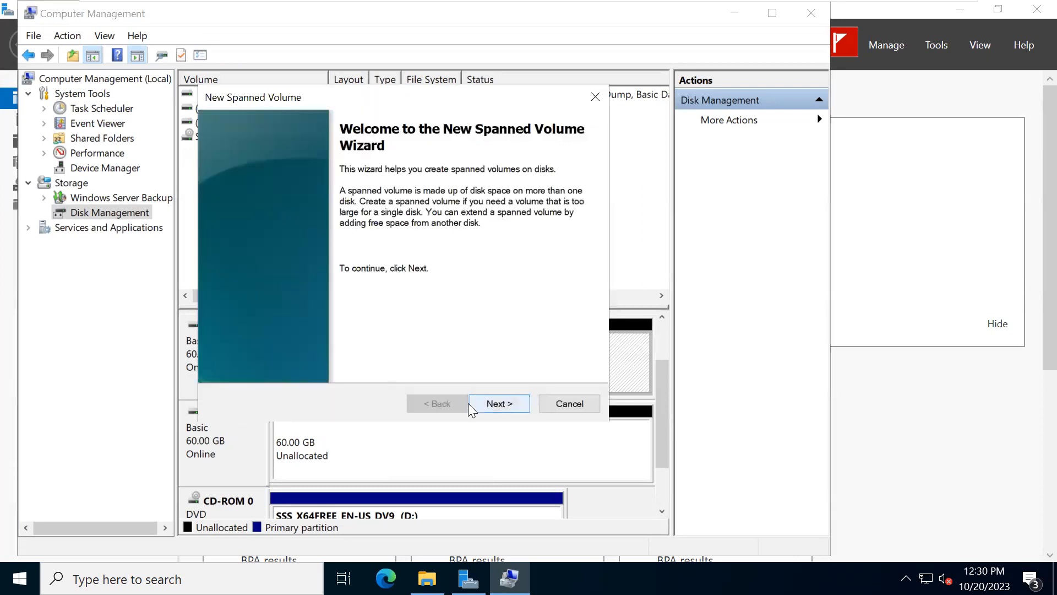
{"action": "left_click", "coordinate": [496, 403]}
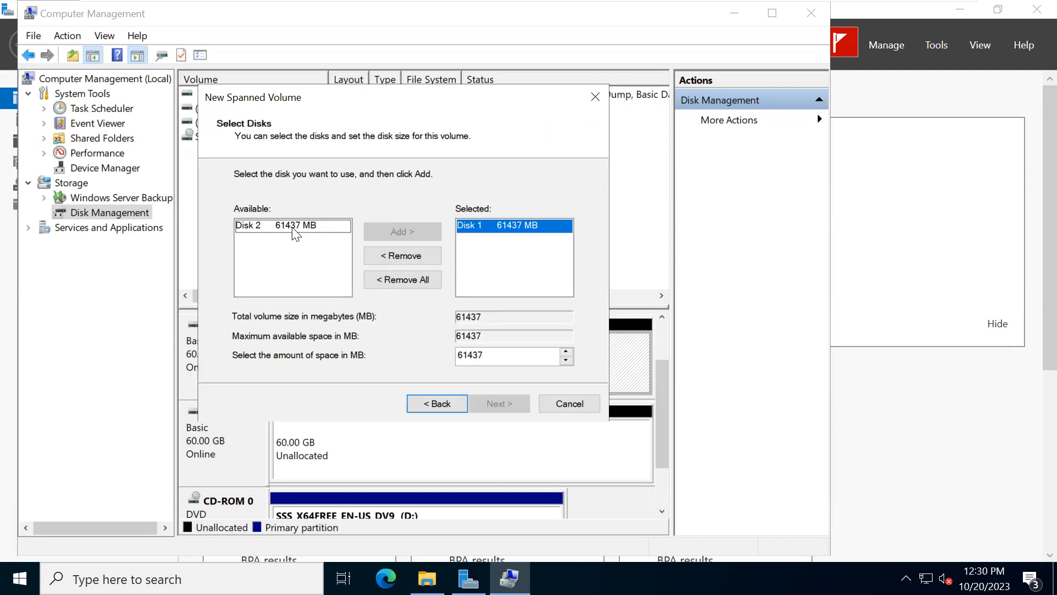
{"action": "left_click", "coordinate": [274, 226]}
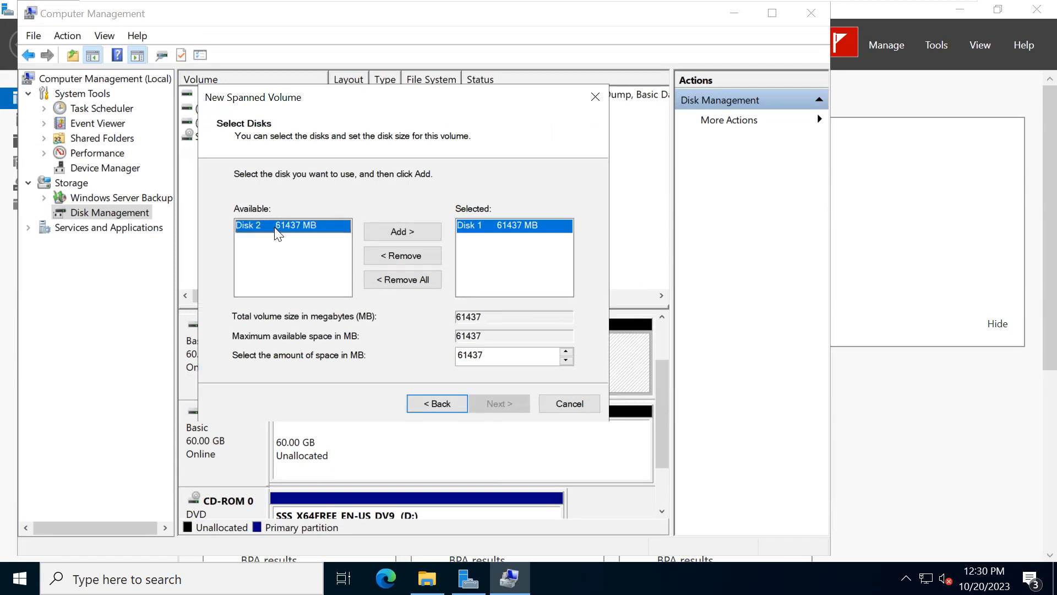
{"action": "left_click", "coordinate": [387, 230]}
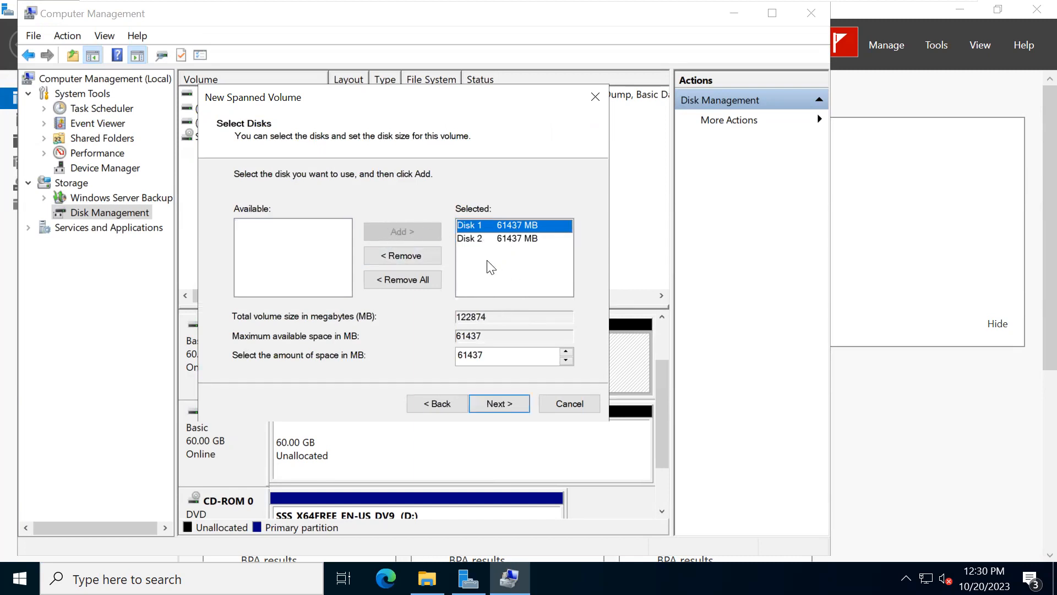
{"action": "left_click", "coordinate": [483, 240]}
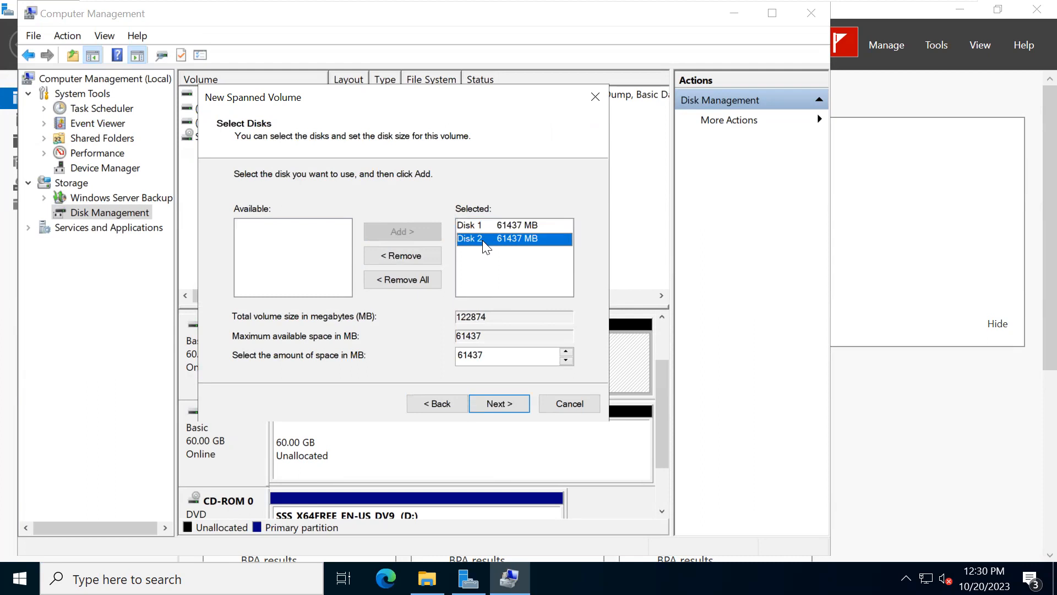
{"action": "left_click", "coordinate": [483, 227]}
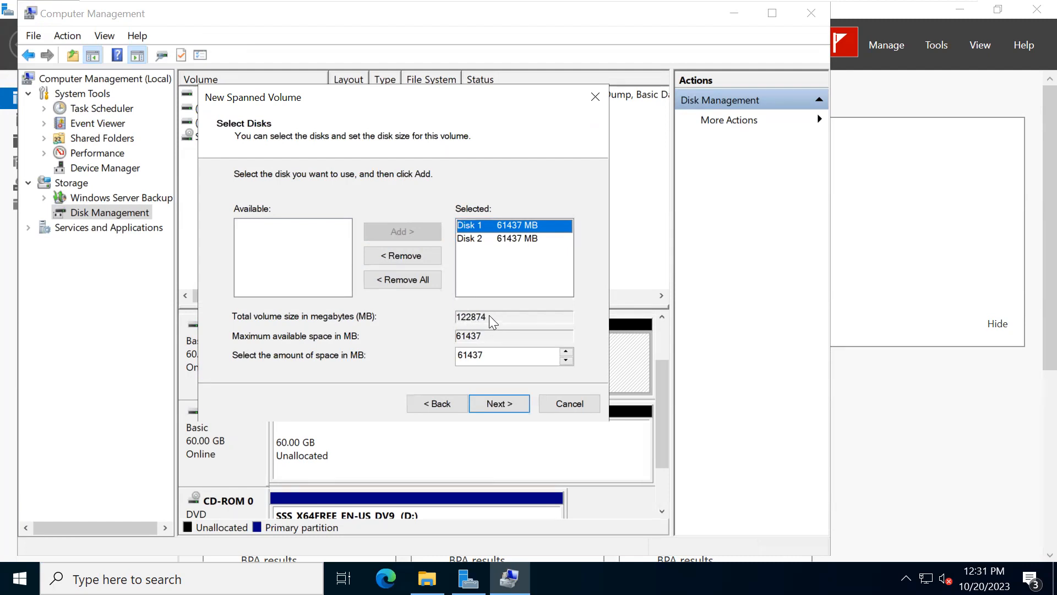
- Create the spanned volume with drive letter E and a full NTFS format, labelled New Volume, and accept converting both disks to dynamic
{"action": "left_click", "coordinate": [491, 408]}
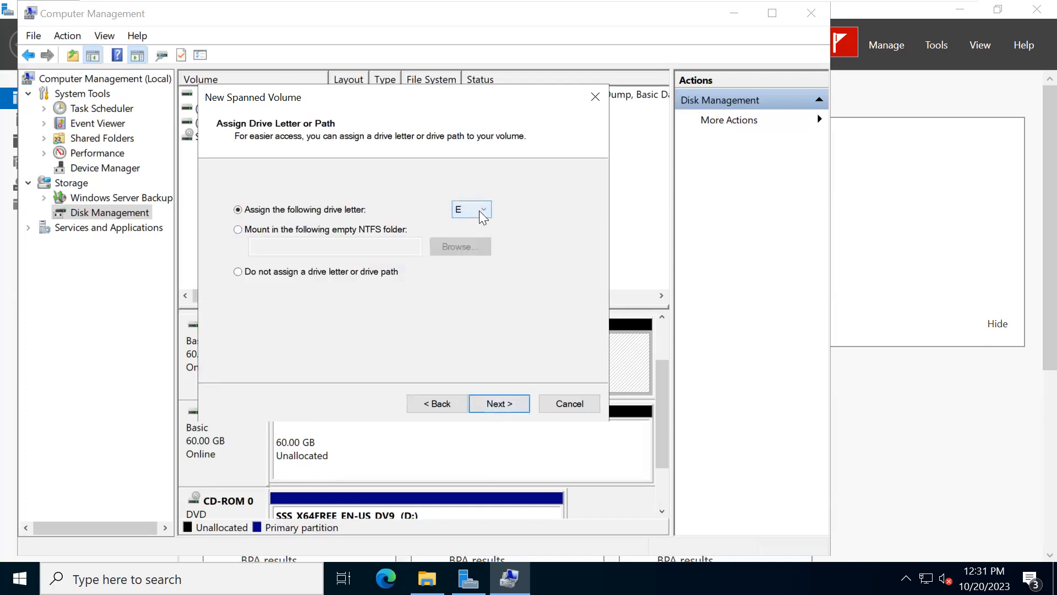
{"action": "left_click", "coordinate": [515, 402]}
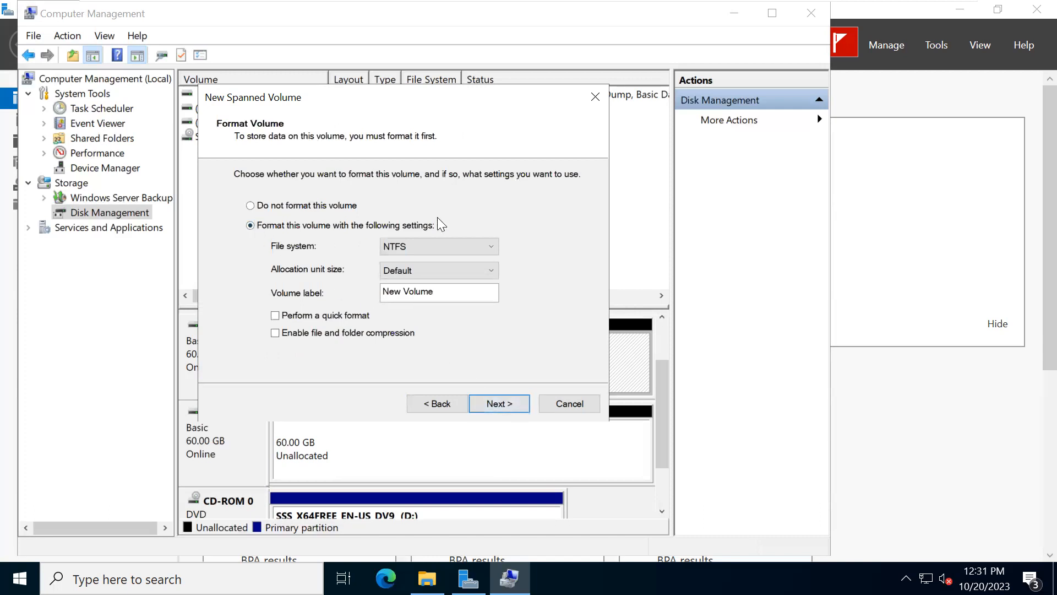
{"action": "left_click", "coordinate": [480, 248]}
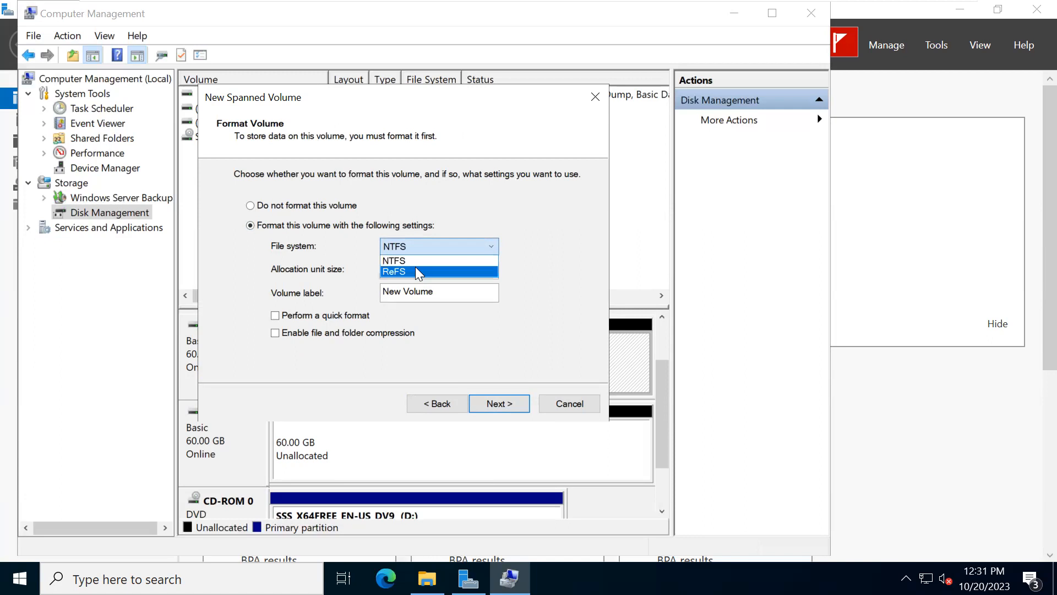
{"action": "left_click", "coordinate": [524, 219]}
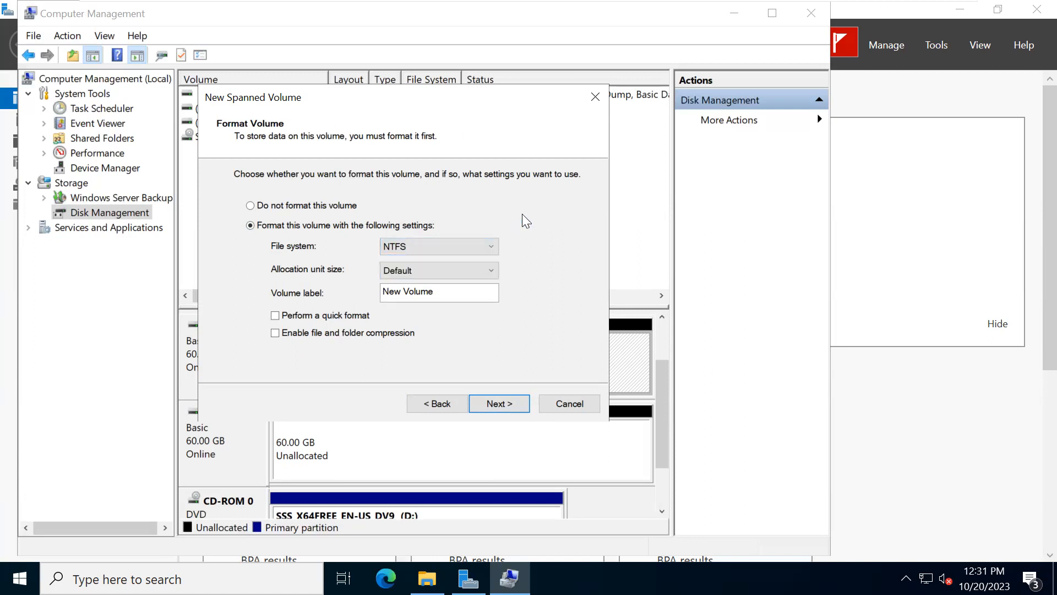
{"action": "left_click", "coordinate": [496, 405]}
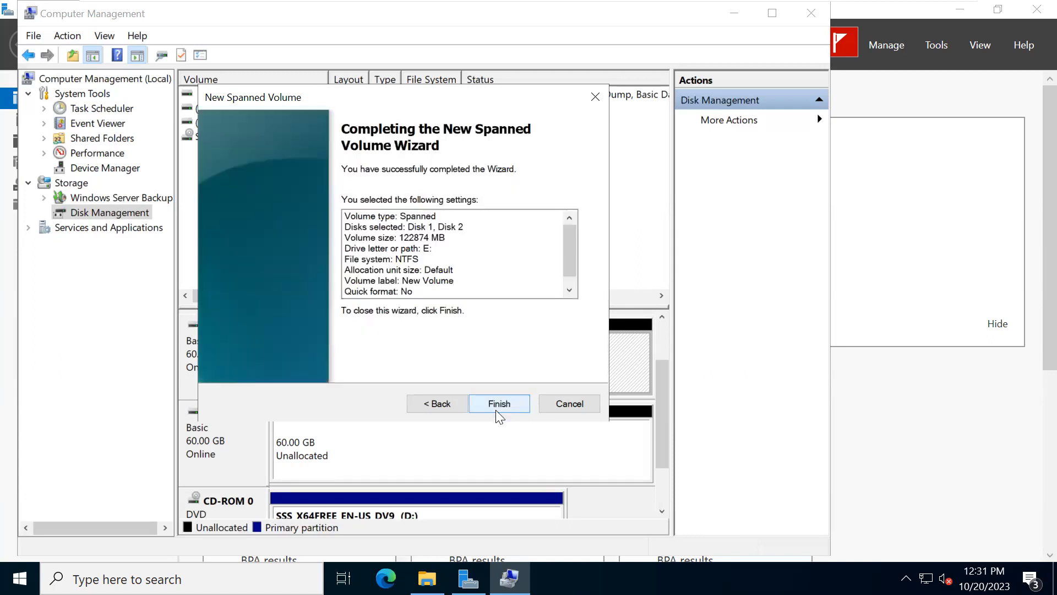
{"action": "left_click", "coordinate": [498, 410]}
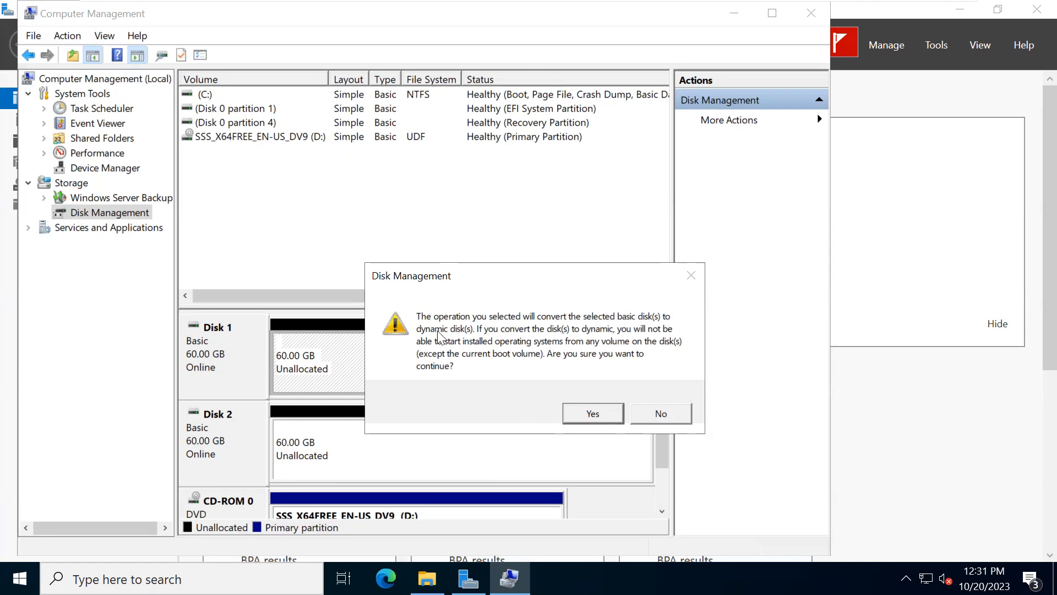
{"action": "left_click", "coordinate": [589, 413]}
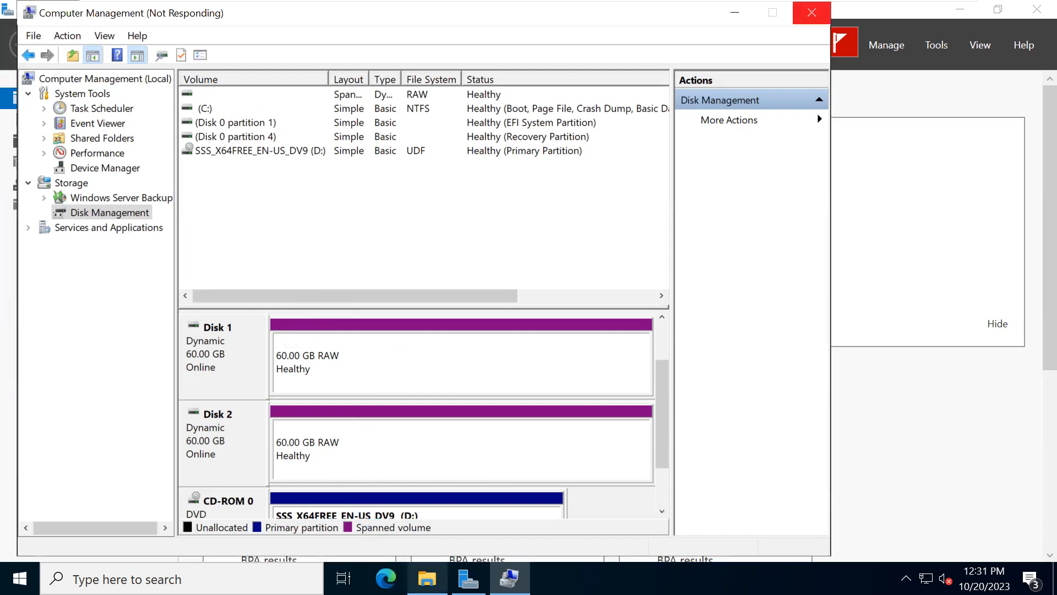
- Check the drives in File Explorer's This PC view for the spanned volume, and maximize the Computer Management window
{"action": "left_click", "coordinate": [426, 579]}
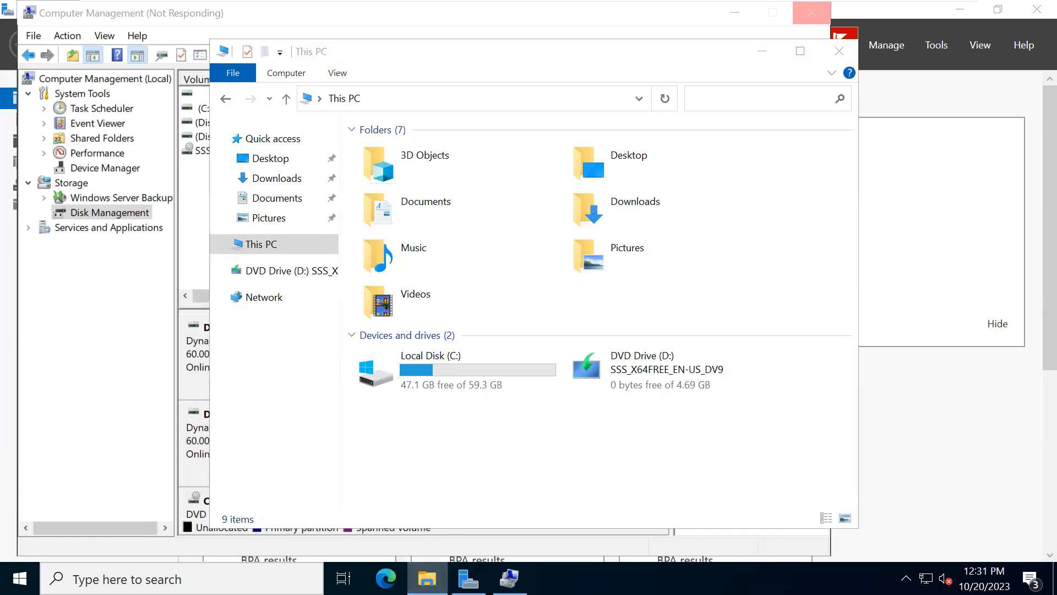
{"action": "left_click", "coordinate": [427, 579]}
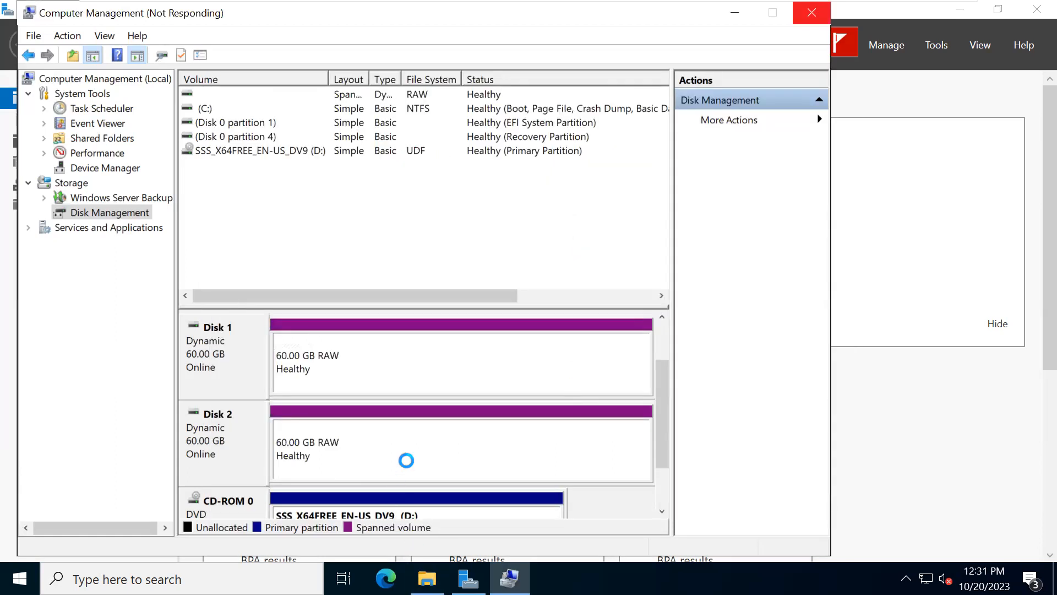
{"action": "left_click", "coordinate": [773, 12]}
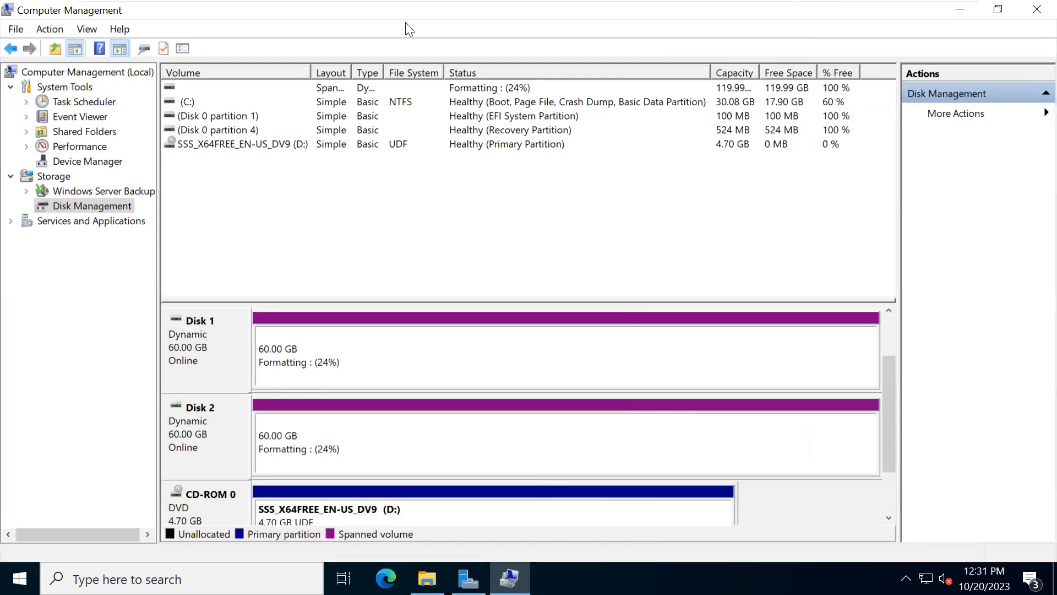
{"action": "mouse_move", "coordinate": [426, 7]}
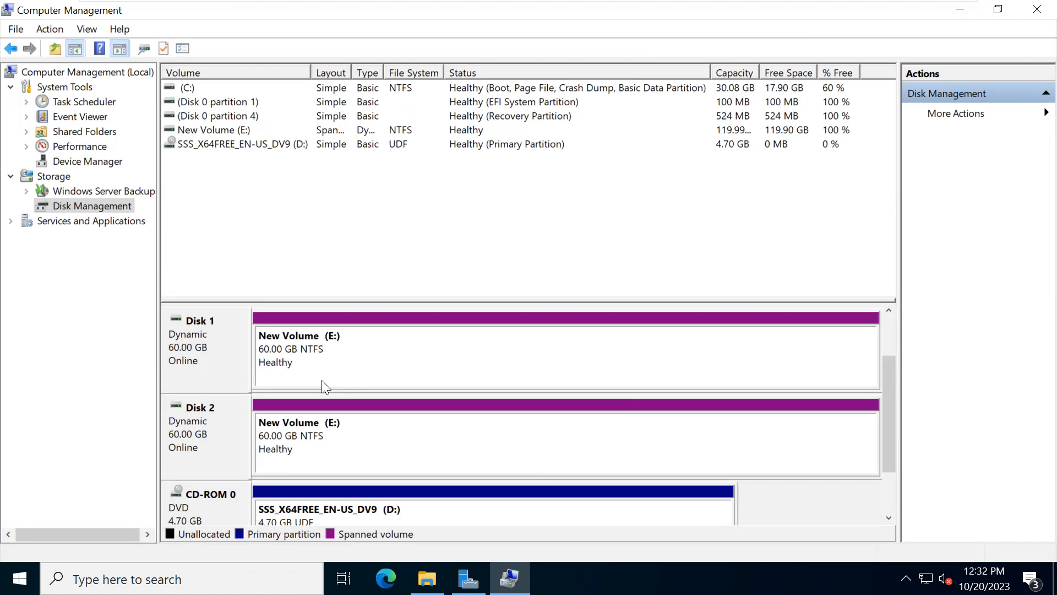
{"action": "left_click", "coordinate": [427, 578]}
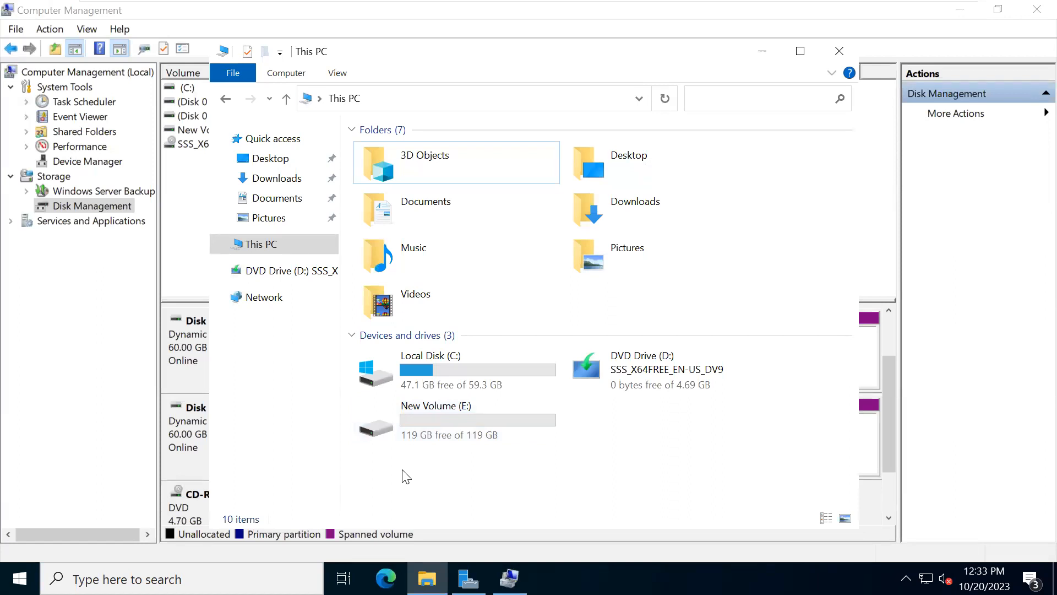
{"action": "left_click", "coordinate": [753, 57]}
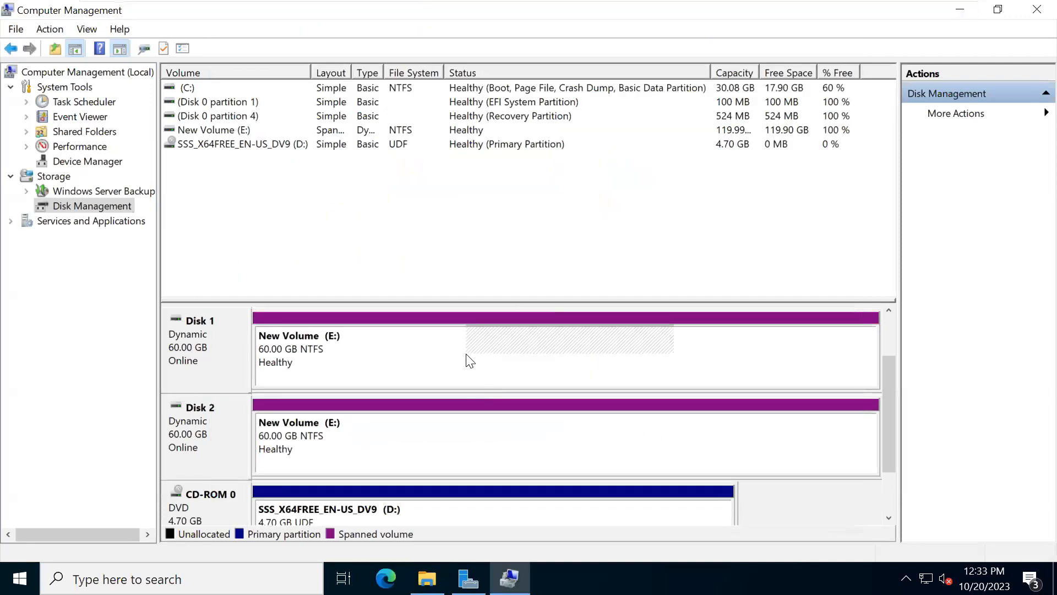
- Delete the spanned New Volume (E:) that extends across Disk 1 and Disk 2
{"action": "right_click", "coordinate": [466, 355]}
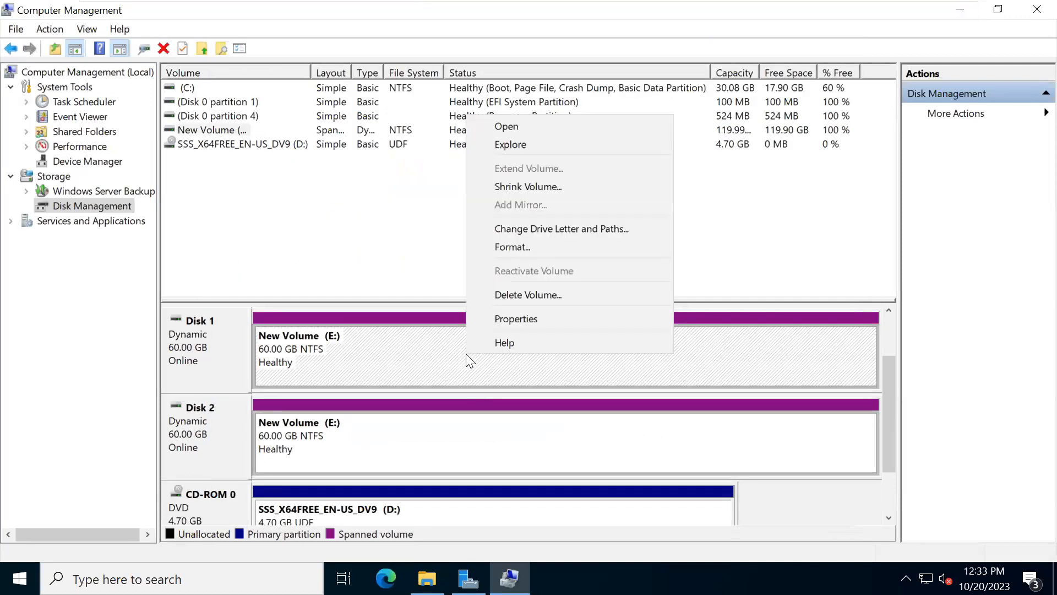
{"action": "left_click", "coordinate": [516, 300]}
{"action": "left_click", "coordinate": [576, 402]}
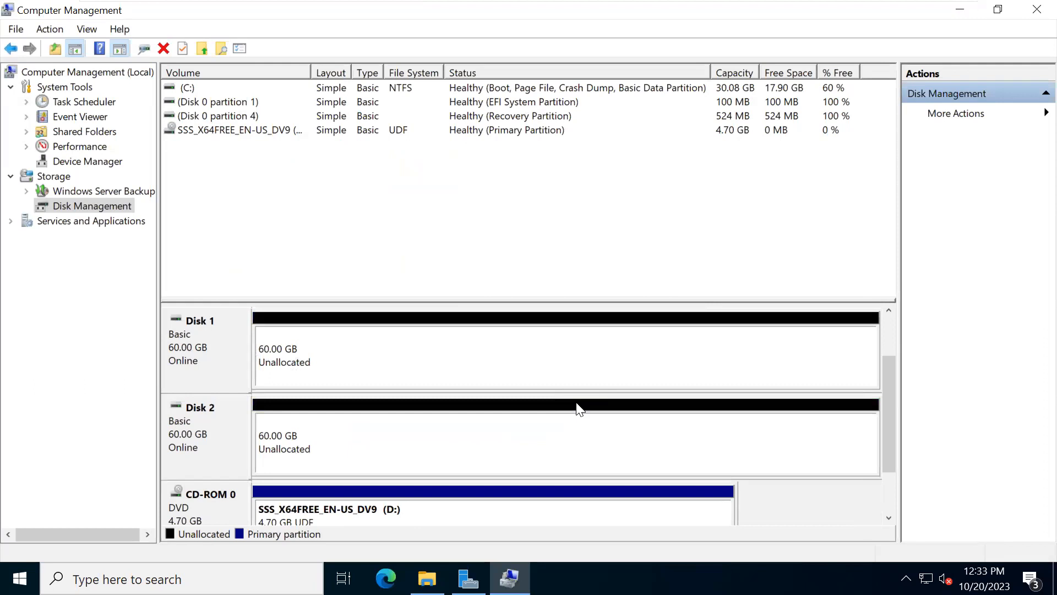
- Start a new mirrored volume on Disk 1 and add Disk 2 as the second disk, using 61437 MB
{"action": "right_click", "coordinate": [552, 359]}
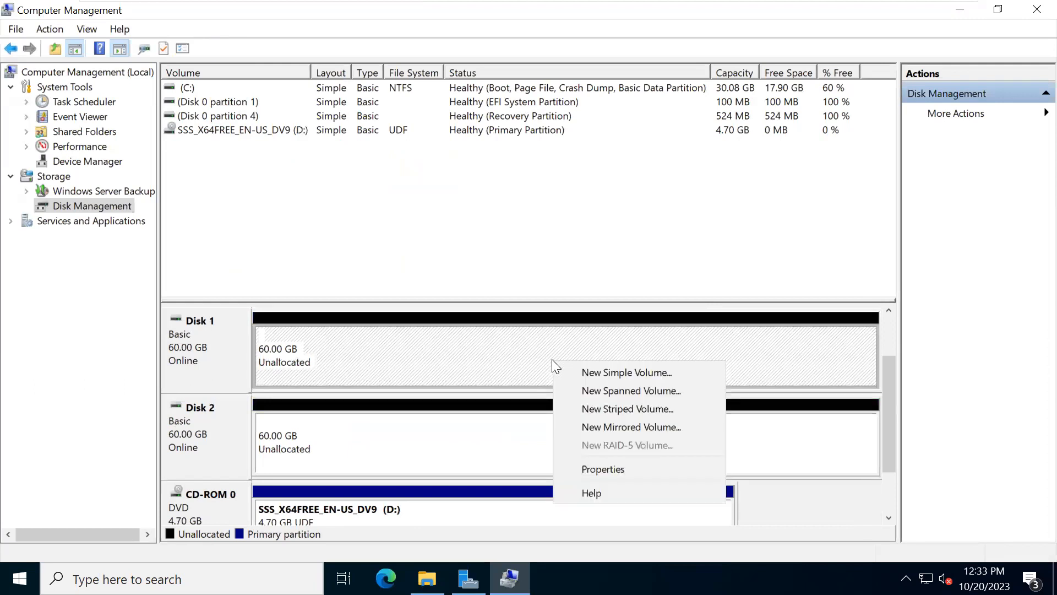
{"action": "left_click", "coordinate": [618, 426]}
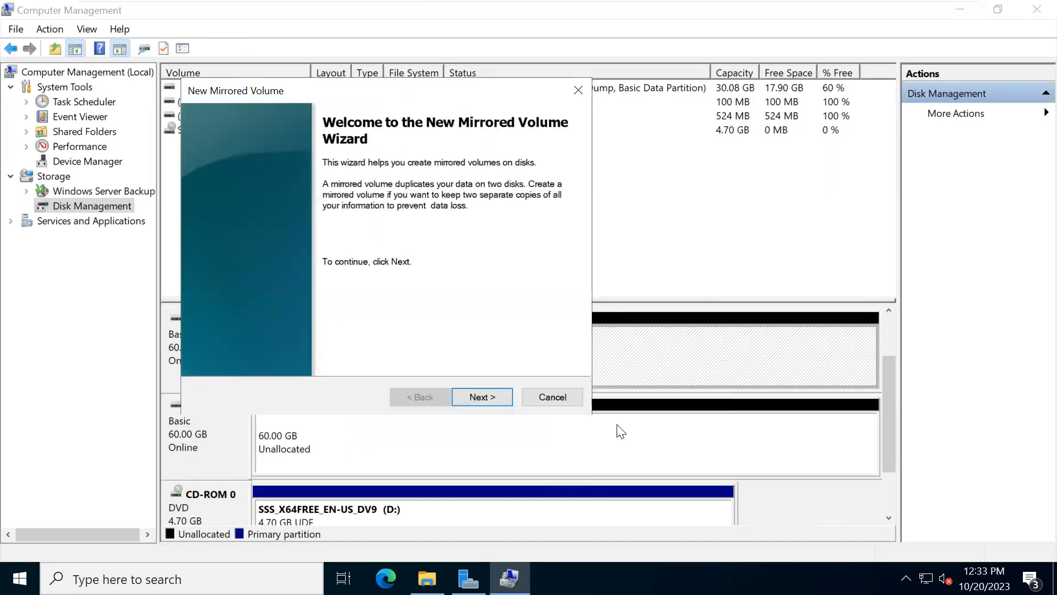
{"action": "left_click", "coordinate": [457, 397]}
{"action": "left_click", "coordinate": [264, 221]}
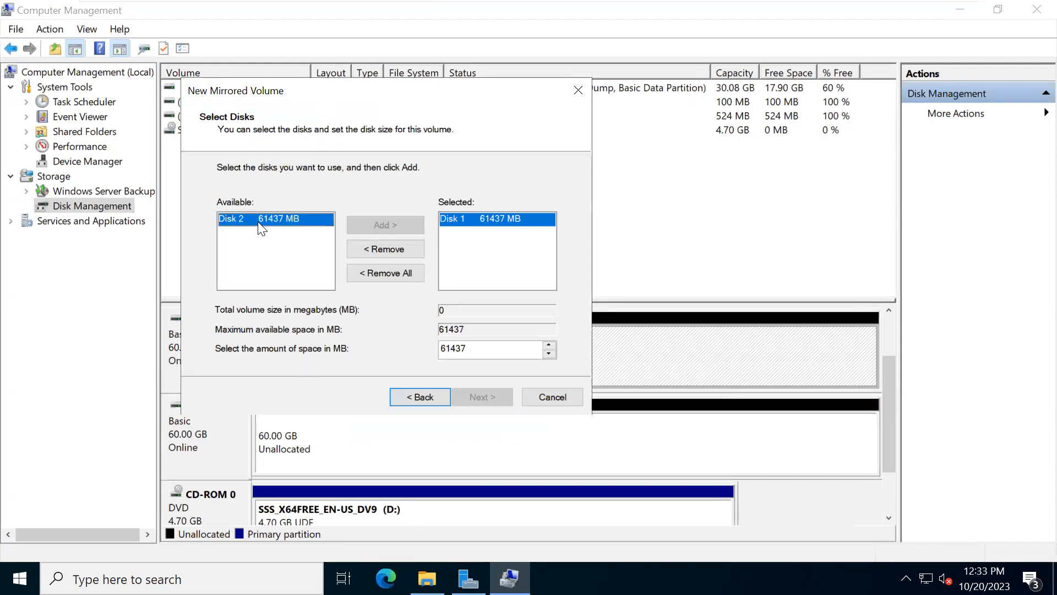
{"action": "left_click", "coordinate": [371, 225]}
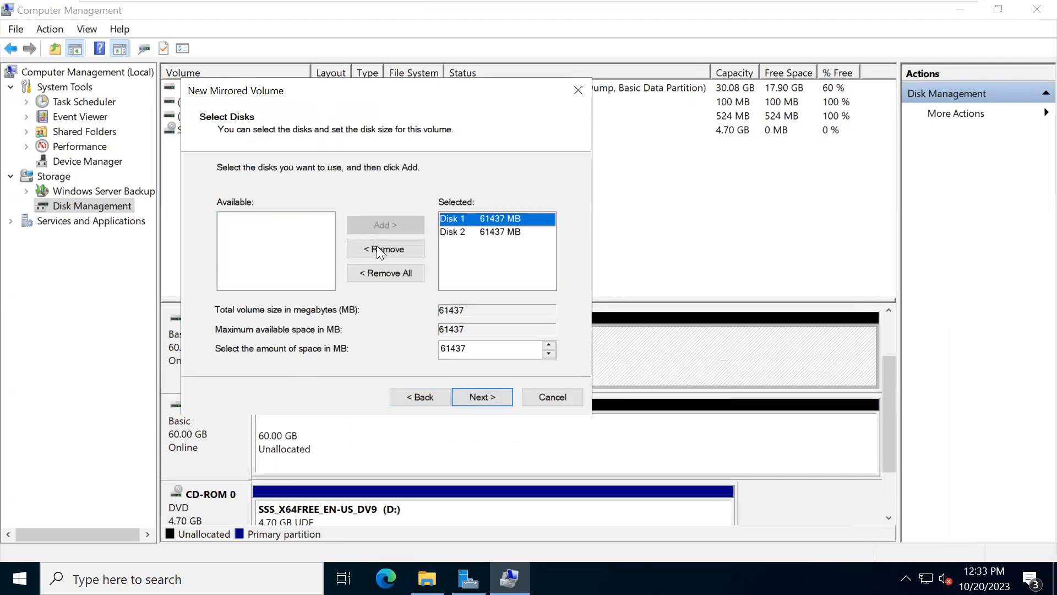
- Create the mirrored volume with drive letter E and a full NTFS format, labelled New Volume, and accept converting both disks to dynamic
{"action": "left_click", "coordinate": [480, 397]}
{"action": "left_click", "coordinate": [481, 397]}
{"action": "left_click", "coordinate": [481, 397]}
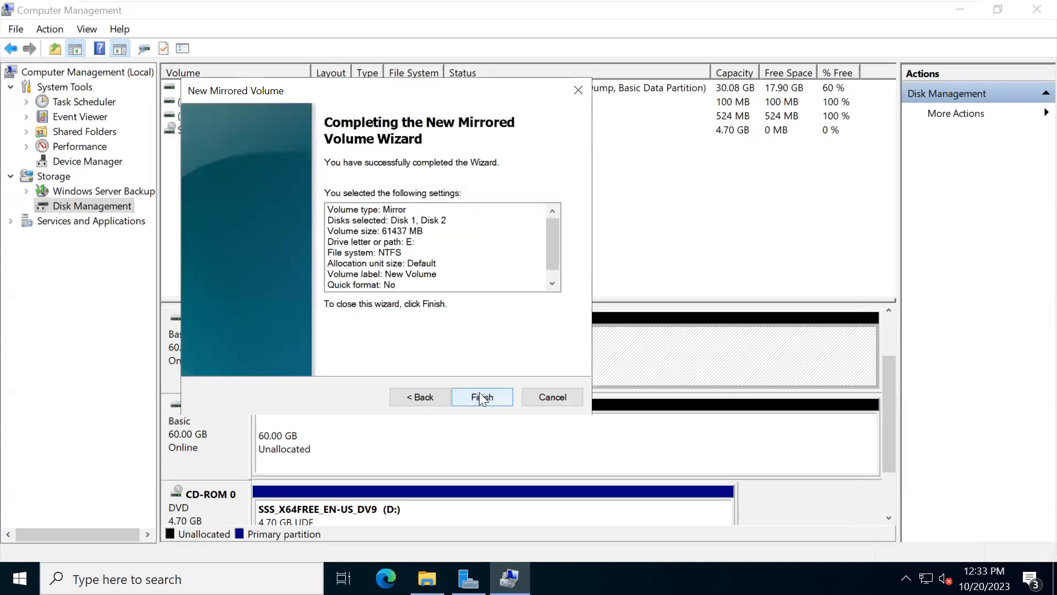
{"action": "left_click", "coordinate": [481, 397]}
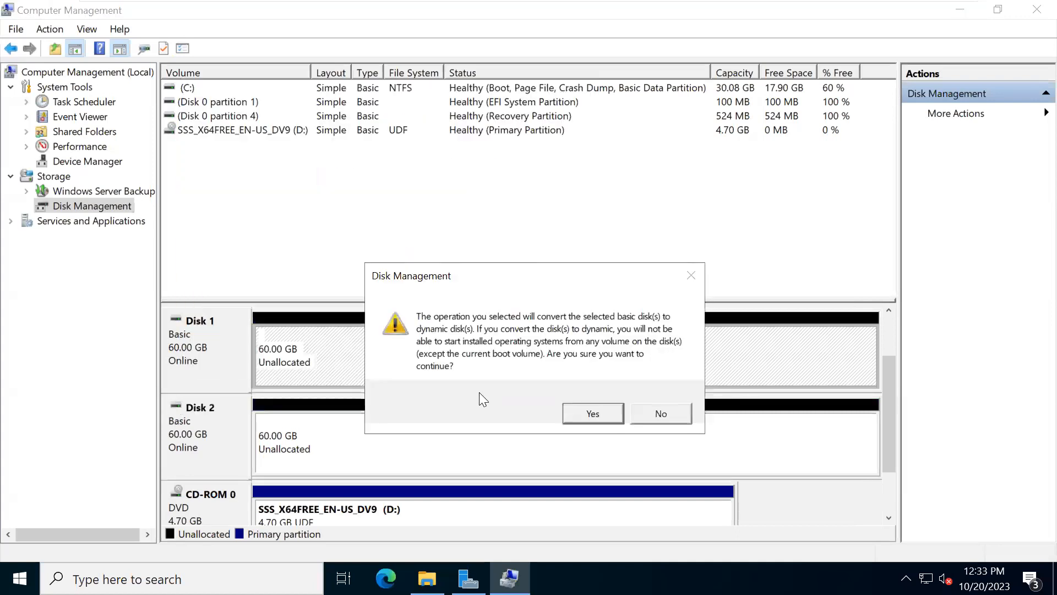
{"action": "left_click", "coordinate": [585, 418]}
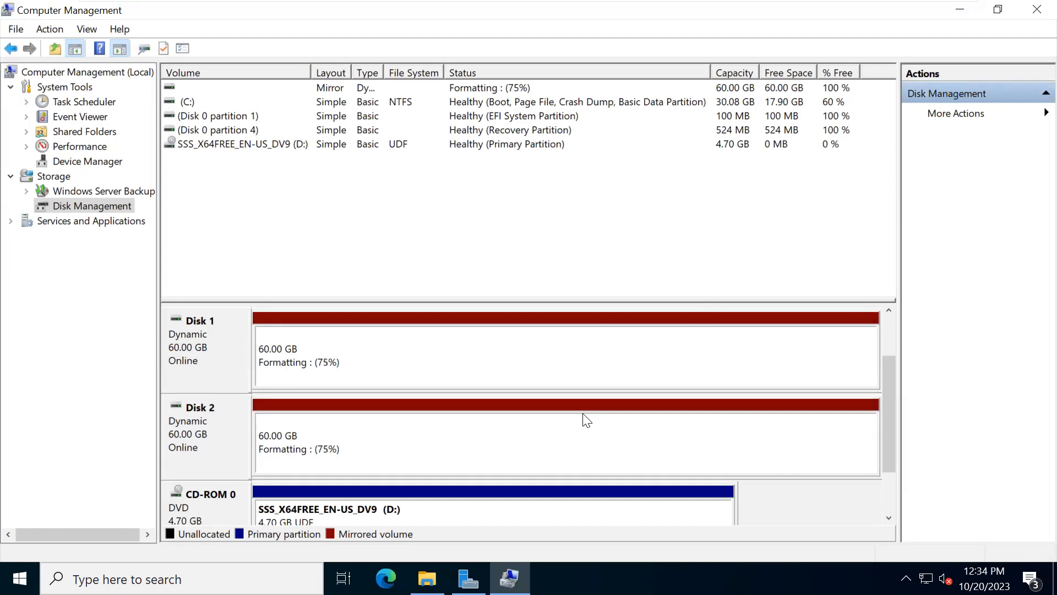
{"action": "mouse_move", "coordinate": [739, 1]}
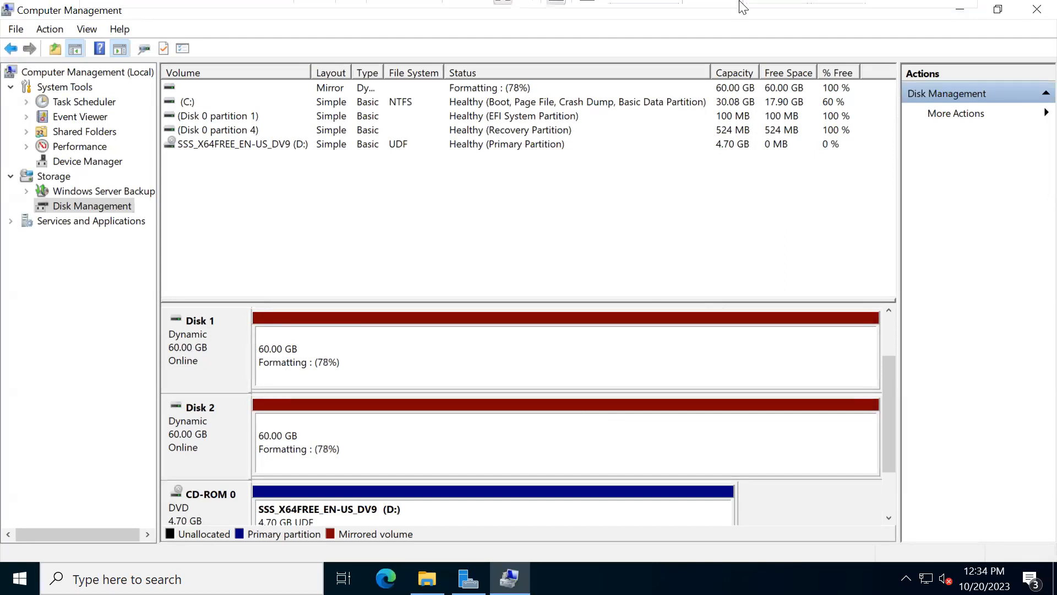
{"action": "left_click", "coordinate": [919, 20]}
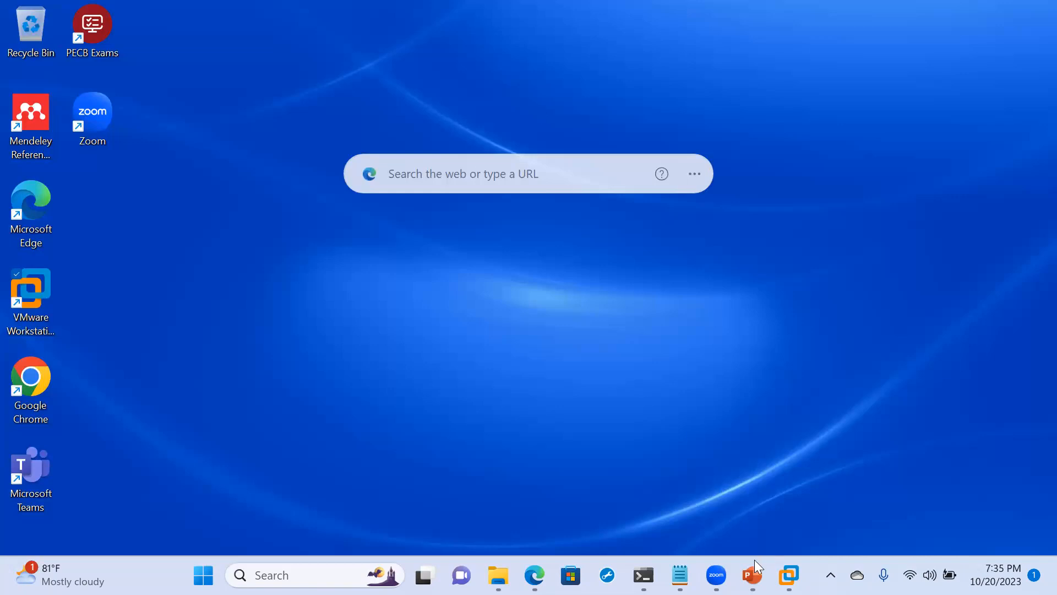
{"action": "mouse_move", "coordinate": [789, 575]}
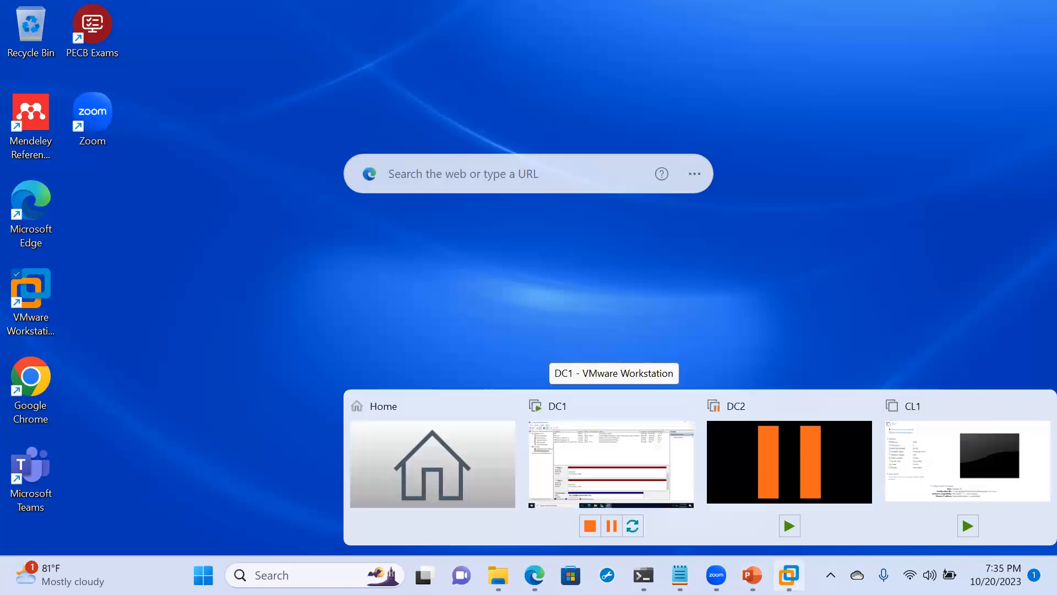
{"action": "left_click", "coordinate": [598, 462]}
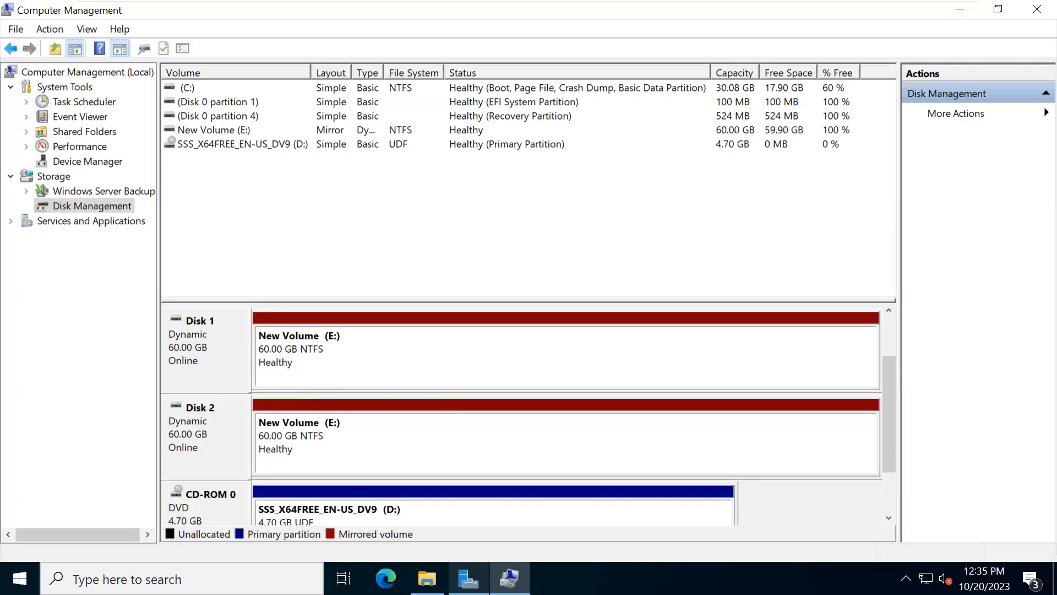
- Switch to File Explorer and open the mirrored New Volume (E:) from This PC
{"action": "left_click", "coordinate": [426, 578]}
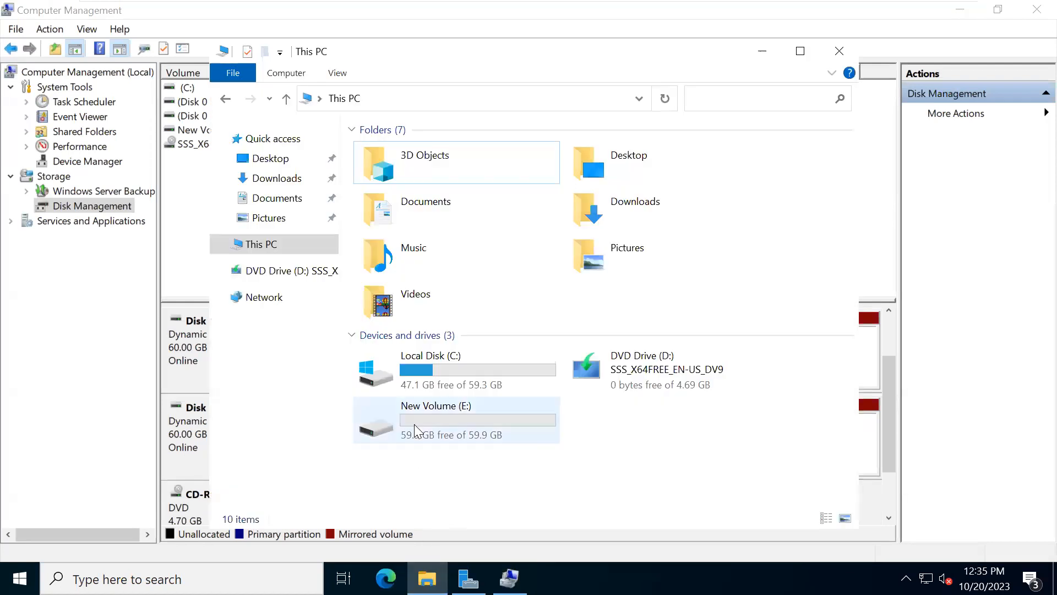
{"action": "left_click", "coordinate": [414, 424]}
{"action": "double_click", "coordinate": [414, 424]}
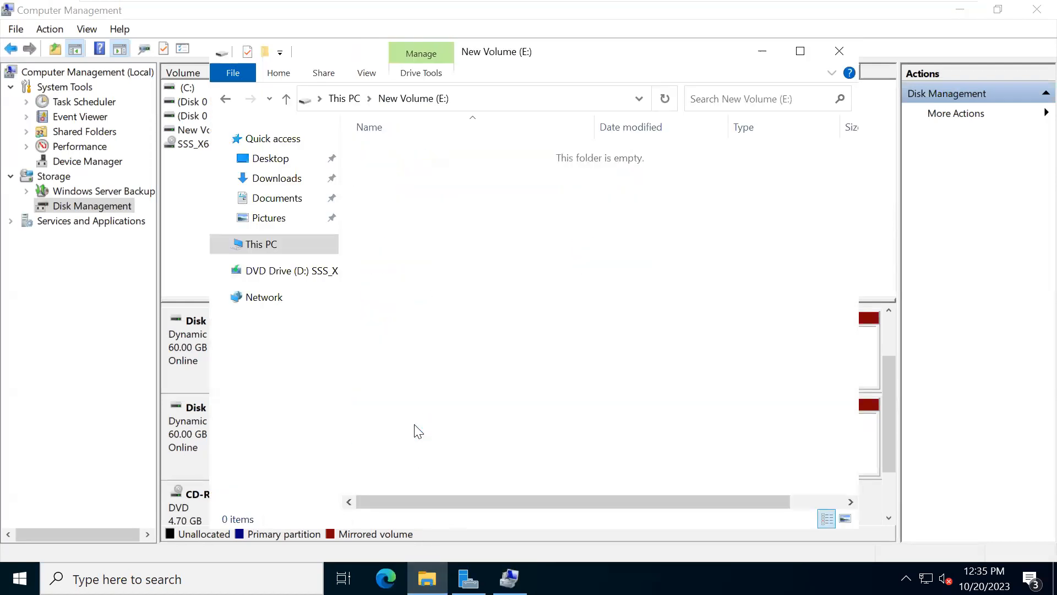
- Create a folder named File on the mirrored New Volume (E:)
{"action": "right_click", "coordinate": [408, 159]}
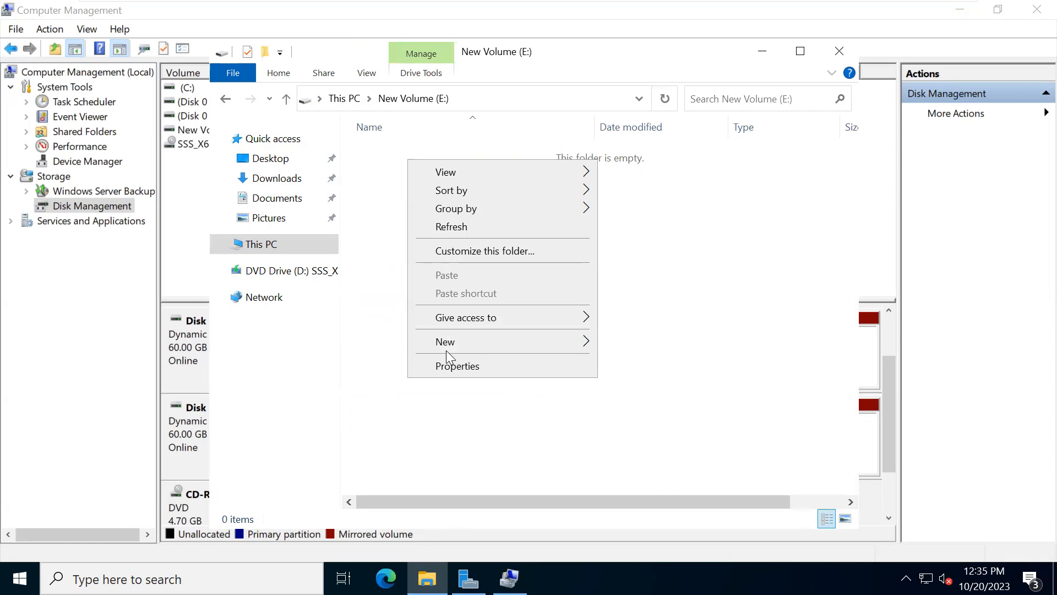
{"action": "mouse_move", "coordinate": [483, 347]}
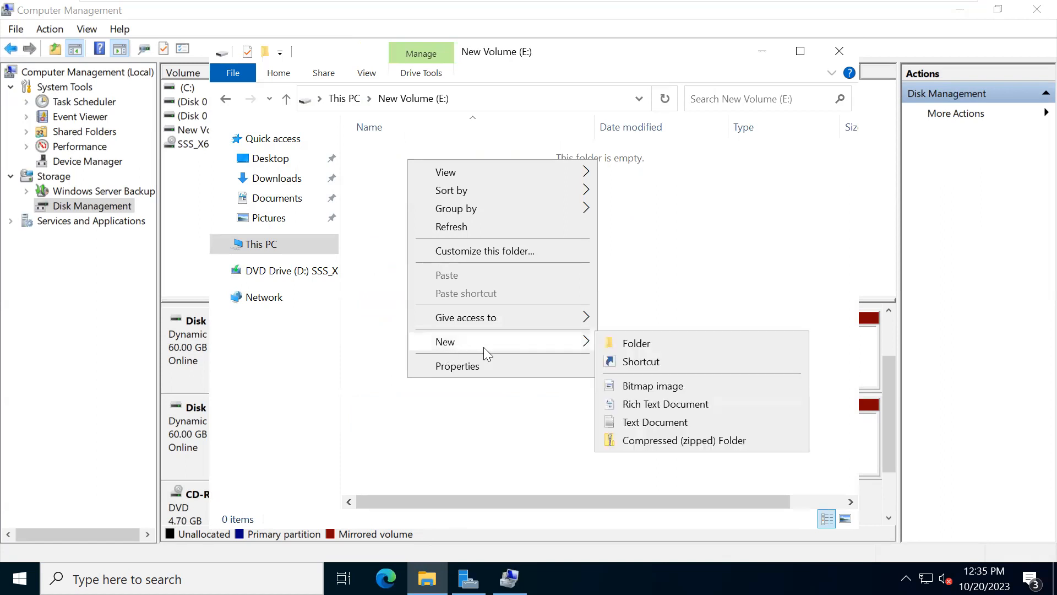
{"action": "left_click", "coordinate": [624, 344]}
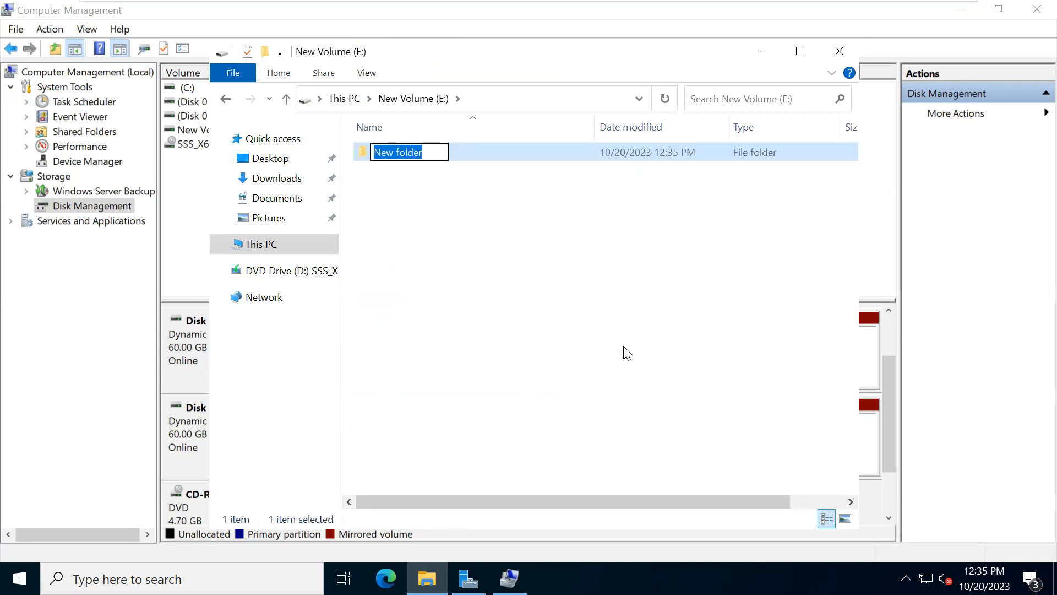
{"action": "type", "text": "File"}
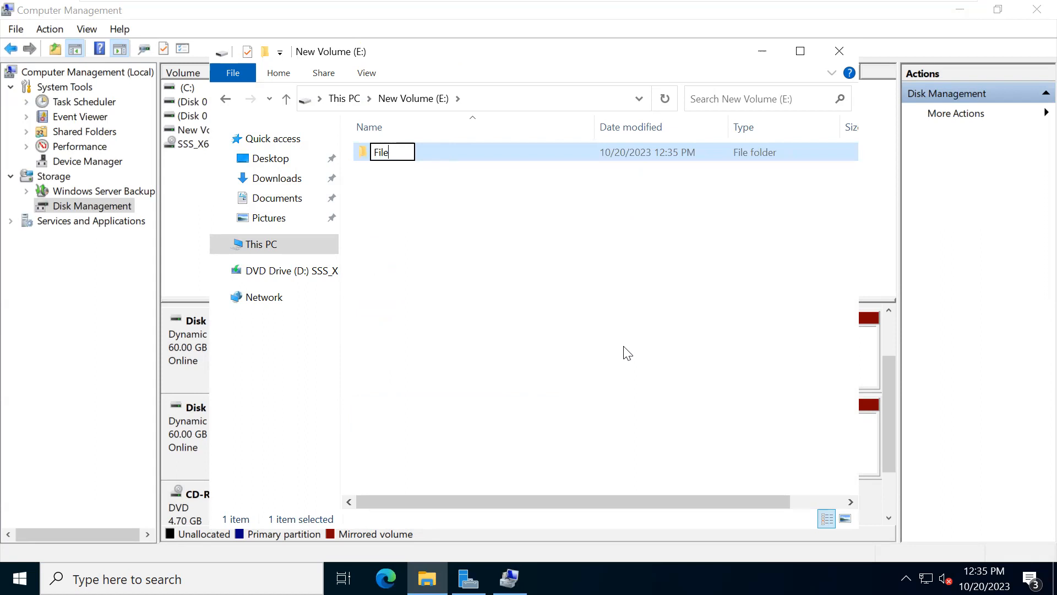
{"action": "left_click", "coordinate": [627, 353]}
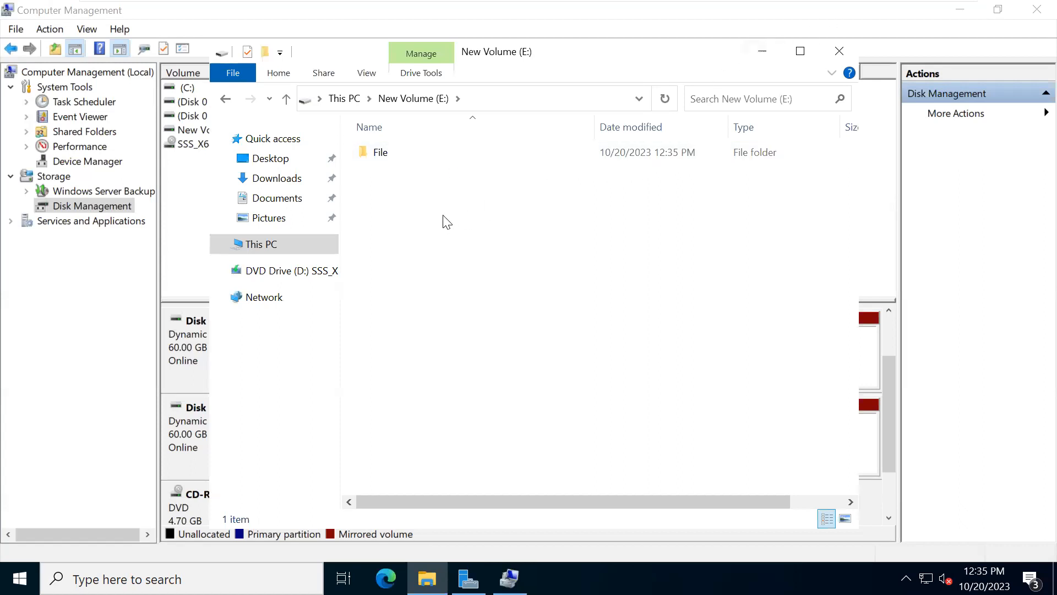
- Return to Disk Management and remove the Disk 1 mirror from New Volume (E:), confirming the removal
{"action": "left_click", "coordinate": [764, 54]}
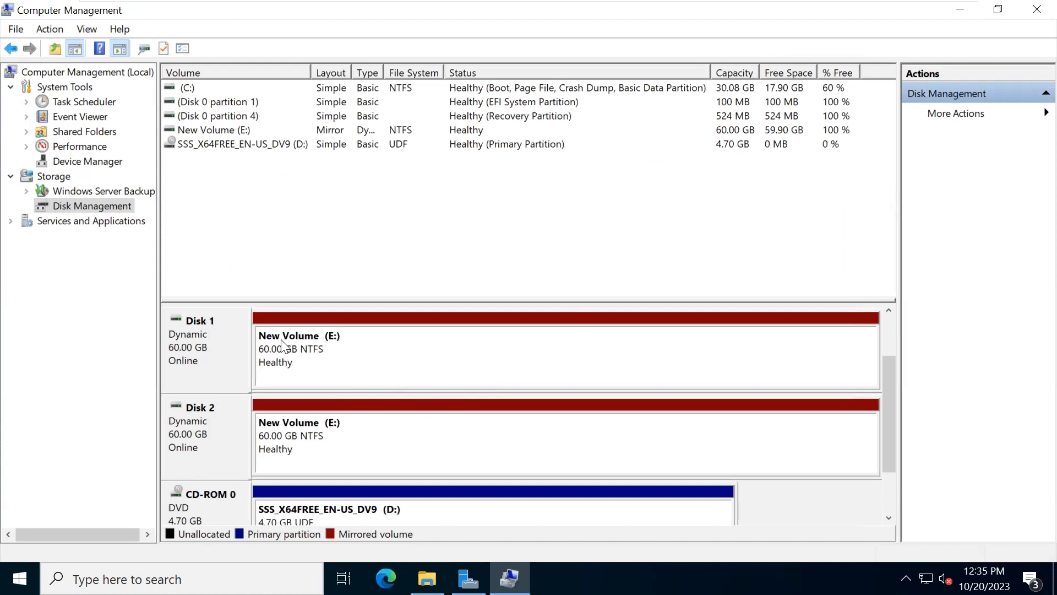
{"action": "left_click", "coordinate": [295, 366]}
{"action": "right_click", "coordinate": [293, 363]}
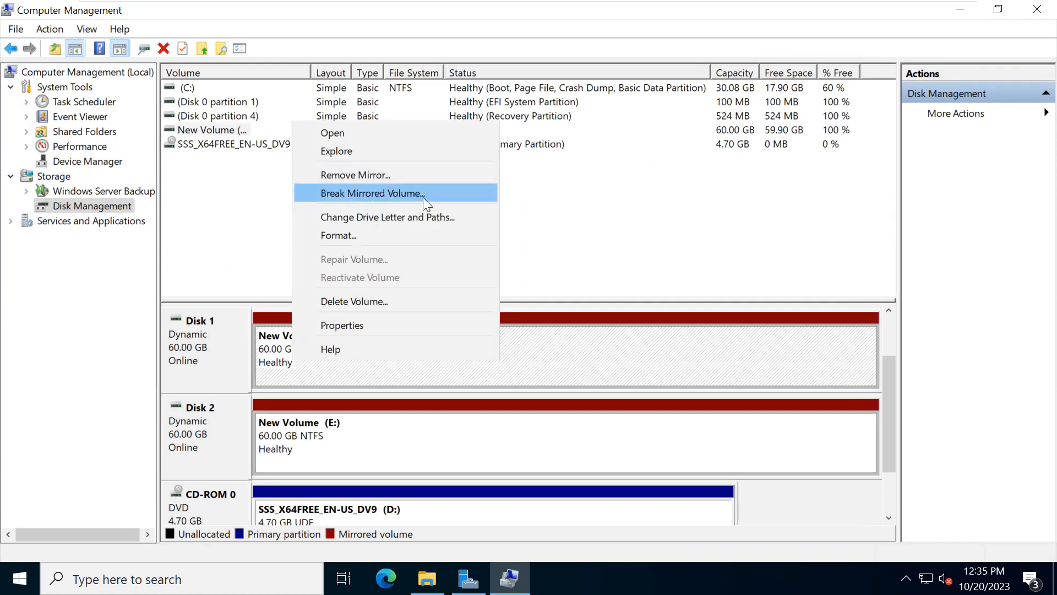
{"action": "left_click", "coordinate": [352, 181]}
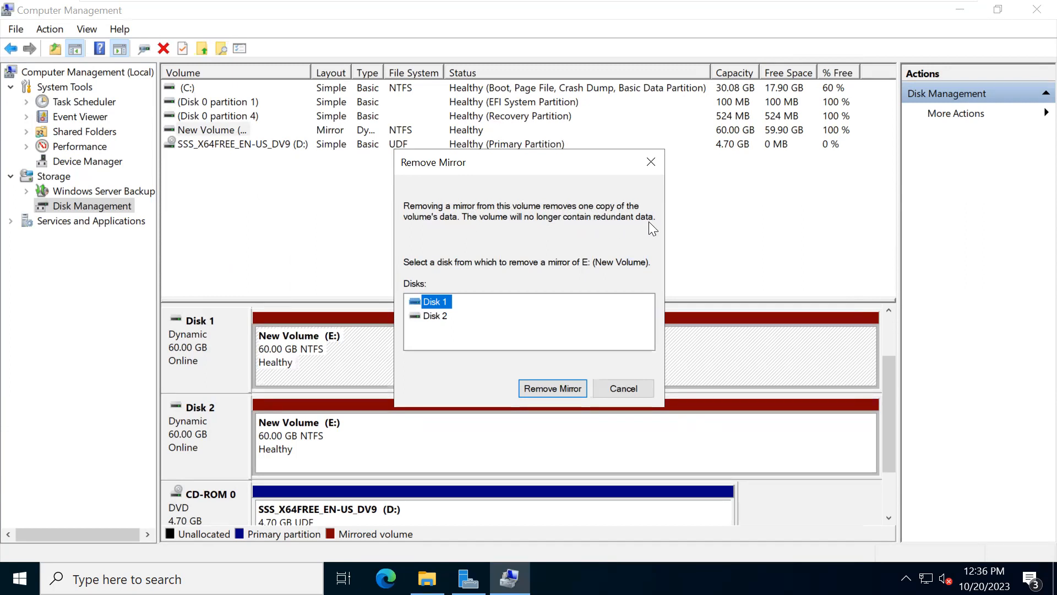
{"action": "left_click", "coordinate": [552, 389]}
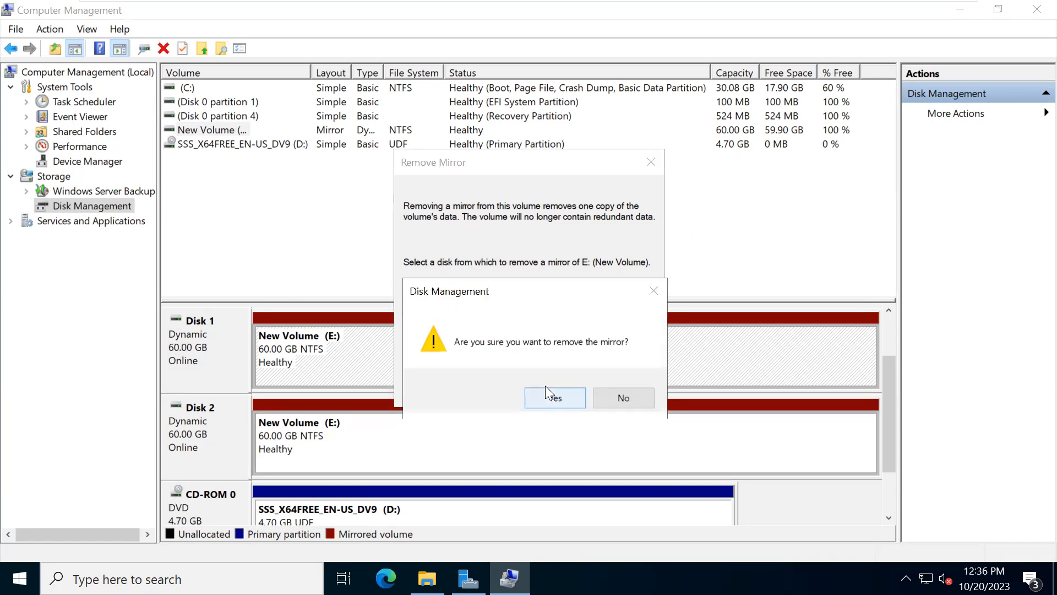
{"action": "left_click", "coordinate": [561, 398]}
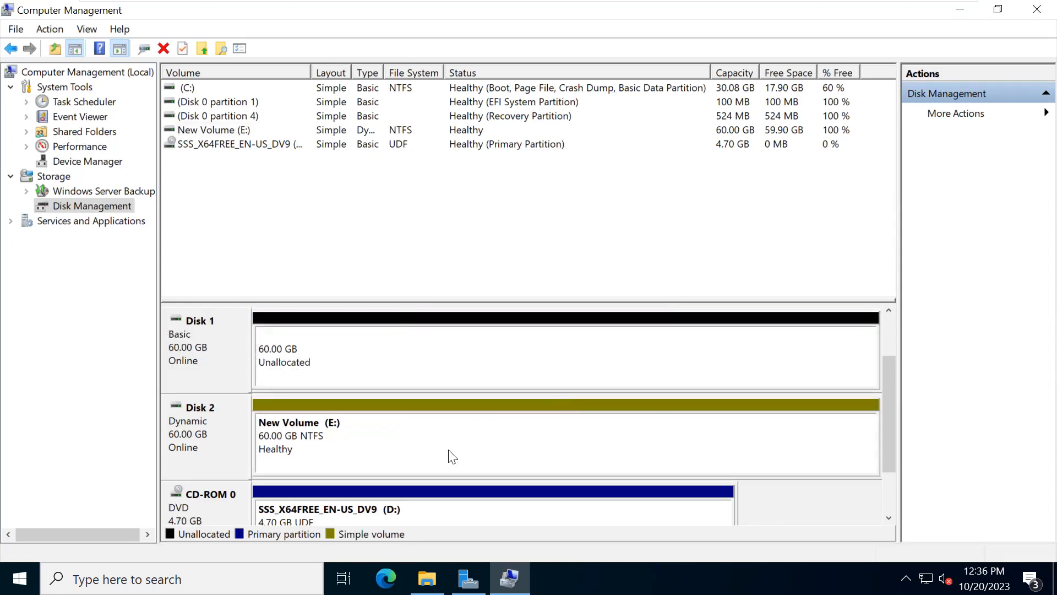
- Add Disk 1 as a mirror of New Volume (E:) on Disk 2 and accept converting Disk 1 to dynamic
{"action": "right_click", "coordinate": [376, 358]}
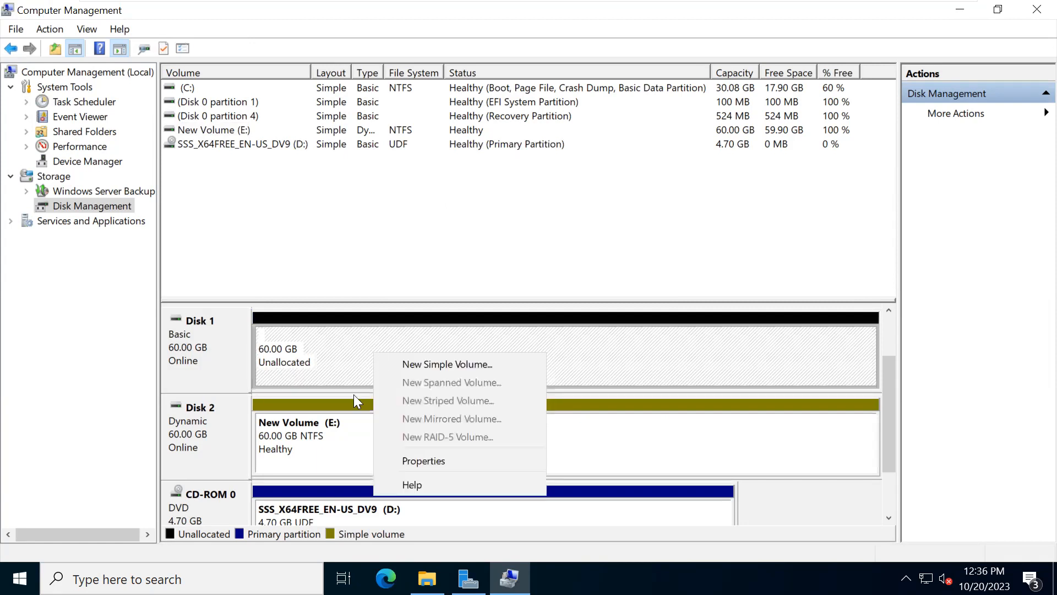
{"action": "left_click", "coordinate": [345, 426]}
{"action": "right_click", "coordinate": [343, 419]}
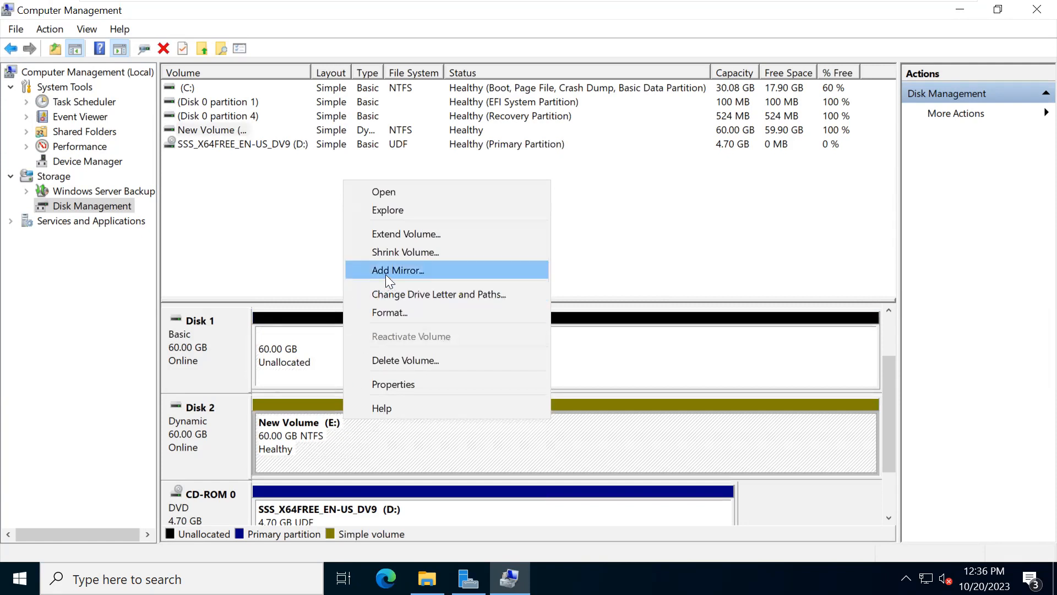
{"action": "left_click", "coordinate": [291, 445]}
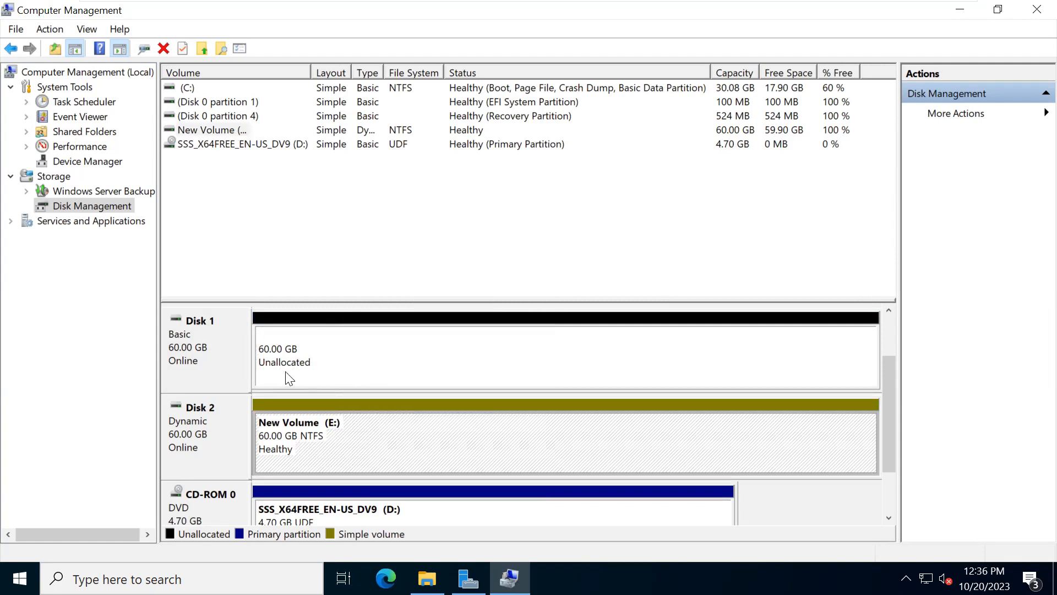
{"action": "right_click", "coordinate": [359, 355]}
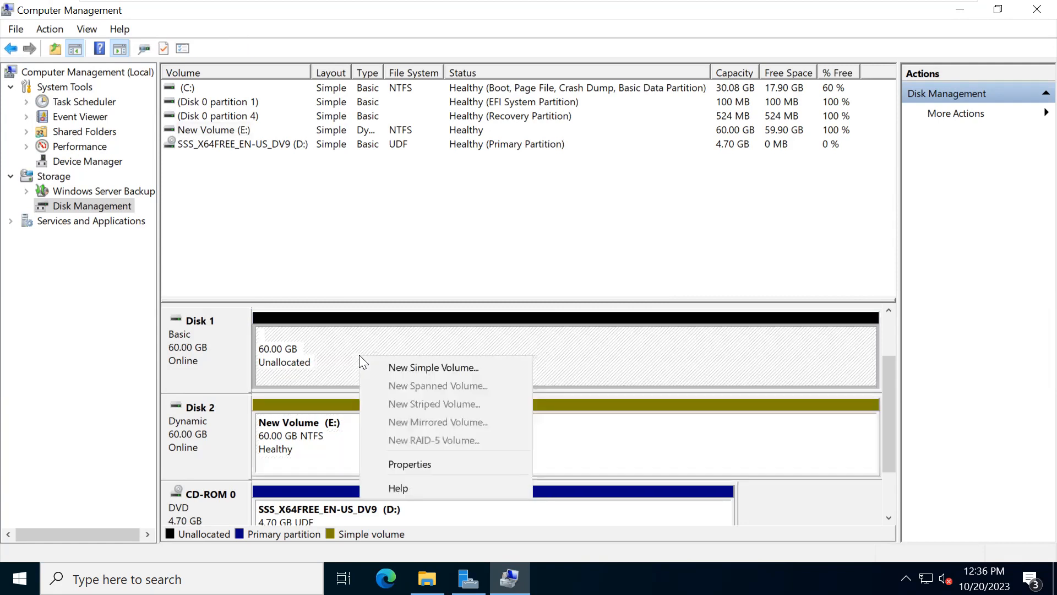
{"action": "right_click", "coordinate": [335, 412]}
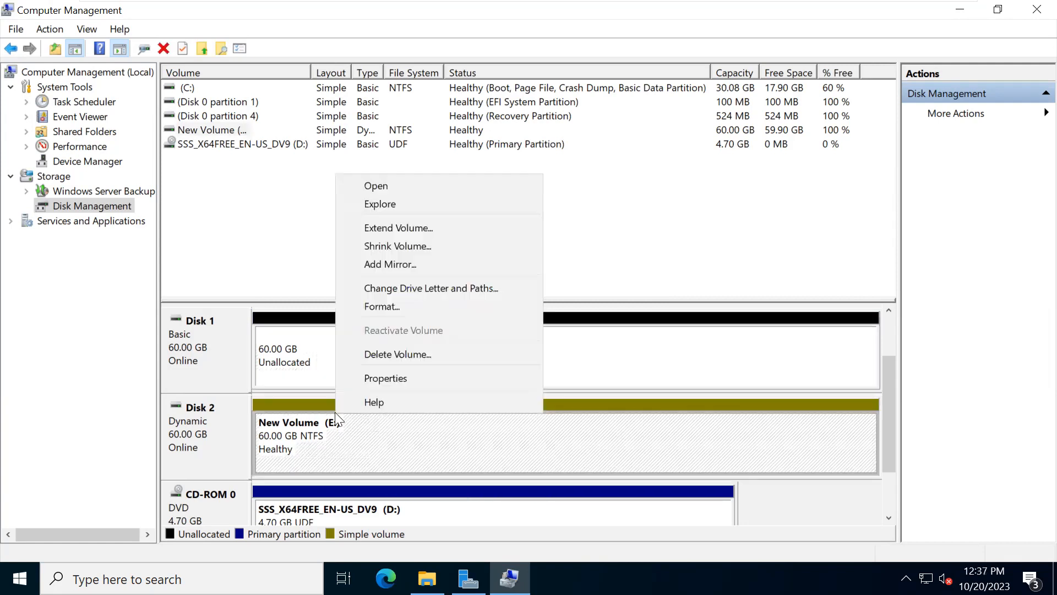
{"action": "left_click", "coordinate": [386, 264]}
{"action": "left_click", "coordinate": [428, 302]}
{"action": "left_click", "coordinate": [541, 390]}
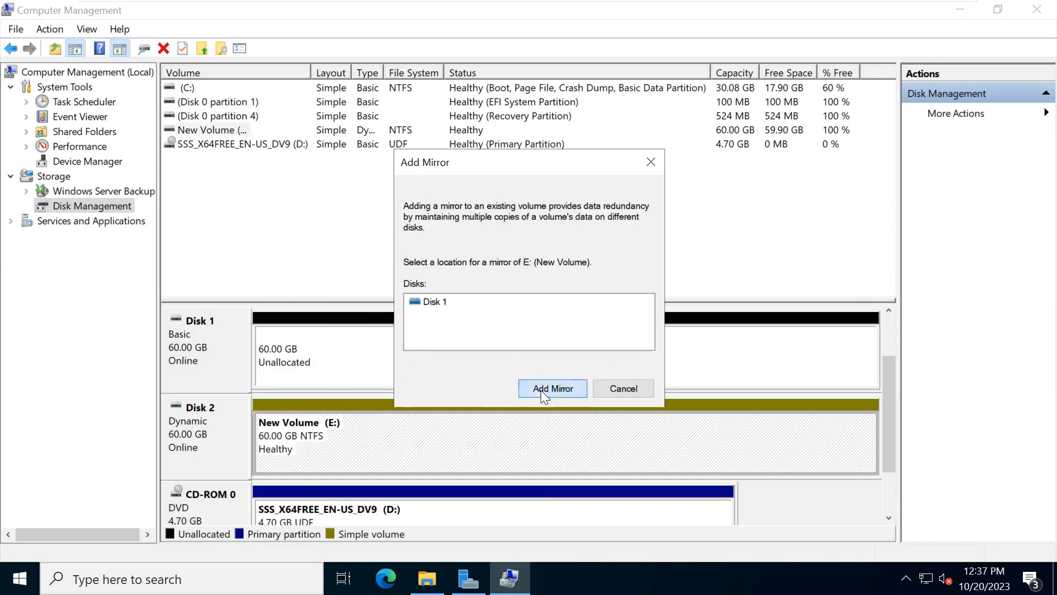
{"action": "left_click", "coordinate": [595, 414]}
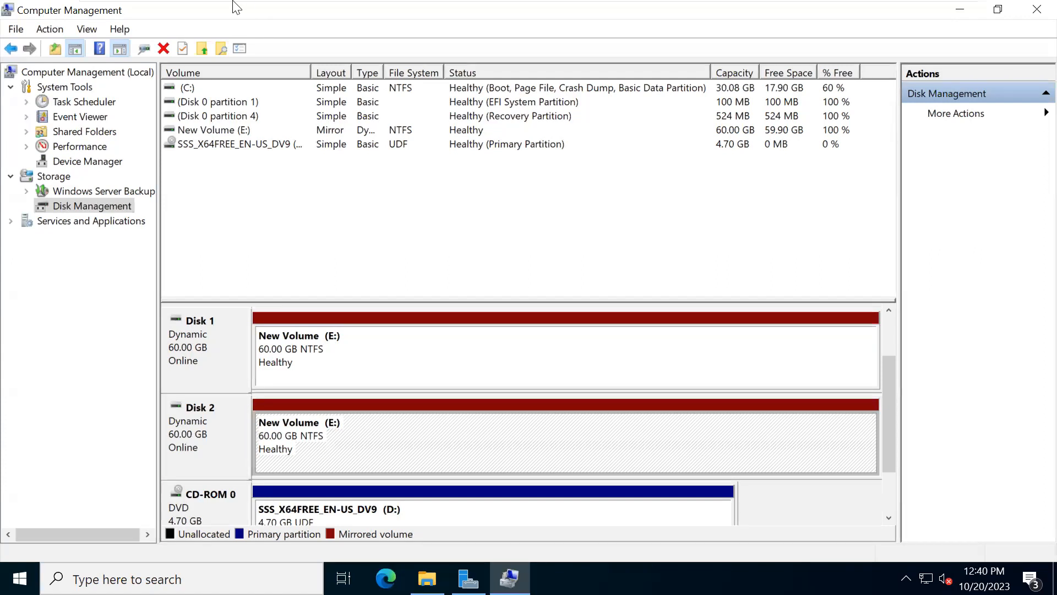
- Minimize Computer Management and Server Manager, switch to File Explorer and reopen New Volume (E:) from This PC
{"action": "mouse_move", "coordinate": [245, 2]}
{"action": "left_click", "coordinate": [955, 11]}
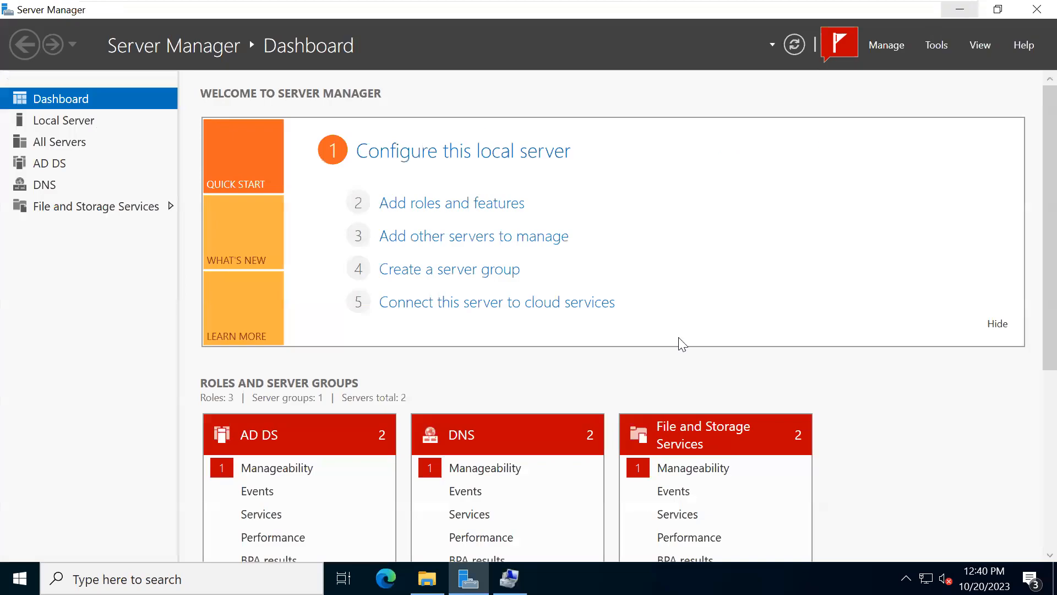
{"action": "left_click", "coordinate": [958, 10]}
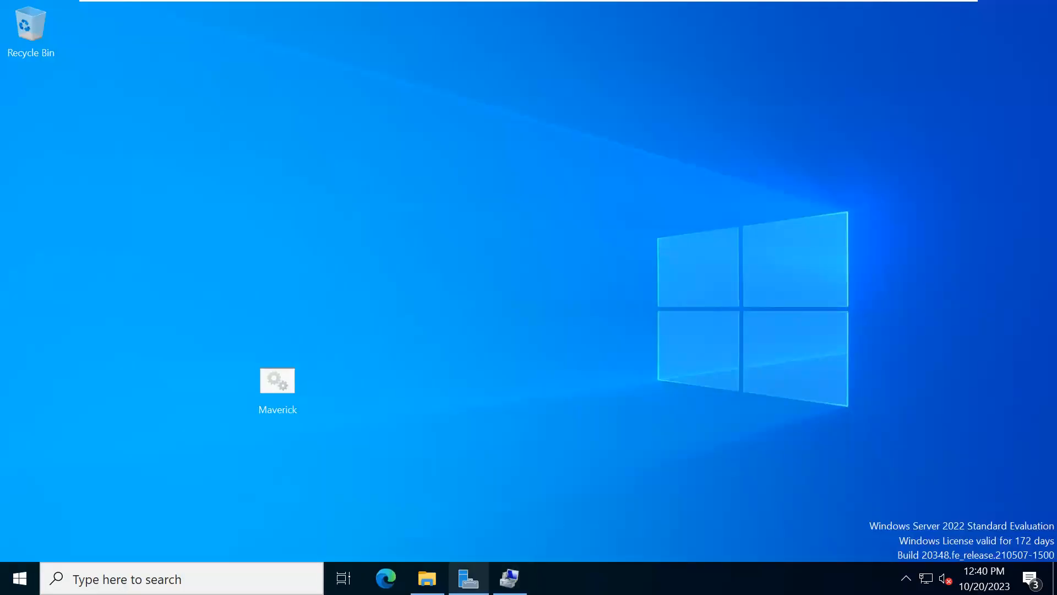
{"action": "left_click", "coordinate": [397, 462]}
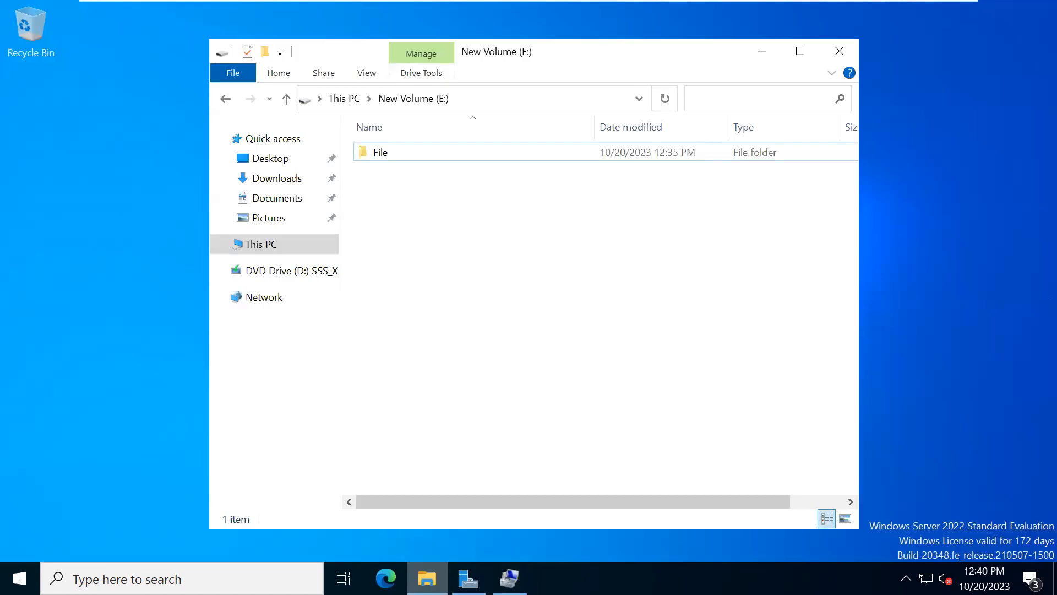
{"action": "left_click", "coordinate": [227, 102]}
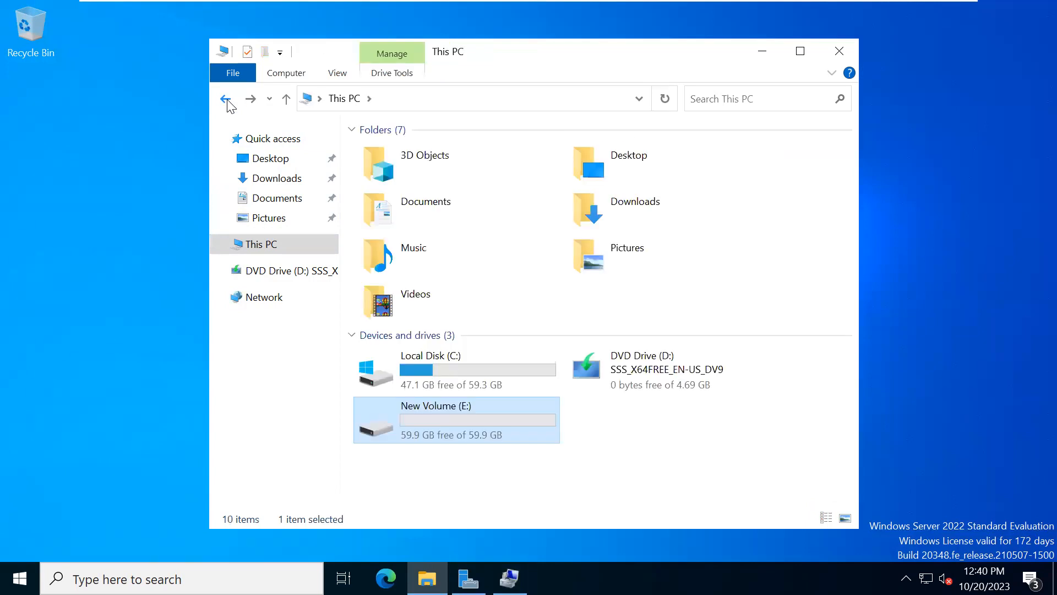
{"action": "double_click", "coordinate": [471, 413]}
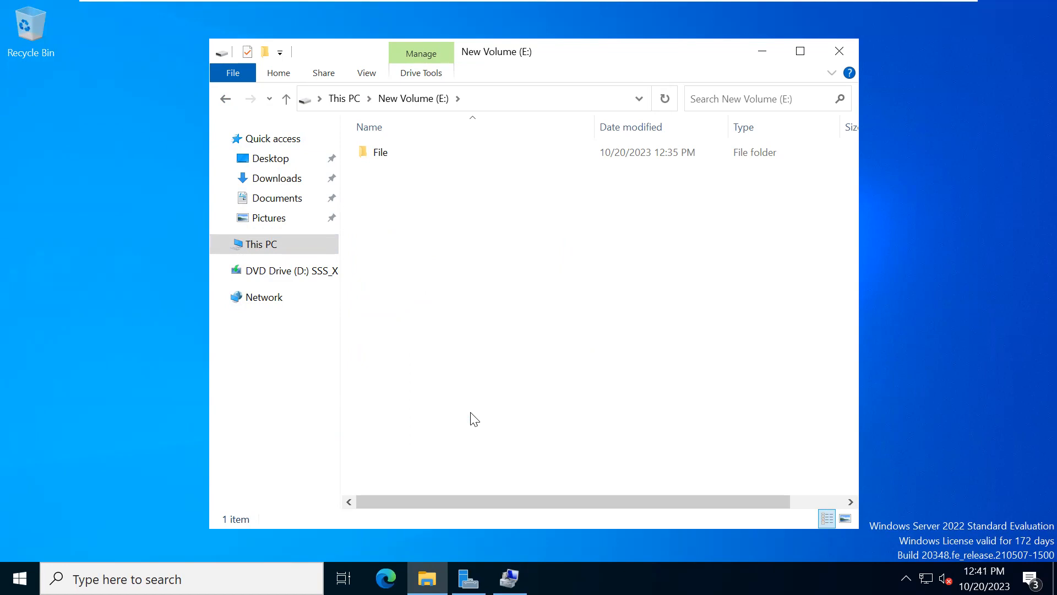
- Rename the File folder on New Volume (E:) to General
{"action": "double_click", "coordinate": [377, 154]}
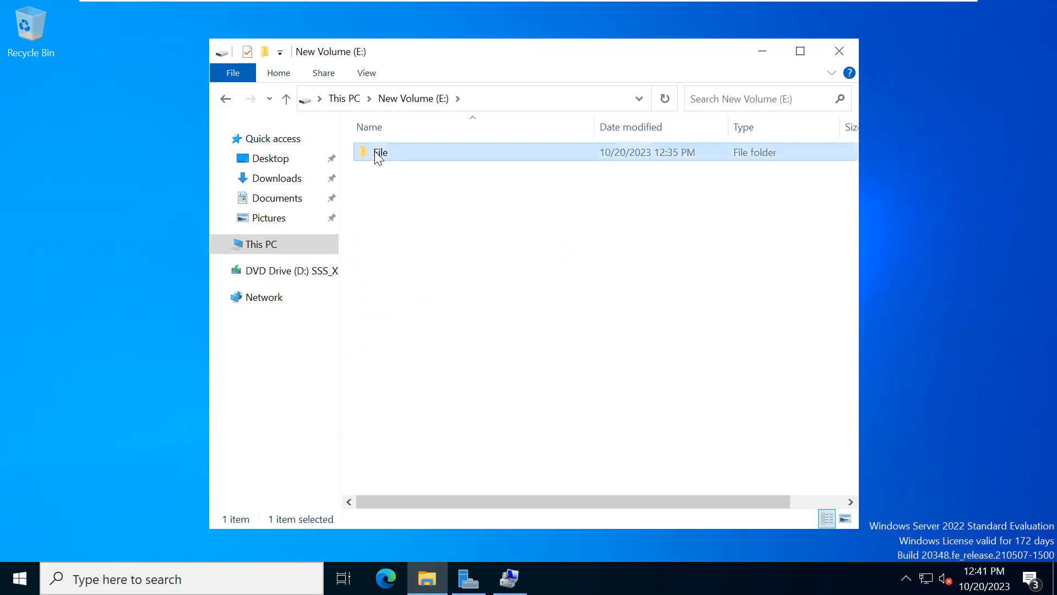
{"action": "left_click", "coordinate": [220, 102]}
{"action": "right_click", "coordinate": [386, 153]}
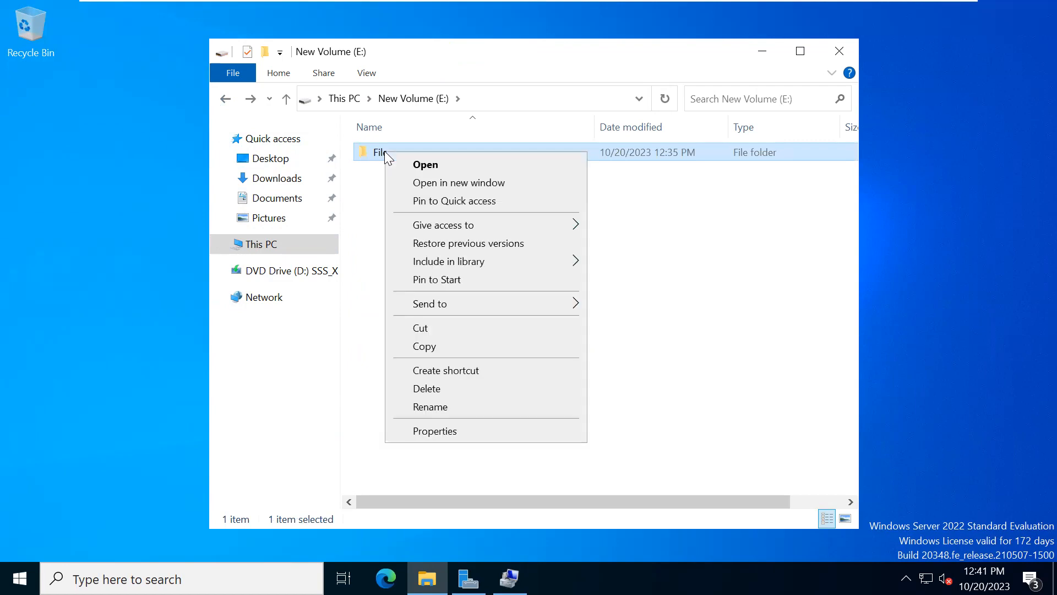
{"action": "left_click", "coordinate": [430, 407]}
{"action": "type", "text": "General"}
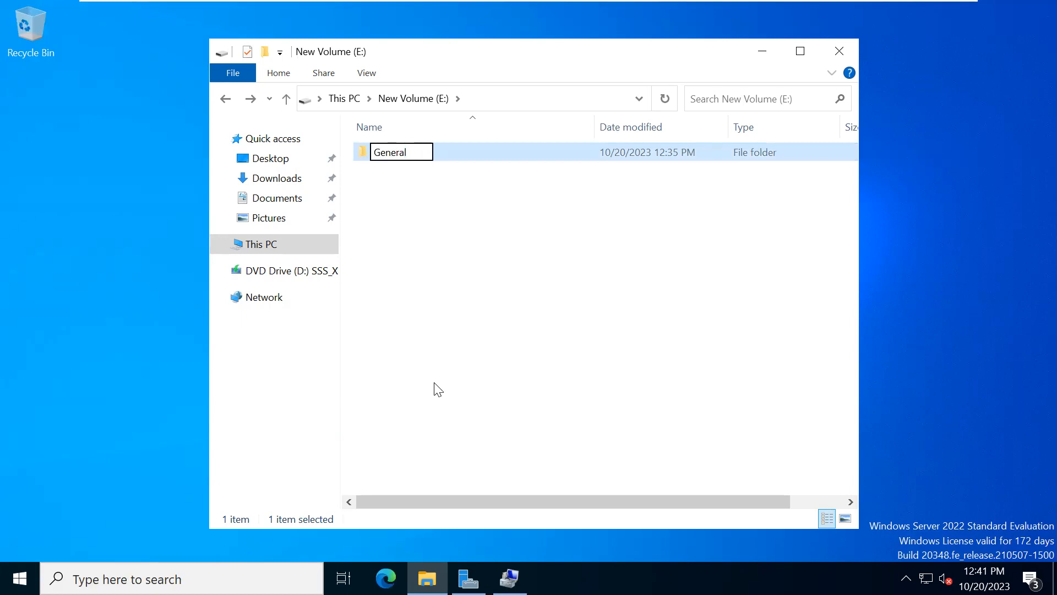
{"action": "left_click", "coordinate": [437, 390]}
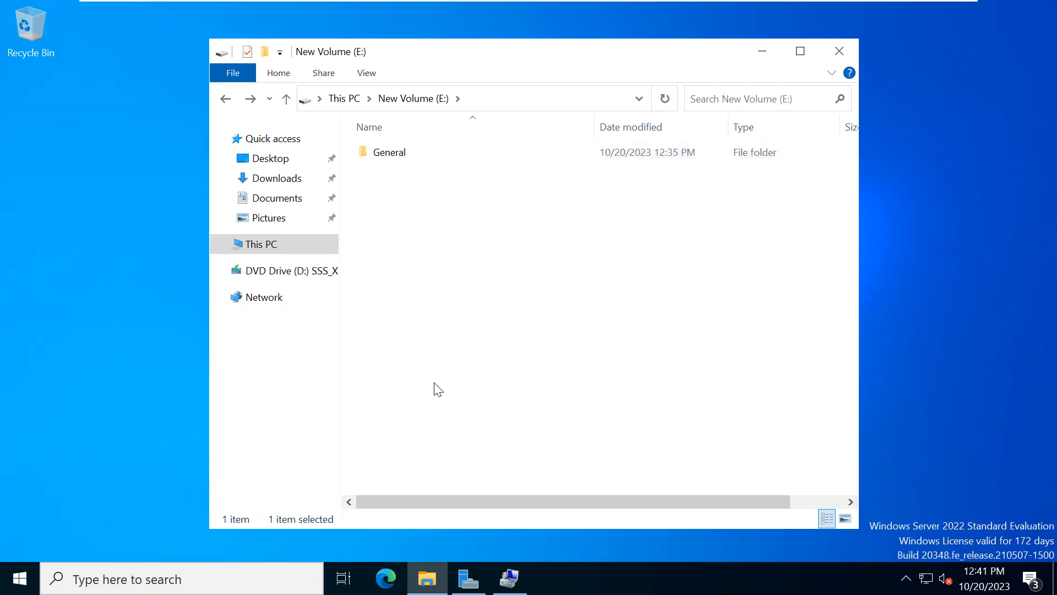
- Open the General folder and create a subfolder named IT in it
{"action": "double_click", "coordinate": [390, 153]}
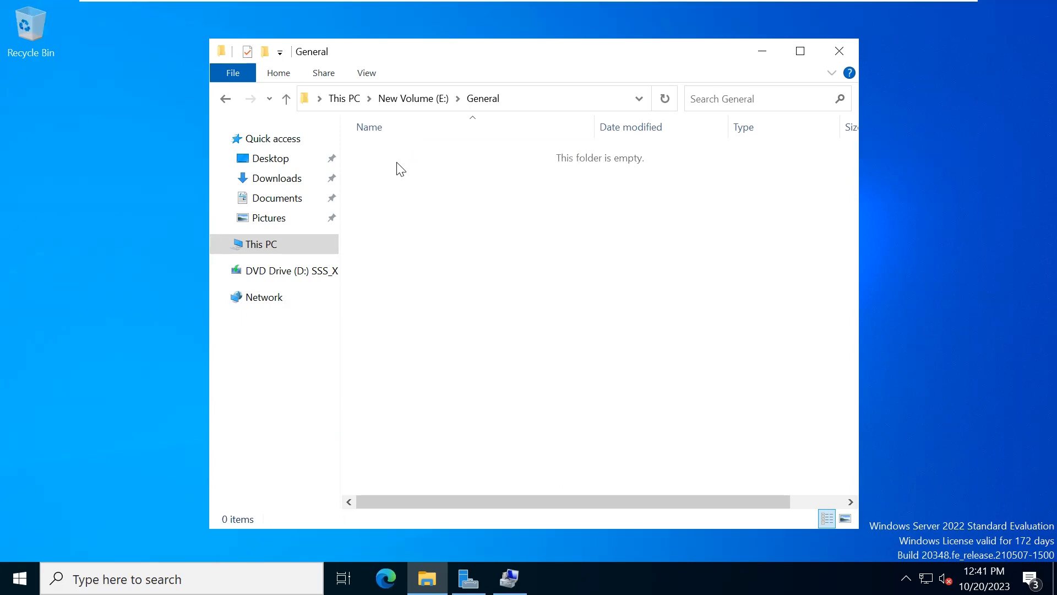
{"action": "right_click", "coordinate": [396, 162]}
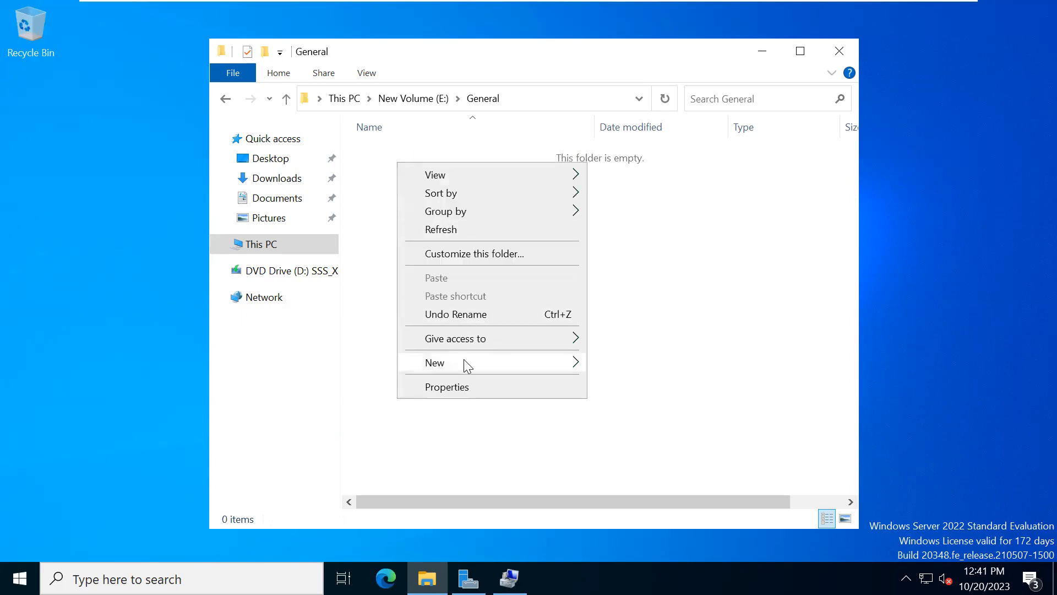
{"action": "mouse_move", "coordinate": [467, 365]}
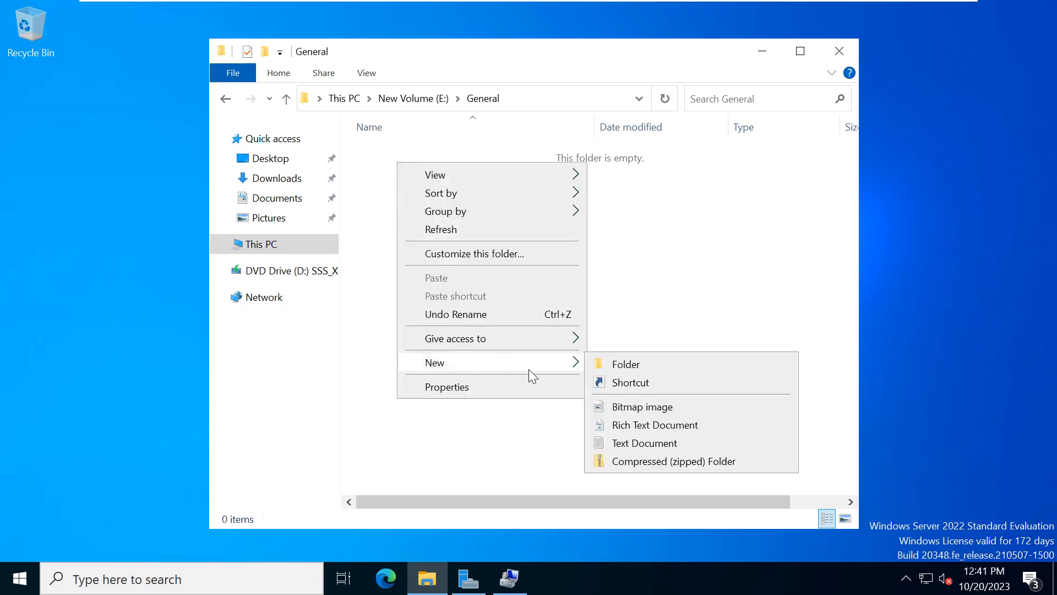
{"action": "left_click", "coordinate": [621, 365]}
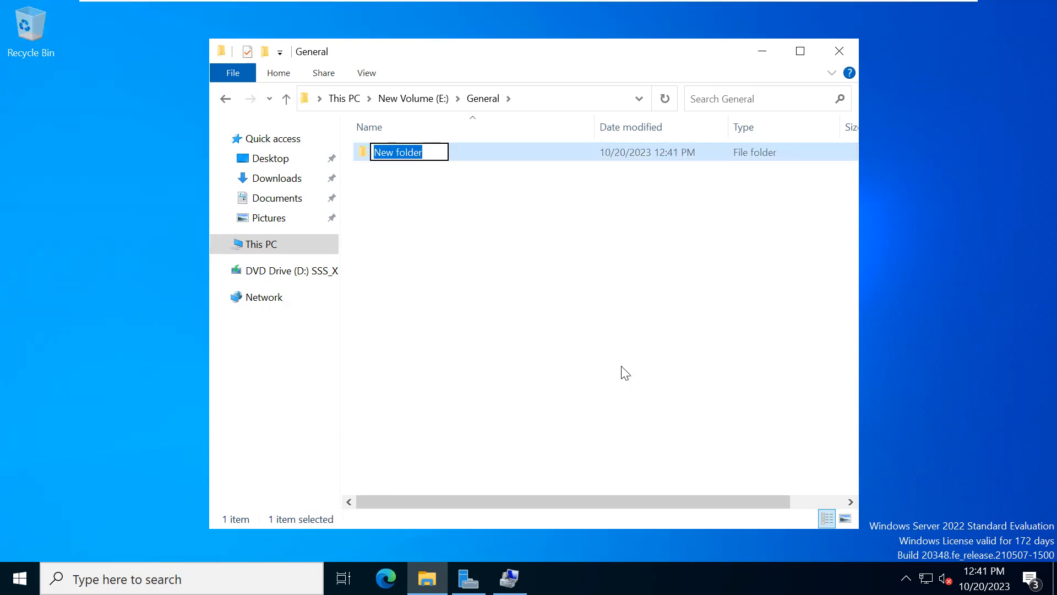
{"action": "type", "text": "IT"}
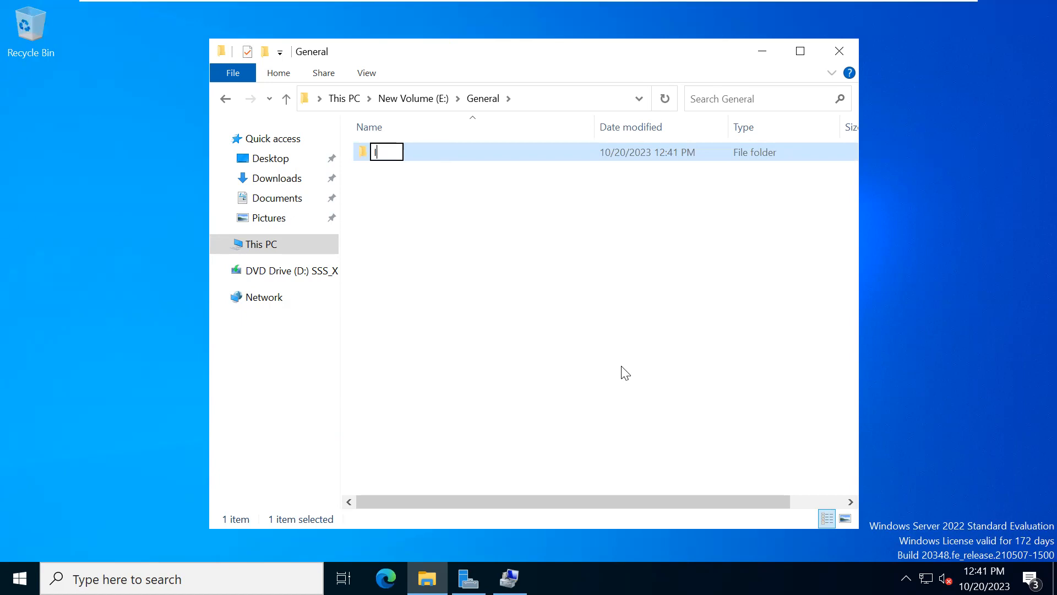
{"action": "left_click", "coordinate": [435, 277]}
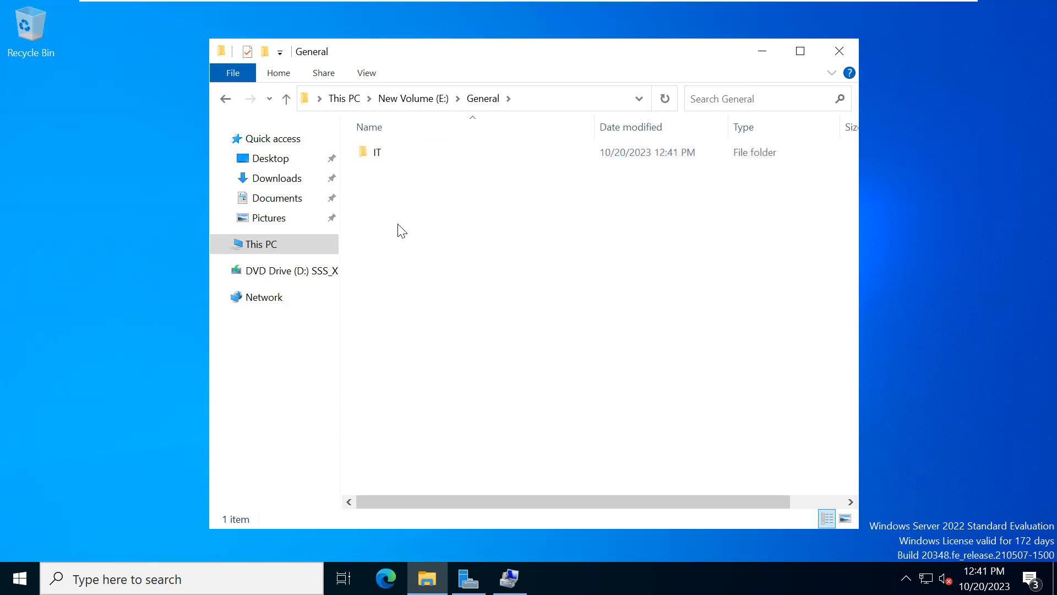
- Create a subfolder named HR in the General folder
{"action": "right_click", "coordinate": [382, 202]}
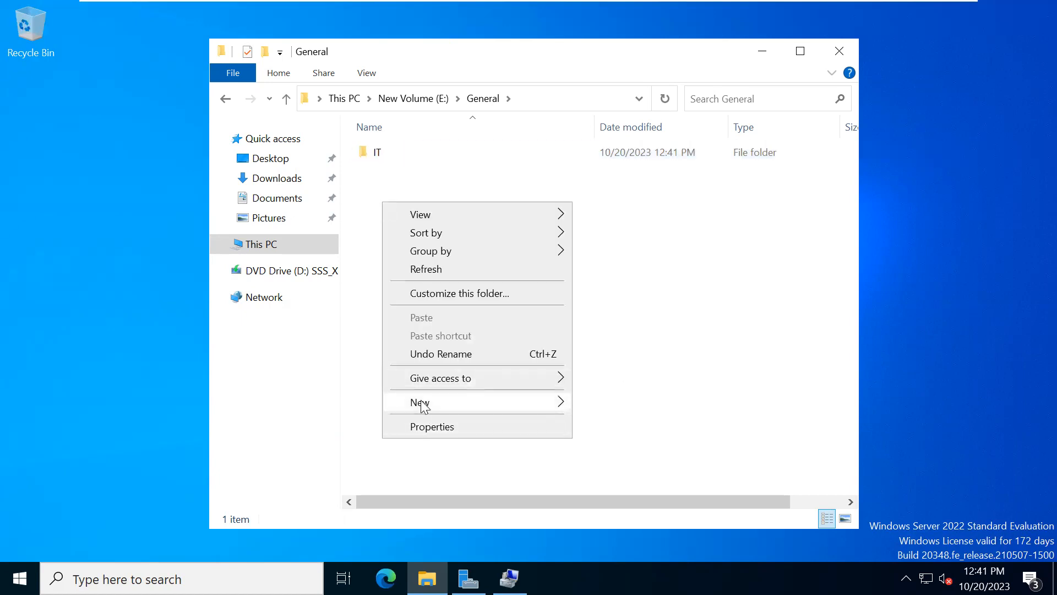
{"action": "mouse_move", "coordinate": [551, 409]}
{"action": "left_click", "coordinate": [609, 406]}
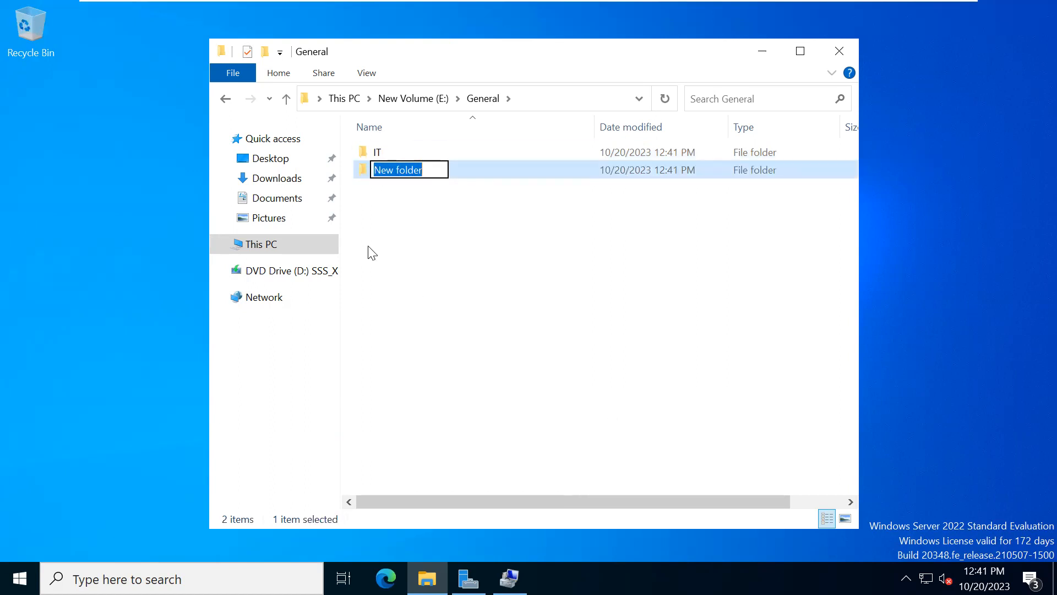
{"action": "type", "text": "HR"}
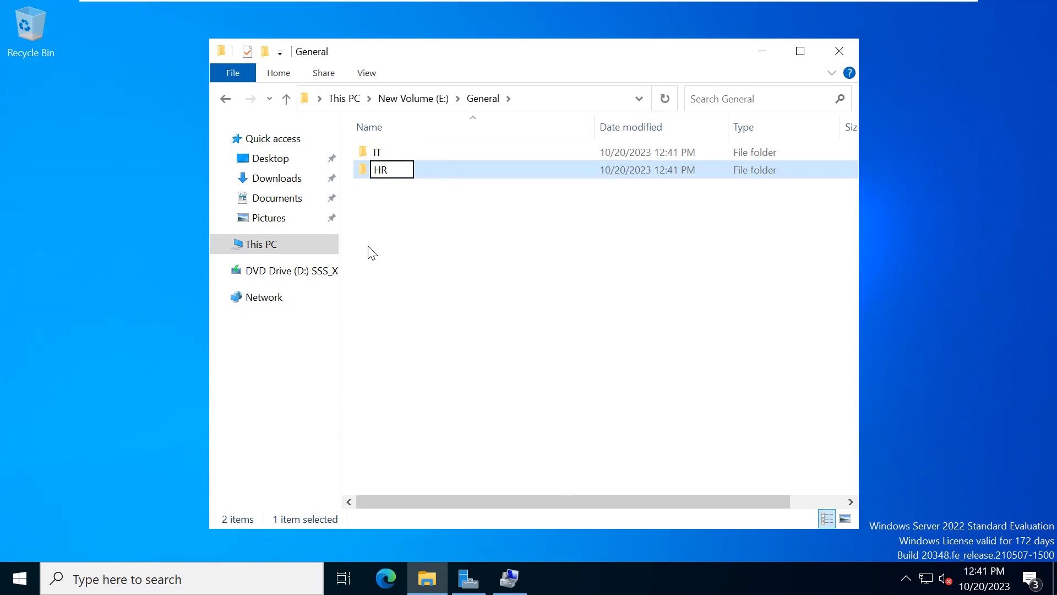
{"action": "key", "text": "Return"}
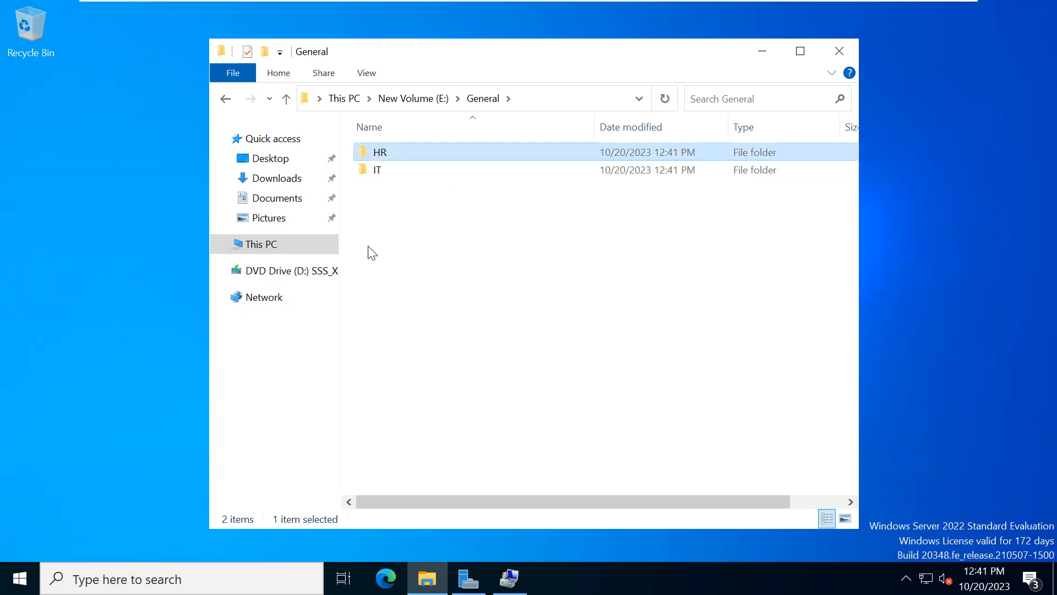
- Create a subfolder named FINANCE in the General folder
{"action": "right_click", "coordinate": [364, 197]}
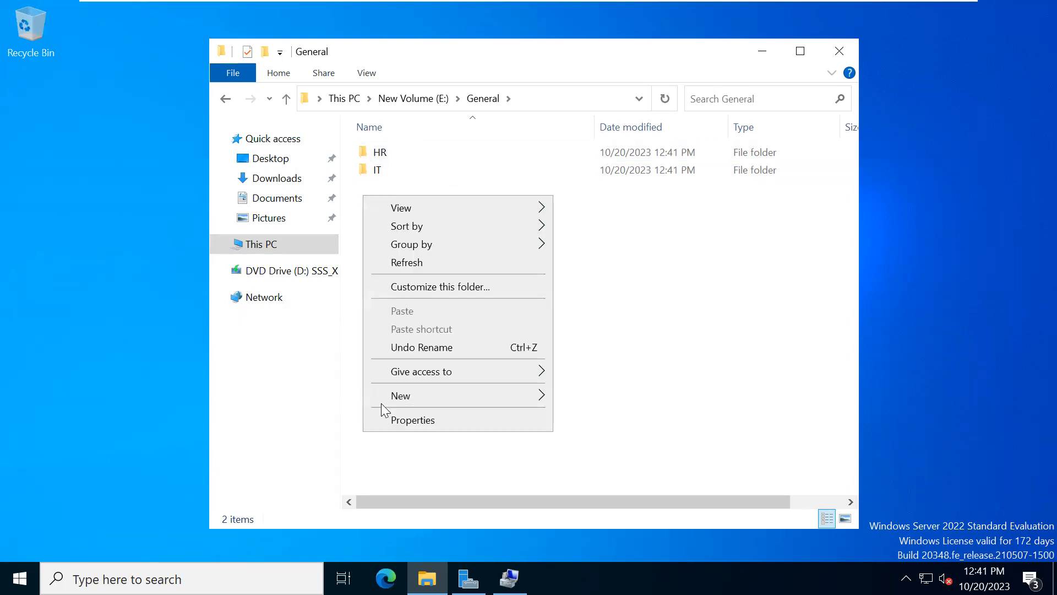
{"action": "mouse_move", "coordinate": [487, 401]}
{"action": "left_click", "coordinate": [600, 400]}
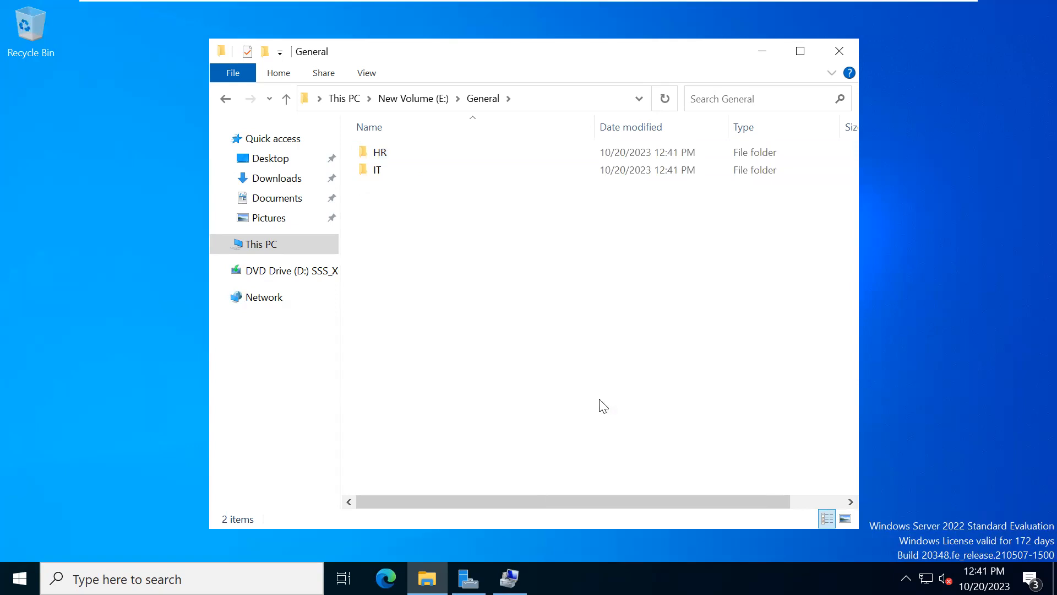
{"action": "type", "text": "FINANCE"}
{"action": "left_click", "coordinate": [477, 300]}
- Create a subfolder named MARKETING in the General folder
{"action": "right_click", "coordinate": [476, 295]}
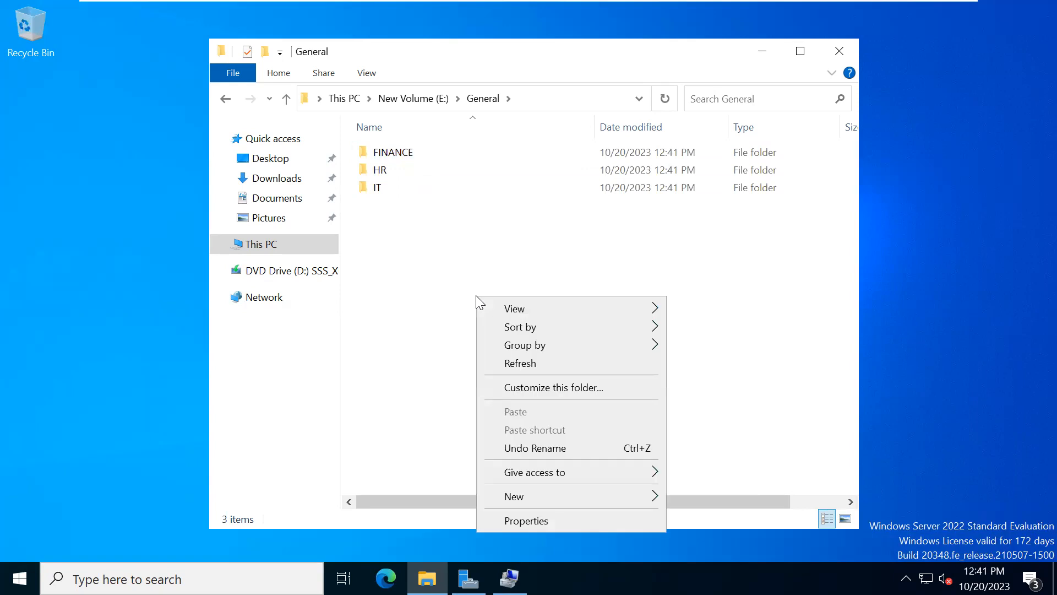
{"action": "mouse_move", "coordinate": [584, 496]}
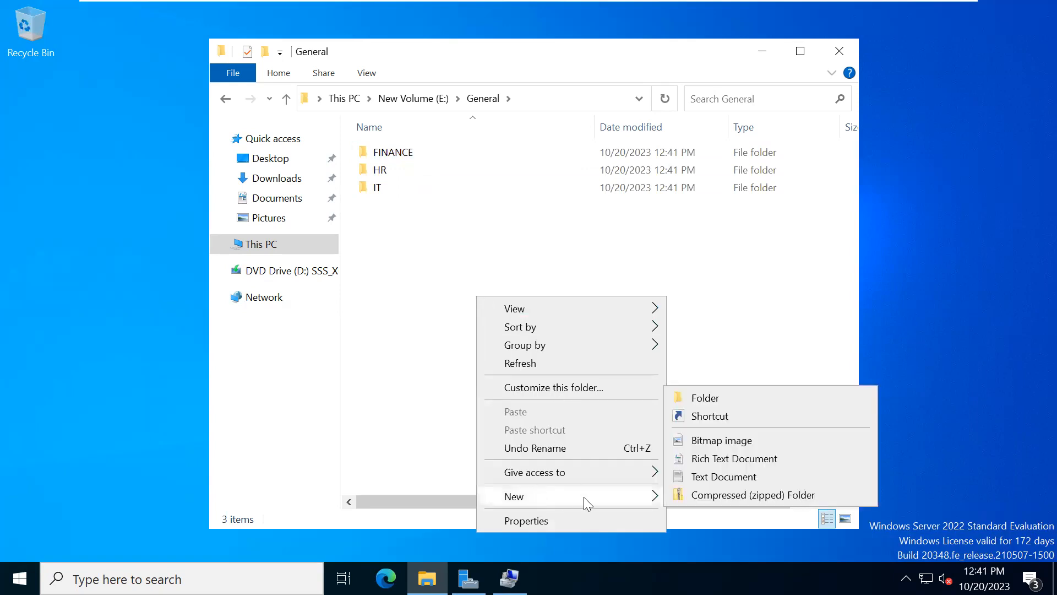
{"action": "left_click", "coordinate": [689, 390]}
{"action": "type", "text": "FOL"}
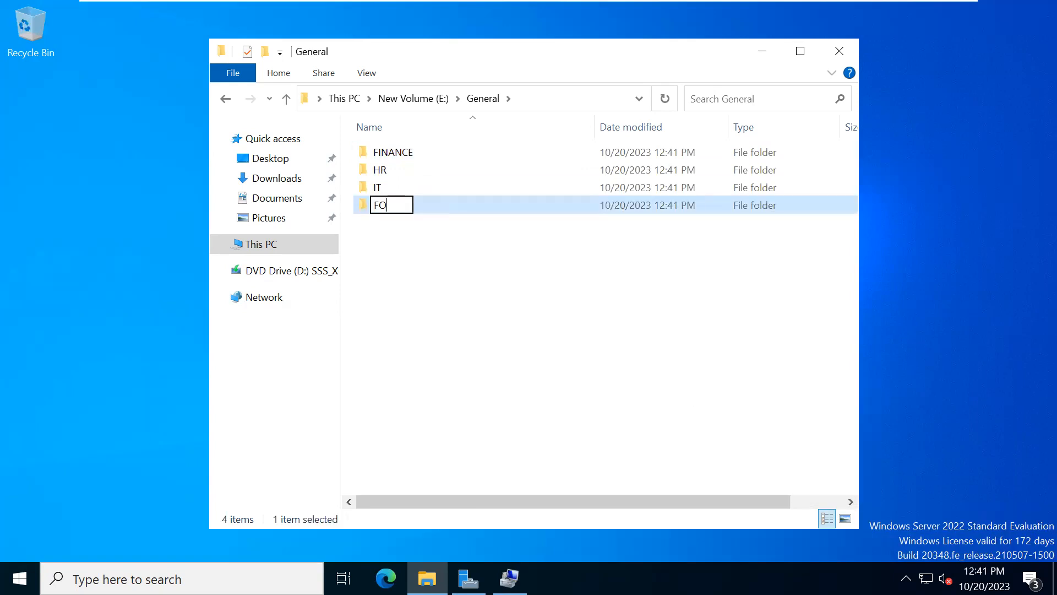
{"action": "key", "text": "BackSpace"}
{"action": "key", "text": "BackSpace"}
{"action": "key", "text": "BackSpace"}
{"action": "type", "text": "MARKETING"}
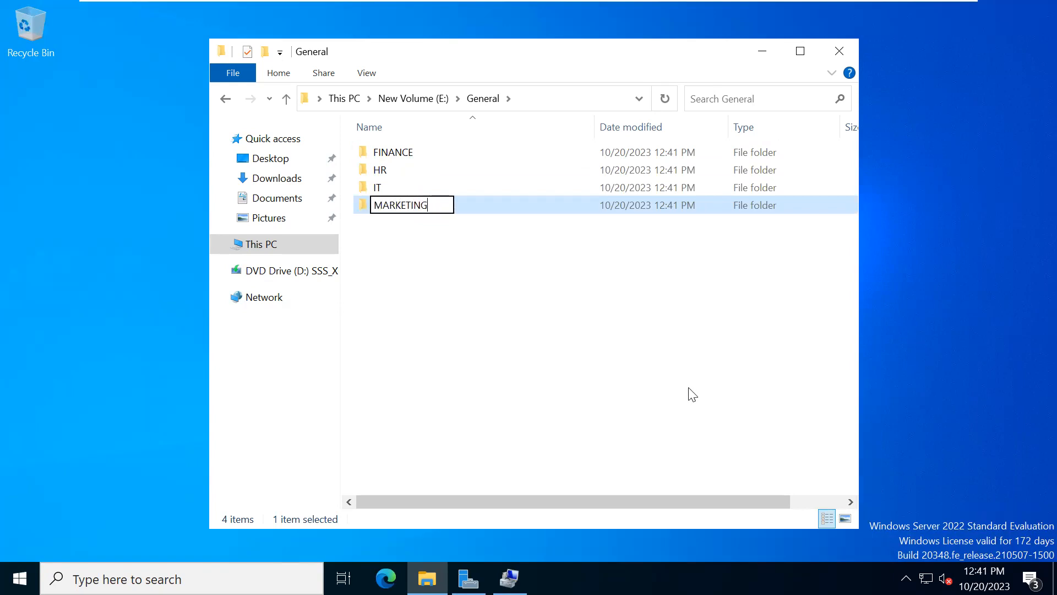
{"action": "left_click", "coordinate": [551, 319]}
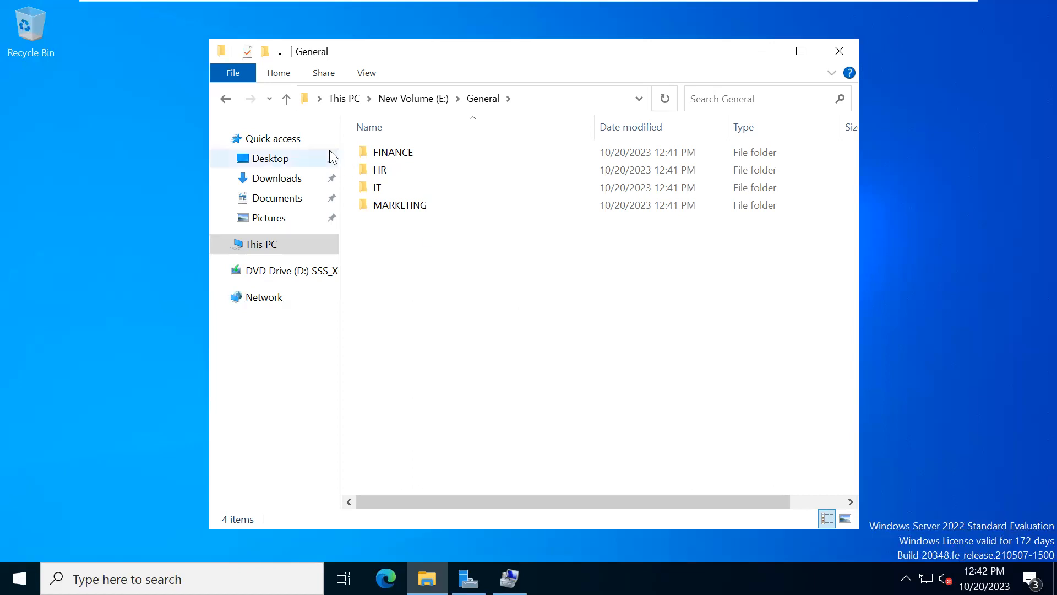
- Go back to New Volume (E:), reopen General, and create a new subfolder with the default name inside FINANCE
{"action": "left_click", "coordinate": [227, 100]}
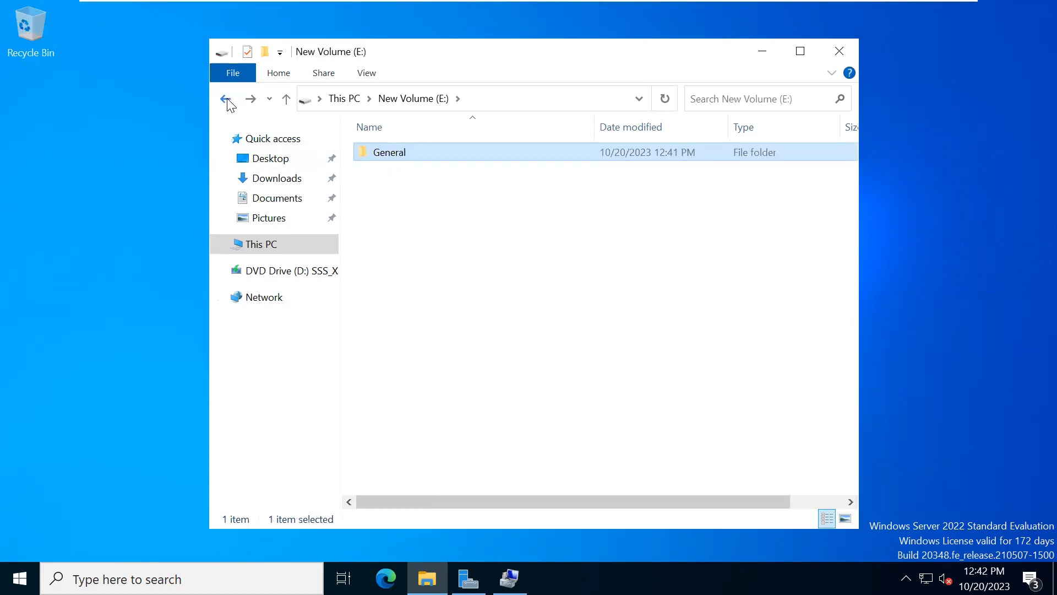
{"action": "double_click", "coordinate": [407, 158]}
{"action": "double_click", "coordinate": [390, 159]}
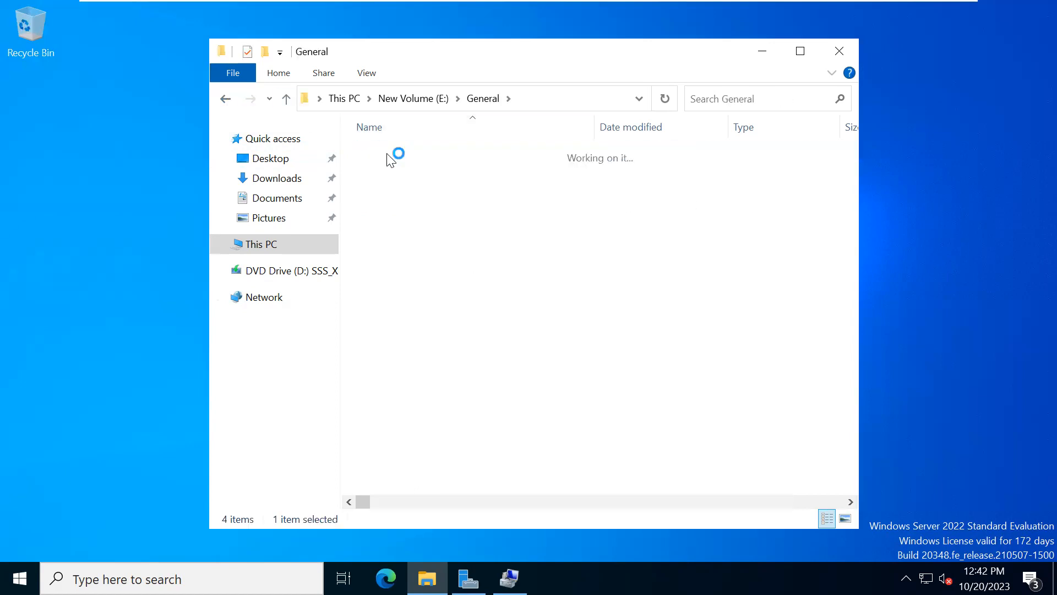
{"action": "right_click", "coordinate": [387, 153]}
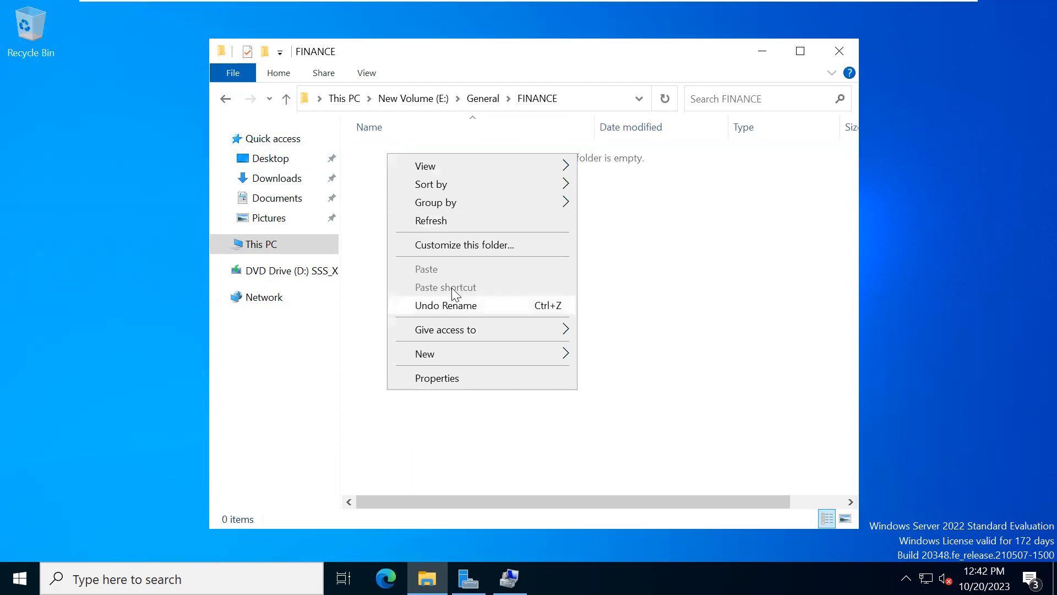
{"action": "mouse_move", "coordinate": [453, 356]}
{"action": "left_click", "coordinate": [594, 355]}
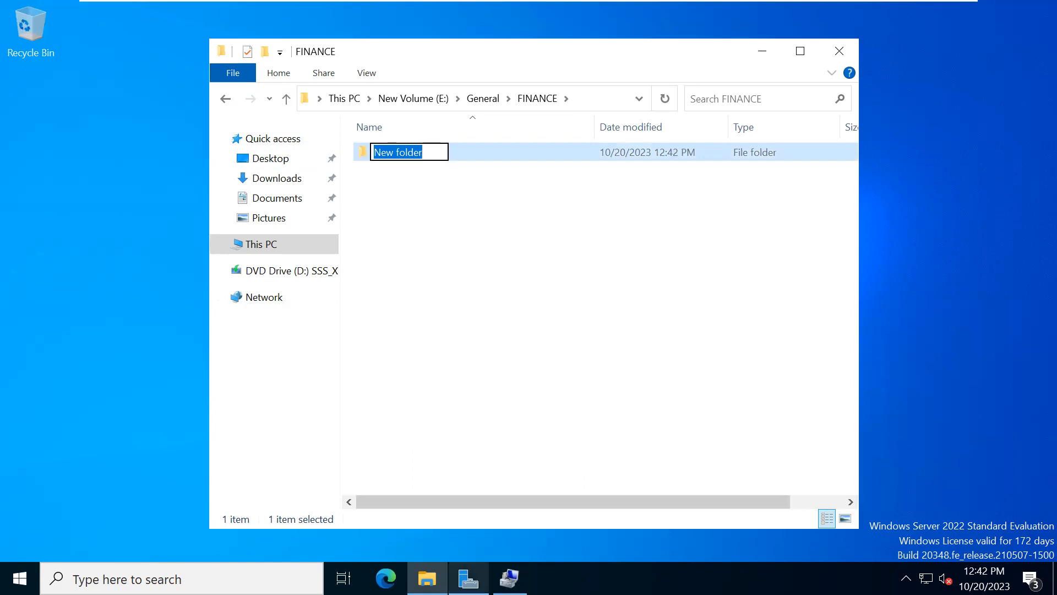
- Switch to Server Manager and open Active Directory Users and Computers
{"action": "left_click", "coordinate": [20, 579]}
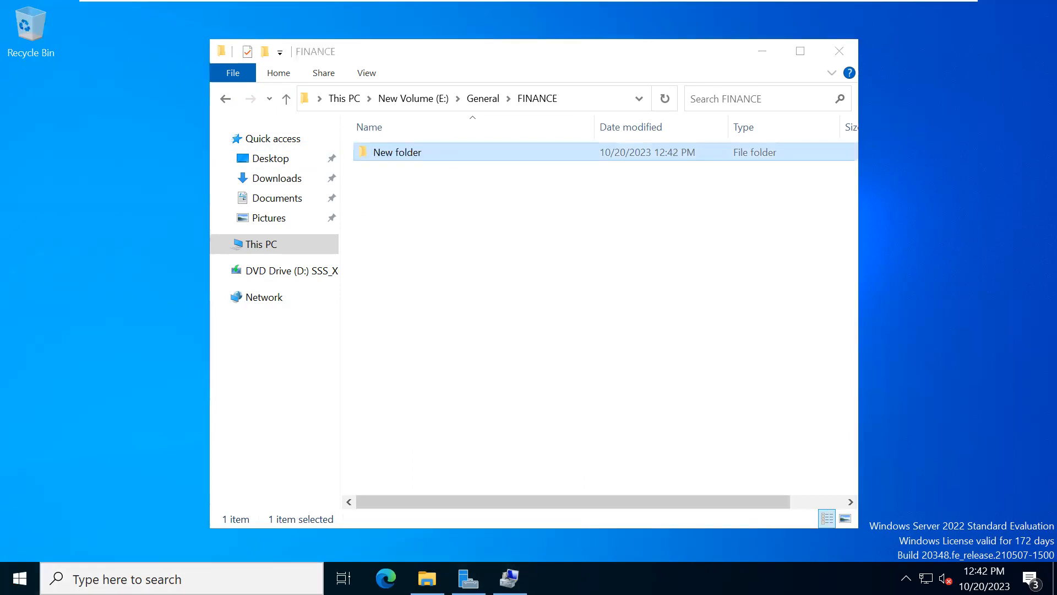
{"action": "left_click", "coordinate": [468, 579]}
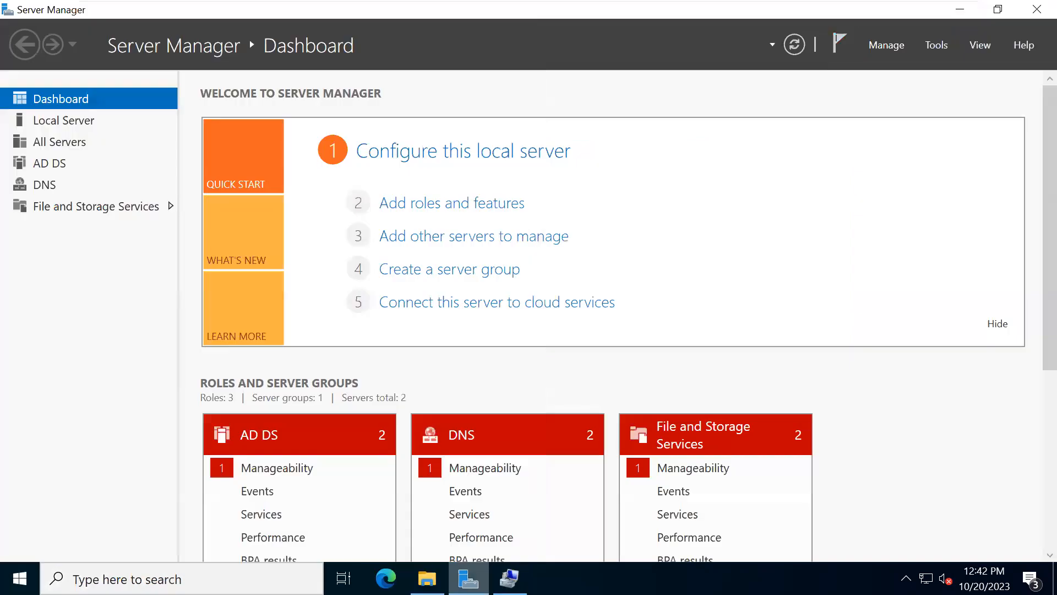
{"action": "left_click", "coordinate": [929, 49]}
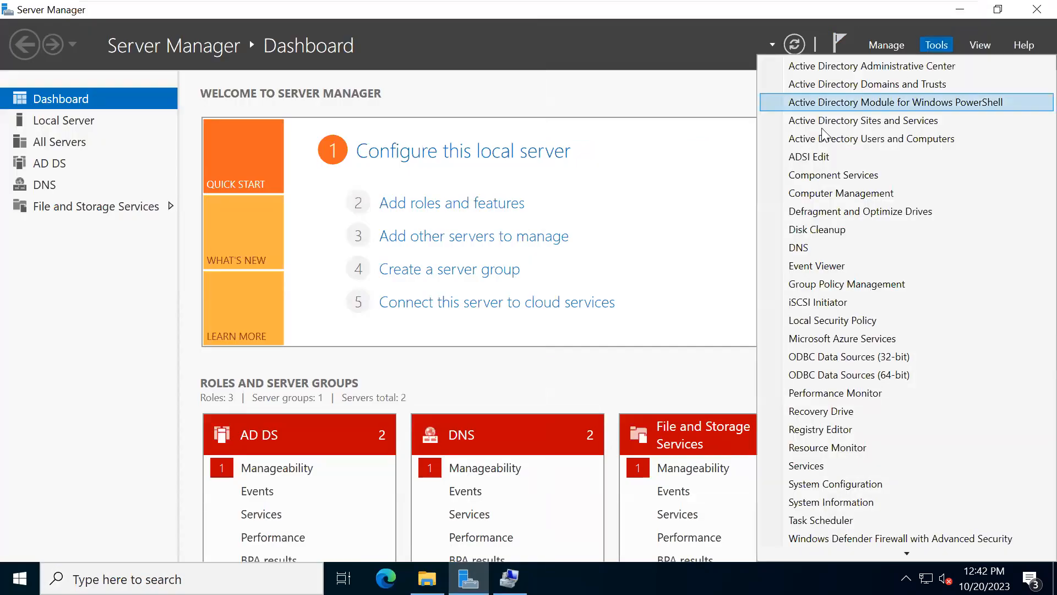
{"action": "left_click", "coordinate": [814, 138]}
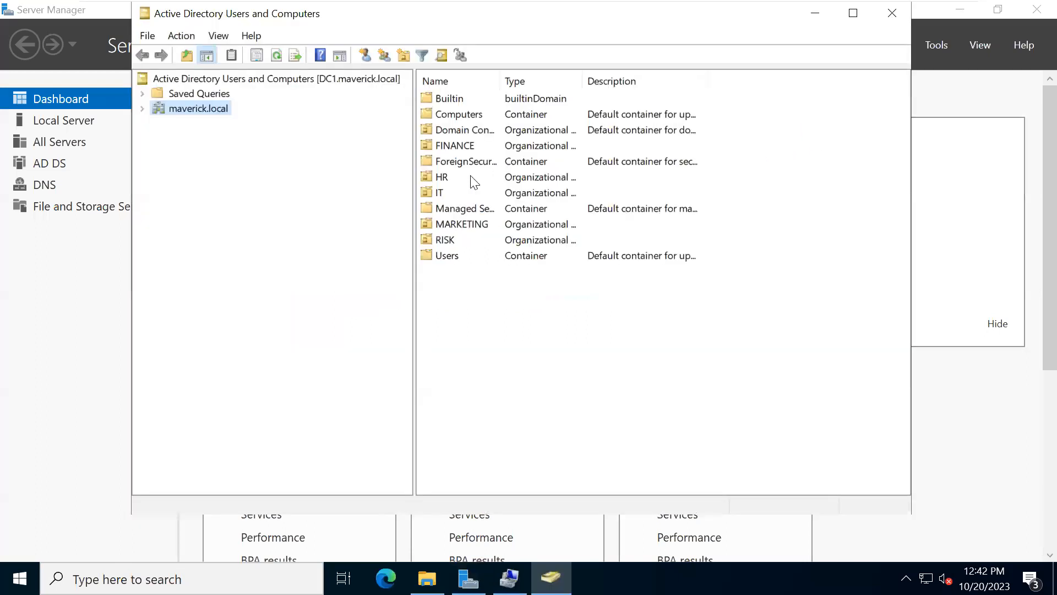
- Examine the security groups in the ROLES unit under FINANCE in maverick.local, and return to the FINANCE folder in File Explorer
{"action": "left_click", "coordinate": [142, 109]}
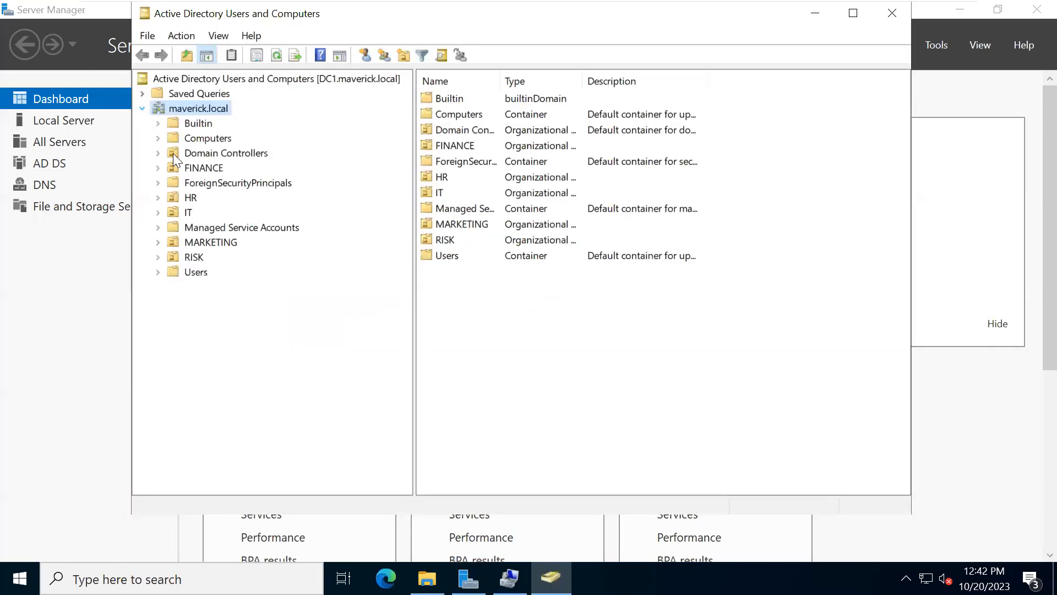
{"action": "left_click", "coordinate": [159, 168]}
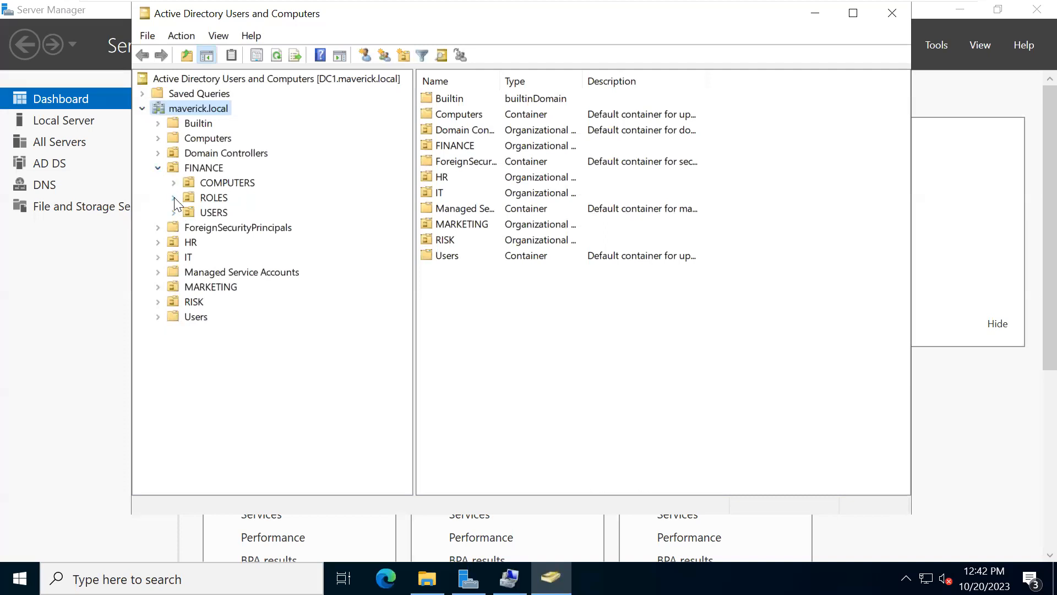
{"action": "left_click", "coordinate": [189, 197]}
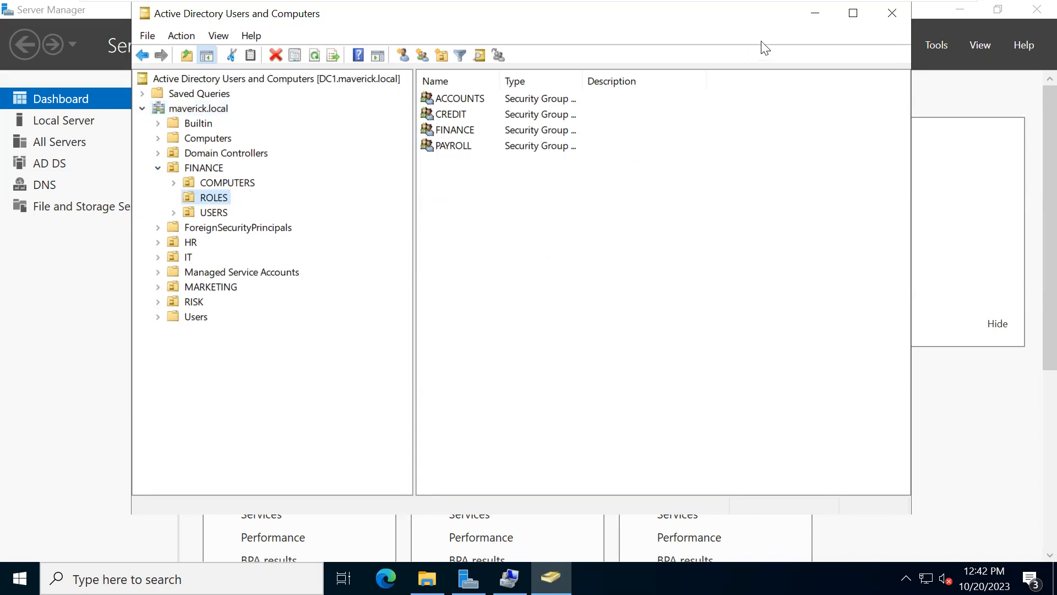
{"action": "left_click", "coordinate": [815, 17]}
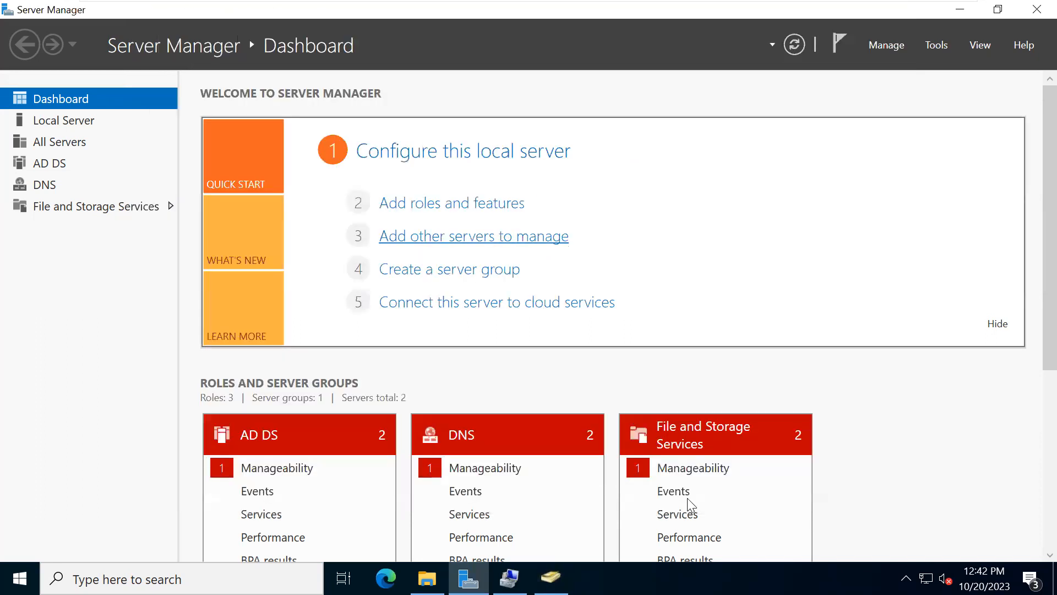
{"action": "left_click", "coordinate": [427, 578]}
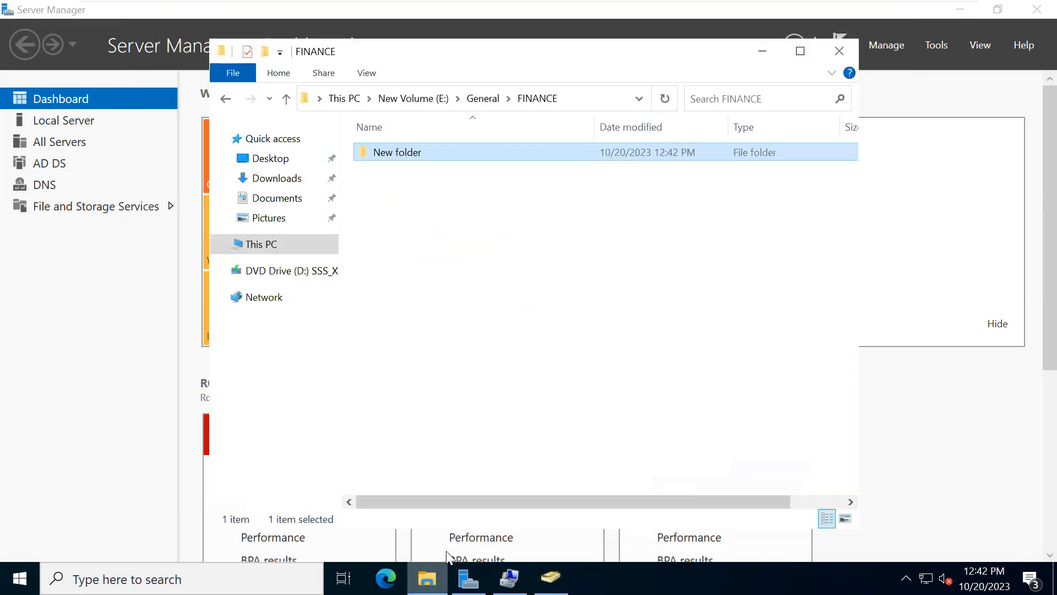
{"action": "right_click", "coordinate": [388, 159]}
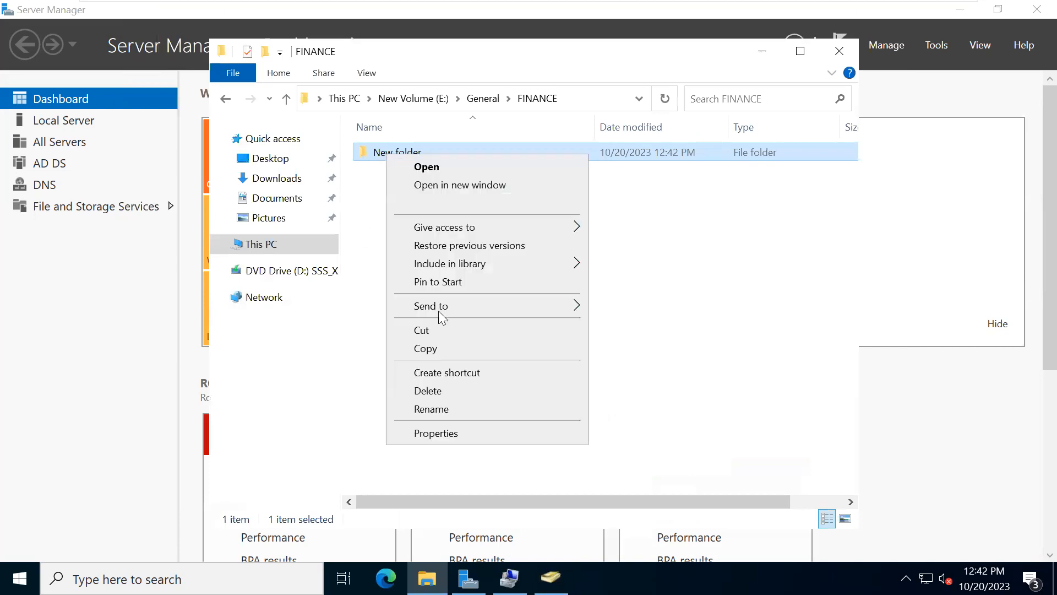
{"action": "left_click", "coordinate": [498, 412]}
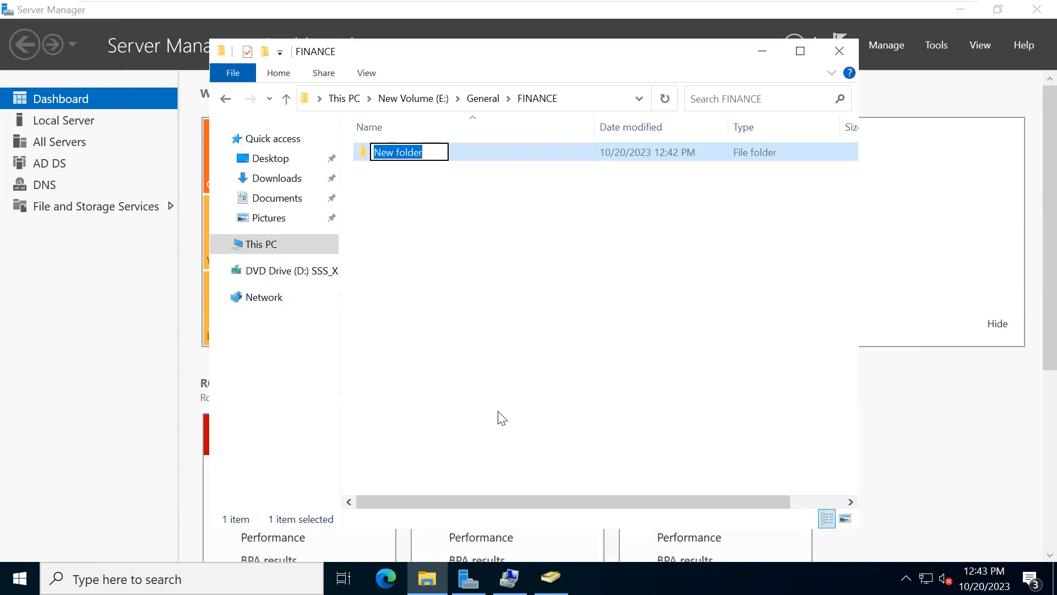
{"action": "left_click", "coordinate": [446, 400]}
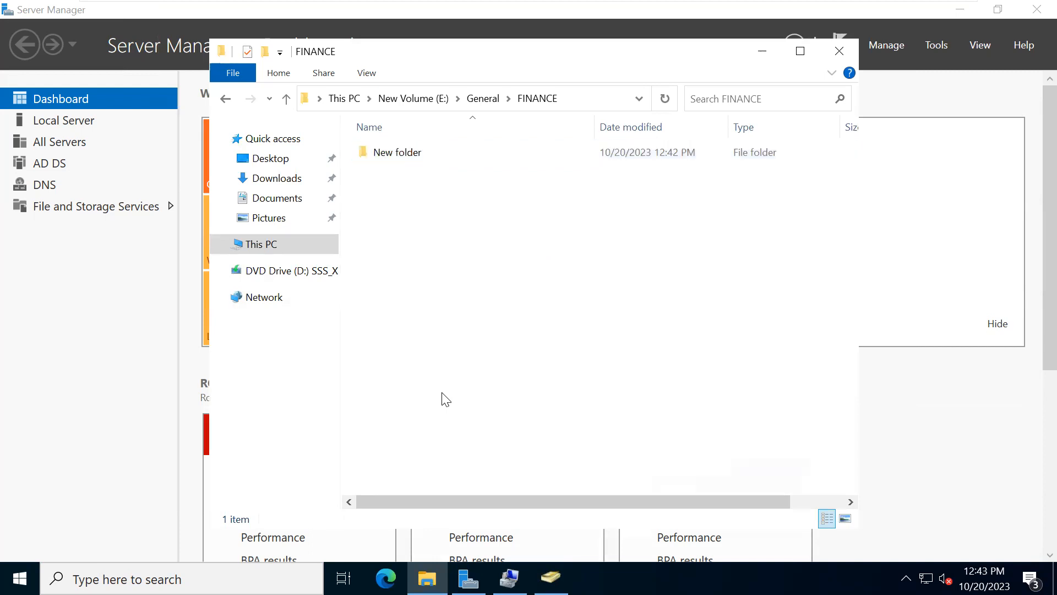
- Make two copies of New folder inside the FINANCE folder
{"action": "left_click", "coordinate": [384, 163]}
{"action": "key", "text": "ctrl+c"}
{"action": "key", "text": "ctrl+v"}
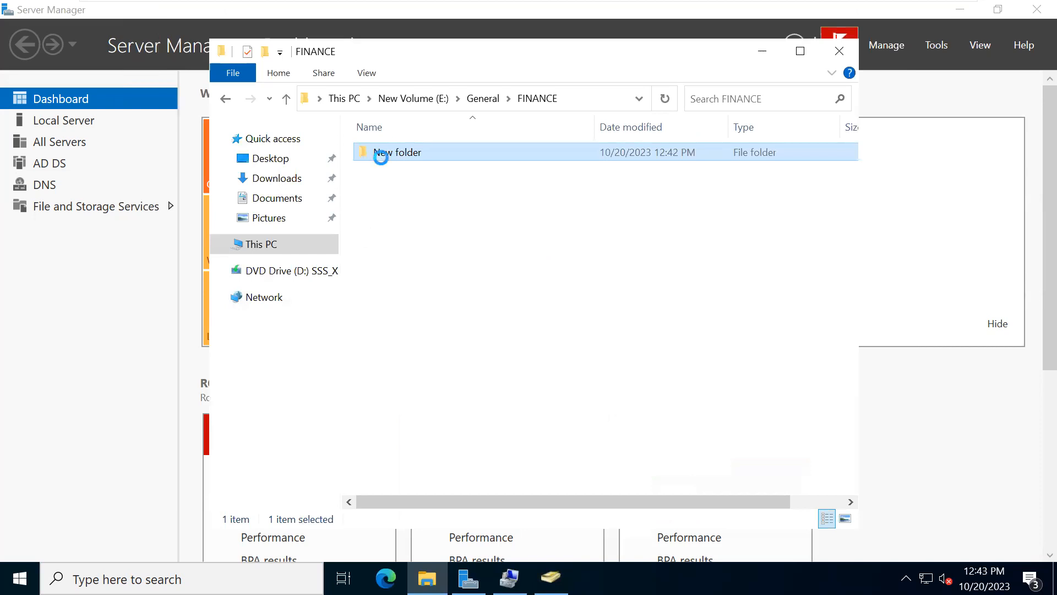
{"action": "key", "text": "ctrl+v"}
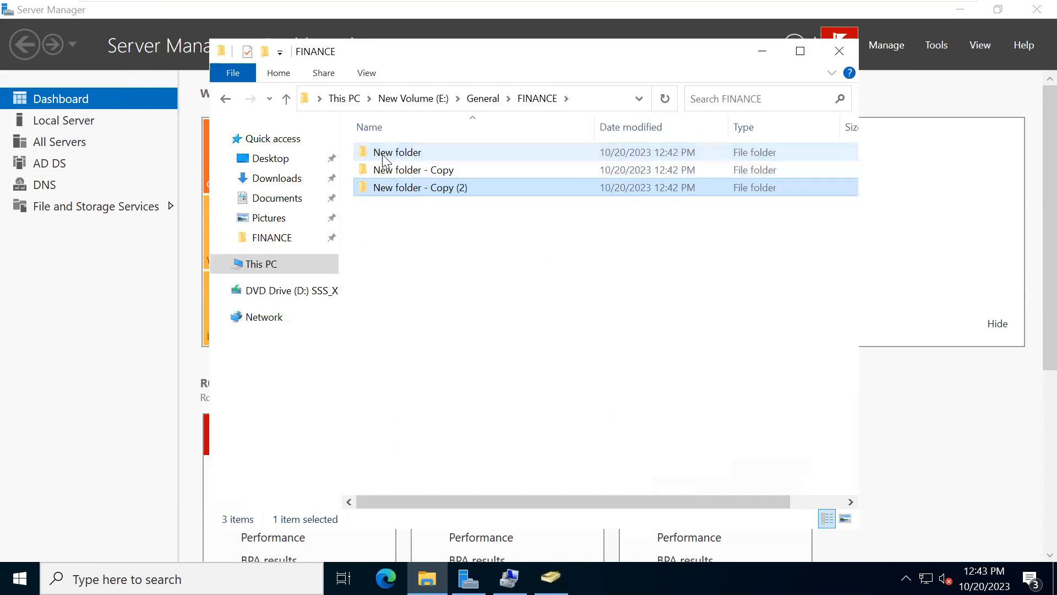
- Rename the original New folder in FINANCE to CREDIT
{"action": "right_click", "coordinate": [384, 155]}
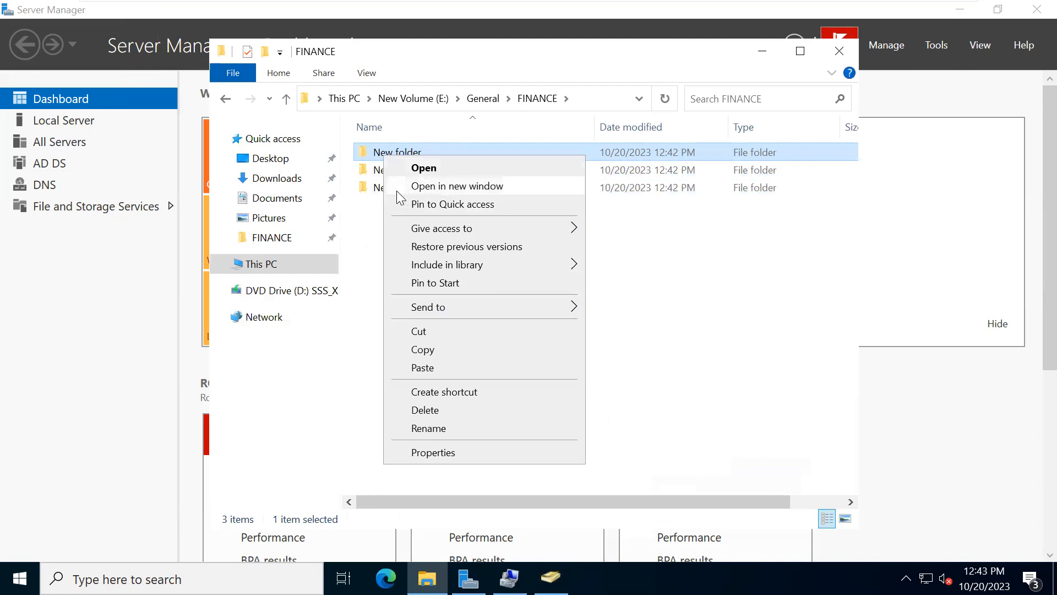
{"action": "left_click", "coordinate": [428, 429]}
{"action": "type", "text": "C"}
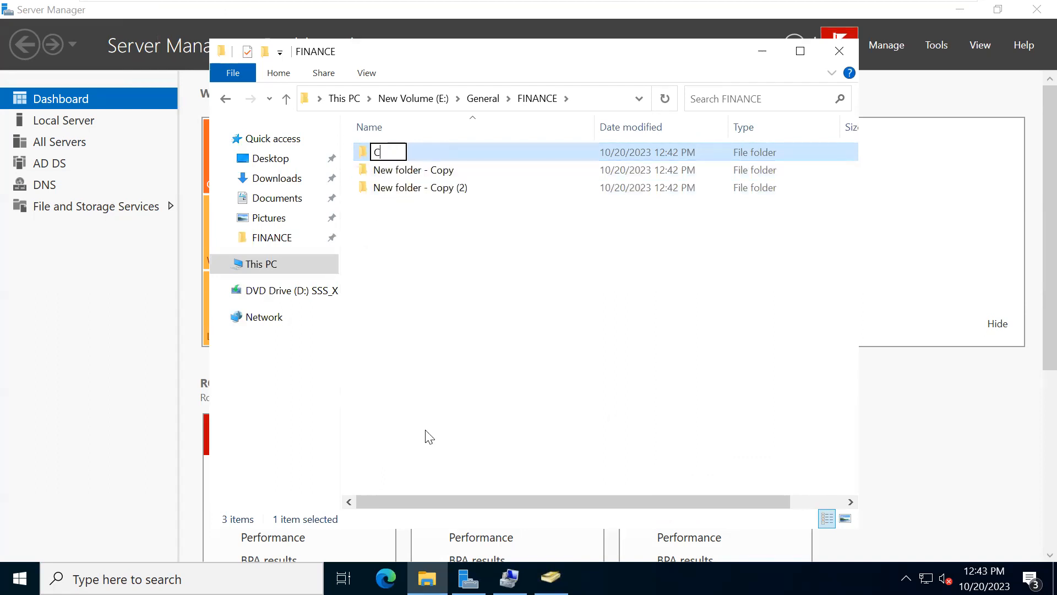
{"action": "type", "text": "REDIT"}
{"action": "key", "text": "Return"}
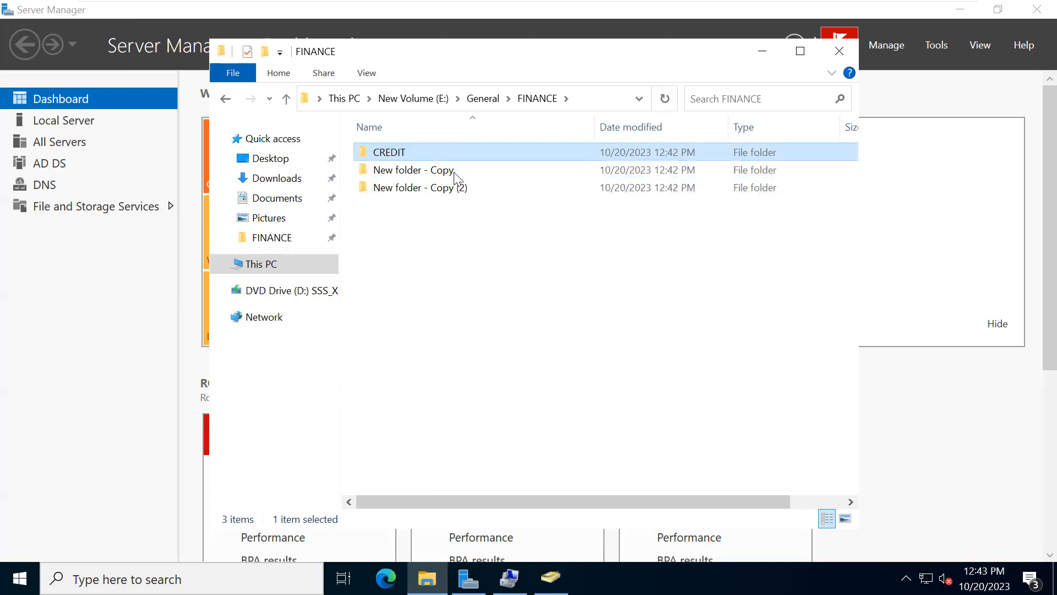
- Rename the New folder - Copy folder in FINANCE to PAYROLL
{"action": "right_click", "coordinate": [374, 166]}
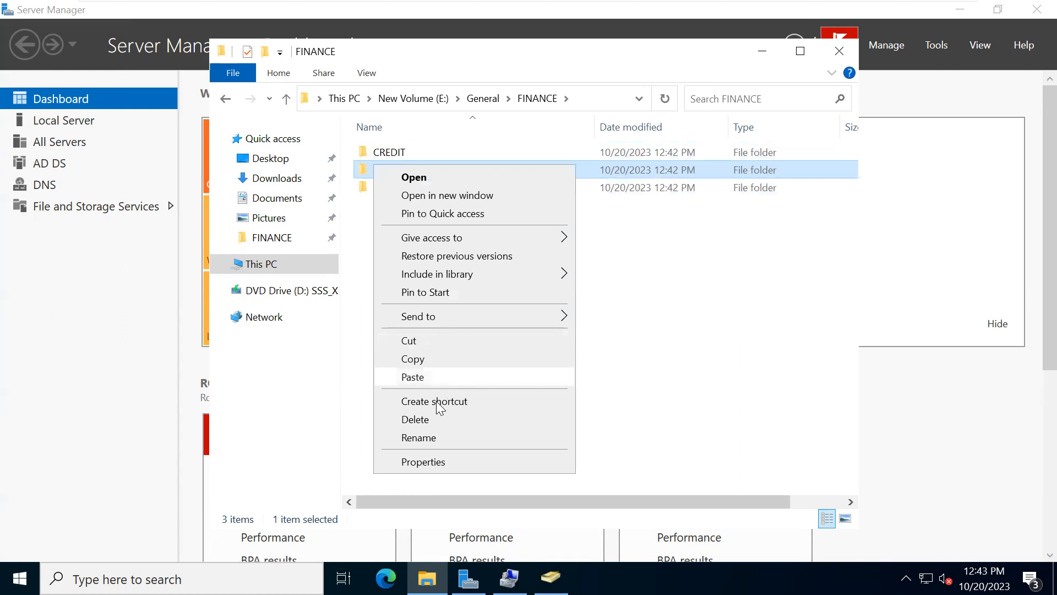
{"action": "left_click", "coordinate": [428, 438]}
{"action": "type", "text": "PAYROLL"}
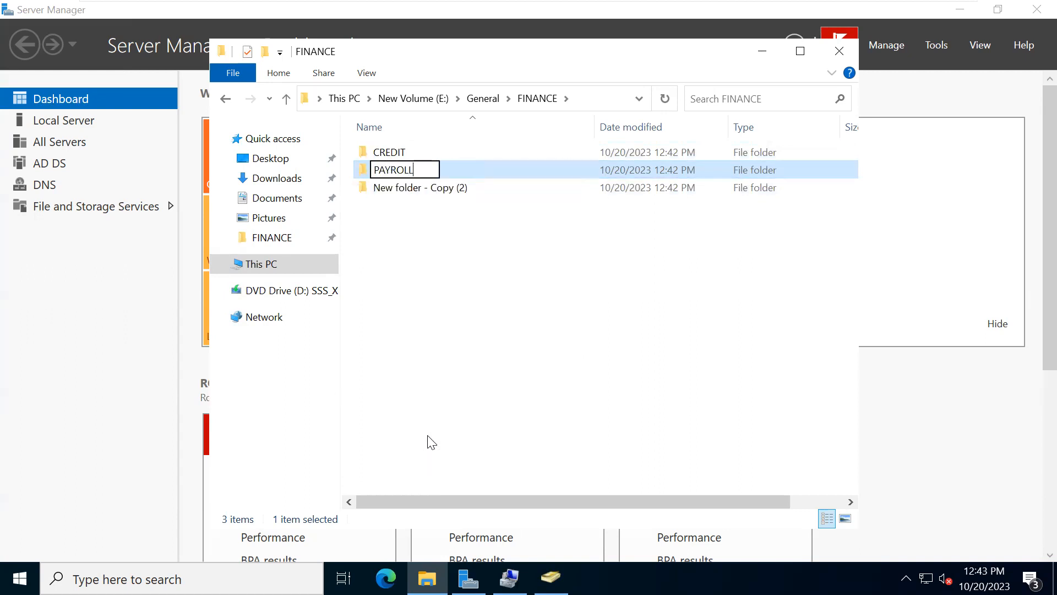
{"action": "left_click", "coordinate": [403, 294]}
- Rename the New folder - Copy (2) folder in FINANCE to ACCOUNTS
{"action": "right_click", "coordinate": [384, 175]}
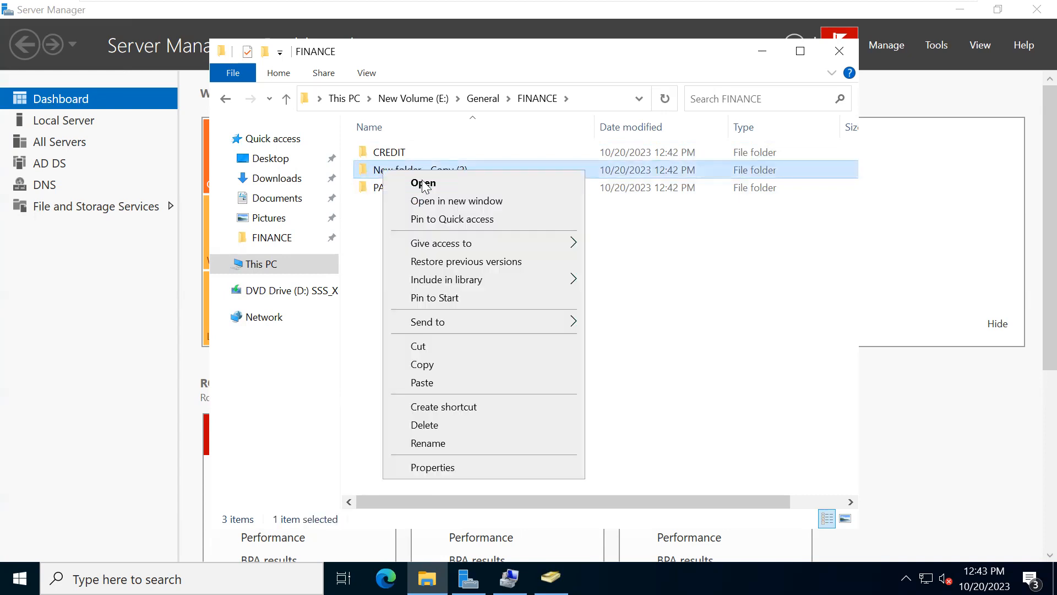
{"action": "left_click", "coordinate": [419, 445]}
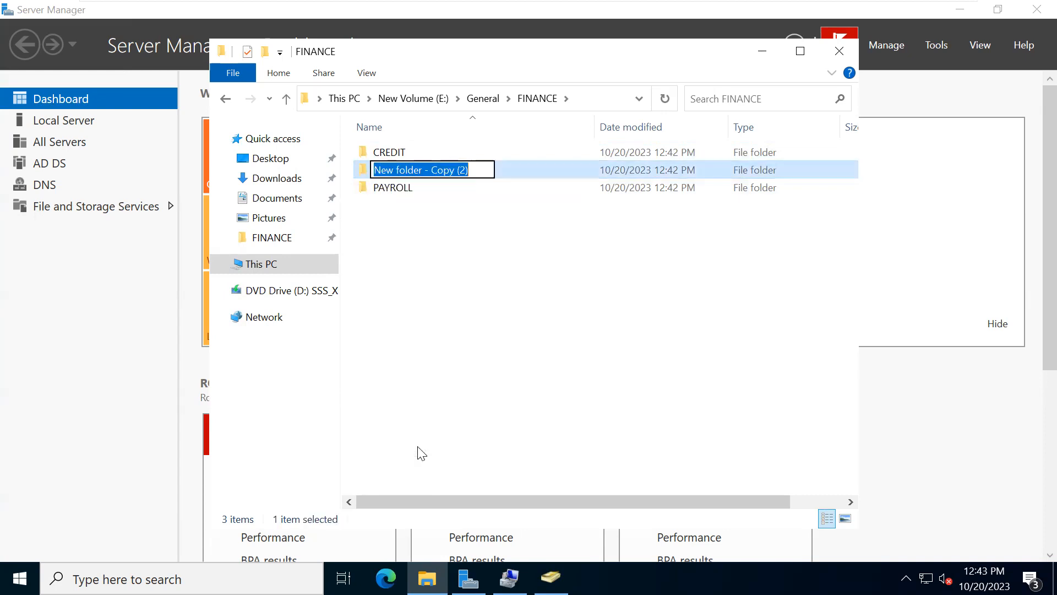
{"action": "type", "text": "ACCOUNTS"}
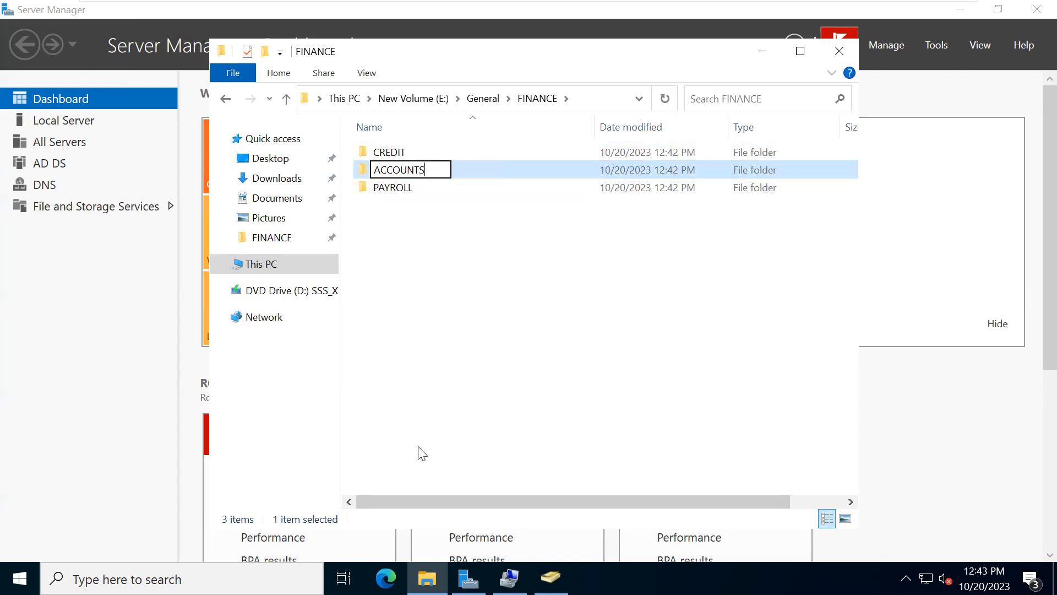
{"action": "key", "text": "Return"}
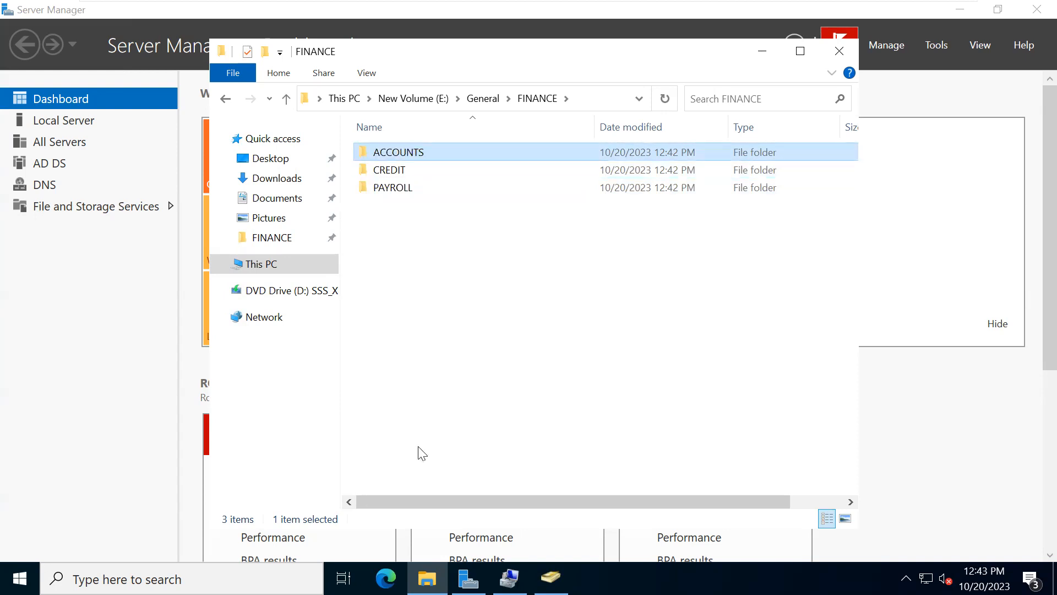
- Copy the ACCOUNTS, CREDIT and PAYROLL folders from FINANCE into the HR folder
{"action": "left_click_drag", "start_coordinate": [382, 256], "coordinate": [337, 112]}
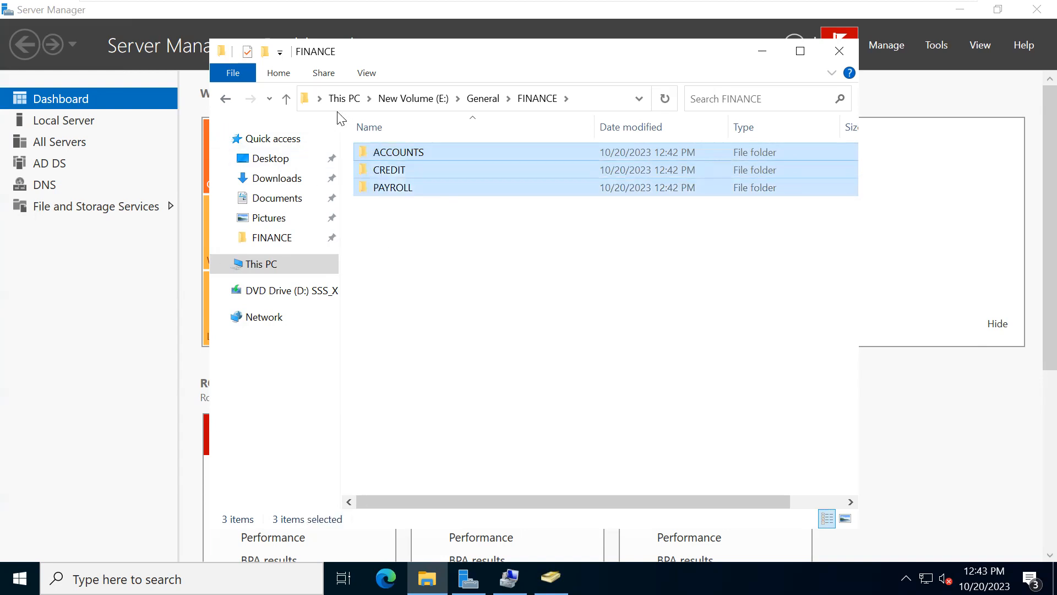
{"action": "left_click", "coordinate": [225, 98]}
{"action": "double_click", "coordinate": [375, 174]}
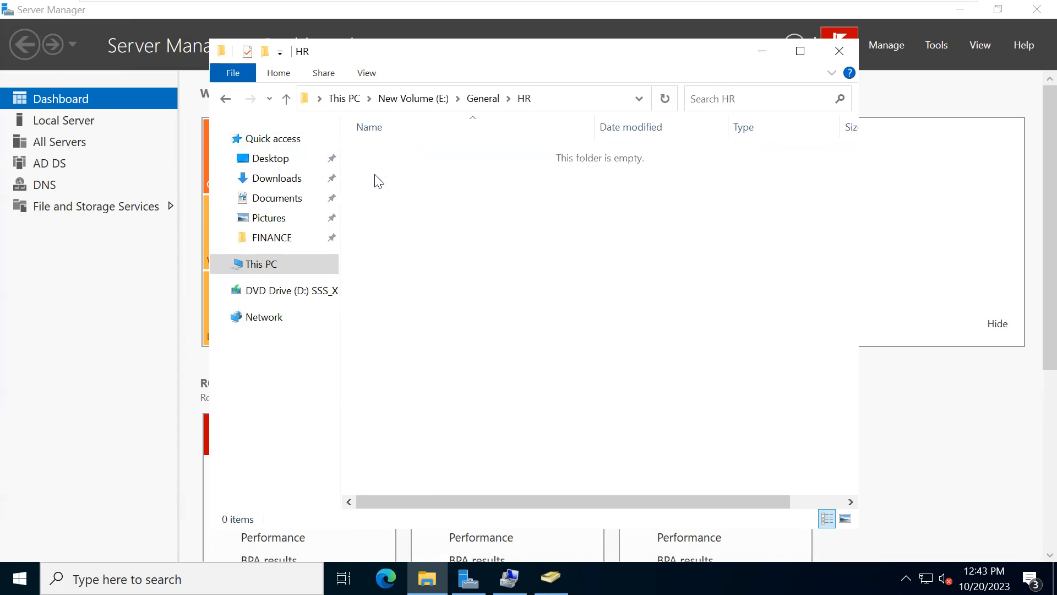
{"action": "key", "text": "ctrl+v"}
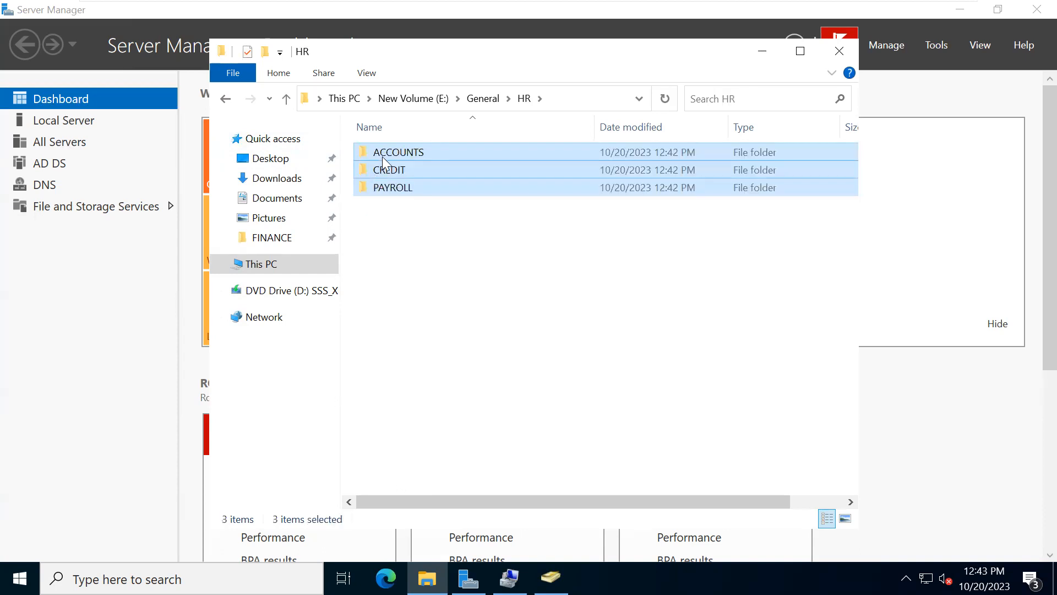
- Check the security groups in the ROLES unit under HR in Active Directory Users and Computers, and delete the PAYROLL folder from the HR folder
{"action": "left_click", "coordinate": [551, 576]}
{"action": "left_click", "coordinate": [158, 243]}
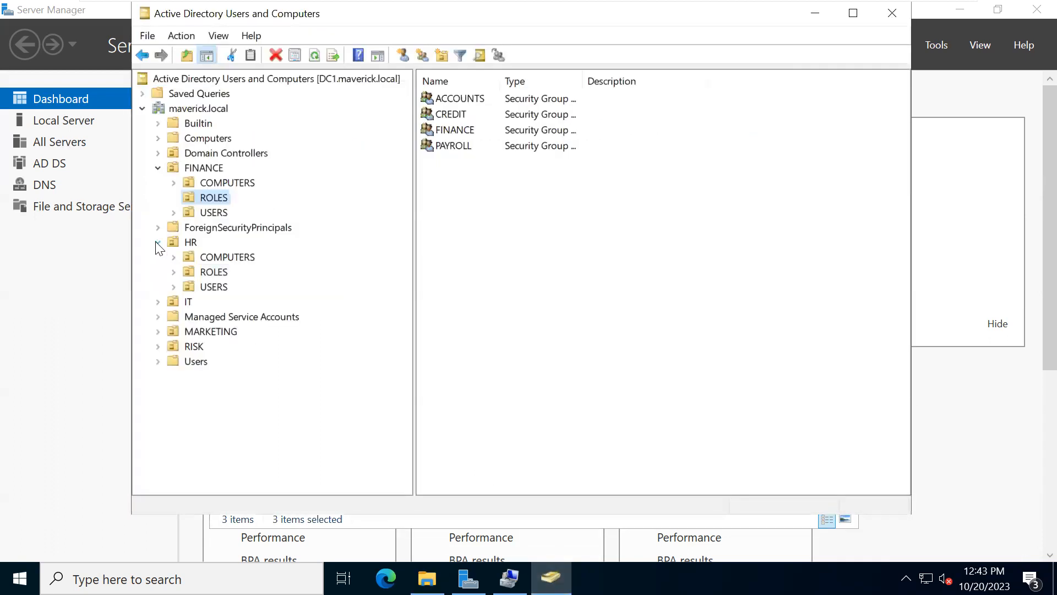
{"action": "left_click", "coordinate": [188, 271]}
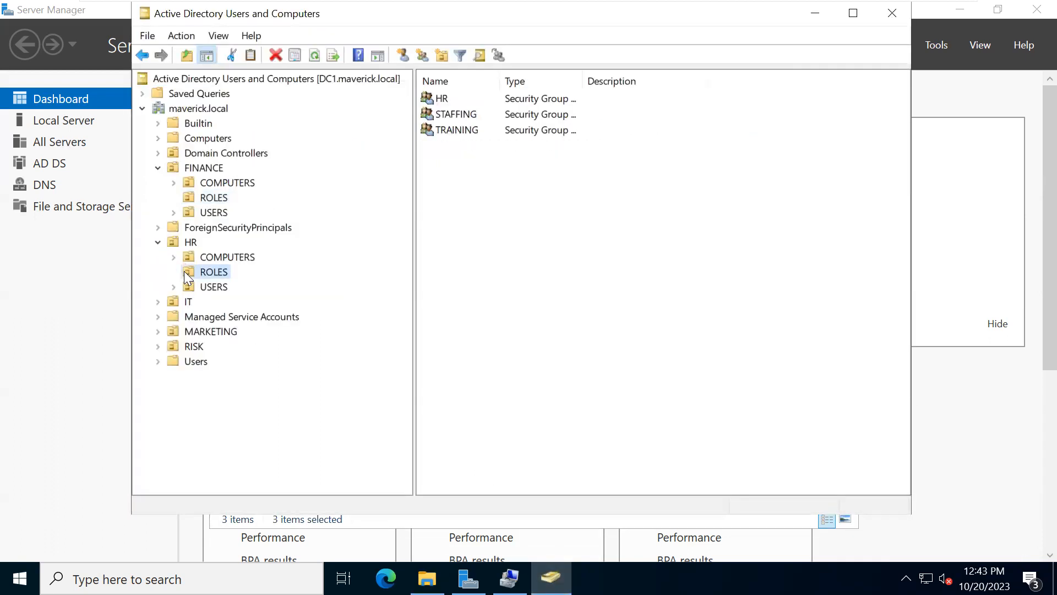
{"action": "left_click", "coordinate": [815, 13]}
{"action": "left_click", "coordinate": [414, 189]}
{"action": "key", "text": "Delete"}
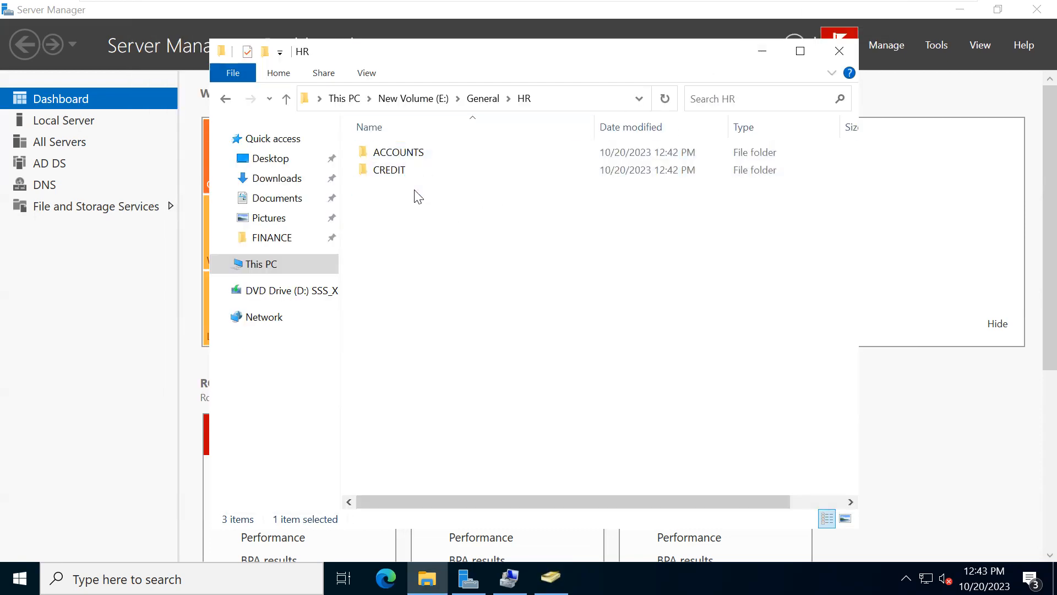
- Rename the ACCOUNTS folder in HR to TRAINING
{"action": "right_click", "coordinate": [386, 151]}
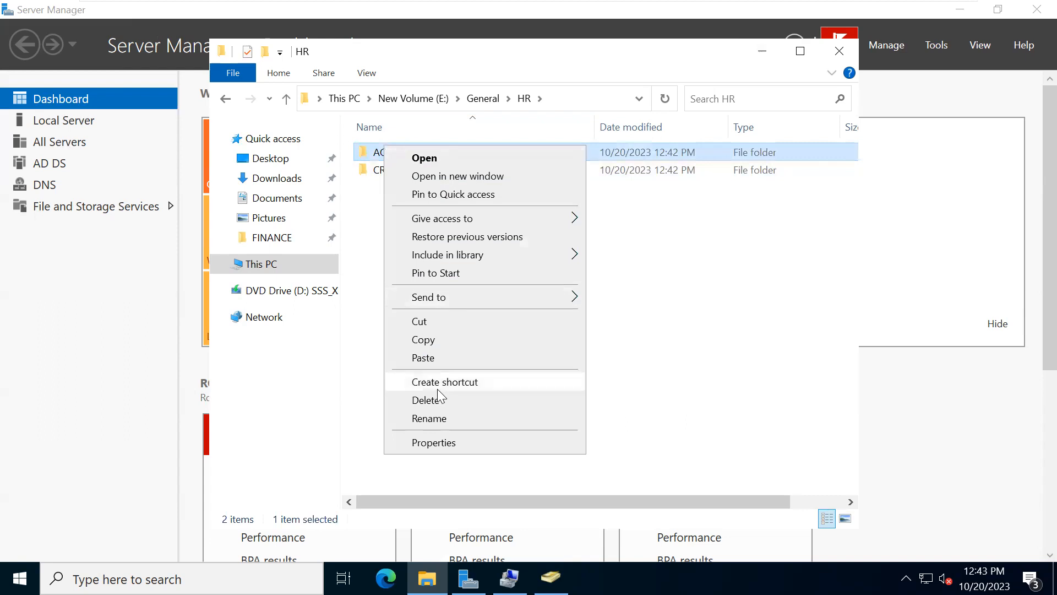
{"action": "left_click", "coordinate": [435, 417]}
{"action": "type", "text": "TR"}
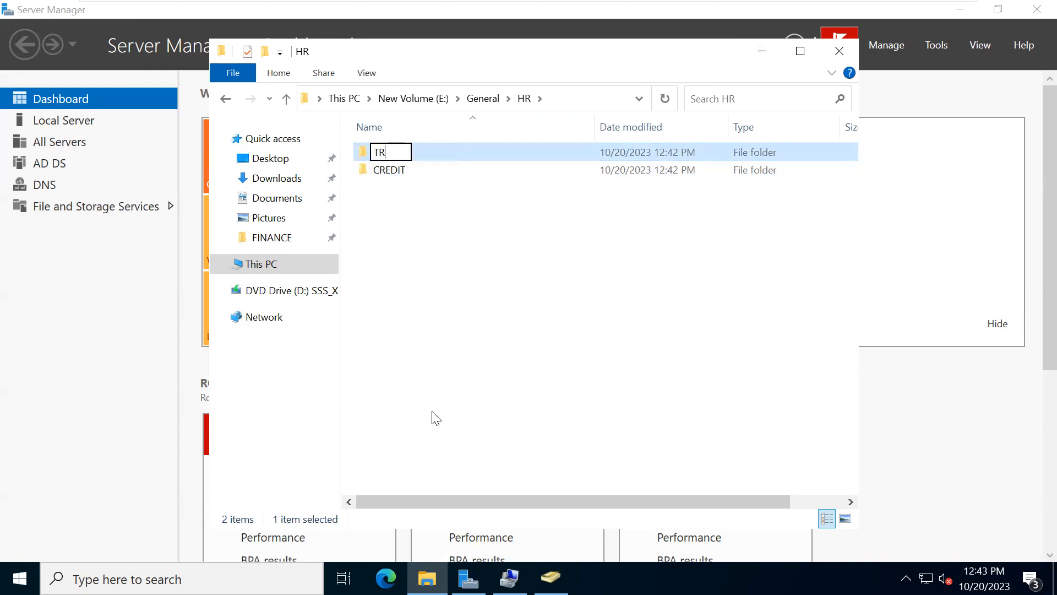
{"action": "type", "text": "AINING"}
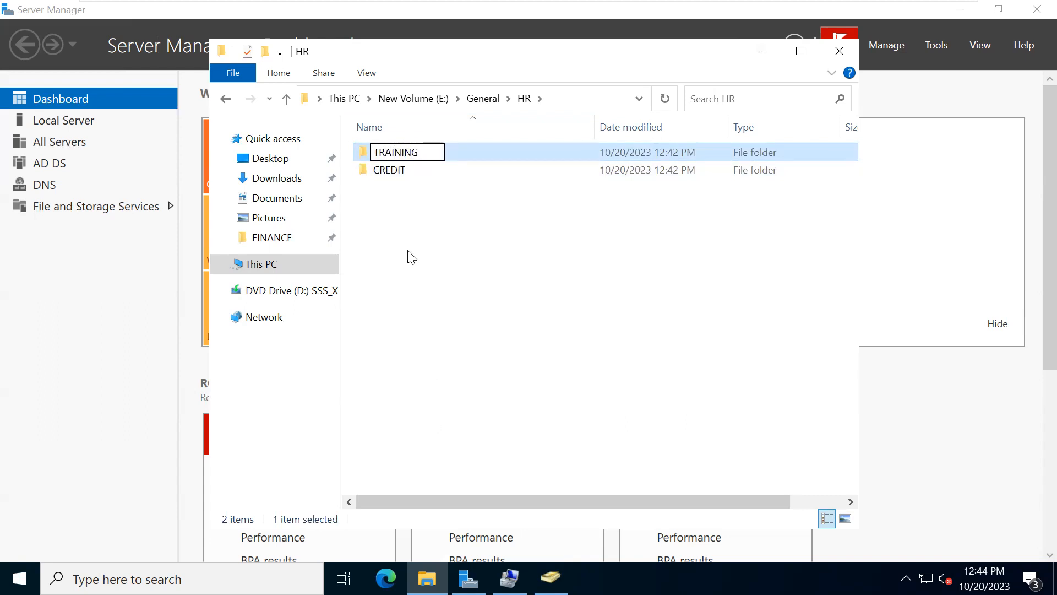
{"action": "key", "text": "Return"}
- Rename the TRAINING folder in HR to STAFFING
{"action": "right_click", "coordinate": [386, 174]}
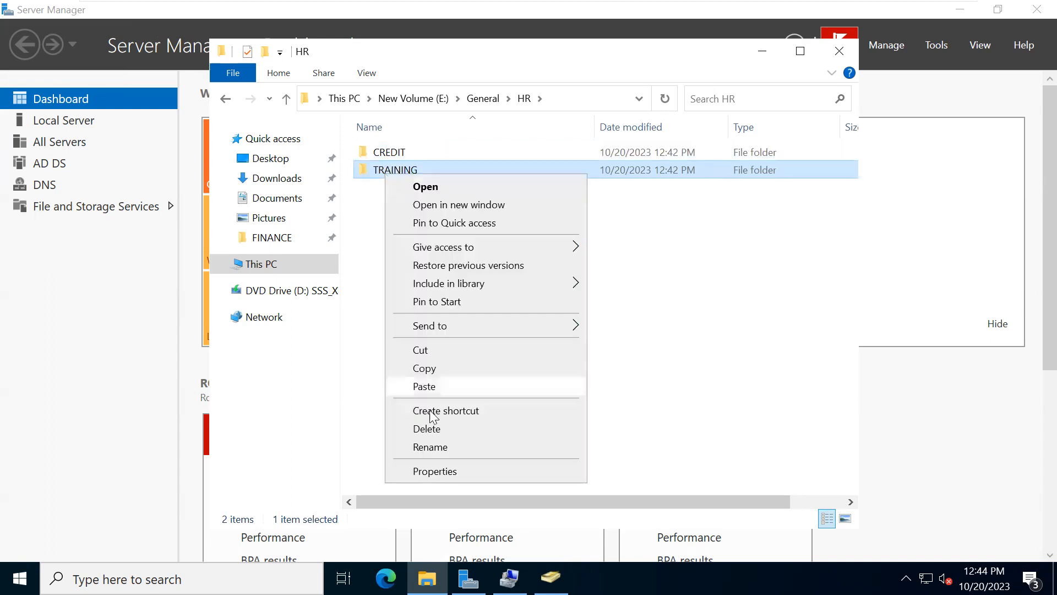
{"action": "left_click", "coordinate": [430, 447]}
{"action": "type", "text": "STAFFING"}
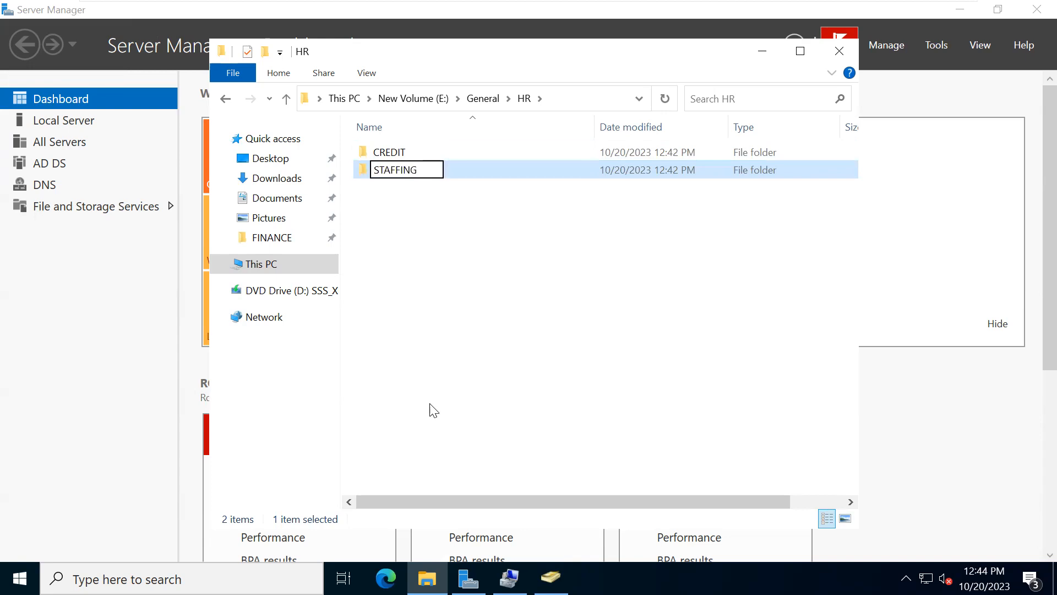
{"action": "left_click", "coordinate": [433, 410]}
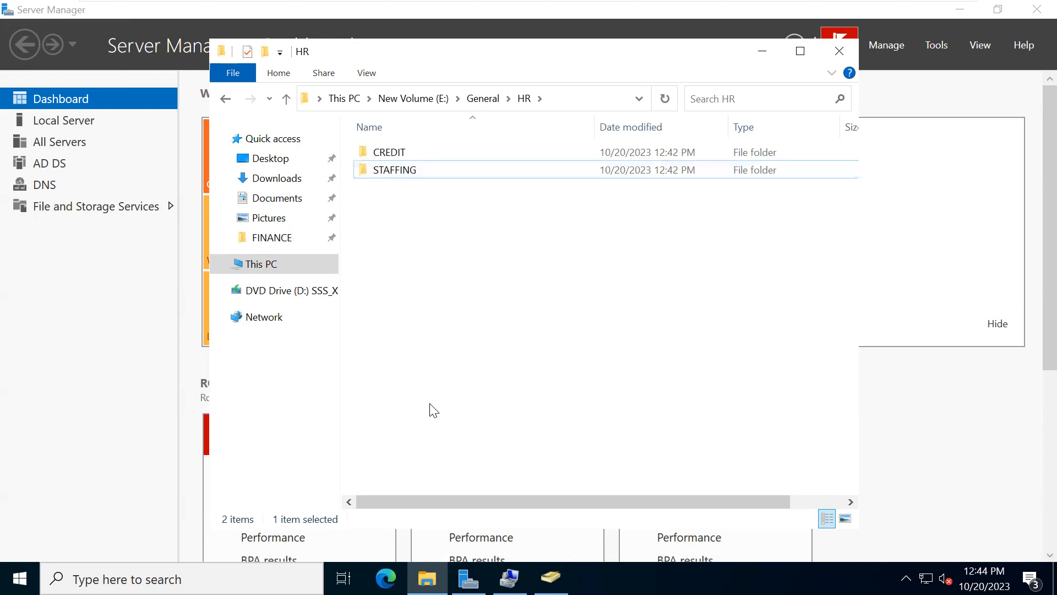
- Rename the CREDIT folder in HR to TRAINING
{"action": "left_click", "coordinate": [227, 101]}
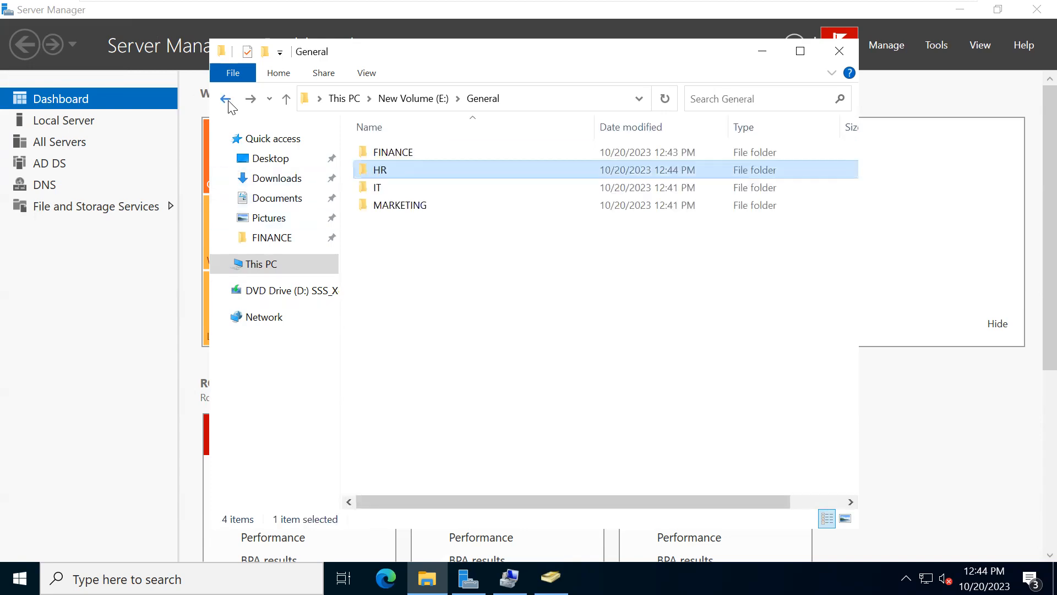
{"action": "double_click", "coordinate": [380, 171]}
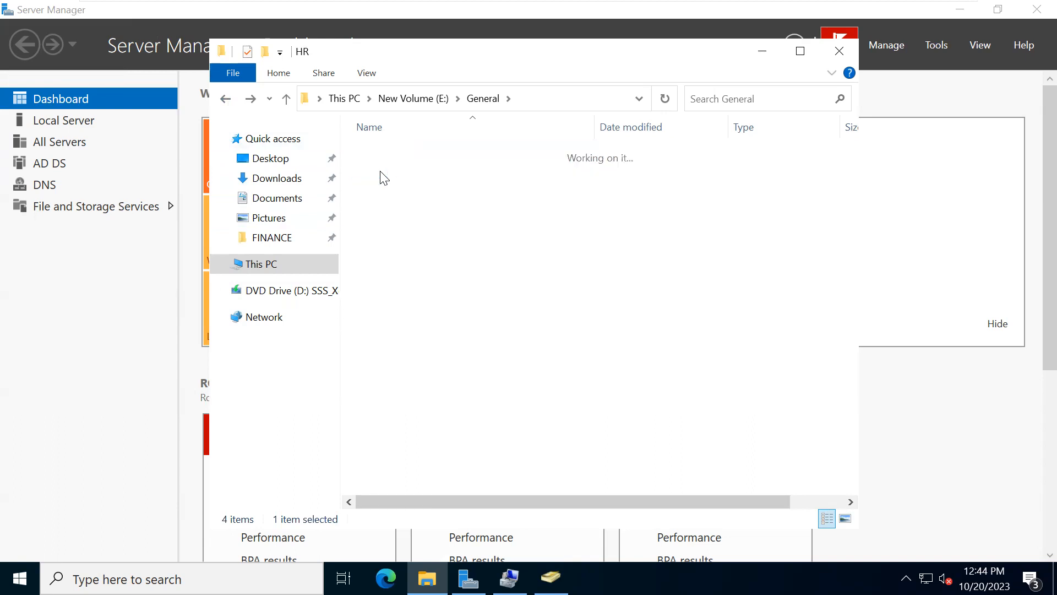
{"action": "left_click", "coordinate": [386, 157]}
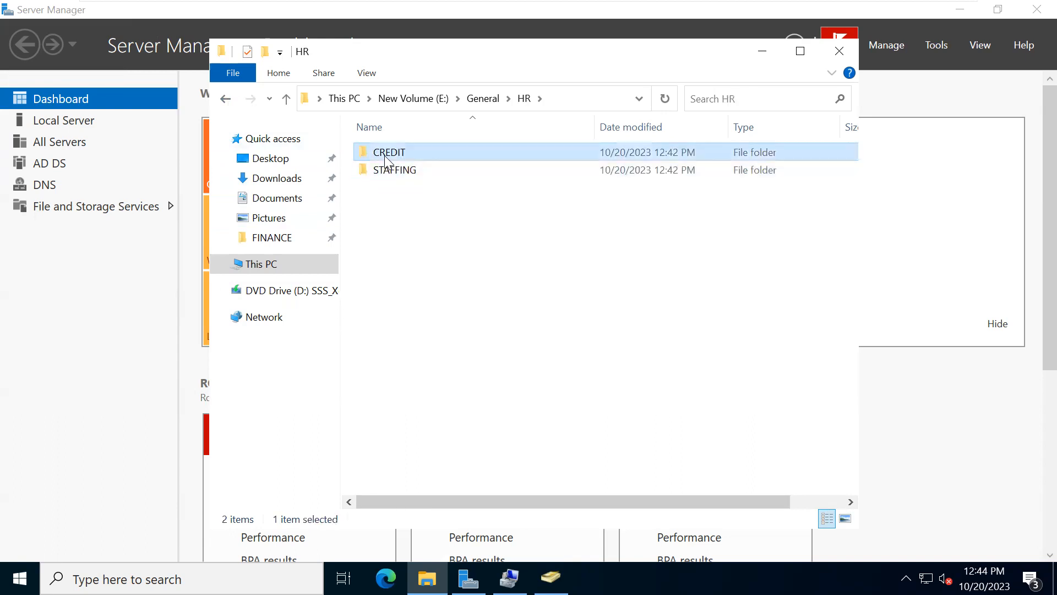
{"action": "right_click", "coordinate": [386, 159]}
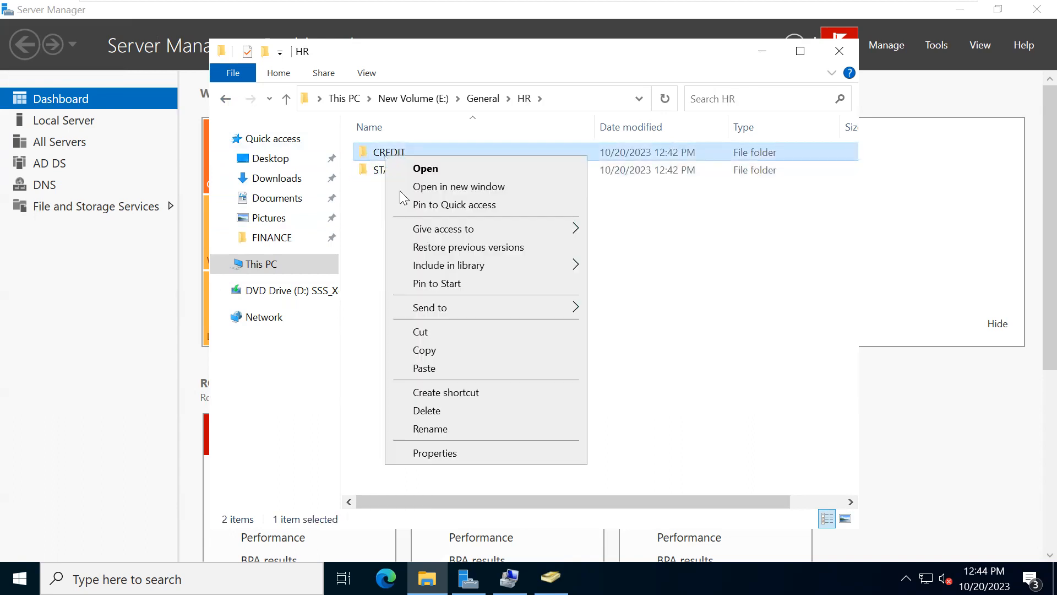
{"action": "left_click", "coordinate": [433, 429]}
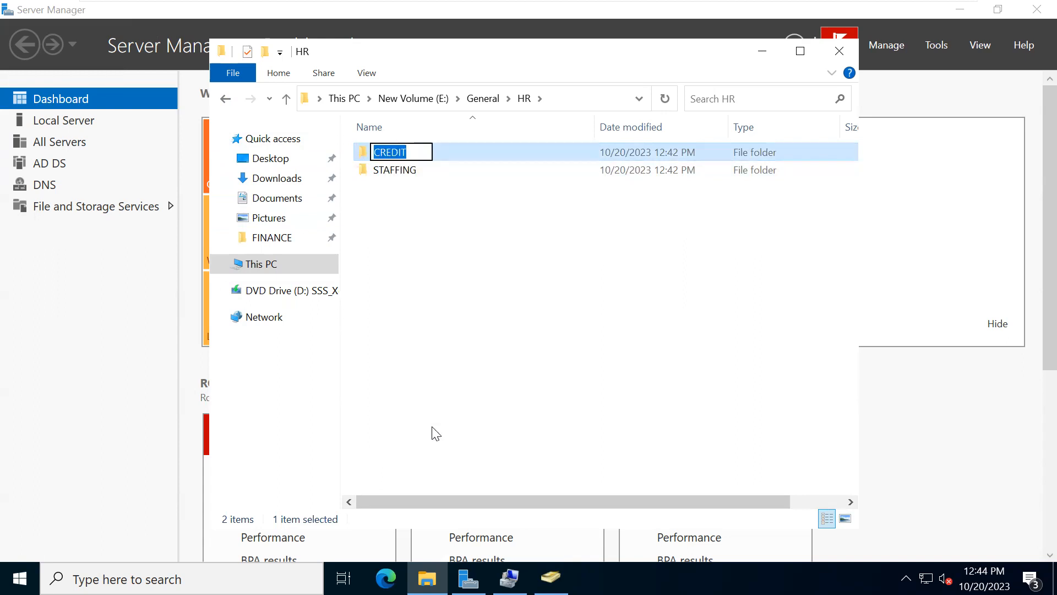
{"action": "type", "text": "TRAINING"}
{"action": "key", "text": "Return"}
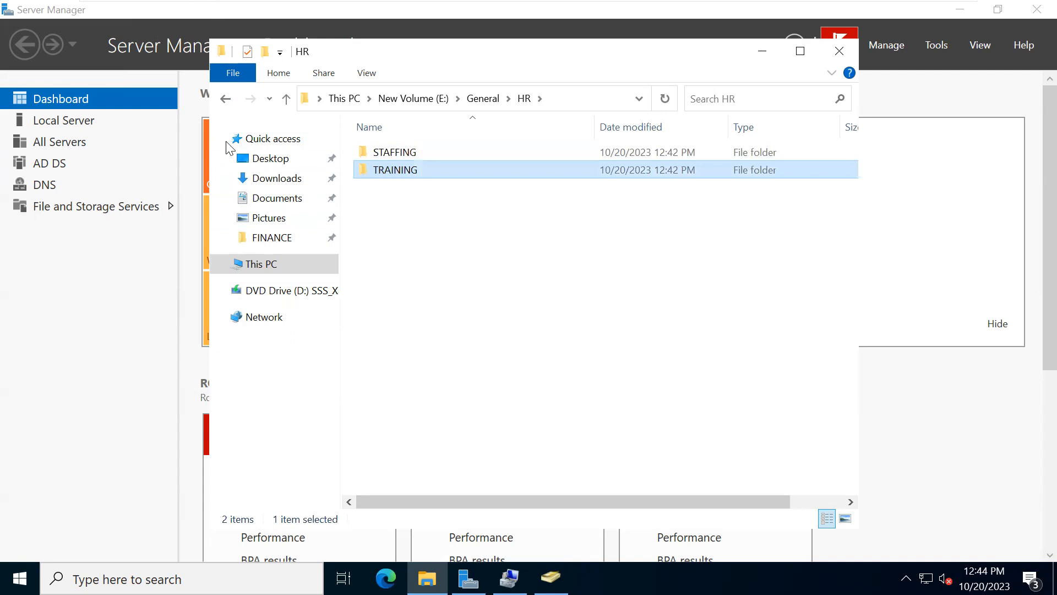
- Paste the copied ACCOUNTS, CREDIT and PAYROLL folders into the IT folder under General
{"action": "left_click", "coordinate": [226, 102]}
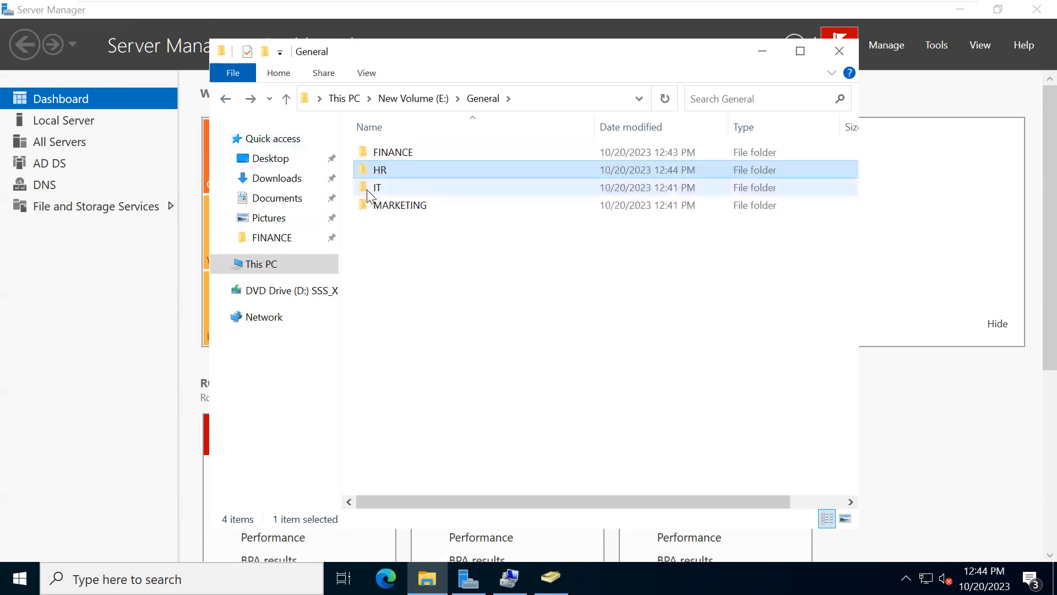
{"action": "double_click", "coordinate": [371, 193]}
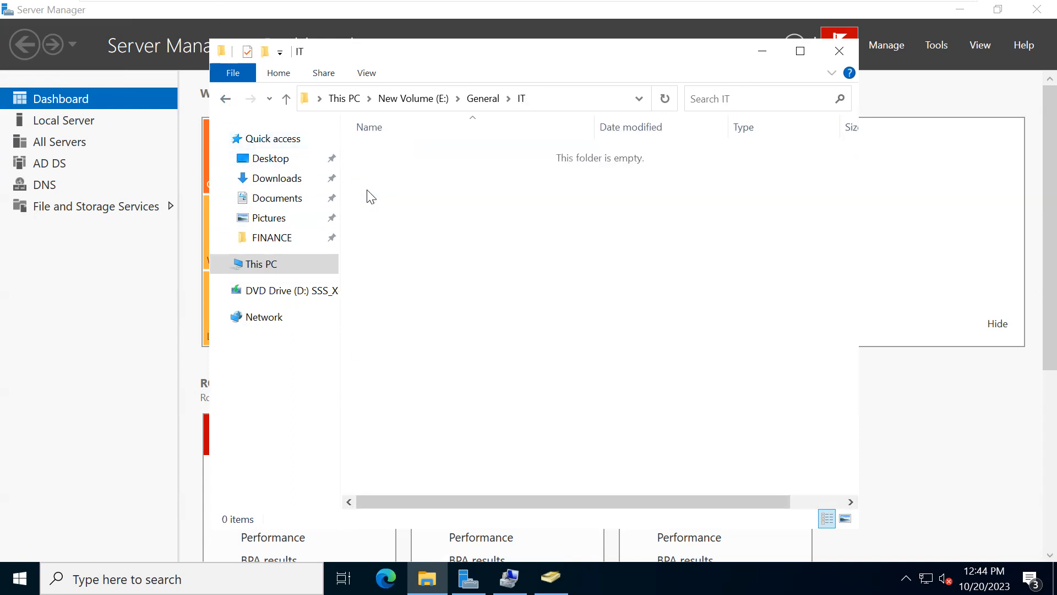
{"action": "key", "text": "ctrl+v"}
{"action": "left_click", "coordinate": [396, 187]}
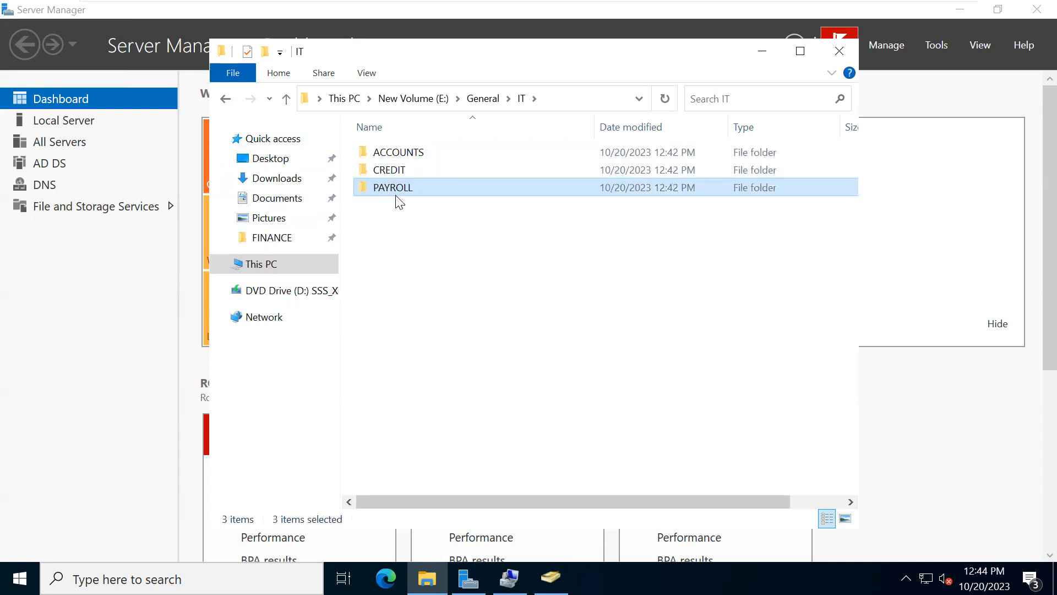
- Rename the ACCOUNTS folder in IT to APPLICATIONS
{"action": "left_click", "coordinate": [384, 159]}
{"action": "right_click", "coordinate": [384, 159]}
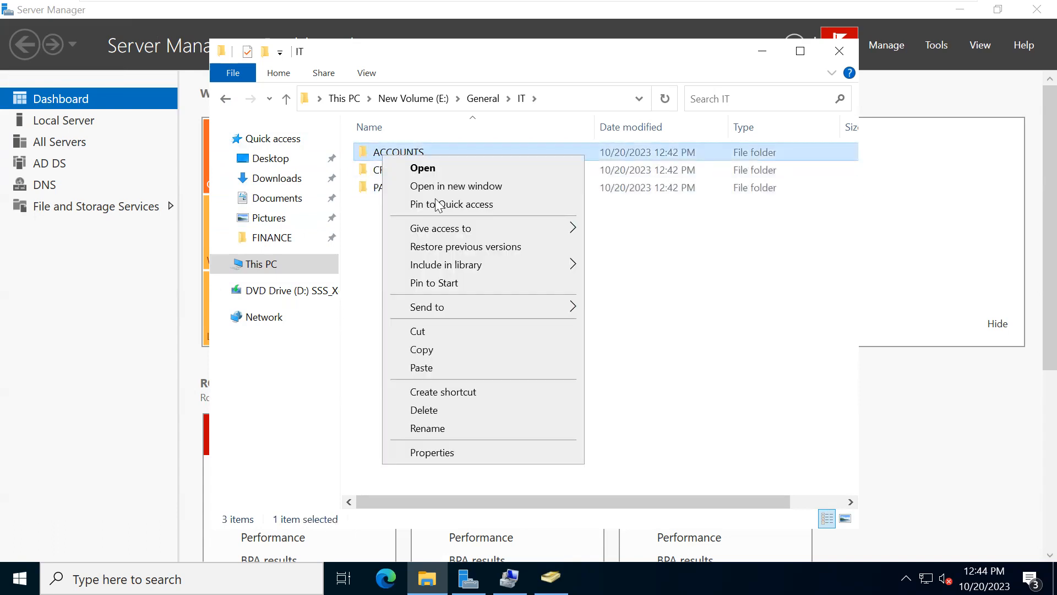
{"action": "left_click", "coordinate": [431, 428]}
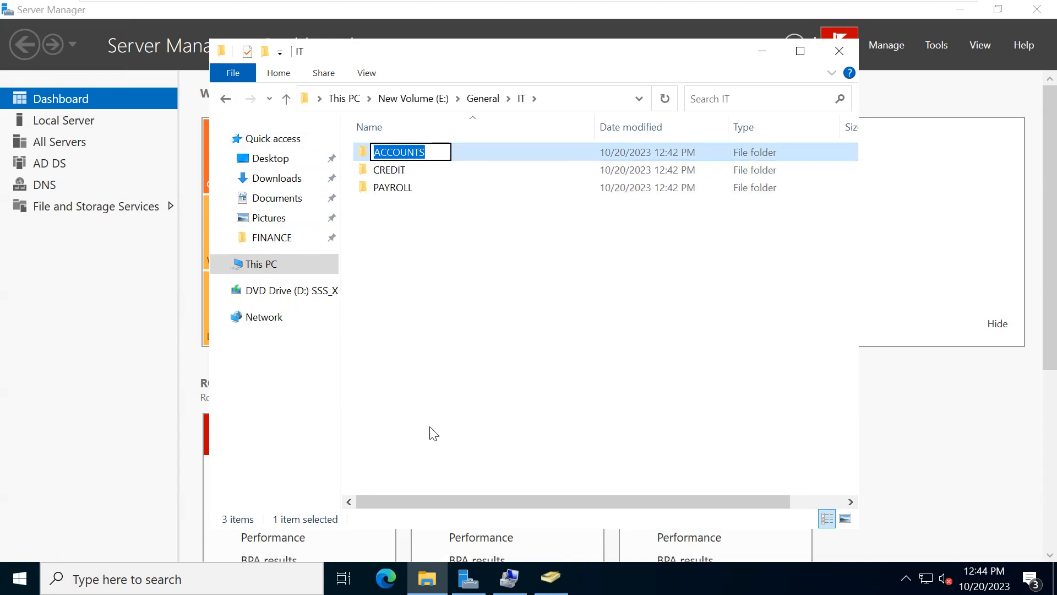
{"action": "type", "text": "APPLI"}
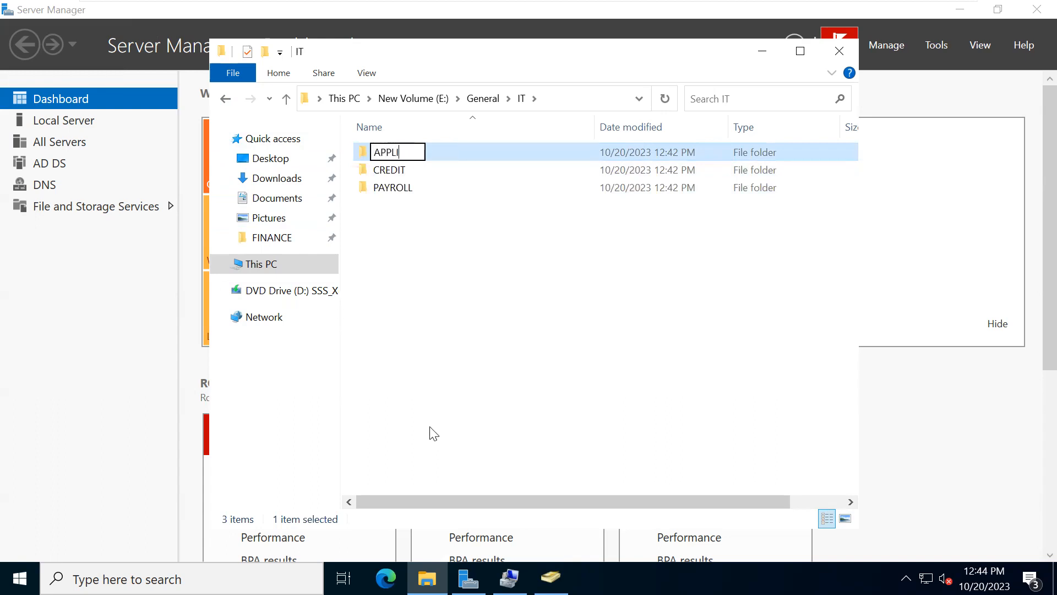
{"action": "type", "text": "CATIONS"}
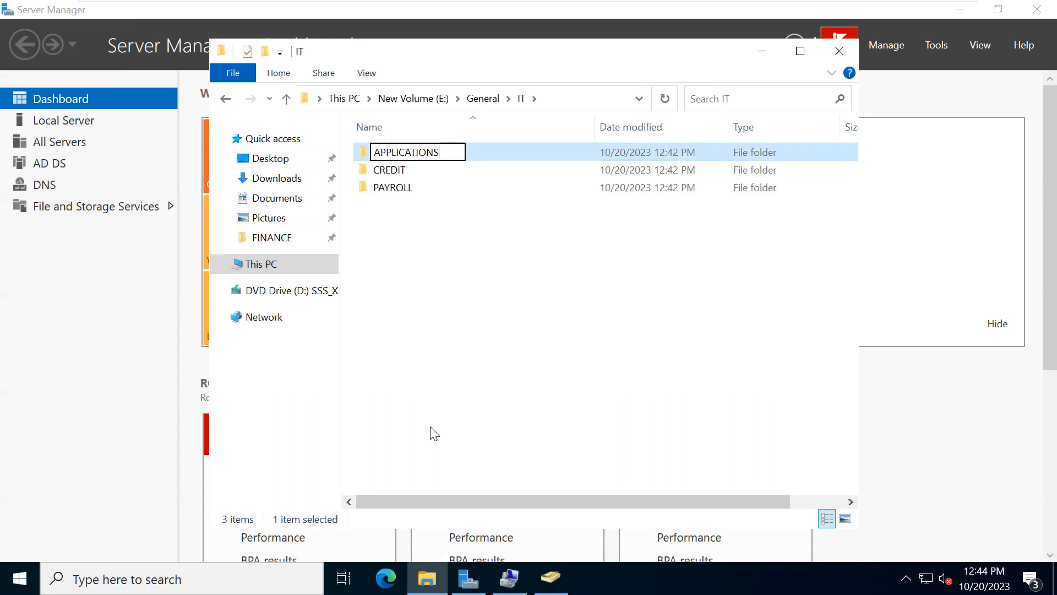
- Rename the PAYROLL folder in IT to SYSTEMS
{"action": "right_click", "coordinate": [377, 182]}
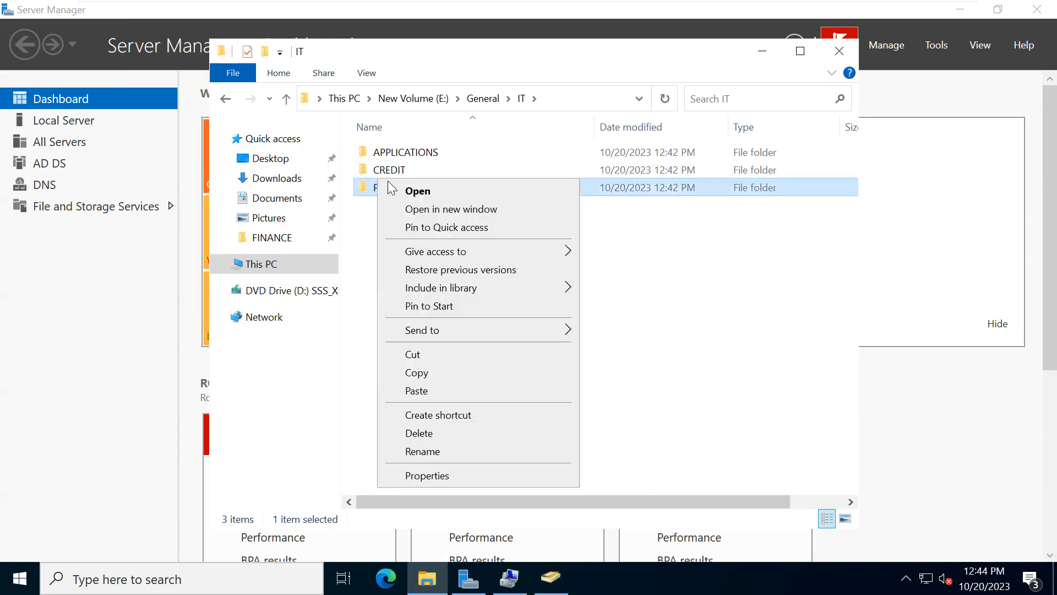
{"action": "left_click", "coordinate": [432, 457]}
{"action": "type", "text": "SYSTEMS"}
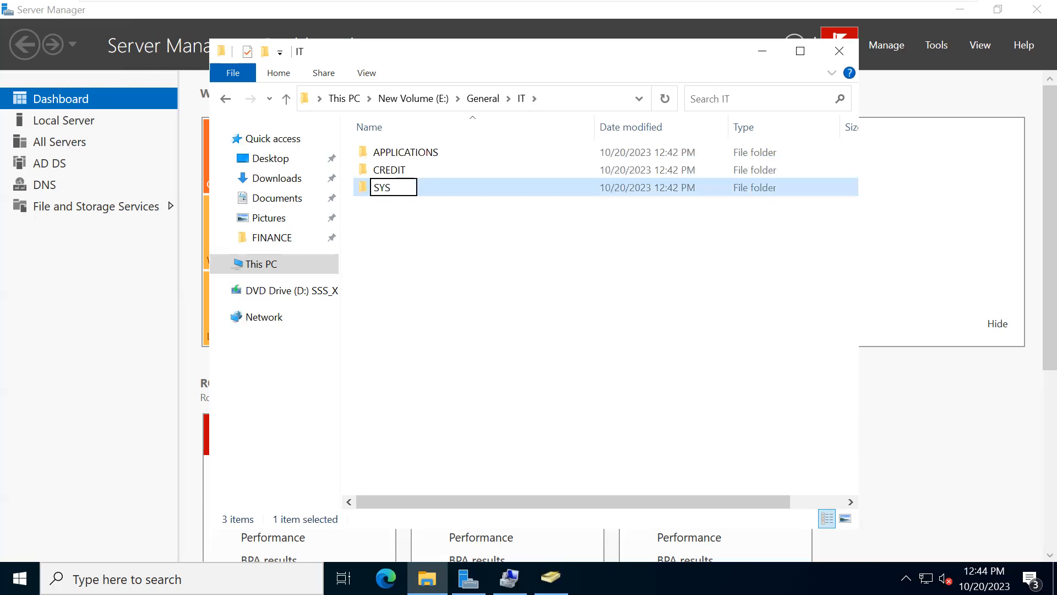
- Rename the CREDIT folder in IT to CYBER
{"action": "left_click", "coordinate": [382, 172]}
{"action": "right_click", "coordinate": [383, 172]}
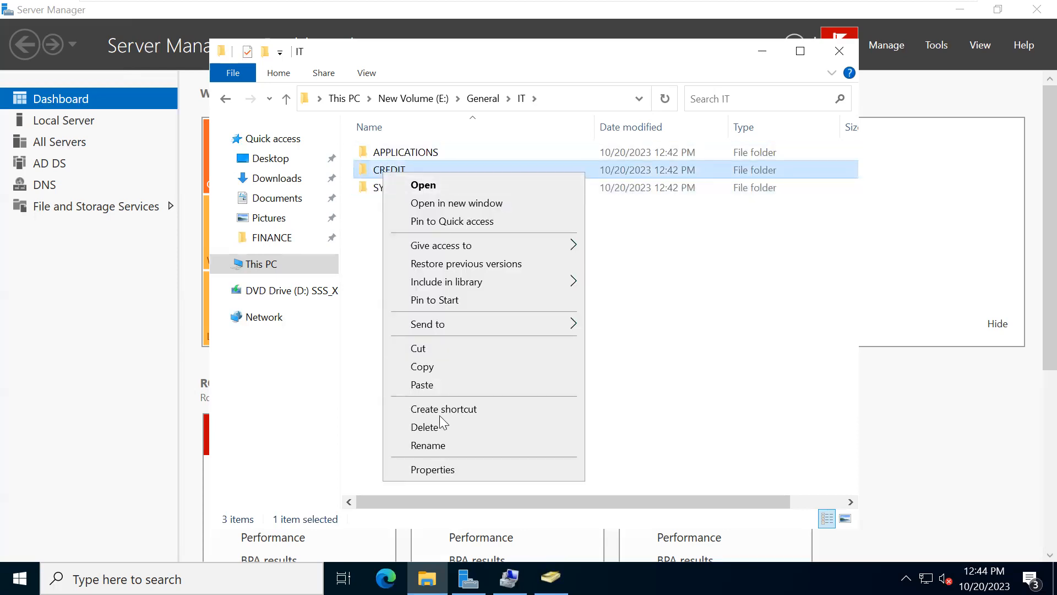
{"action": "left_click", "coordinate": [433, 445]}
{"action": "type", "text": "CYBER"}
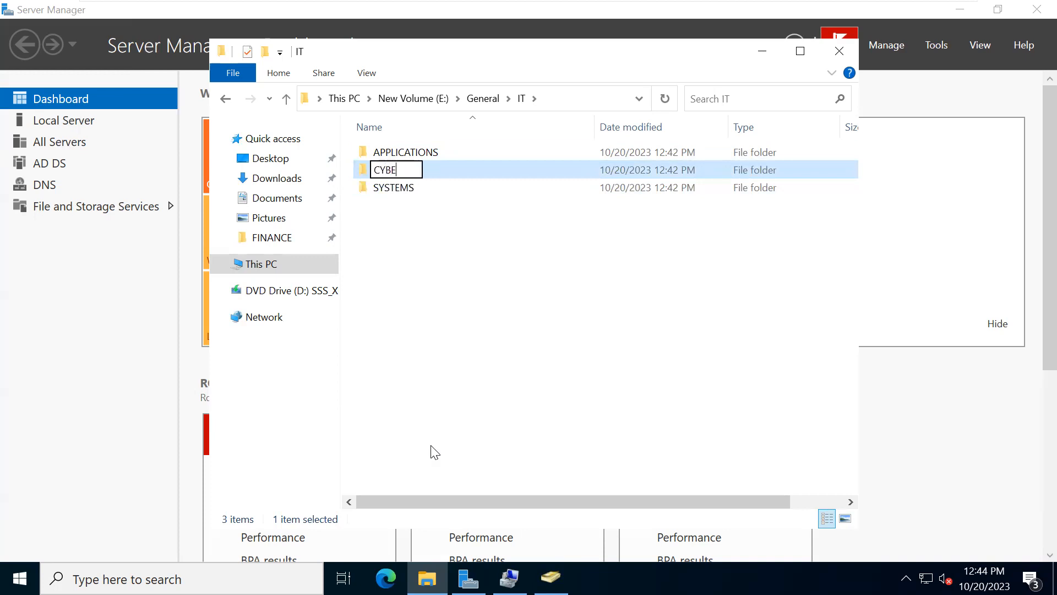
- Create a new folder named DATABASE inside the IT folder
{"action": "right_click", "coordinate": [447, 315]}
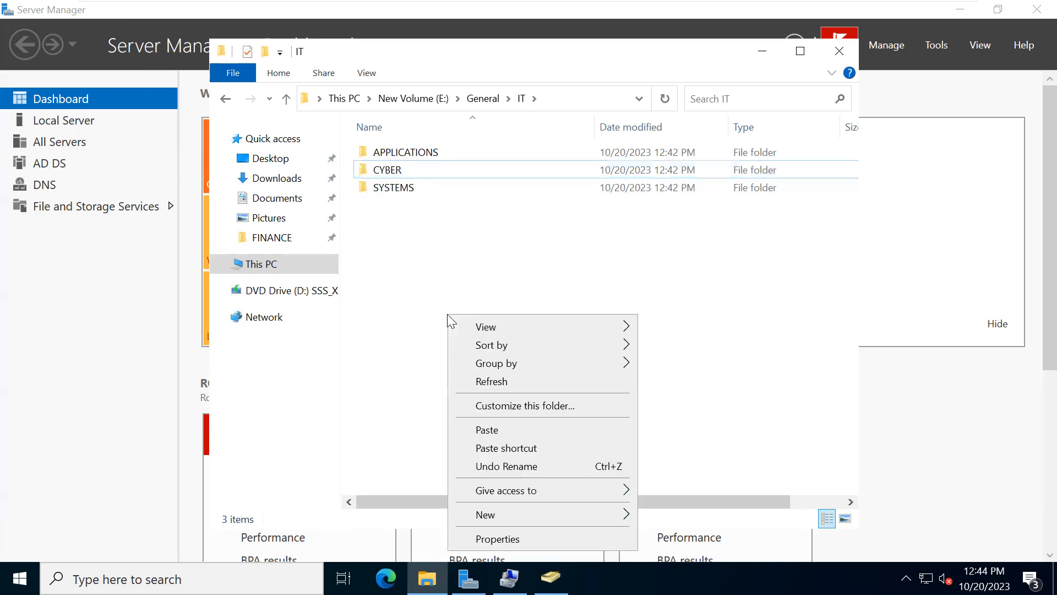
{"action": "mouse_move", "coordinate": [514, 516]}
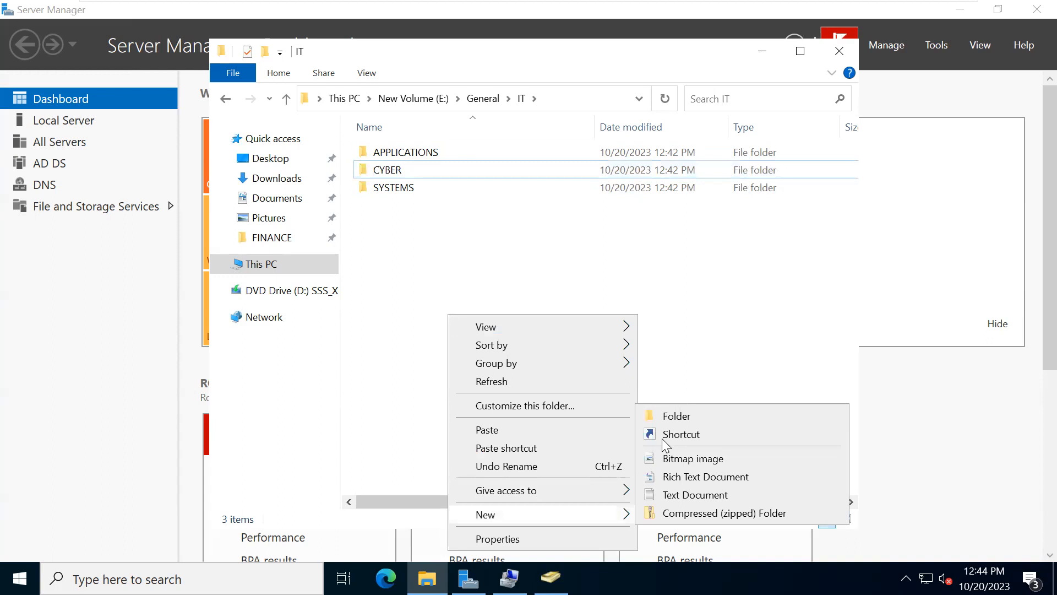
{"action": "left_click", "coordinate": [680, 417]}
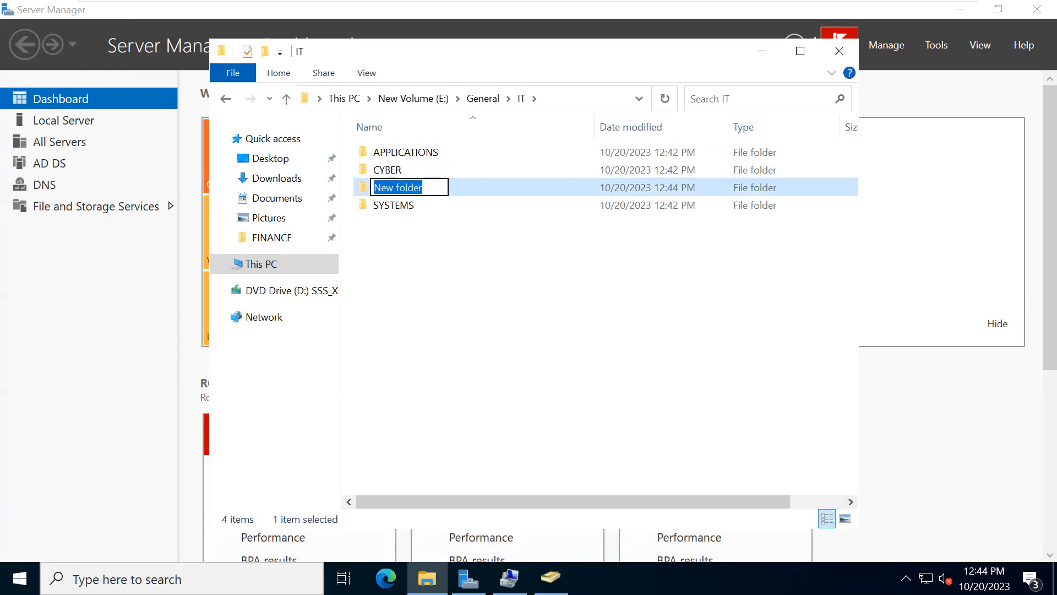
{"action": "type", "text": "DAR"}
{"action": "key", "text": "BackSpace"}
{"action": "type", "text": "TABASE"}
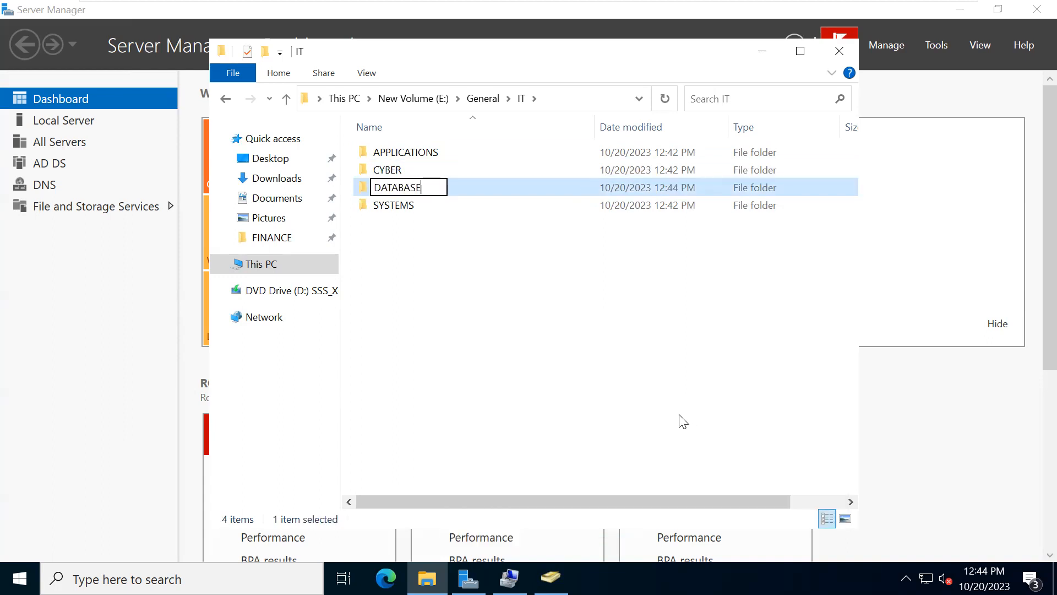
{"action": "left_click", "coordinate": [529, 314]}
- Paste the copied ACCOUNTS, CREDIT and PAYROLL folders into the MARKETING folder under General
{"action": "left_click", "coordinate": [225, 99]}
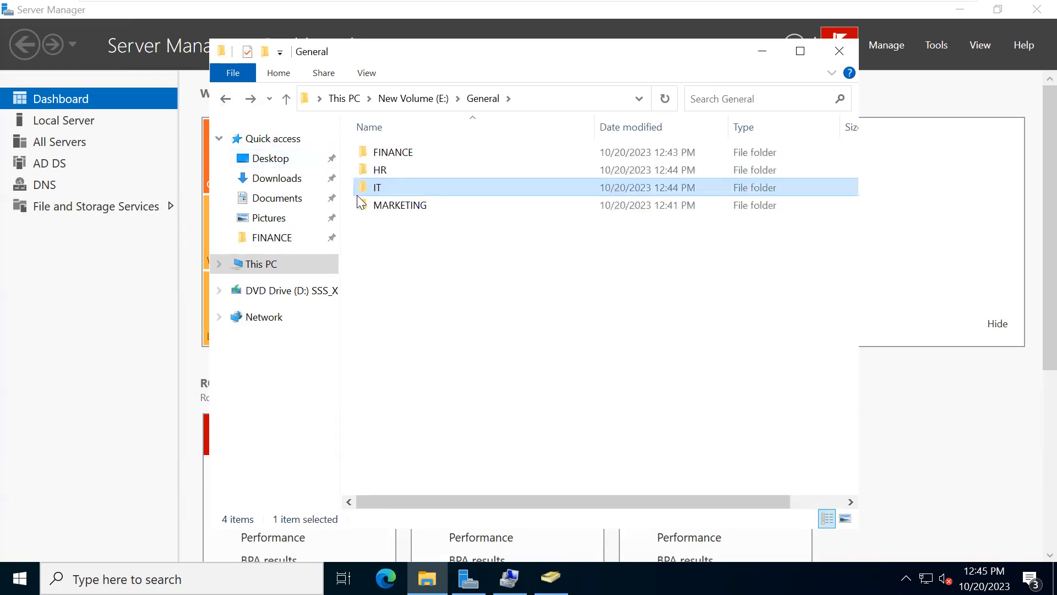
{"action": "double_click", "coordinate": [392, 206]}
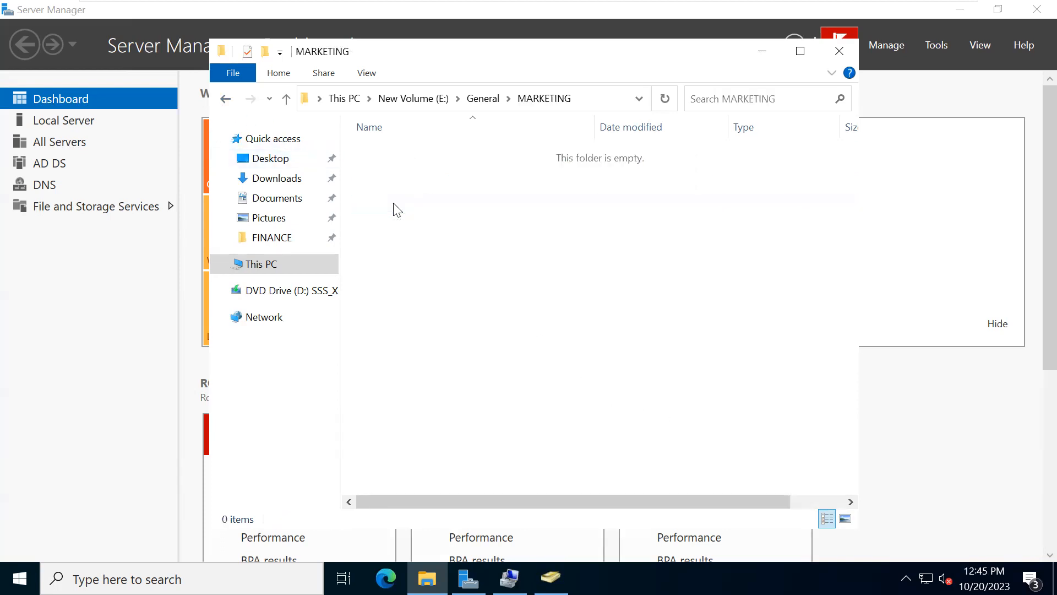
{"action": "key", "text": "ctrl+v"}
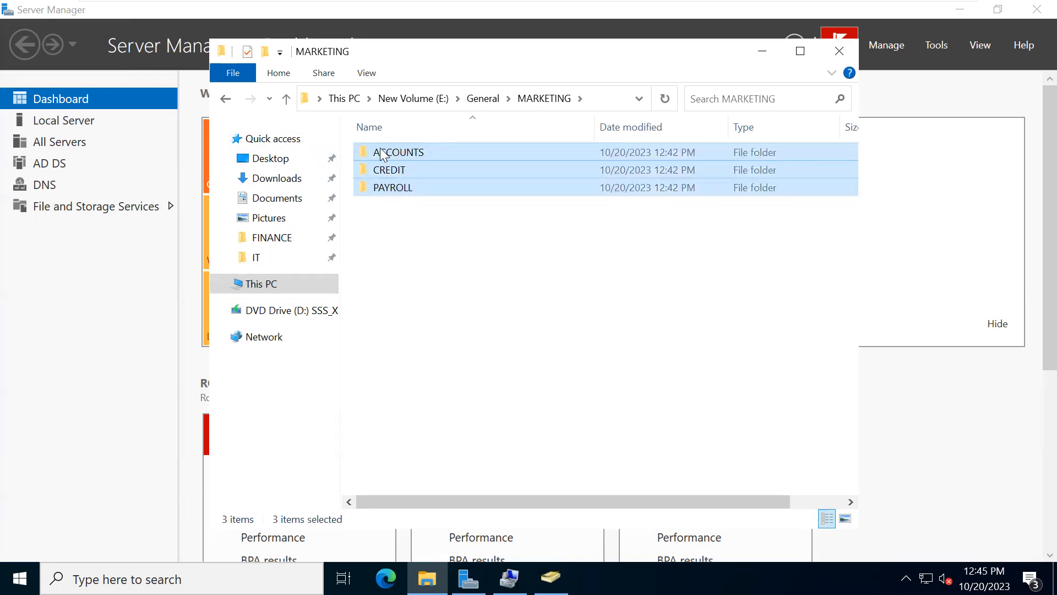
- Rename the ACCOUNTS folder in MARKETING to SALES
{"action": "right_click", "coordinate": [384, 154]}
{"action": "left_click", "coordinate": [379, 347]}
{"action": "left_click", "coordinate": [383, 351]}
{"action": "right_click", "coordinate": [384, 158]}
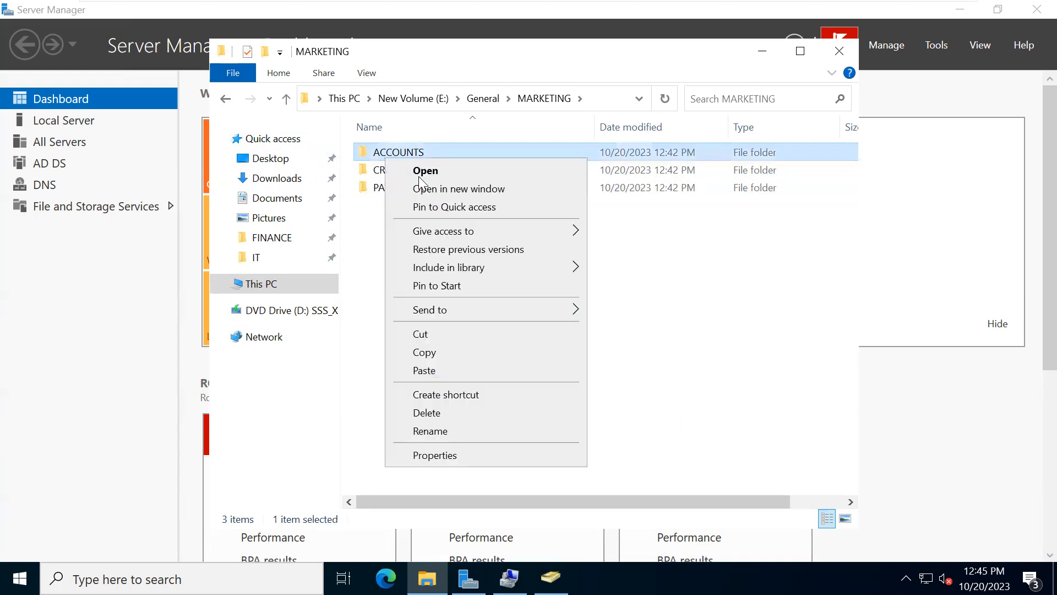
{"action": "left_click", "coordinate": [439, 432]}
{"action": "type", "text": "SALES"}
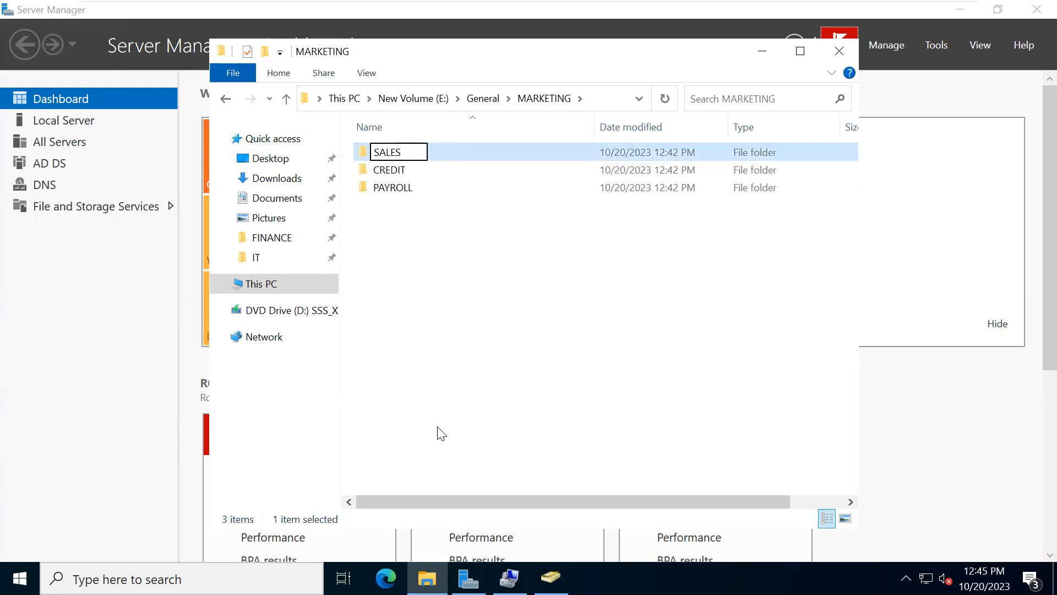
{"action": "key", "text": "Return"}
{"action": "left_click", "coordinate": [395, 288]}
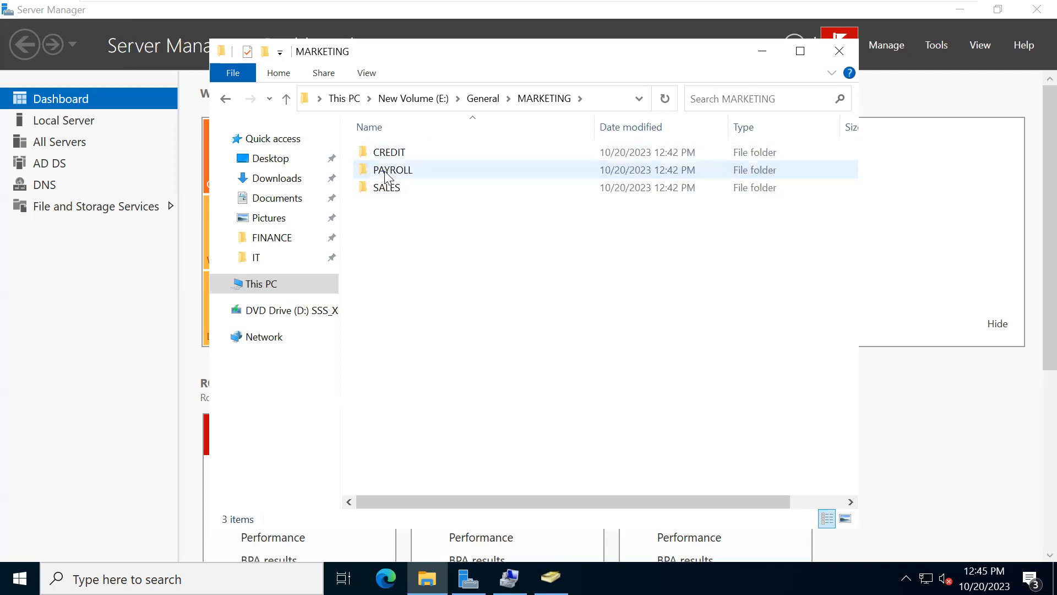
{"action": "left_click", "coordinate": [385, 172]}
{"action": "right_click", "coordinate": [385, 172]}
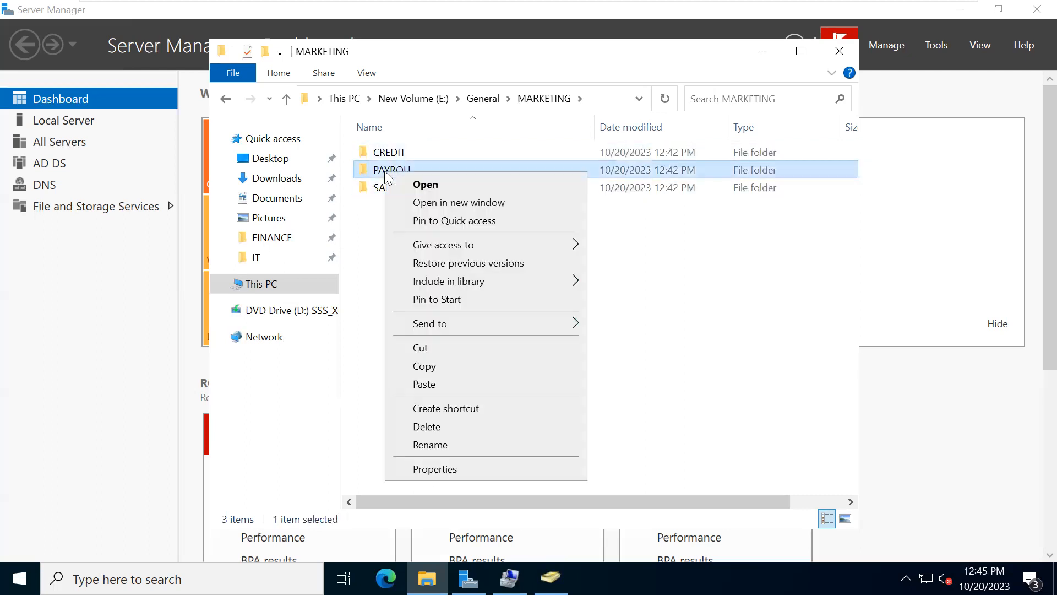
{"action": "left_click", "coordinate": [428, 446]}
- Check the MARKETING role groups in Active Directory Users and Computers, and rename the PAYROLL folder in MARKETING to RND
{"action": "key", "text": "alt+Tab"}
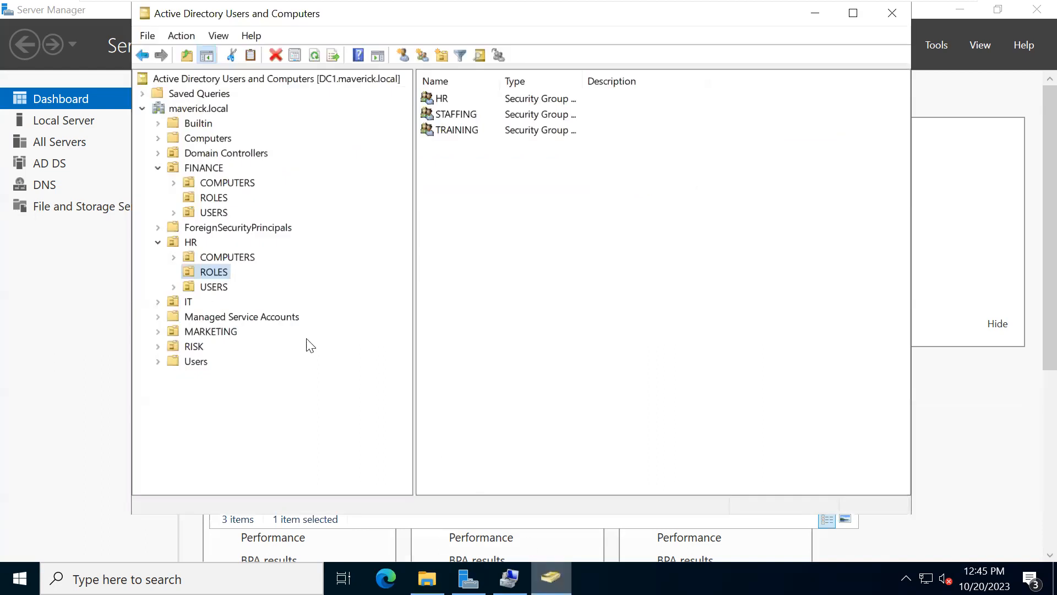
{"action": "double_click", "coordinate": [188, 331]}
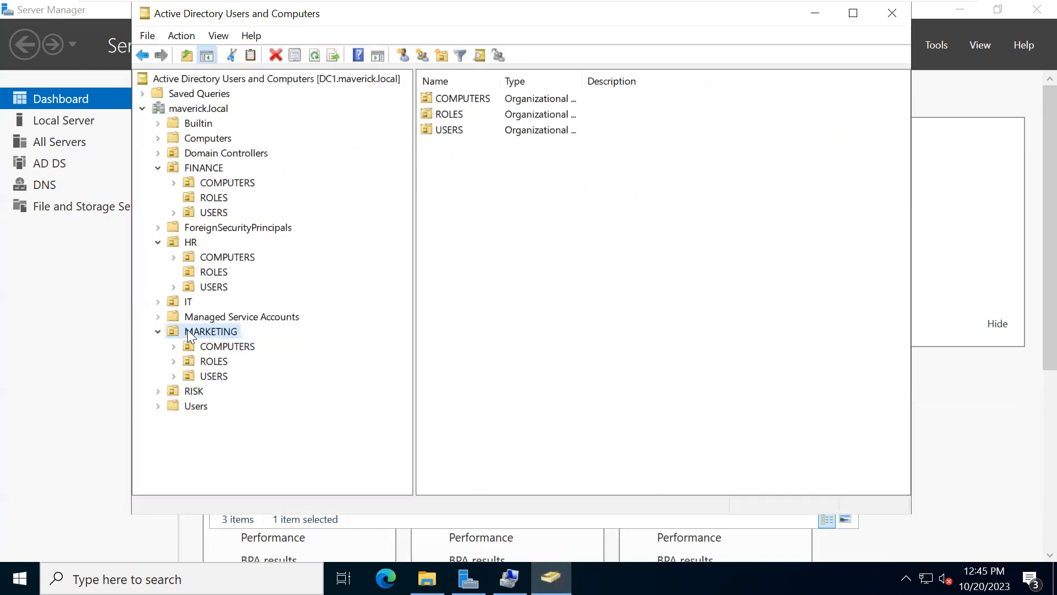
{"action": "left_click", "coordinate": [201, 362]}
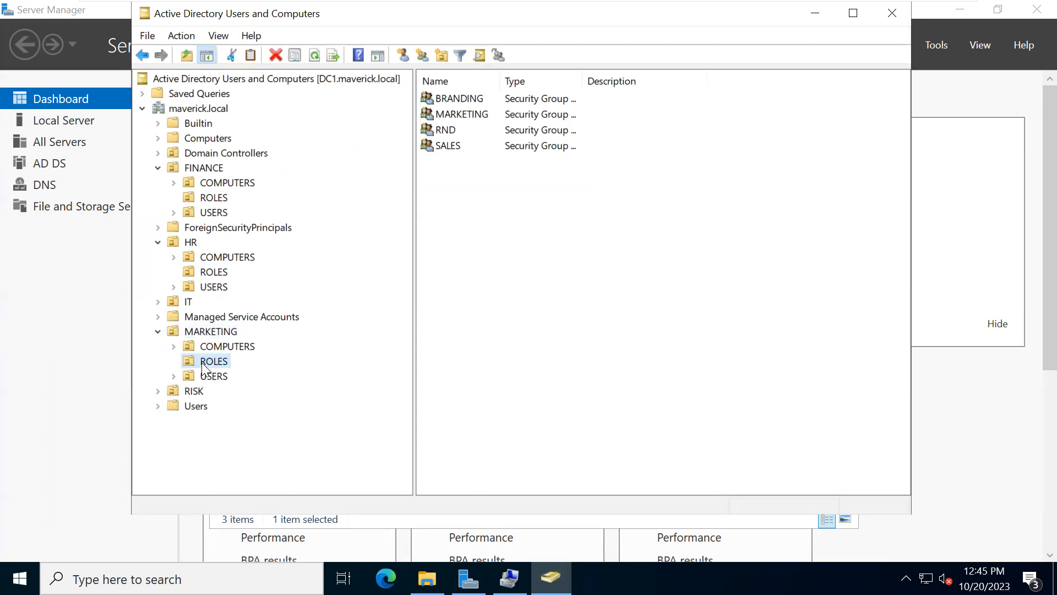
{"action": "left_click", "coordinate": [800, 13]}
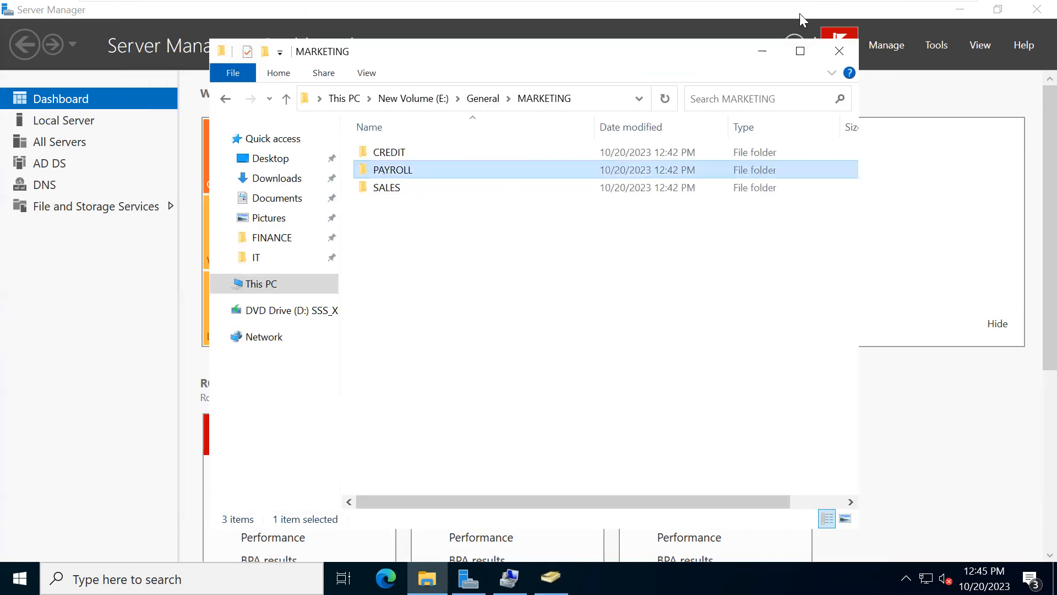
{"action": "right_click", "coordinate": [375, 172]}
{"action": "left_click", "coordinate": [409, 445]}
{"action": "type", "text": "RND"}
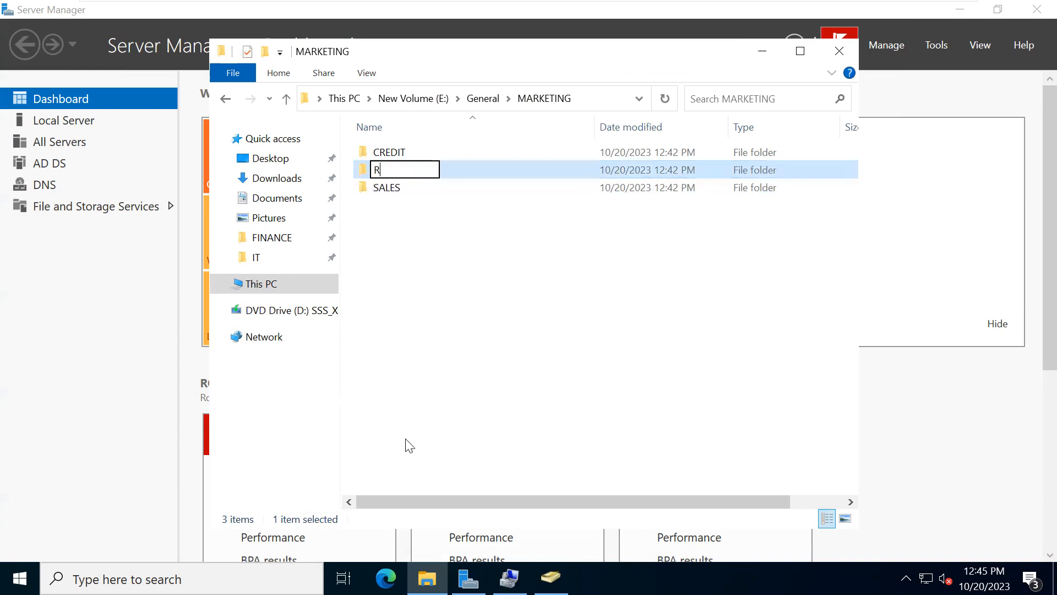
{"action": "left_click", "coordinate": [420, 400]}
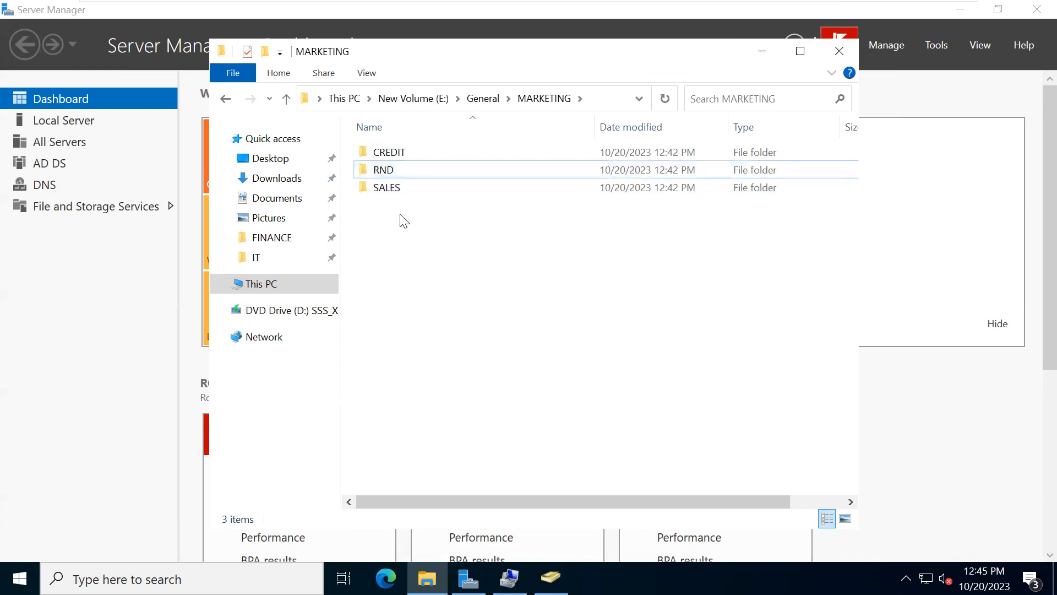
- Rename the CREDIT folder in MARKETING to BRANDING
{"action": "right_click", "coordinate": [390, 157]}
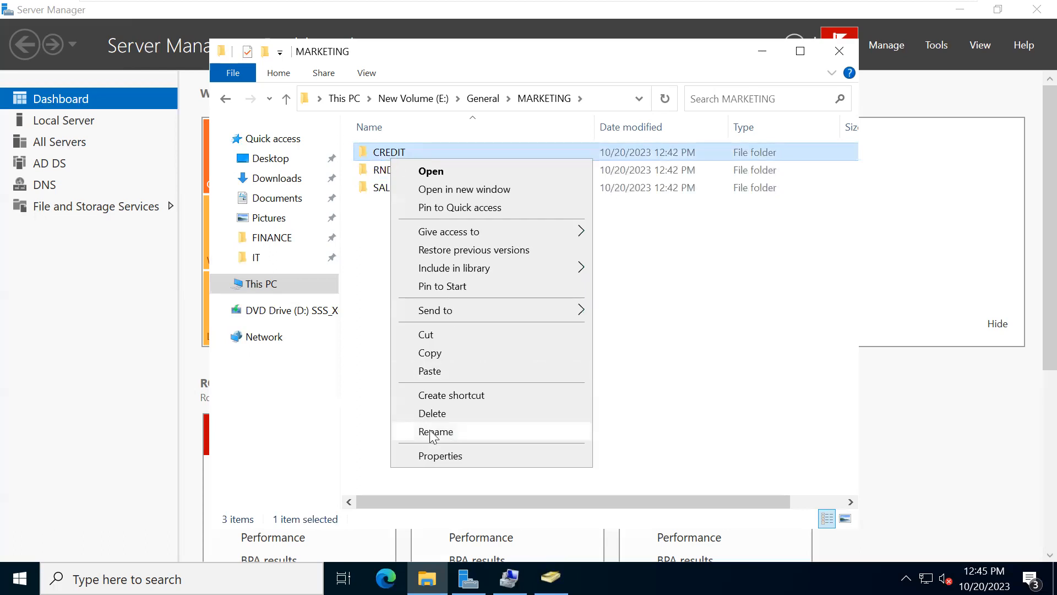
{"action": "left_click", "coordinate": [430, 432]}
{"action": "type", "text": "BRANDING"}
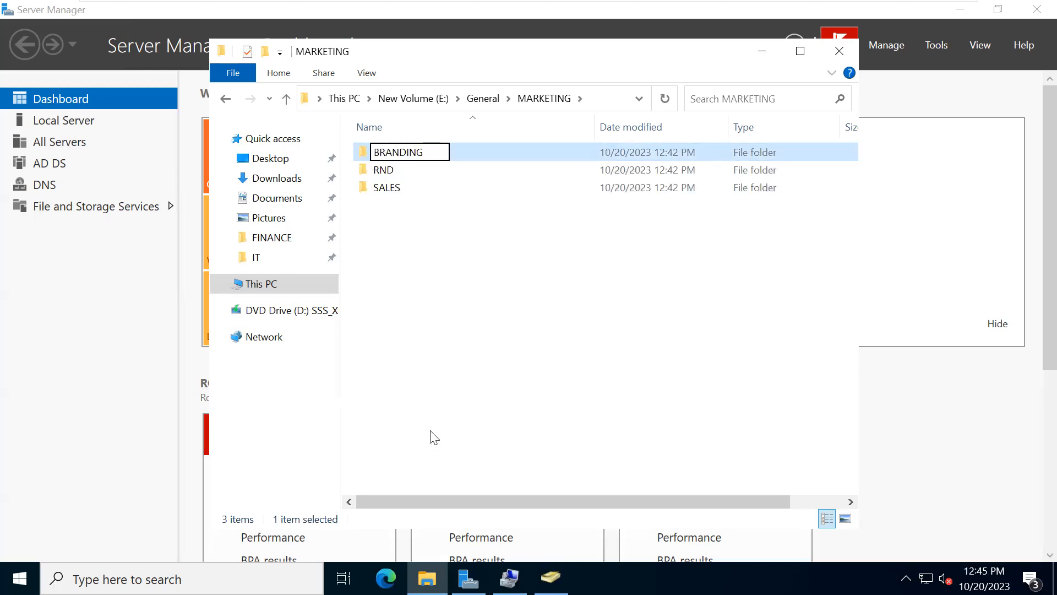
{"action": "key", "text": "Return"}
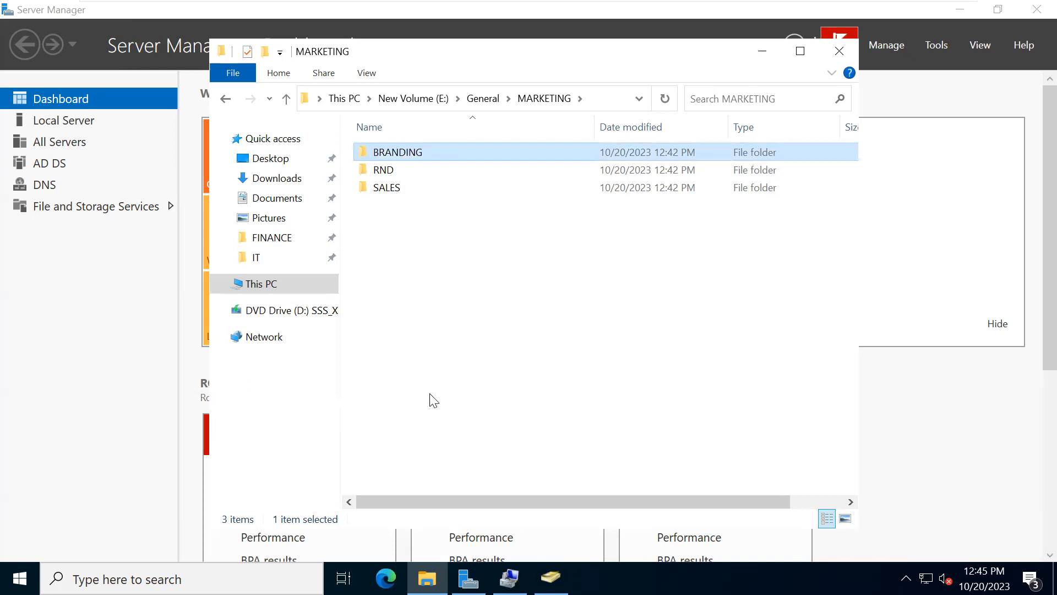
{"action": "left_click", "coordinate": [438, 397]}
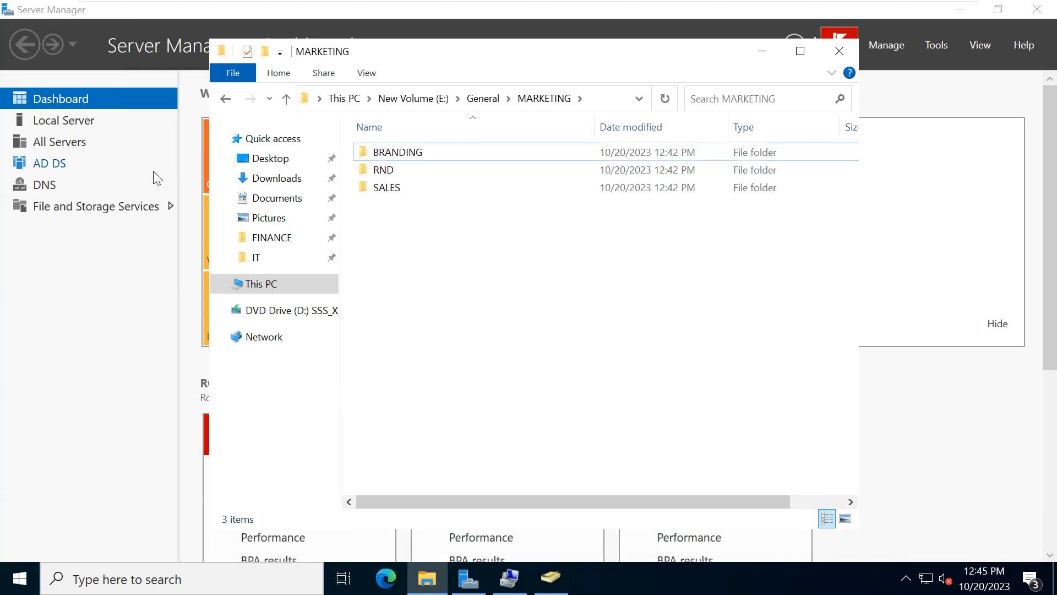
- Enable sharing of the General folder on E: in its advanced sharing settings, using the share name General
{"action": "left_click", "coordinate": [224, 99]}
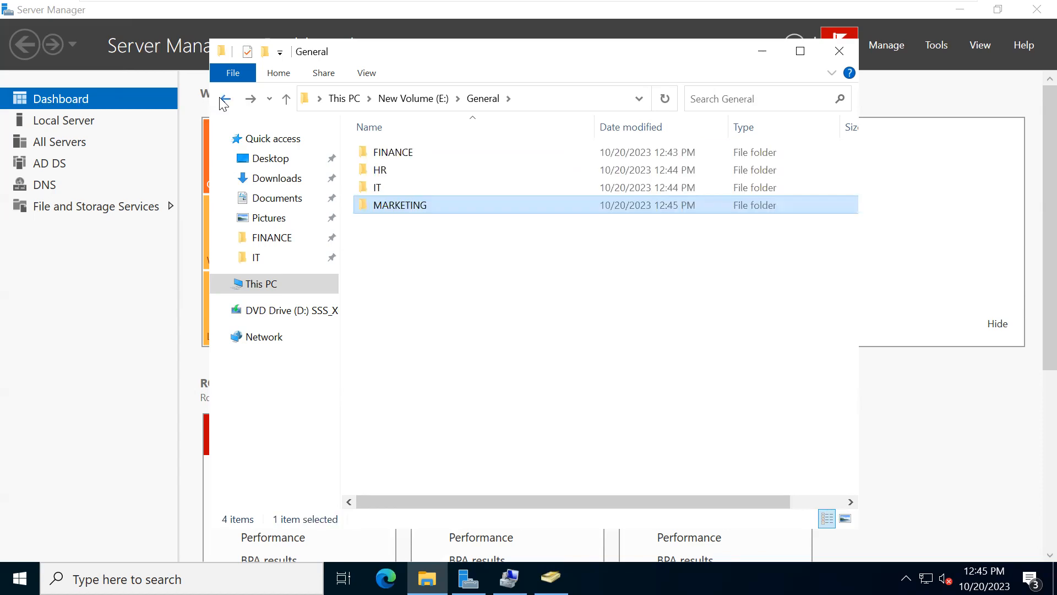
{"action": "left_click", "coordinate": [225, 99]}
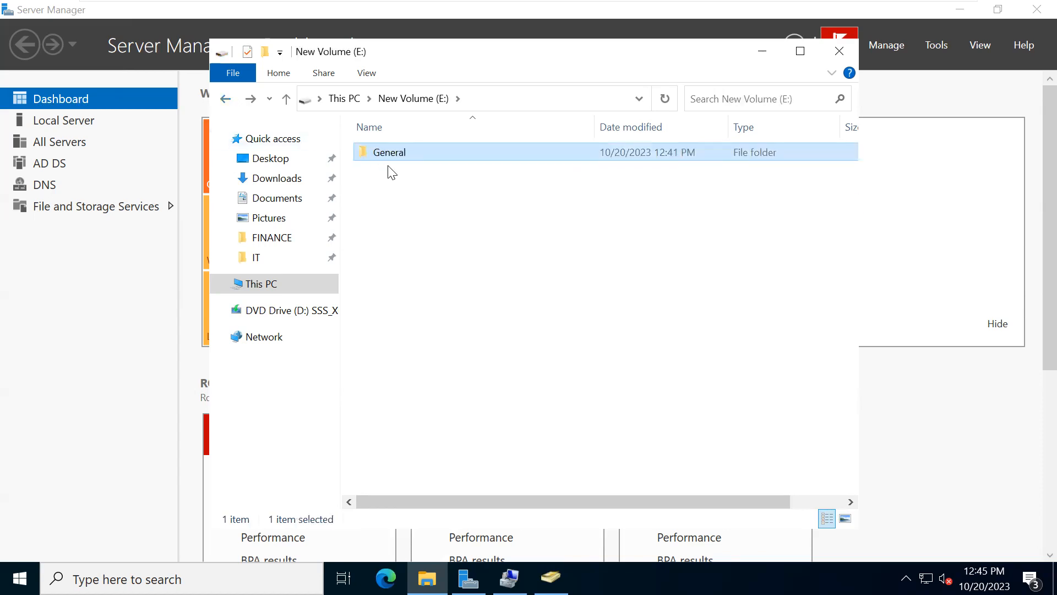
{"action": "mouse_move", "coordinate": [389, 159]}
{"action": "right_click", "coordinate": [384, 159]}
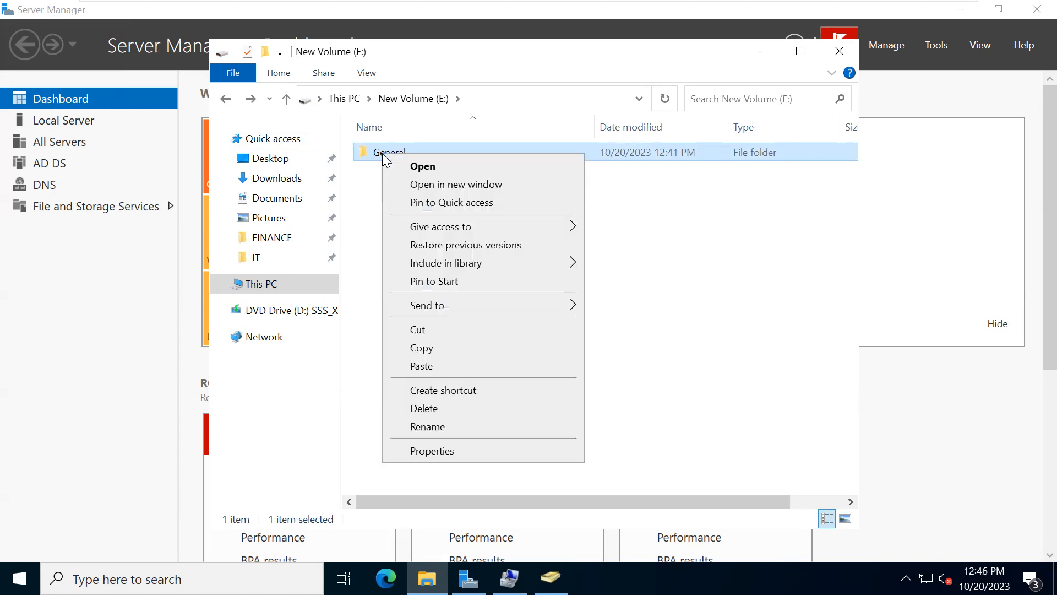
{"action": "left_click", "coordinate": [421, 455]}
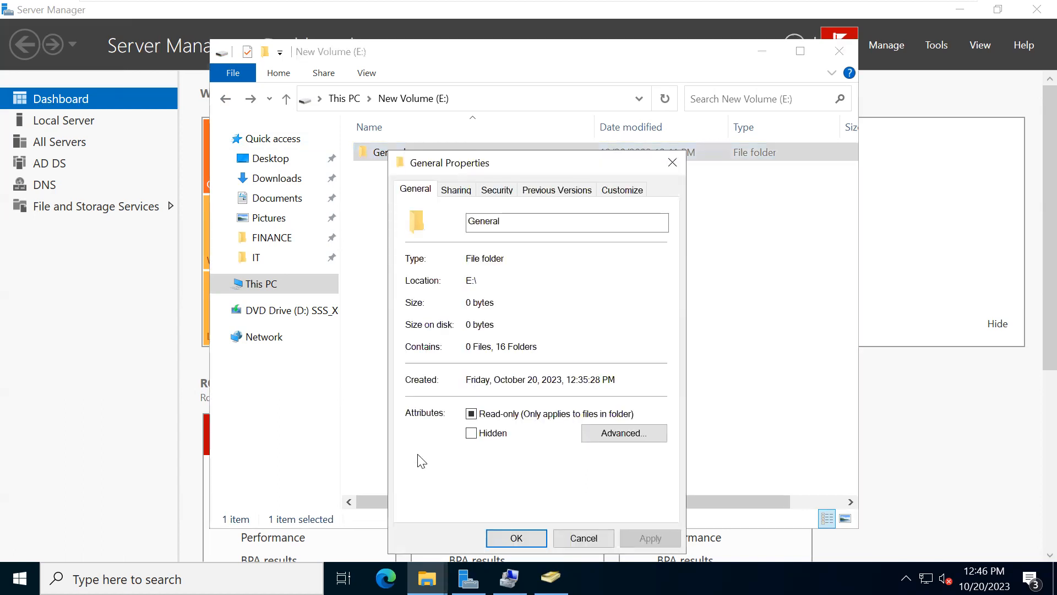
{"action": "left_click", "coordinate": [456, 190]}
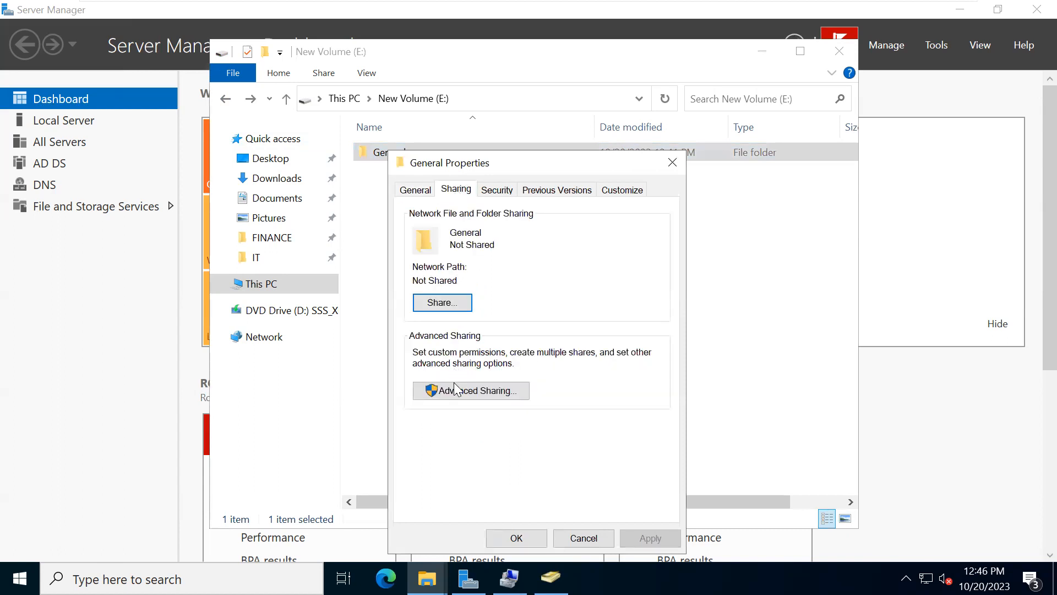
{"action": "left_click", "coordinate": [454, 392]}
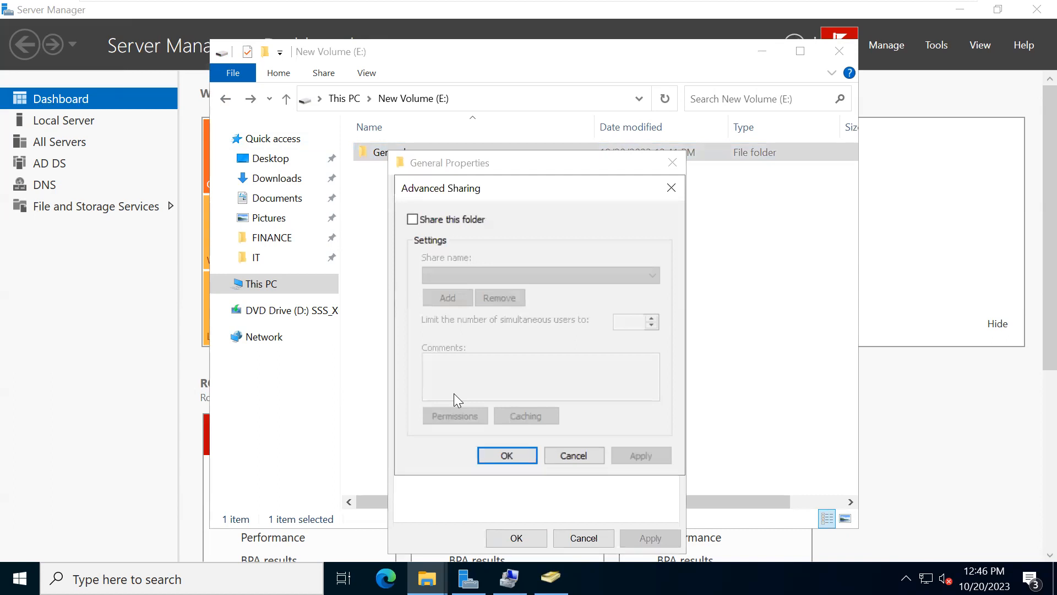
{"action": "left_click", "coordinate": [413, 220]}
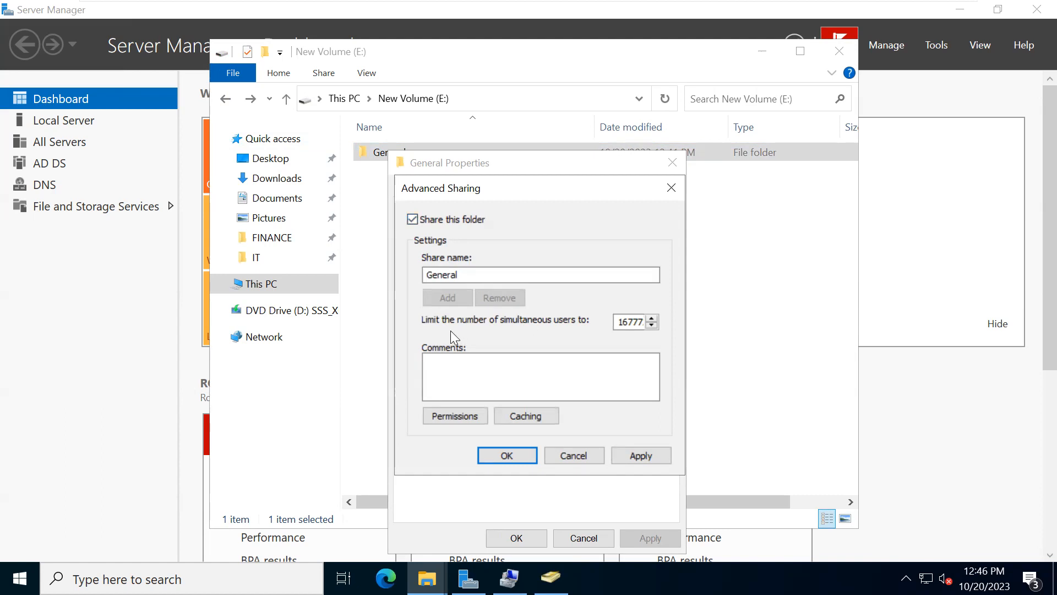
- Examine the full simultaneous-user limit and the comments field in the General folder's advanced sharing settings
{"action": "left_click", "coordinate": [633, 324]}
{"action": "key", "text": "Right"}
{"action": "key", "text": "Right"}
{"action": "key", "text": "Right"}
{"action": "key", "text": "Right"}
{"action": "key", "text": "Right"}
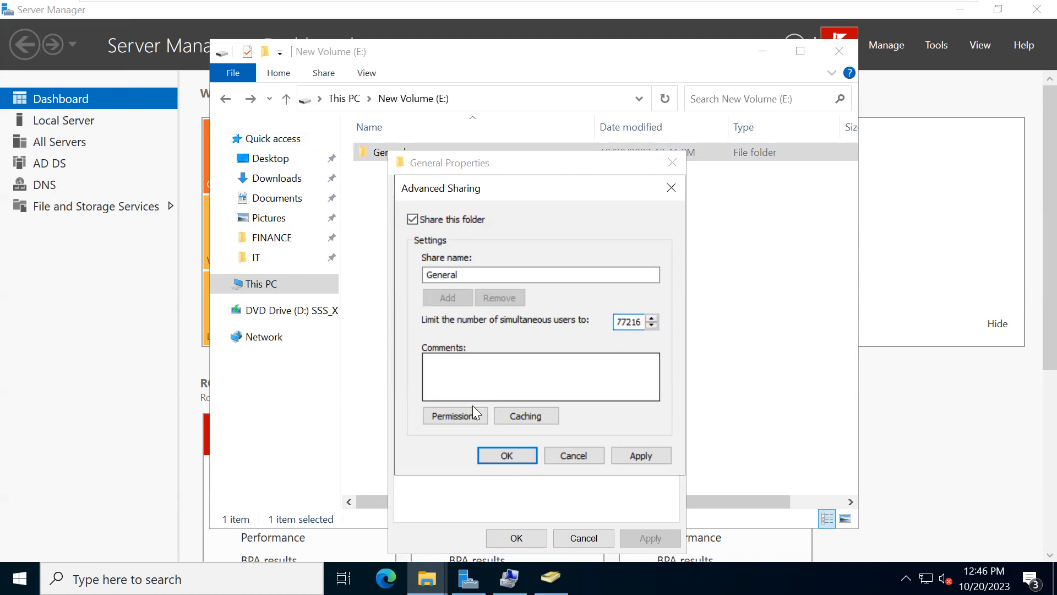
{"action": "left_click", "coordinate": [471, 373]}
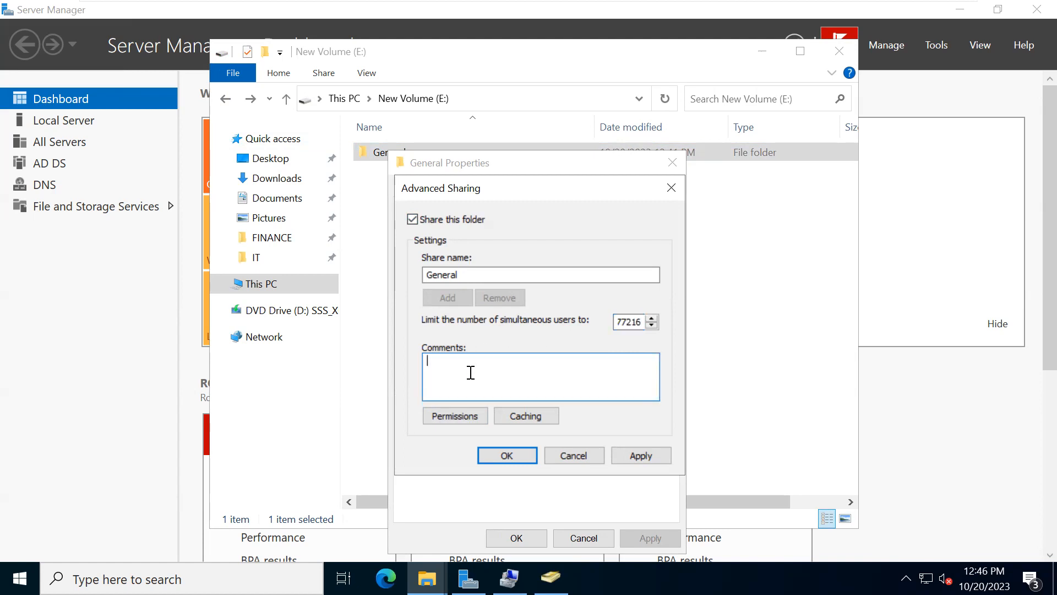
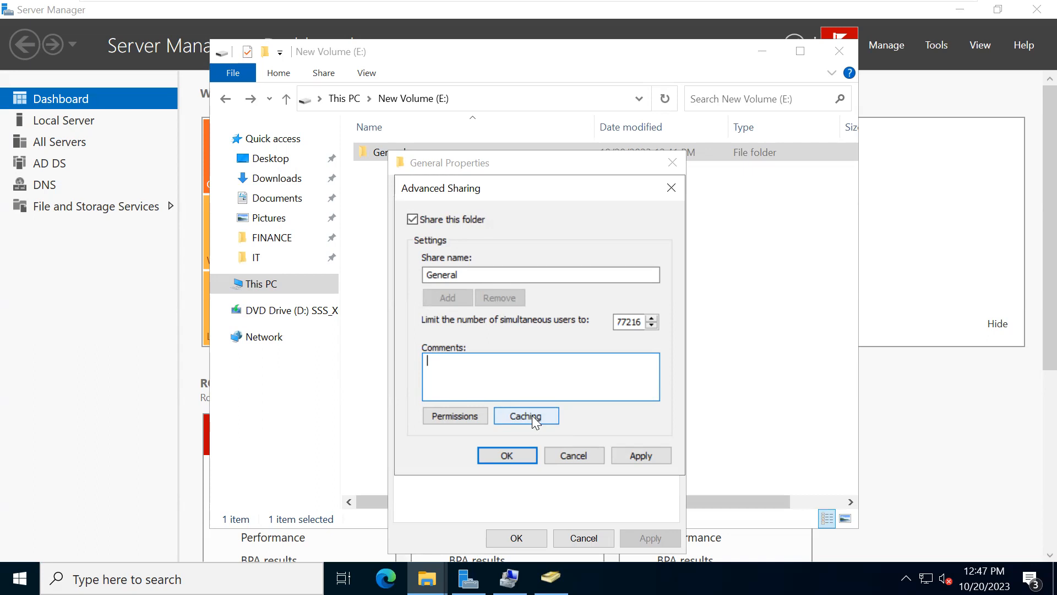
- Replace Everyone with the Authenticated Users group in the General folder's share permissions
{"action": "left_click", "coordinate": [460, 416]}
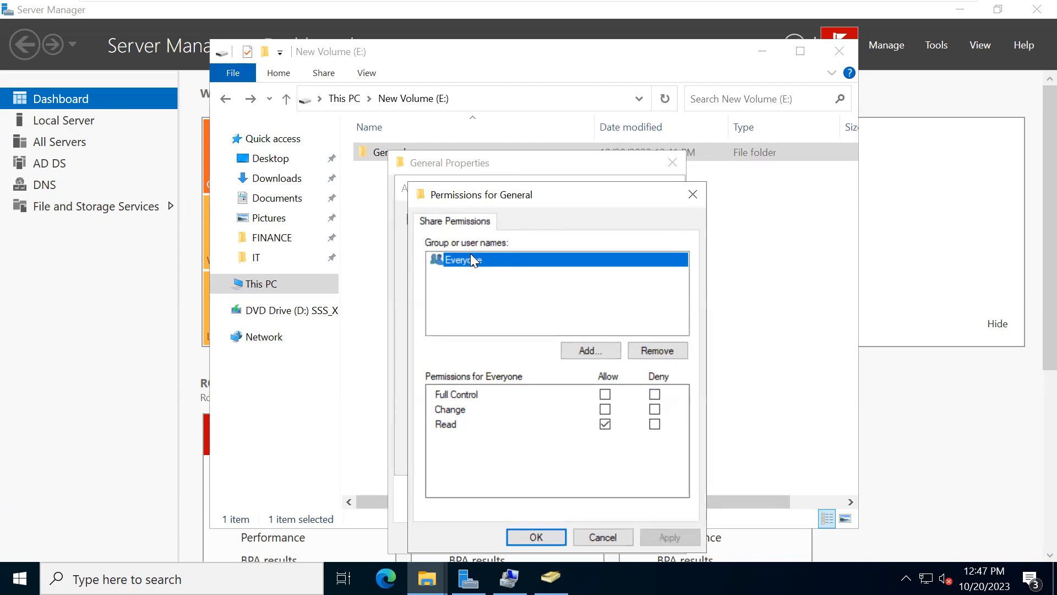
{"action": "left_click", "coordinate": [646, 348]}
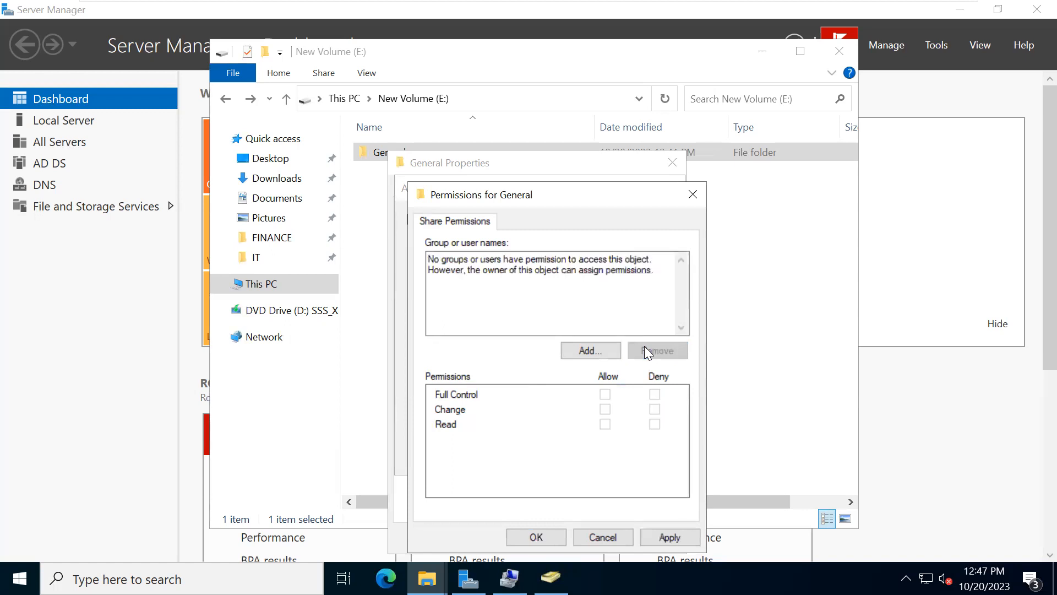
{"action": "left_click", "coordinate": [612, 351]}
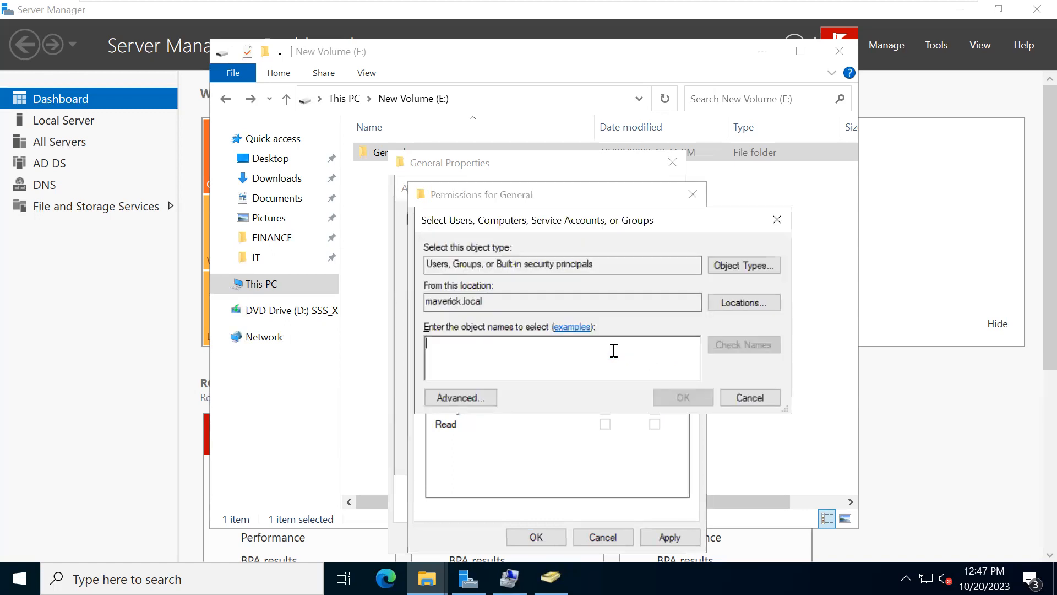
{"action": "type", "text": "Au"}
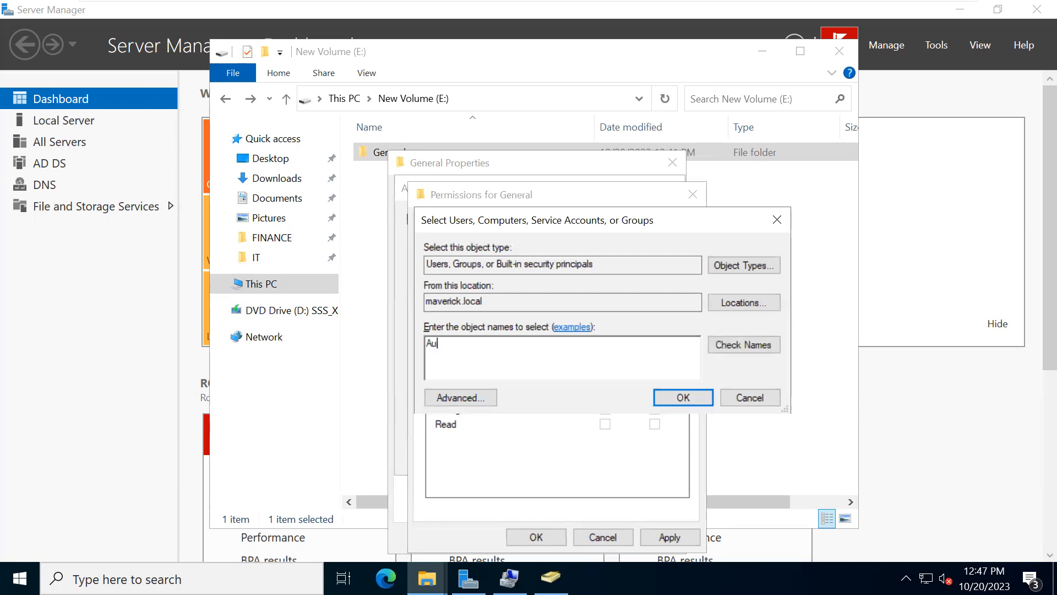
{"action": "type", "text": "thenti"}
{"action": "left_click", "coordinate": [736, 346]}
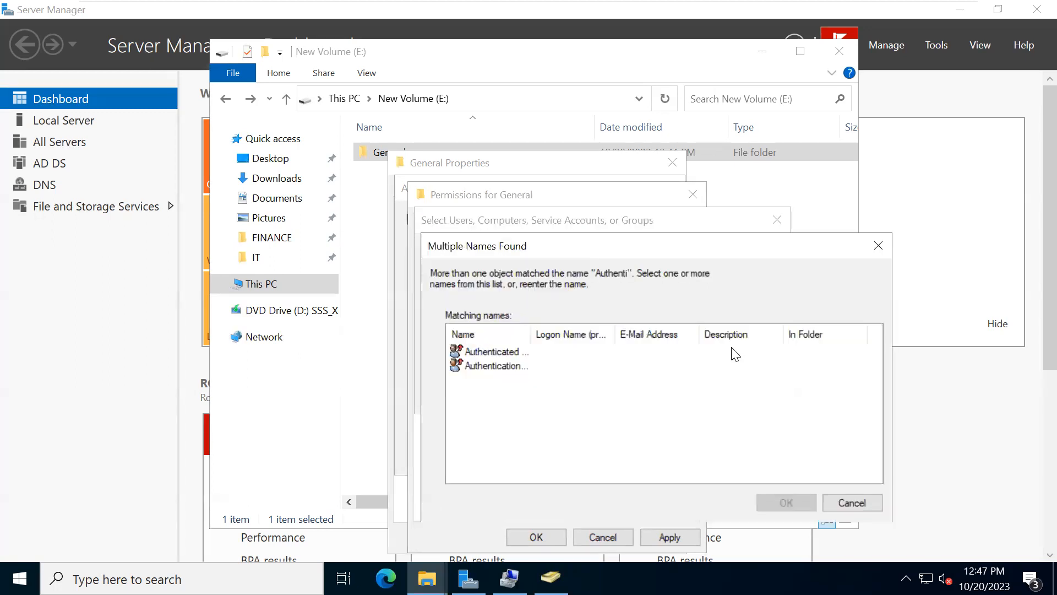
{"action": "left_click", "coordinate": [475, 353]}
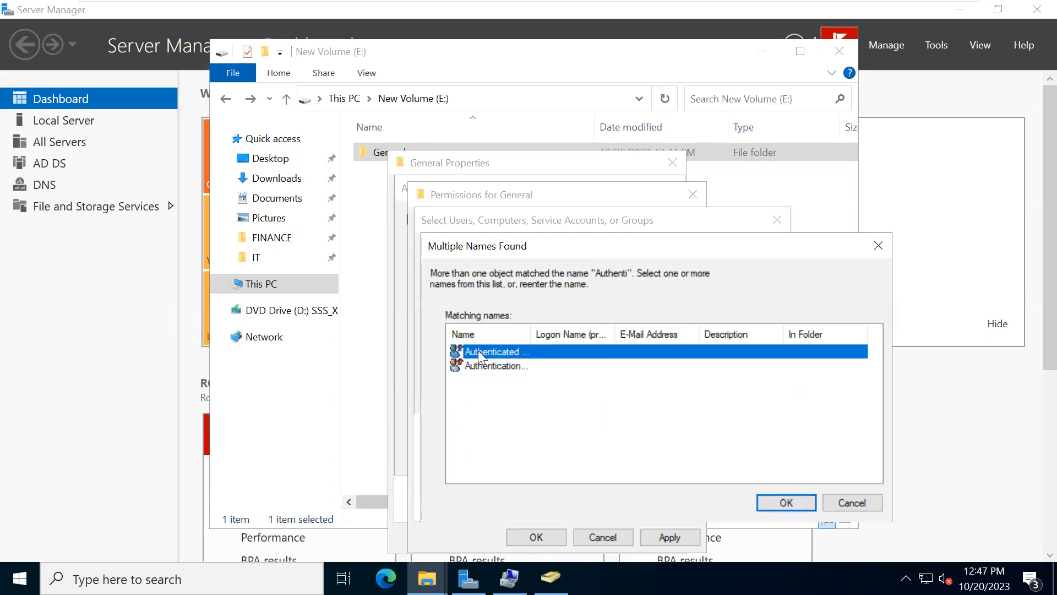
{"action": "left_click", "coordinate": [785, 503]}
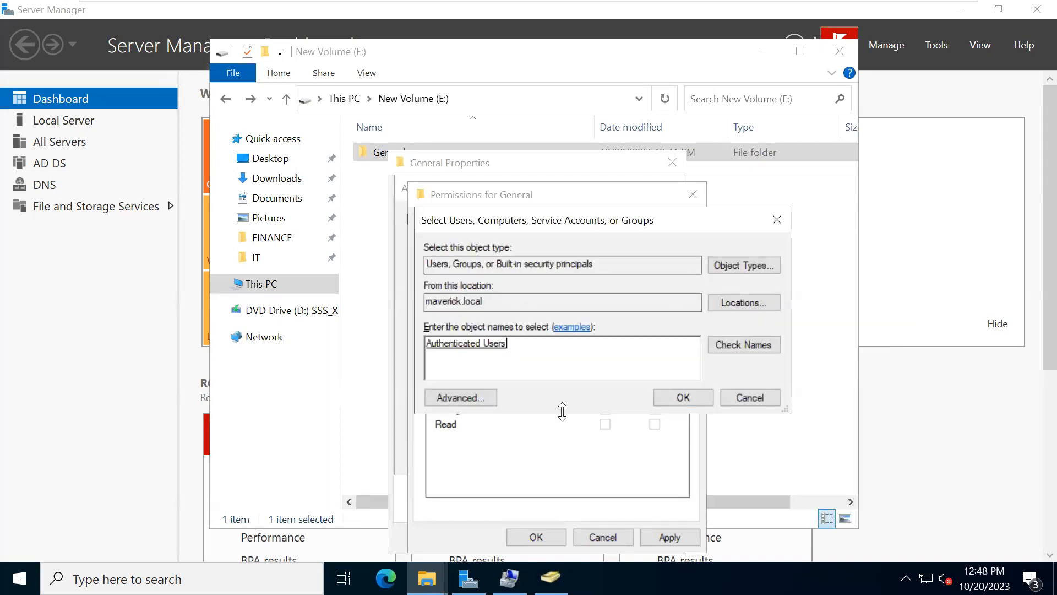
{"action": "left_click", "coordinate": [687, 397]}
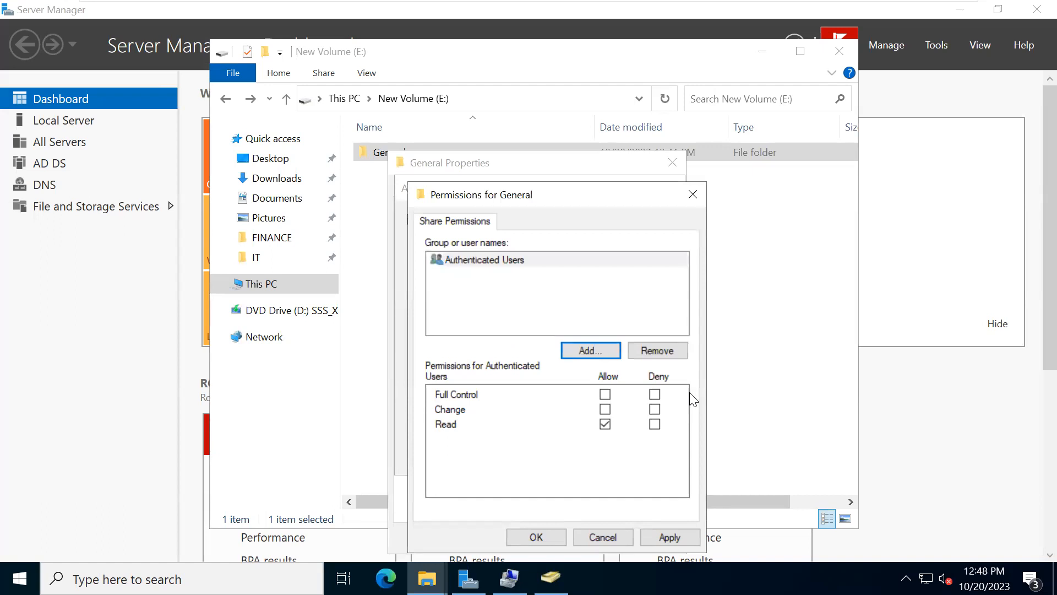
- Allow Change for Authenticated Users in the General share permissions, and apply the advanced sharing settings
{"action": "left_click", "coordinate": [605, 410]}
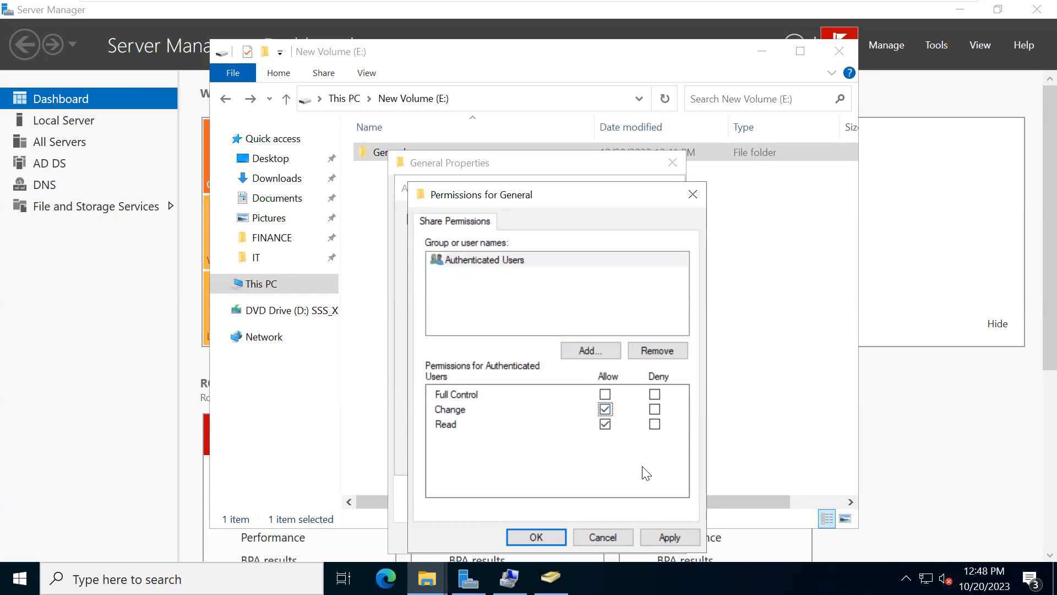
{"action": "left_click", "coordinate": [673, 539]}
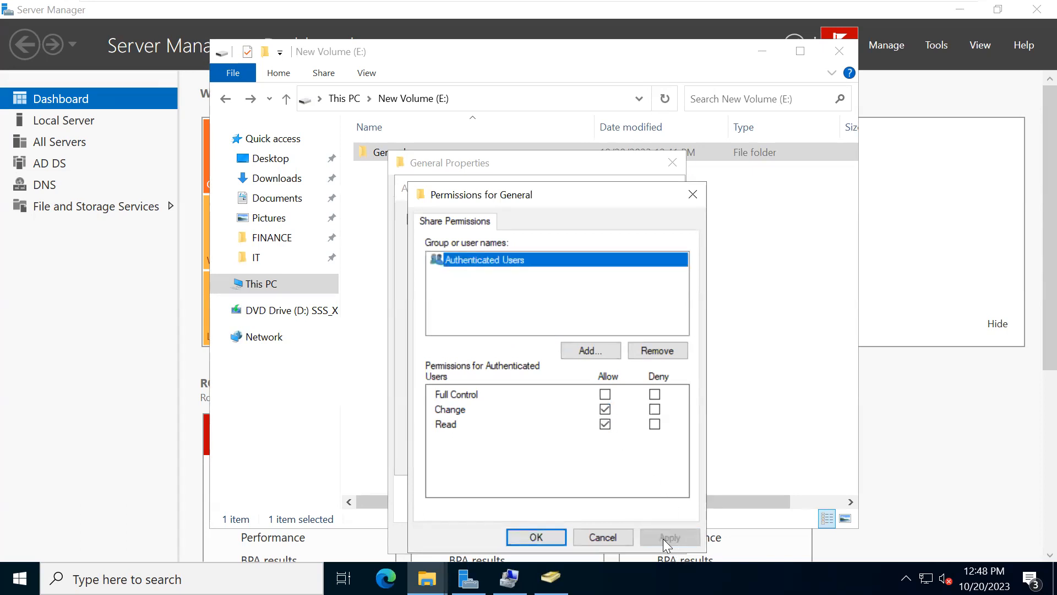
{"action": "left_click", "coordinate": [546, 534]}
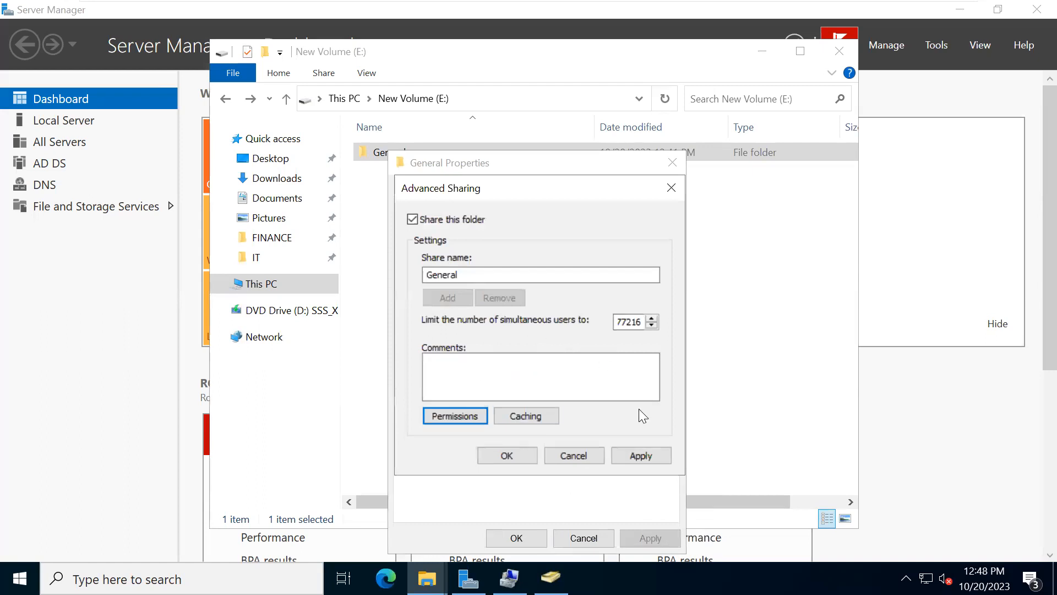
{"action": "left_click", "coordinate": [655, 458]}
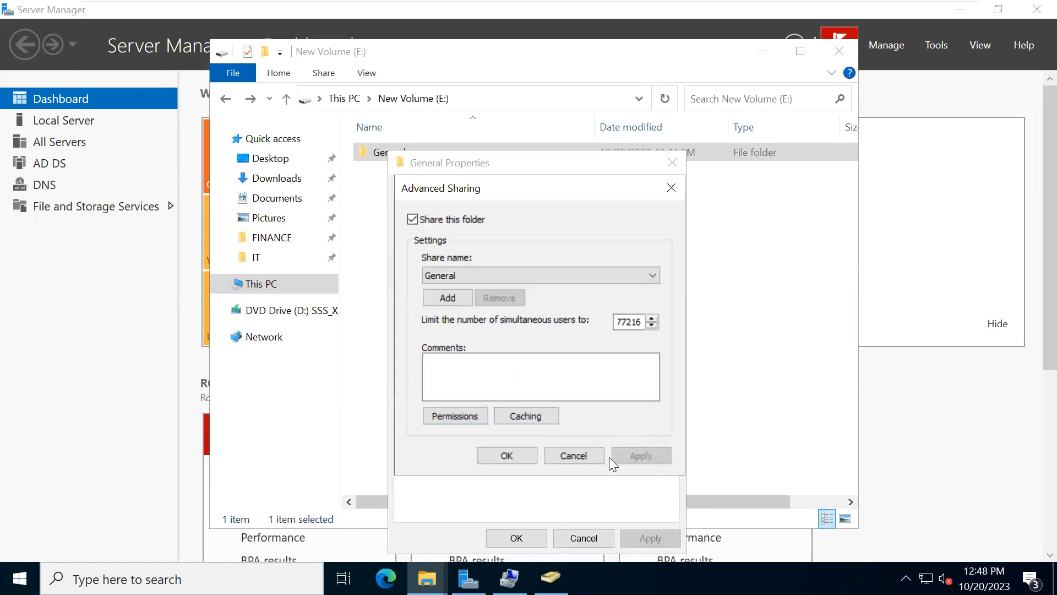
{"action": "left_click", "coordinate": [506, 456]}
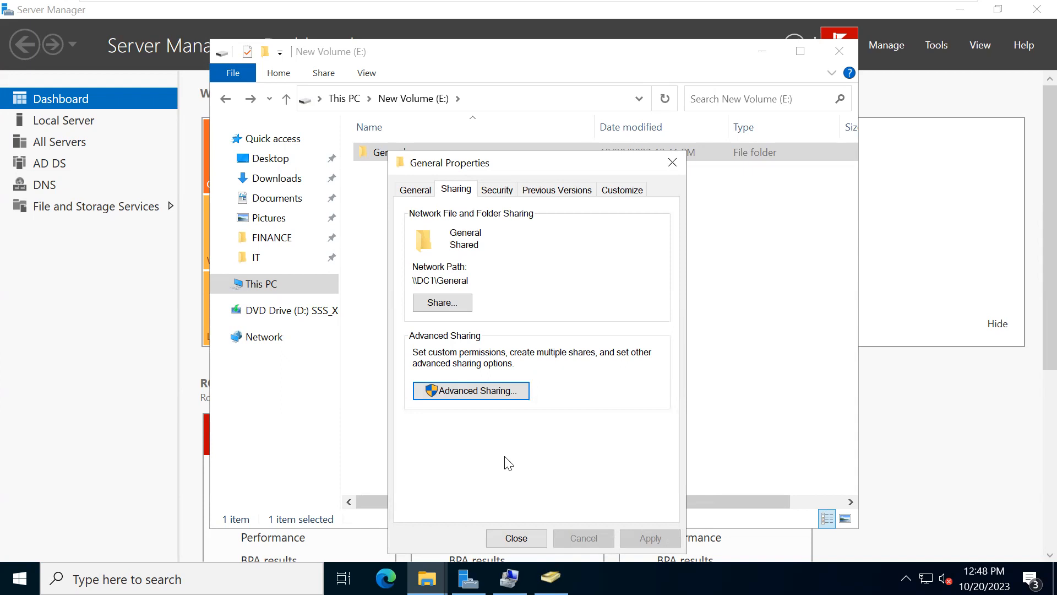
- Try to remove the Users (MAVERICK\Users) group from the General folder's security permissions
{"action": "left_click", "coordinate": [498, 191]}
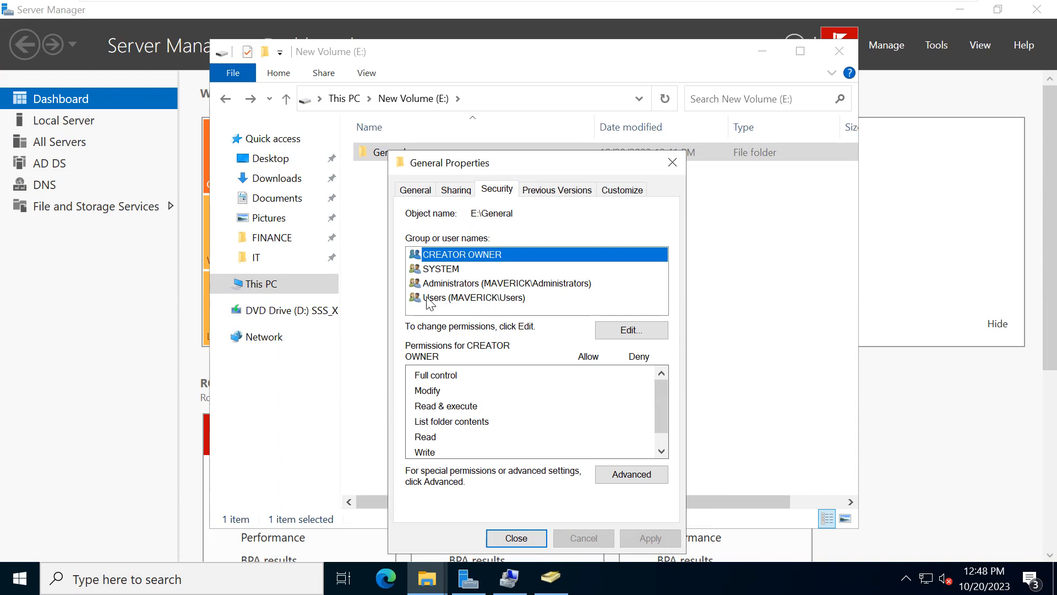
{"action": "left_click", "coordinate": [448, 299]}
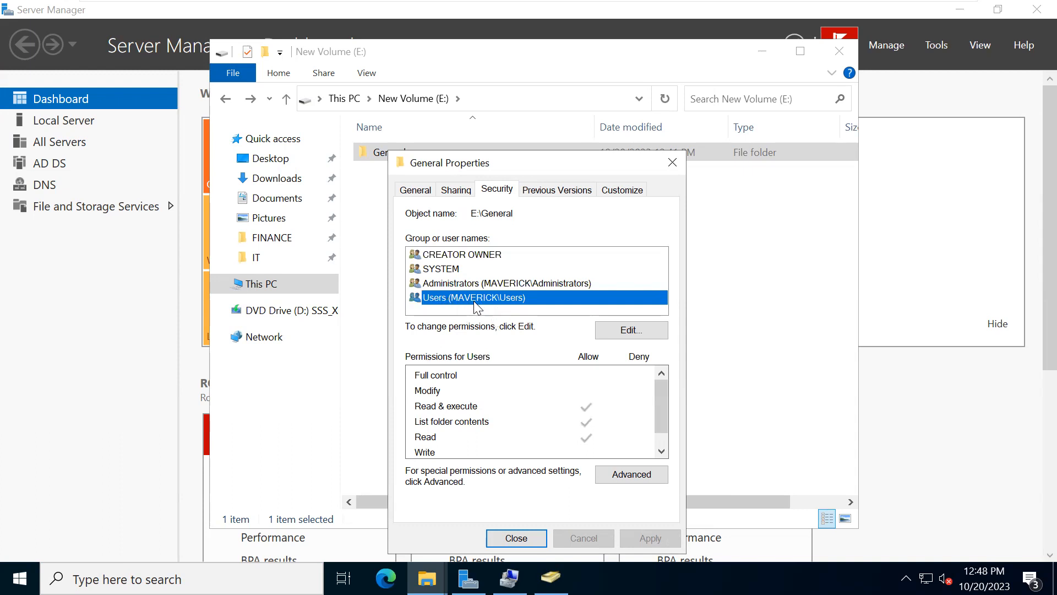
{"action": "left_click", "coordinate": [629, 330]}
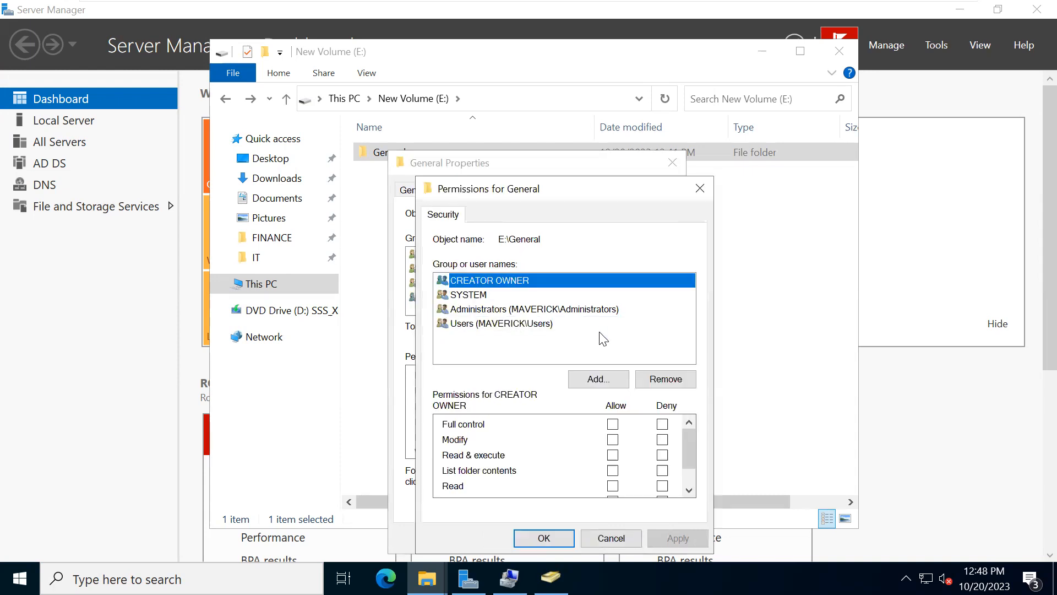
{"action": "left_click", "coordinate": [470, 325]}
{"action": "left_click", "coordinate": [655, 384]}
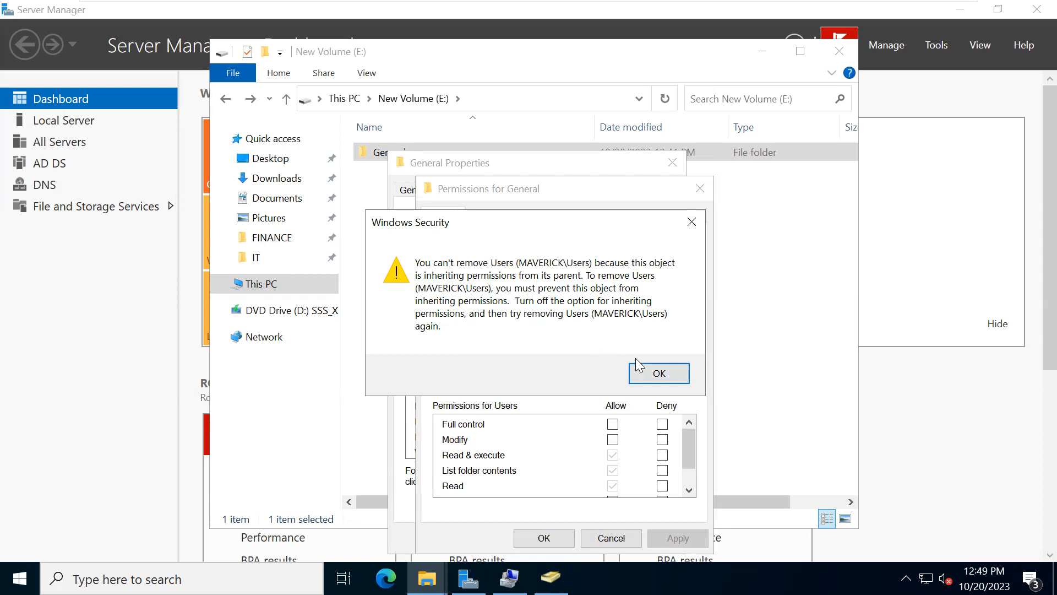
{"action": "left_click", "coordinate": [659, 374]}
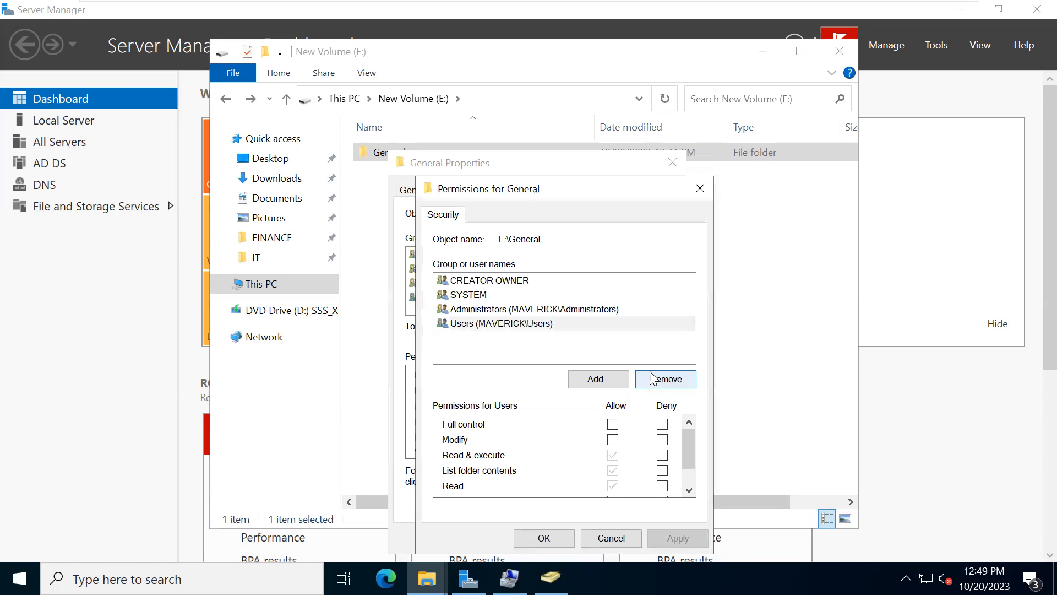
{"action": "left_click", "coordinate": [695, 191]}
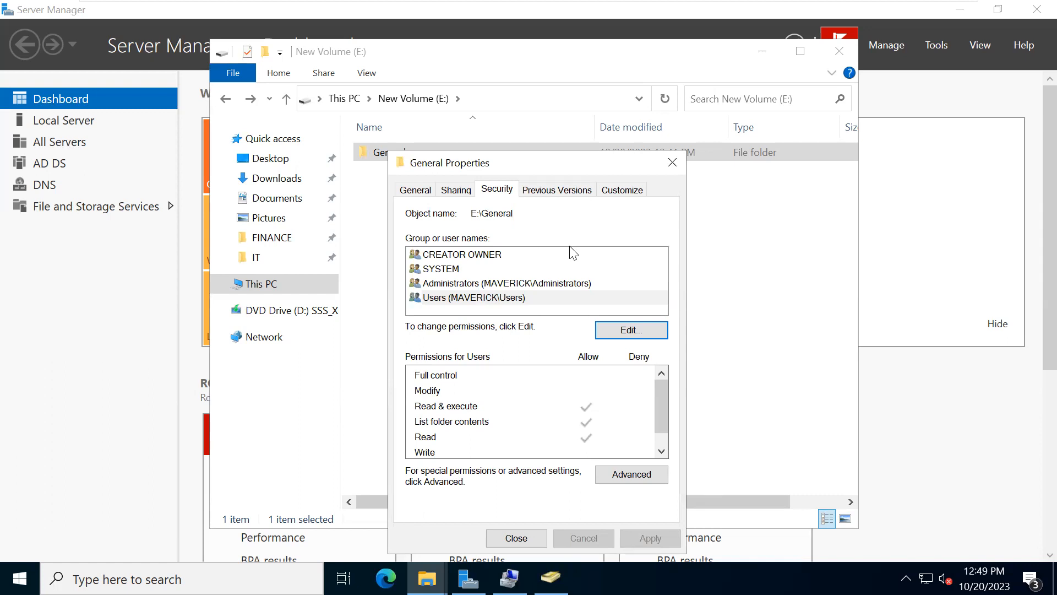
- Disable inheritance on the General folder, converting the inherited permissions into explicit permissions
{"action": "left_click", "coordinate": [617, 473]}
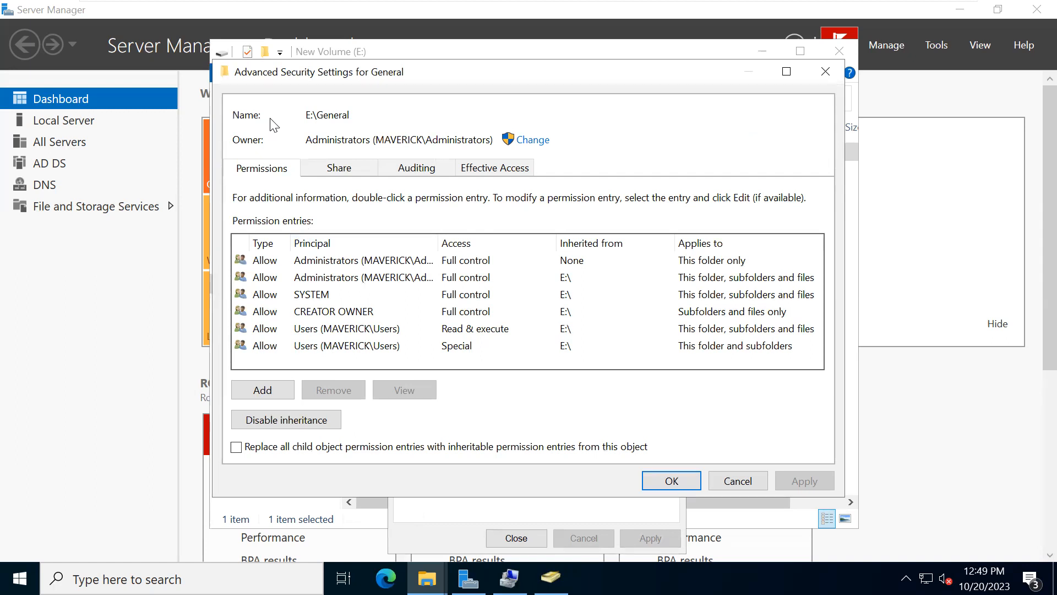
{"action": "left_click", "coordinate": [279, 426]}
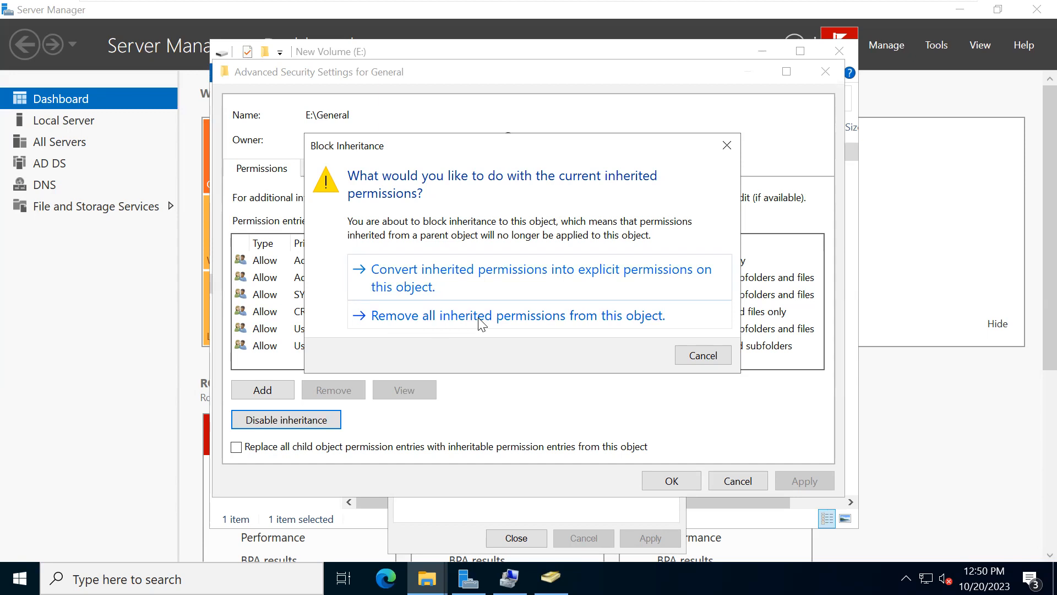
{"action": "left_click", "coordinate": [414, 287]}
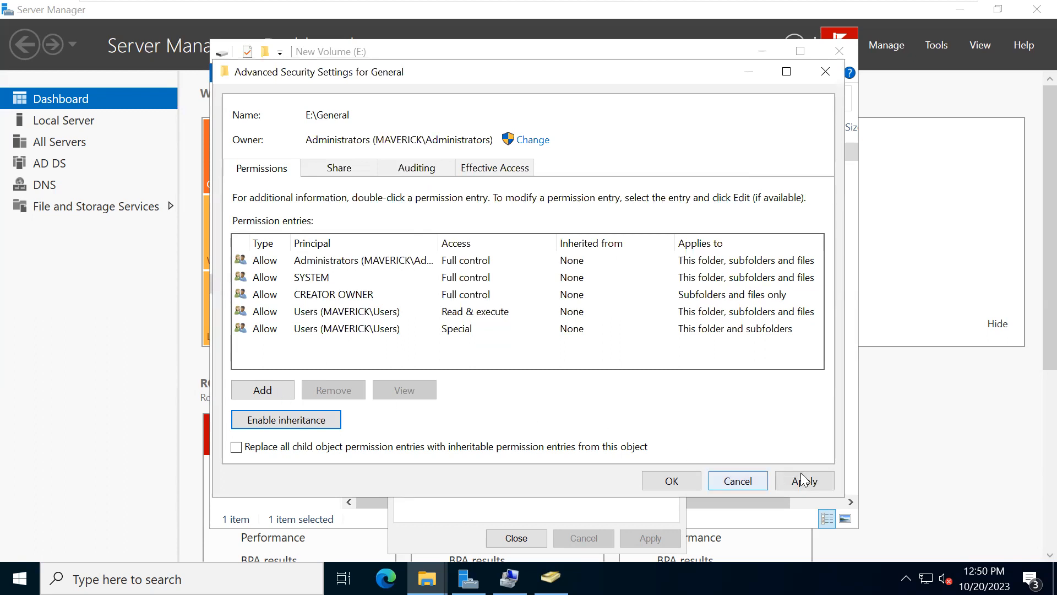
{"action": "left_click", "coordinate": [672, 481]}
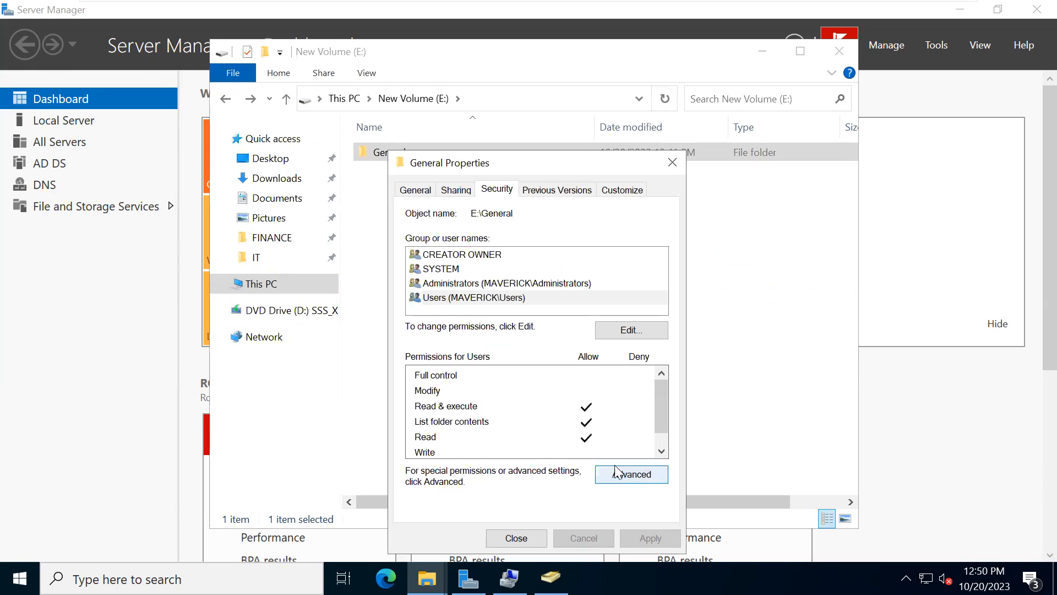
- Remove the Users (MAVERICK\Users) group from the General folder's security permissions and confirm the change
{"action": "left_click", "coordinate": [610, 329]}
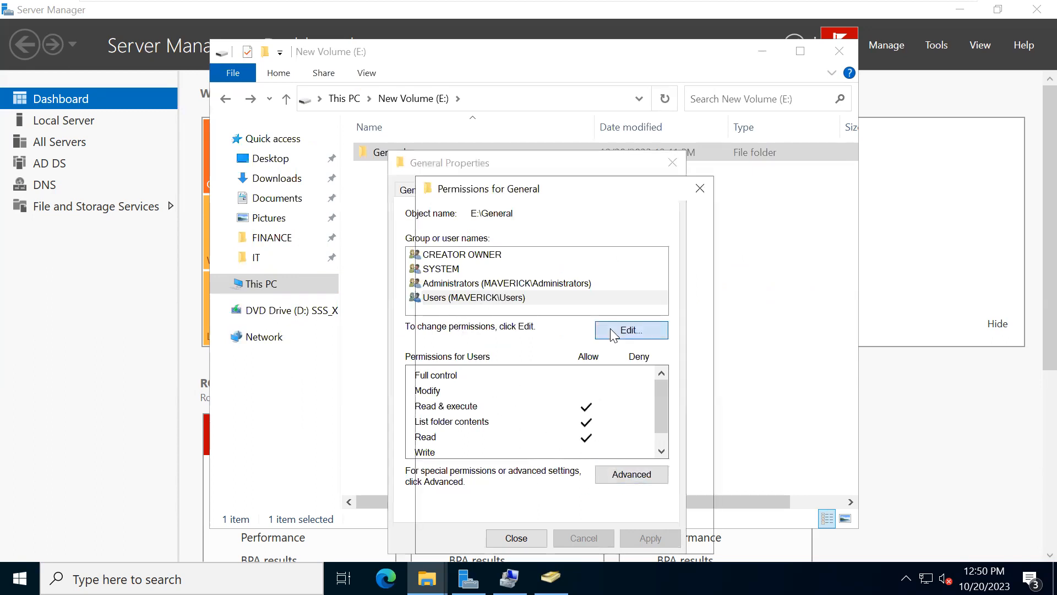
{"action": "left_click", "coordinate": [480, 324]}
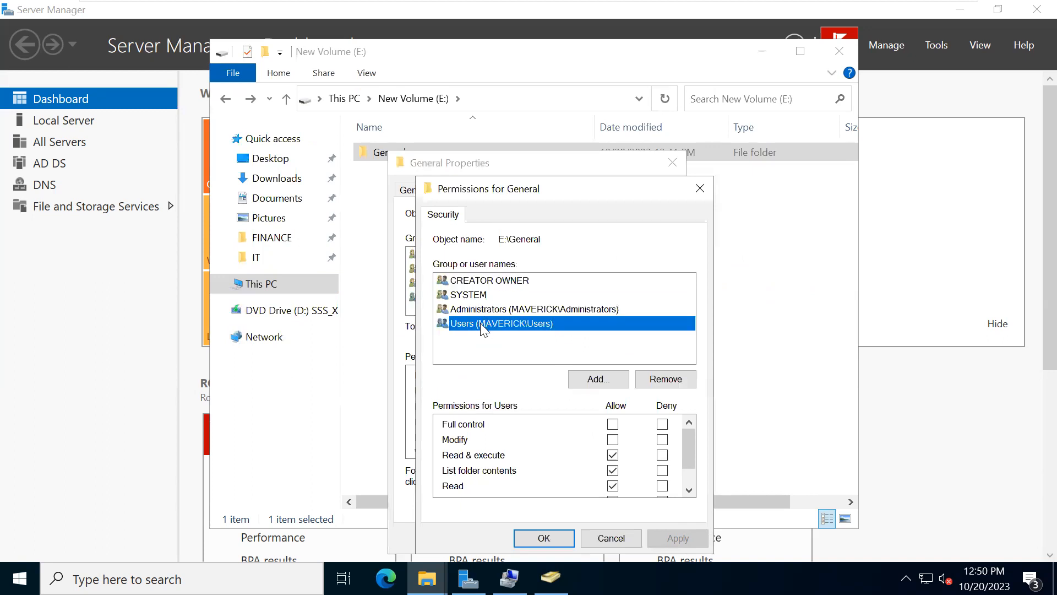
{"action": "left_click", "coordinate": [663, 384]}
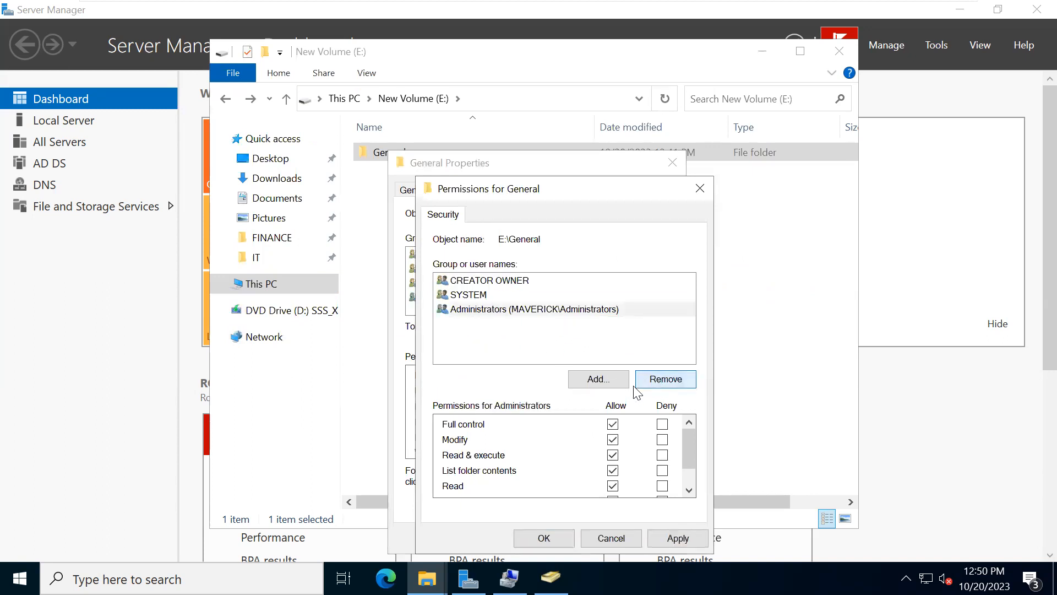
{"action": "scroll", "coordinate": [511, 426], "scroll_direction": "down", "scroll_amount": 1}
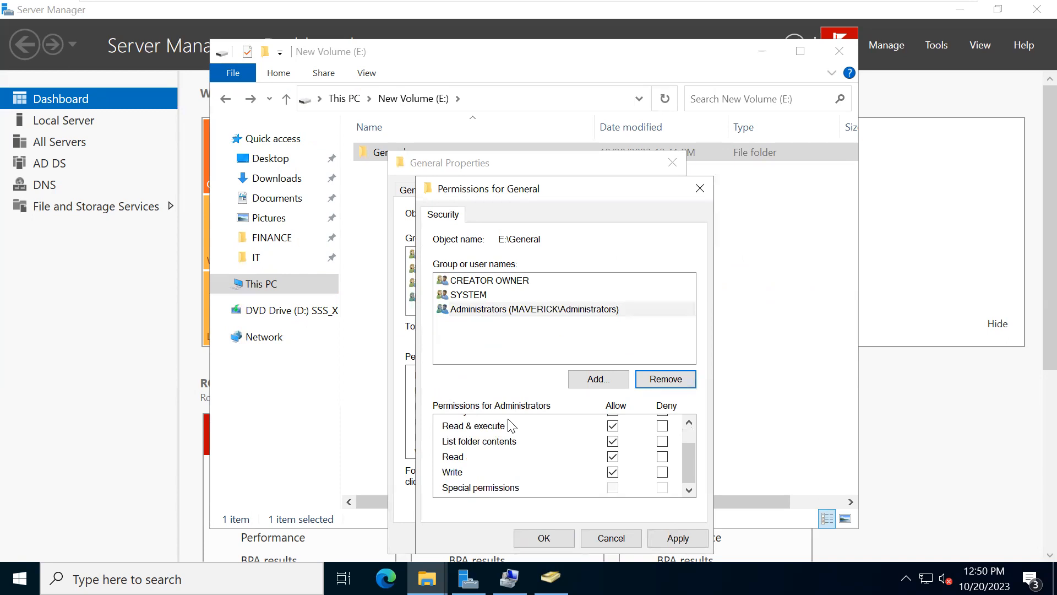
{"action": "left_click", "coordinate": [592, 382]}
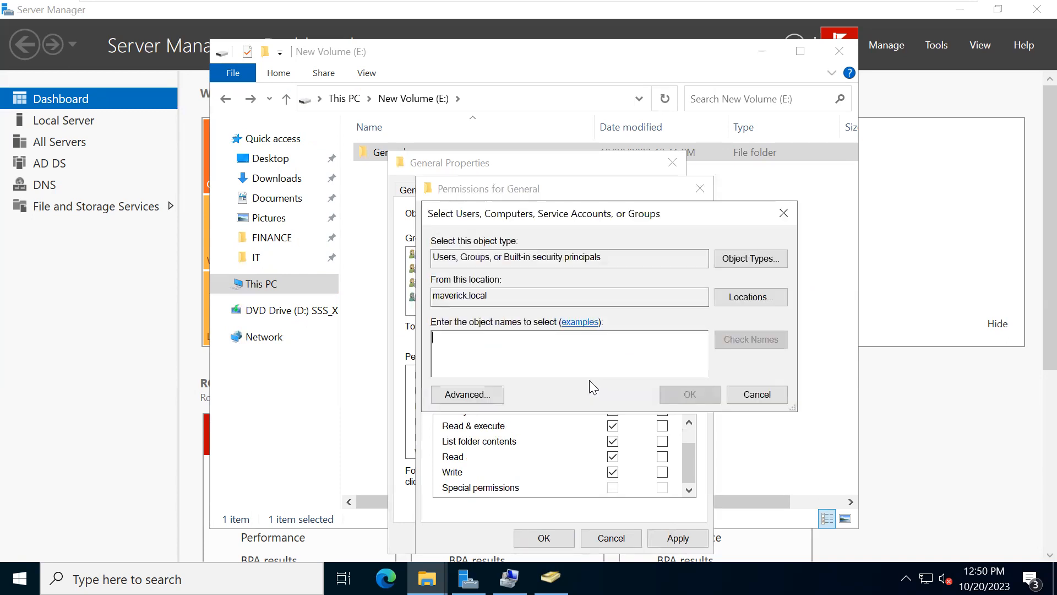
{"action": "left_click", "coordinate": [751, 399]}
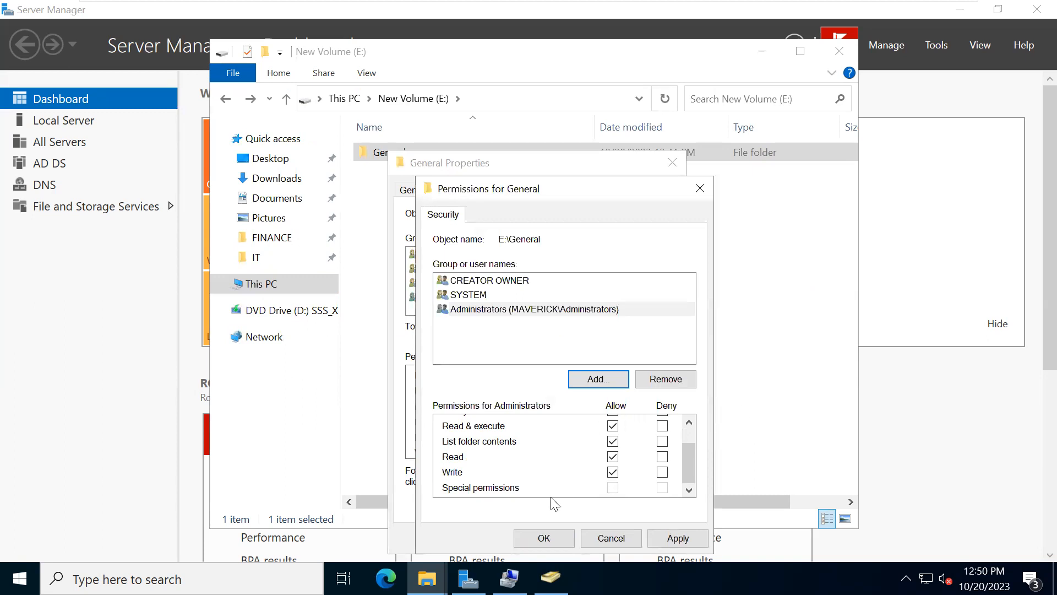
{"action": "left_click", "coordinate": [551, 542]}
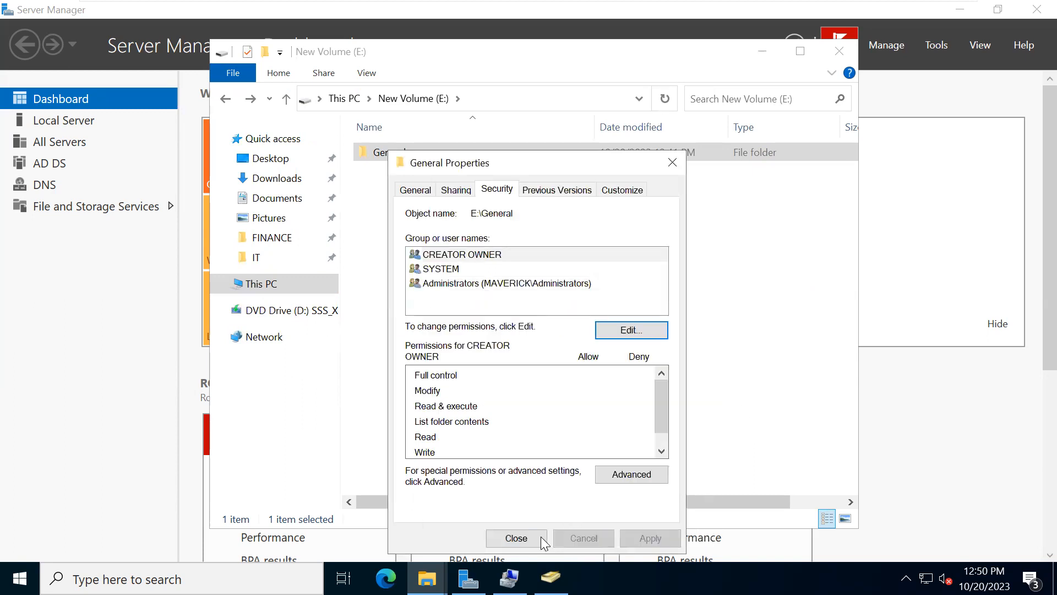
- Start a new advanced permission entry on the General folder with Authenticated Users as the principal
{"action": "left_click", "coordinate": [632, 475]}
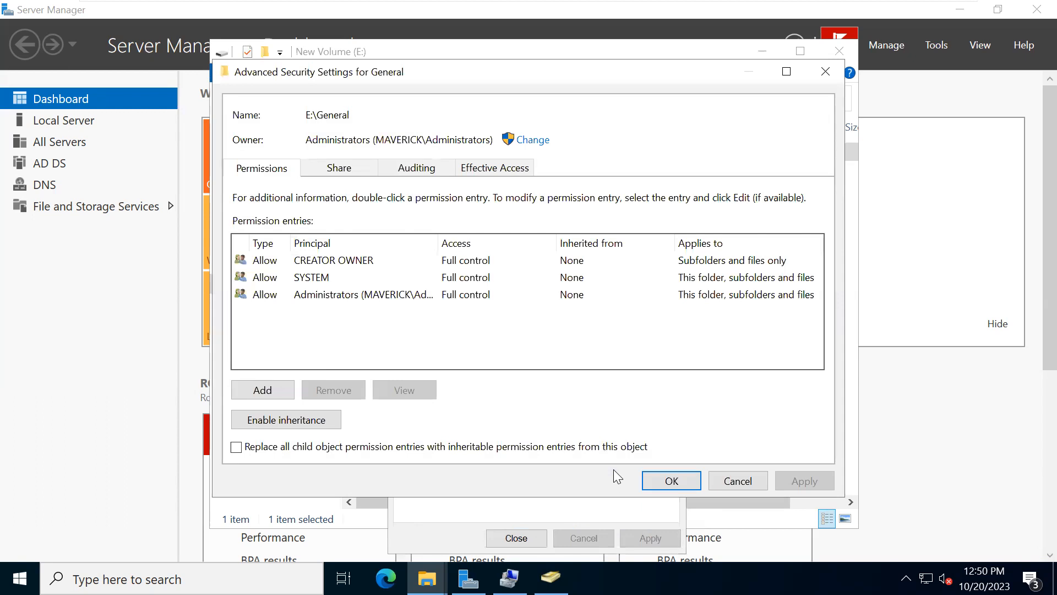
{"action": "left_click", "coordinate": [265, 393]}
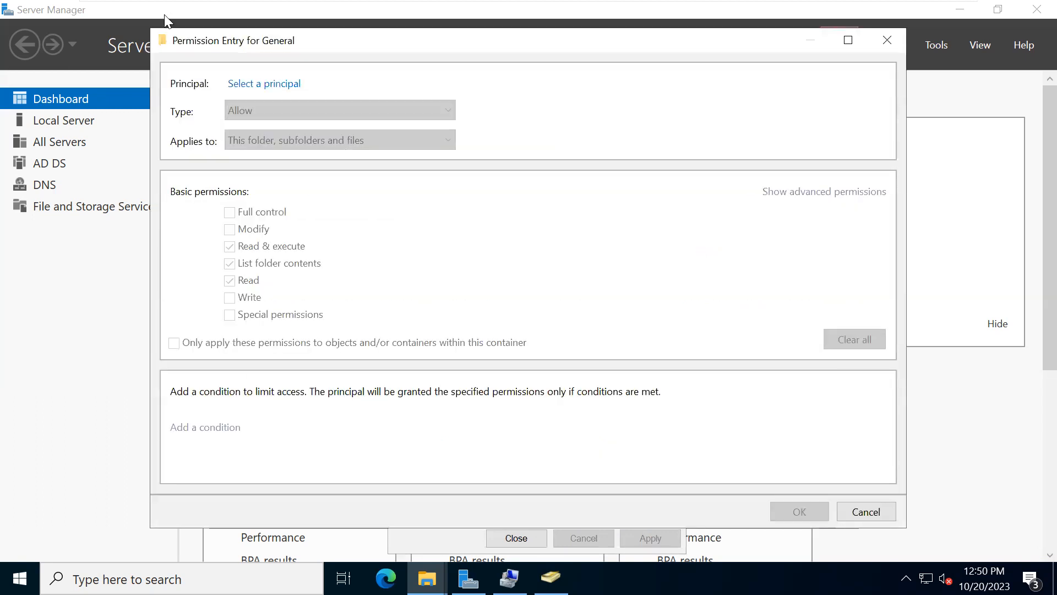
{"action": "left_click", "coordinate": [246, 87]}
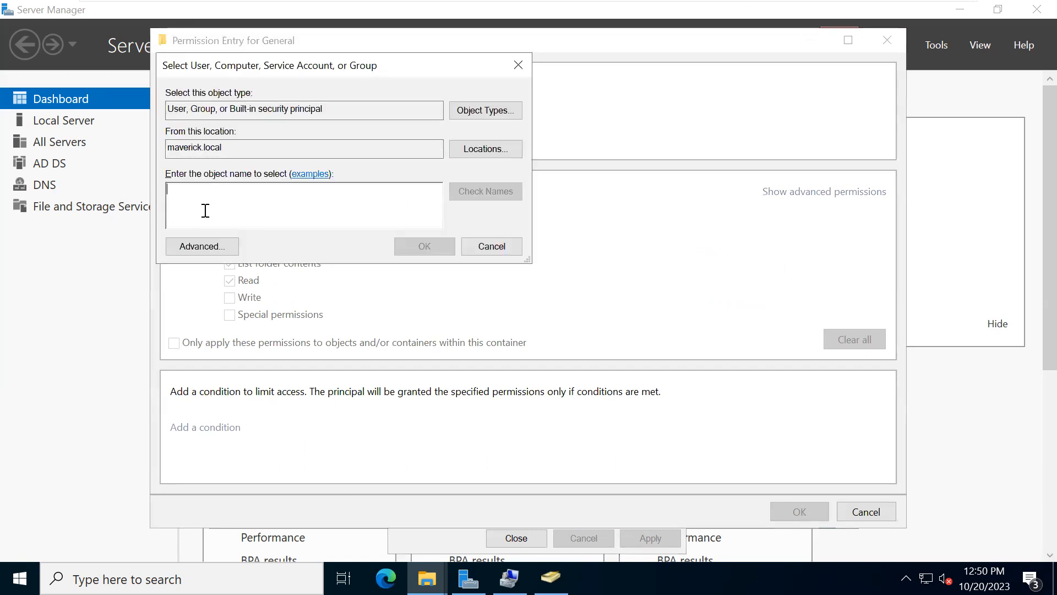
{"action": "type", "text": "Authen"}
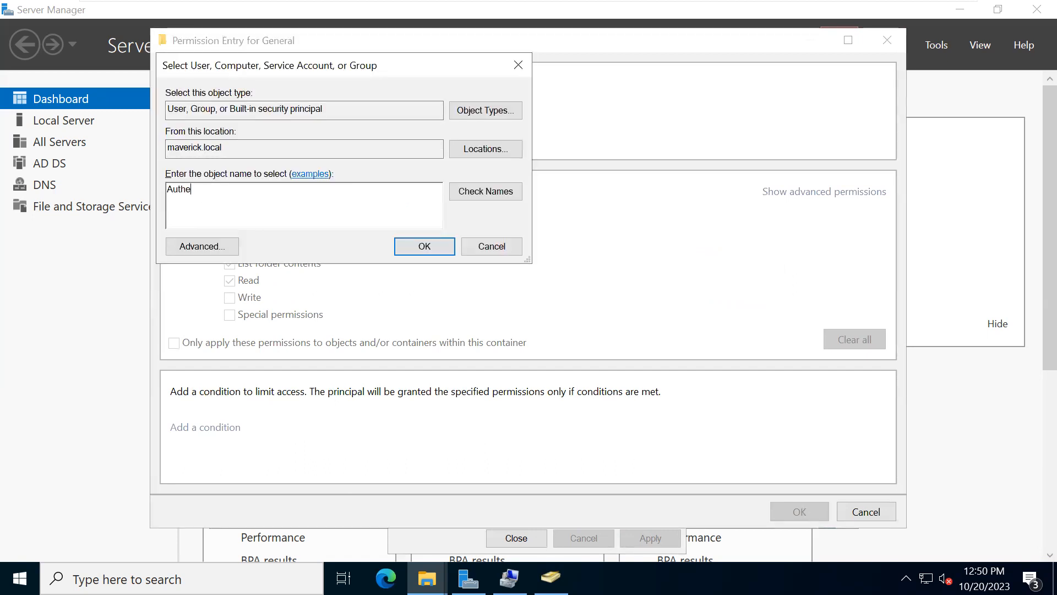
{"action": "left_click", "coordinate": [462, 193]}
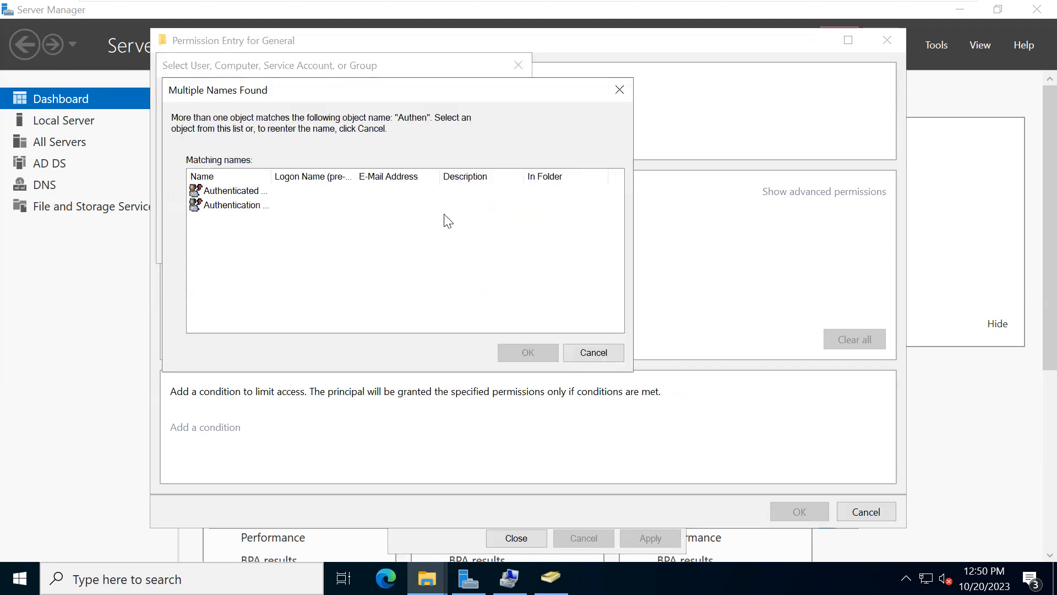
{"action": "left_click", "coordinate": [231, 194]}
{"action": "left_click", "coordinate": [521, 351]}
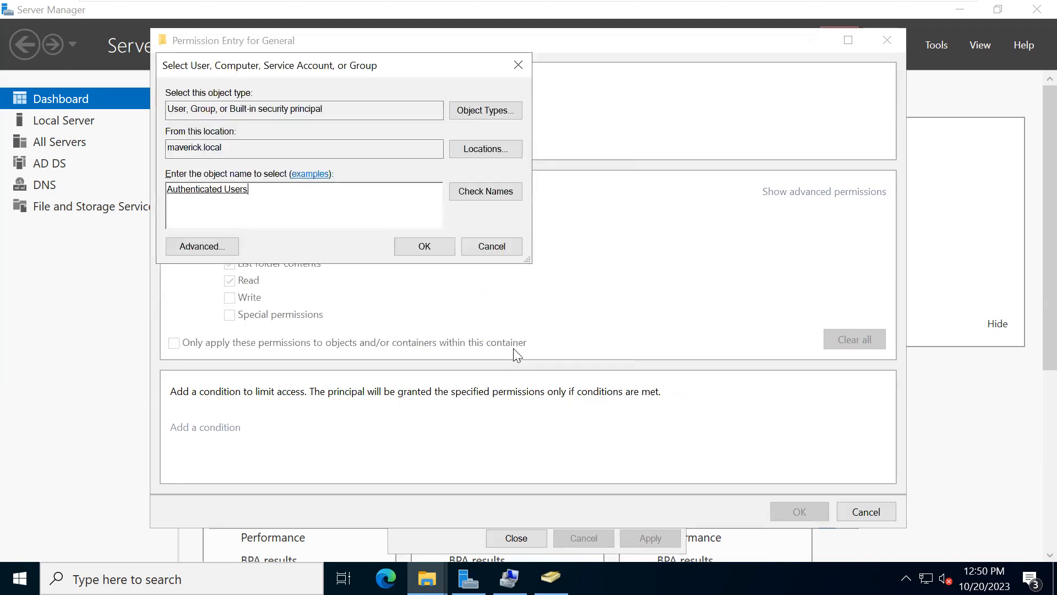
{"action": "left_click", "coordinate": [424, 247]}
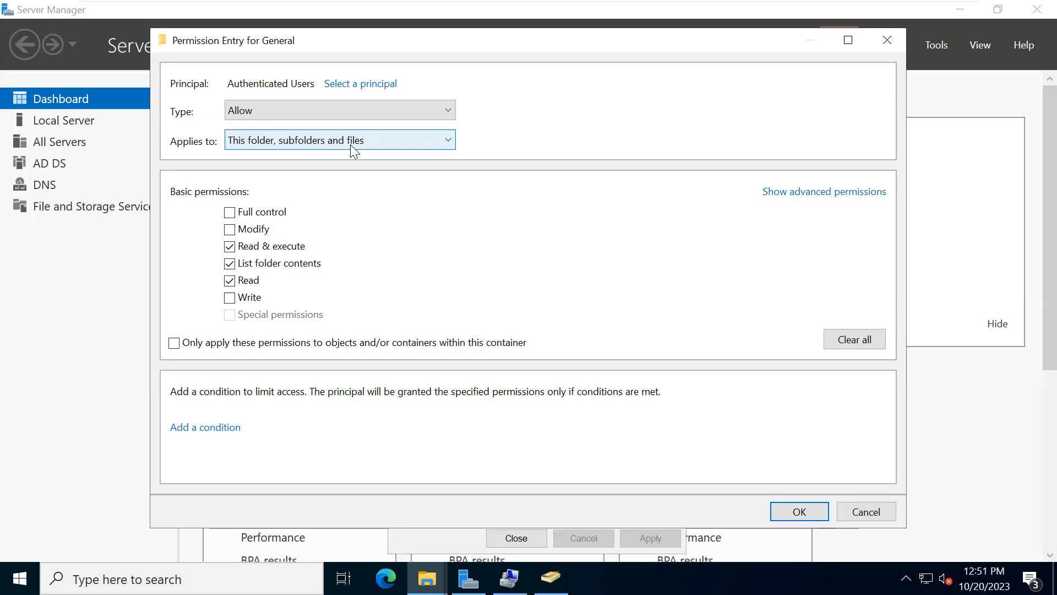
- Limit the Authenticated Users entry to This folder only, apply the advanced security settings, and close the General folder's properties
{"action": "left_click", "coordinate": [285, 141]}
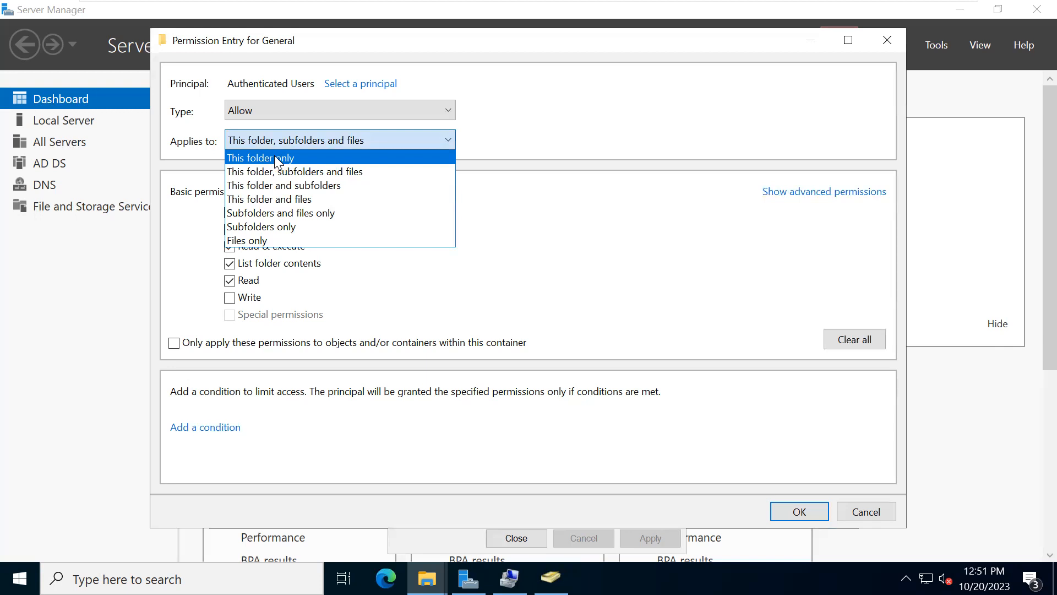
{"action": "left_click", "coordinate": [275, 160]}
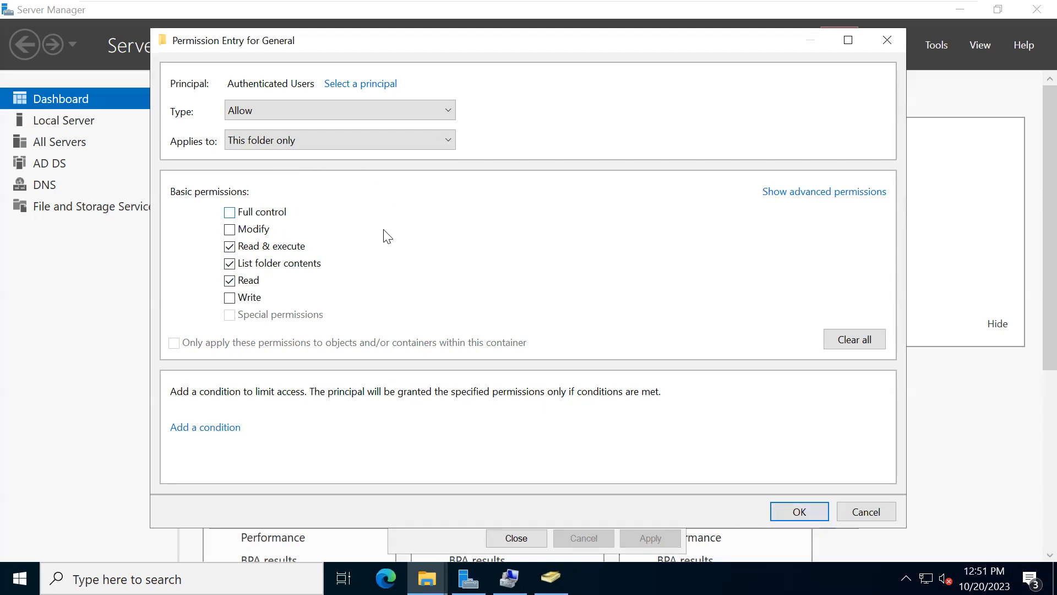
{"action": "left_click", "coordinate": [789, 511]}
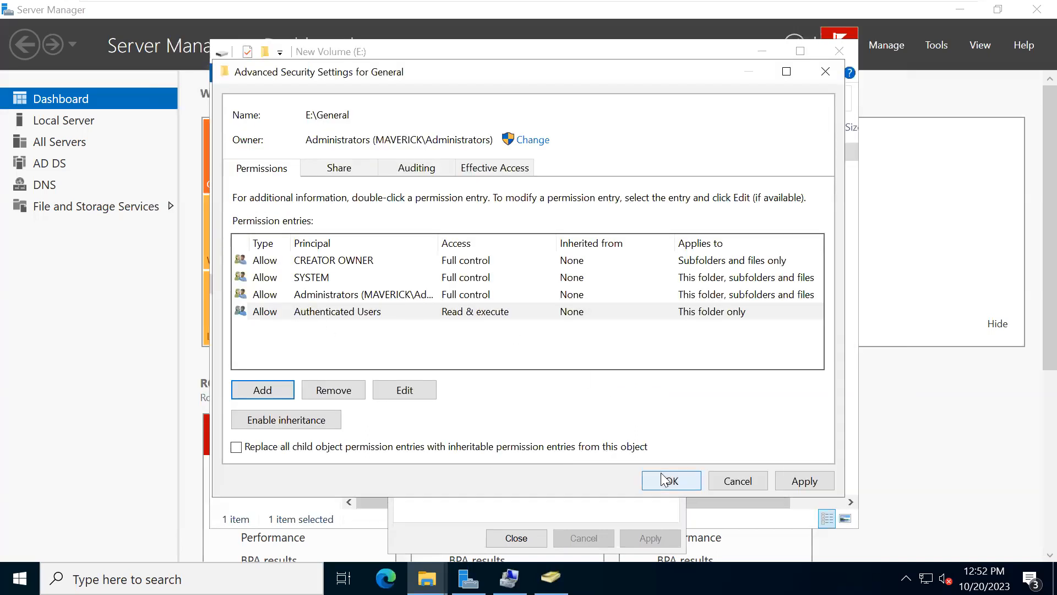
{"action": "left_click", "coordinate": [803, 485]}
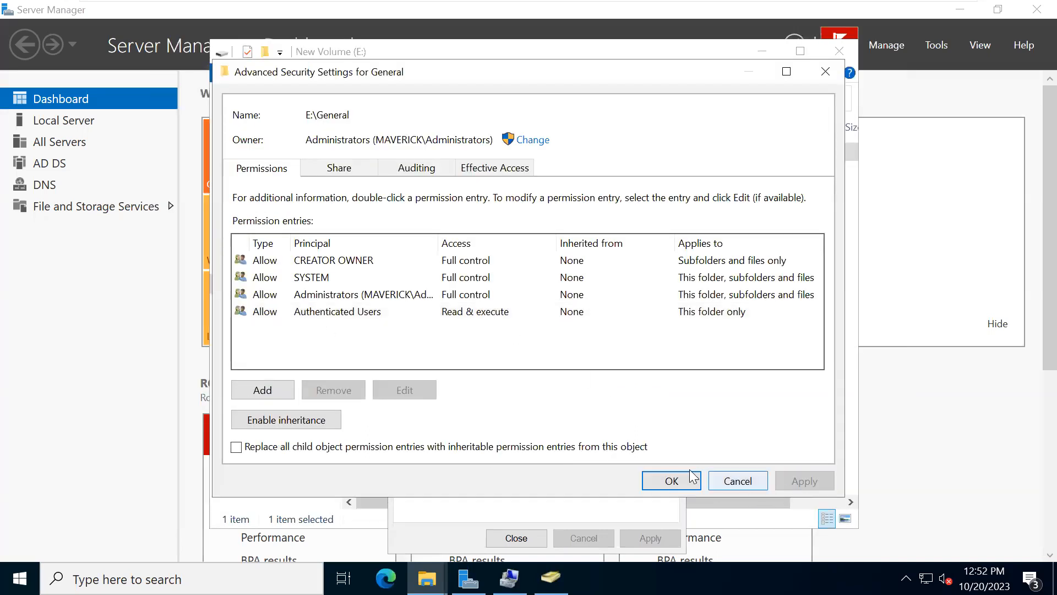
{"action": "left_click", "coordinate": [667, 480]}
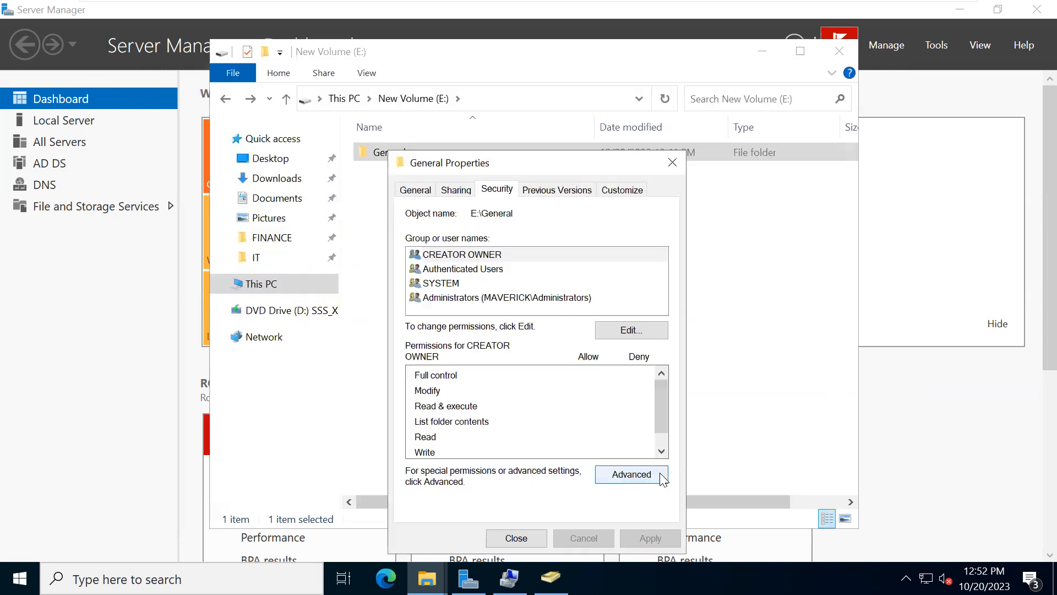
{"action": "left_click", "coordinate": [516, 538]}
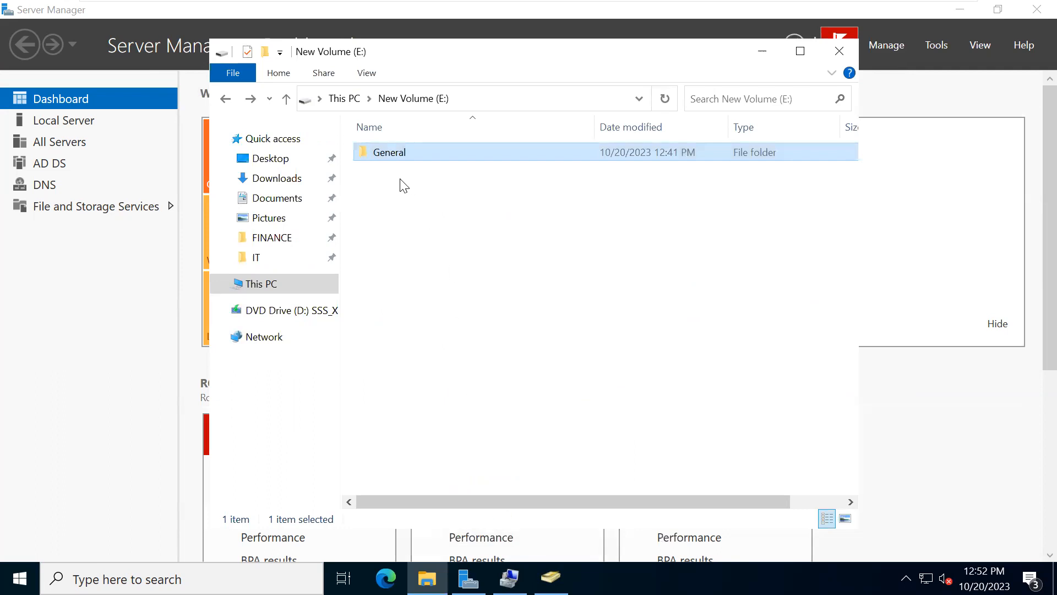
- Look inside the General folder and its FINANCE subfolder, and return to General
{"action": "double_click", "coordinate": [381, 154]}
{"action": "double_click", "coordinate": [378, 157]}
{"action": "left_click", "coordinate": [225, 99]}
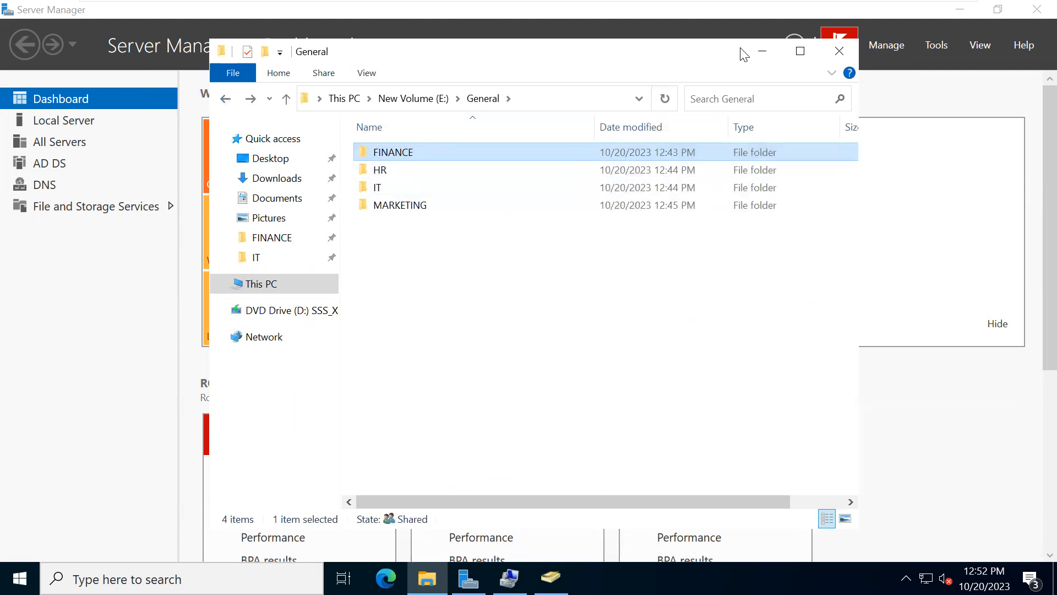
- Minimize Server Manager on DC1, switch to the CL1 virtual machine, and power it on
{"action": "left_click", "coordinate": [952, 16]}
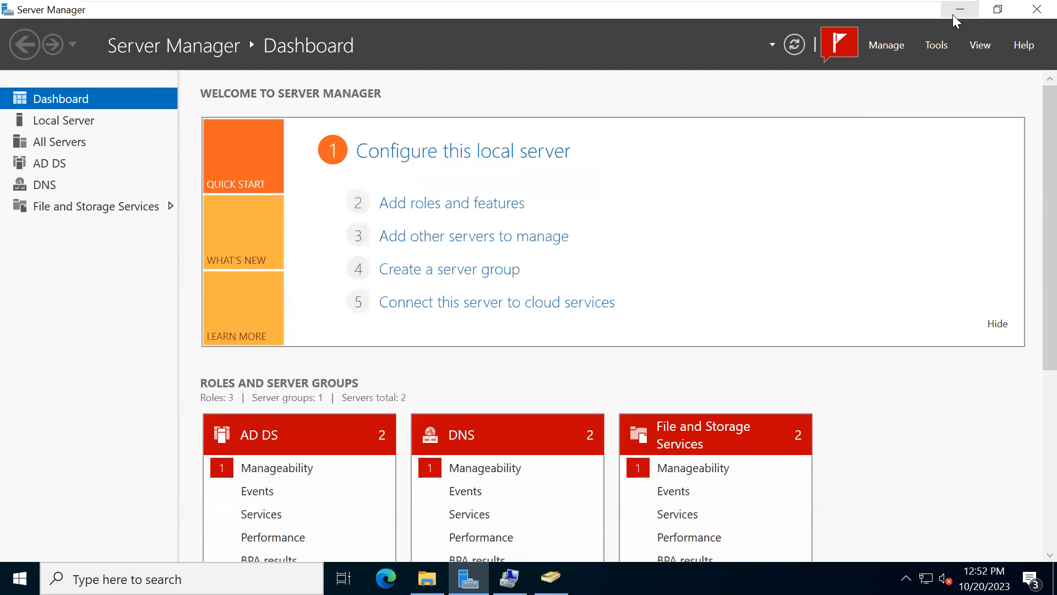
{"action": "left_click", "coordinate": [956, 15]}
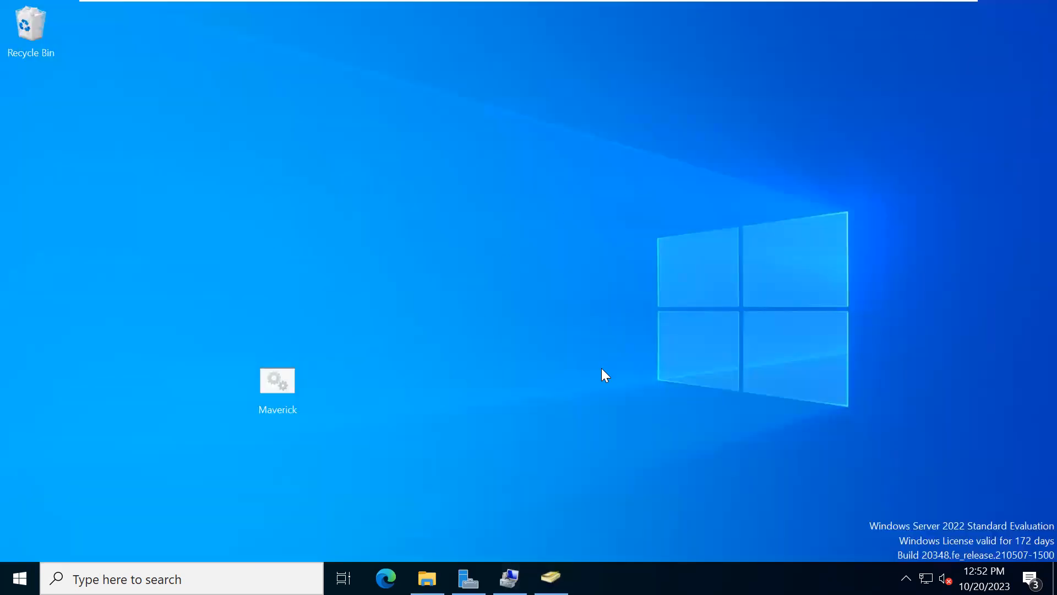
{"action": "mouse_move", "coordinate": [769, 5]}
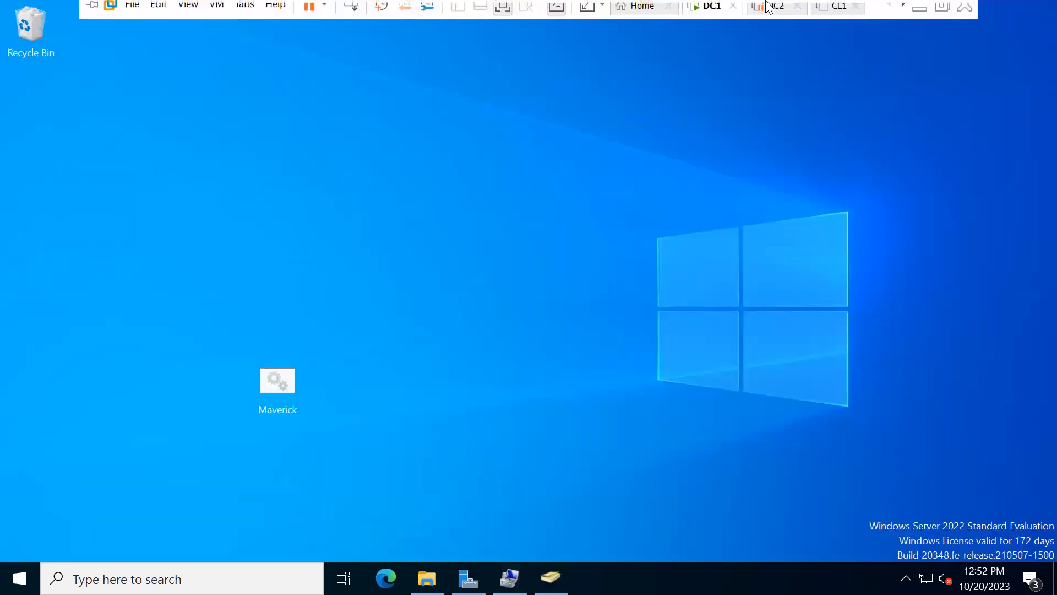
{"action": "left_click", "coordinate": [824, 17]}
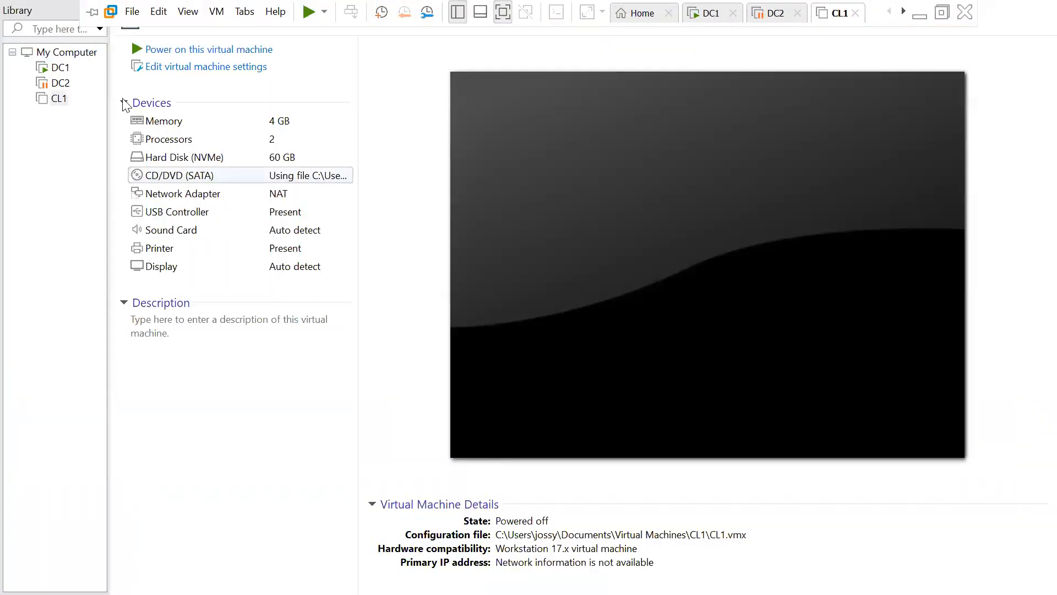
{"action": "left_click", "coordinate": [52, 69]}
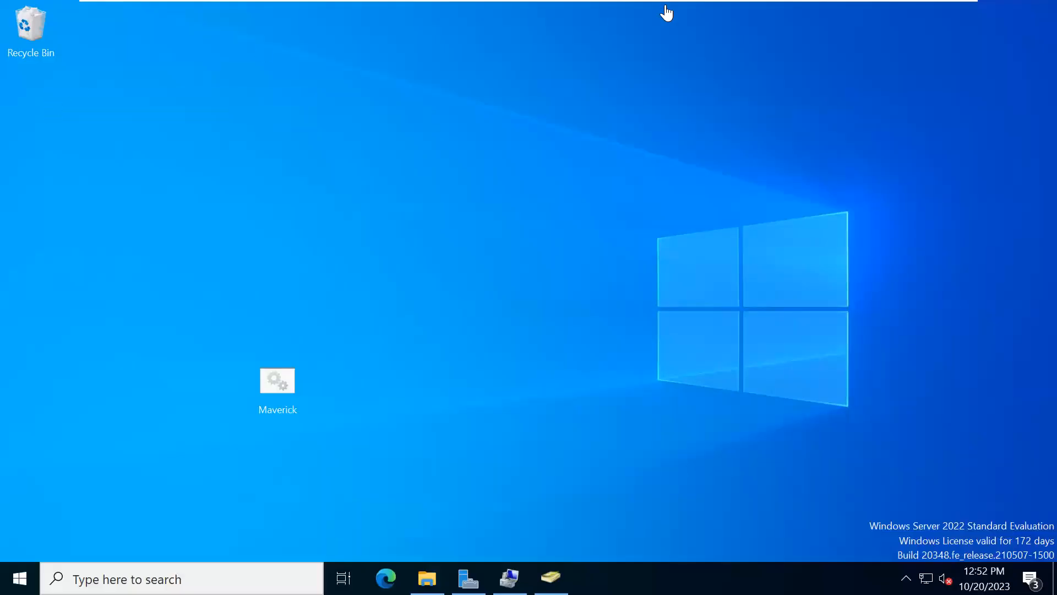
{"action": "mouse_move", "coordinate": [785, 7]}
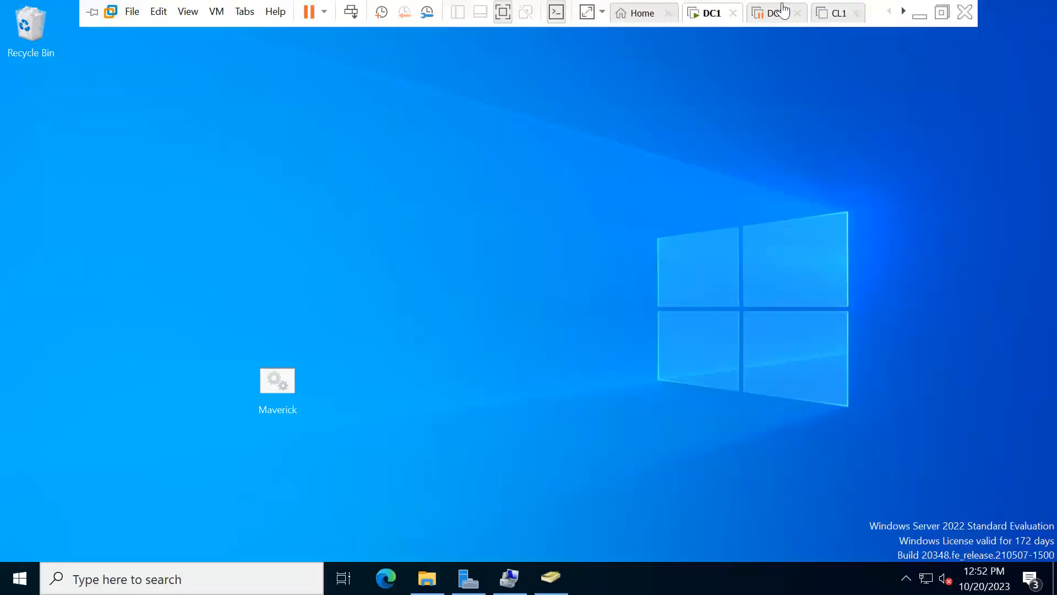
{"action": "left_click", "coordinate": [833, 14]}
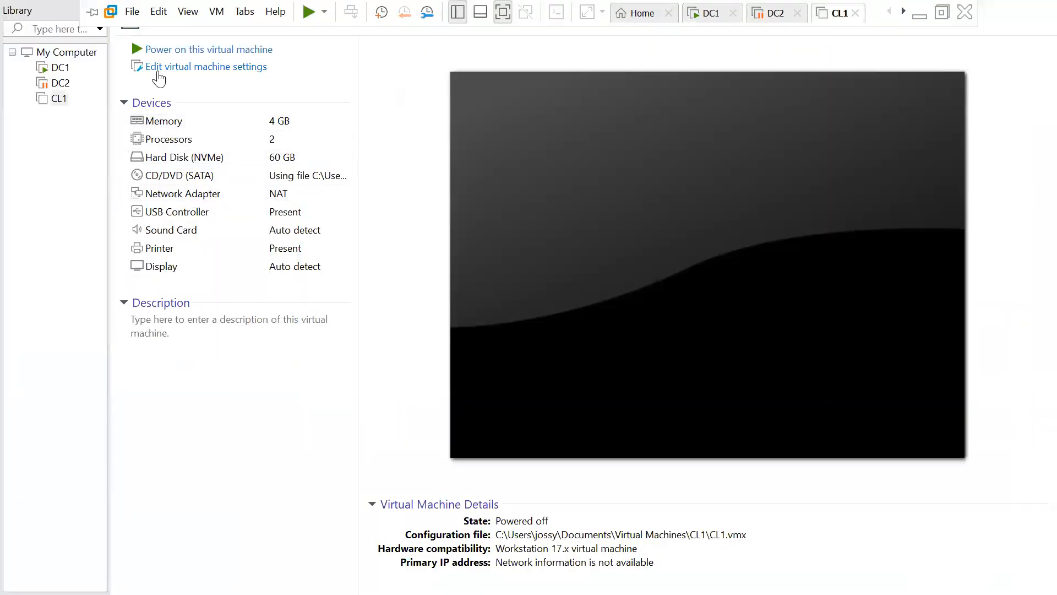
{"action": "left_click", "coordinate": [155, 51]}
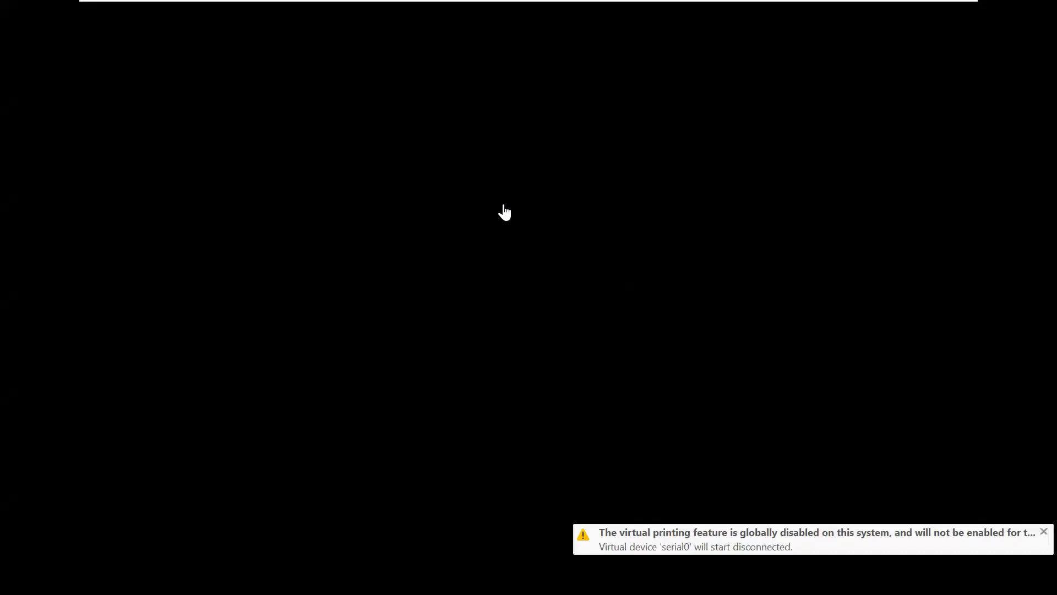
- Minimize VMware Workstation to the host desktop and reopen it on the CL1 virtual machine
{"action": "mouse_move", "coordinate": [290, 1]}
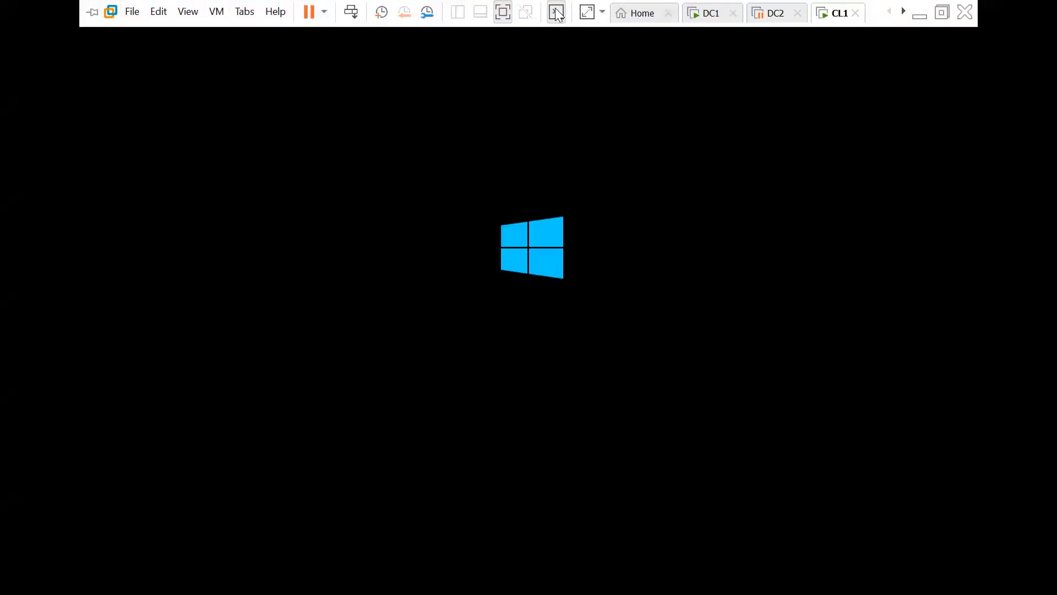
{"action": "left_click", "coordinate": [917, 18]}
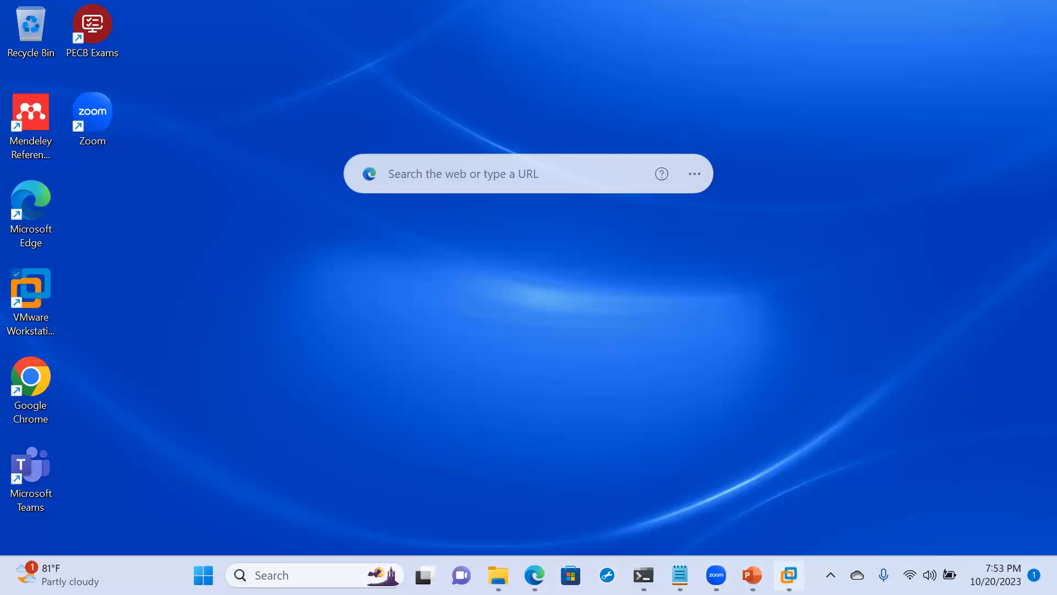
{"action": "mouse_move", "coordinate": [789, 575]}
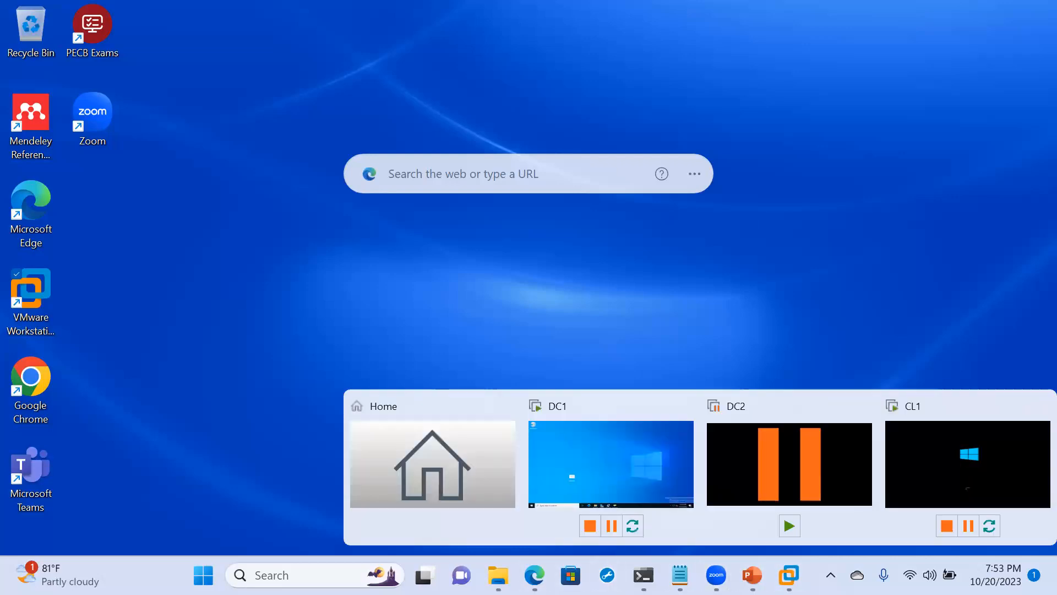
{"action": "left_click", "coordinate": [965, 457]}
{"action": "left_click", "coordinate": [514, 434]}
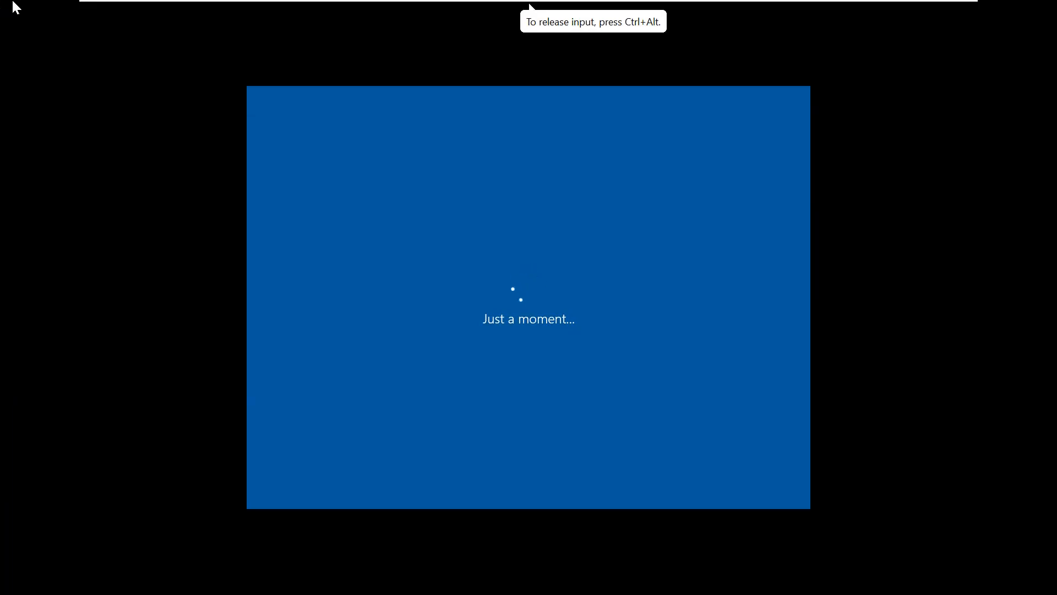
- Take VMware Workstation out of full screen and maximize its window on the host desktop
{"action": "mouse_move", "coordinate": [264, 4]}
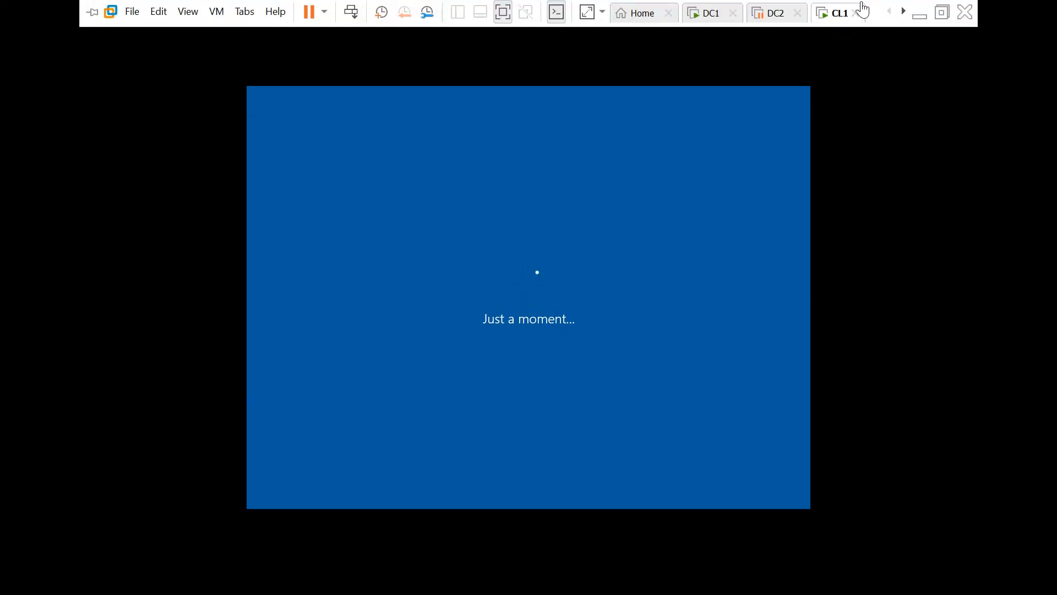
{"action": "left_click", "coordinate": [943, 12]}
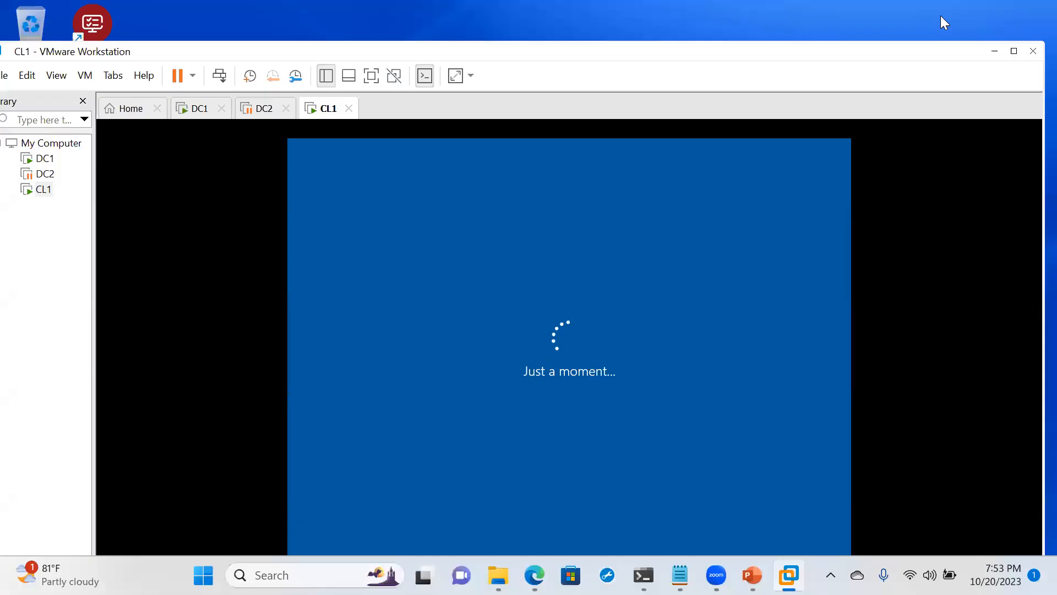
{"action": "left_click", "coordinate": [334, 349]}
{"action": "left_click", "coordinate": [1014, 52]}
{"action": "key", "text": "ctrl+alt"}
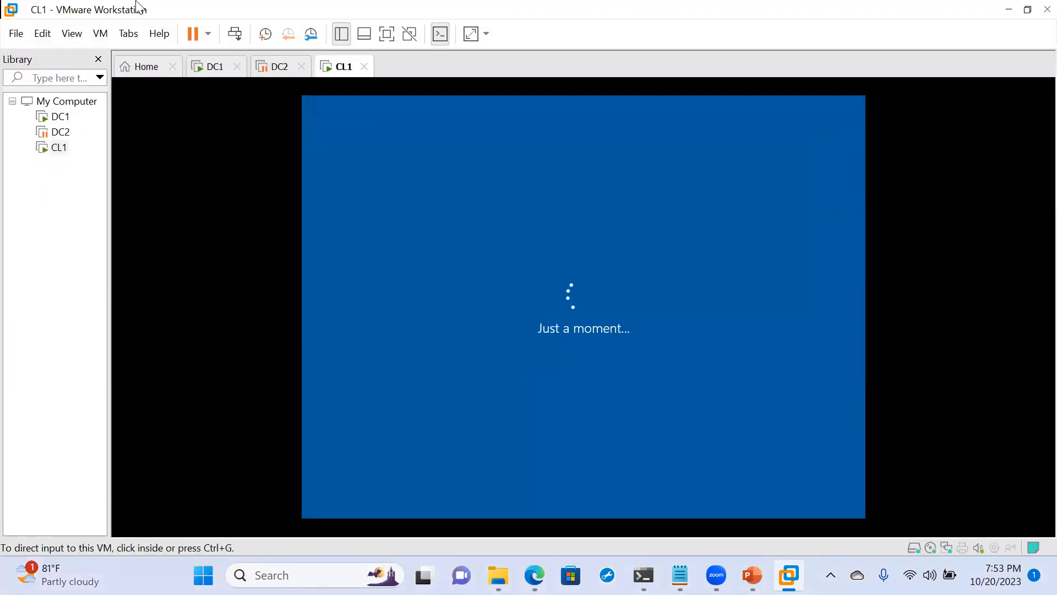
- Accept the US keyboard layout and skip adding a second layout in CL1's Windows setup
{"action": "left_click", "coordinate": [825, 463]}
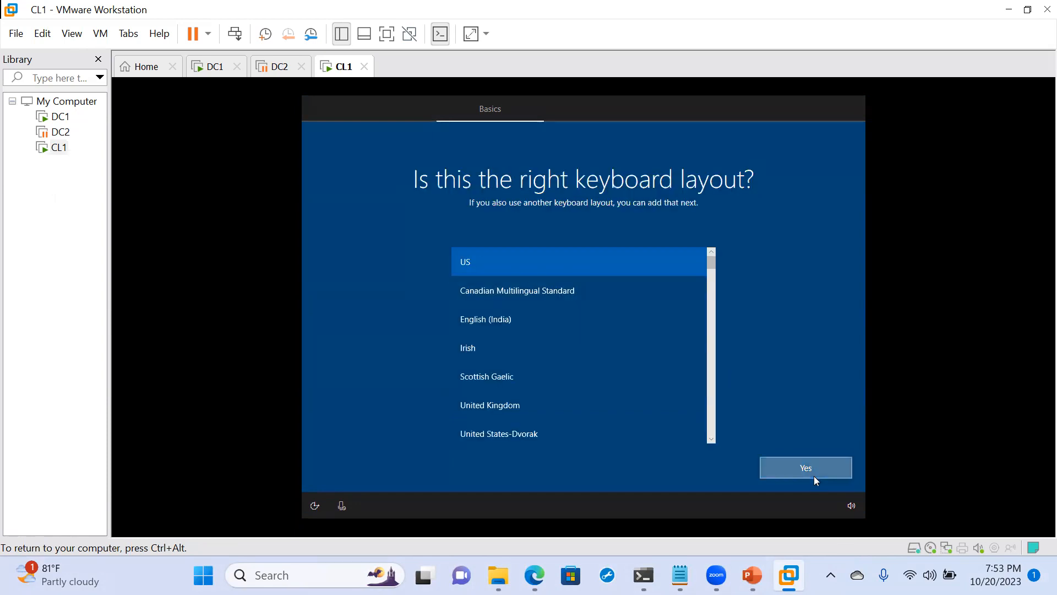
{"action": "left_click", "coordinate": [814, 476]}
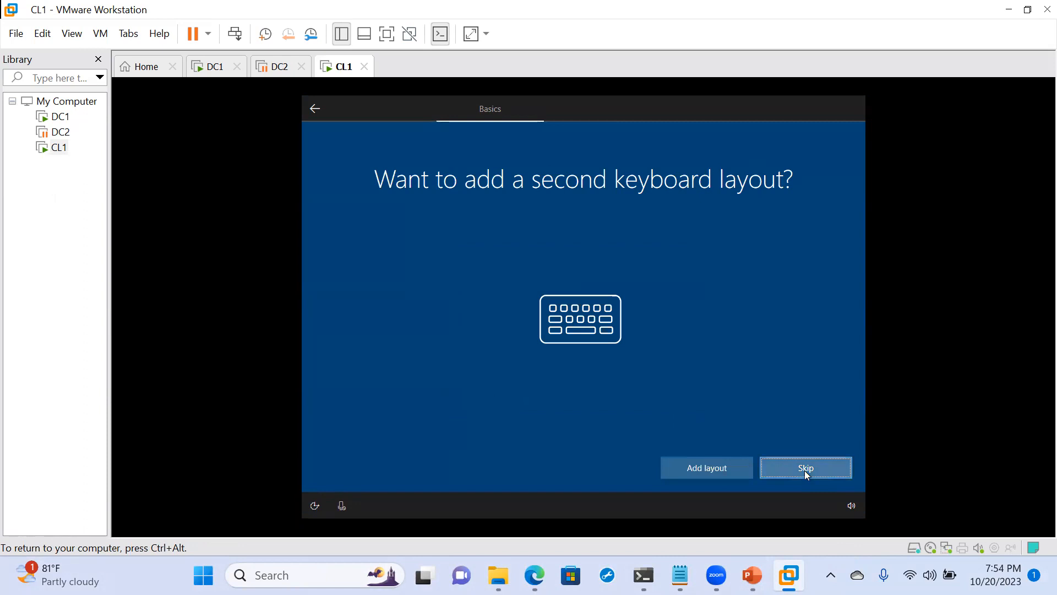
{"action": "left_click", "coordinate": [805, 471]}
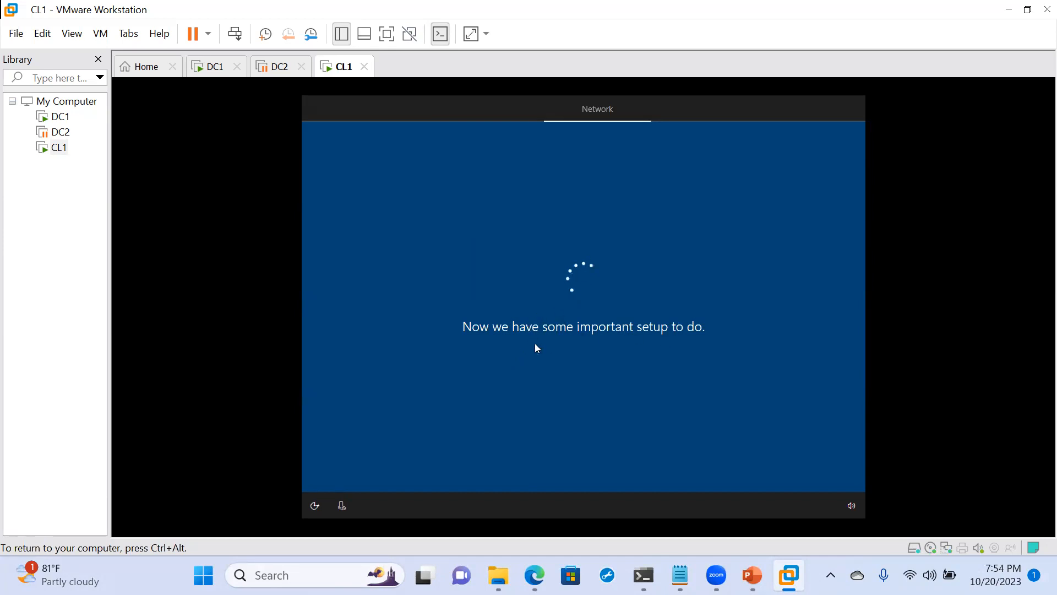
- Switch to the DC1 virtual machine and bring up the General folder window
{"action": "key", "text": "ctrl+alt"}
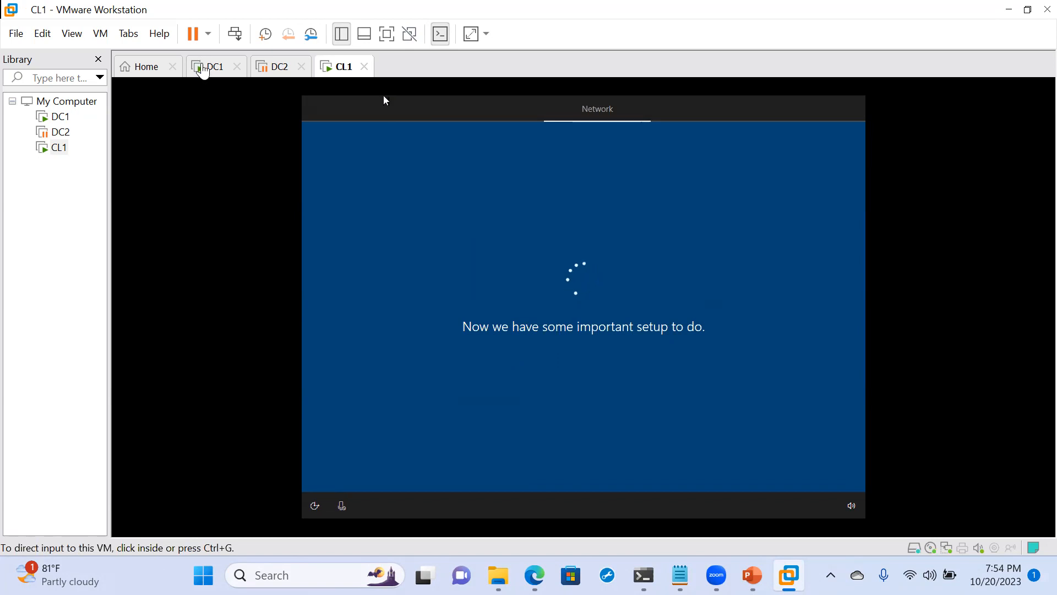
{"action": "left_click", "coordinate": [204, 71]}
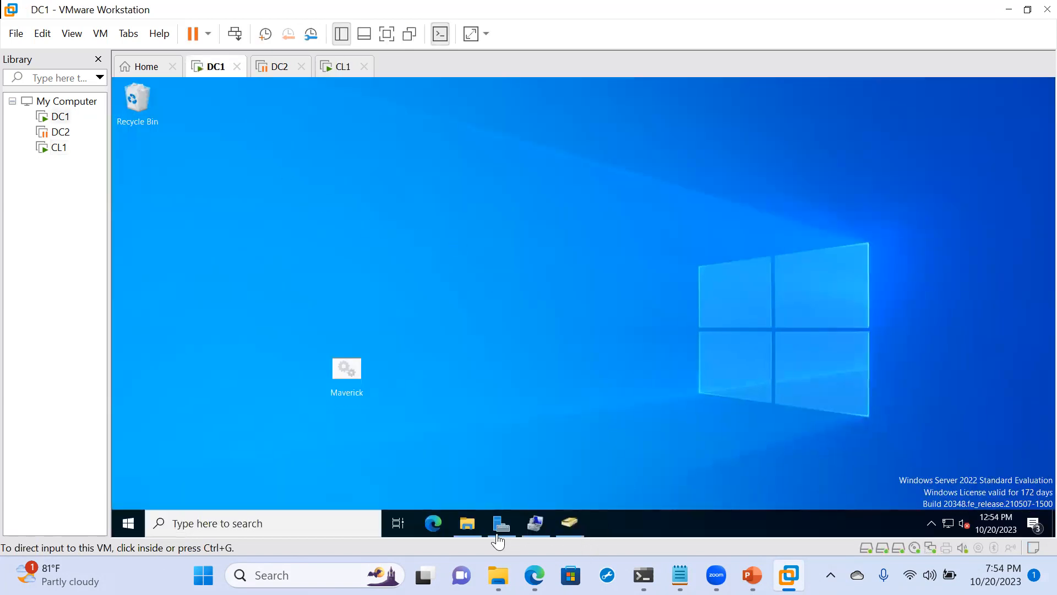
{"action": "mouse_move", "coordinate": [467, 523]}
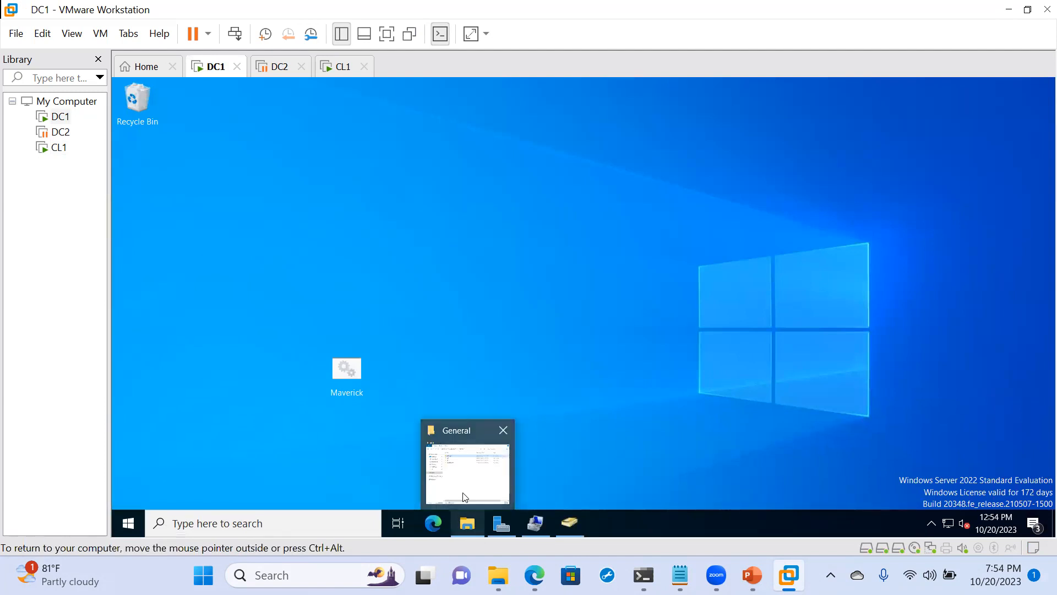
{"action": "left_click", "coordinate": [491, 494]}
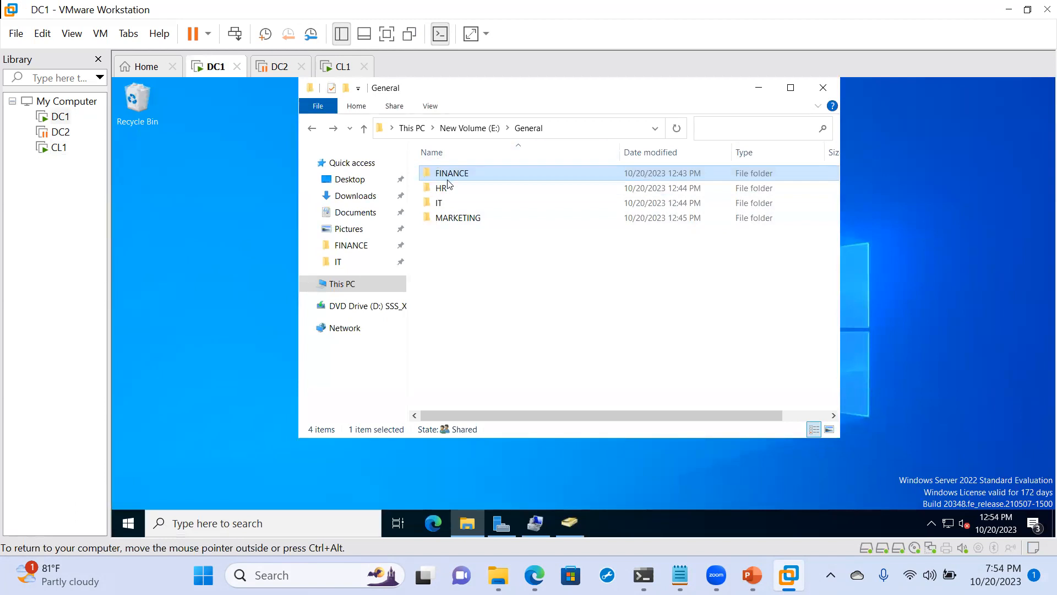
- Open the advanced security settings of the IT folder inside General
{"action": "mouse_move", "coordinate": [452, 180]}
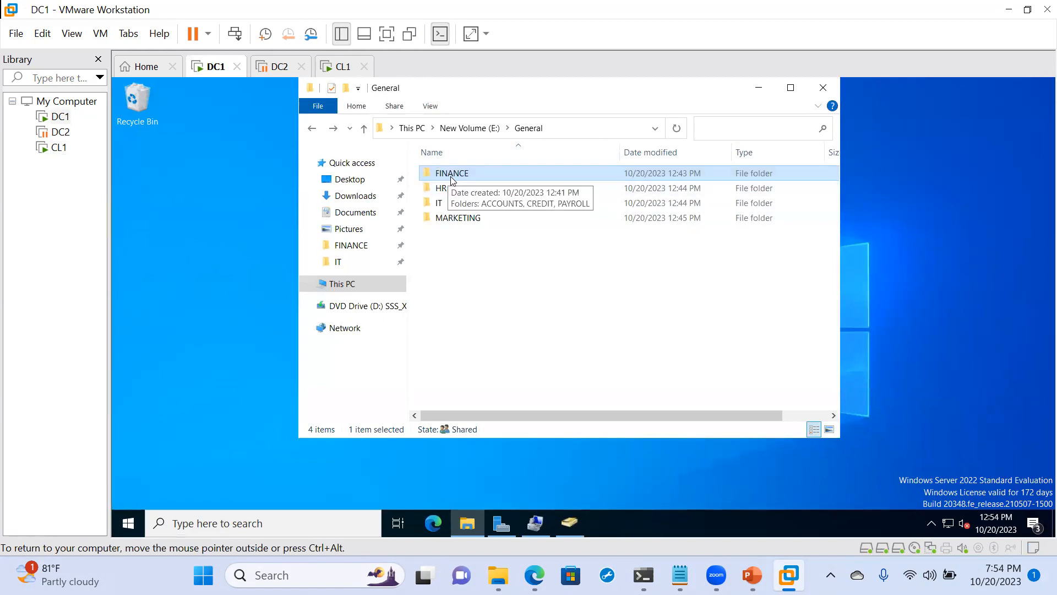
{"action": "mouse_move", "coordinate": [441, 204]}
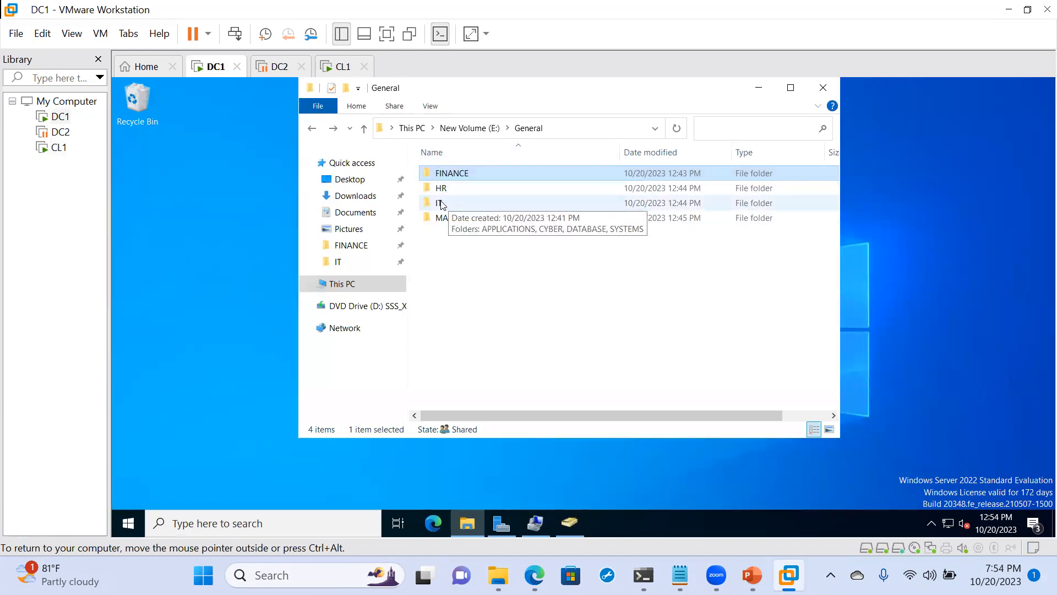
{"action": "left_click", "coordinate": [441, 204]}
{"action": "right_click", "coordinate": [441, 204]}
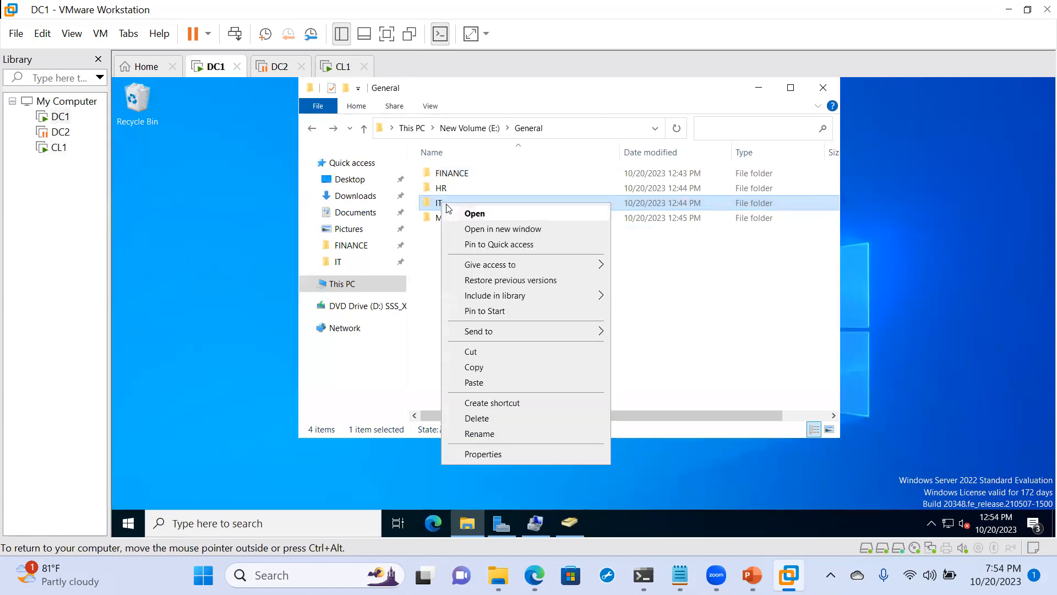
{"action": "left_click", "coordinate": [501, 454]}
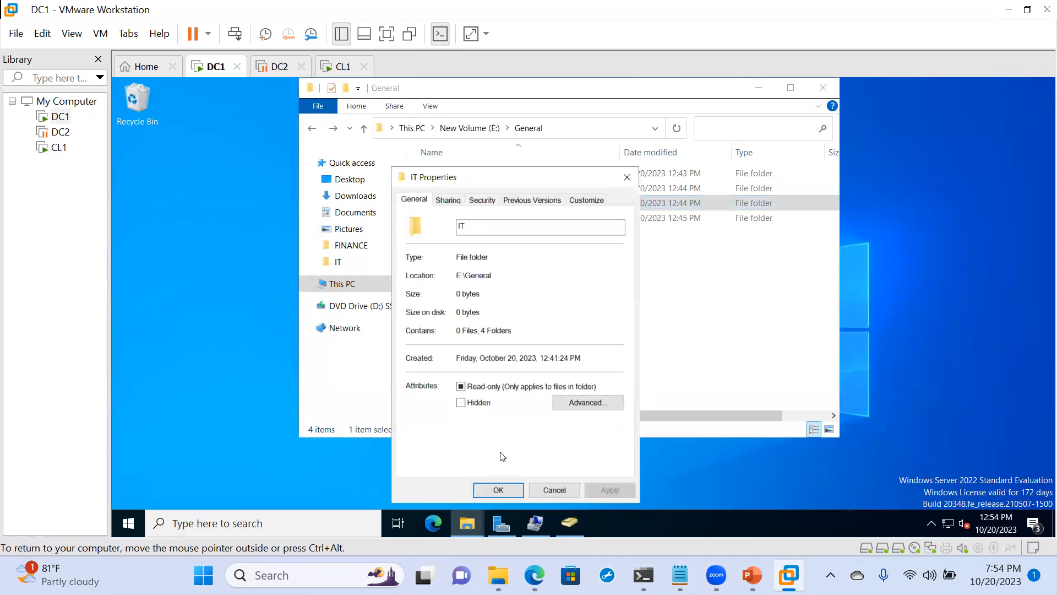
{"action": "left_click", "coordinate": [447, 202]}
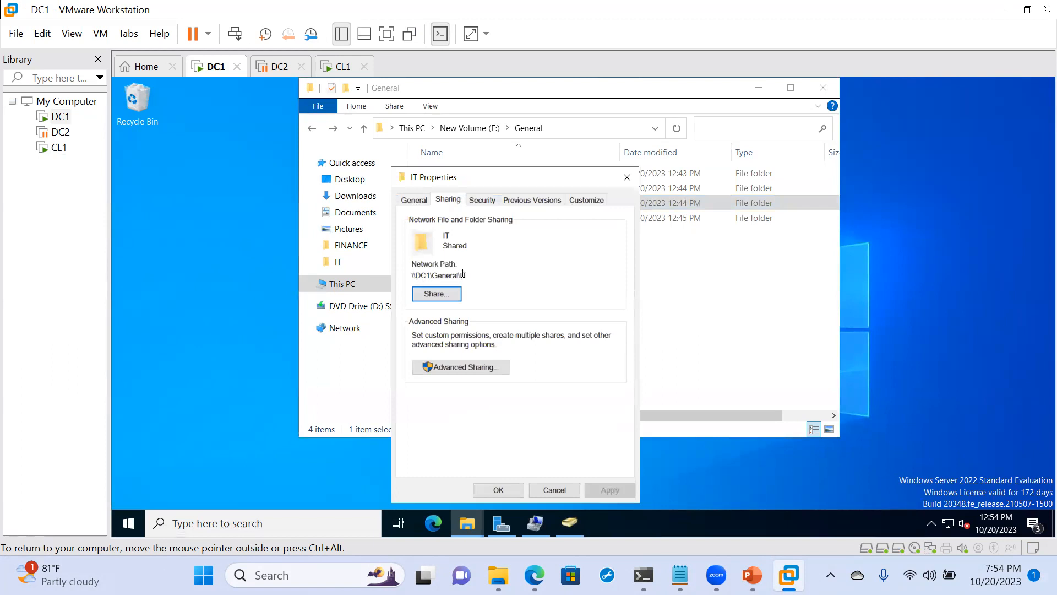
{"action": "left_click", "coordinate": [480, 200]}
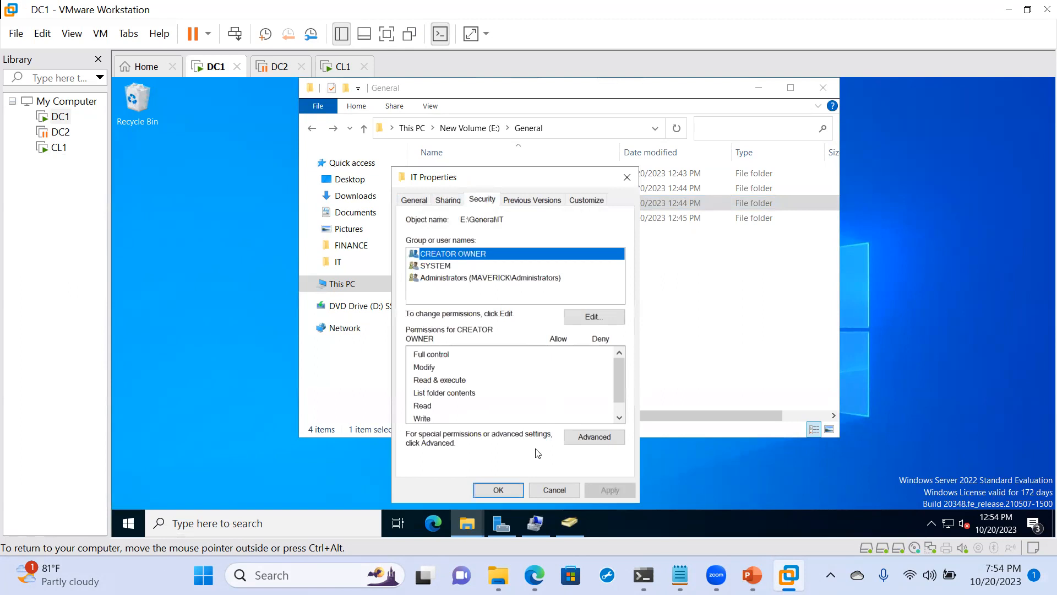
{"action": "left_click", "coordinate": [589, 441]}
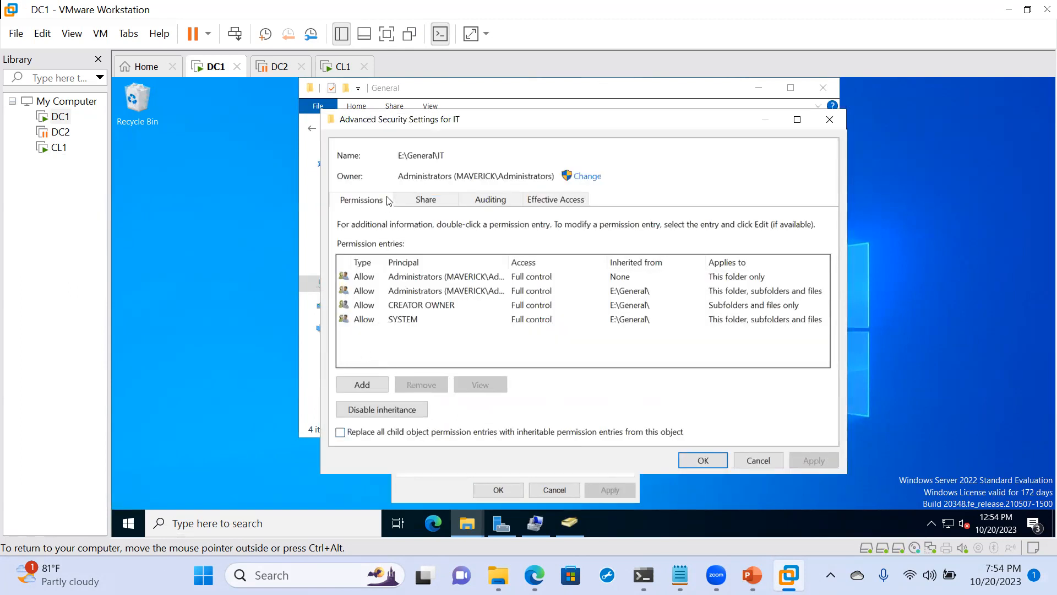
- Add an Allow permission entry for the IT group with Read & execute, List folder contents and Read, applied to This folder only
{"action": "left_click", "coordinate": [351, 378]}
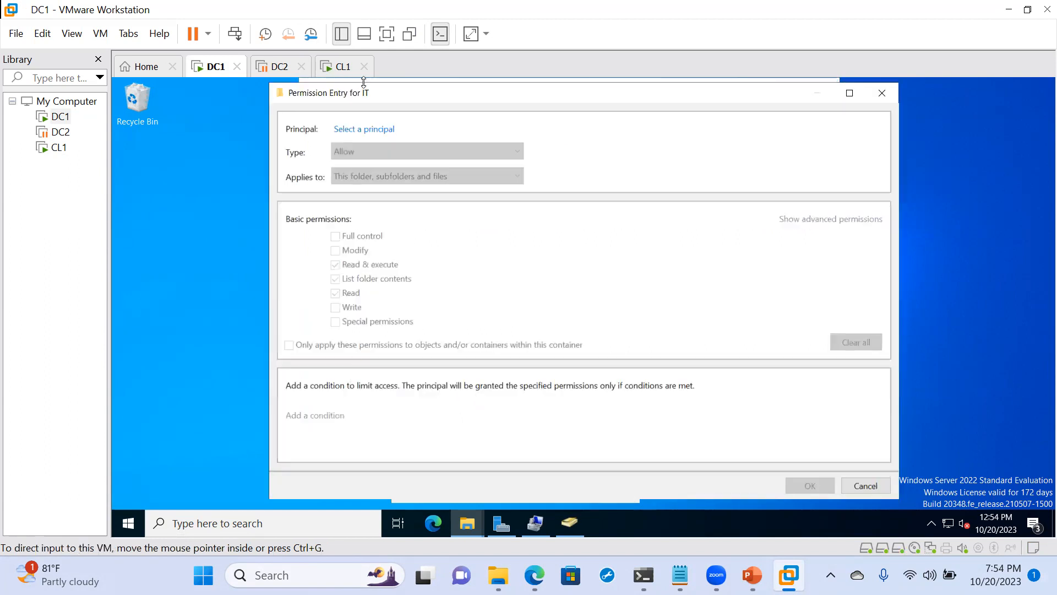
{"action": "left_click", "coordinate": [357, 129]}
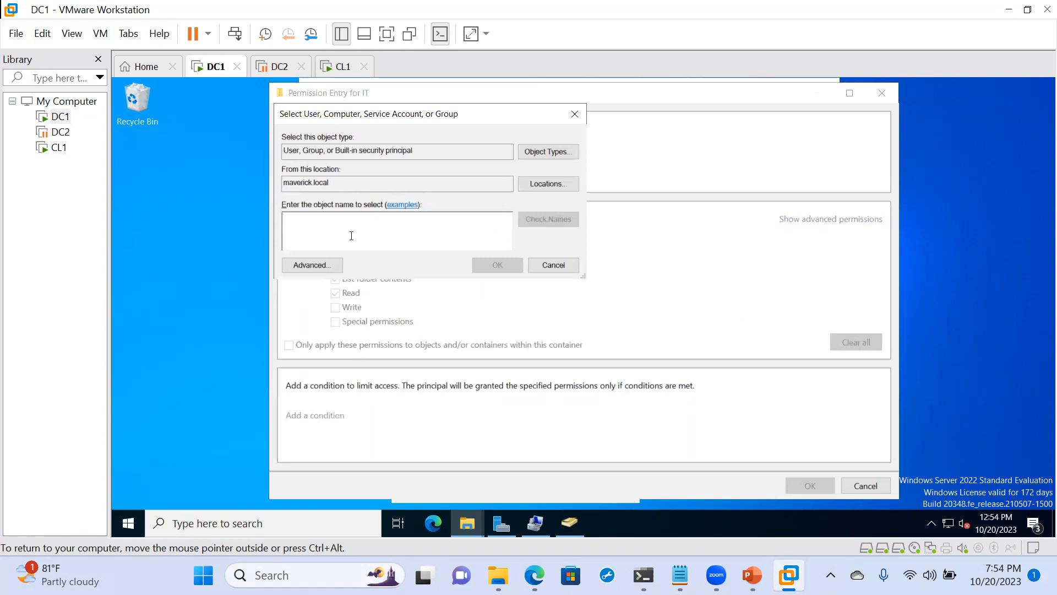
{"action": "type", "text": "IT"}
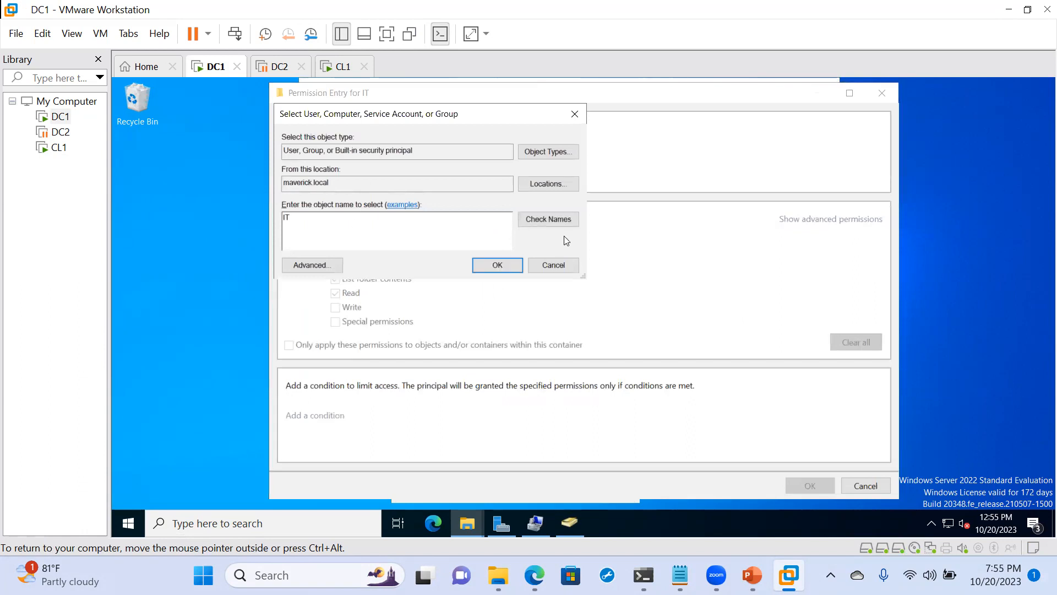
{"action": "left_click", "coordinate": [556, 220]}
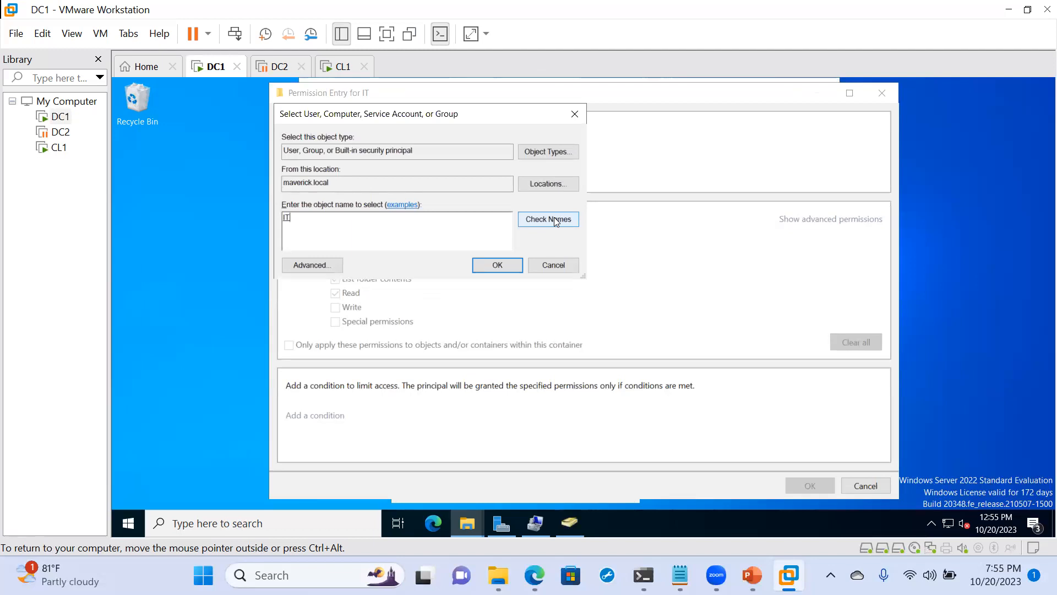
{"action": "left_click", "coordinate": [497, 264]}
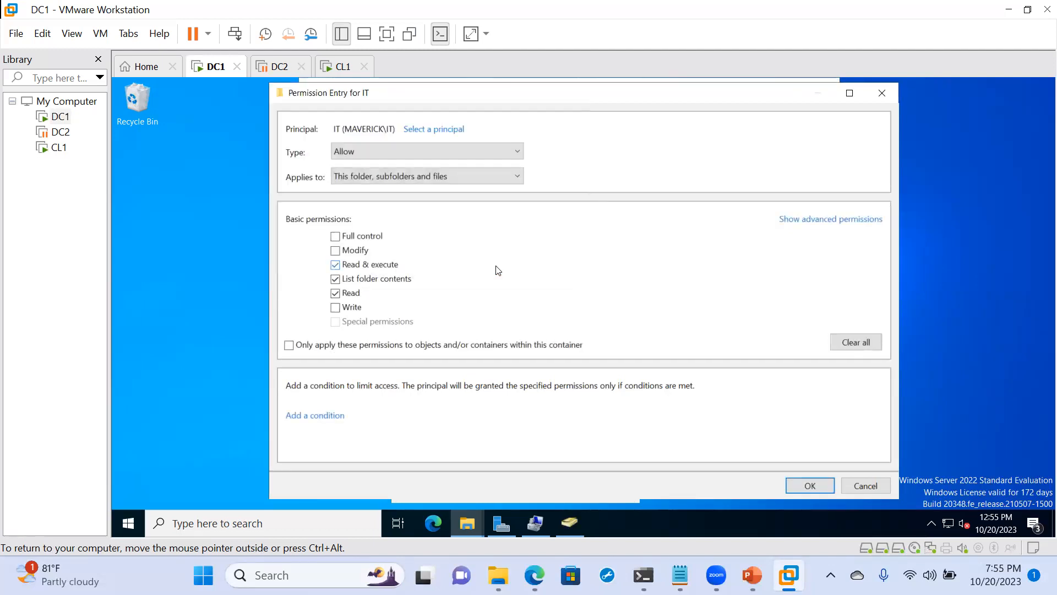
{"action": "left_click", "coordinate": [418, 174]}
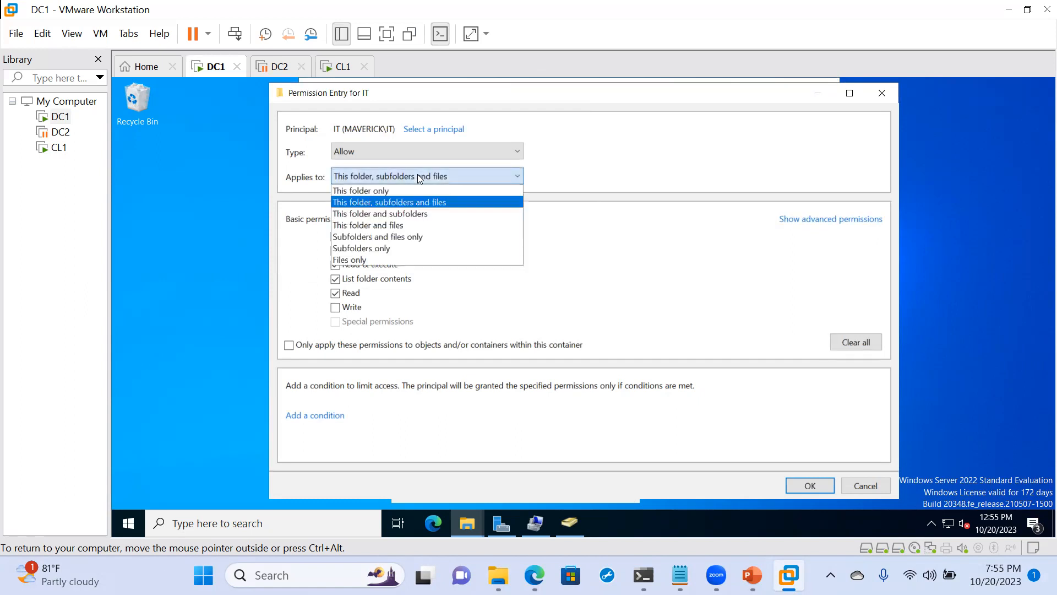
{"action": "left_click", "coordinate": [377, 191]}
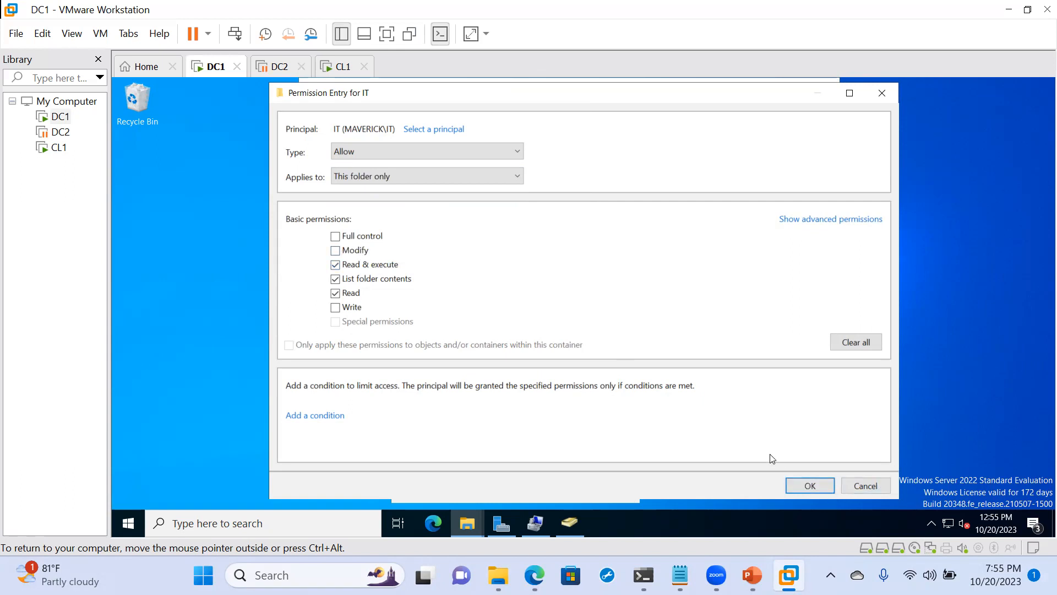
{"action": "left_click", "coordinate": [807, 483]}
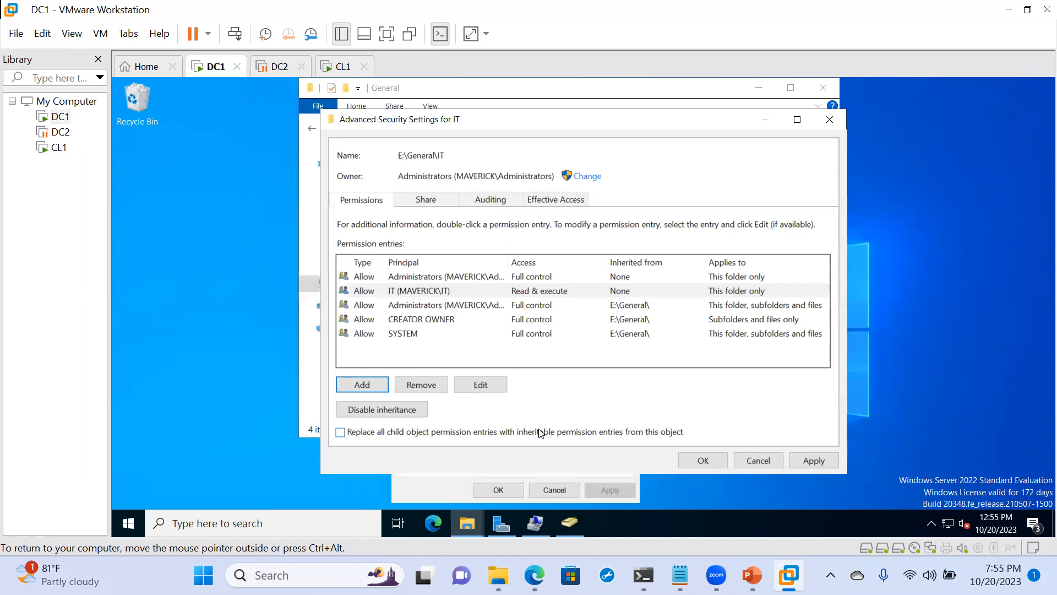
- Review the IT folder's share permissions, auditing and effective access pages, and save the new permission entry
{"action": "left_click", "coordinate": [416, 204]}
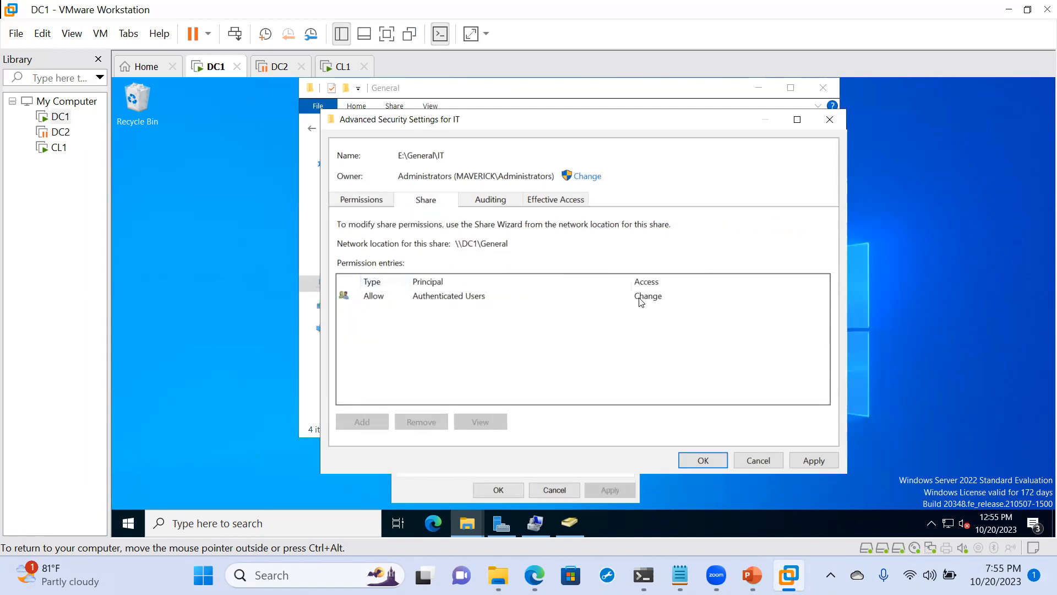
{"action": "left_click", "coordinate": [477, 204]}
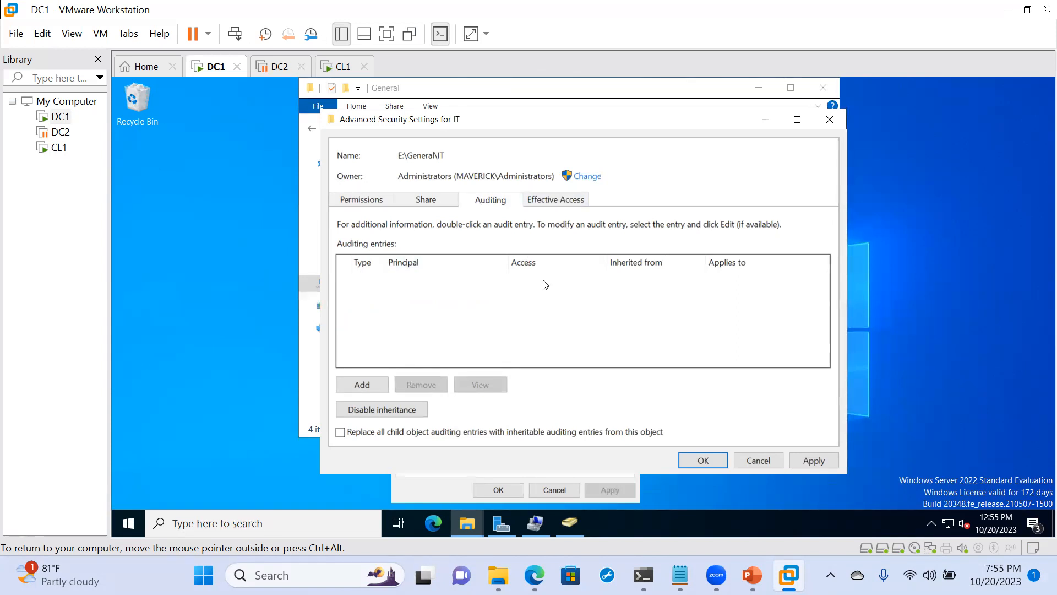
{"action": "left_click", "coordinate": [550, 203]}
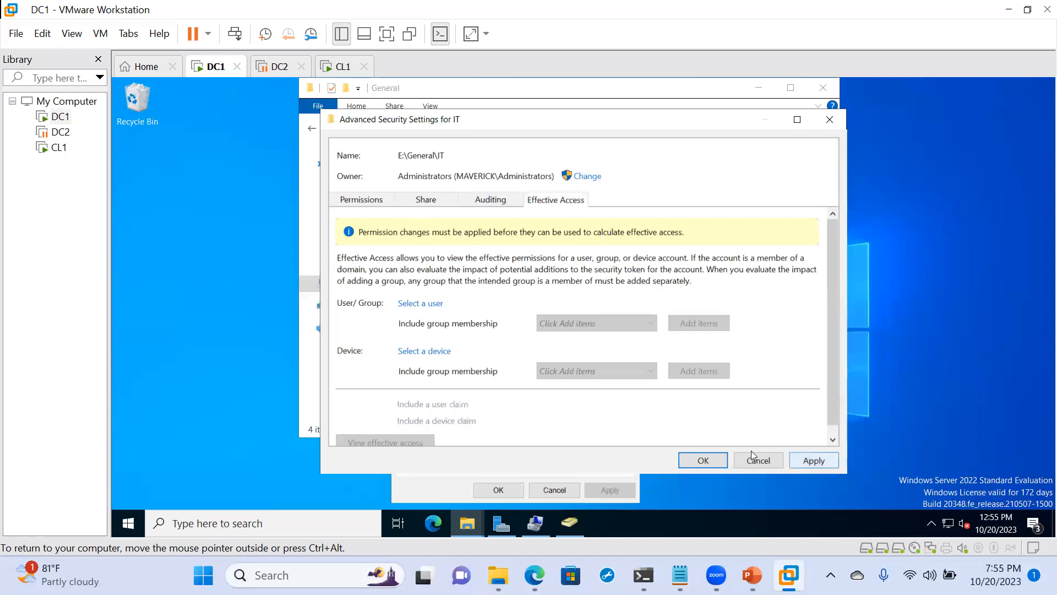
{"action": "left_click", "coordinate": [703, 461]}
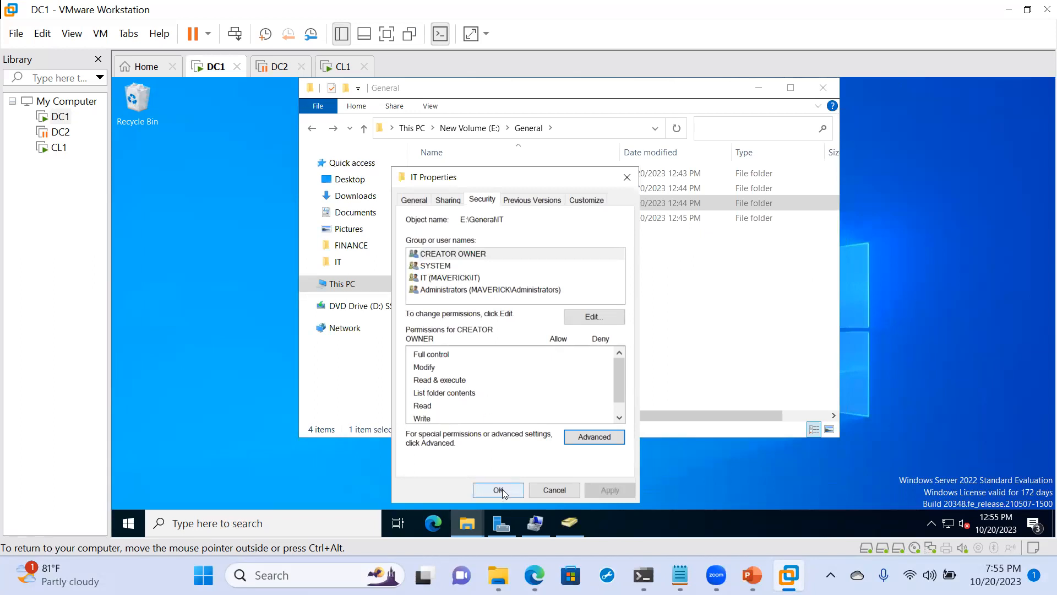
- Check the IT folder's saved permission entries and effective access options, and close its properties without further changes
{"action": "left_click", "coordinate": [586, 439]}
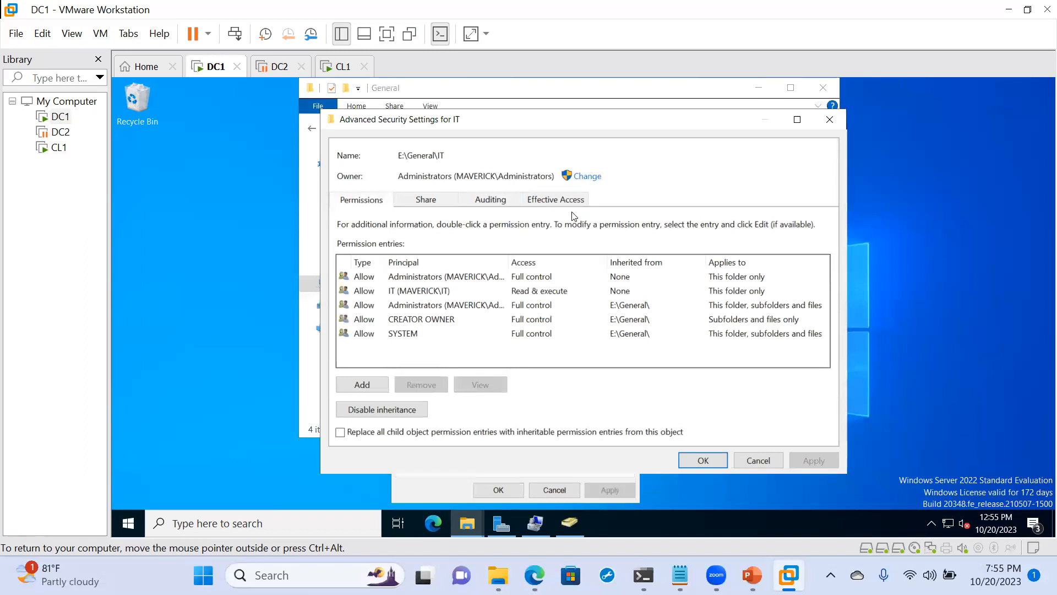
{"action": "left_click", "coordinate": [561, 203]}
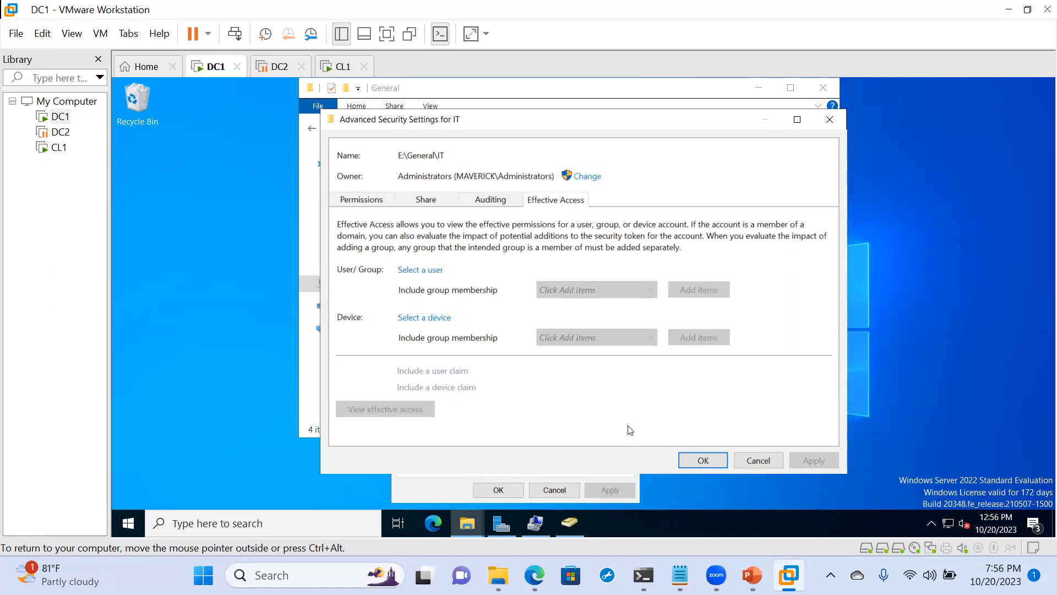
{"action": "left_click", "coordinate": [753, 463]}
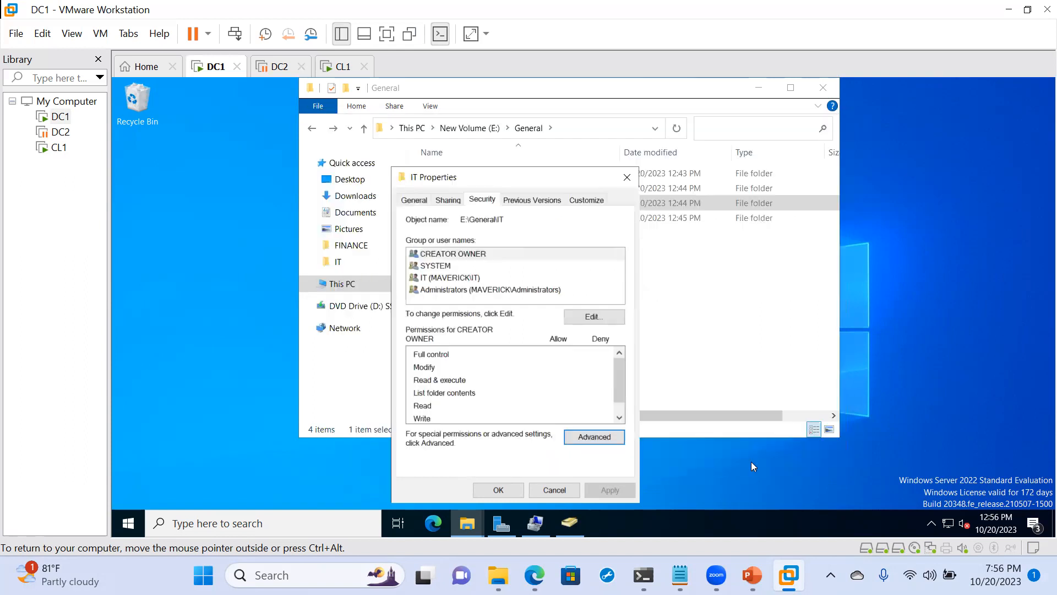
{"action": "left_click", "coordinate": [630, 184]}
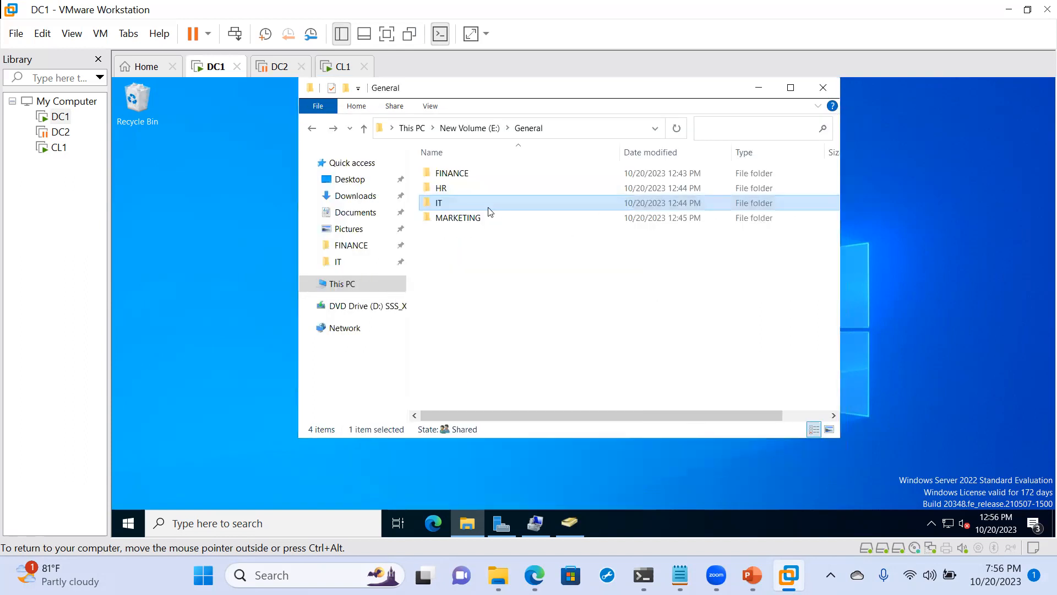
- Open the IT folder and bring up the advanced security settings of its APPLICATIONS subfolder
{"action": "double_click", "coordinate": [460, 204]}
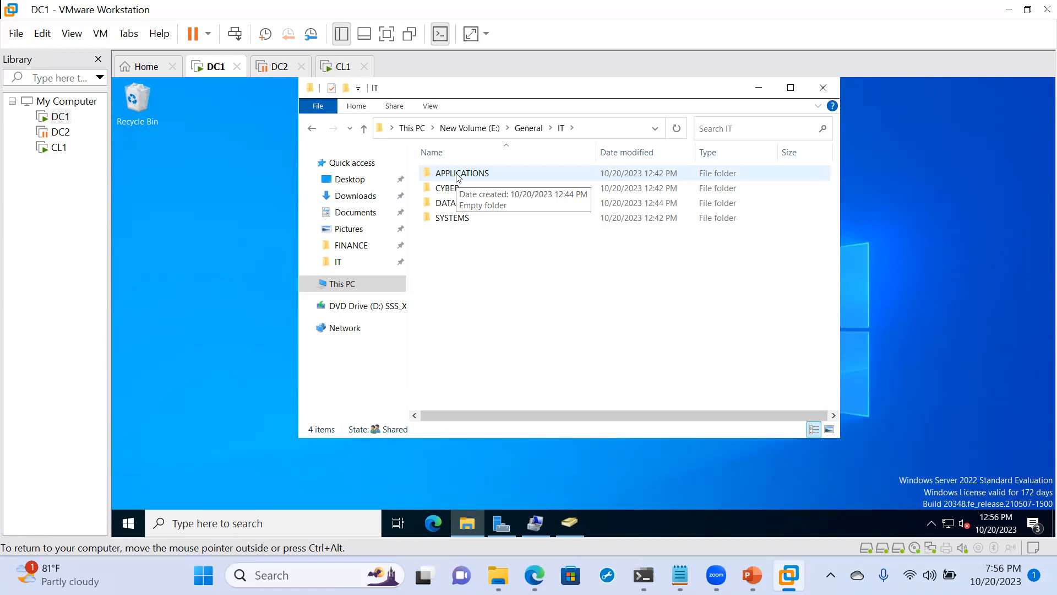
{"action": "right_click", "coordinate": [457, 176]}
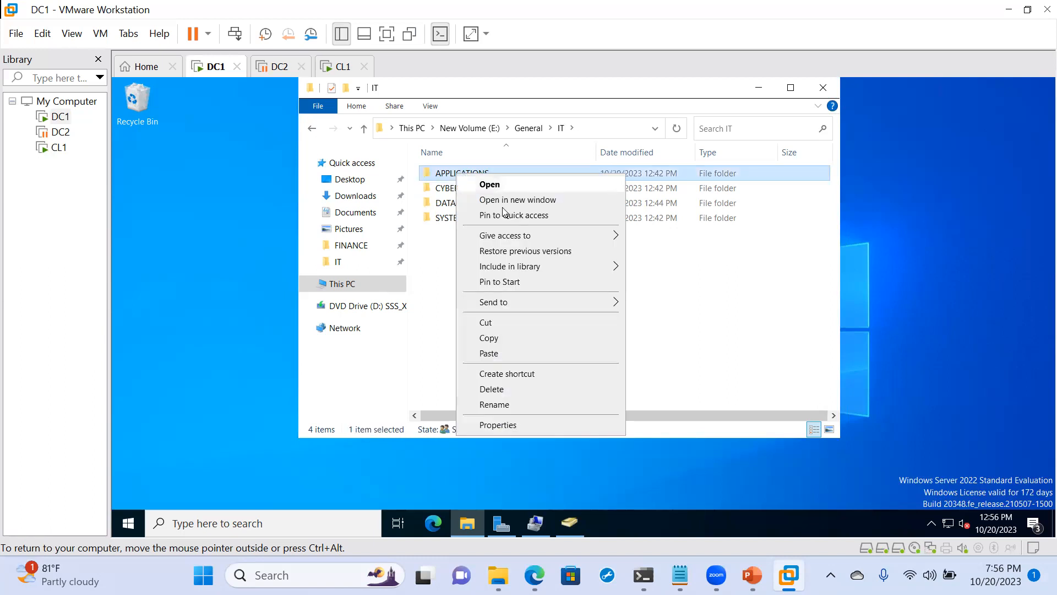
{"action": "left_click", "coordinate": [516, 427]}
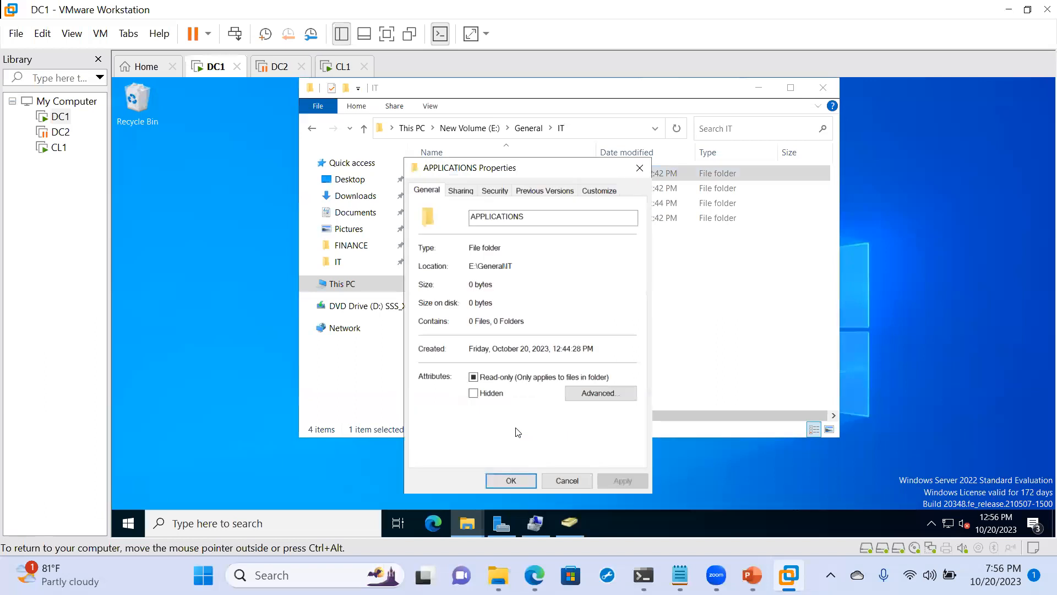
{"action": "left_click", "coordinate": [492, 192]}
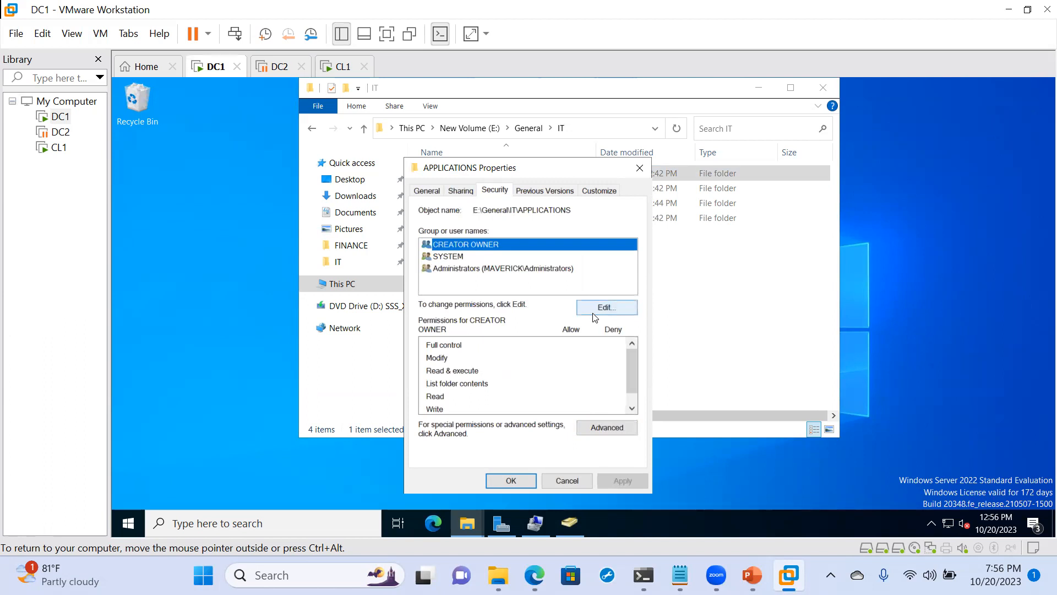
{"action": "left_click", "coordinate": [606, 424]}
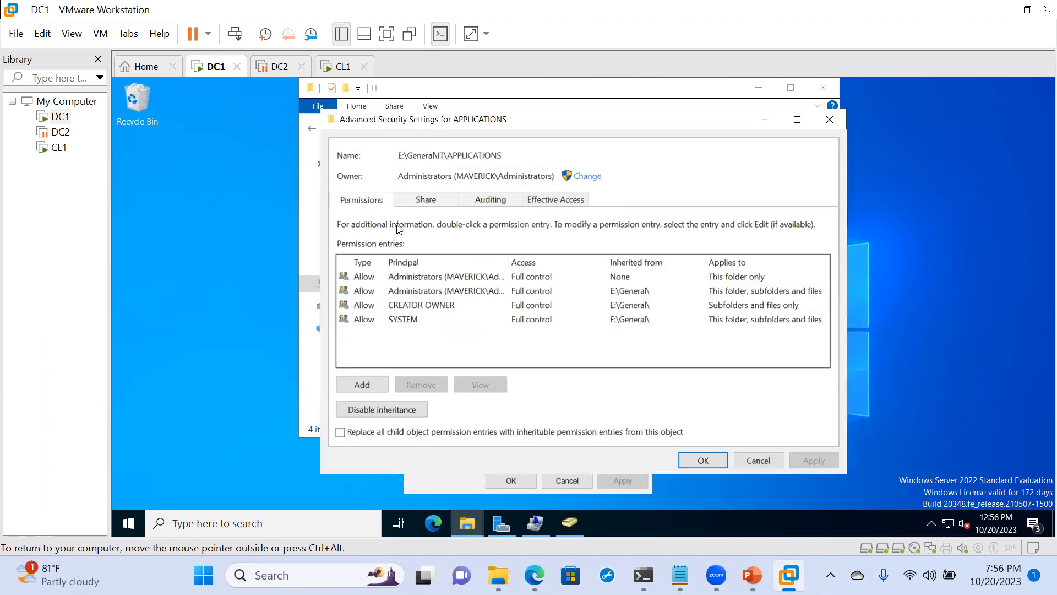
- Add a permission entry on the APPLICATIONS folder allowing the APPS group Modify on this folder, subfolders and files
{"action": "left_click", "coordinate": [366, 390]}
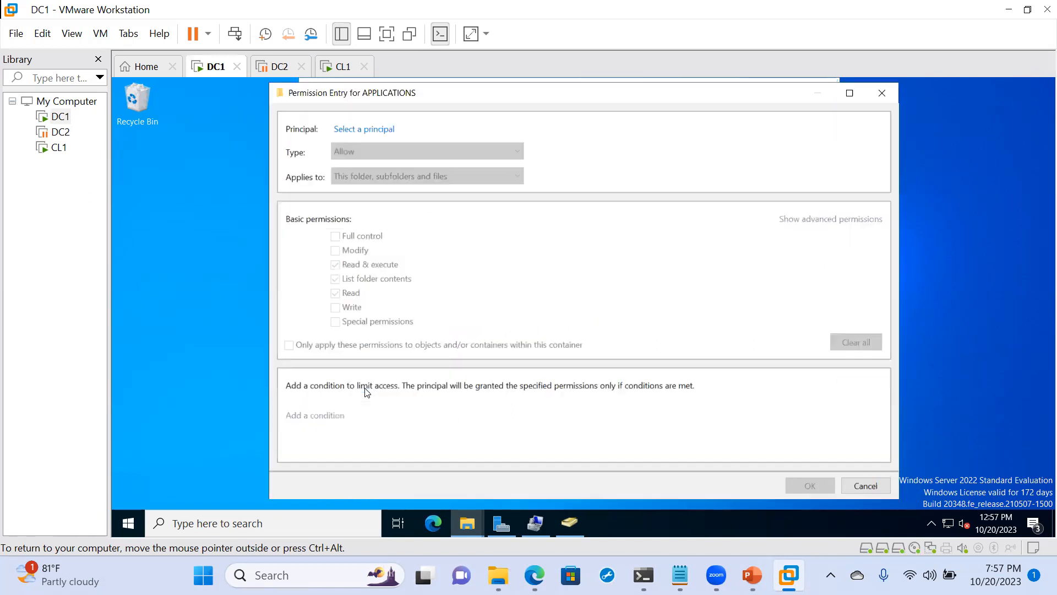
{"action": "left_click", "coordinate": [354, 132]}
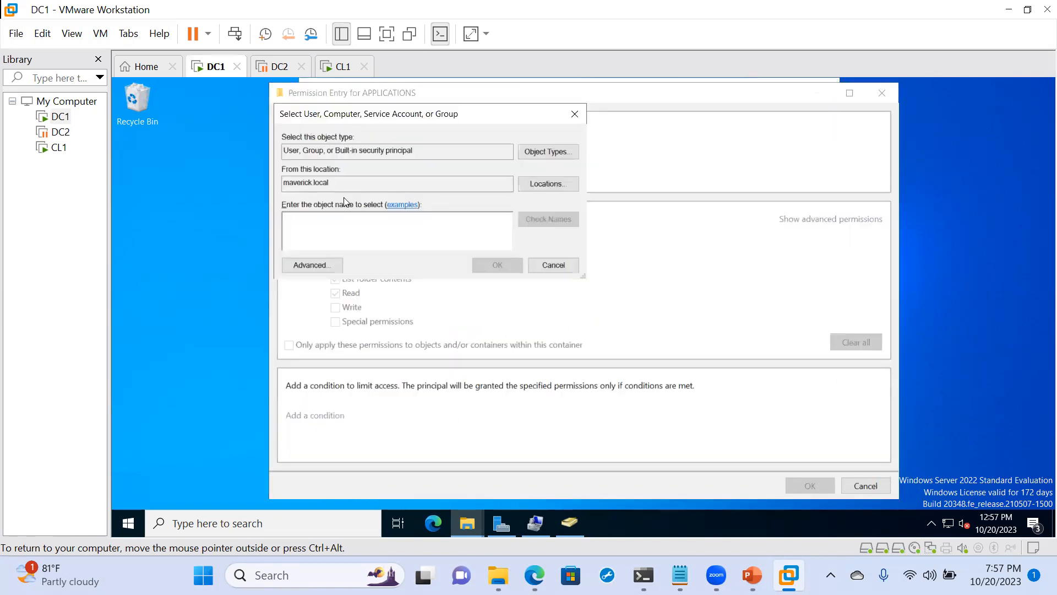
{"action": "type", "text": "Applica"}
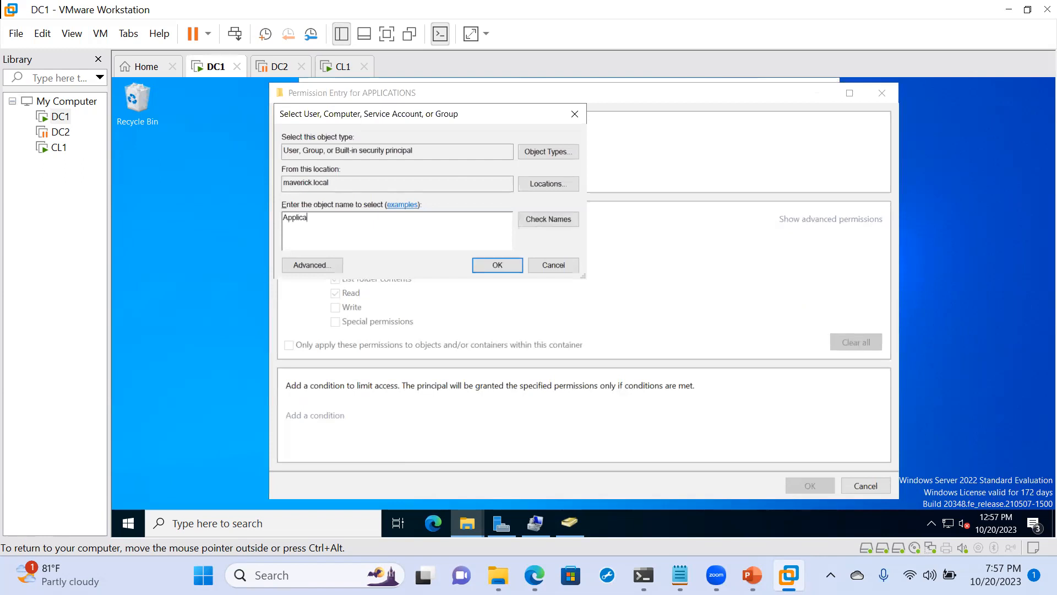
{"action": "left_click", "coordinate": [532, 218]}
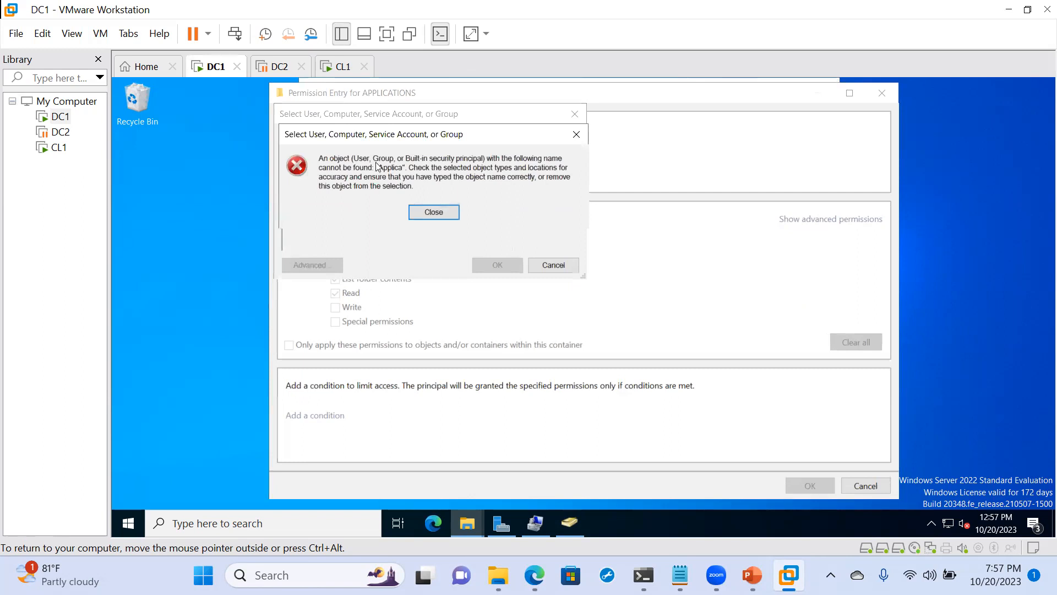
{"action": "left_click", "coordinate": [434, 212]}
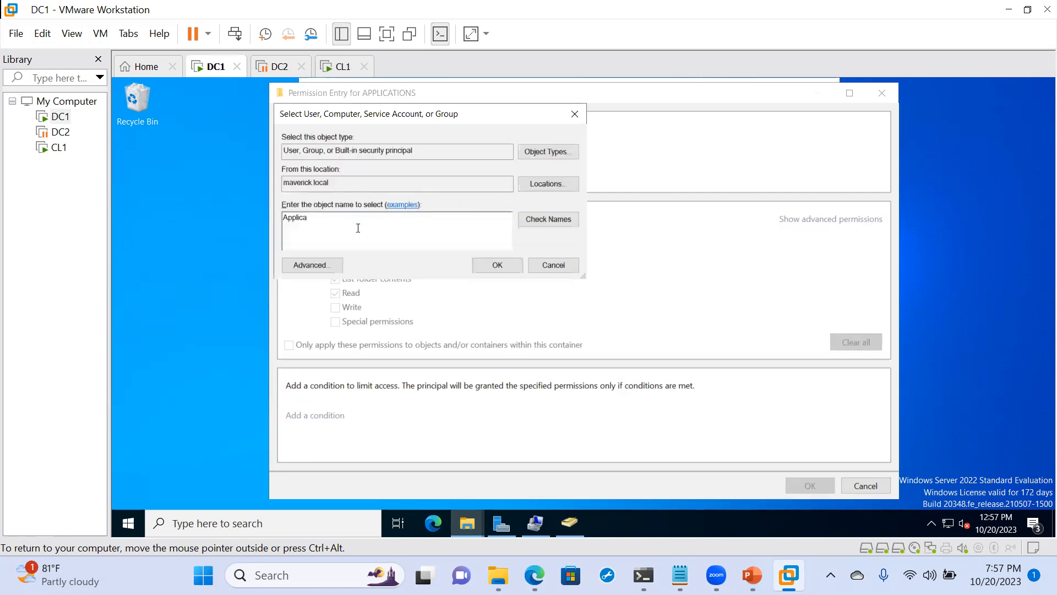
{"action": "key", "text": "BackSpace"}
{"action": "left_click", "coordinate": [540, 224]}
{"action": "left_click", "coordinate": [497, 266]}
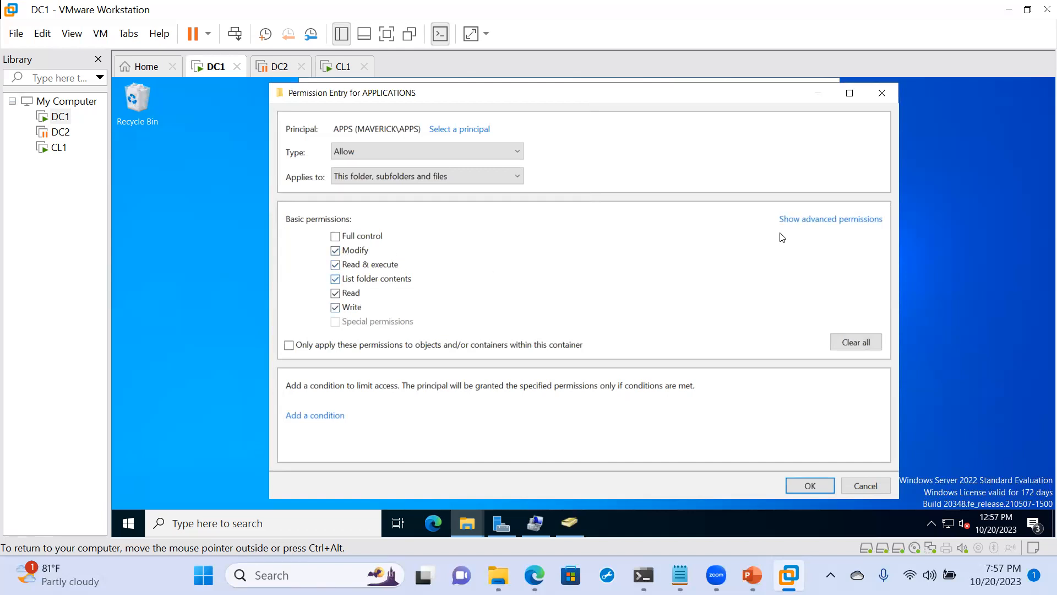
- Review the APPS entry's advanced permissions, save the entry and close the APPLICATIONS folder's properties
{"action": "left_click", "coordinate": [808, 220]}
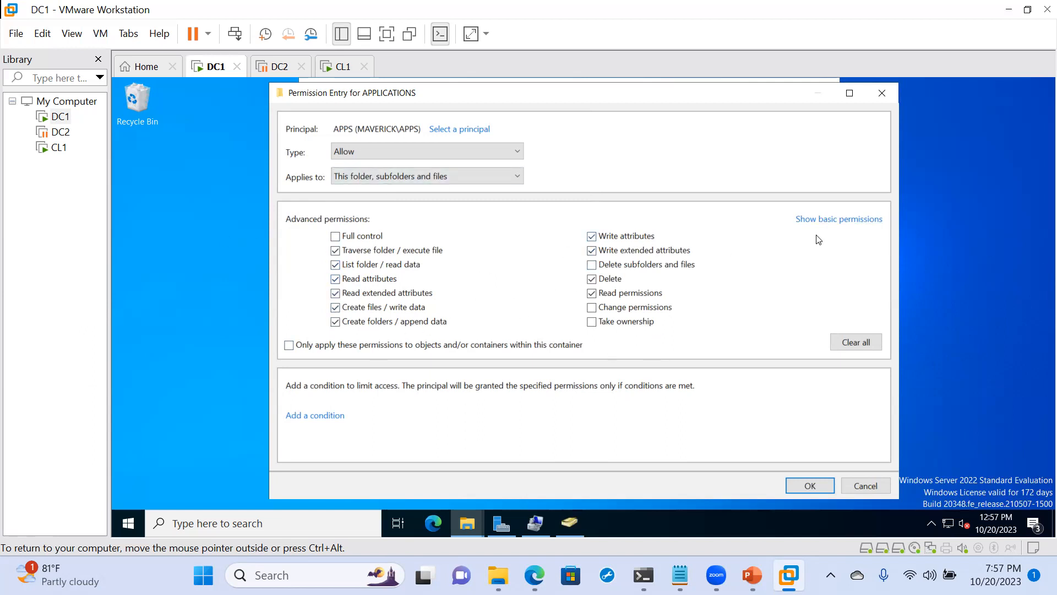
{"action": "left_click", "coordinate": [817, 221]}
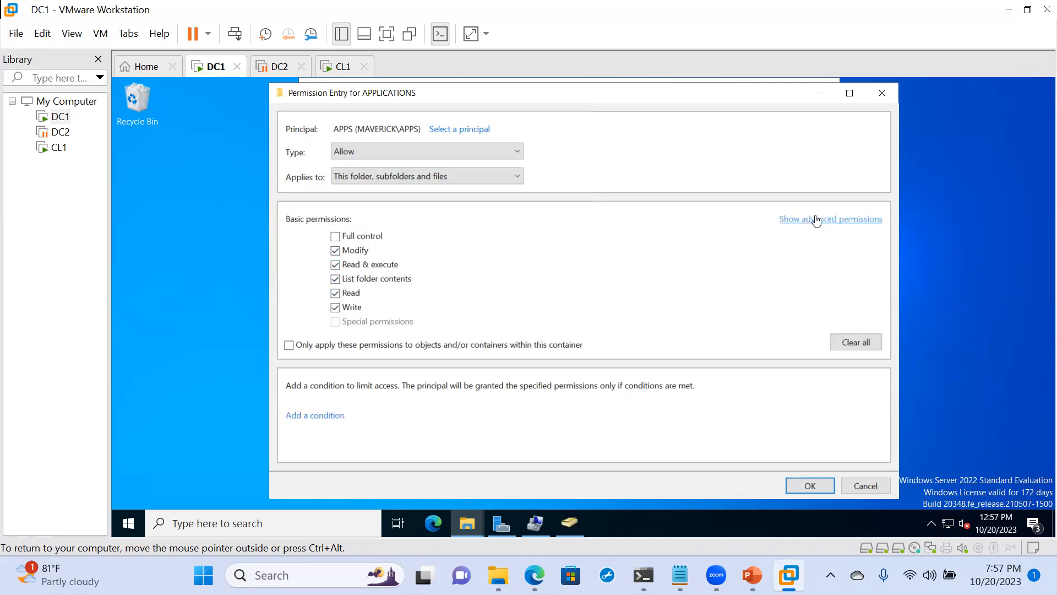
{"action": "left_click", "coordinate": [810, 486]}
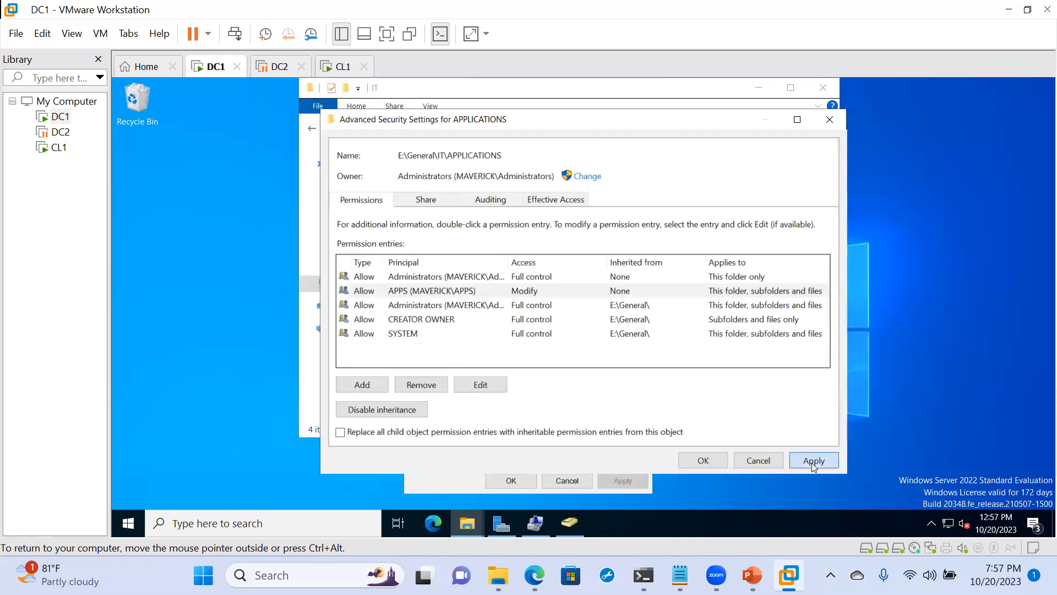
{"action": "left_click", "coordinate": [814, 461]}
{"action": "left_click", "coordinate": [695, 462]}
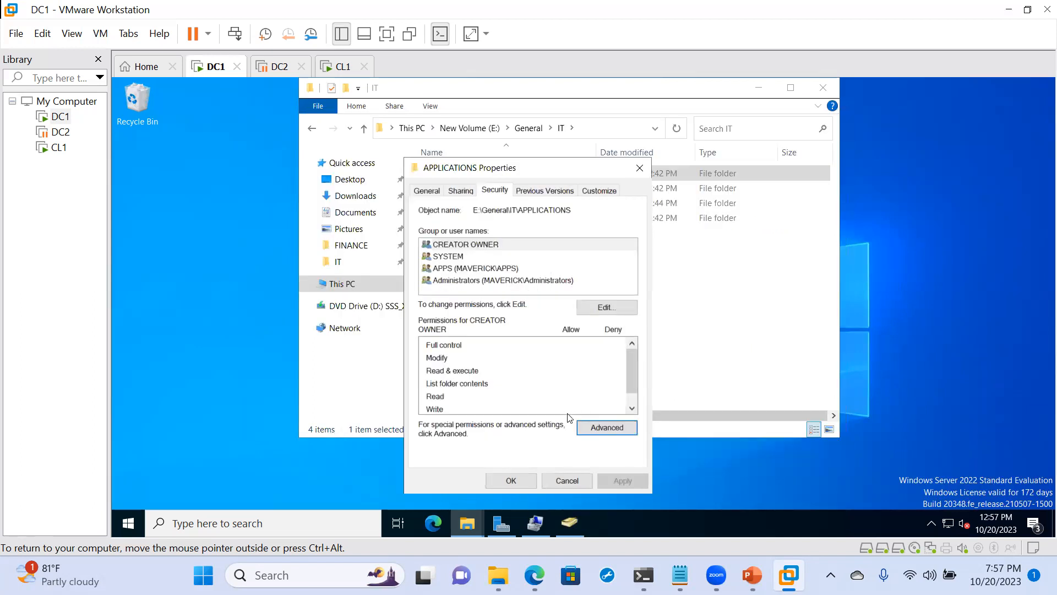
{"action": "left_click", "coordinate": [510, 477]}
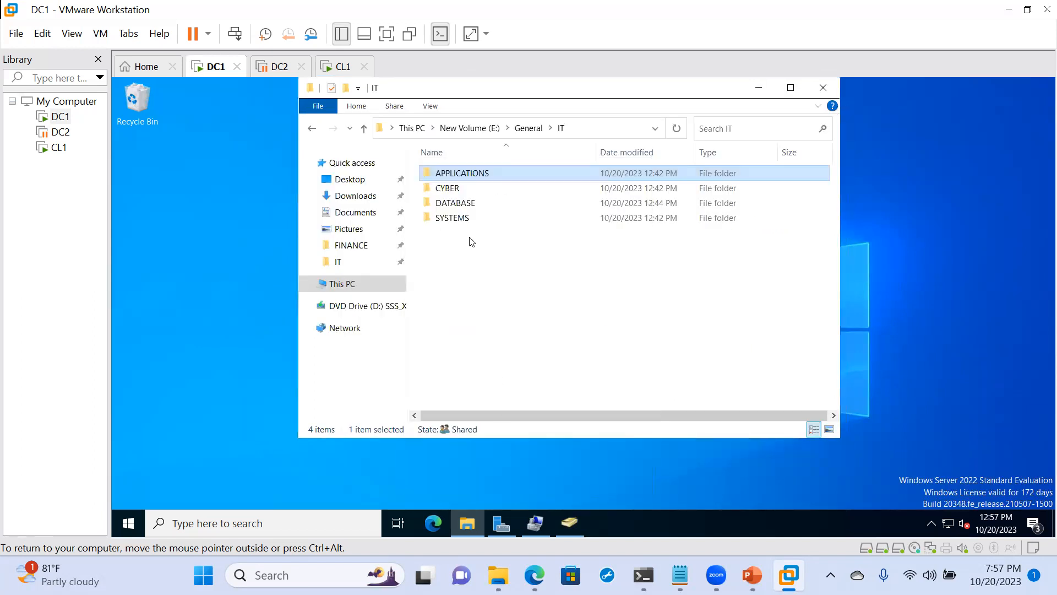
- Add the CYBER group to the security permissions list of the CYBER folder
{"action": "left_click", "coordinate": [445, 189]}
{"action": "right_click", "coordinate": [445, 189]}
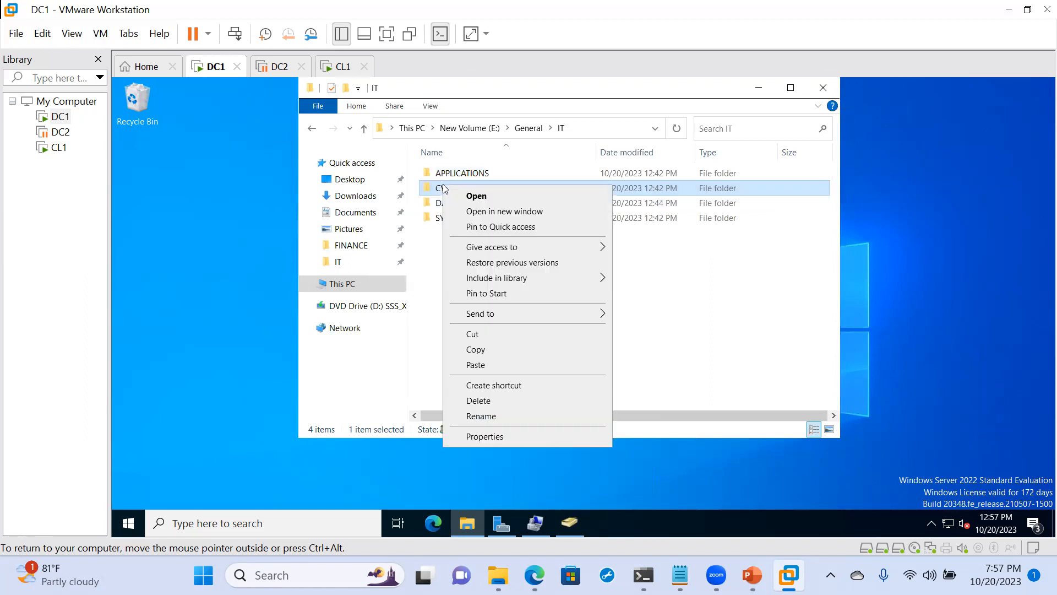
{"action": "left_click", "coordinate": [488, 436]}
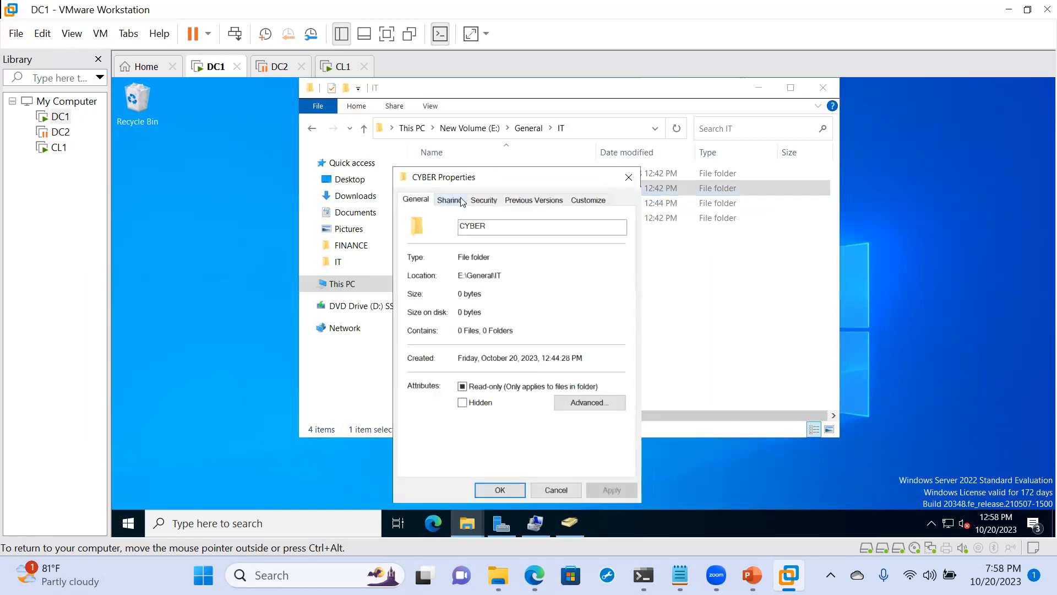
{"action": "left_click", "coordinate": [481, 201]}
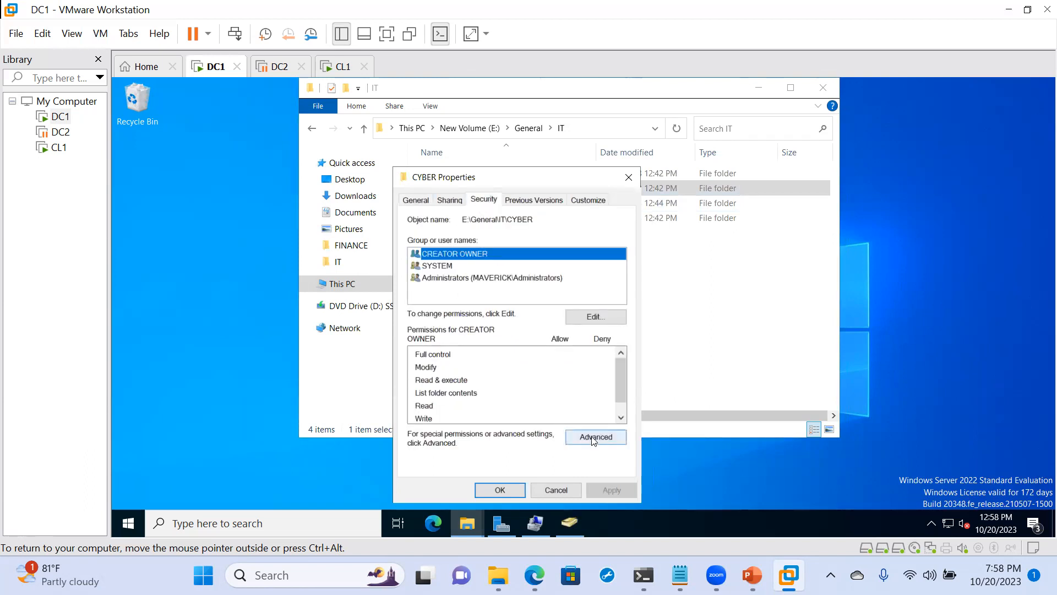
{"action": "left_click", "coordinate": [597, 315]}
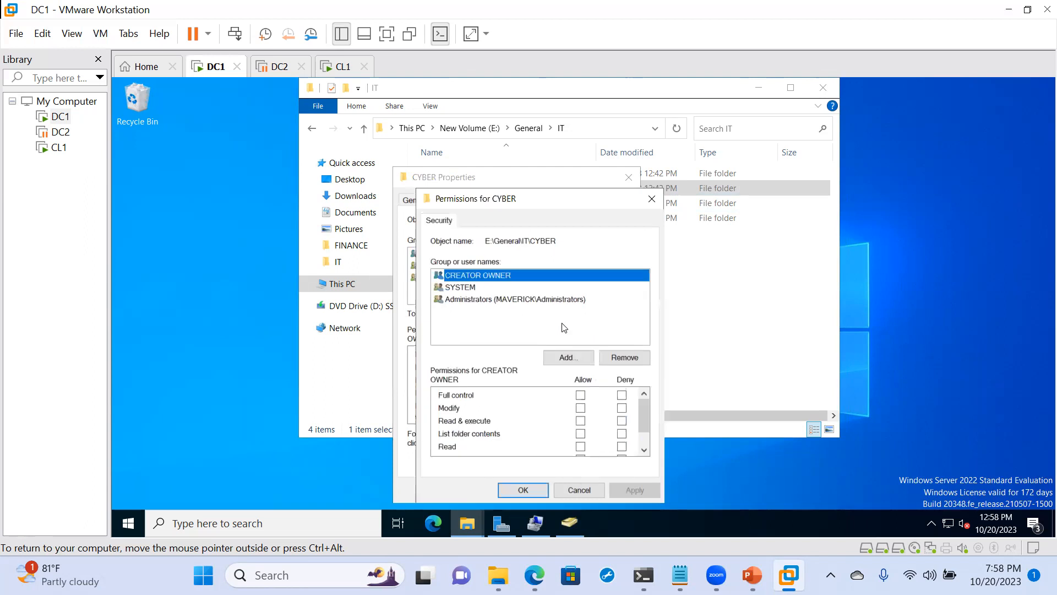
{"action": "left_click", "coordinate": [562, 357]}
{"action": "type", "text": "Cyber"}
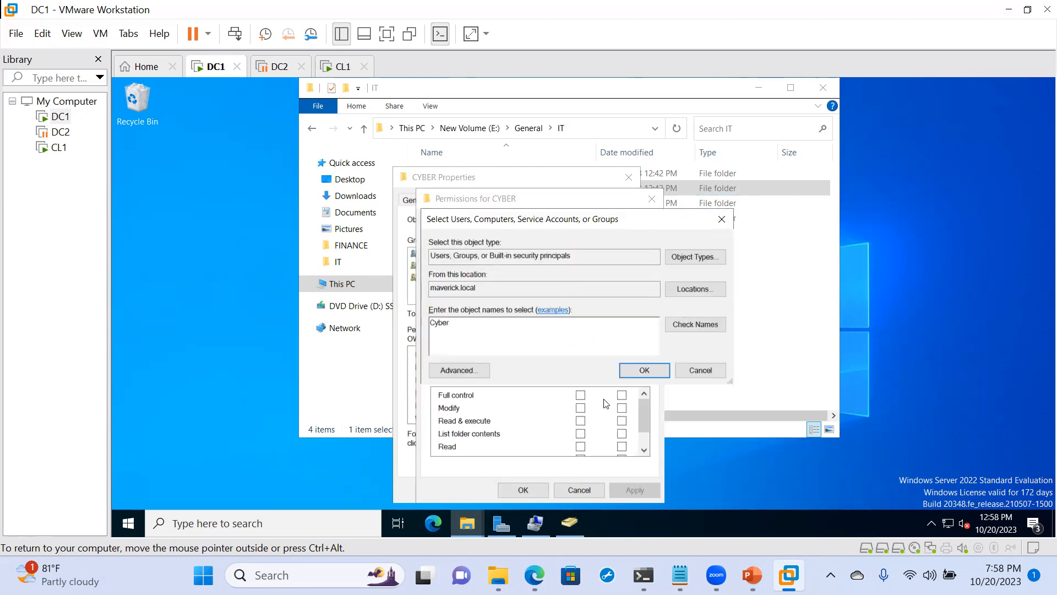
{"action": "left_click", "coordinate": [695, 325]}
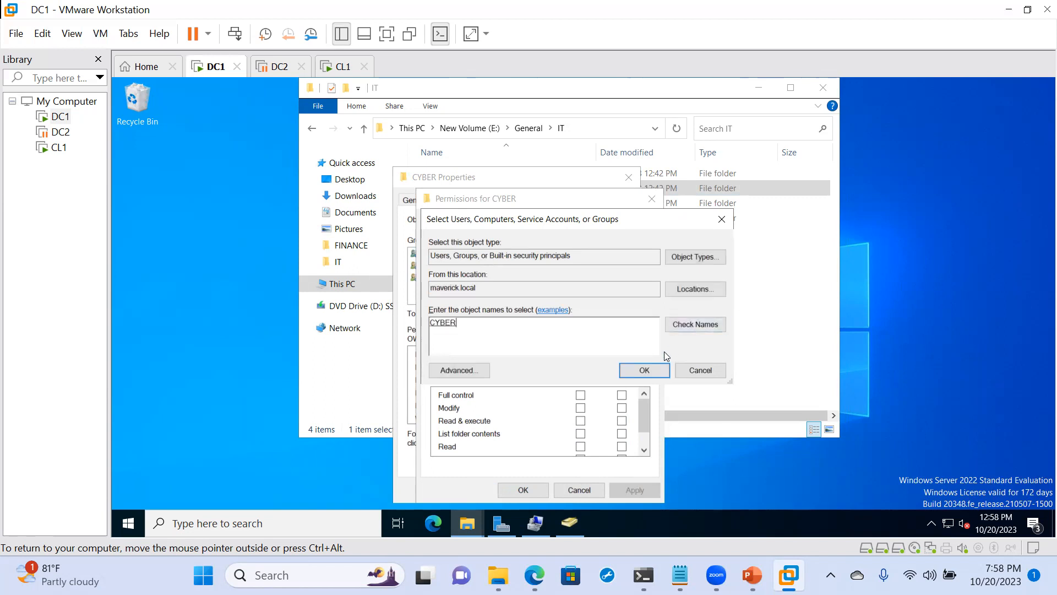
{"action": "left_click", "coordinate": [645, 371]}
- Allow the CYBER group Modify permission on the CYBER folder, save it and close the folder's properties
{"action": "left_click", "coordinate": [579, 408]}
{"action": "left_click", "coordinate": [624, 490]}
{"action": "left_click", "coordinate": [506, 488]}
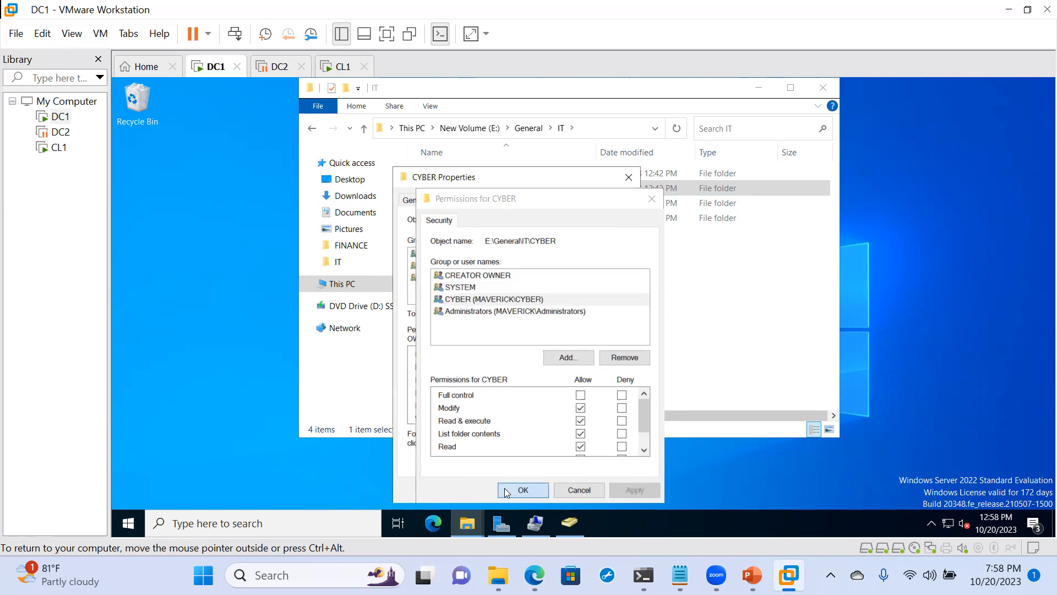
{"action": "left_click", "coordinate": [501, 495]}
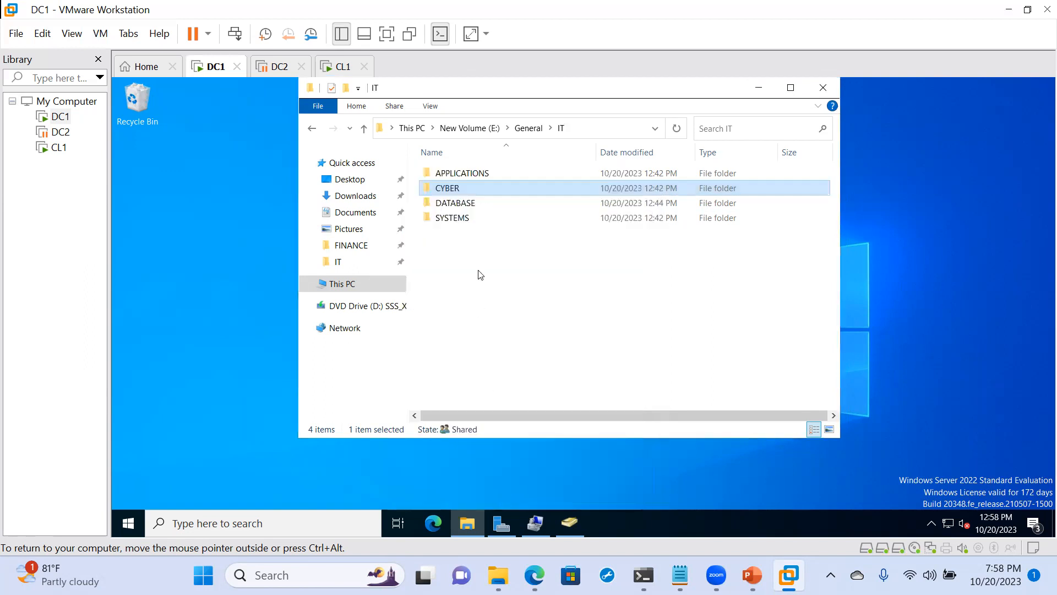
- Add the DATABASE group to the security permissions list of the DATABASE folder
{"action": "right_click", "coordinate": [466, 204]}
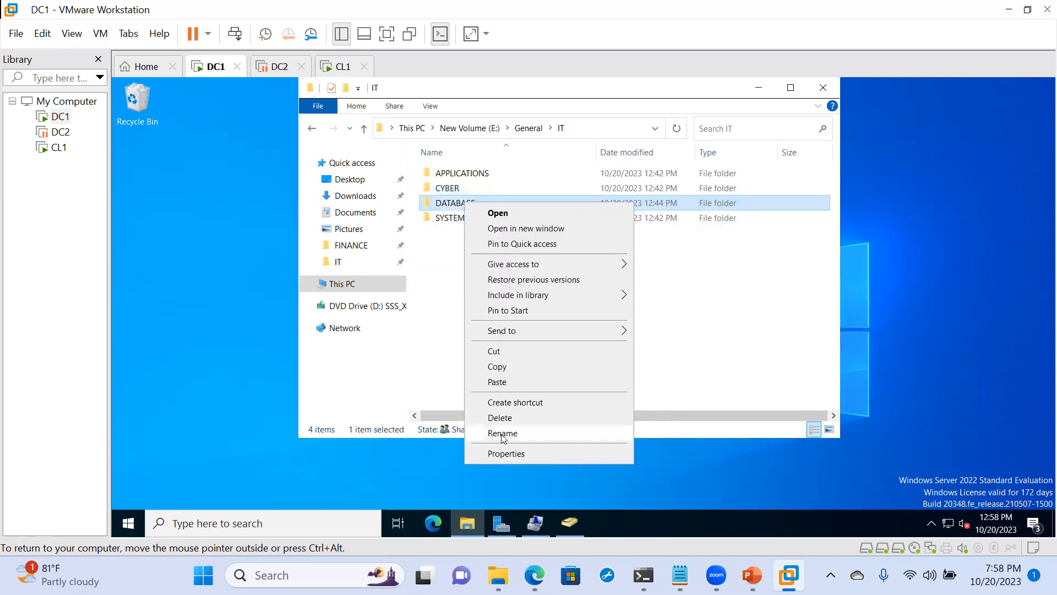
{"action": "left_click", "coordinate": [501, 452]}
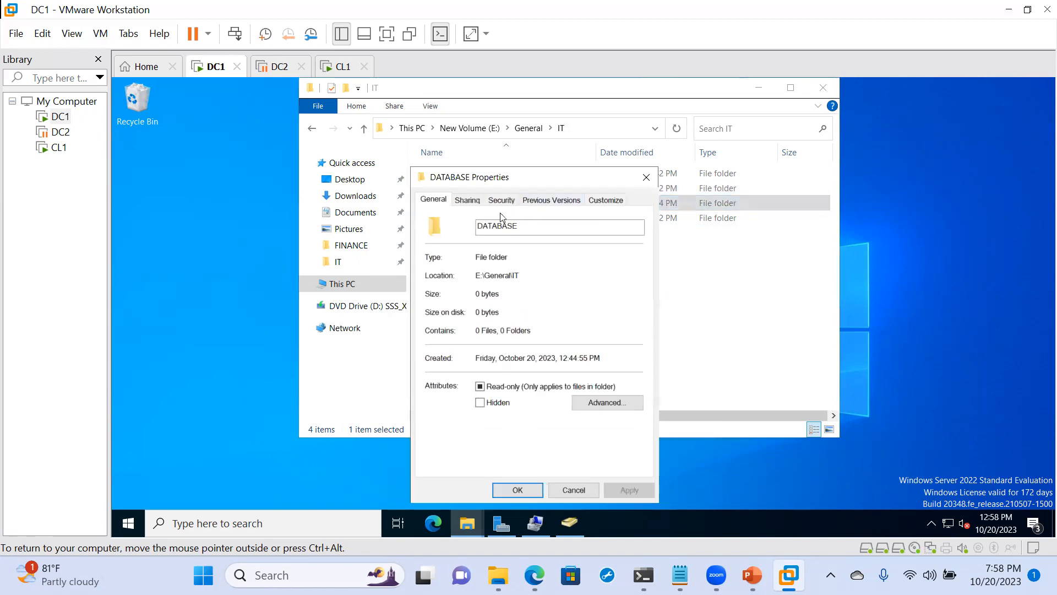
{"action": "left_click", "coordinate": [501, 201]}
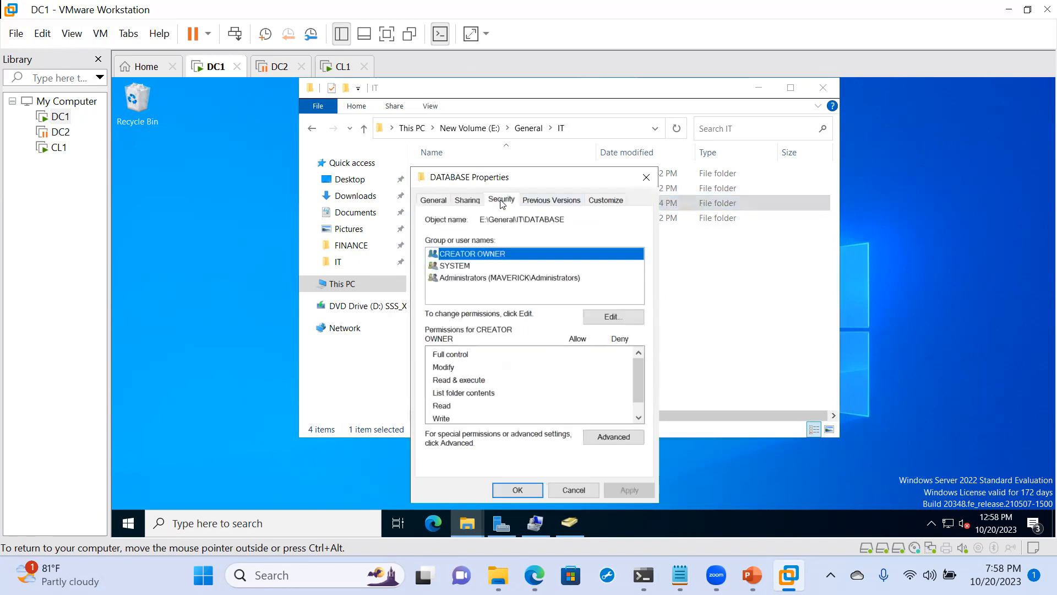
{"action": "left_click", "coordinate": [618, 325]}
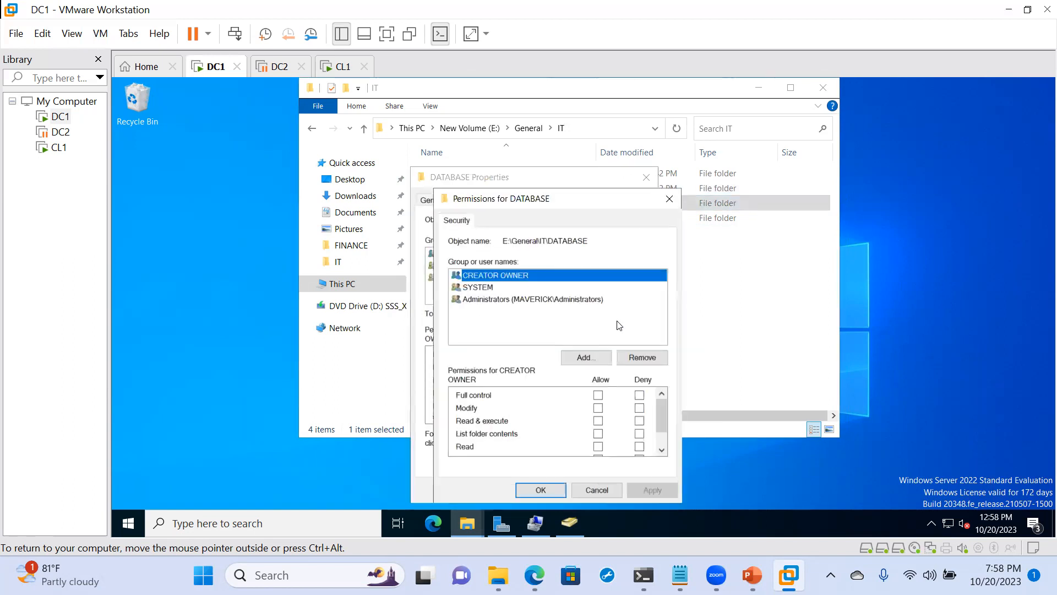
{"action": "left_click", "coordinate": [587, 357]}
{"action": "type", "text": "Database"}
{"action": "left_click", "coordinate": [713, 324]}
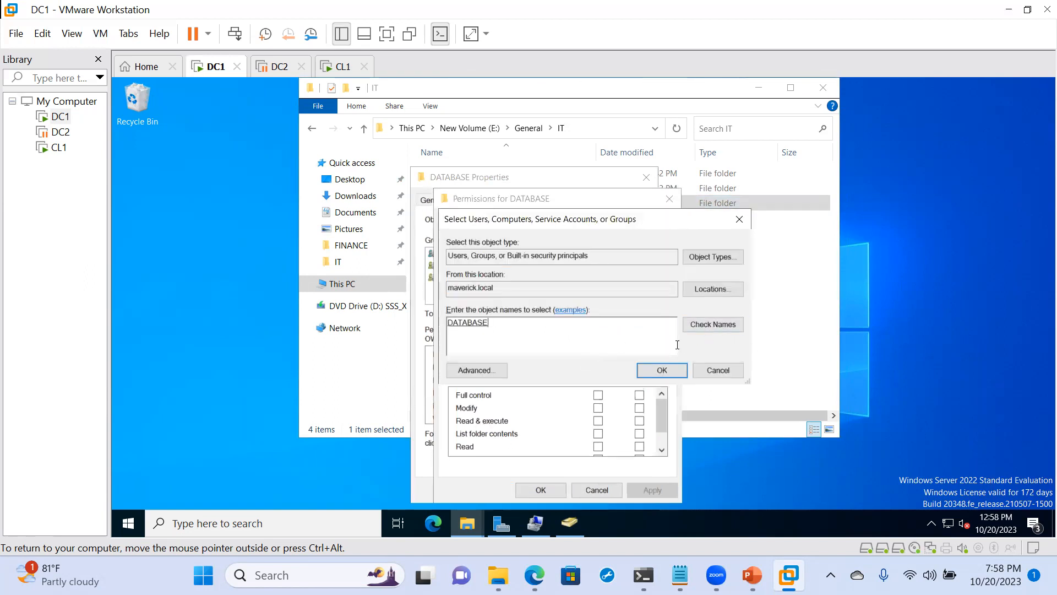
{"action": "left_click", "coordinate": [662, 369]}
- Allow the DATABASE group Modify permission on the DATABASE folder, save it and close the folder's properties
{"action": "left_click", "coordinate": [598, 408]}
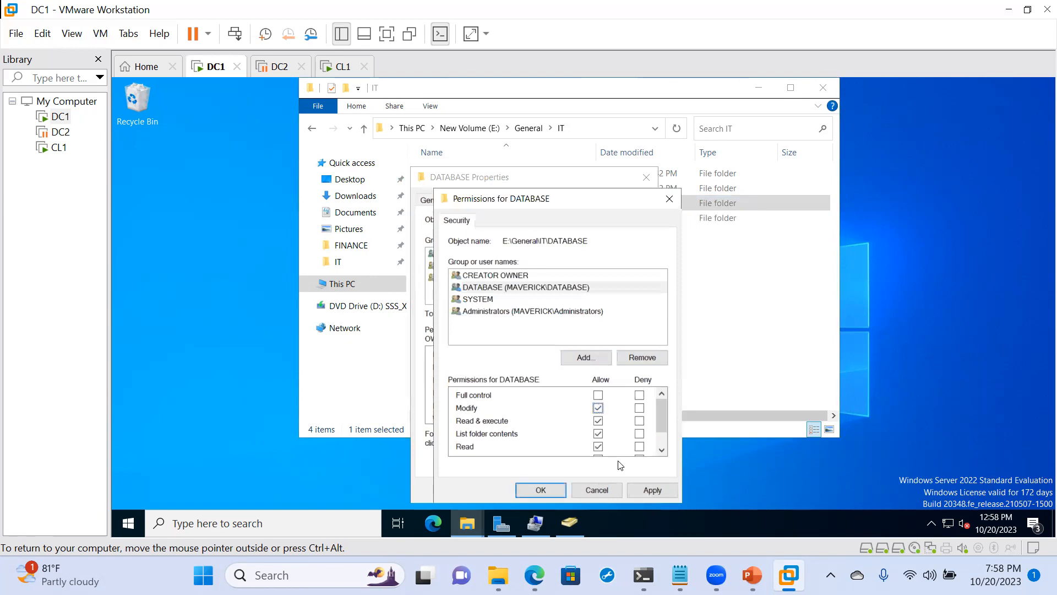
{"action": "left_click", "coordinate": [648, 489]}
{"action": "left_click", "coordinate": [542, 491]}
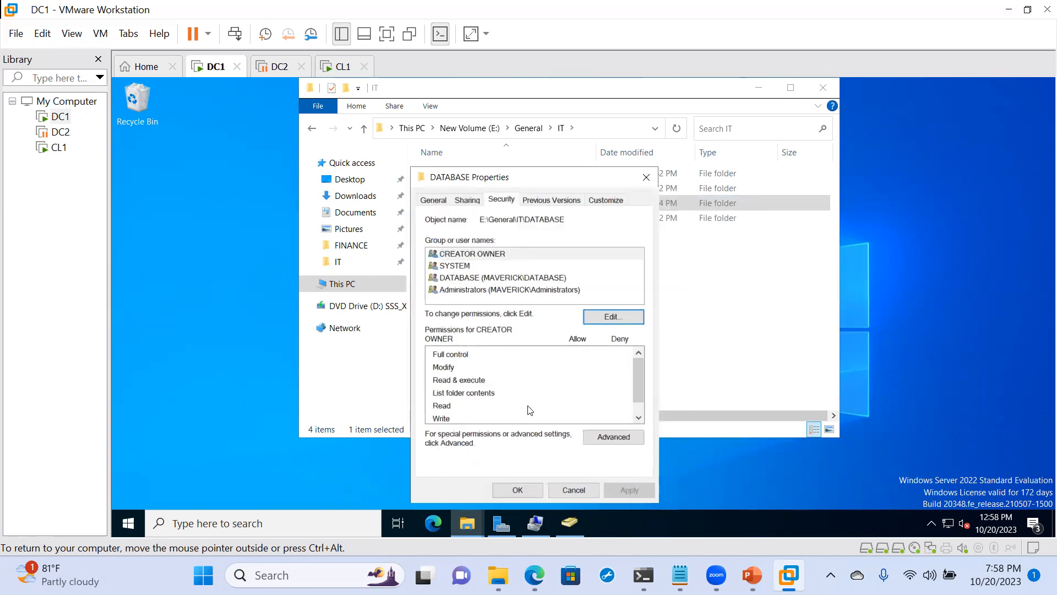
{"action": "left_click", "coordinate": [518, 490]}
- Add the SYSTEMS group, rather than the built-in SYSTEM account, to the security permissions list of the SYSTEMS folder
{"action": "left_click", "coordinate": [450, 218]}
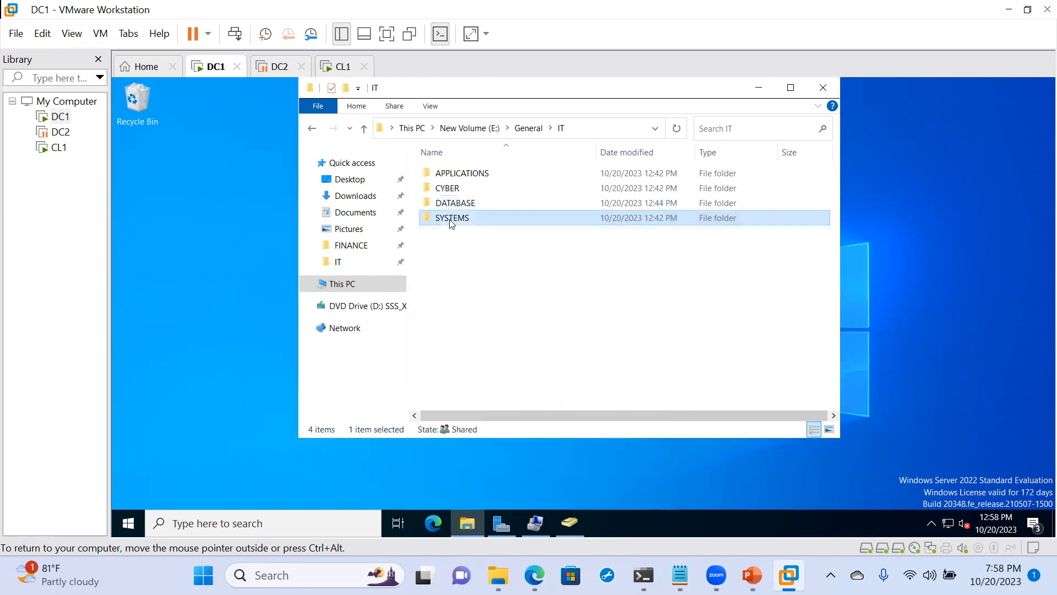
{"action": "right_click", "coordinate": [449, 219]}
{"action": "left_click", "coordinate": [491, 471]}
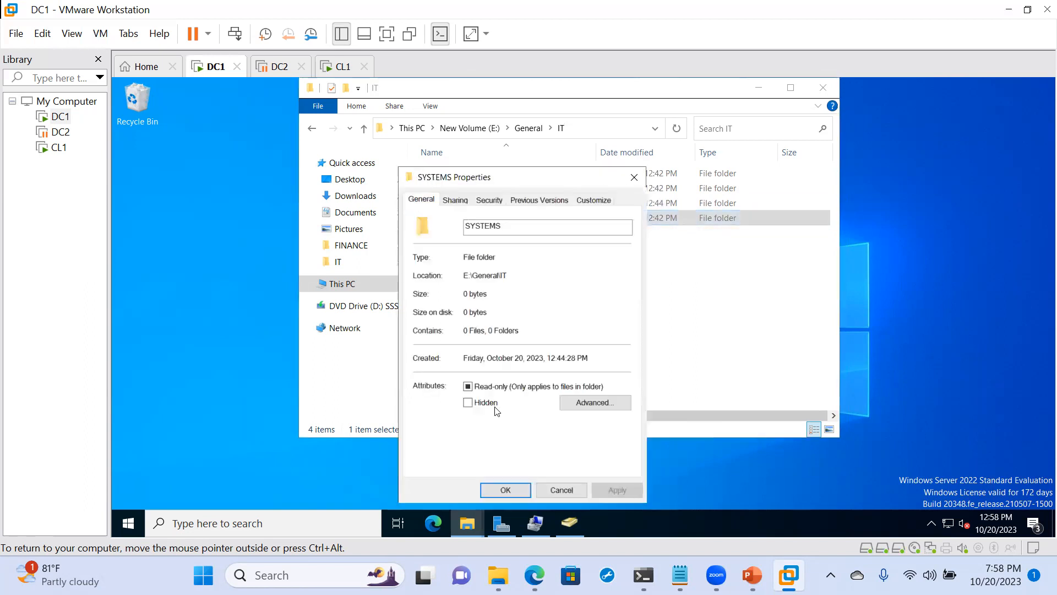
{"action": "left_click", "coordinate": [487, 201]}
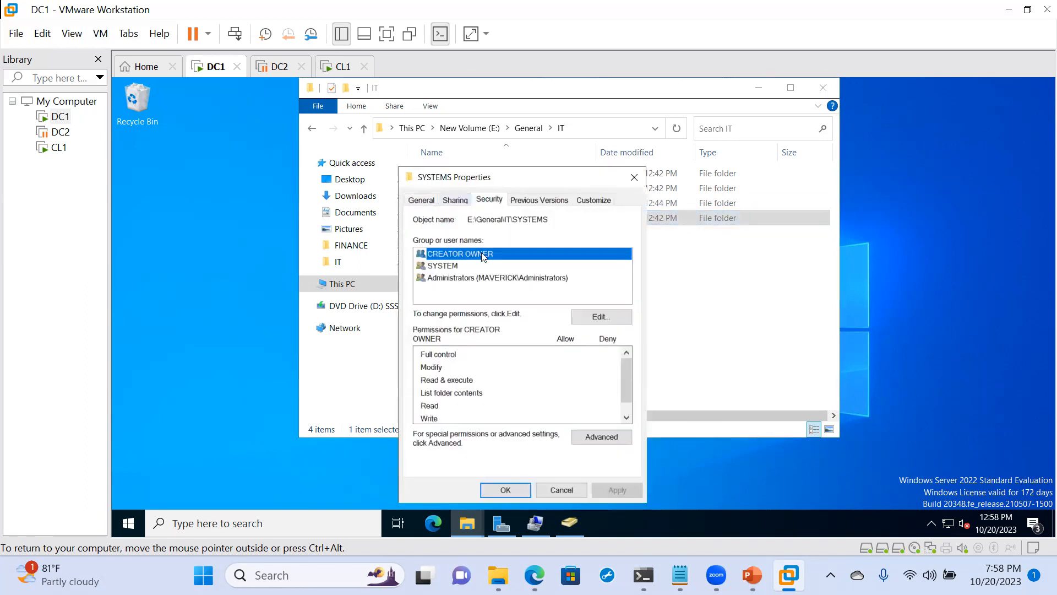
{"action": "left_click", "coordinate": [600, 317]}
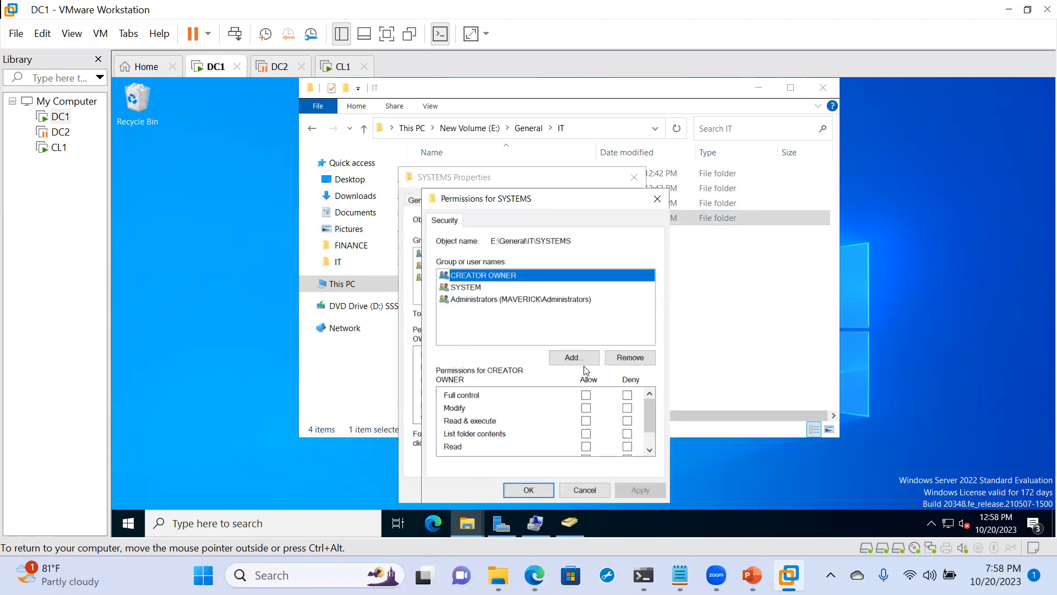
{"action": "left_click", "coordinate": [570, 361]}
{"action": "type", "text": "Sys"}
{"action": "left_click", "coordinate": [688, 323]}
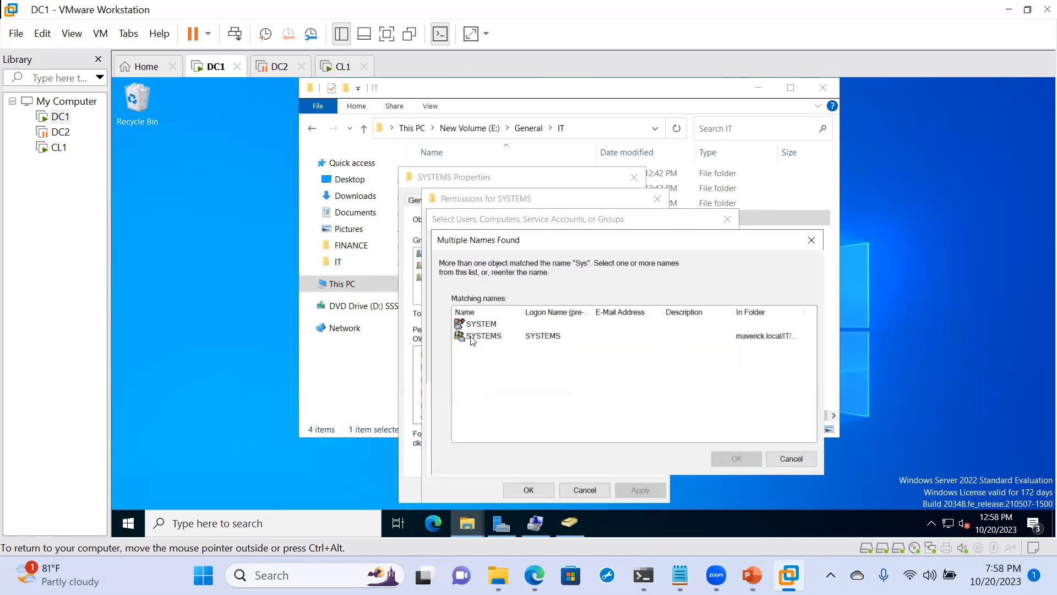
{"action": "left_click", "coordinate": [472, 337]}
{"action": "left_click", "coordinate": [735, 458]}
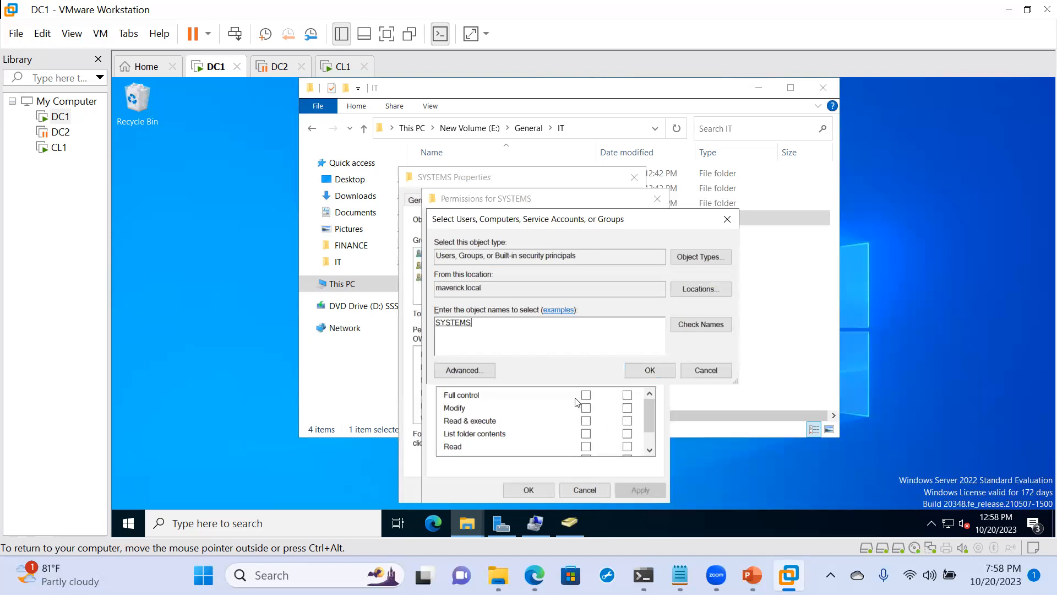
{"action": "left_click", "coordinate": [636, 371]}
- Allow the SYSTEMS group Modify permission on the SYSTEMS folder and save the permission changes
{"action": "left_click", "coordinate": [586, 408]}
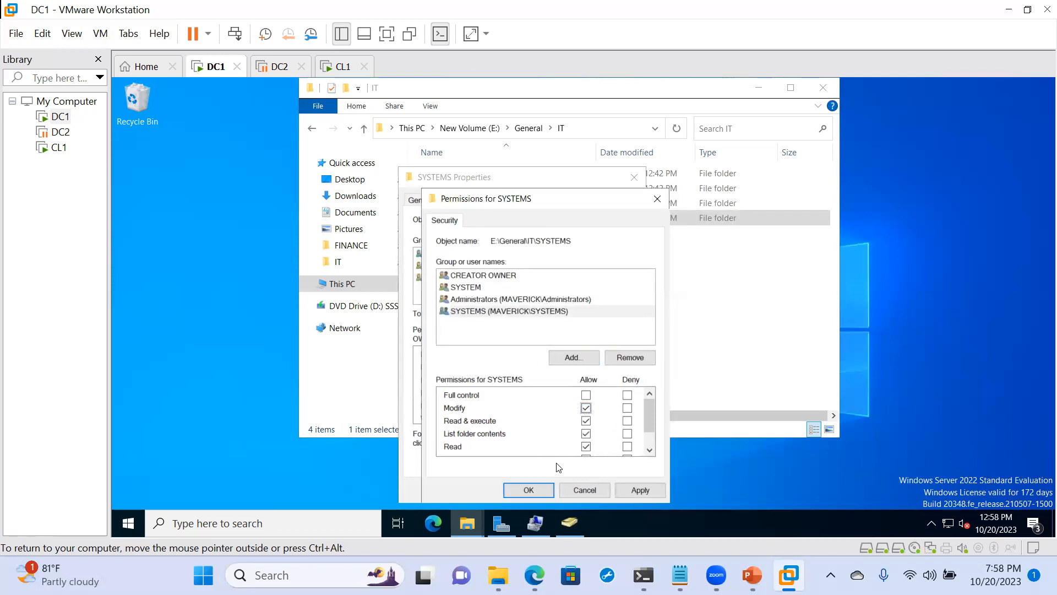
{"action": "left_click", "coordinate": [640, 490]}
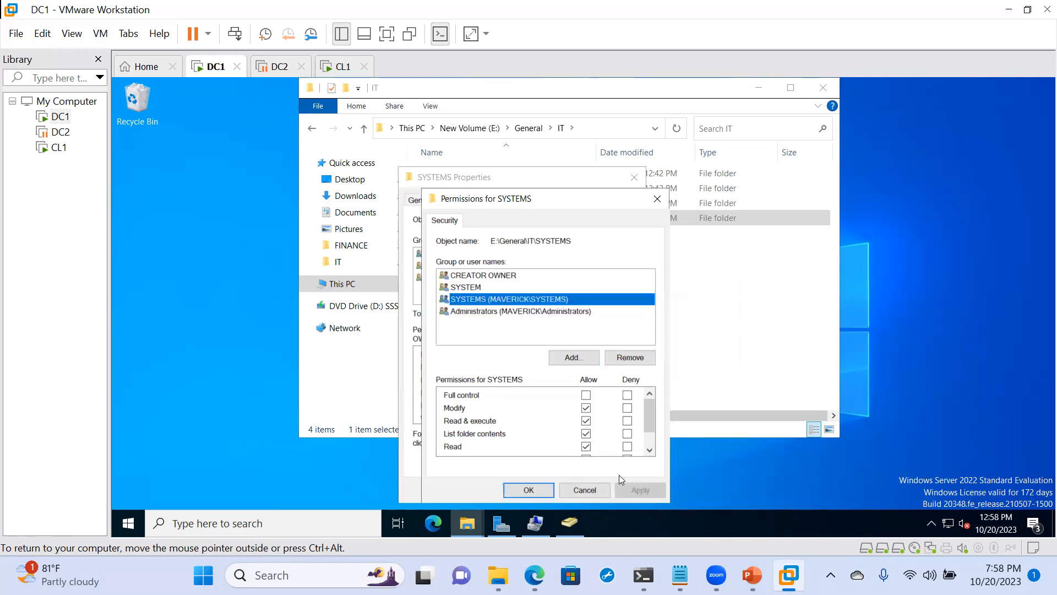
{"action": "left_click", "coordinate": [520, 489]}
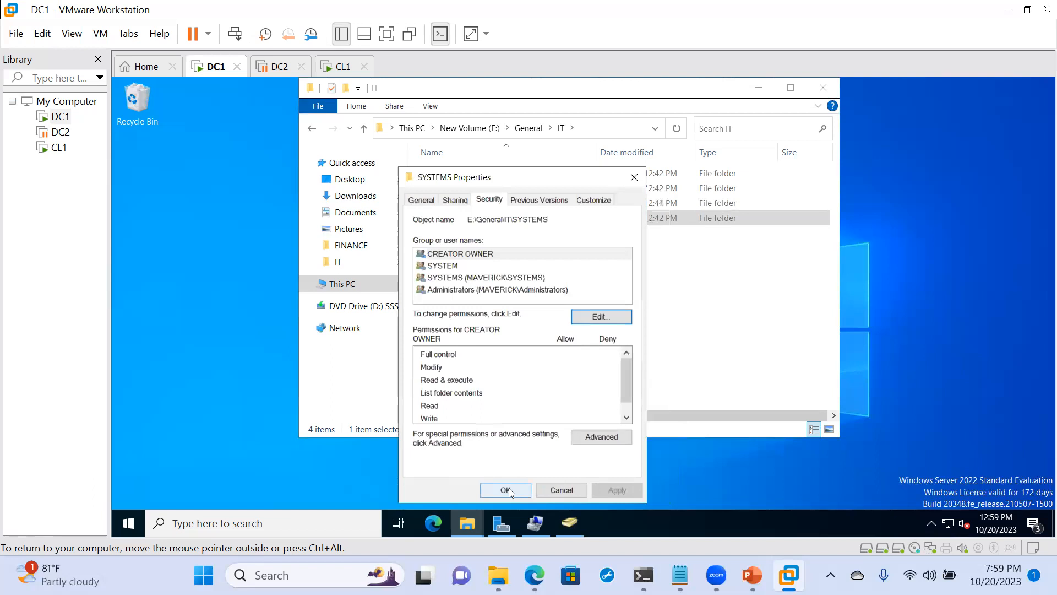
- Close the SYSTEMS folder's properties and switch to the CL1 virtual machine
{"action": "left_click", "coordinate": [505, 489]}
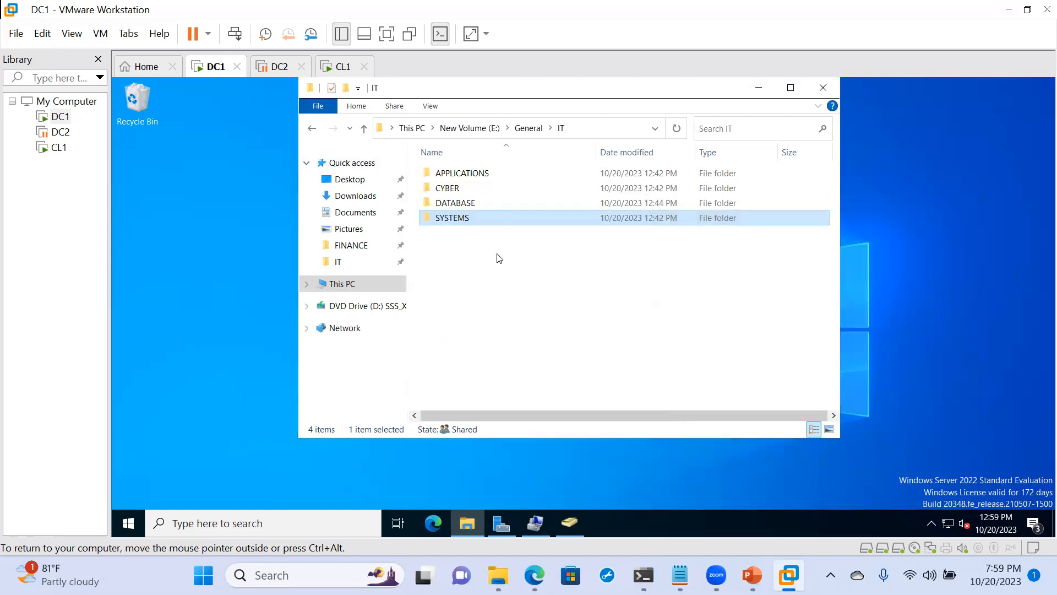
{"action": "left_click", "coordinate": [470, 269]}
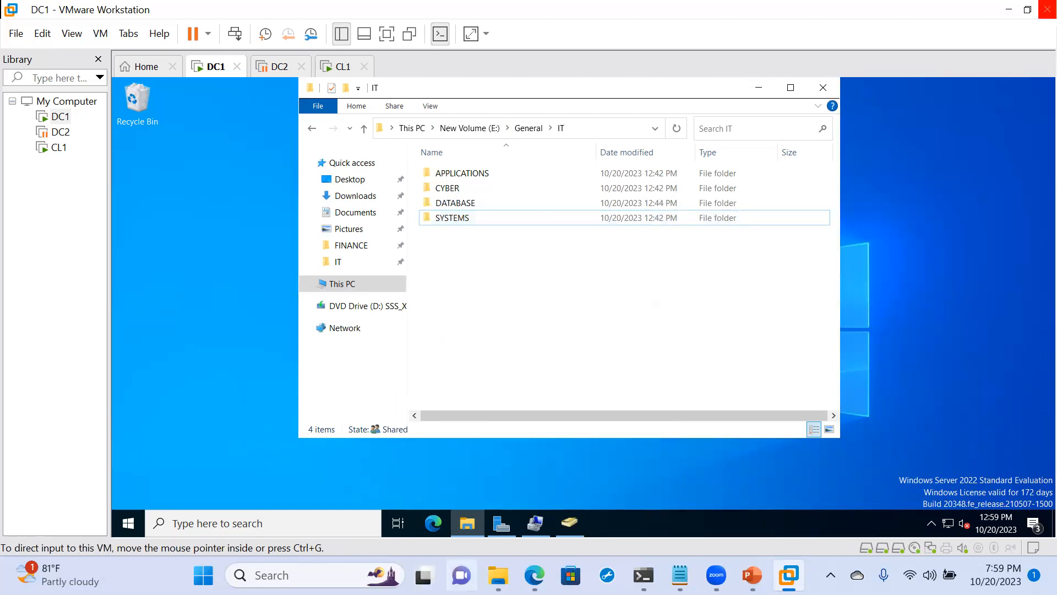
{"action": "mouse_move", "coordinate": [788, 575]}
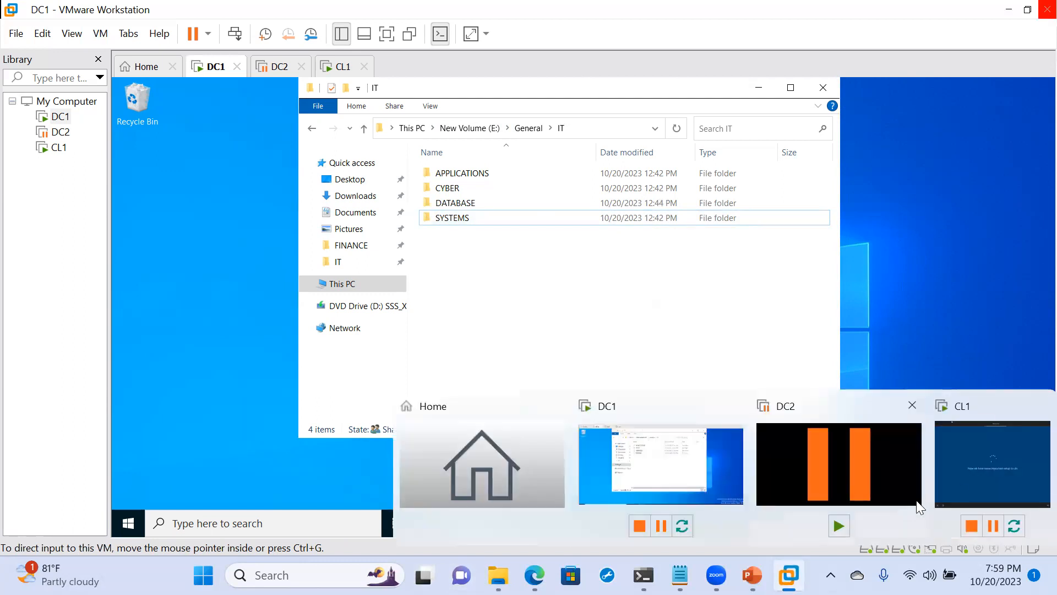
{"action": "left_click", "coordinate": [957, 481]}
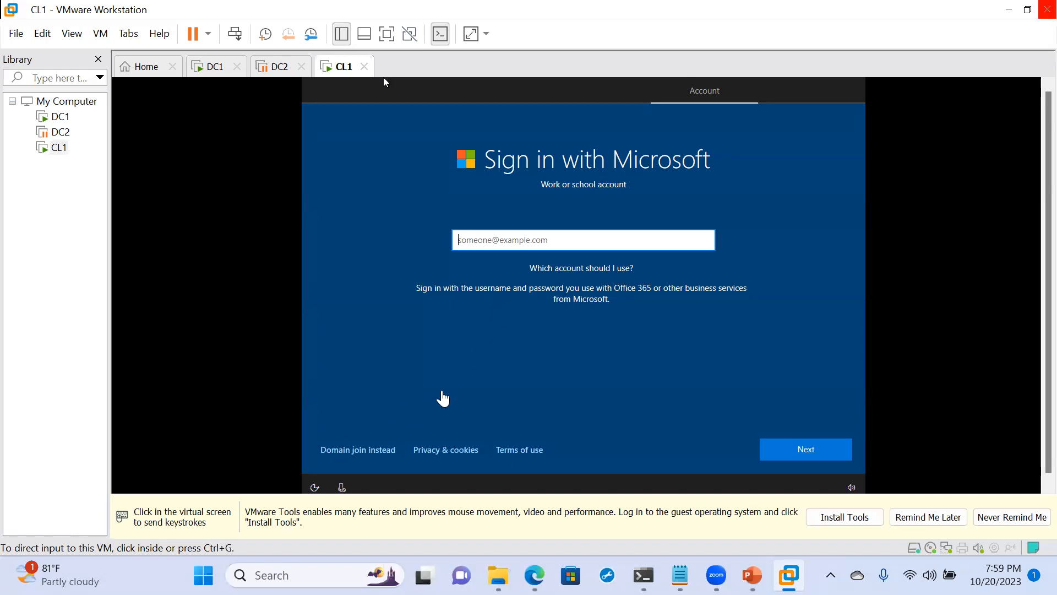
{"action": "left_click", "coordinate": [384, 82]}
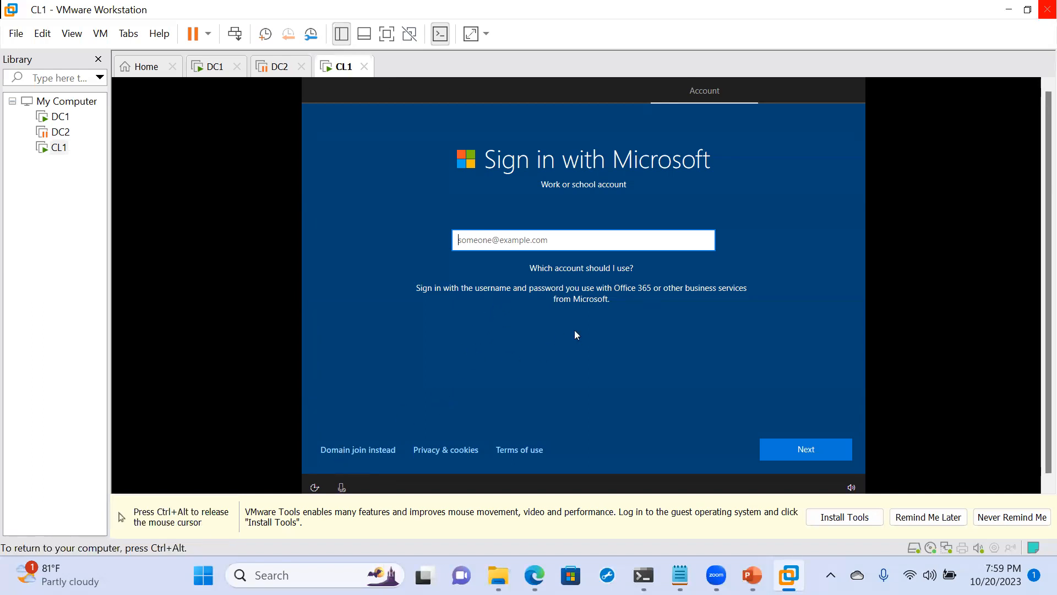
- Choose to join a domain instead of signing in with a Microsoft work or school account
{"action": "left_click", "coordinate": [576, 334]}
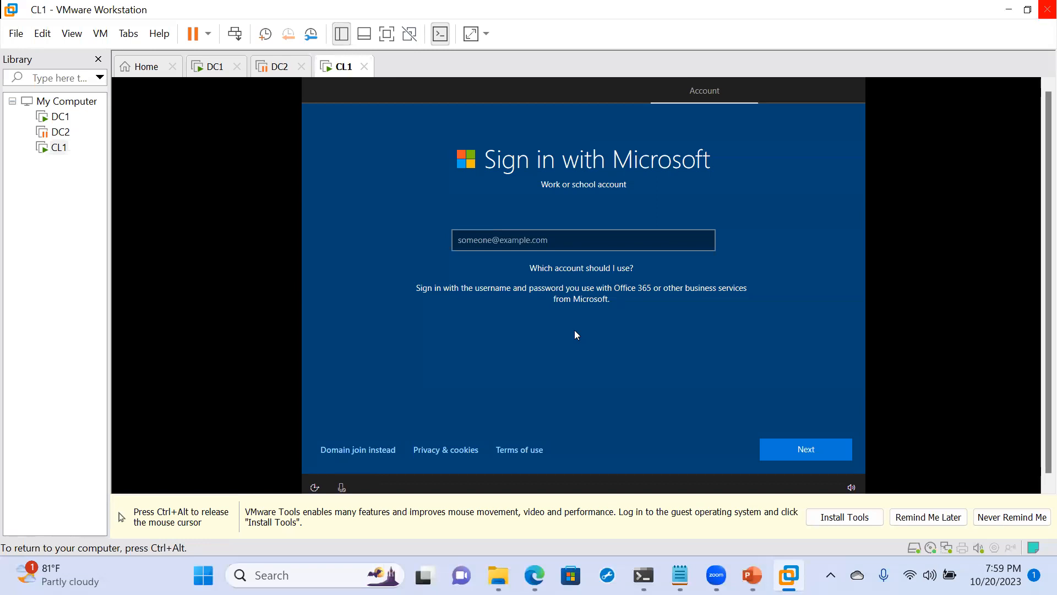
{"action": "left_click", "coordinate": [799, 451]}
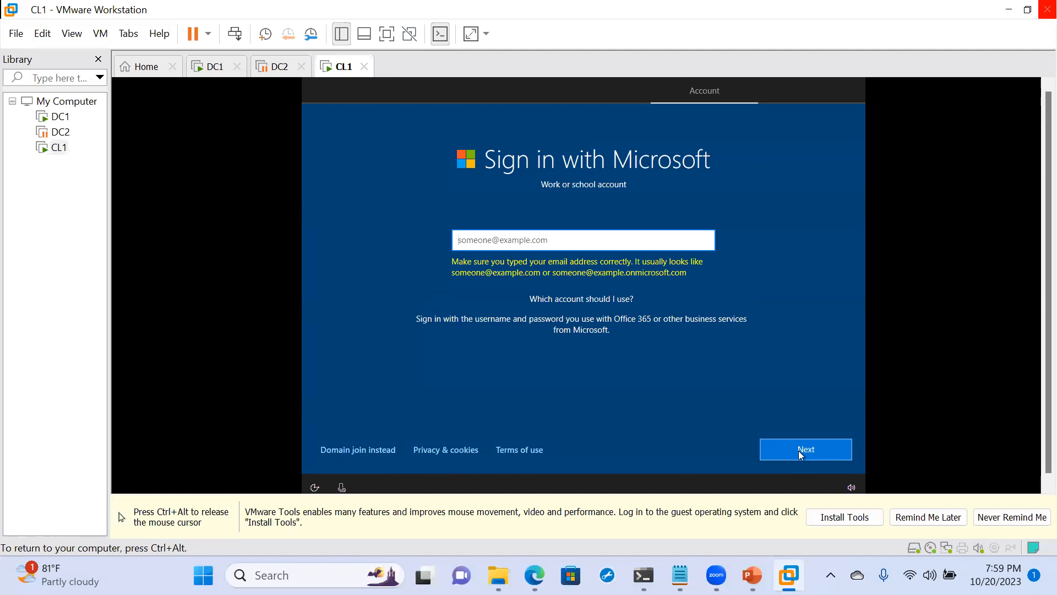
{"action": "left_click", "coordinate": [340, 451]}
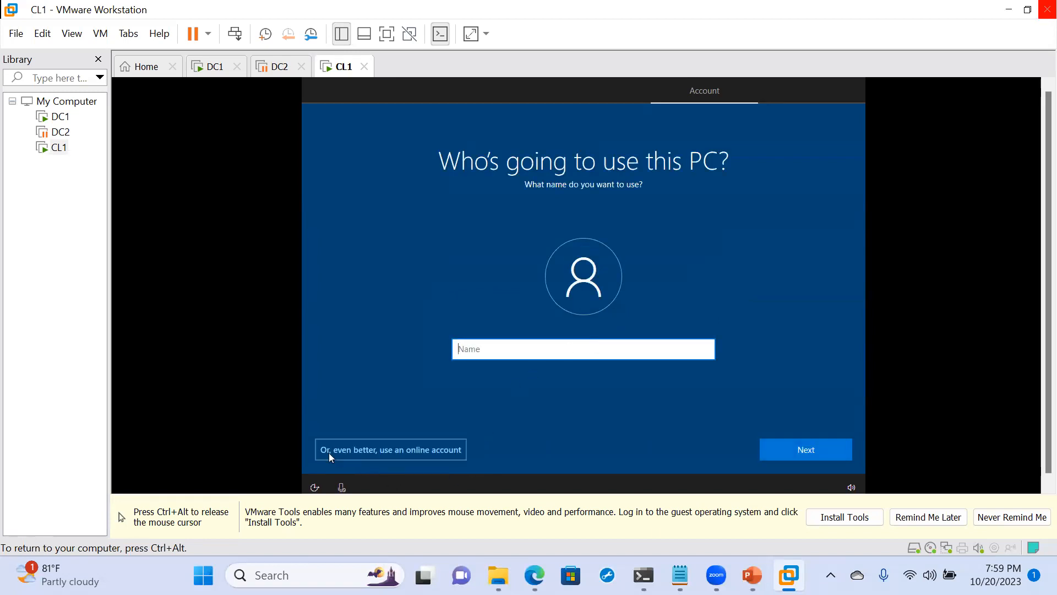
- Try to submit the PC user's name as a domain logon name with the prefix Maverick\
{"action": "left_click", "coordinate": [557, 351]}
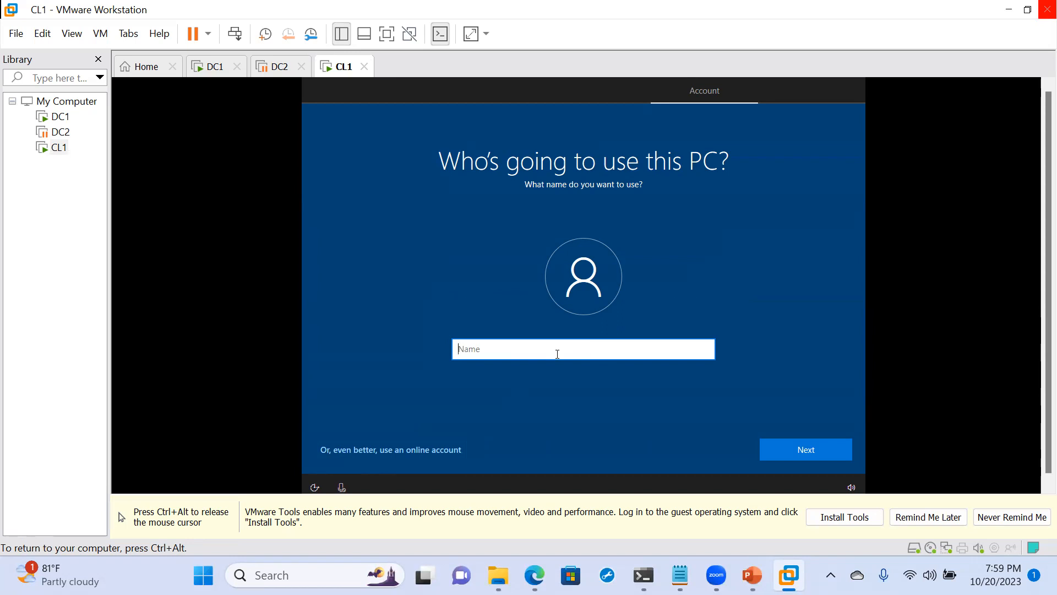
{"action": "type", "text": "Maverick\\"}
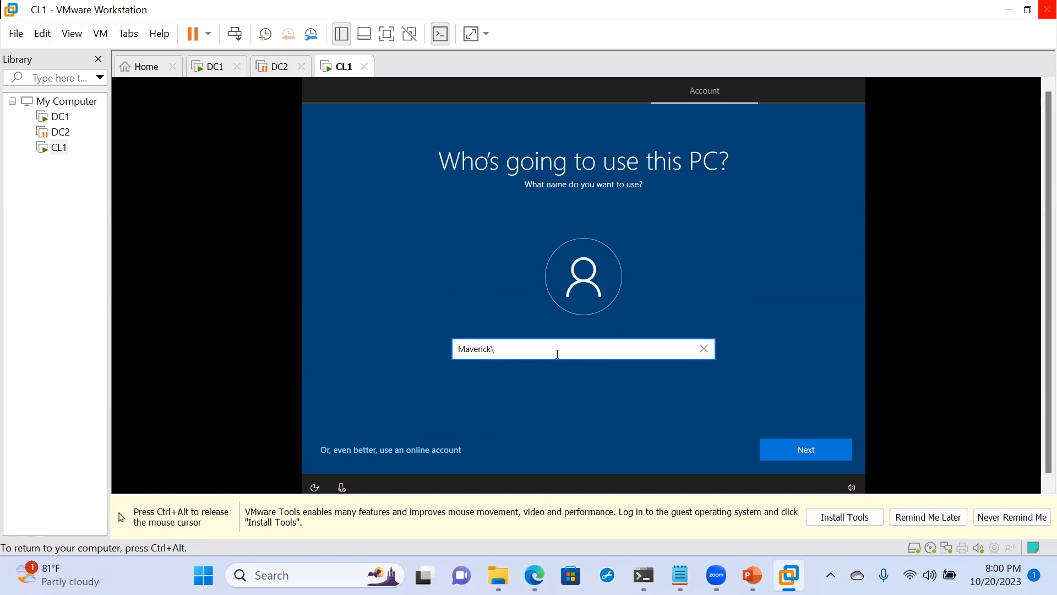
{"action": "type", "text": "mfi"}
{"action": "left_click", "coordinate": [792, 455]}
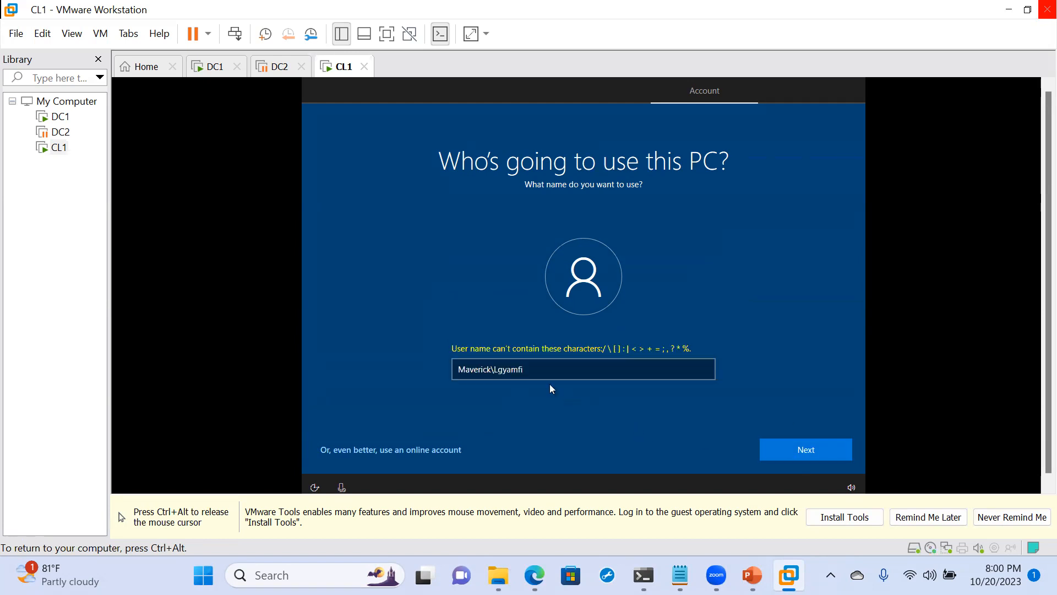
{"action": "left_click", "coordinate": [495, 371]}
{"action": "key", "text": "BackSpace"}
{"action": "key", "text": "BackSpace"}
{"action": "key", "text": "BackSpace"}
{"action": "key", "text": "BackSpace"}
{"action": "key", "text": "BackSpace"}
{"action": "key", "text": "BackSpace"}
{"action": "key", "text": "BackSpace"}
{"action": "key", "text": "BackSpace"}
{"action": "key", "text": "BackSpace"}
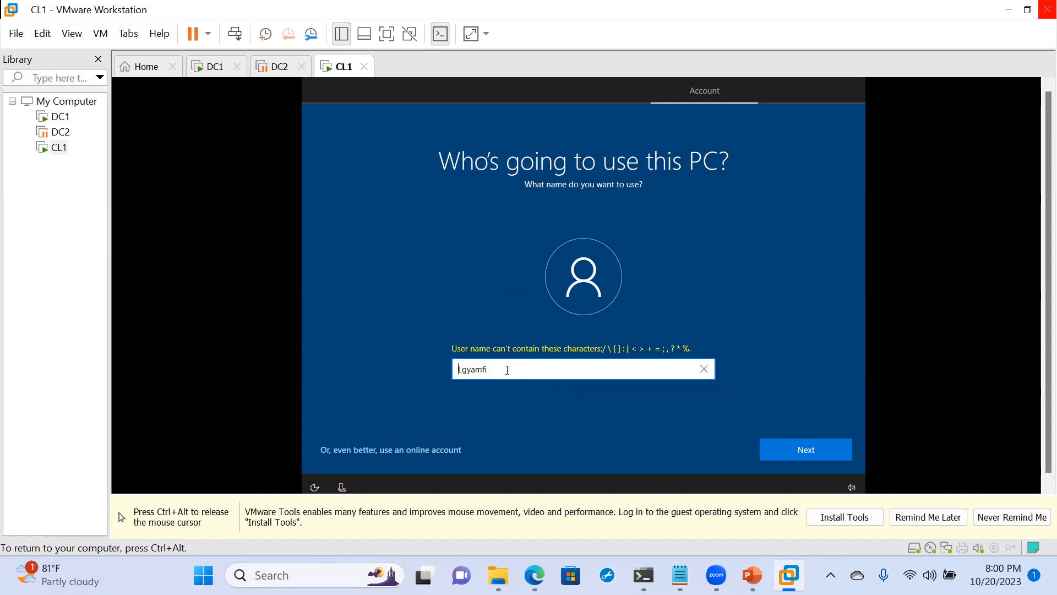
{"action": "left_click", "coordinate": [562, 370]}
{"action": "type", "text": "@maverick.com"}
{"action": "left_click", "coordinate": [791, 454]}
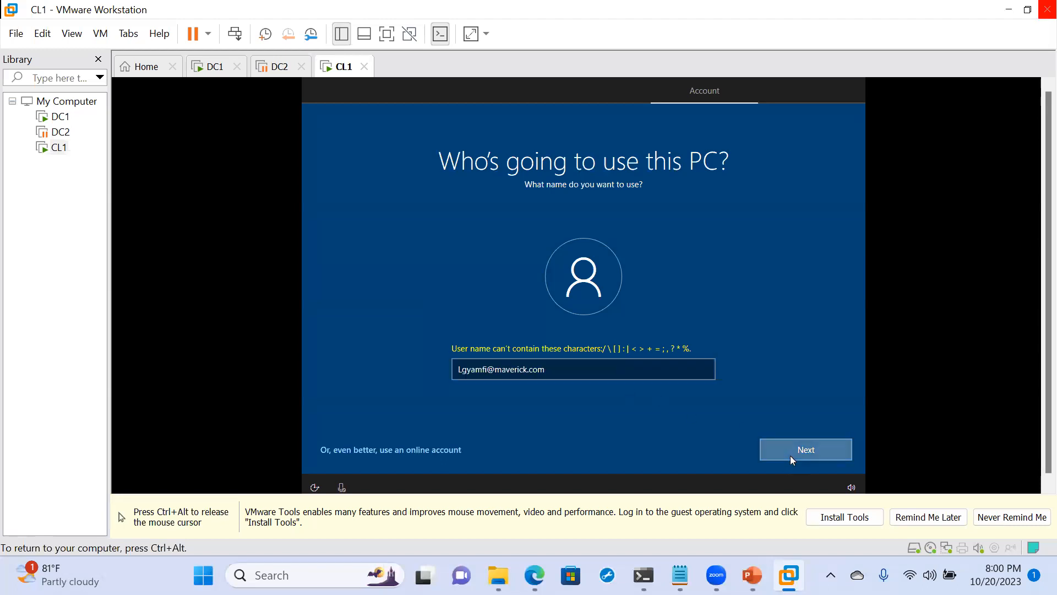
{"action": "left_click", "coordinate": [559, 371]}
{"action": "key", "text": "BackSpace"}
{"action": "key", "text": "BackSpace"}
{"action": "key", "text": "BackSpace"}
{"action": "key", "text": "BackSpace"}
{"action": "key", "text": "BackSpace"}
{"action": "key", "text": "BackSpace"}
{"action": "key", "text": "BackSpace"}
{"action": "key", "text": "BackSpace"}
{"action": "key", "text": "BackSpace"}
{"action": "key", "text": "BackSpace"}
{"action": "key", "text": "BackSpace"}
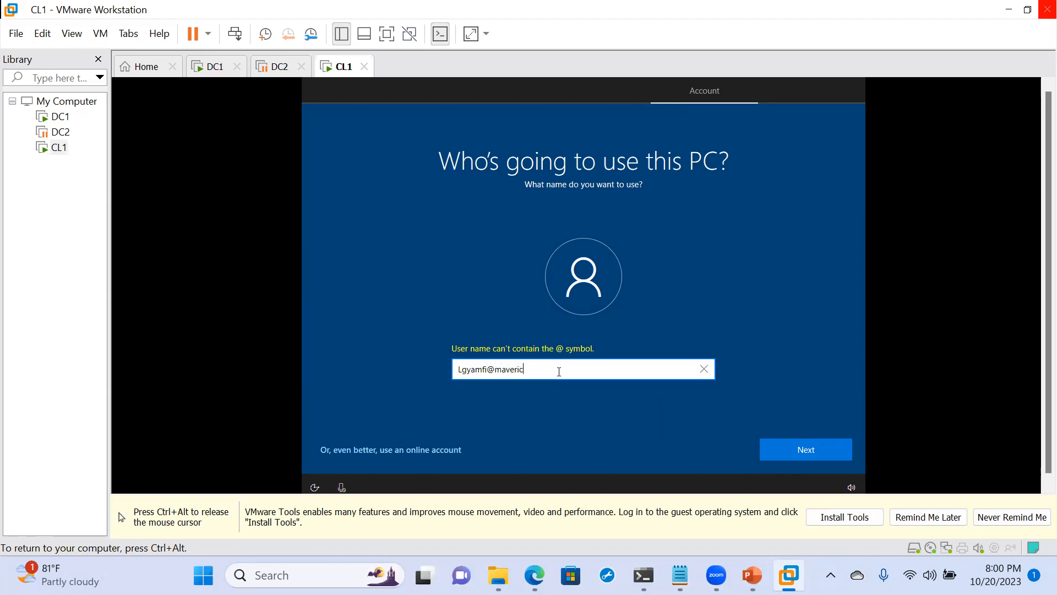
{"action": "key", "text": "BackSpace"}
{"action": "key", "text": "BackSpace"}
{"action": "key", "text": "BackSpace"}
{"action": "type", "text": "i"}
{"action": "left_click", "coordinate": [792, 455]}
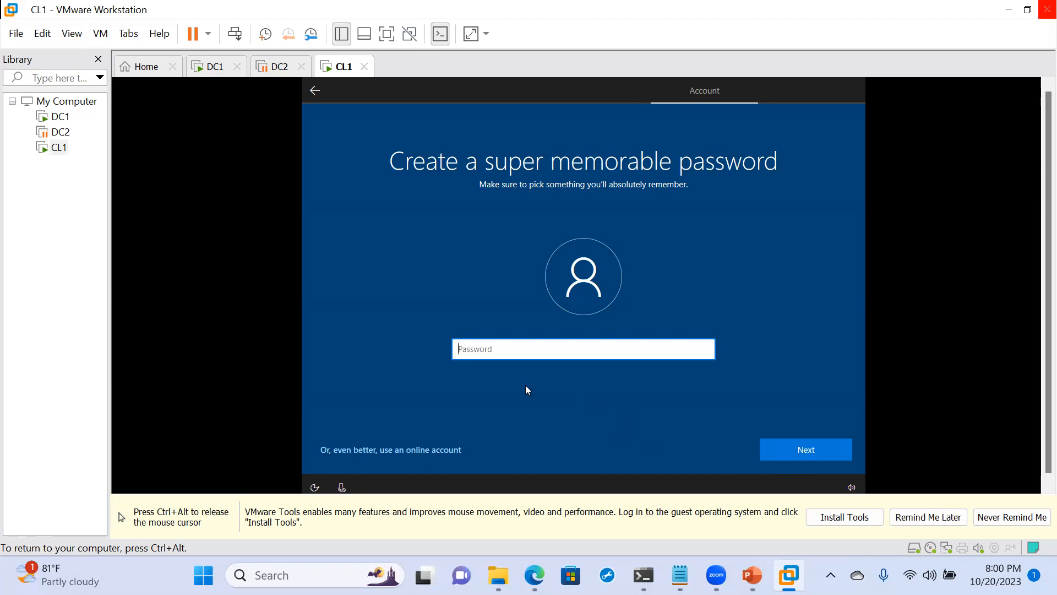
- Enter the new account's password and repeat it in the confirmation field
{"action": "type", "text": "••••••••"}
{"action": "left_click", "coordinate": [786, 449]}
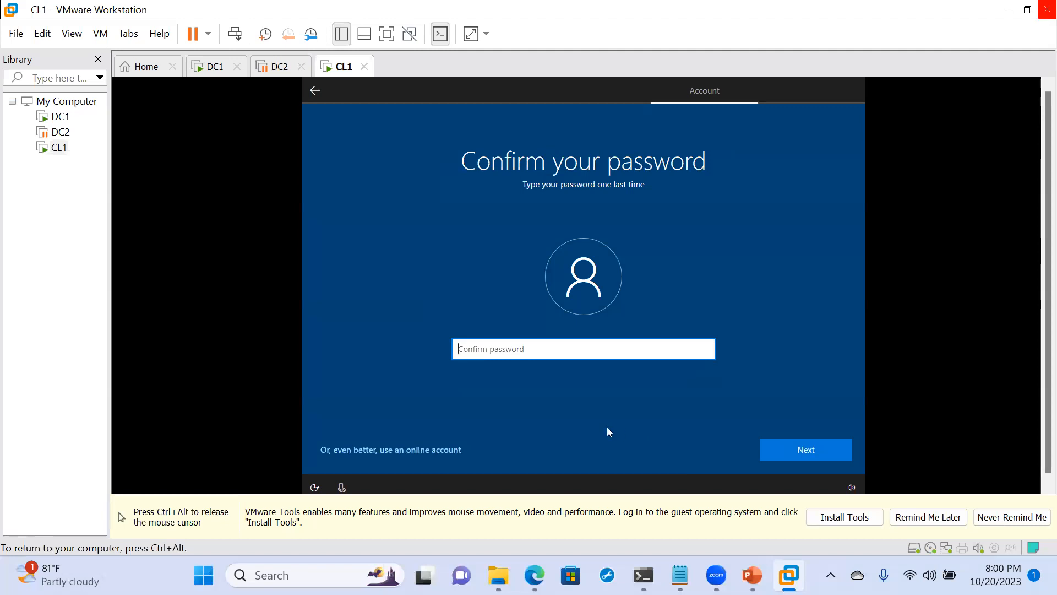
{"action": "type", "text": "••••••••"}
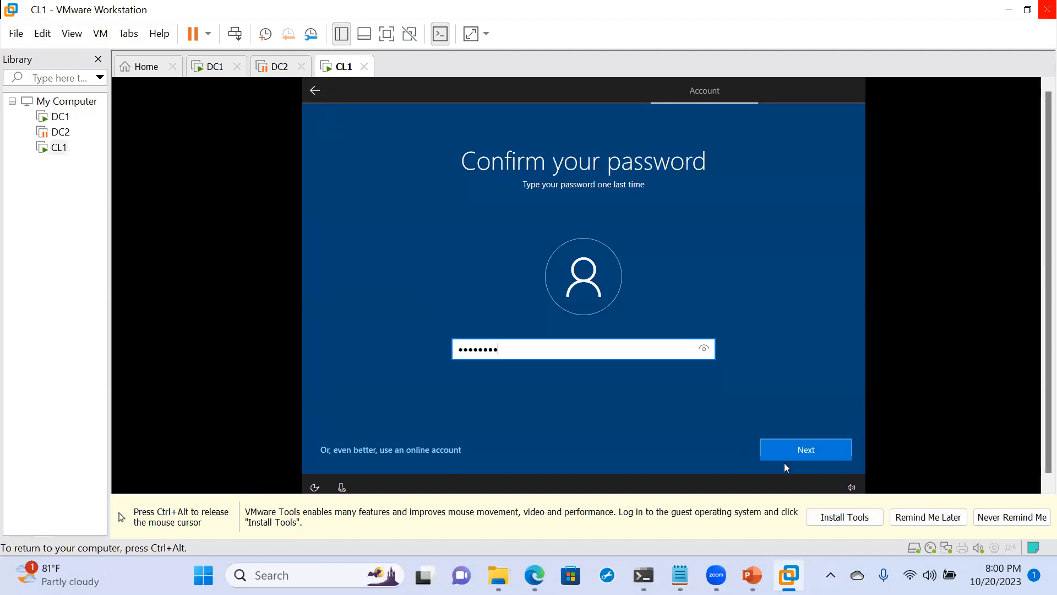
- Go back to the account name page and submit only the user's first name
{"action": "left_click", "coordinate": [313, 93]}
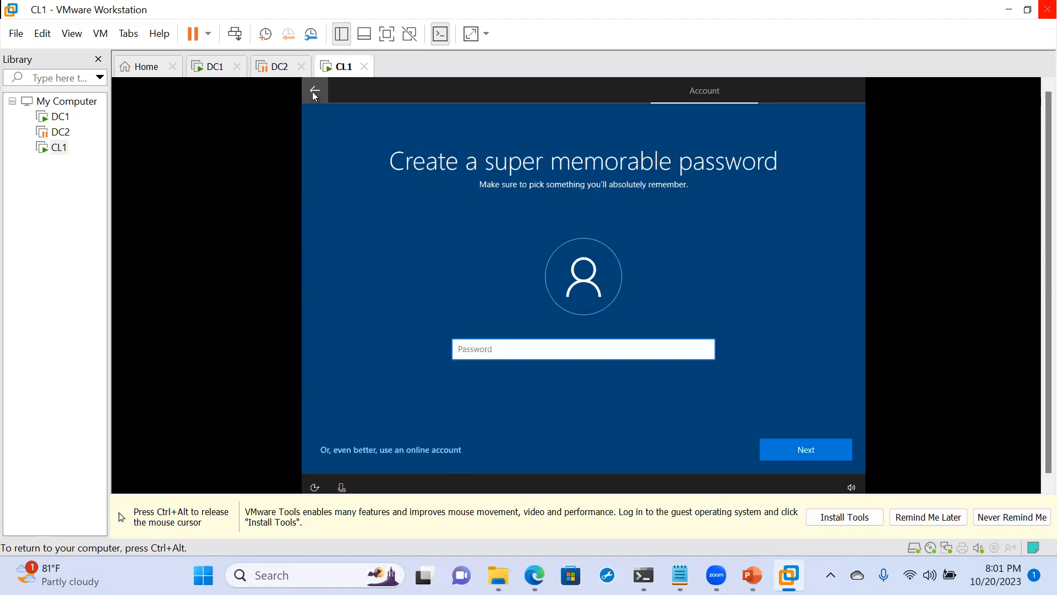
{"action": "left_click", "coordinate": [312, 91]}
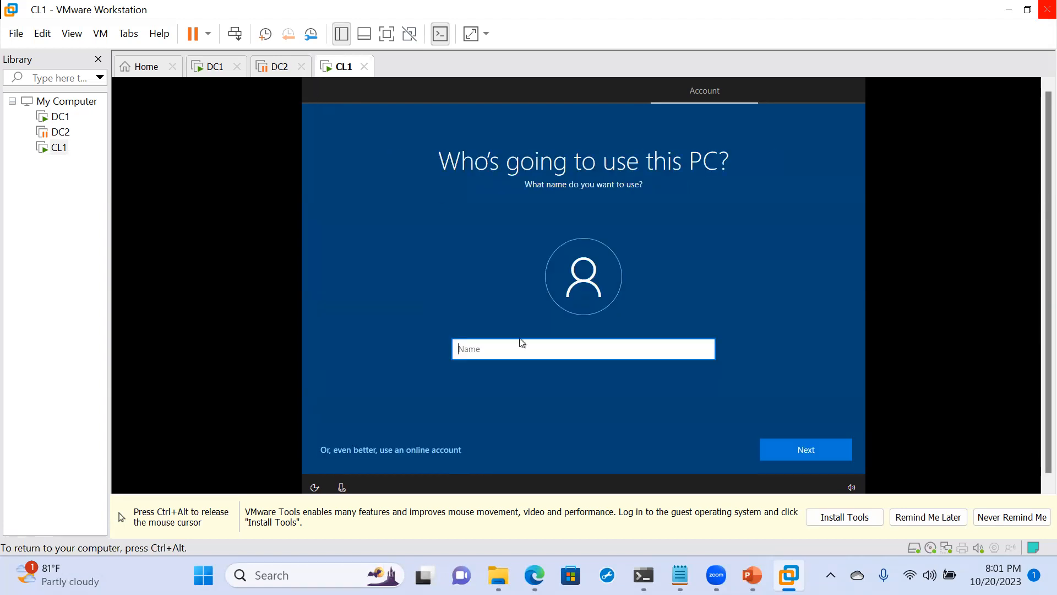
{"action": "type", "text": "Louis"}
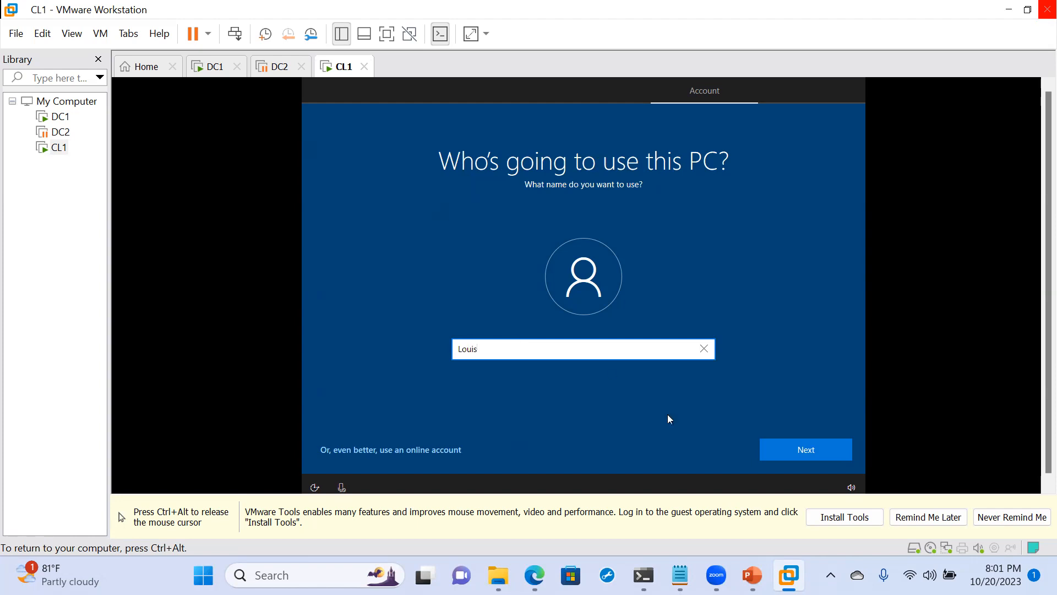
{"action": "left_click", "coordinate": [785, 450]}
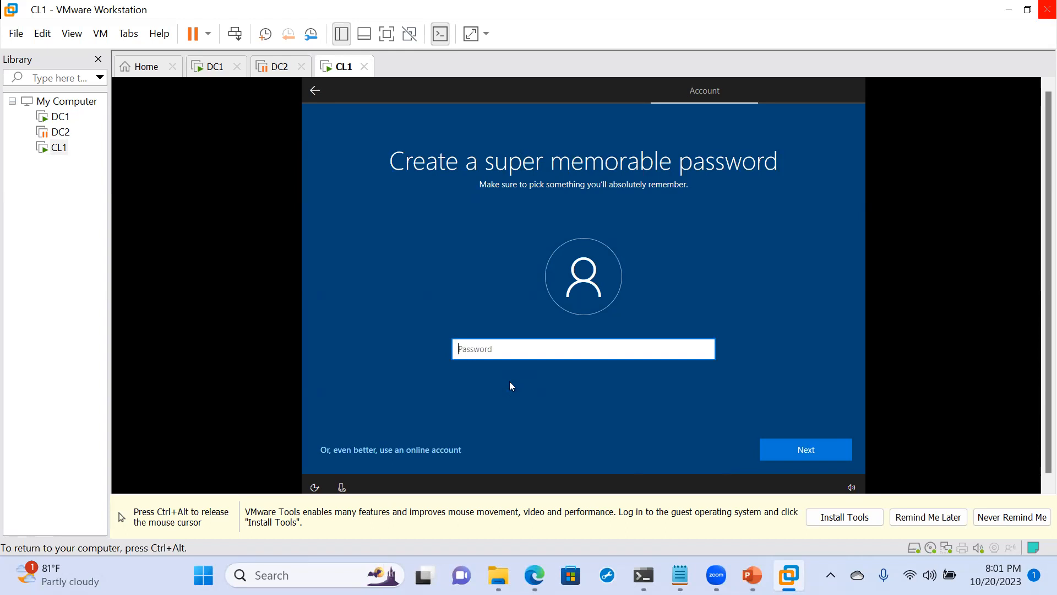
- Create the password for the renamed local account and confirm it
{"action": "type", "text": "Password1"}
{"action": "left_click", "coordinate": [826, 457]}
{"action": "type", "text": "Password"}
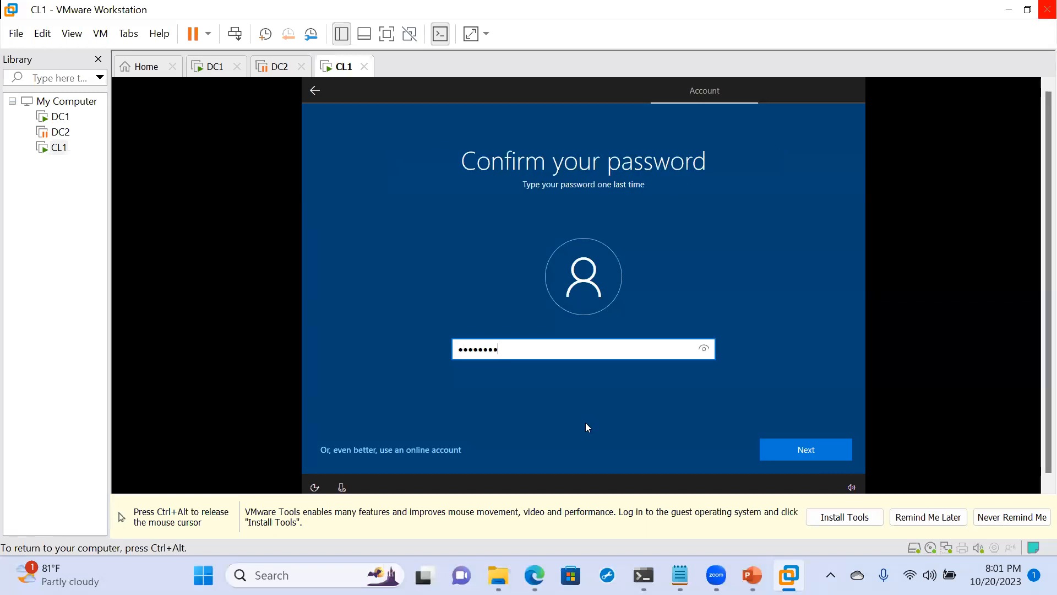
{"action": "key", "text": "Return"}
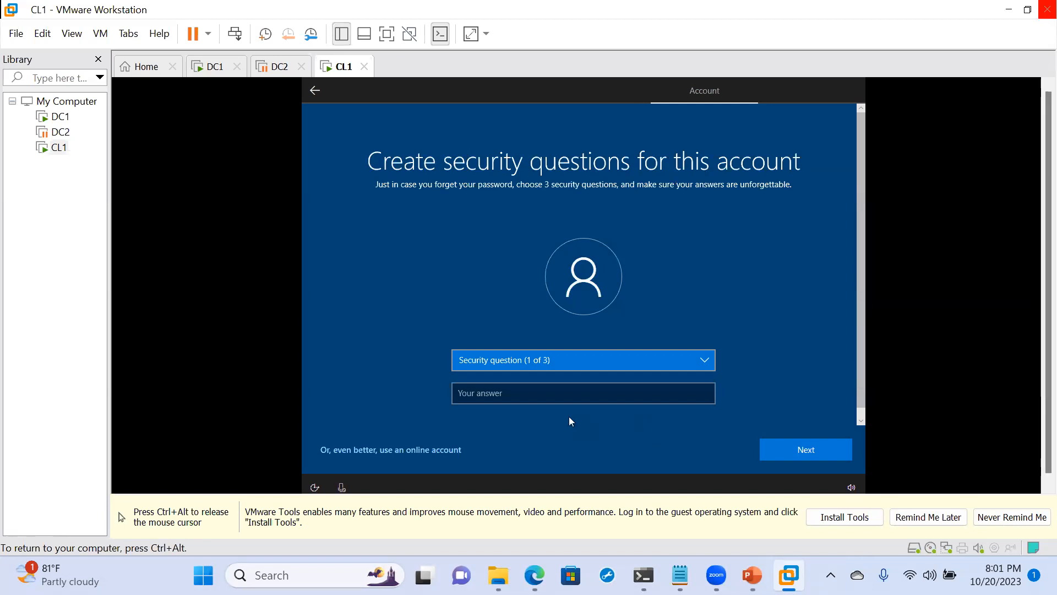
- Set the first security question to "What's the name of the city where you were born?" and submit the birth city as answer
{"action": "left_click", "coordinate": [498, 367]}
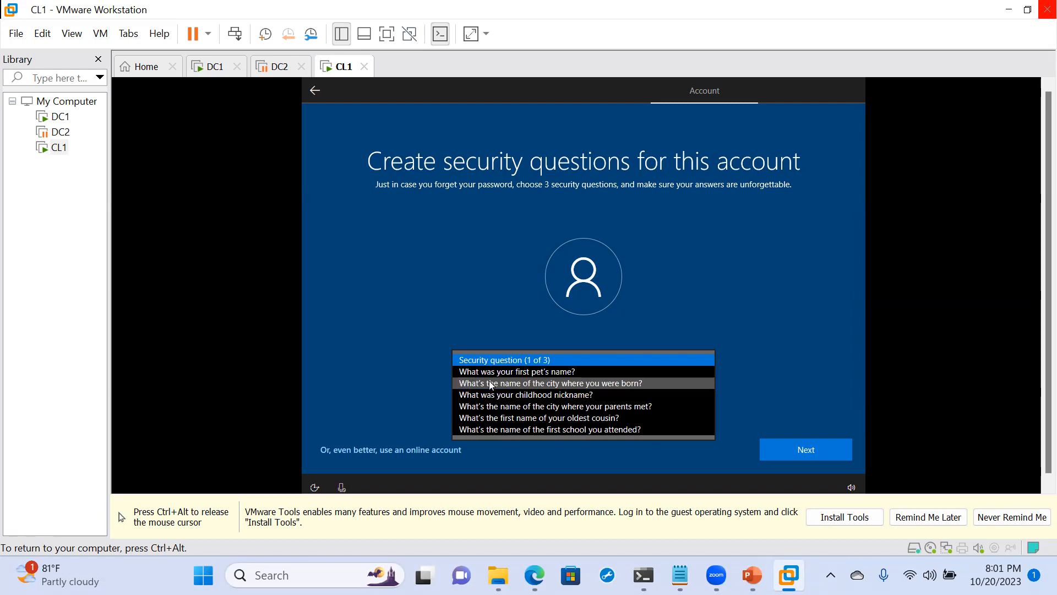
{"action": "left_click", "coordinate": [491, 384]}
{"action": "left_click", "coordinate": [491, 394]}
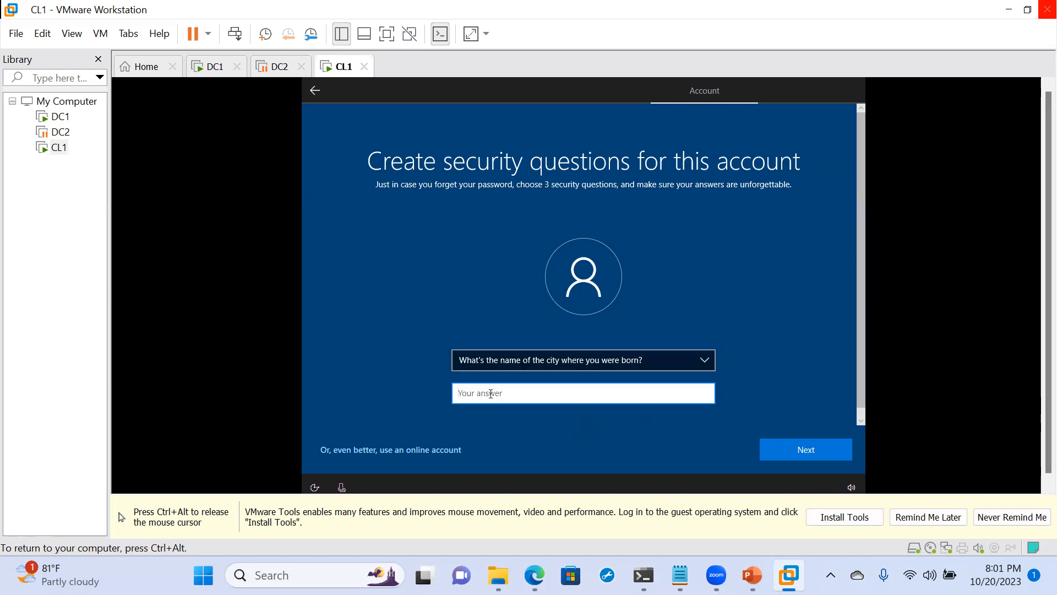
{"action": "type", "text": "Accra"}
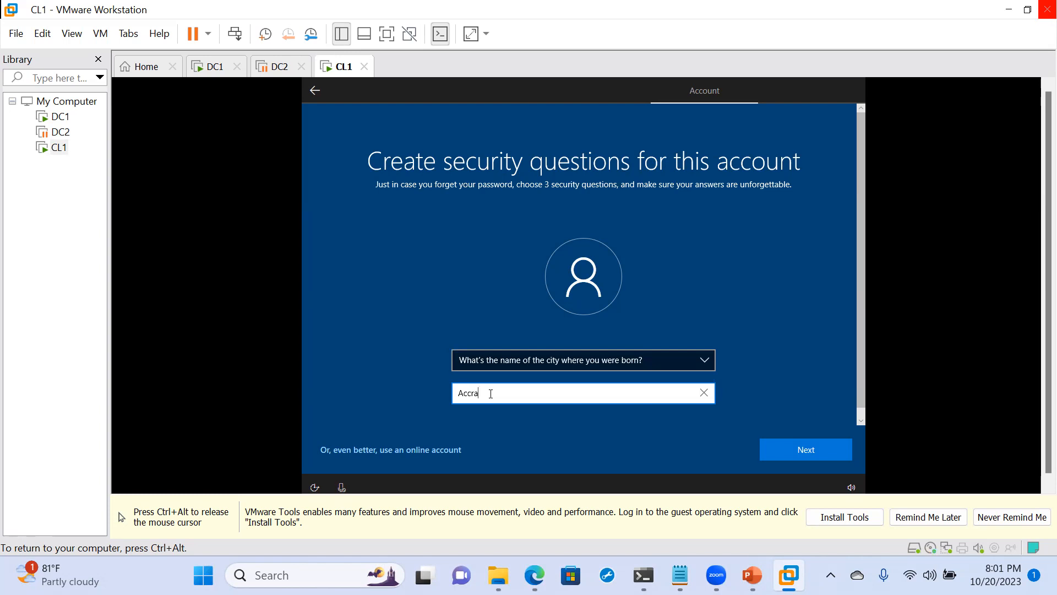
{"action": "left_click", "coordinate": [778, 447]}
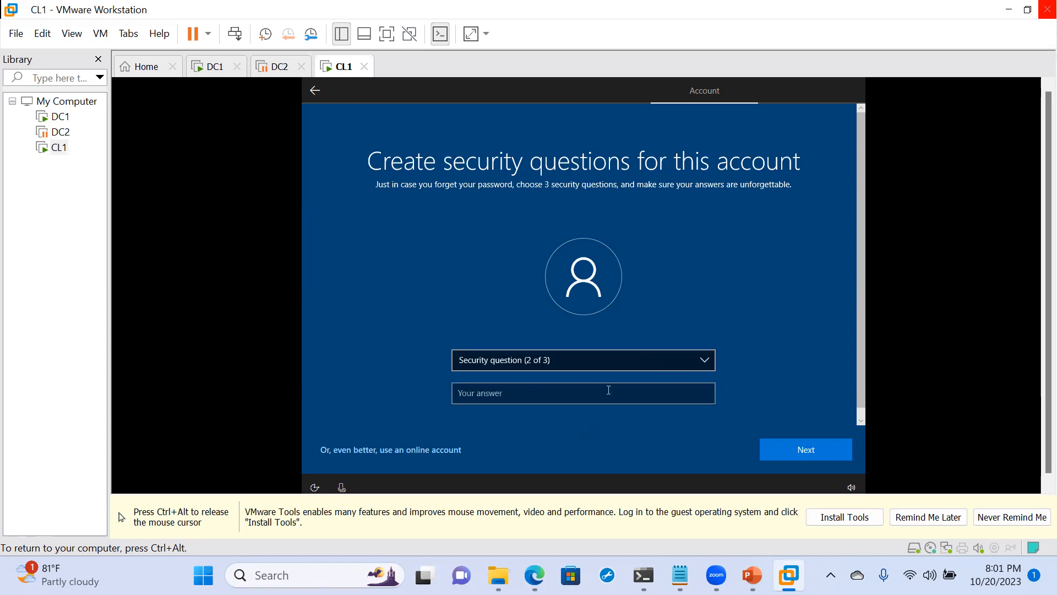
- Set the second security question to "What's the name of the first school you attended?" and submit the school's name as answer
{"action": "left_click", "coordinate": [556, 361]}
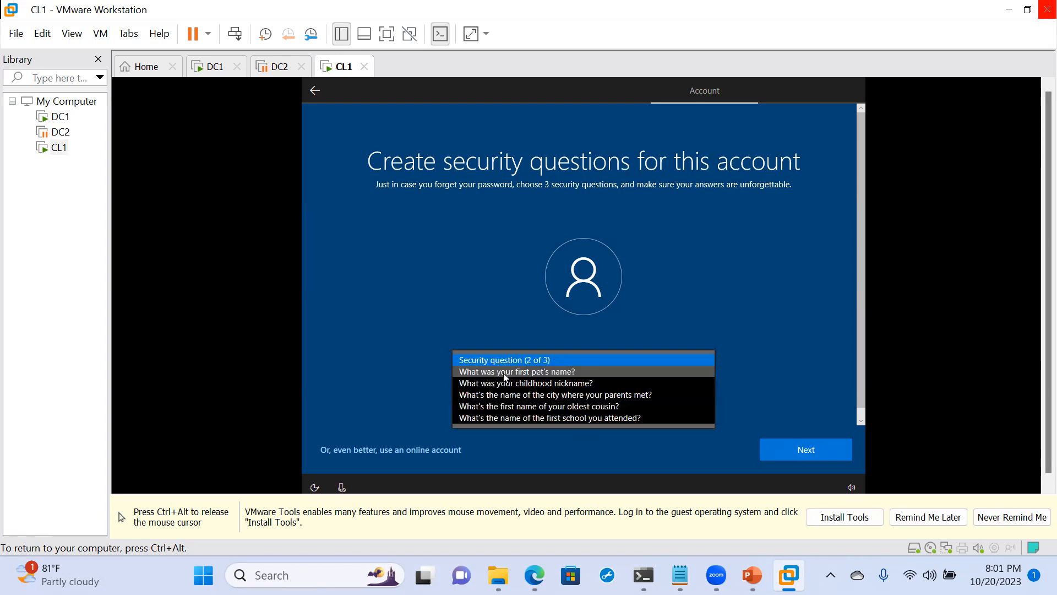
{"action": "left_click", "coordinate": [489, 418]}
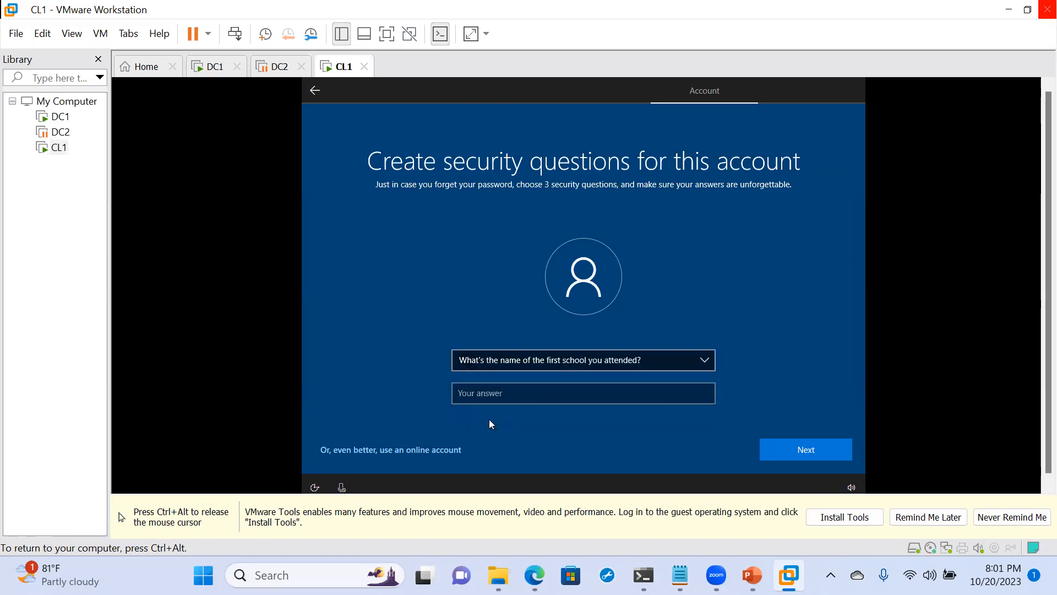
{"action": "left_click", "coordinate": [478, 394]}
{"action": "type", "text": "St. "}
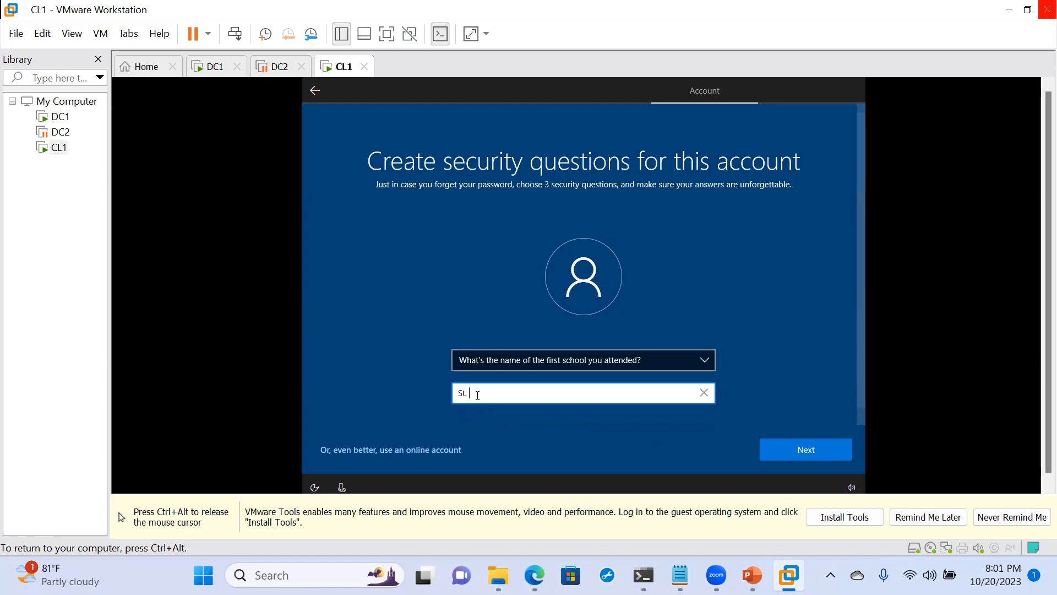
{"action": "type", "text": "Peters"}
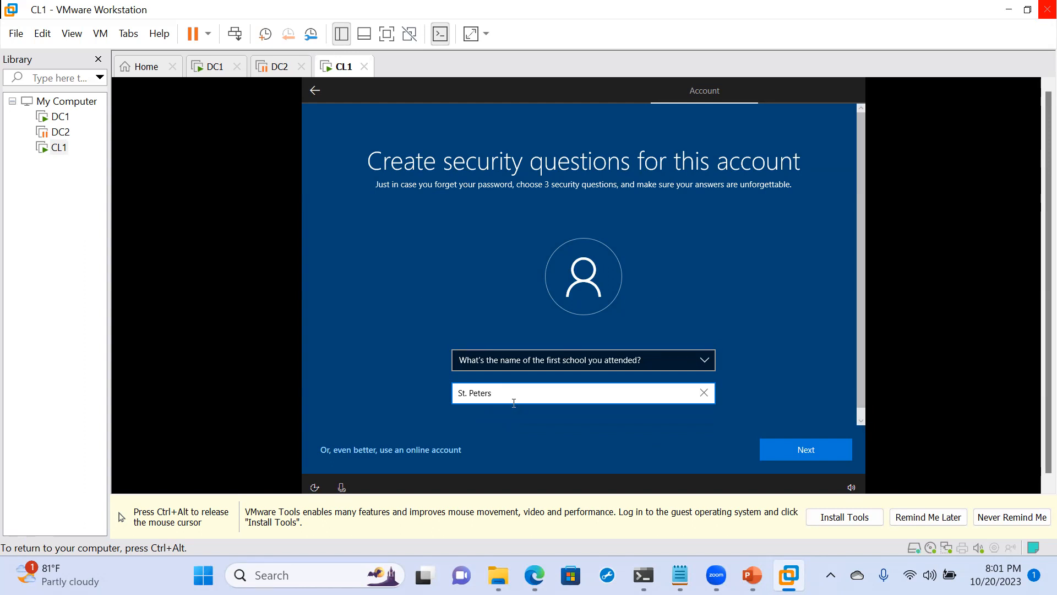
{"action": "type", "text": " Mission School"}
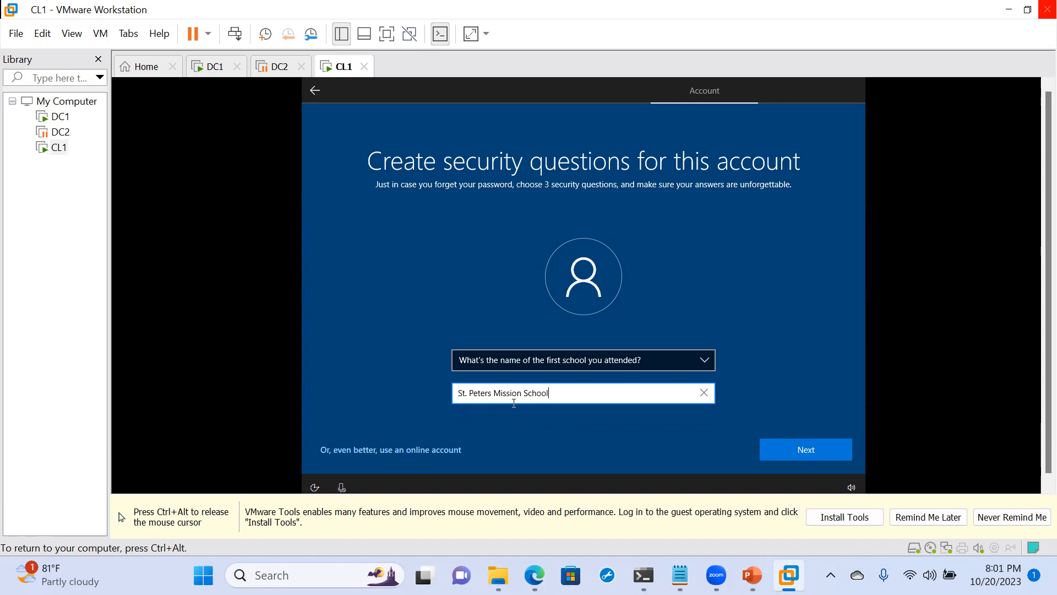
{"action": "left_click", "coordinate": [791, 454]}
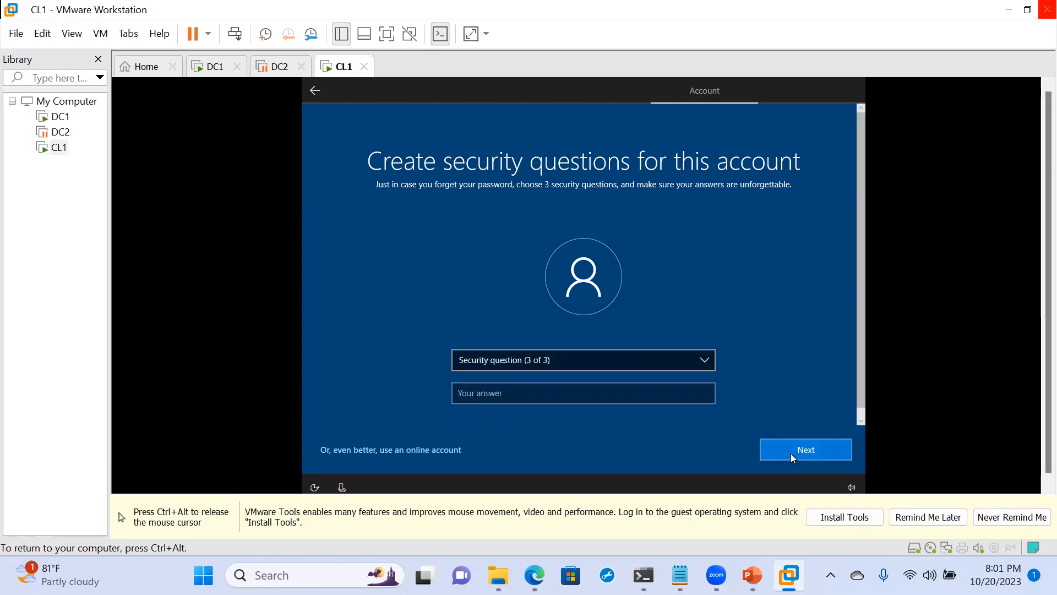
- Set the third security question to "What's the first name of your oldest cousin?" and submit the cousin's first name as answer
{"action": "left_click", "coordinate": [543, 357]}
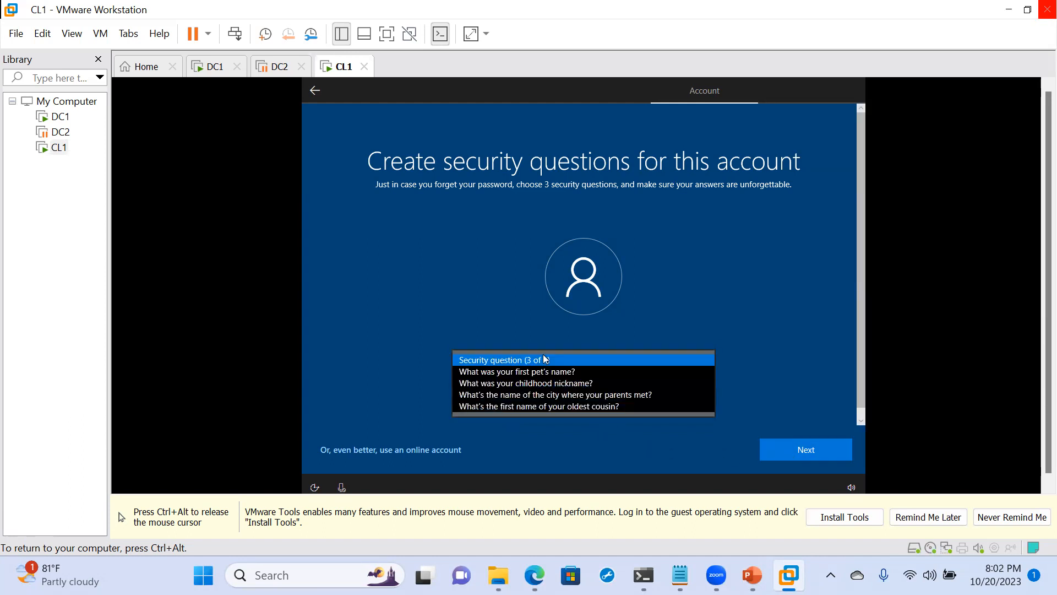
{"action": "left_click", "coordinate": [496, 408]}
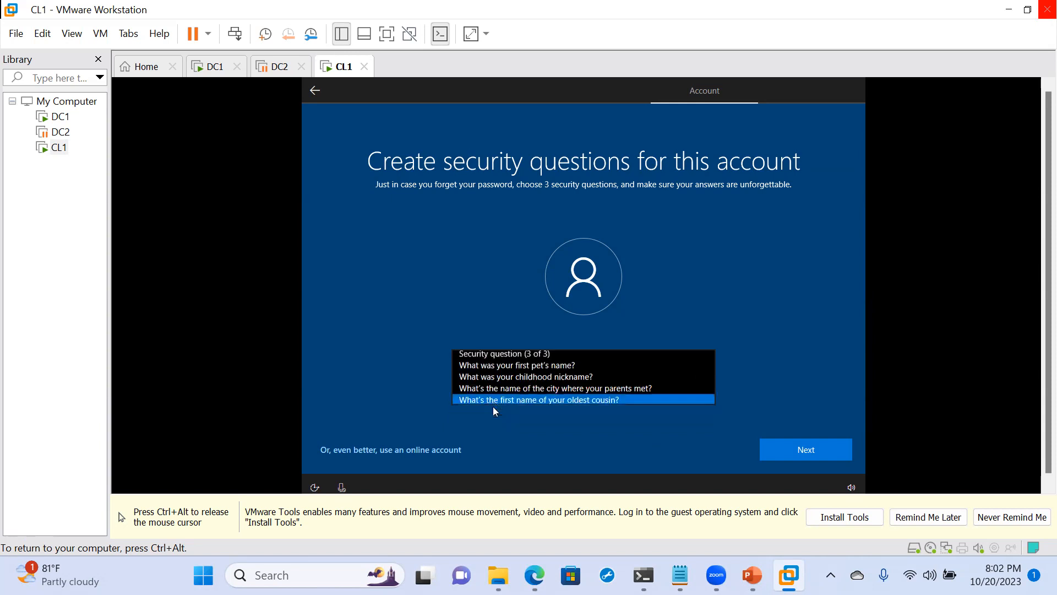
{"action": "left_click", "coordinate": [486, 395]}
{"action": "type", "text": "Ella"}
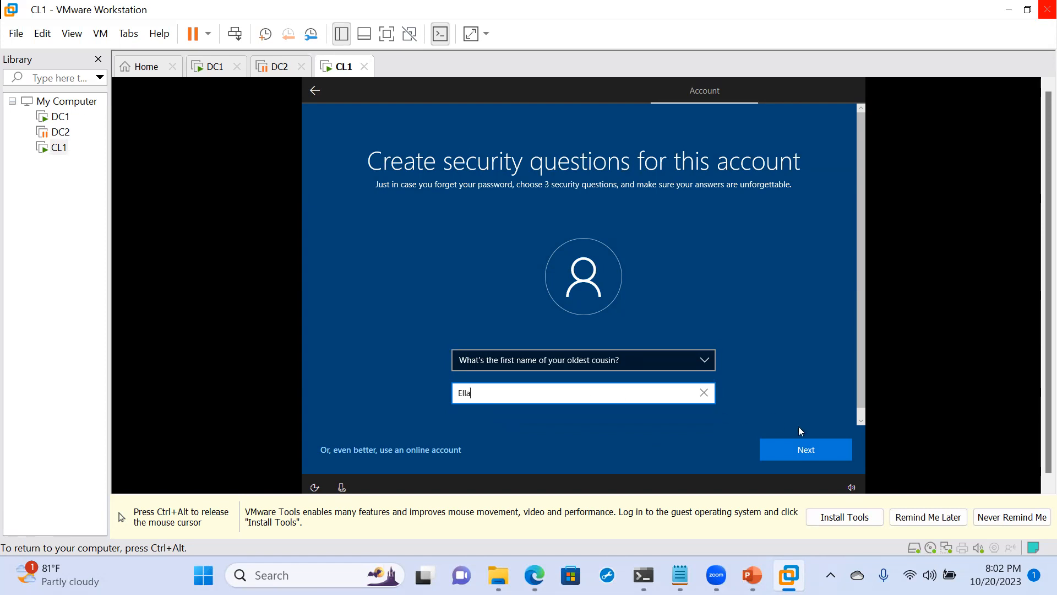
{"action": "left_click", "coordinate": [800, 452]}
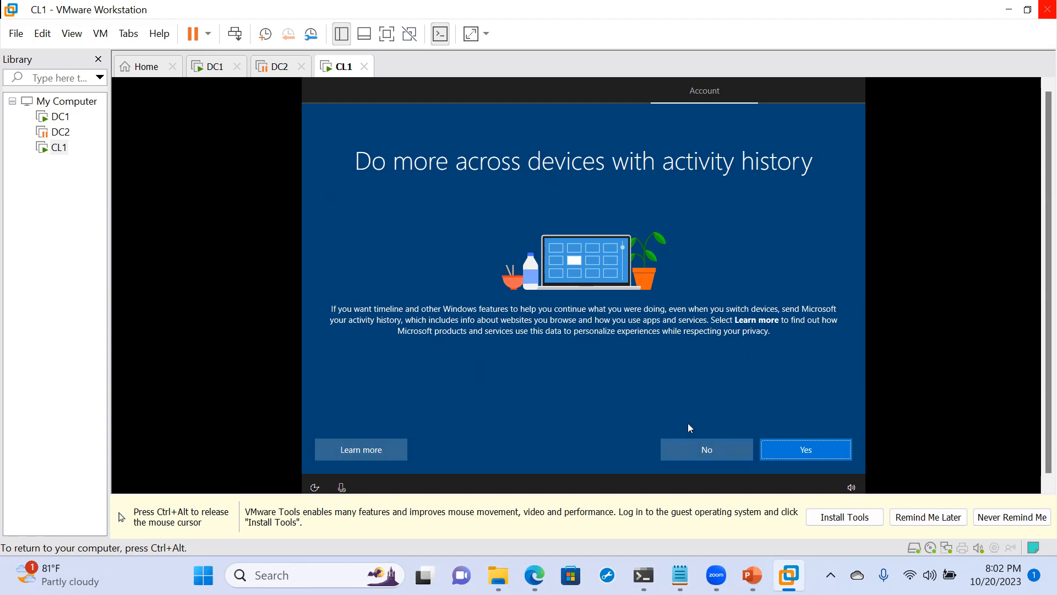
- Complete the remaining setup pages by declining activity history and Cortana and accepting the default privacy settings, and release input from the virtual machine
{"action": "left_click", "coordinate": [692, 445]}
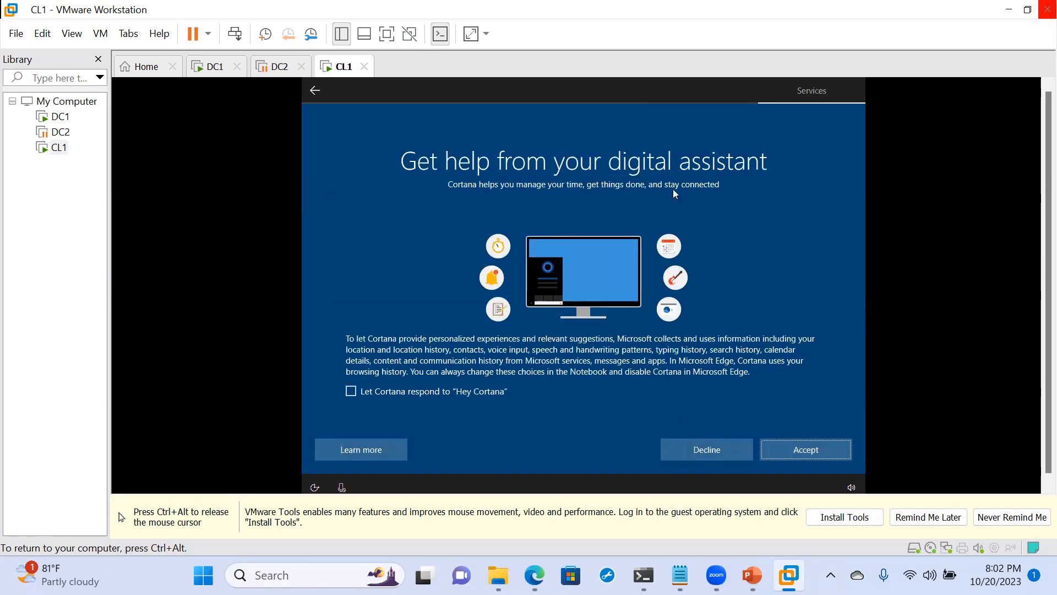
{"action": "left_click", "coordinate": [712, 438]}
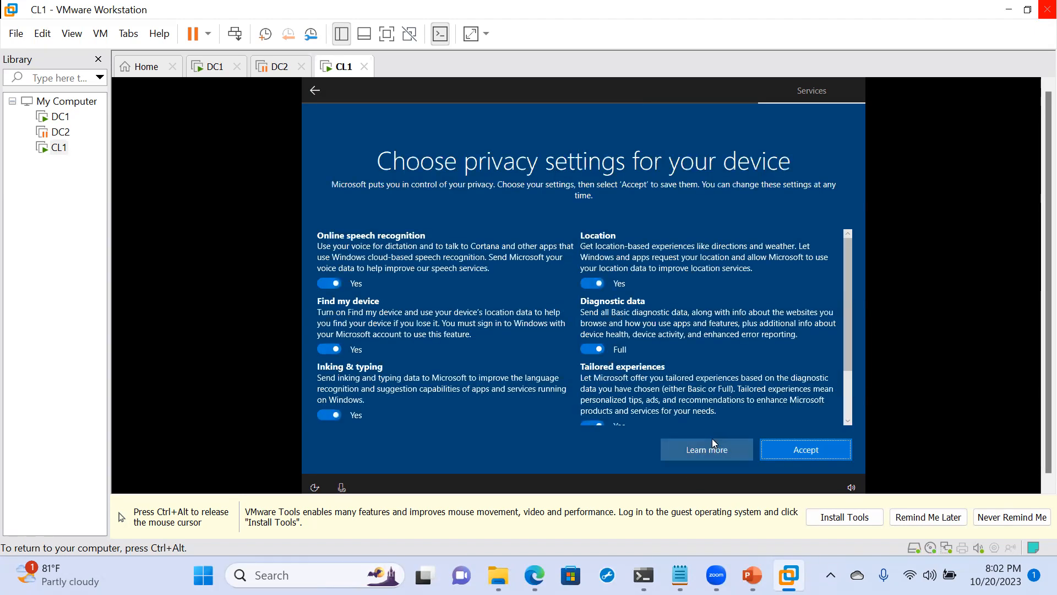
{"action": "left_click", "coordinate": [810, 453]}
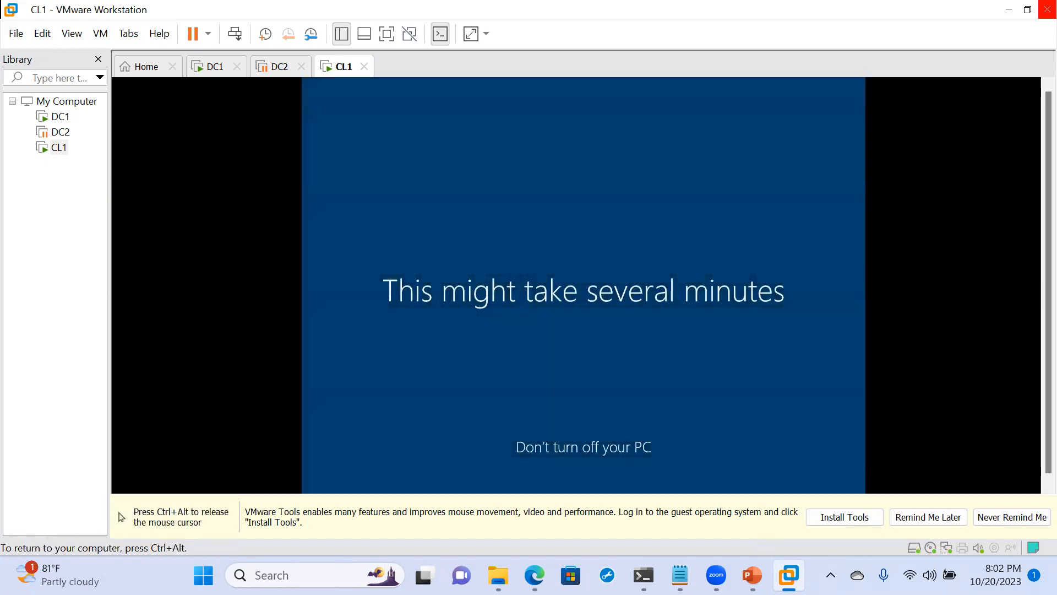
{"action": "key", "text": "ctrl+alt"}
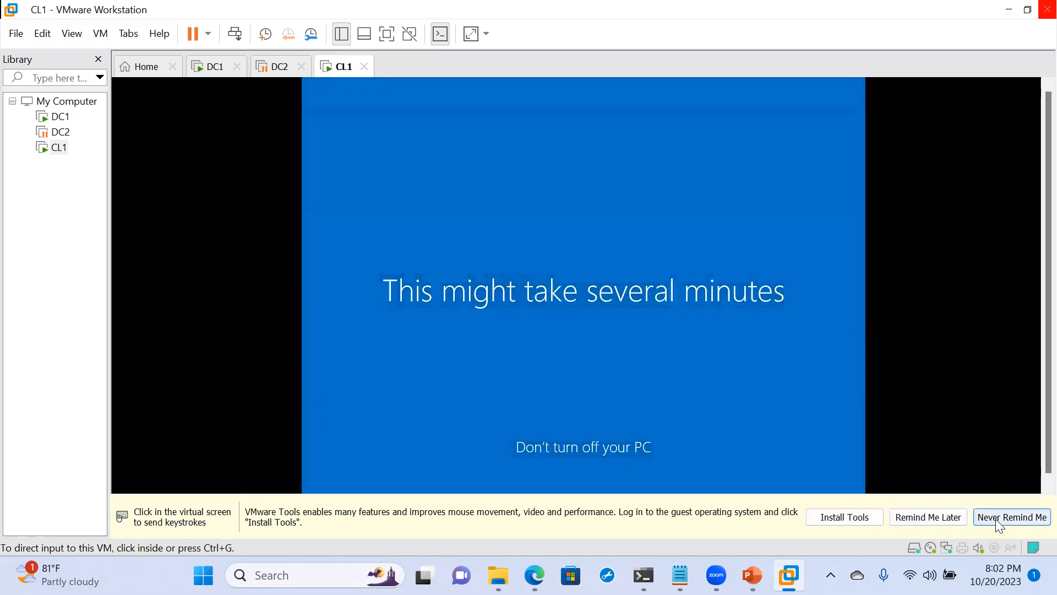
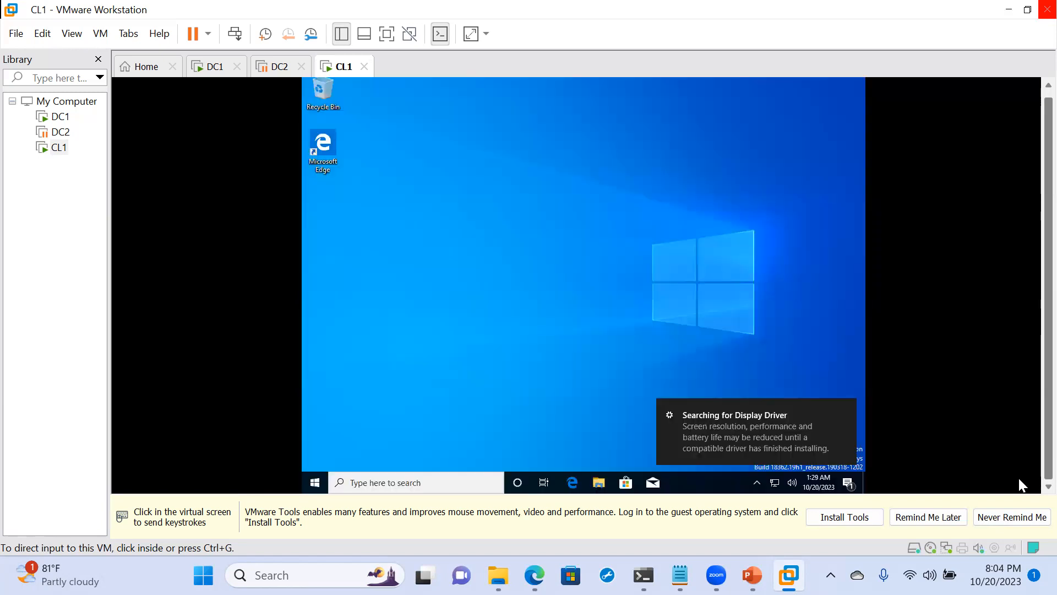
- Ping maverick.local from a command prompt on the CL1 client and close the prompt window
{"action": "left_click", "coordinate": [772, 315]}
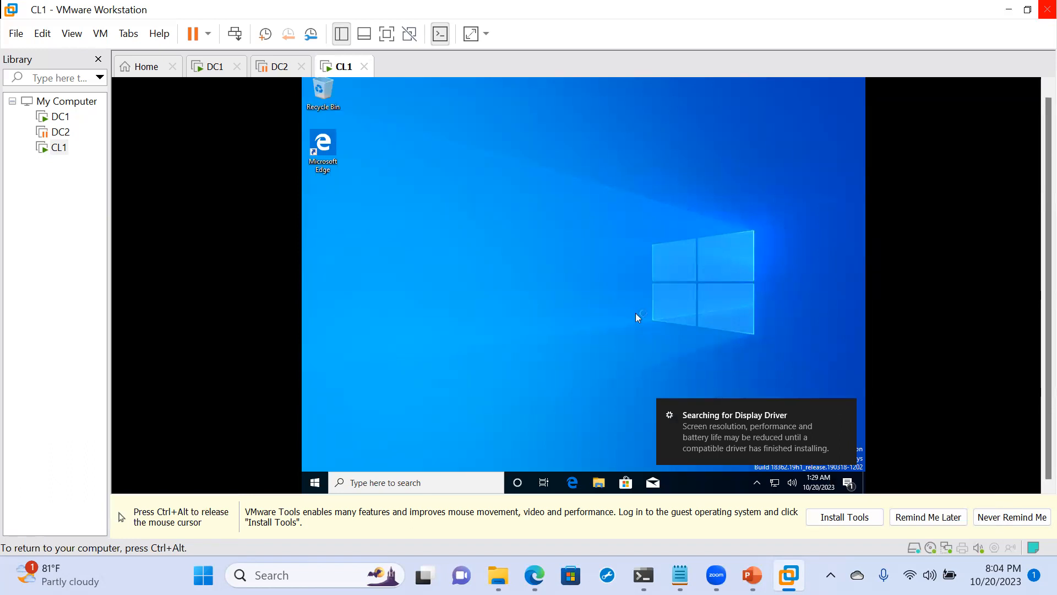
{"action": "key", "text": "super+r"}
{"action": "type", "text": "cmd"}
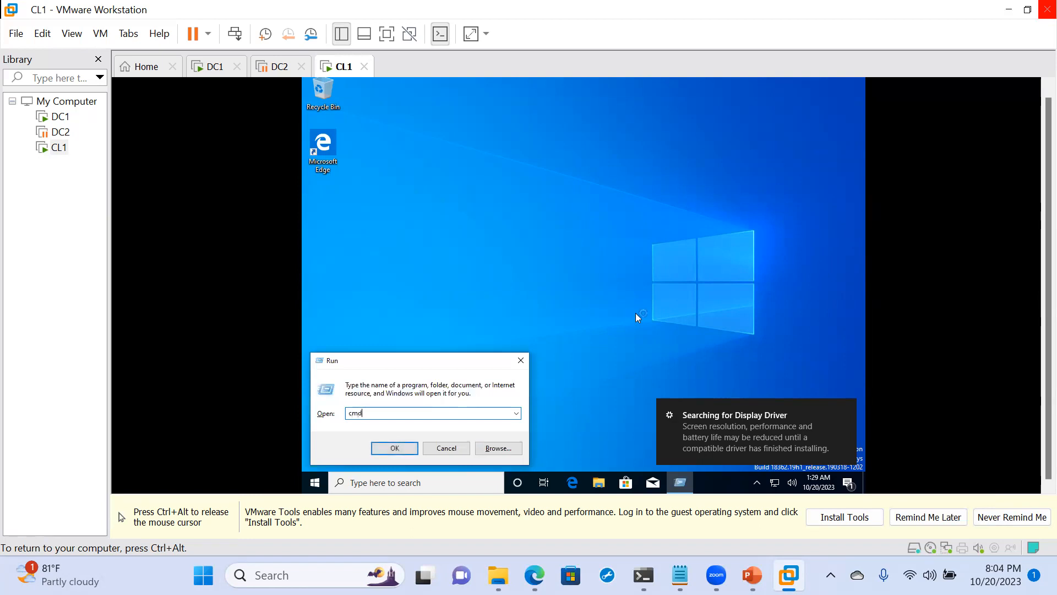
{"action": "key", "text": "Return"}
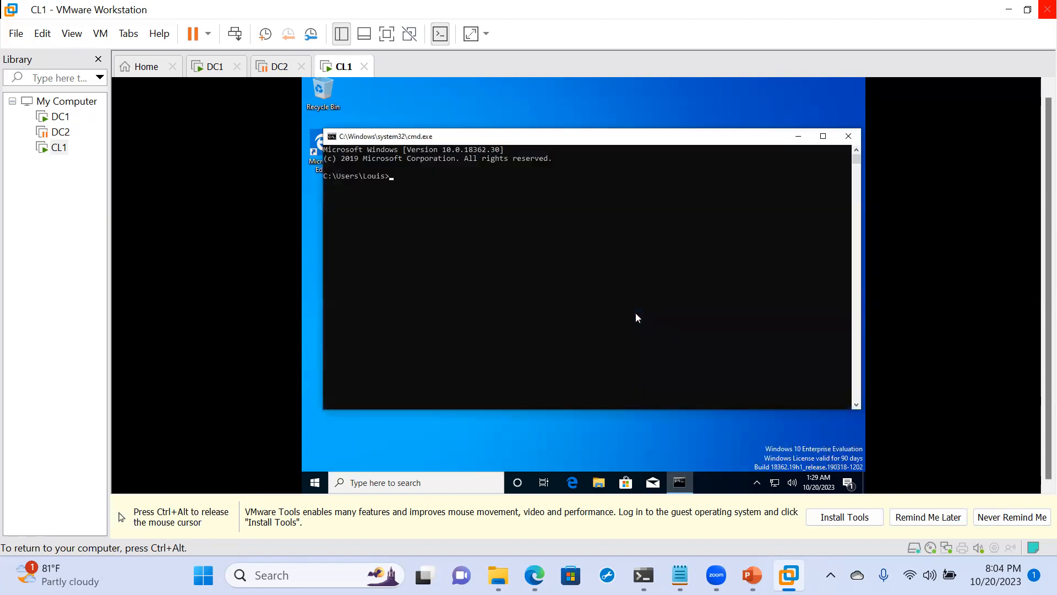
{"action": "type", "text": "ping maverick.local"}
{"action": "key", "text": "Return"}
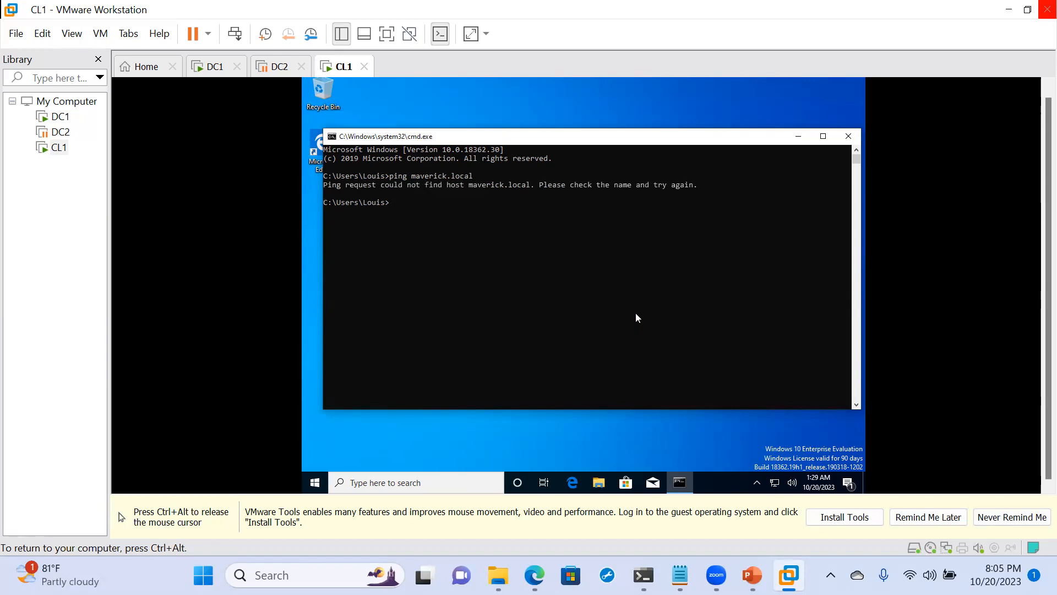
{"action": "left_click", "coordinate": [848, 136]}
- Ping 192.168.19.128 from a new command prompt to test the connection by IP address, and close the prompt window
{"action": "key", "text": "super+r"}
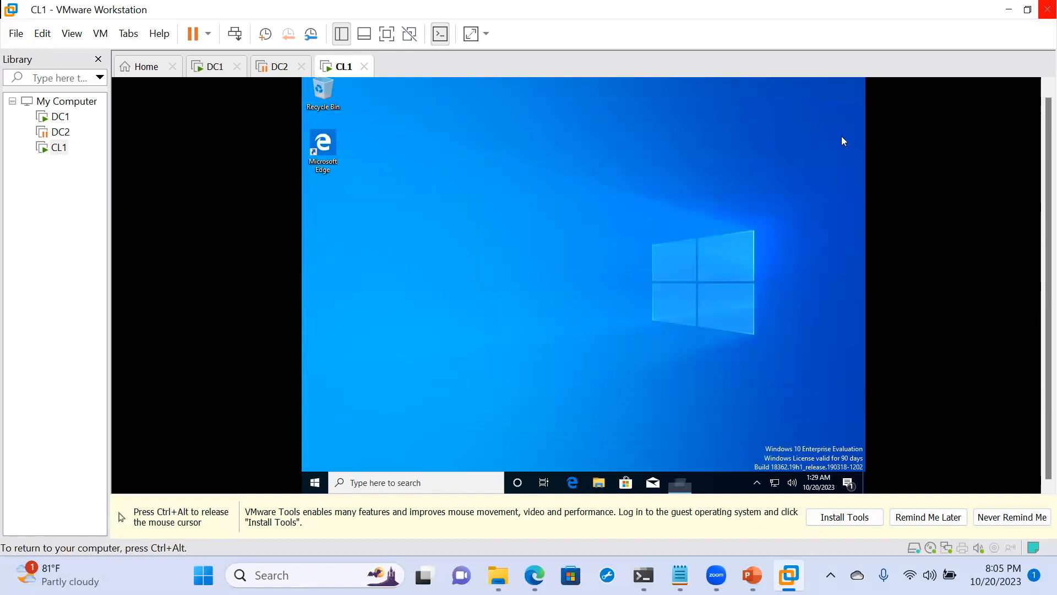
{"action": "key", "text": "Return"}
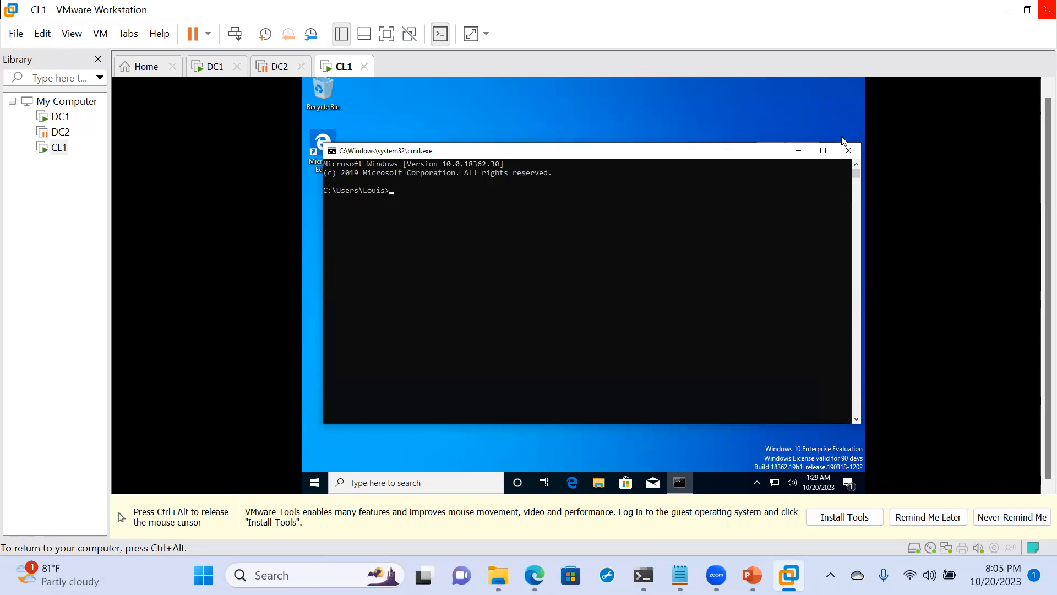
{"action": "type", "text": "ping 192.1"}
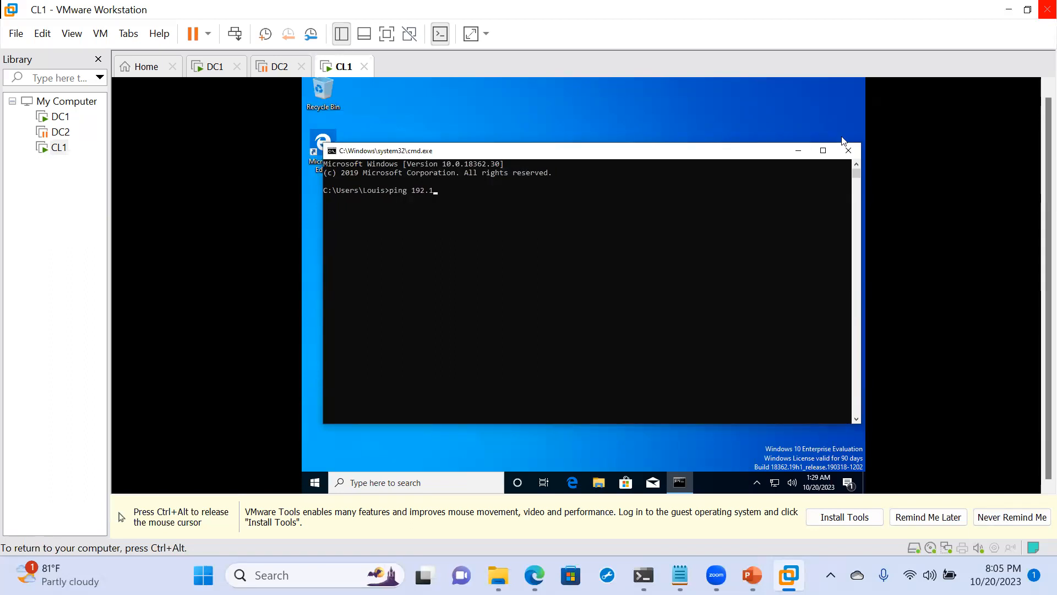
{"action": "type", "text": "68.19.128"}
{"action": "key", "text": "Return"}
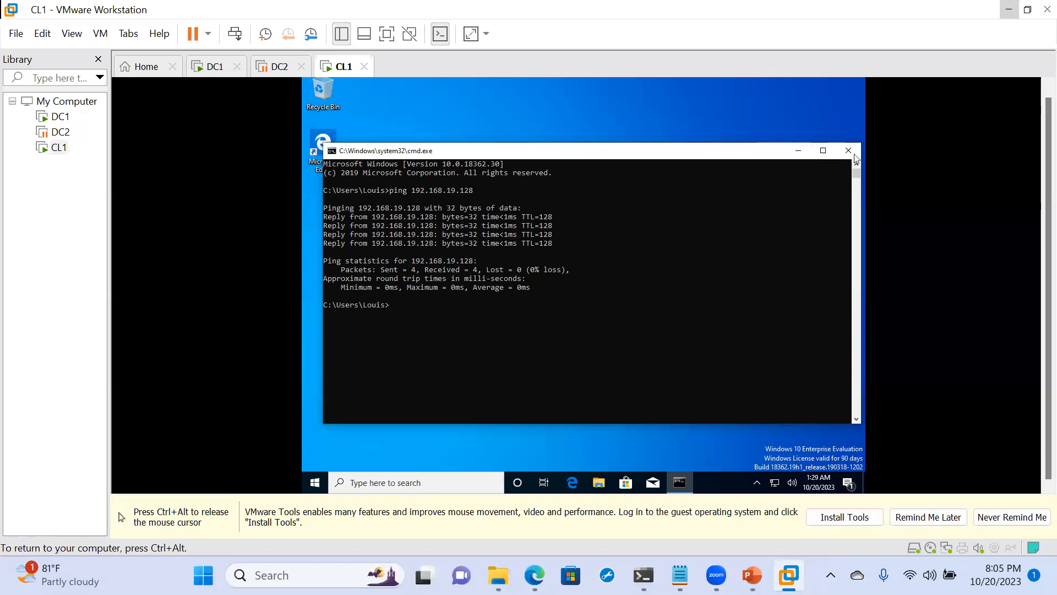
{"action": "left_click", "coordinate": [848, 151]}
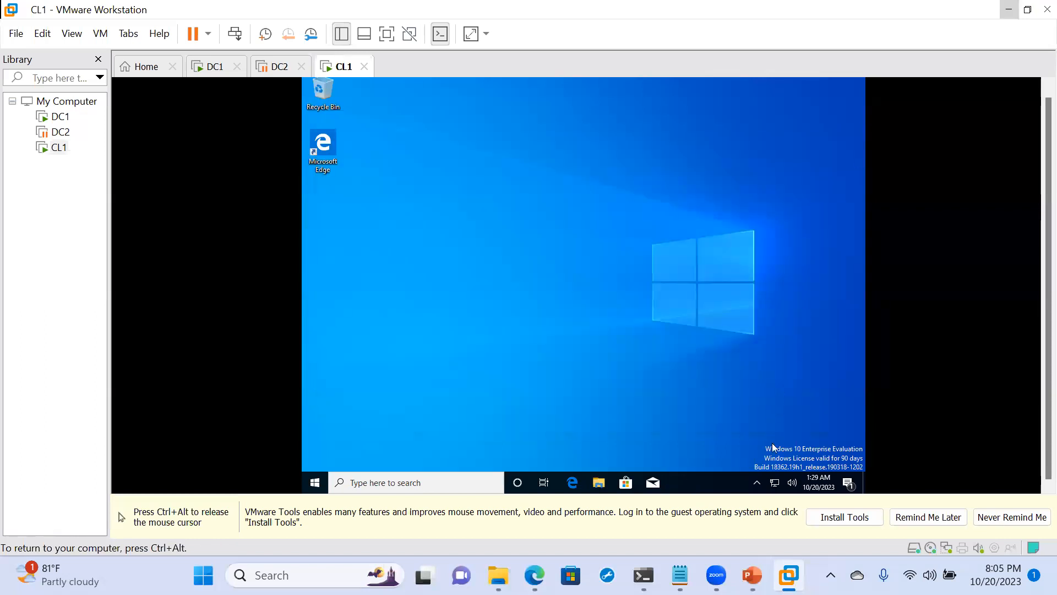
- Examine the Ethernet0 connection details through the Network and Sharing Center, checking the DNS server entry
{"action": "right_click", "coordinate": [775, 484]}
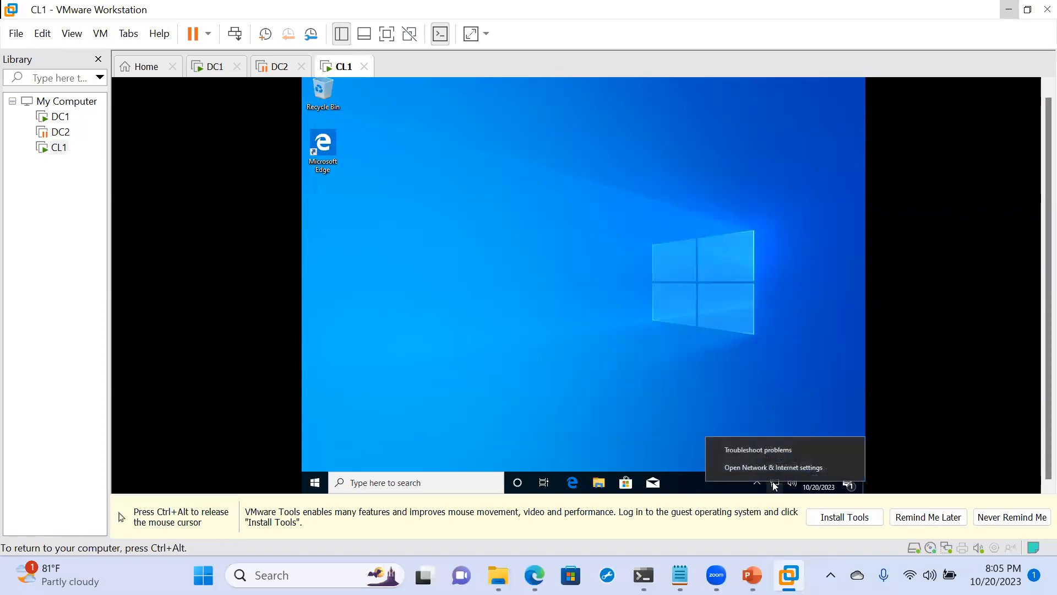
{"action": "left_click", "coordinate": [748, 467]}
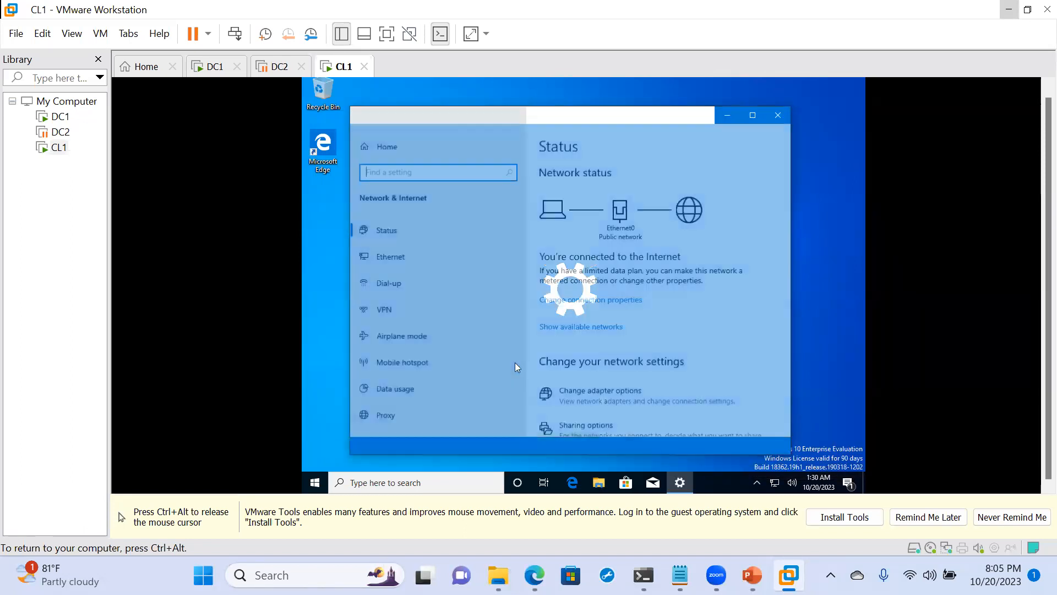
{"action": "scroll", "coordinate": [570, 355], "scroll_direction": "down", "scroll_amount": 3}
{"action": "scroll", "coordinate": [570, 356], "scroll_direction": "down", "scroll_amount": 2}
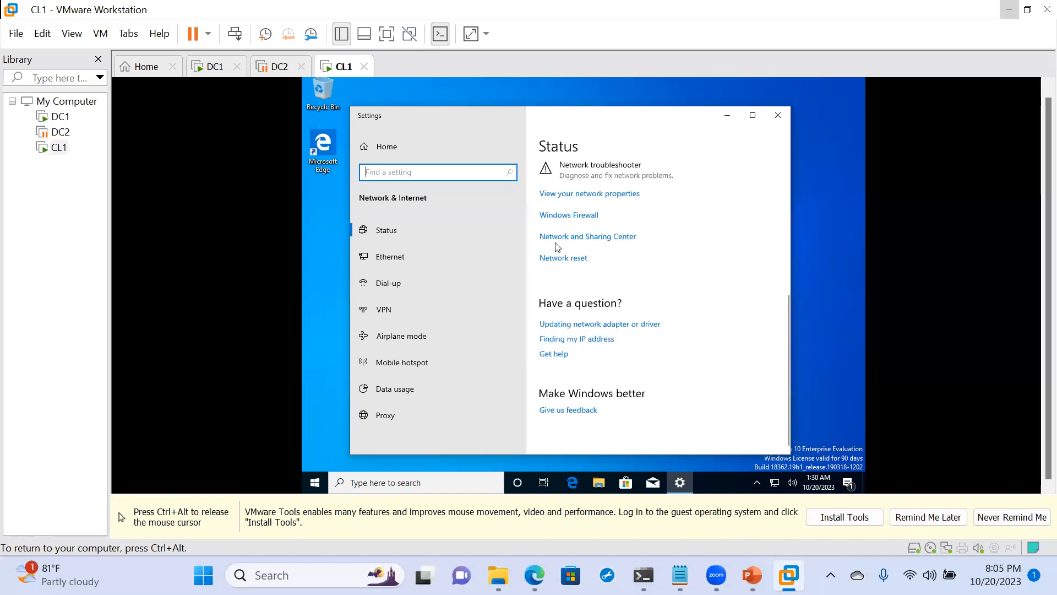
{"action": "scroll", "coordinate": [557, 248], "scroll_direction": "up", "scroll_amount": 1}
{"action": "scroll", "coordinate": [557, 248], "scroll_direction": "up", "scroll_amount": 2}
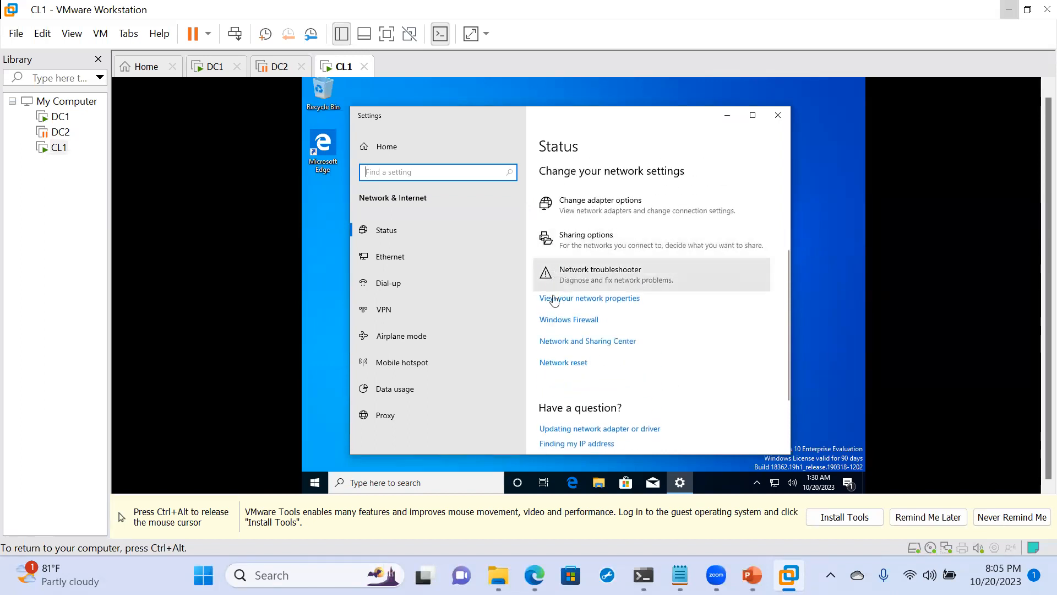
{"action": "scroll", "coordinate": [551, 309], "scroll_direction": "down", "scroll_amount": 3}
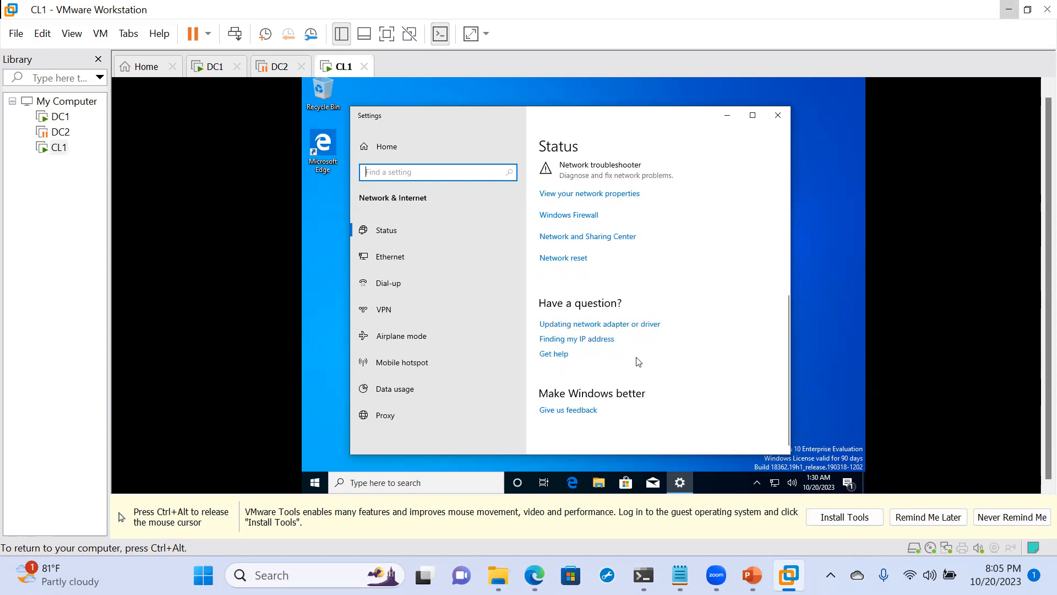
{"action": "left_click", "coordinate": [560, 240]}
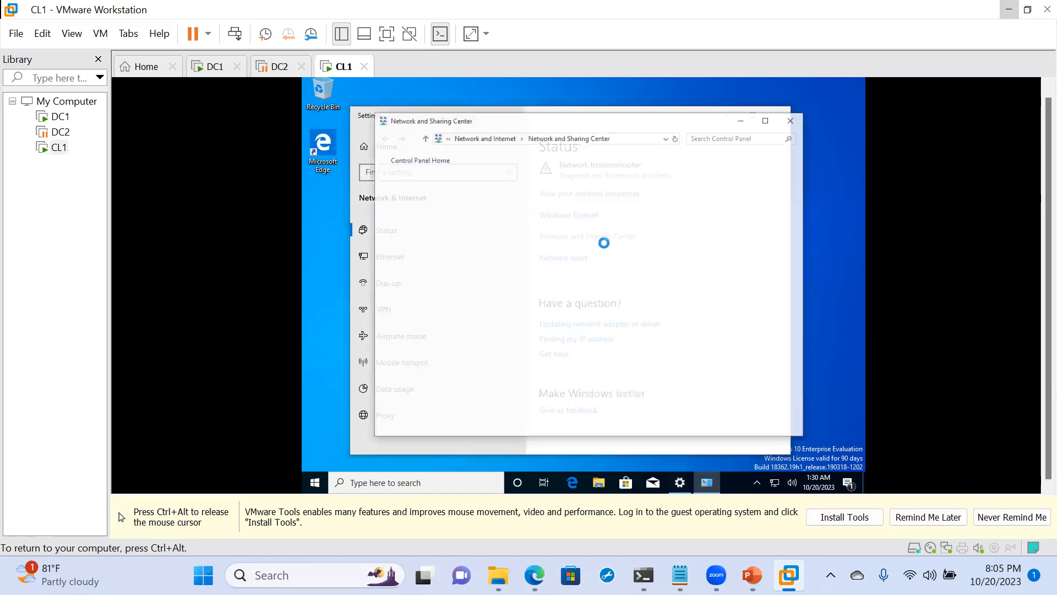
{"action": "left_click", "coordinate": [723, 203]}
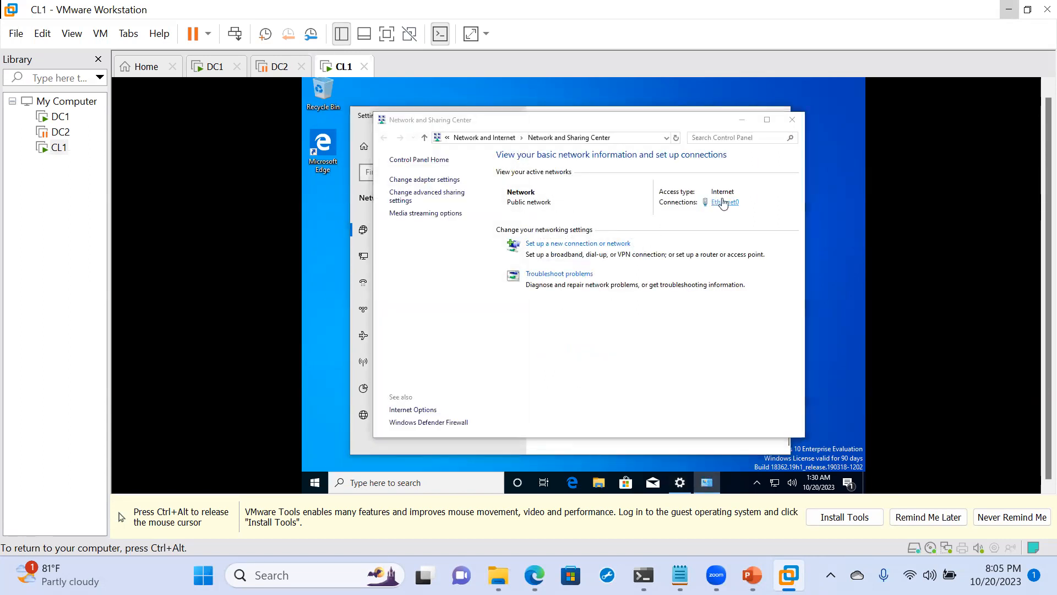
{"action": "left_click", "coordinate": [519, 269]}
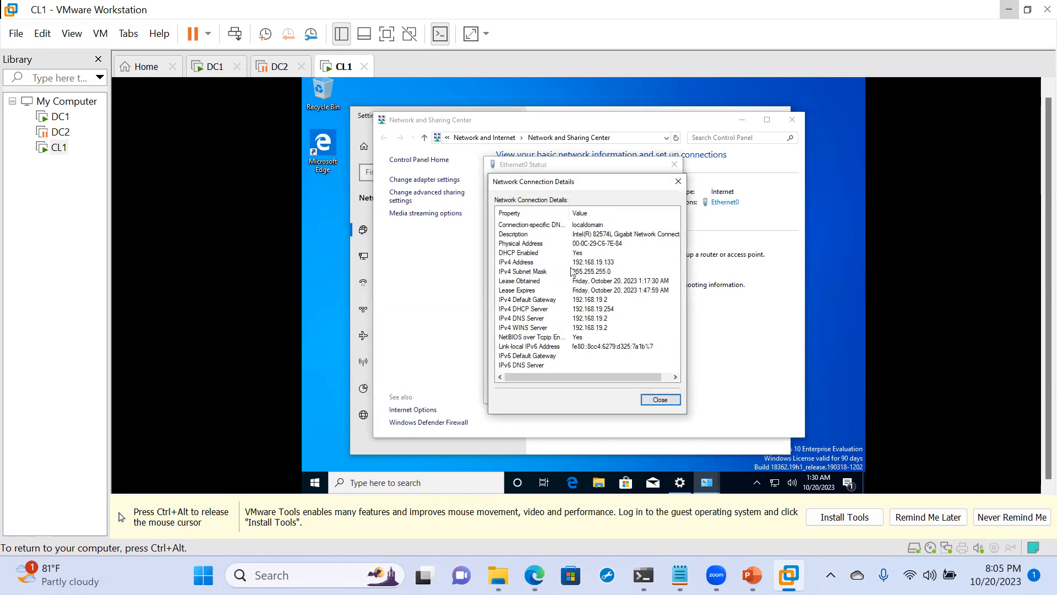
{"action": "left_click", "coordinate": [677, 181]}
- Set Ethernet0's preferred IPv4 DNS server to 192.168.19.128, keep automatic IP addressing, and close the connection's dialogs
{"action": "left_click", "coordinate": [510, 368]}
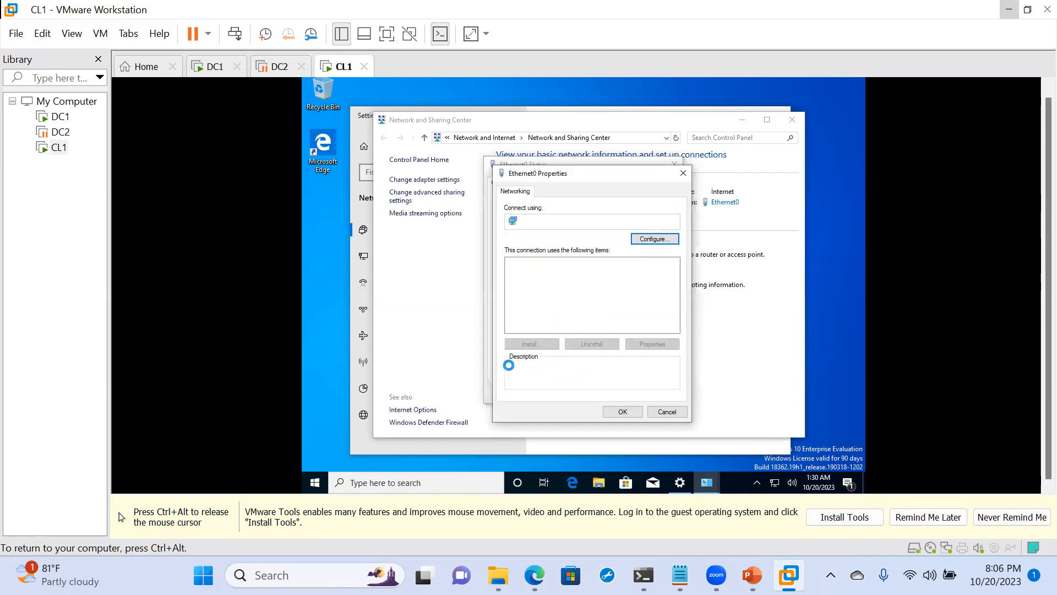
{"action": "left_click", "coordinate": [598, 291]}
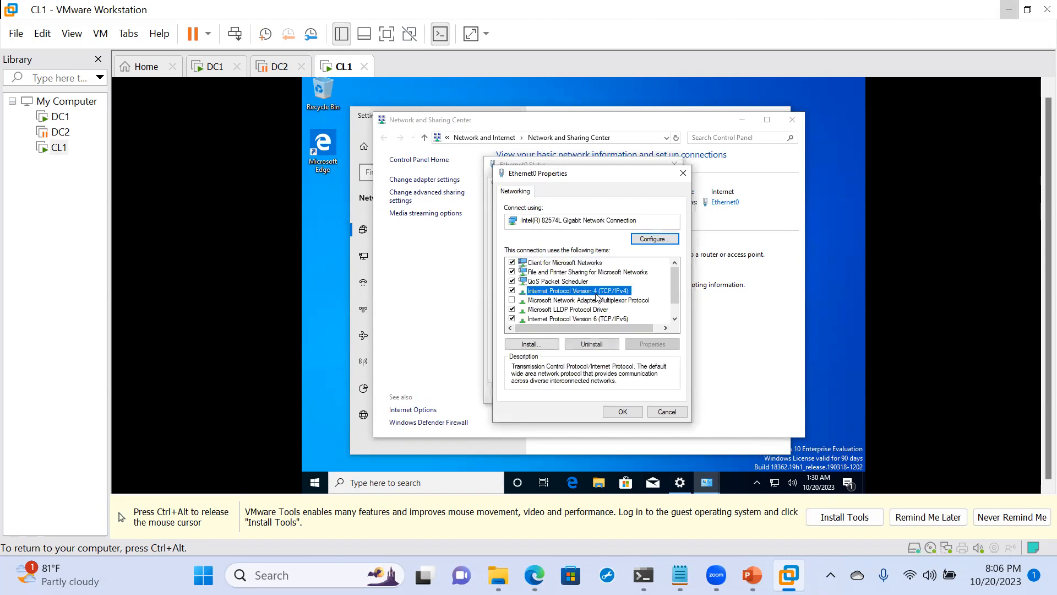
{"action": "left_click", "coordinate": [640, 347]}
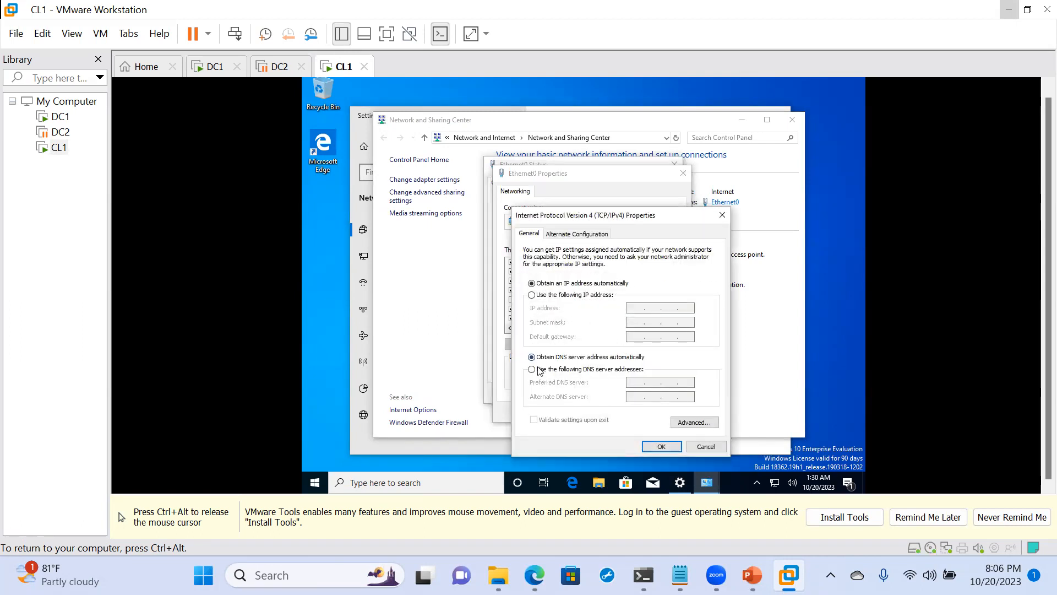
{"action": "left_click", "coordinate": [537, 372]}
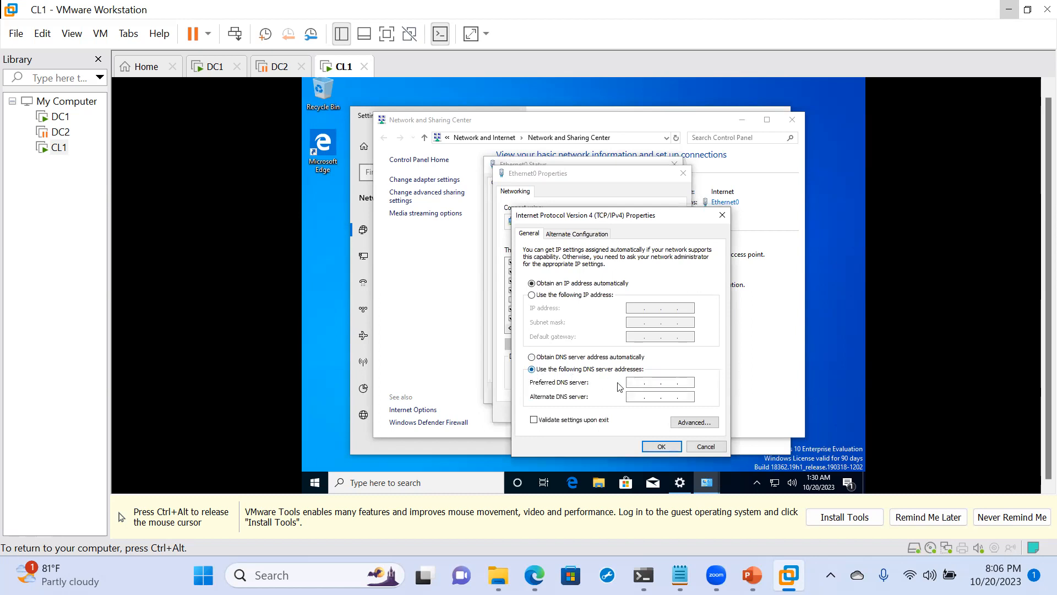
{"action": "type", "text": "192.168.19.128"}
{"action": "left_click", "coordinate": [661, 446]}
{"action": "left_click", "coordinate": [622, 412]}
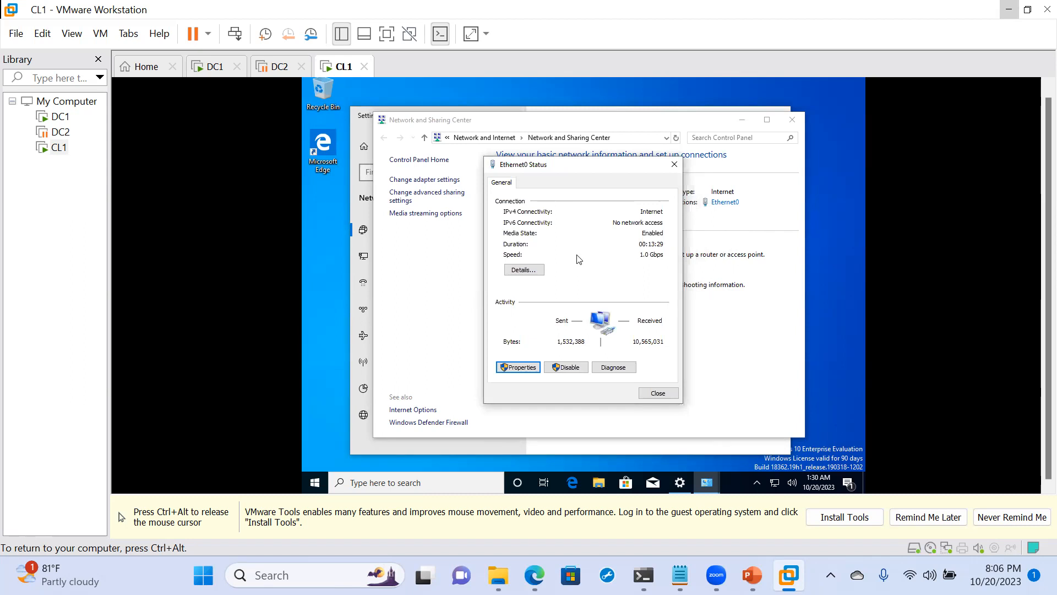
{"action": "left_click", "coordinate": [662, 392]}
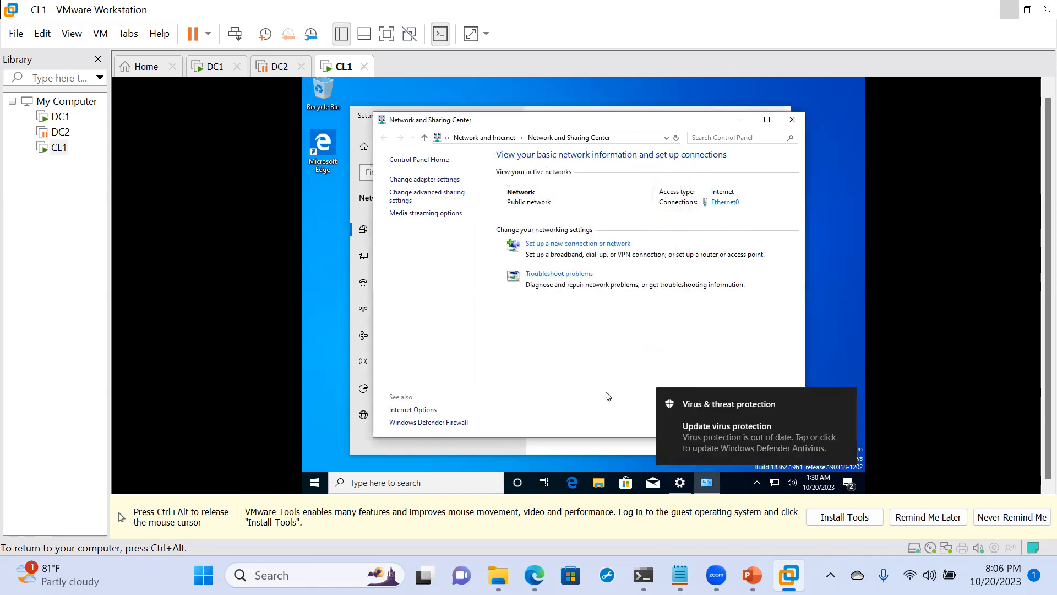
- Ping maverick.local twice from a new command prompt to test name resolution, and release input from the virtual machine
{"action": "key", "text": "super+r"}
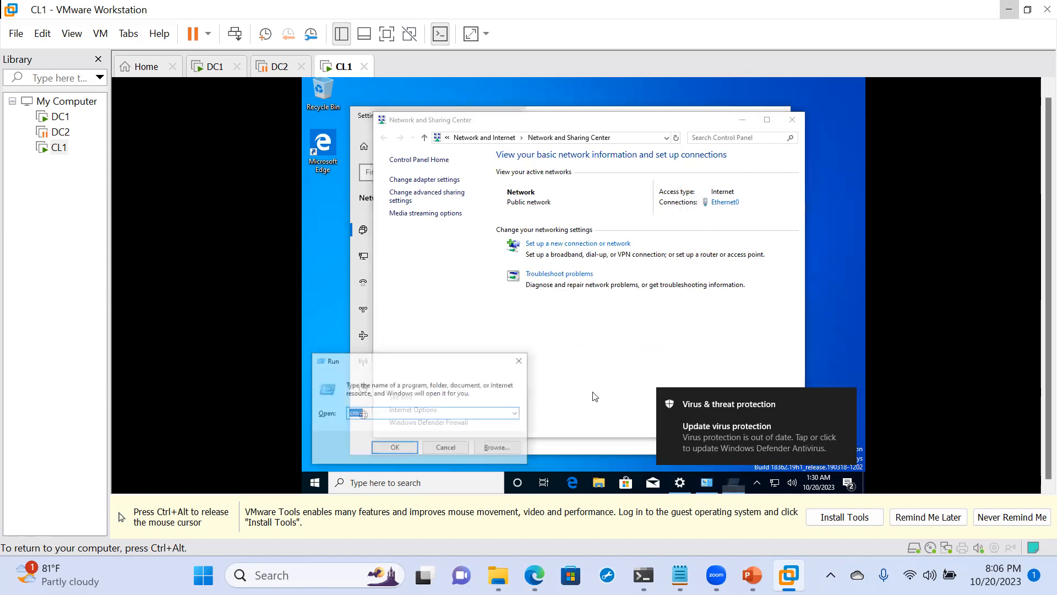
{"action": "key", "text": "Return"}
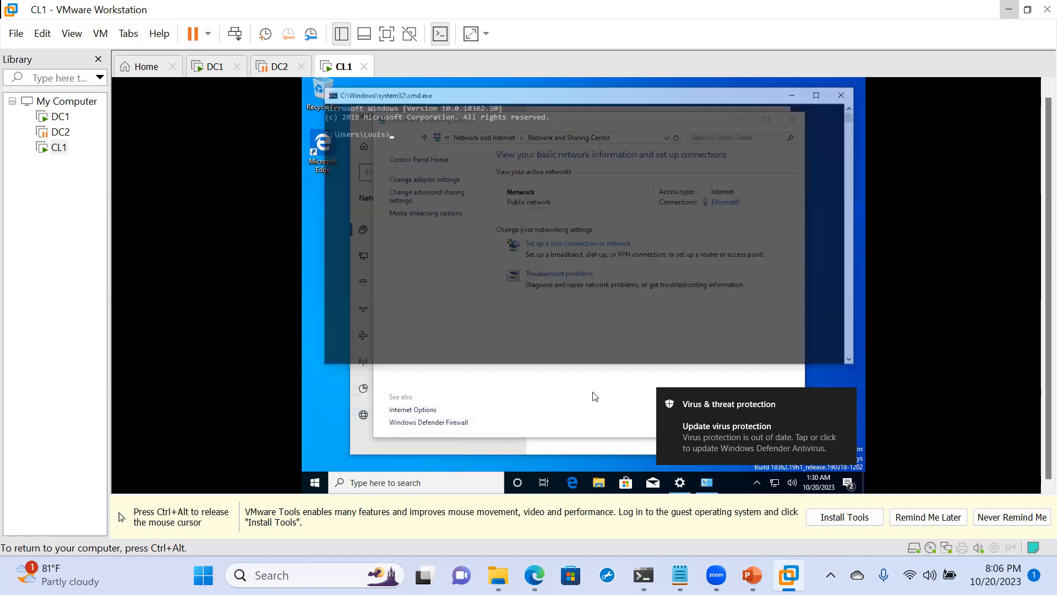
{"action": "type", "text": "ping"}
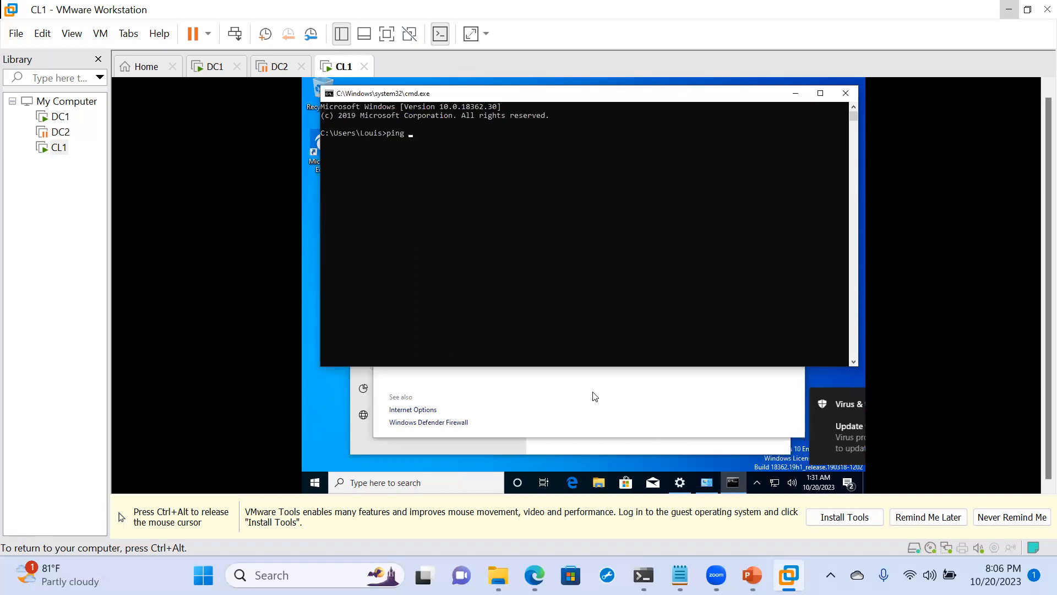
{"action": "type", "text": " maverick.local"}
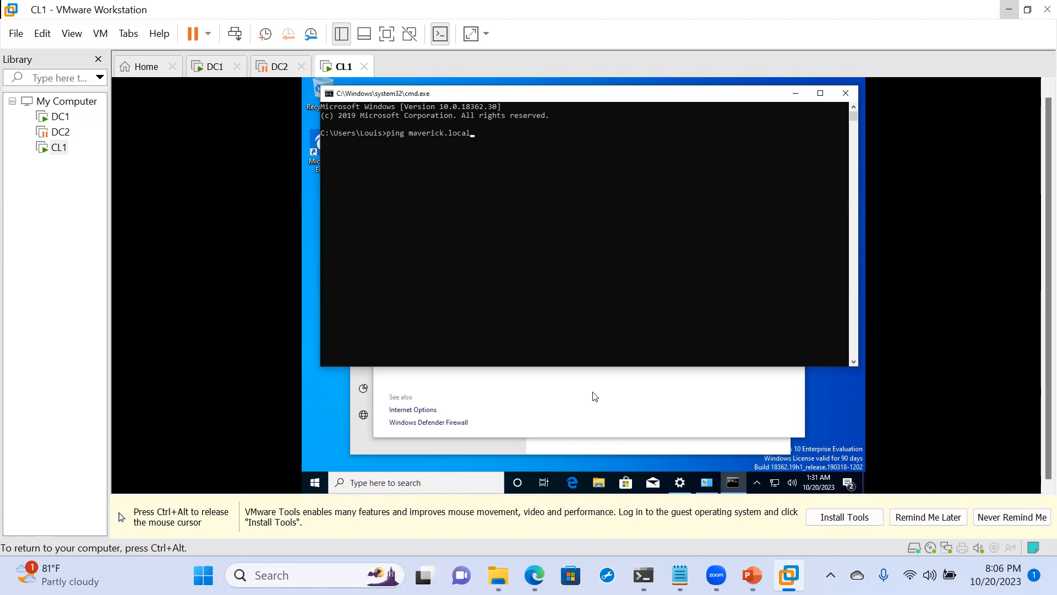
{"action": "key", "text": "Return"}
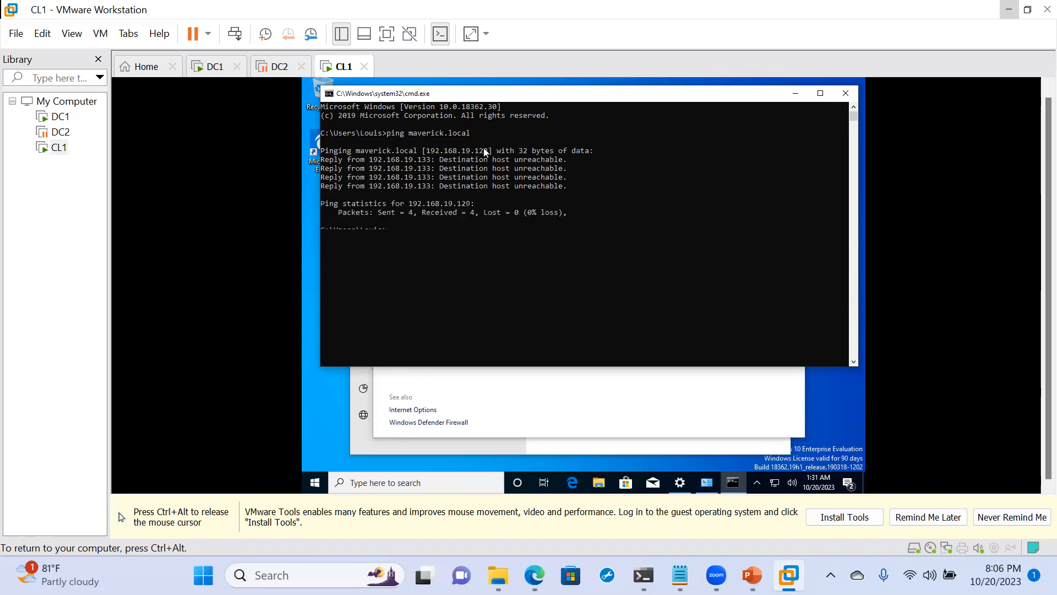
{"action": "key", "text": "Up"}
{"action": "key", "text": "Return"}
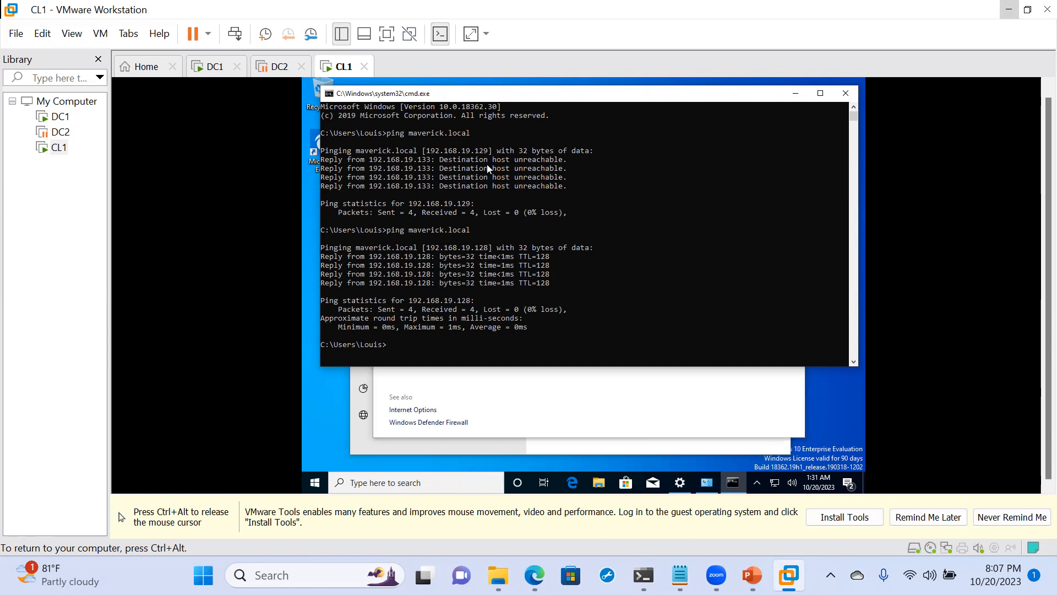
{"action": "key", "text": "ctrl+alt"}
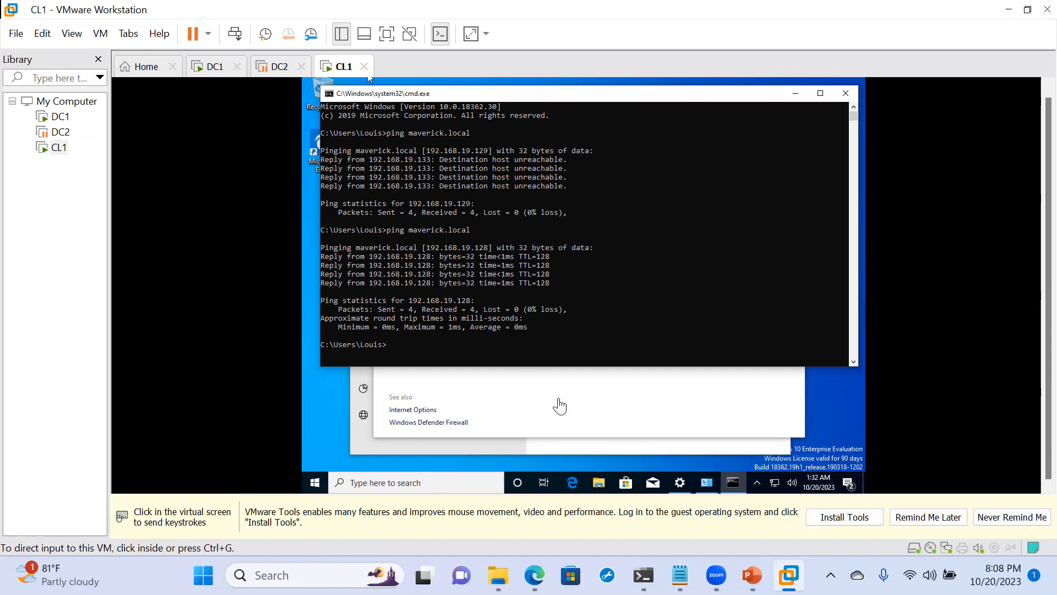
{"action": "left_click", "coordinate": [681, 492]}
{"action": "left_click", "coordinate": [681, 491]}
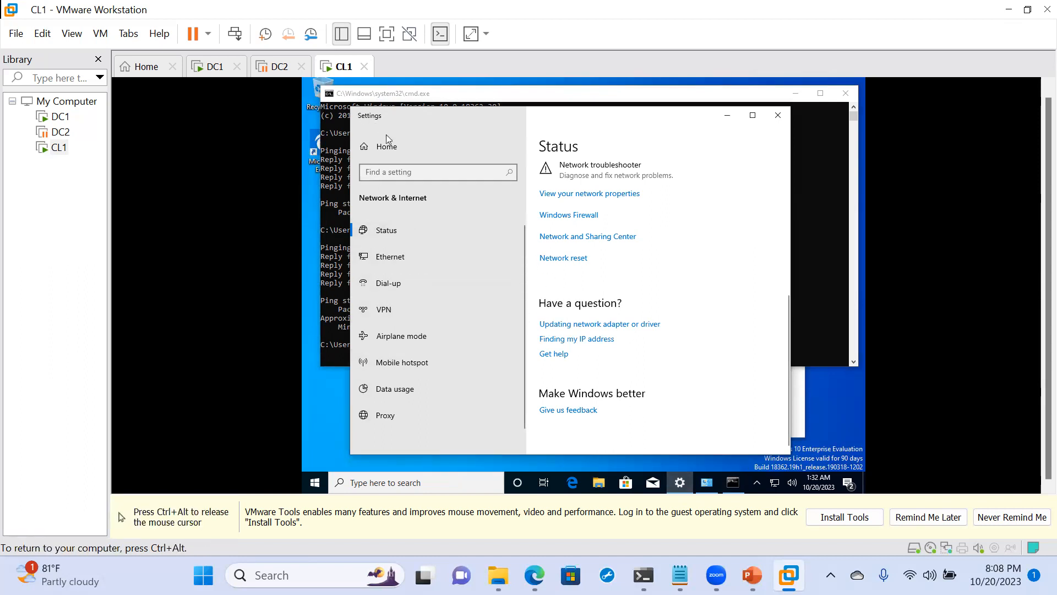
{"action": "left_click", "coordinate": [391, 157]}
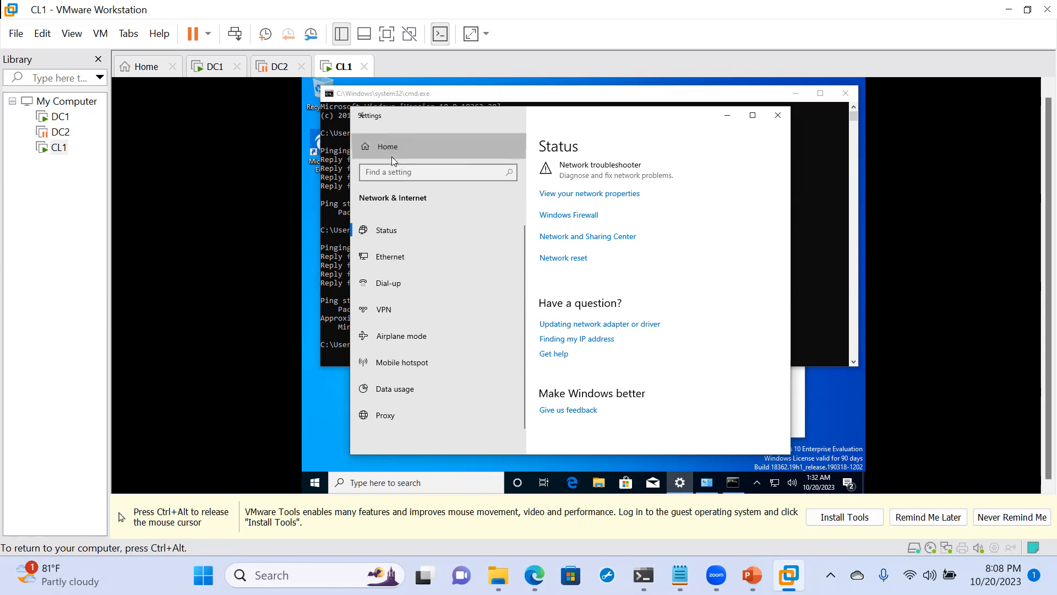
- Open CL1's computer name and domain settings from the This PC properties and set the computer name to MV-CY01
{"action": "left_click", "coordinate": [600, 487]}
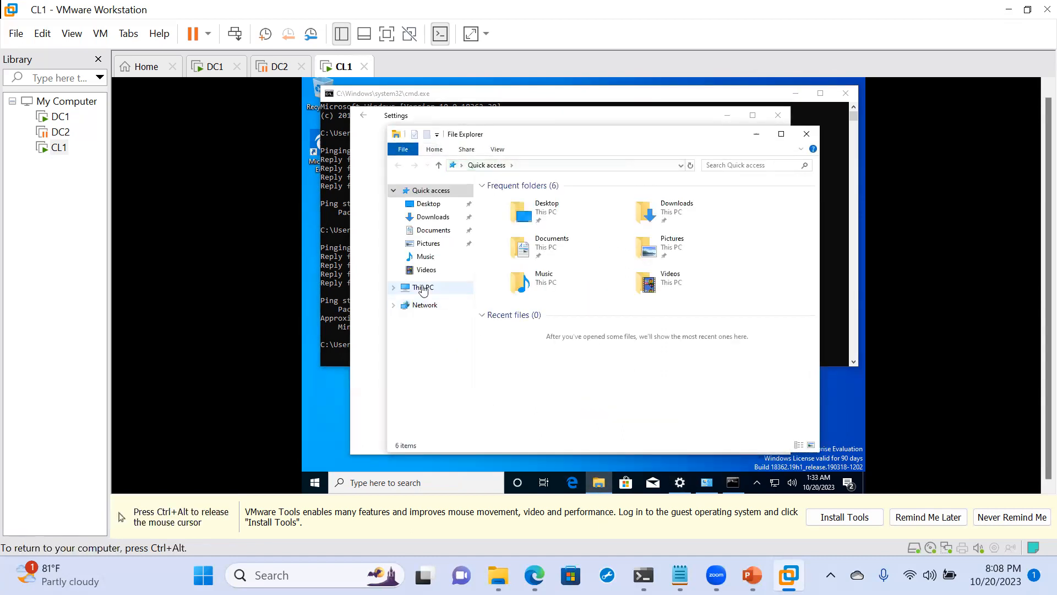
{"action": "right_click", "coordinate": [424, 287]}
{"action": "left_click", "coordinate": [326, 444]}
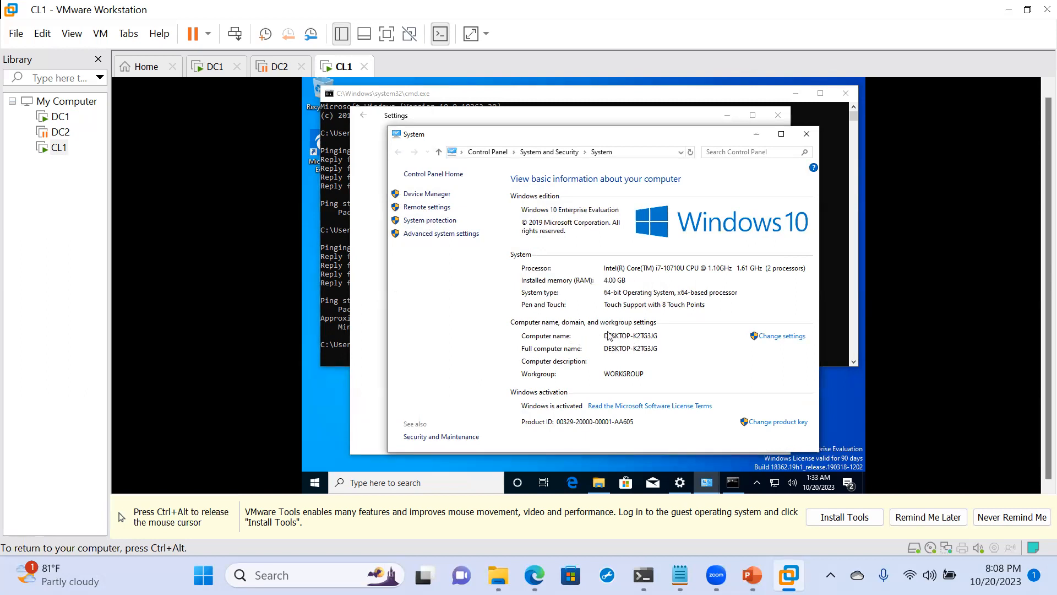
{"action": "left_click", "coordinate": [791, 337]}
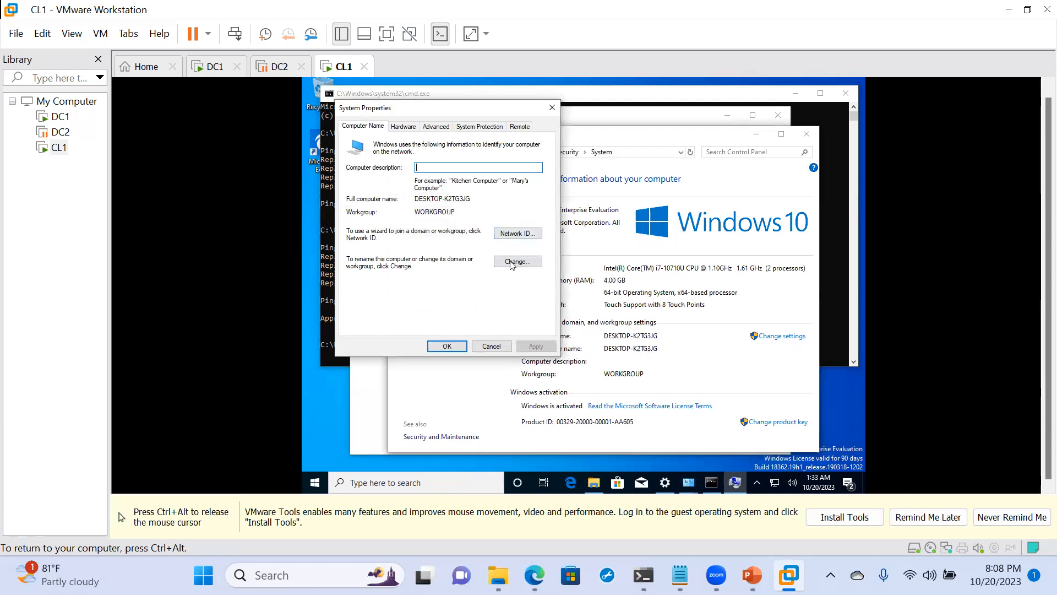
{"action": "left_click", "coordinate": [516, 261]}
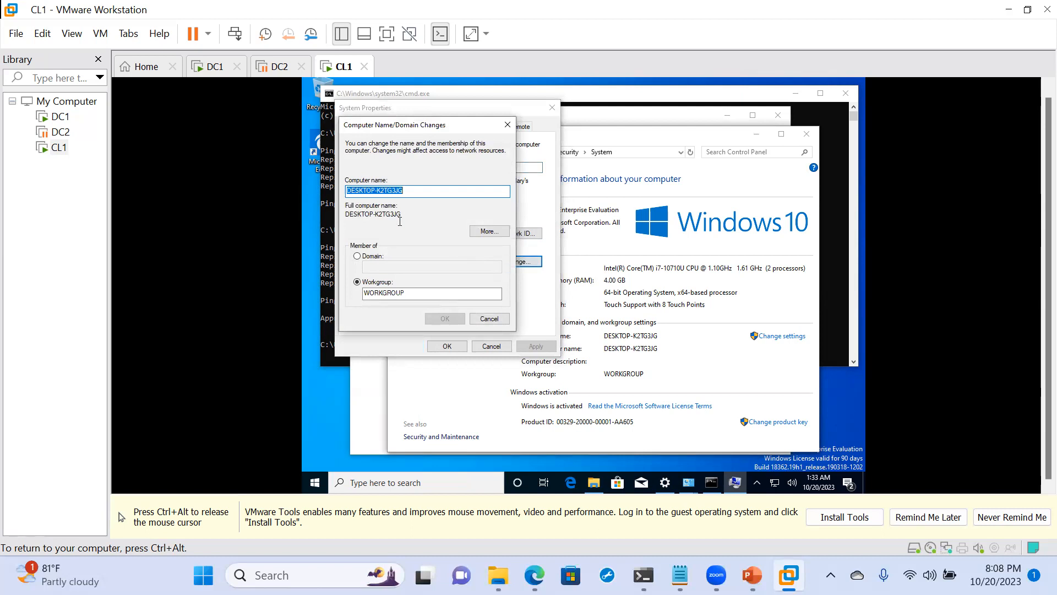
{"action": "type", "text": "MV"}
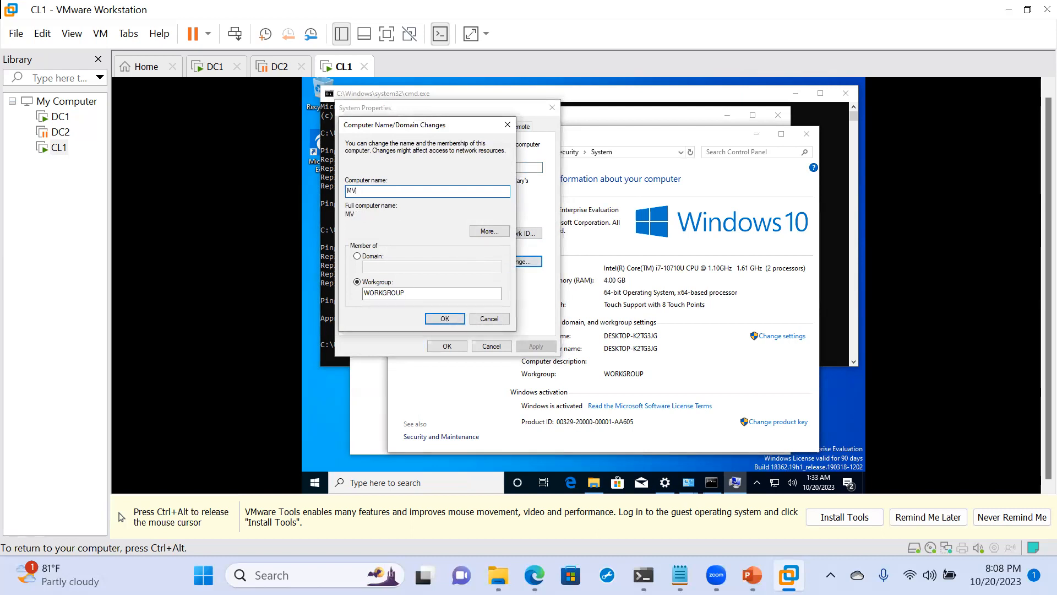
{"action": "type", "text": "-CY01"}
- Make the computer a member of the maverick.local domain and submit the name and domain changes
{"action": "left_click", "coordinate": [358, 257]}
{"action": "left_click", "coordinate": [379, 269]}
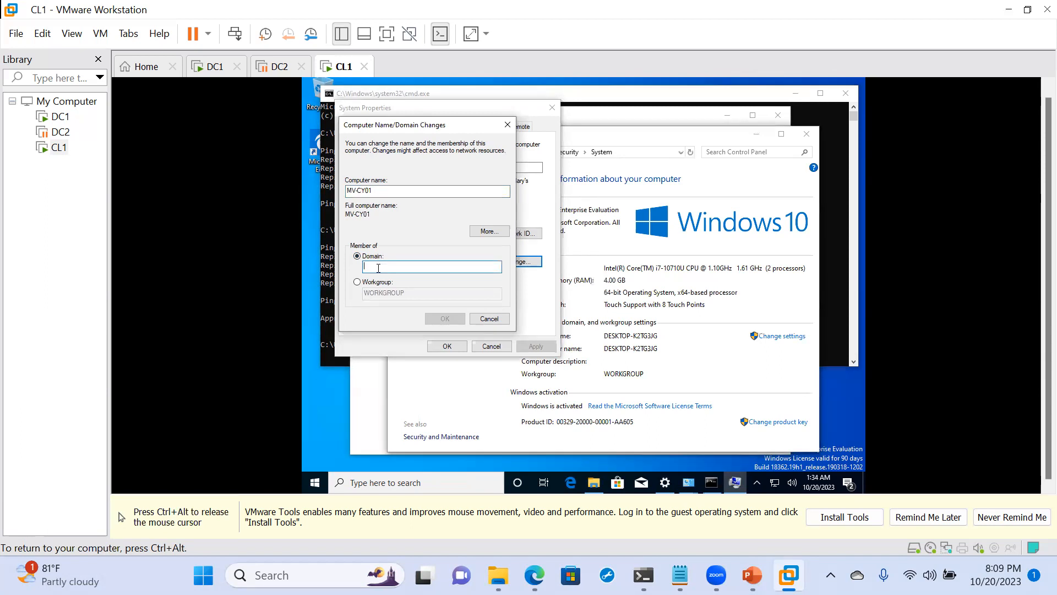
{"action": "type", "text": "maverick.local"}
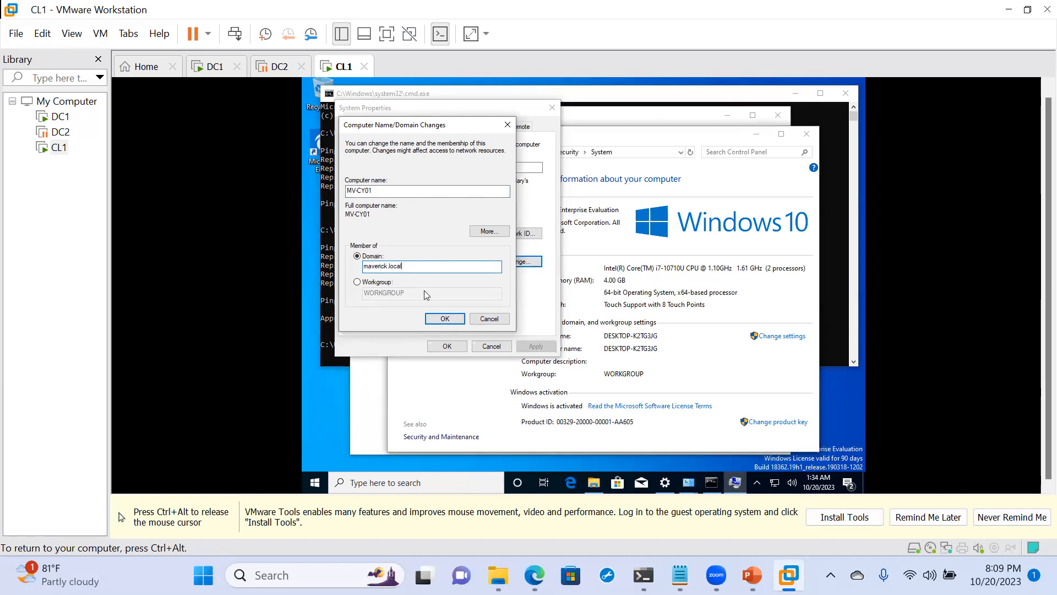
{"action": "left_click", "coordinate": [438, 318]}
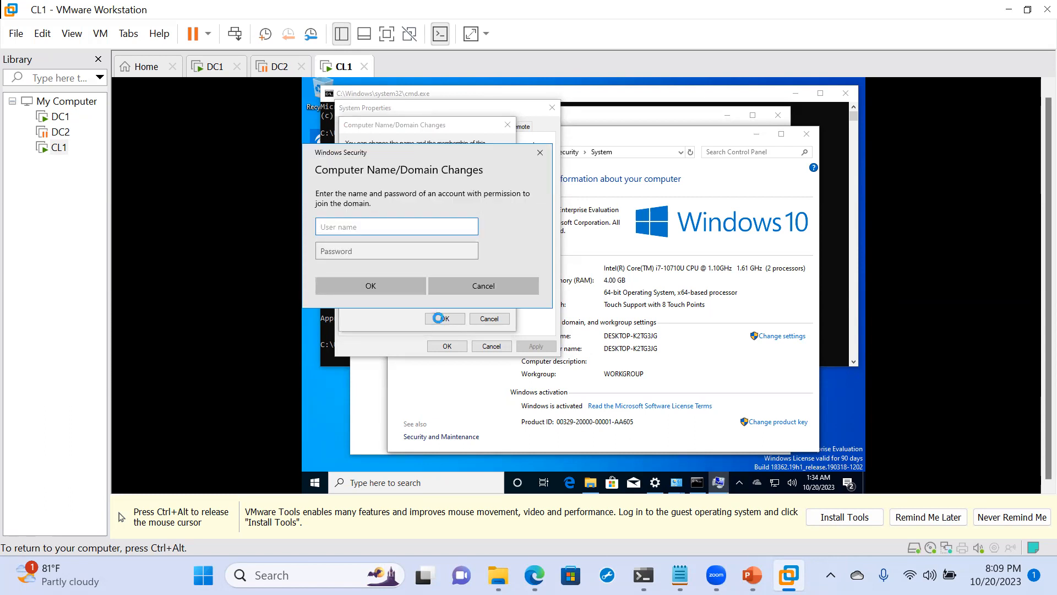
- Authorize the domain join with the Administrator account and its password, and acknowledge the welcome and restart messages
{"action": "type", "text": "Administrator"}
{"action": "key", "text": "Tab"}
{"action": "type", "text": "123456789012"}
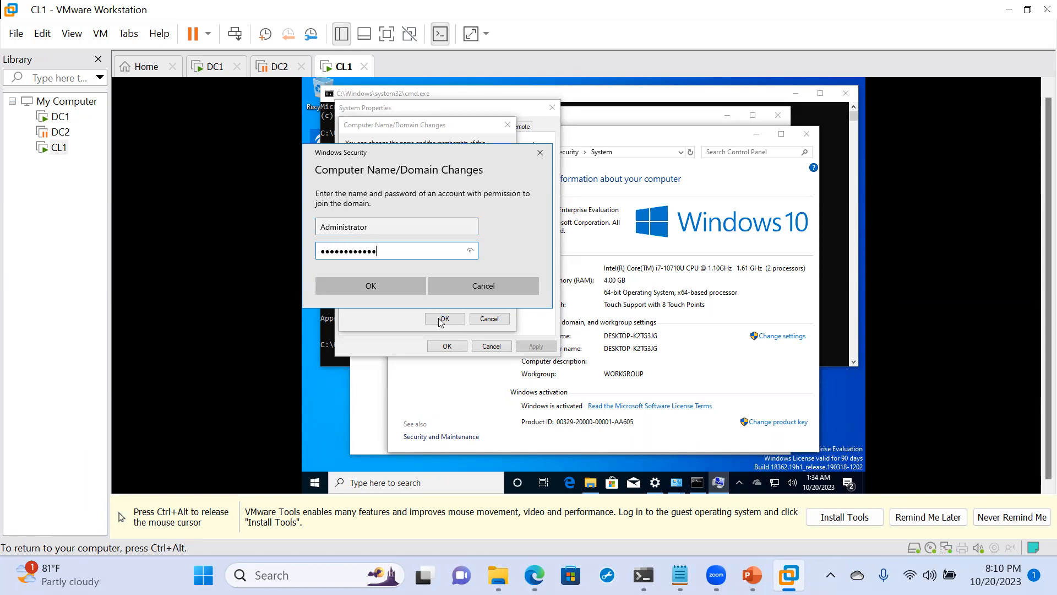
{"action": "left_click", "coordinate": [368, 285]}
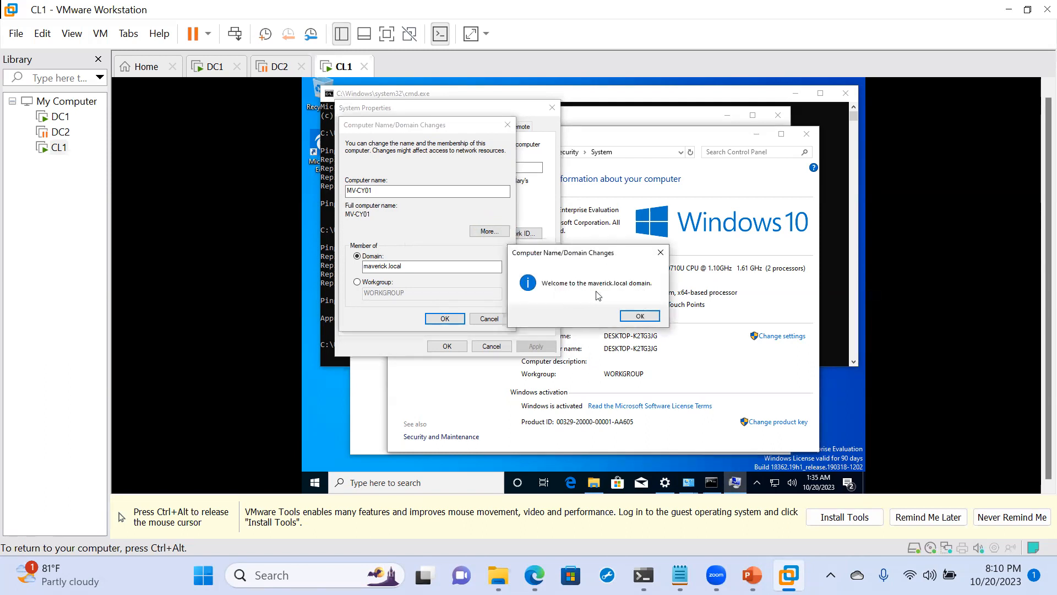
{"action": "left_click", "coordinate": [640, 317]}
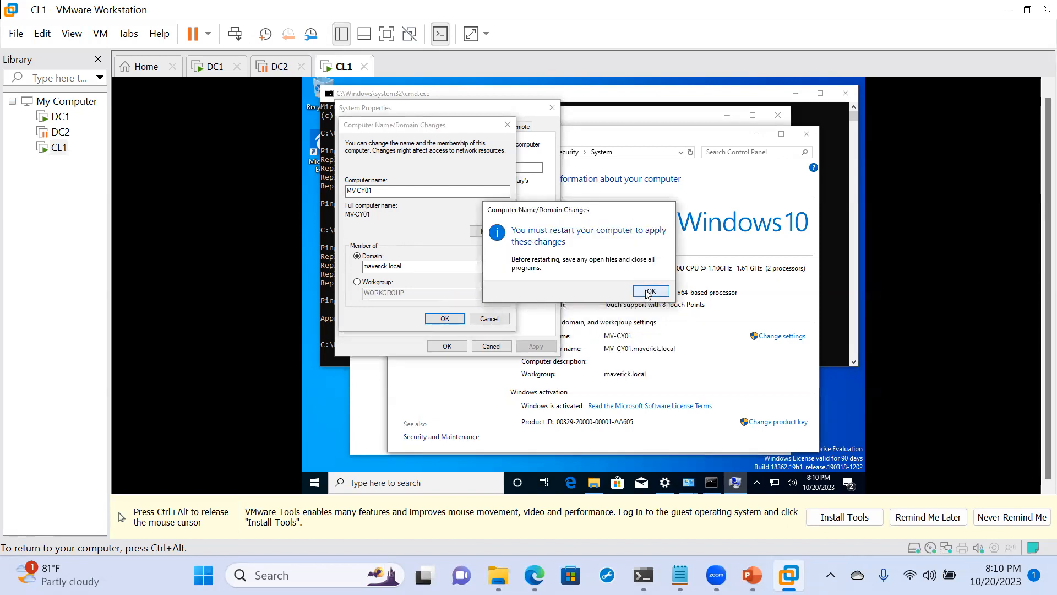
{"action": "left_click", "coordinate": [649, 292]}
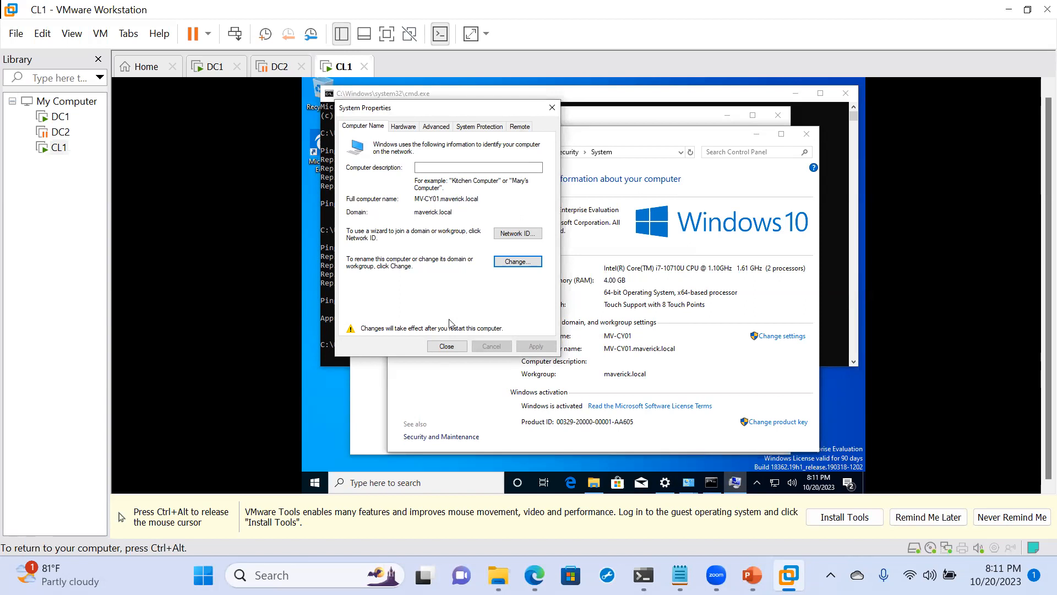
- Close System Properties, restart CL1 immediately to apply the changes, and release input from the virtual machine
{"action": "left_click", "coordinate": [441, 347]}
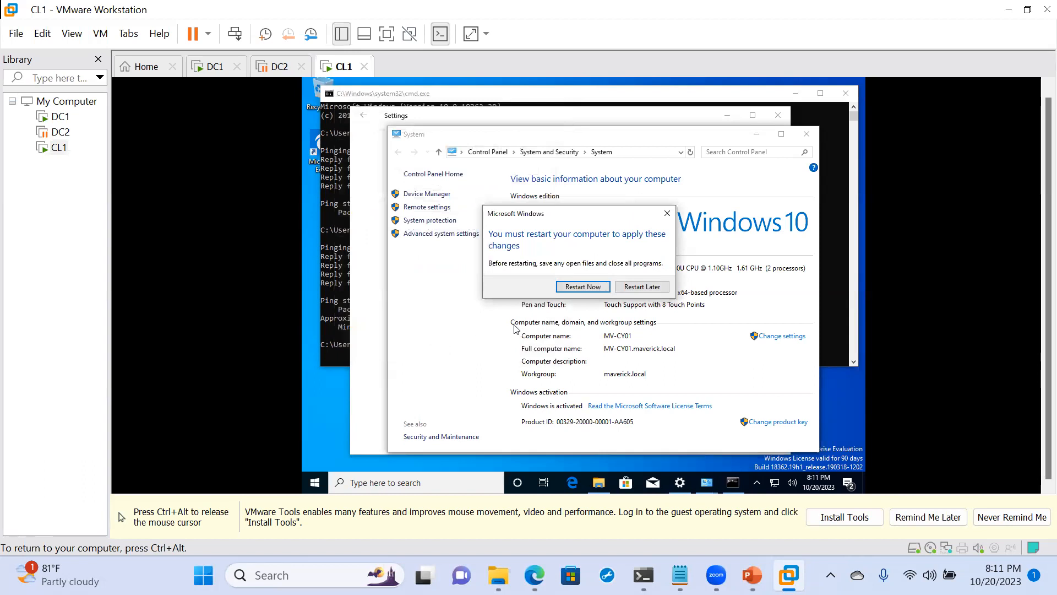
{"action": "left_click", "coordinate": [588, 286]}
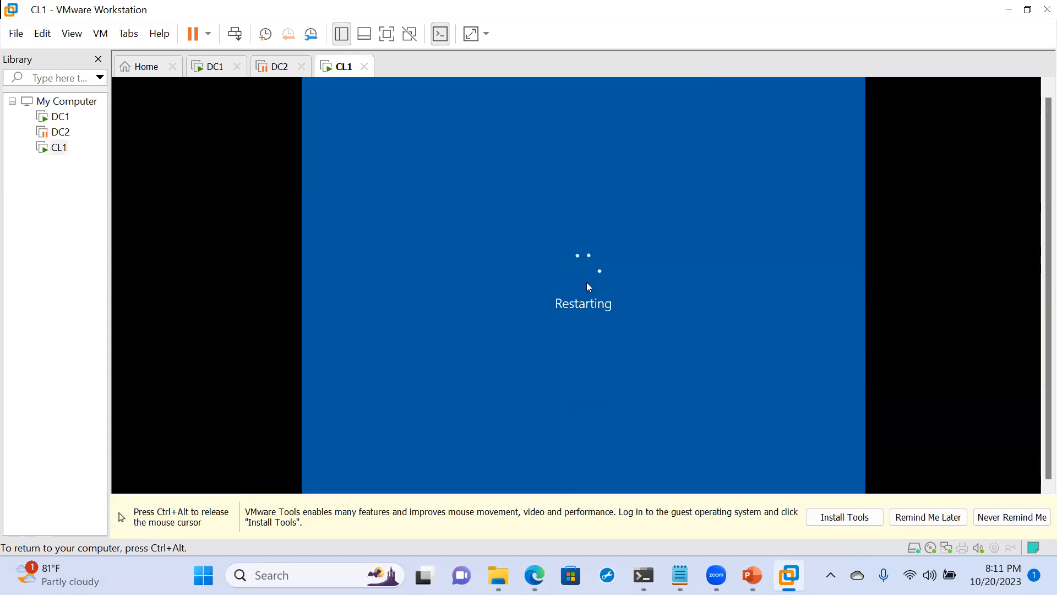
{"action": "key", "text": "ctrl+alt"}
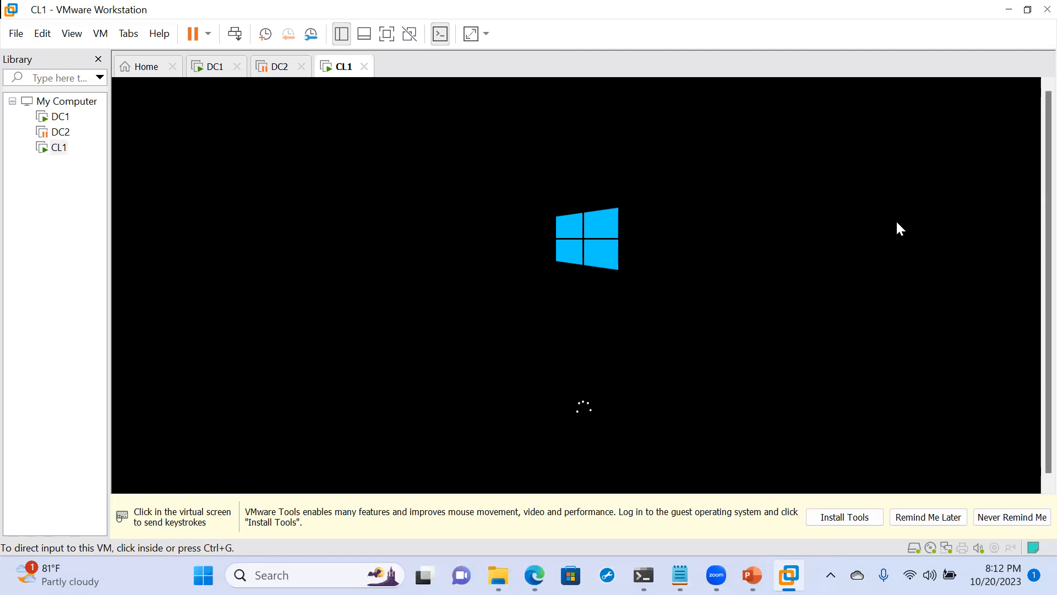
- Switch to the DC1 virtual machine and unlock it as MAVERICK\Administrator with the account password
{"action": "left_click", "coordinate": [212, 69]}
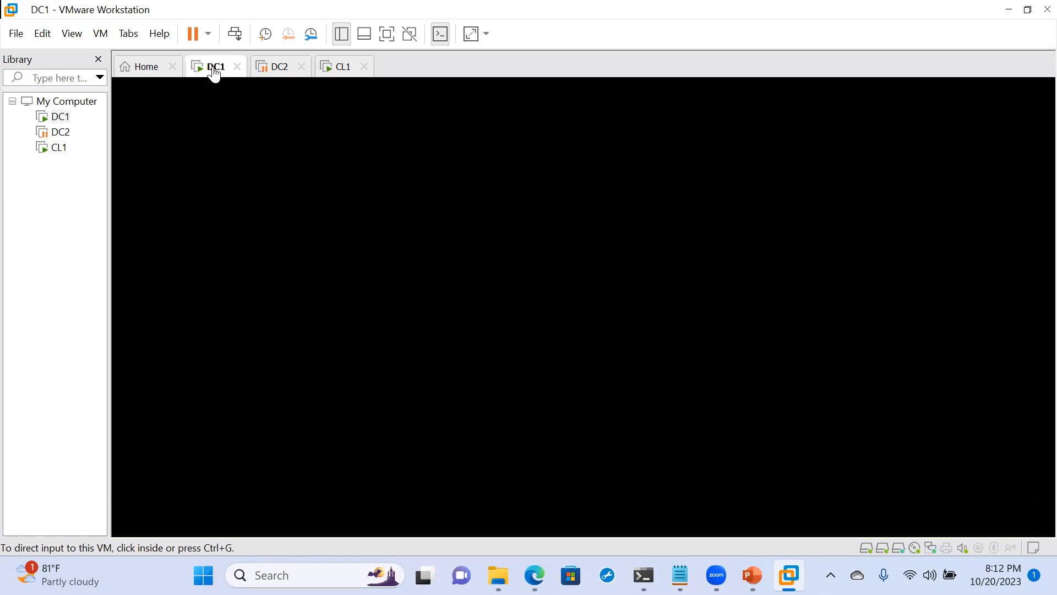
{"action": "left_click", "coordinate": [419, 228]}
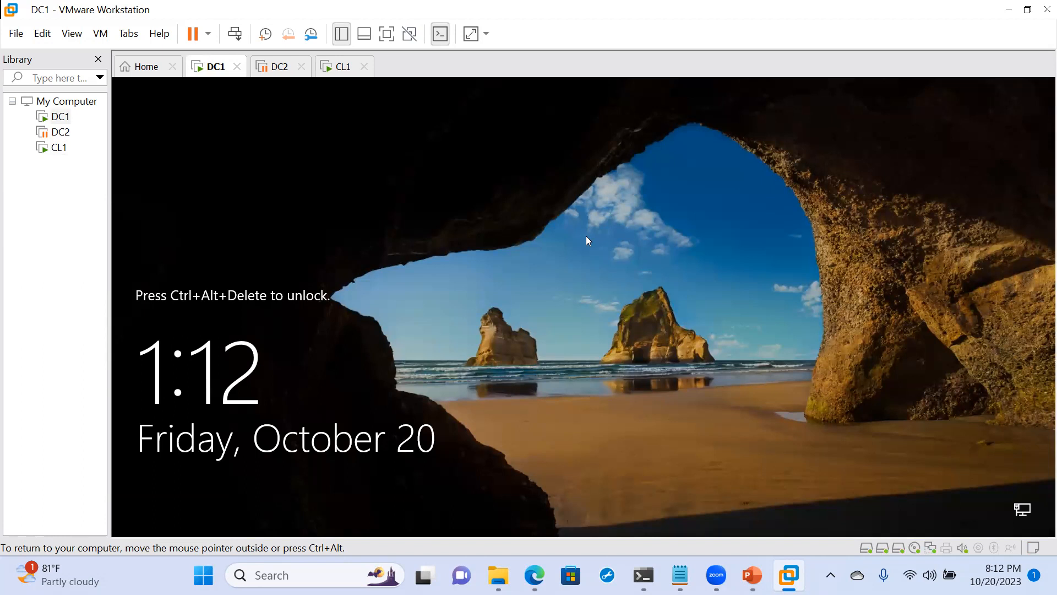
{"action": "key", "text": "ctrl+alt"}
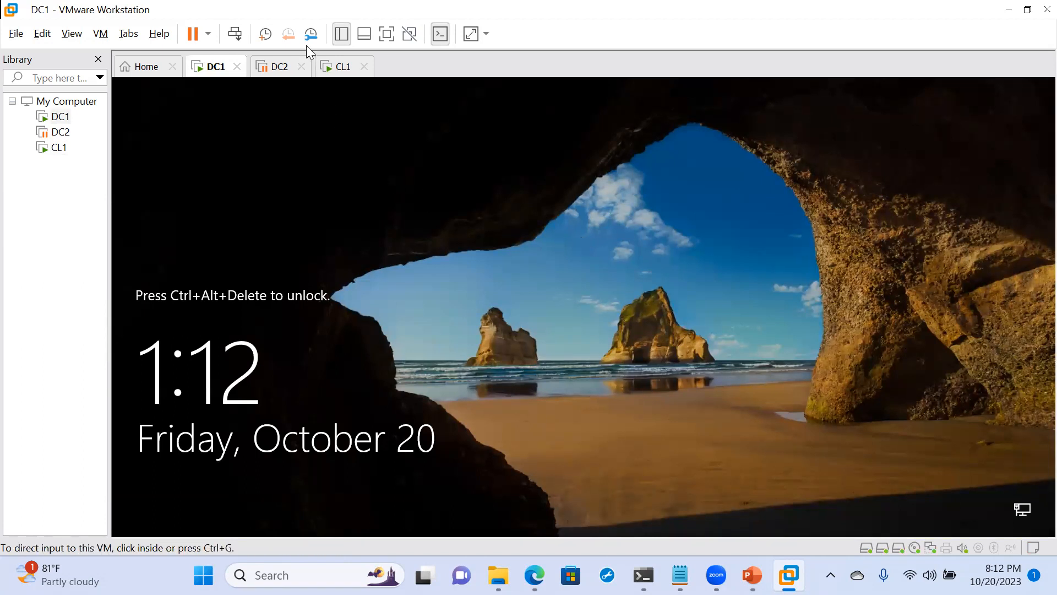
{"action": "left_click", "coordinate": [235, 33]}
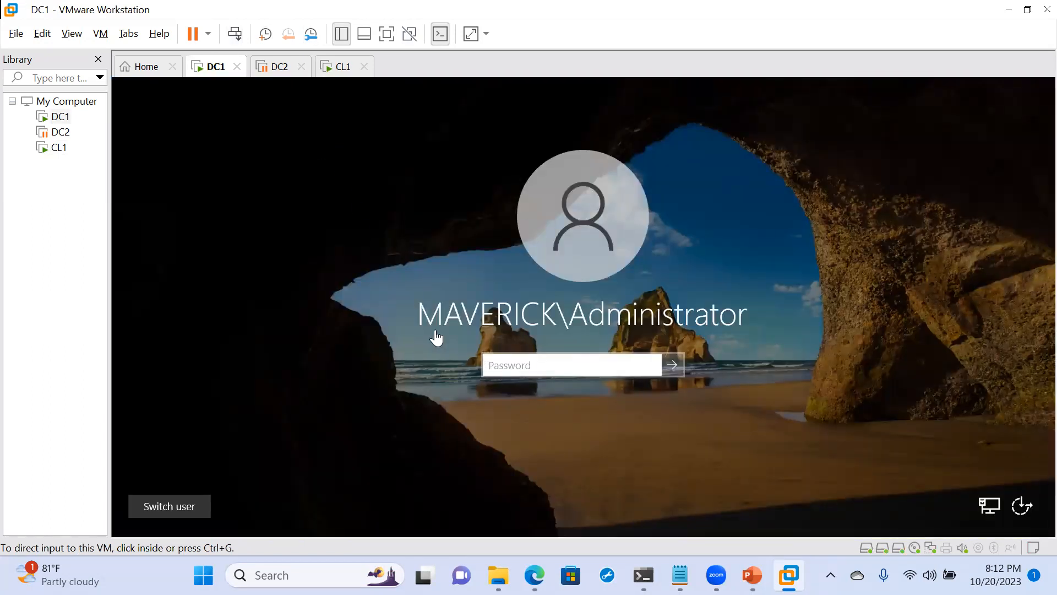
{"action": "left_click", "coordinate": [531, 370]}
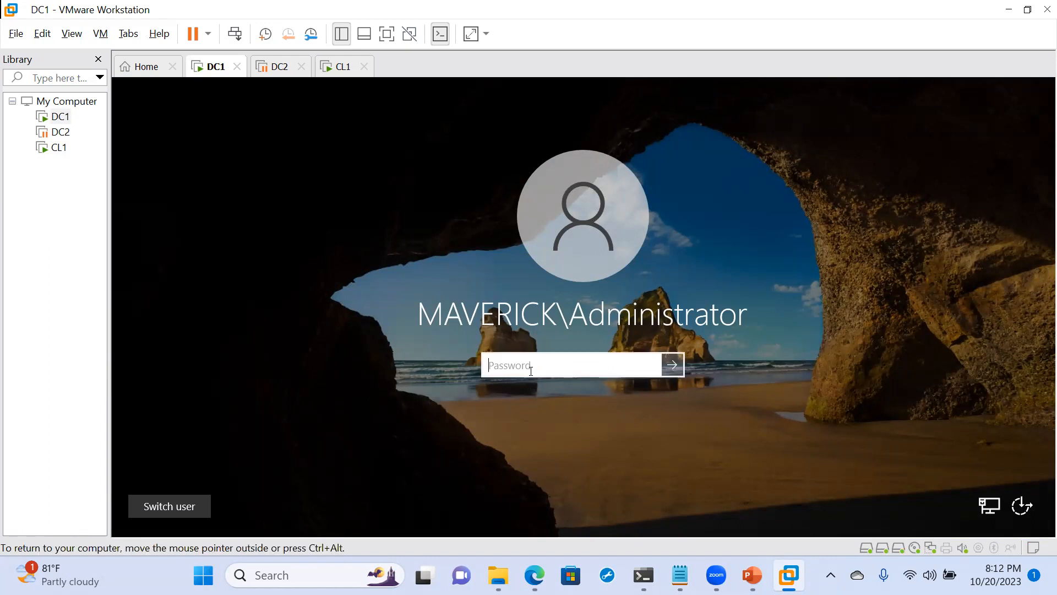
{"action": "type", "text": "●●●●●●●●●●●●"}
{"action": "key", "text": "Return"}
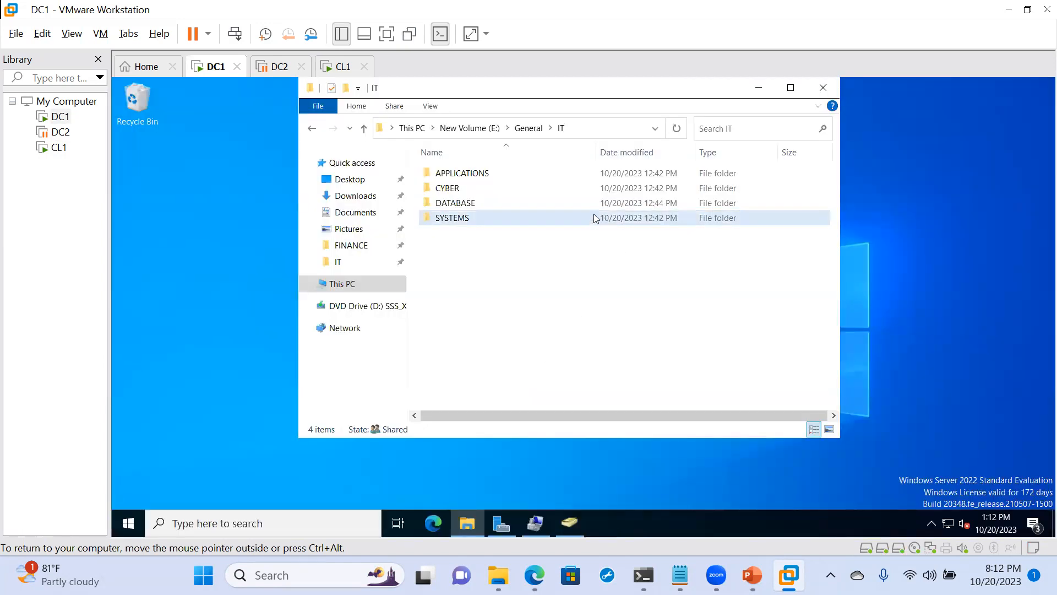
- Inspect the domain's Computers container and MARKETING's COMPUTERS unit in Active Directory Users and Computers
{"action": "left_click", "coordinate": [576, 525]}
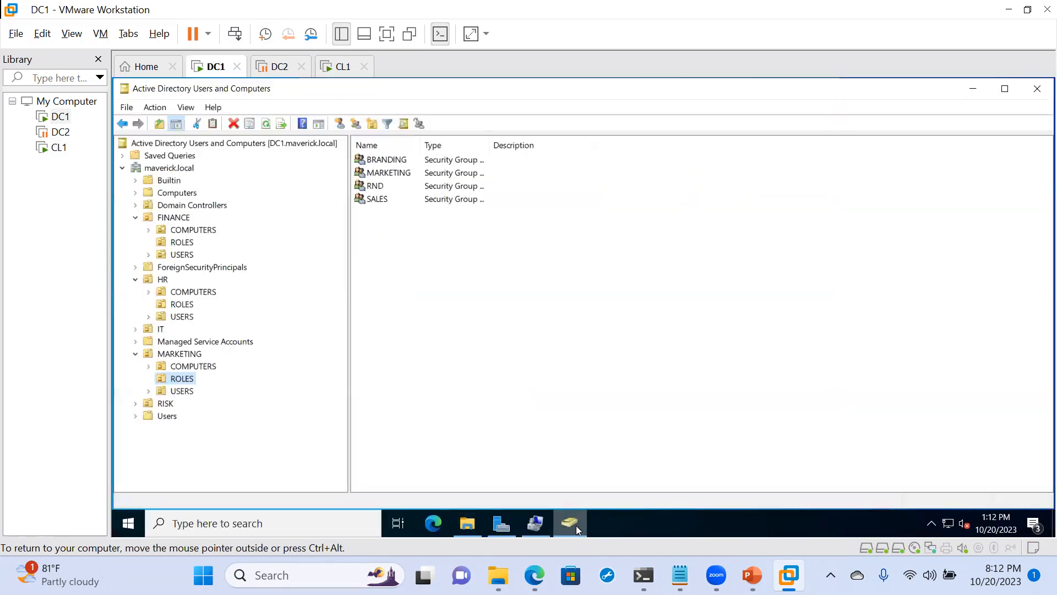
{"action": "left_click", "coordinate": [171, 196]}
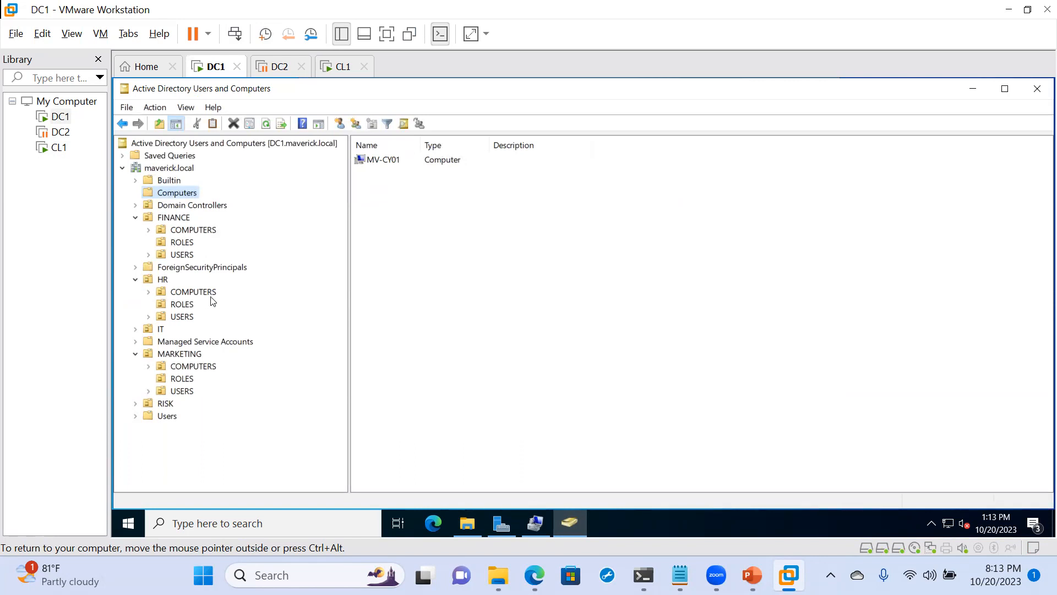
{"action": "left_click", "coordinate": [192, 370]}
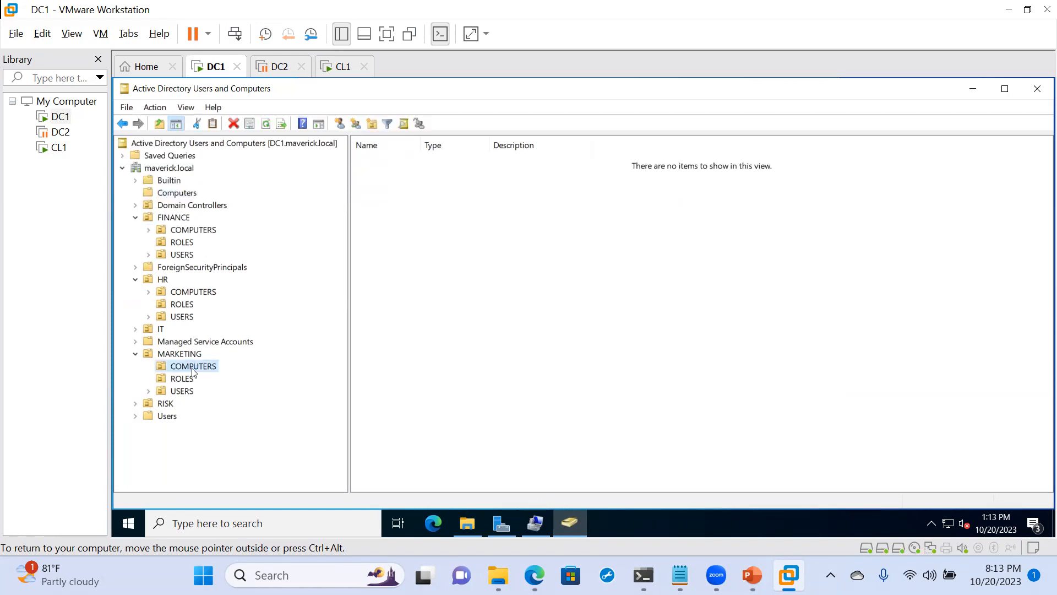
{"action": "right_click", "coordinate": [193, 364]}
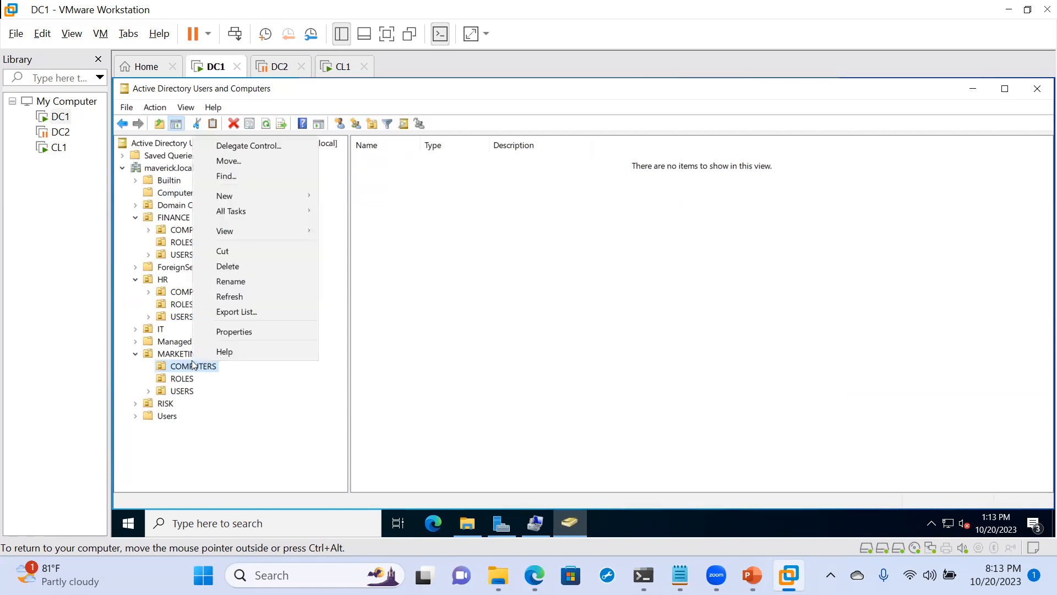
{"action": "mouse_move", "coordinate": [240, 197]}
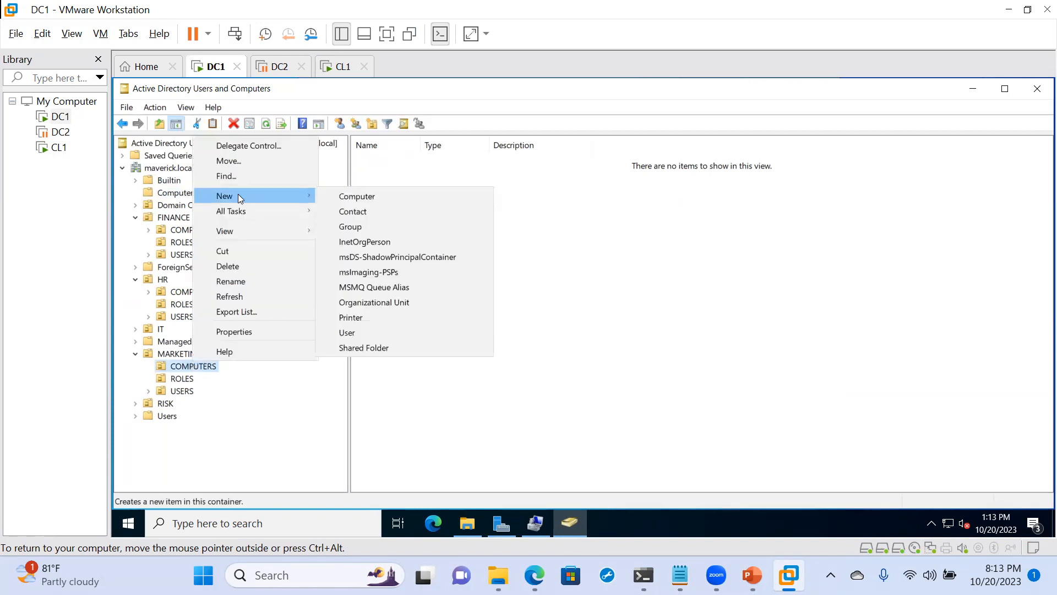
{"action": "left_click", "coordinate": [349, 197]}
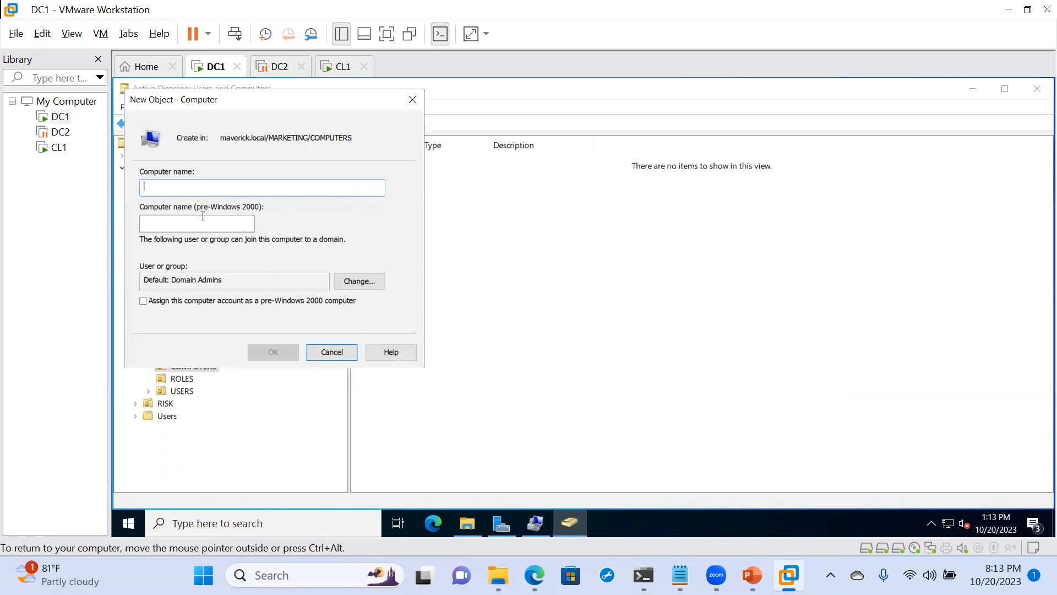
{"action": "left_click", "coordinate": [413, 100]}
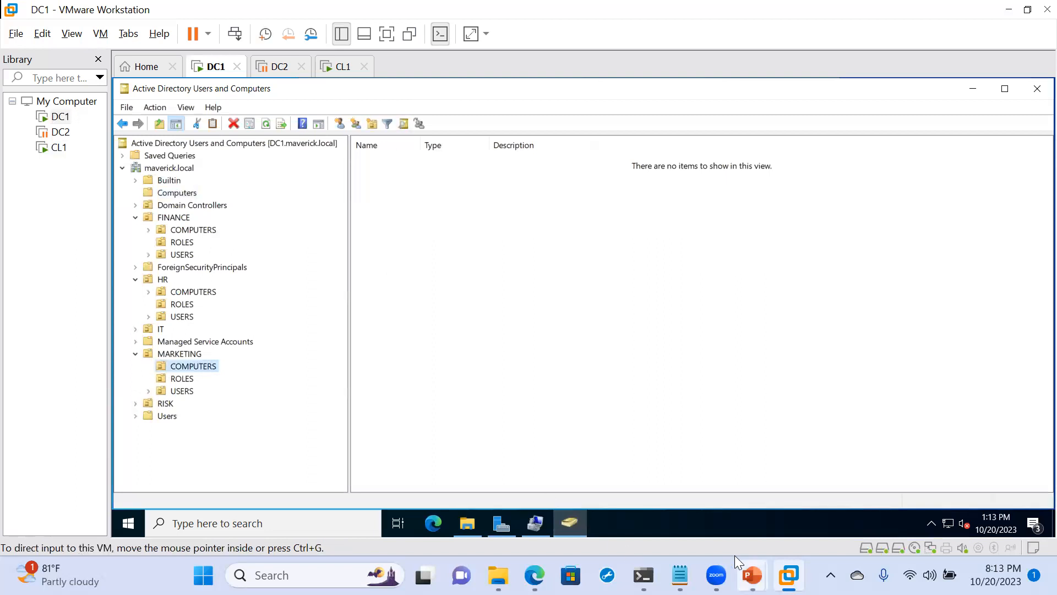
- Switch to the CL1 virtual machine and sign in to MAVERICK as another user, entering the domain user name and account password
{"action": "mouse_move", "coordinate": [735, 556]}
{"action": "mouse_move", "coordinate": [788, 575]}
{"action": "left_click", "coordinate": [974, 462]}
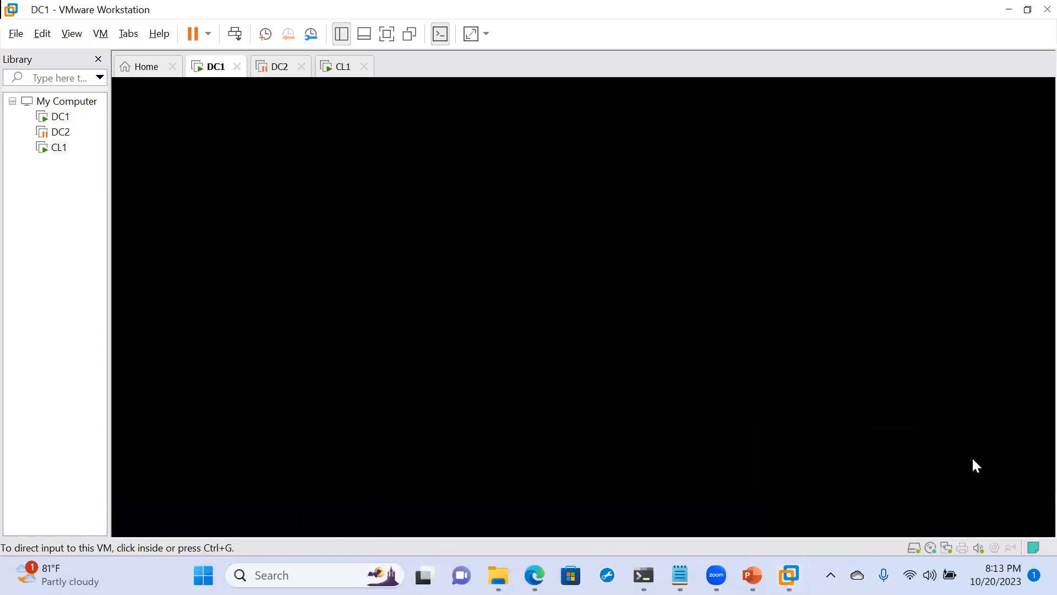
{"action": "left_click", "coordinate": [671, 286]}
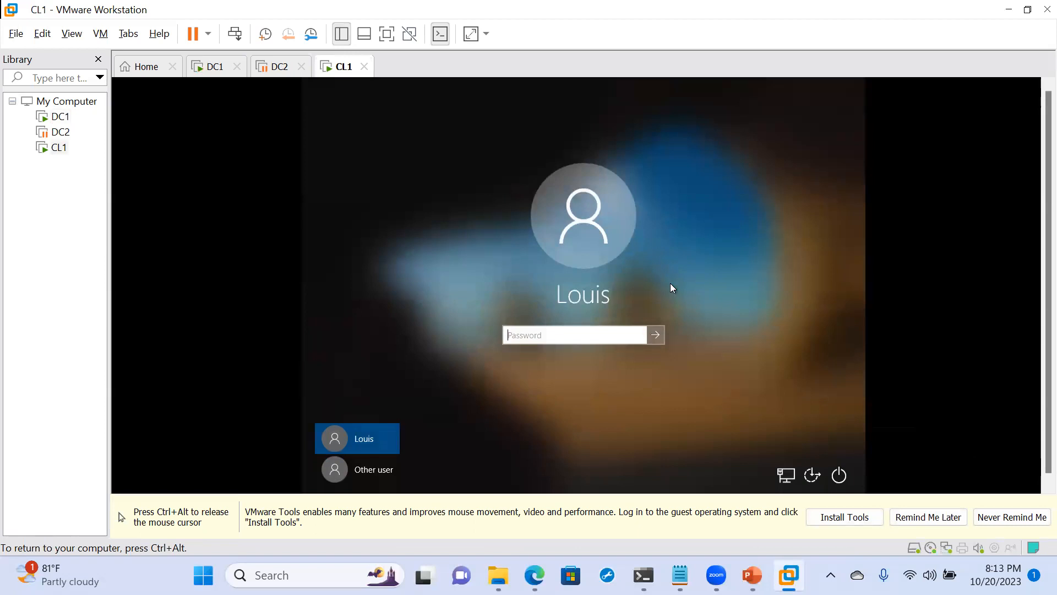
{"action": "left_click", "coordinate": [361, 472]}
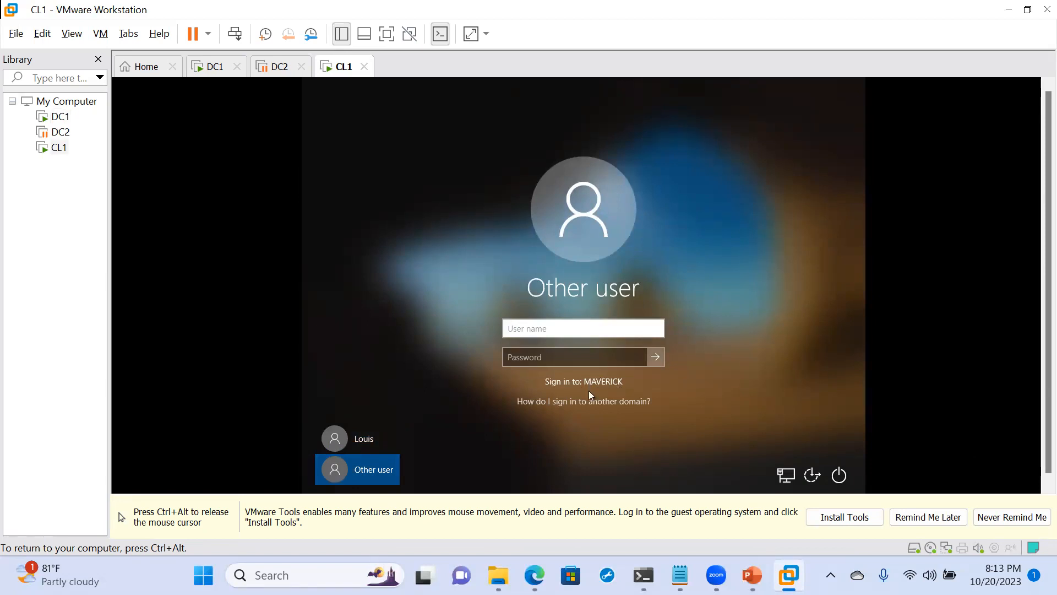
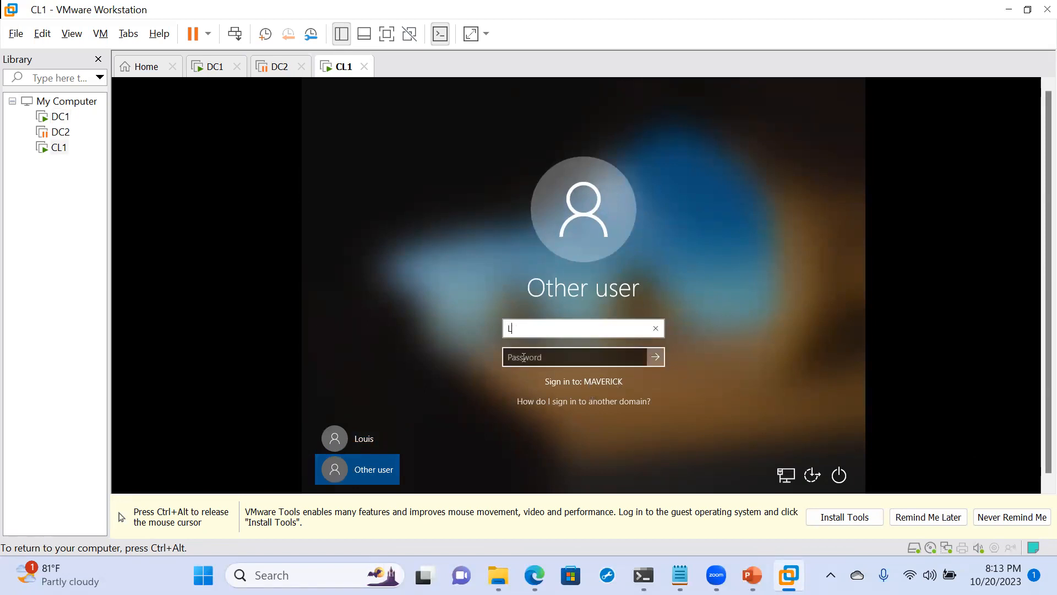
{"action": "key", "text": "Tab"}
{"action": "type", "text": "•••••••"}
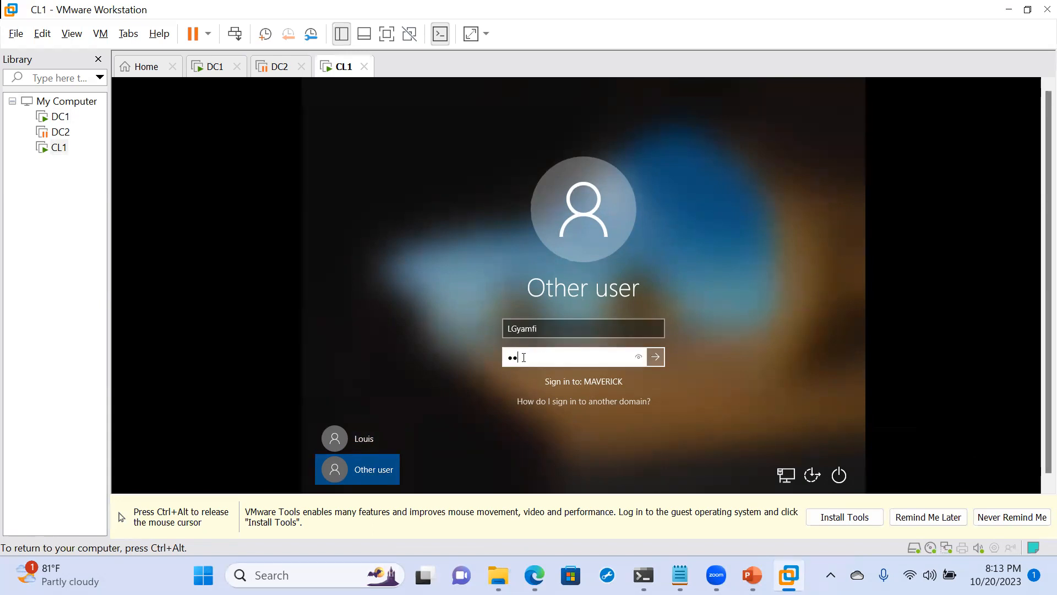
{"action": "type", "text": "•"}
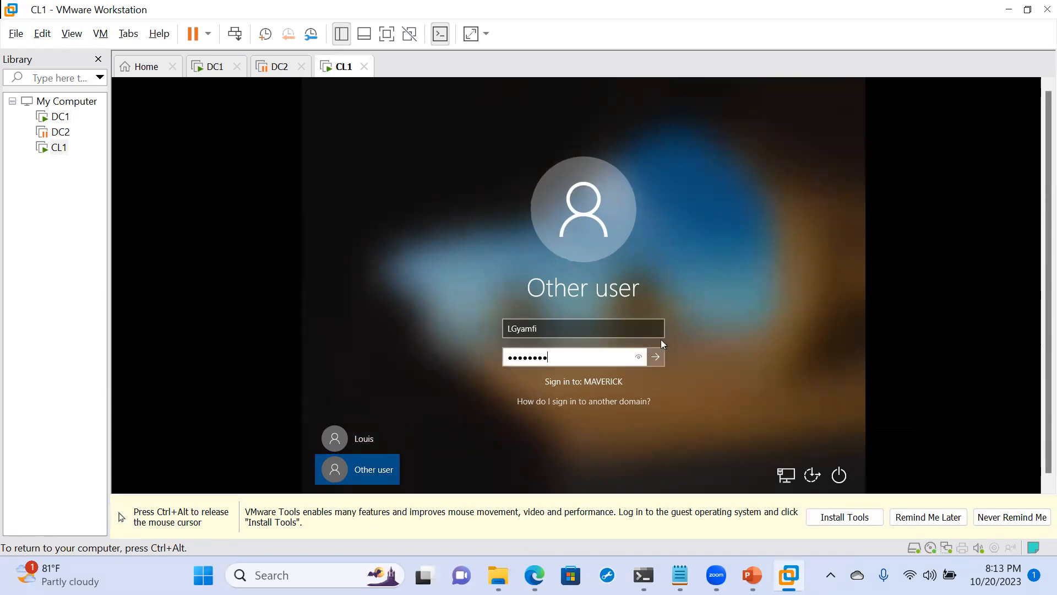
{"action": "left_click", "coordinate": [655, 361]}
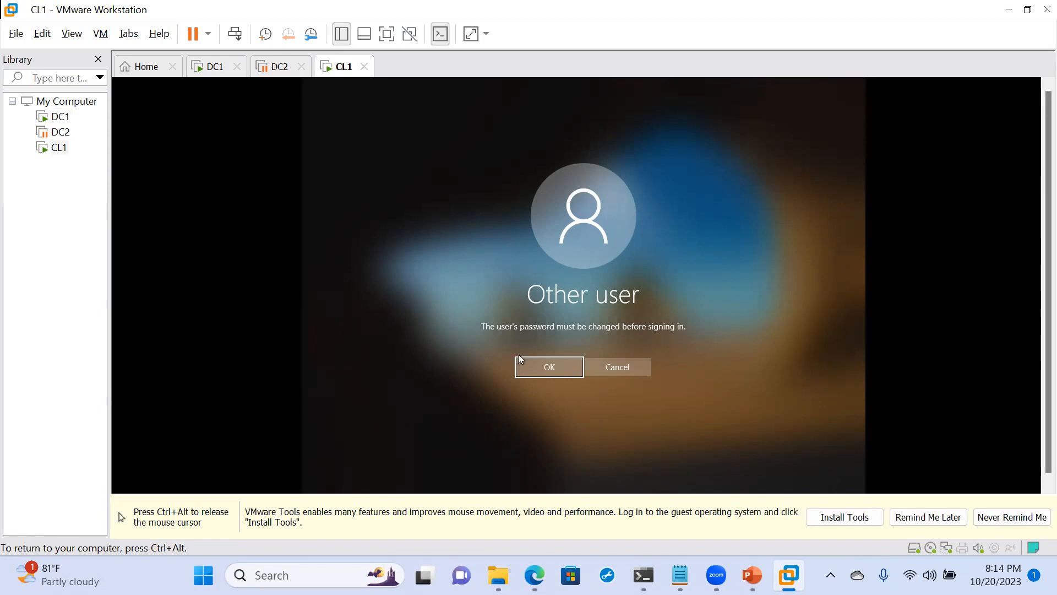
- Accept the required password change, enter and confirm the new account password, and complete the domain sign-in
{"action": "left_click", "coordinate": [532, 369]}
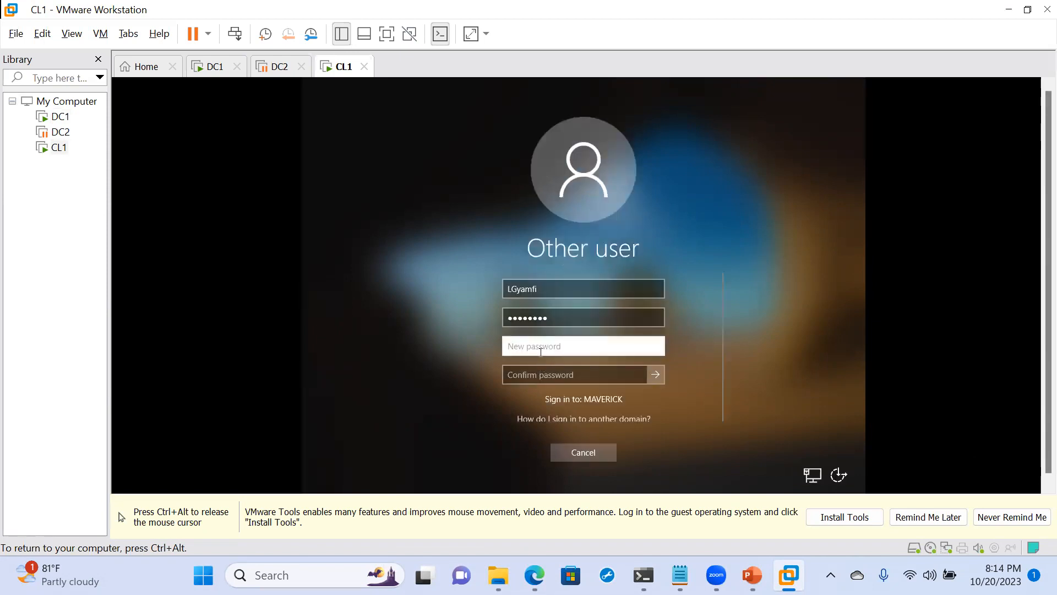
{"action": "type", "text": "••••••••••••"}
{"action": "key", "text": "Tab"}
{"action": "type", "text": "•••••••••••••"}
{"action": "left_click", "coordinate": [656, 375]}
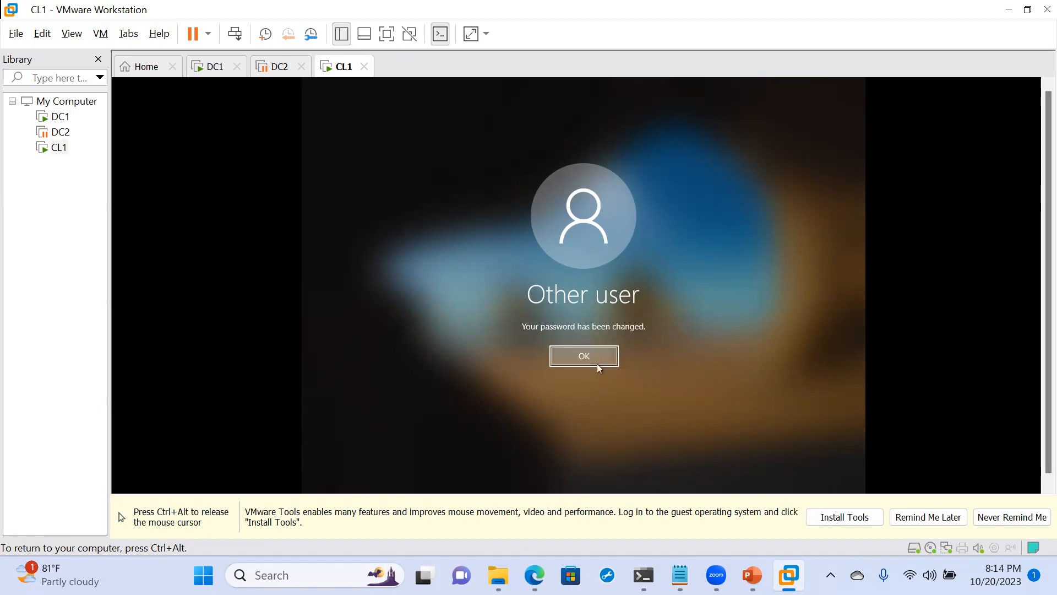
{"action": "left_click", "coordinate": [587, 358]}
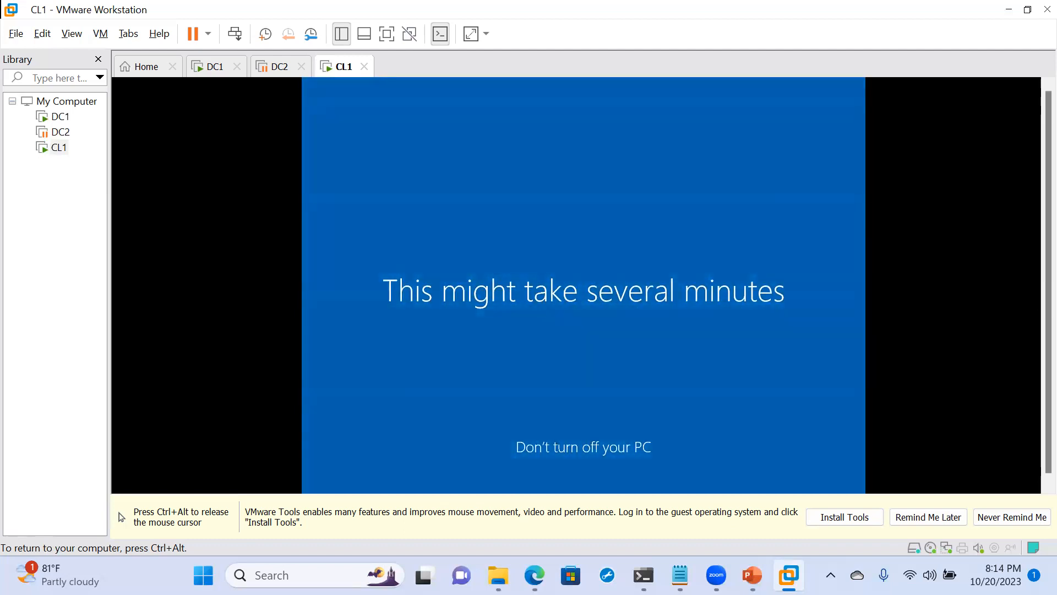
{"action": "key", "text": "ctrl+alt"}
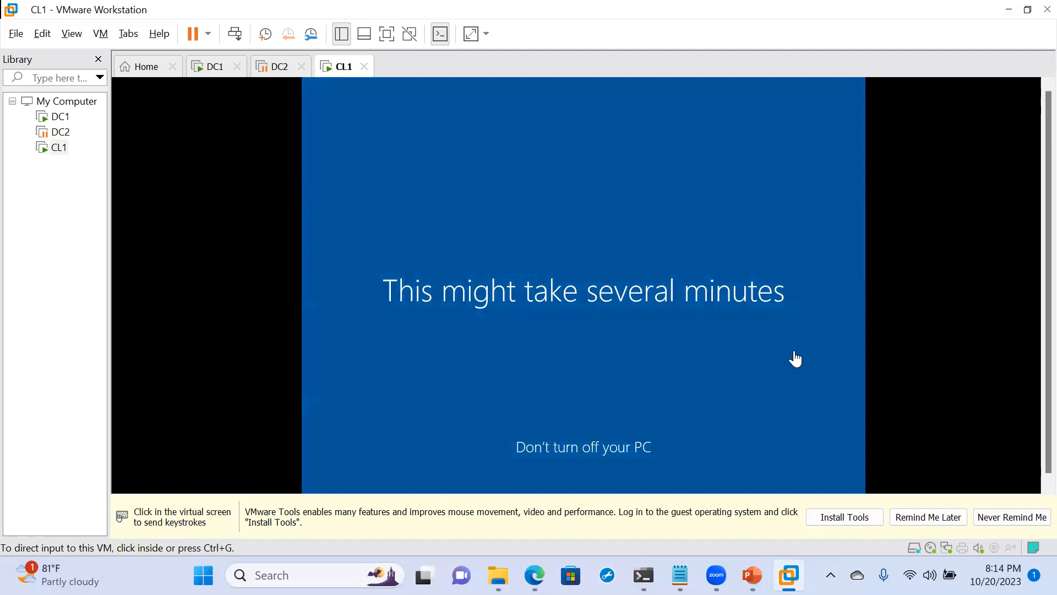
{"action": "left_click", "coordinate": [522, 283]}
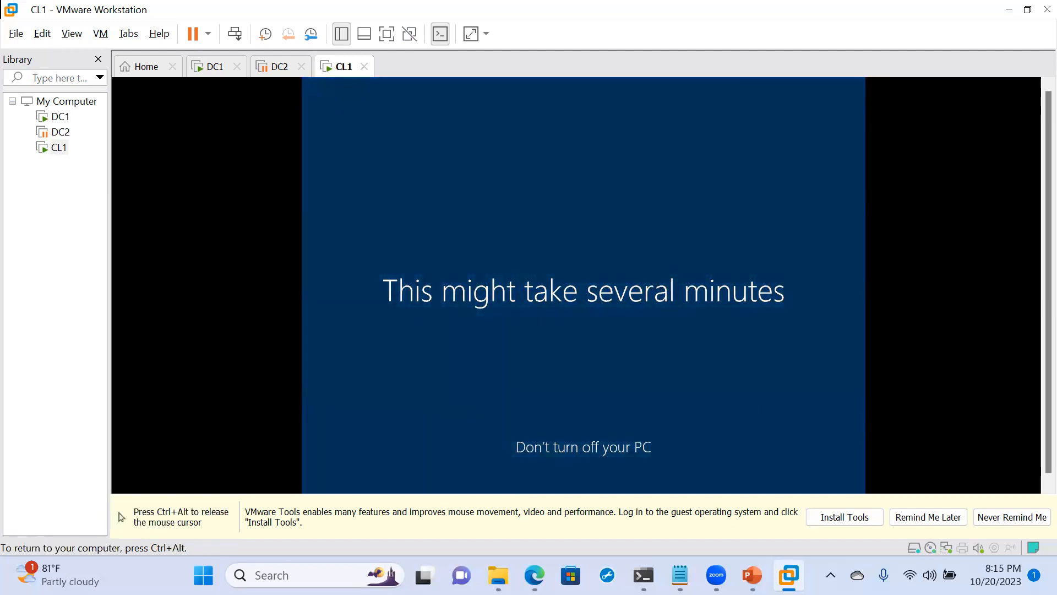
{"action": "key", "text": "ctrl+alt"}
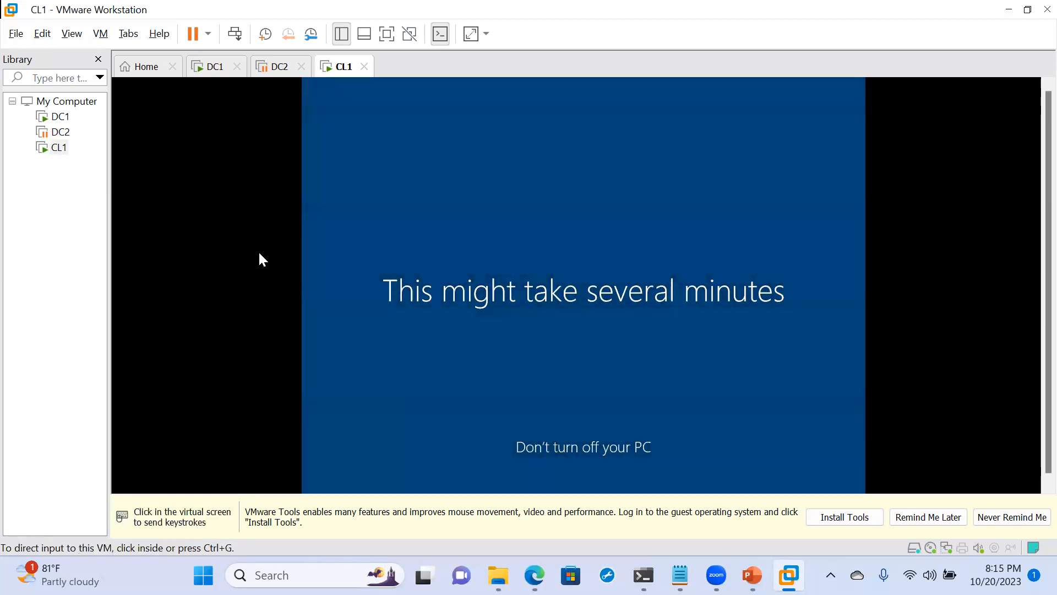
{"action": "key", "text": "ctrl+g"}
{"action": "key", "text": "ctrl+alt"}
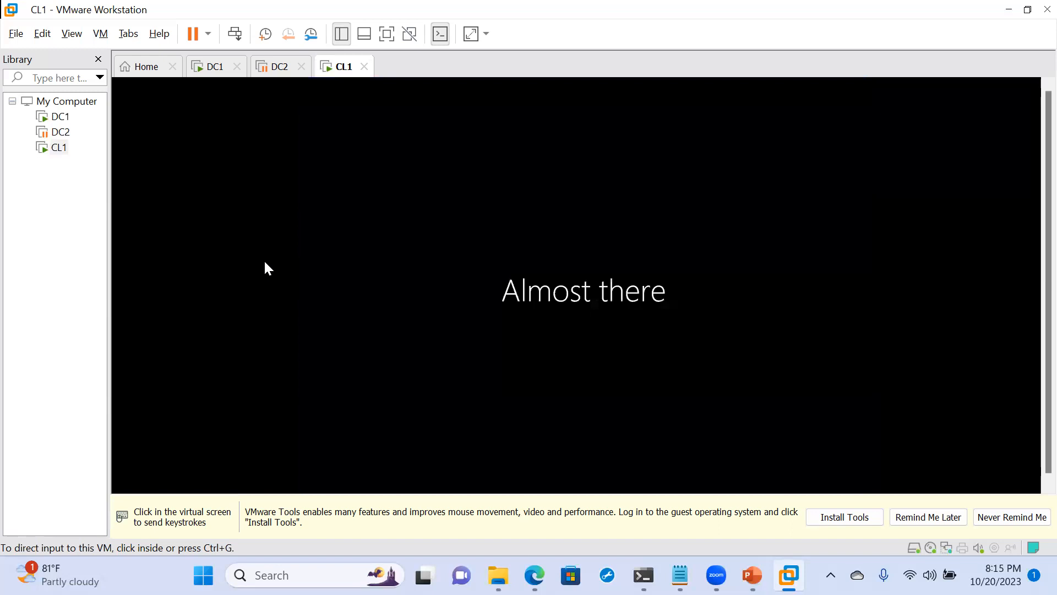
{"action": "left_click", "coordinate": [264, 263]}
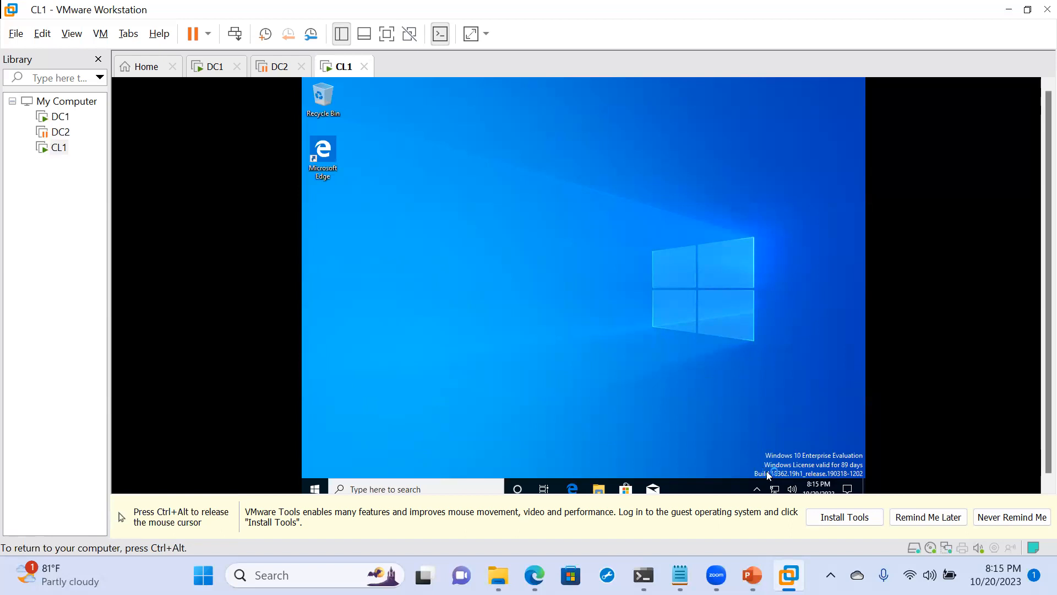
- Open the Ethernet0 connection status from Network and Sharing Center on CL1
{"action": "right_click", "coordinate": [776, 488]}
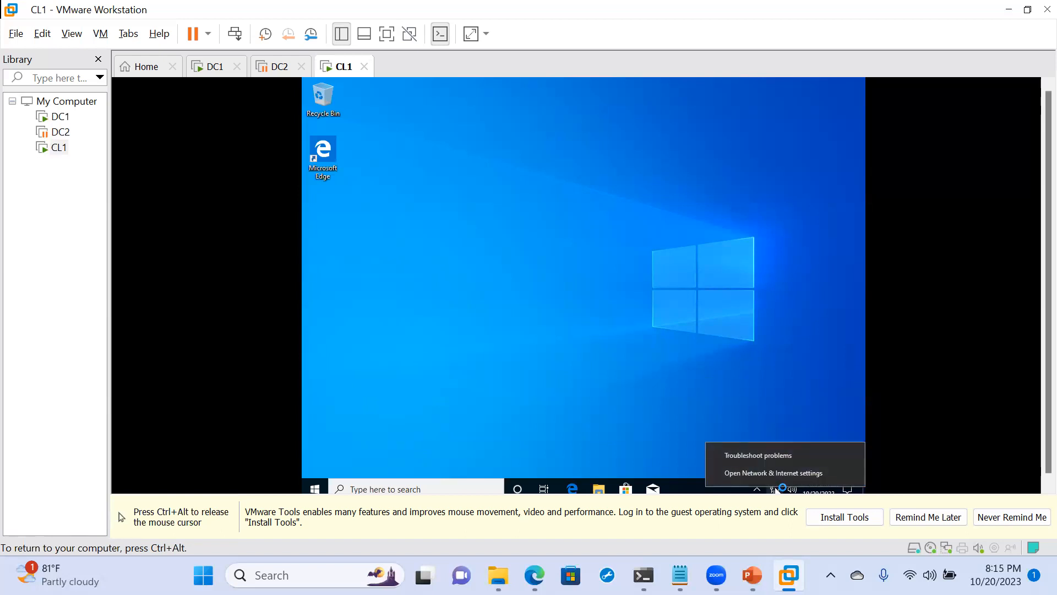
{"action": "left_click", "coordinate": [763, 474]}
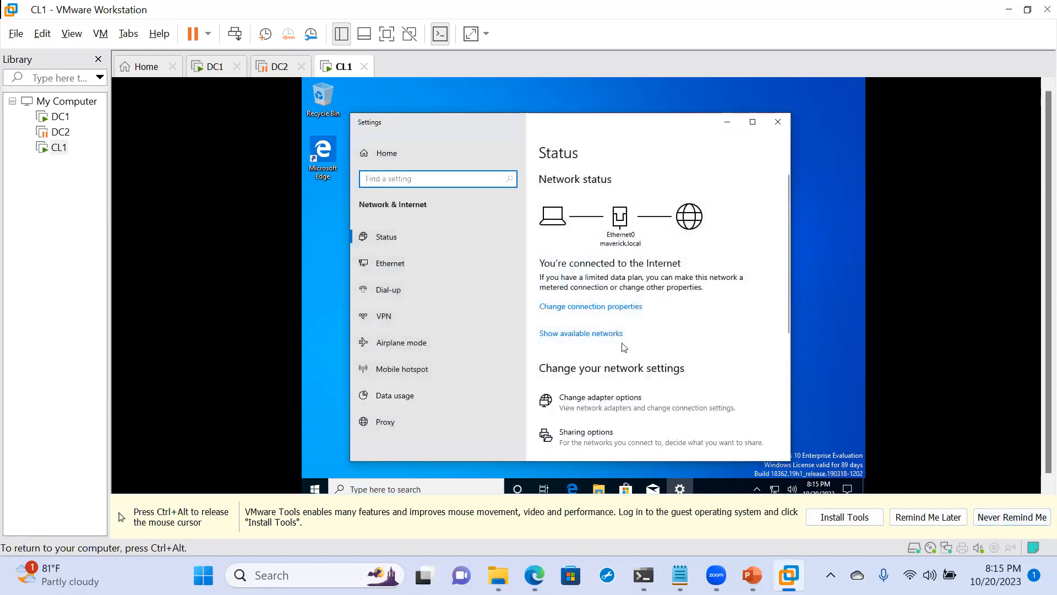
{"action": "scroll", "coordinate": [621, 345], "scroll_direction": "down", "scroll_amount": 3}
{"action": "scroll", "coordinate": [623, 347], "scroll_direction": "down", "scroll_amount": 3}
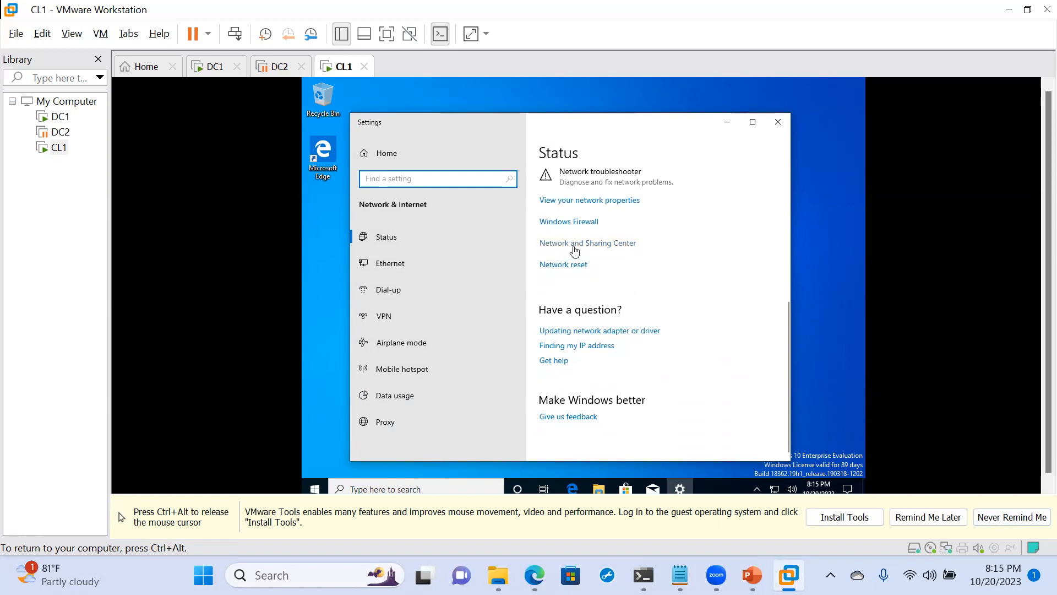
{"action": "left_click", "coordinate": [575, 250]}
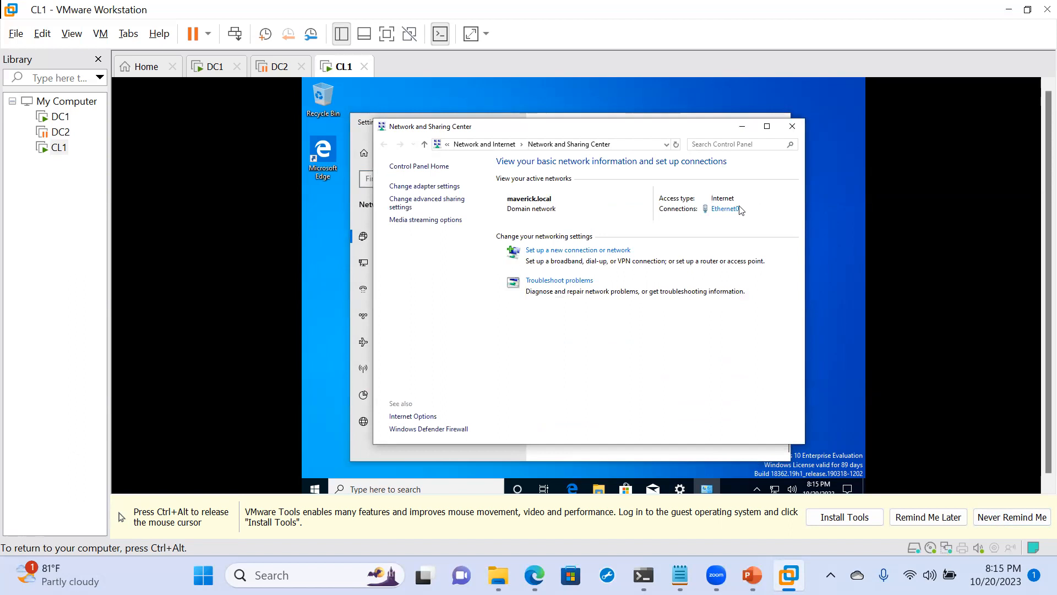
{"action": "left_click", "coordinate": [733, 211]}
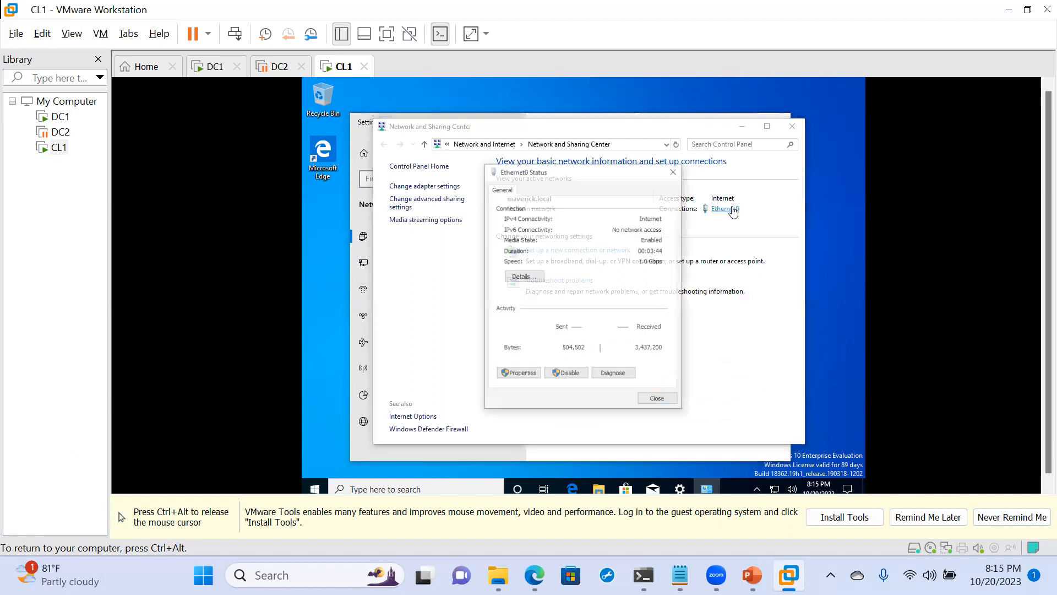
- Try to open Ethernet0's properties, decline the administrator approval, and close the status dialog and Network and Sharing Center
{"action": "left_click", "coordinate": [513, 374]}
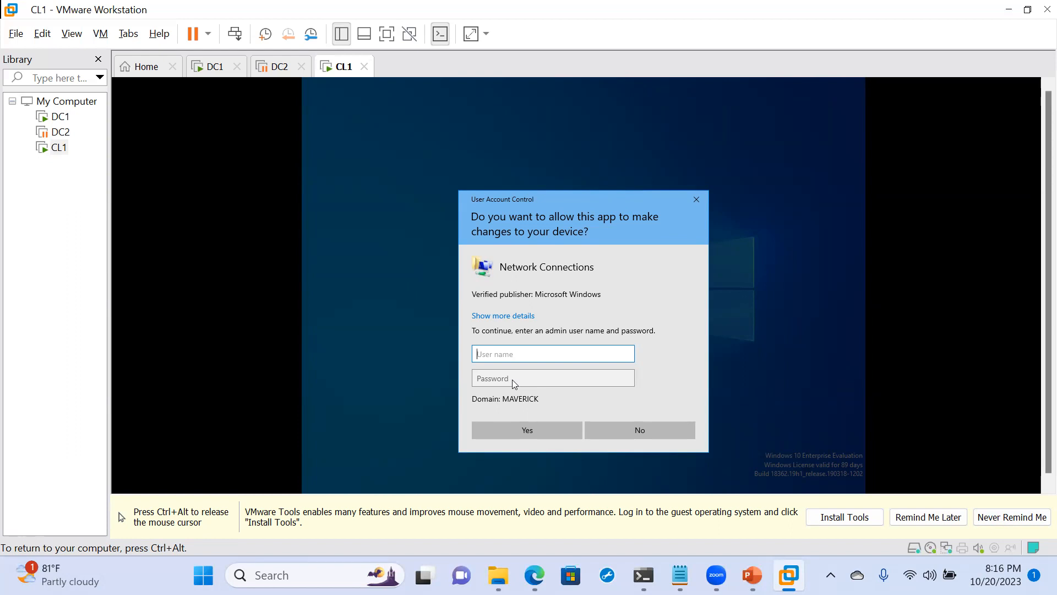
{"action": "left_click", "coordinate": [649, 425]}
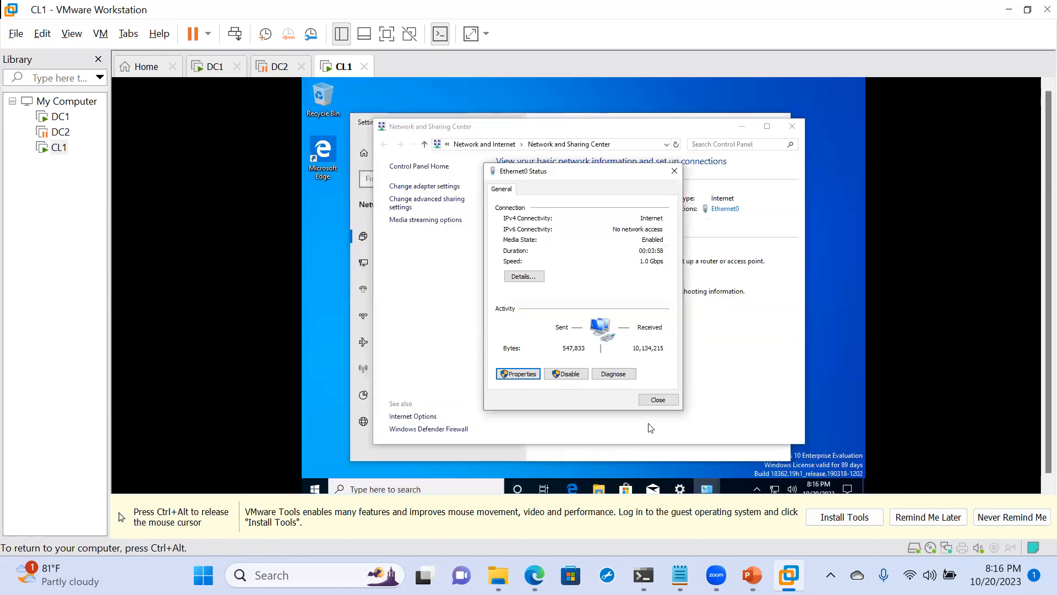
{"action": "left_click", "coordinate": [658, 399]}
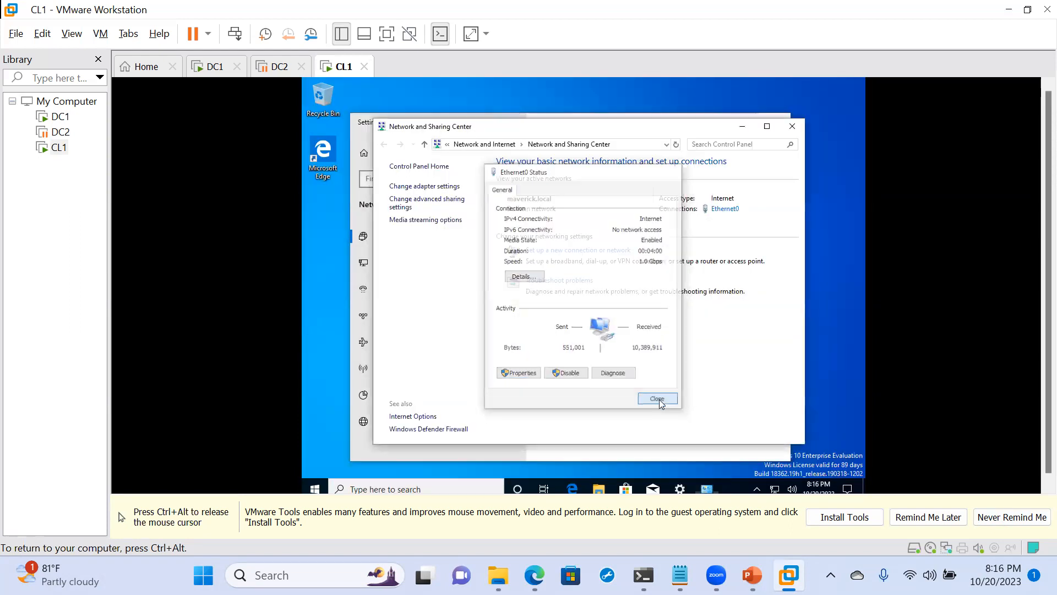
{"action": "left_click", "coordinate": [792, 127]}
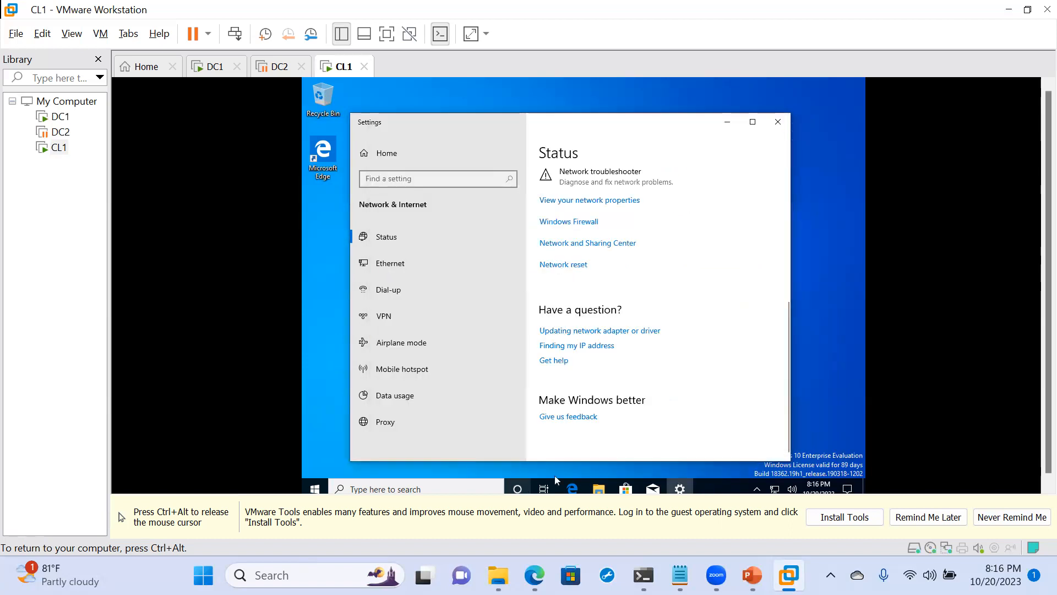
- View This PC's system information and request to change its computer name, domain, and workgroup settings
{"action": "left_click", "coordinate": [600, 488]}
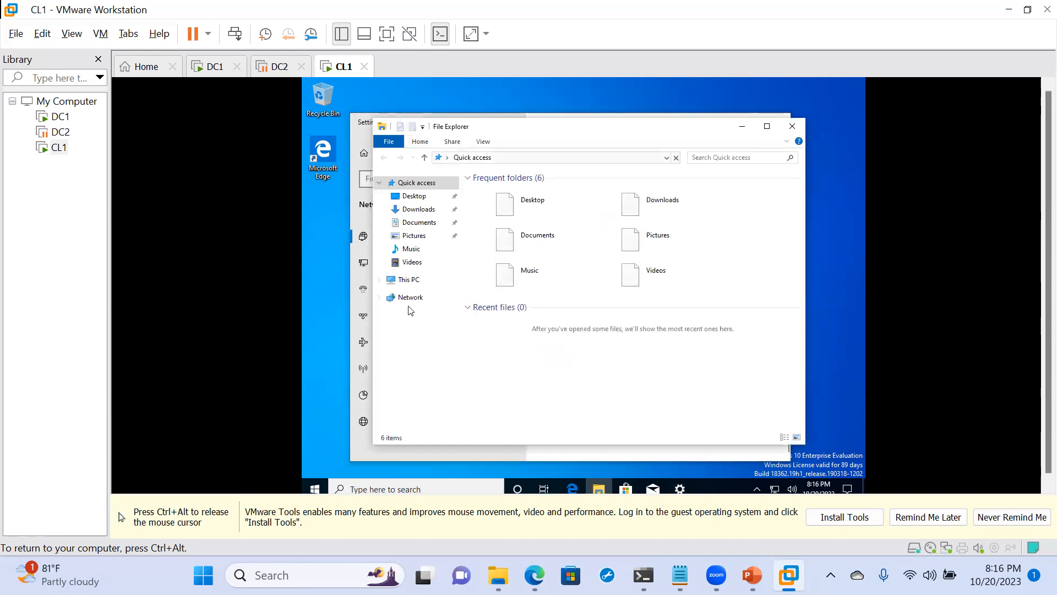
{"action": "left_click", "coordinate": [407, 281]}
{"action": "right_click", "coordinate": [408, 280]}
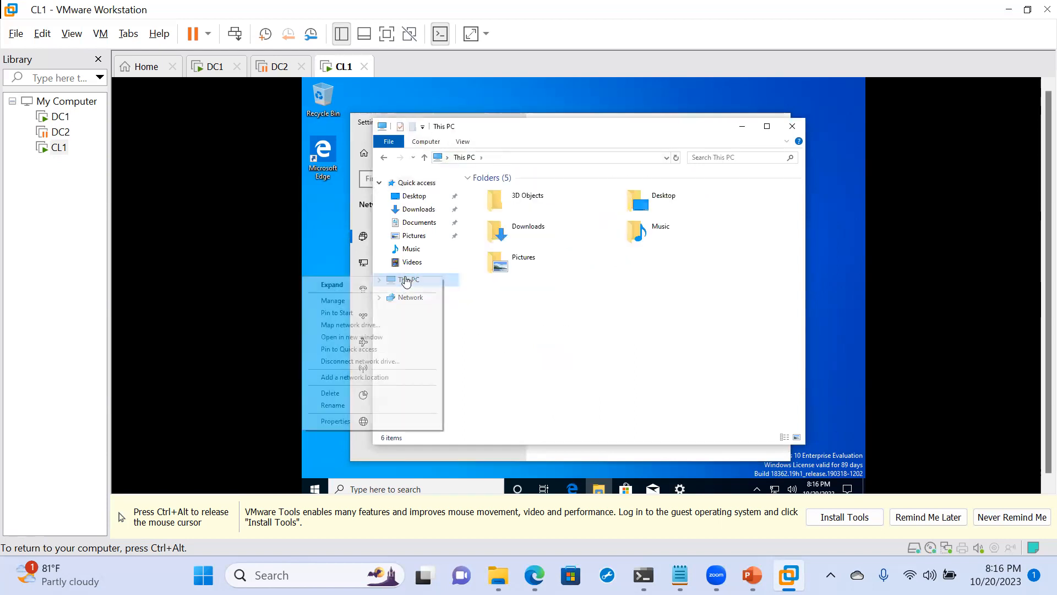
{"action": "left_click", "coordinate": [338, 425]}
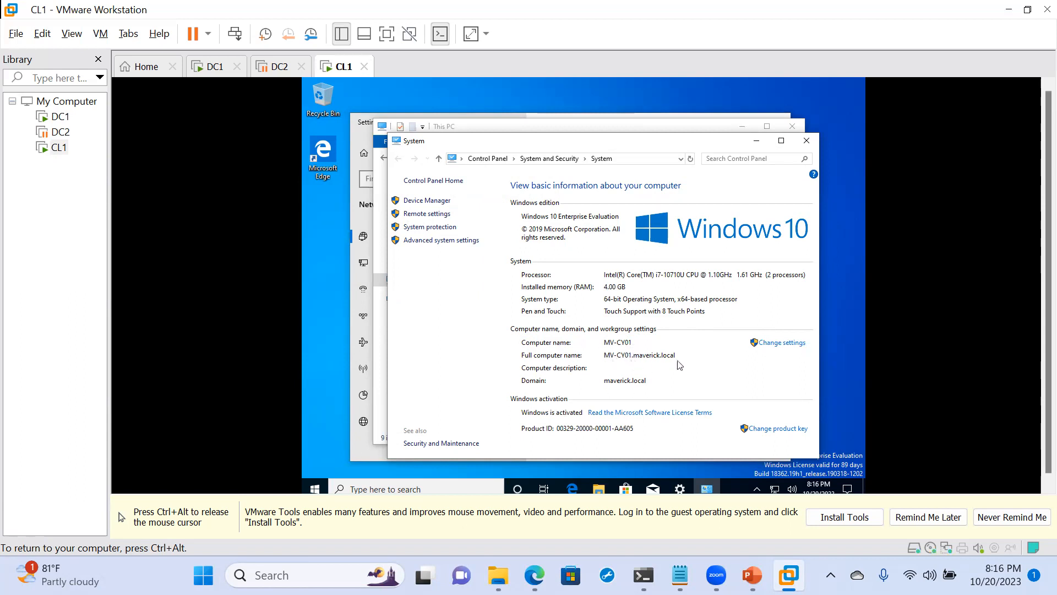
{"action": "left_click", "coordinate": [772, 344]}
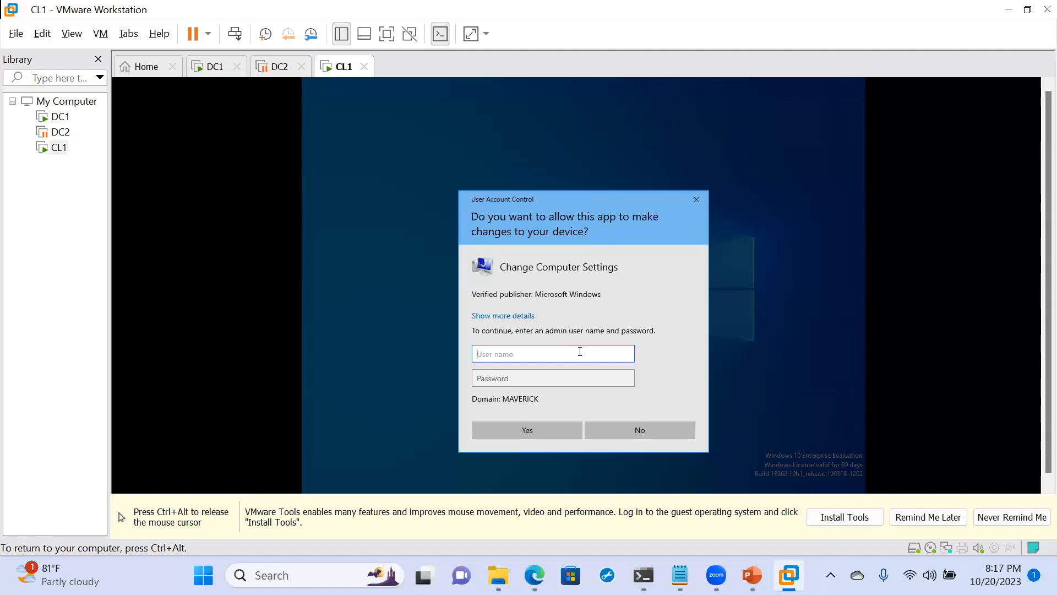
{"action": "type", "text": ".\\"}
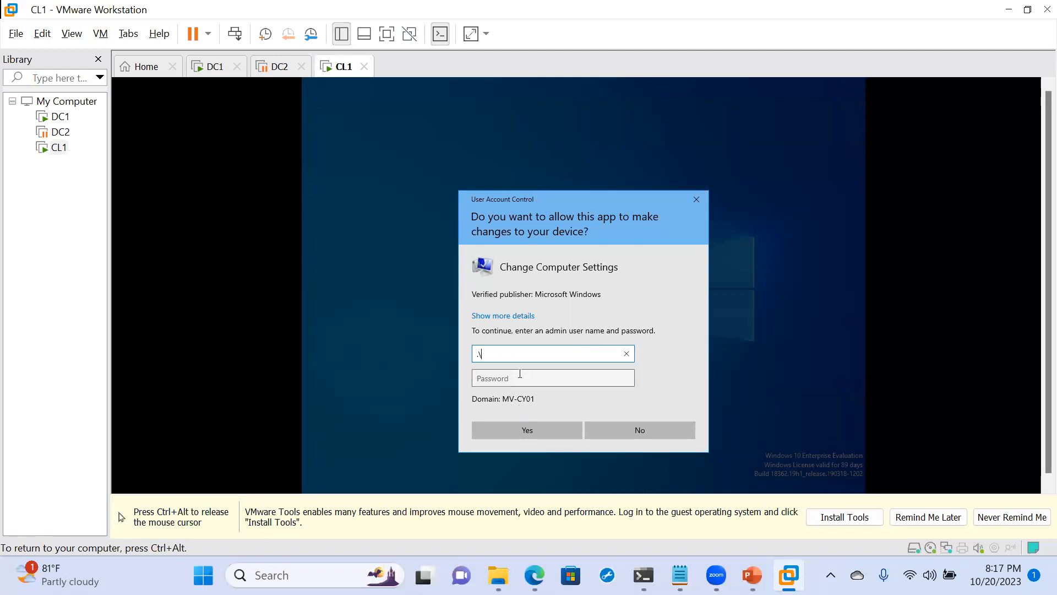
{"action": "type", "text": "Louis"}
{"action": "left_click", "coordinate": [488, 376]}
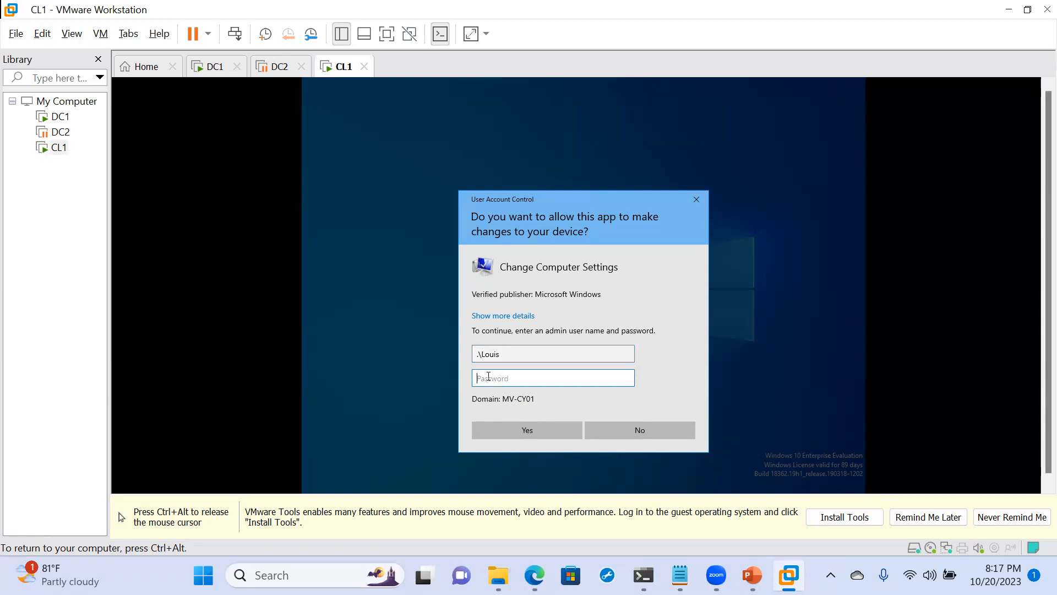
{"action": "left_click", "coordinate": [510, 357]}
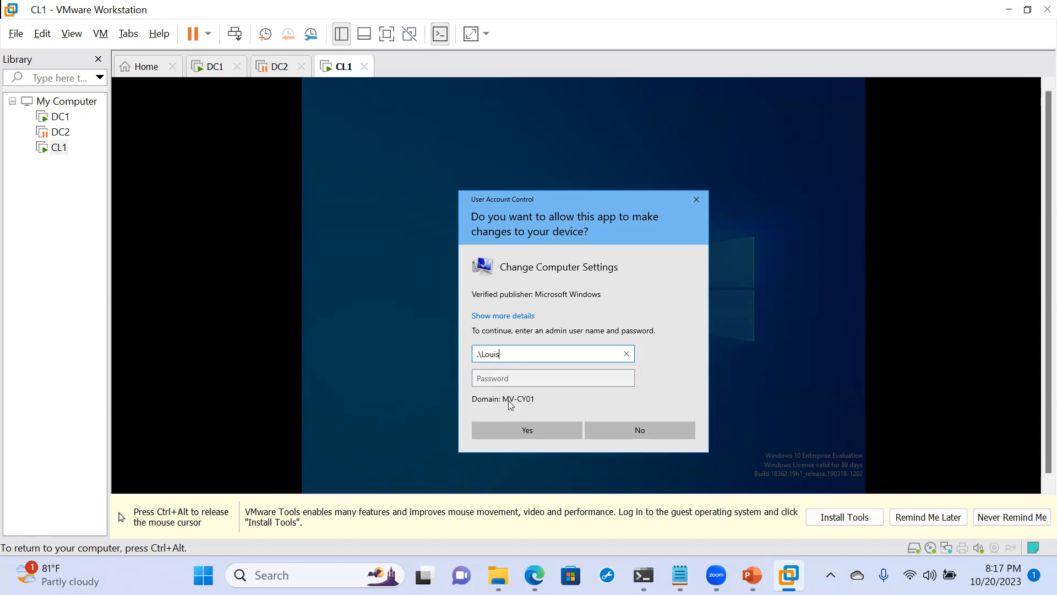
{"action": "key", "text": "BackSpace"}
{"action": "key", "text": "BackSpace"}
{"action": "key", "text": "BackSpace"}
{"action": "key", "text": "BackSpace"}
{"action": "key", "text": "BackSpace"}
{"action": "key", "text": "BackSpace"}
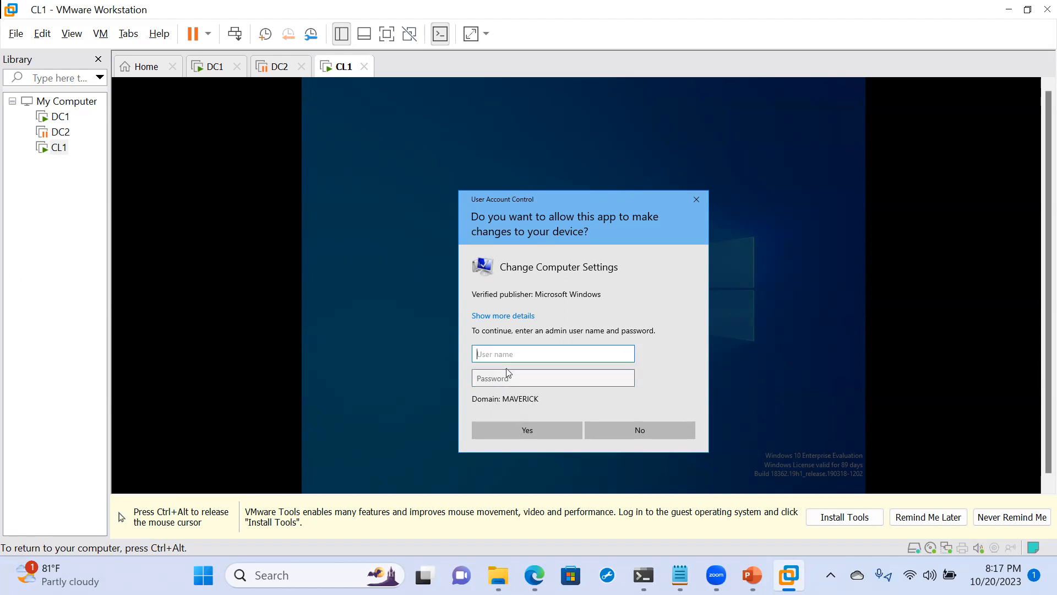
- Authorize Change Computer Settings with the local administrator's user name, prefixed by .\, and the account password
{"action": "type", "text": ".\\"}
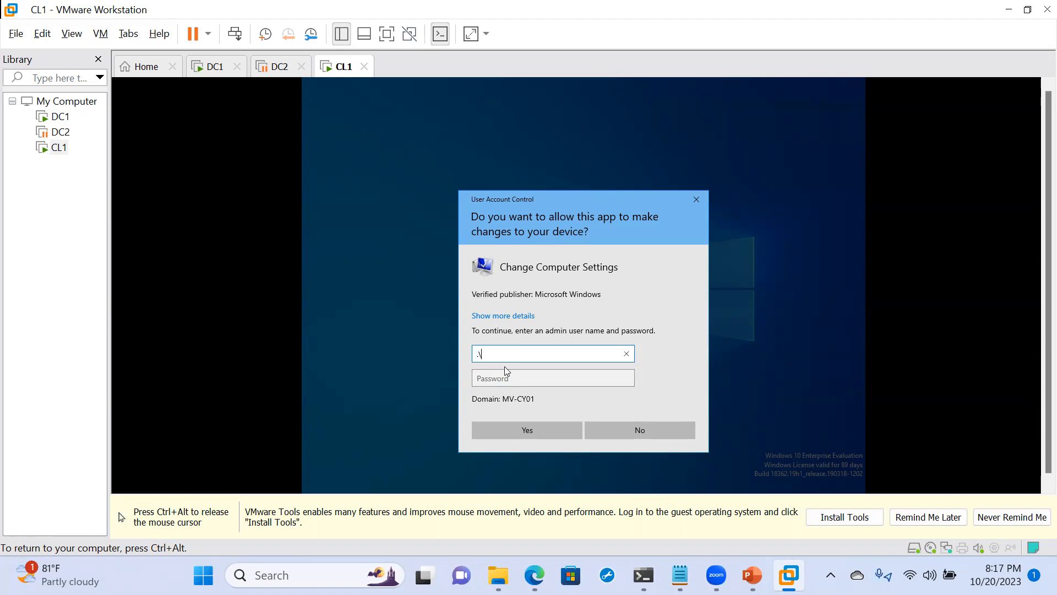
{"action": "type", "text": "Louis"}
{"action": "left_click", "coordinate": [505, 378]}
{"action": "type", "text": "••"}
{"action": "type", "text": "********"}
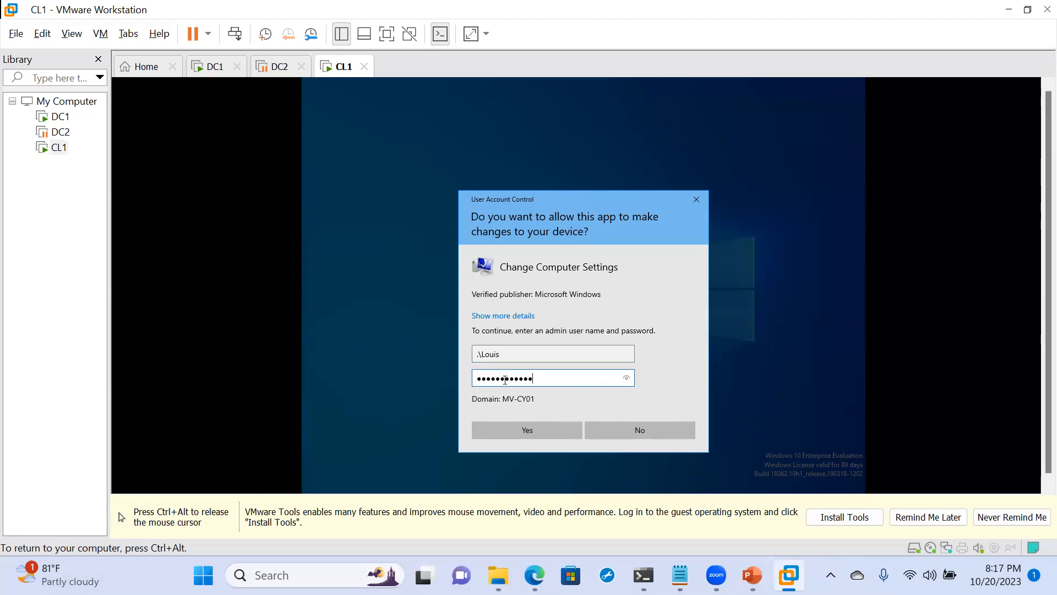
{"action": "key", "text": "BackSpace"}
{"action": "key", "text": "BackSpace"}
{"action": "key", "text": "BackSpace"}
{"action": "key", "text": "BackSpace"}
{"action": "key", "text": "BackSpace"}
{"action": "key", "text": "BackSpace"}
{"action": "key", "text": "BackSpace"}
{"action": "key", "text": "BackSpace"}
{"action": "key", "text": "BackSpace"}
{"action": "key", "text": "BackSpace"}
{"action": "key", "text": "BackSpace"}
{"action": "key", "text": "BackSpace"}
{"action": "type", "text": "********"}
{"action": "left_click", "coordinate": [537, 439]}
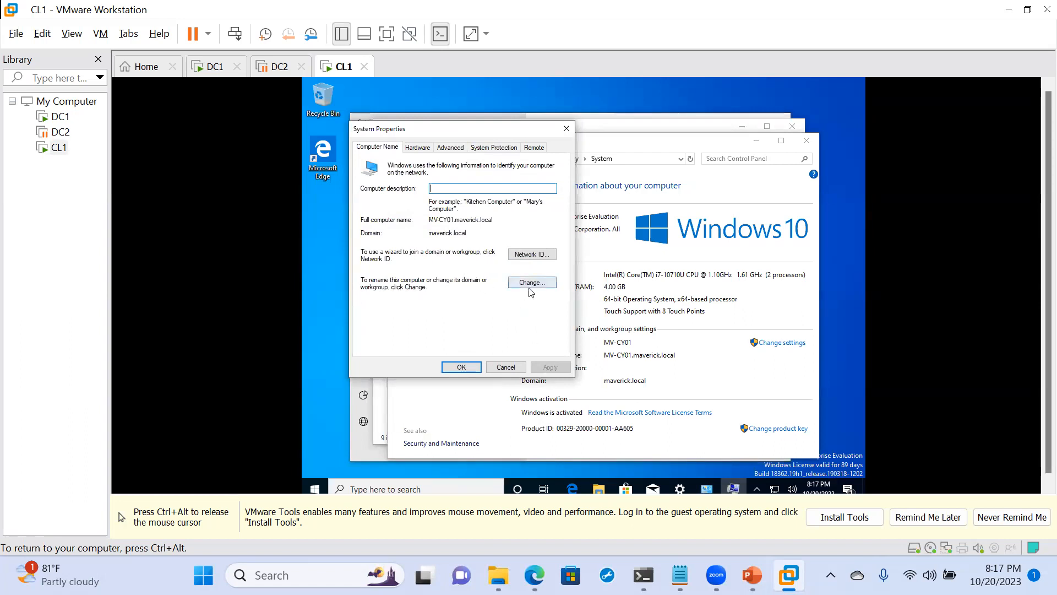
- View the Network ID wizard for joining a domain or workgroup, and close it and System Properties without changes
{"action": "left_click", "coordinate": [529, 256]}
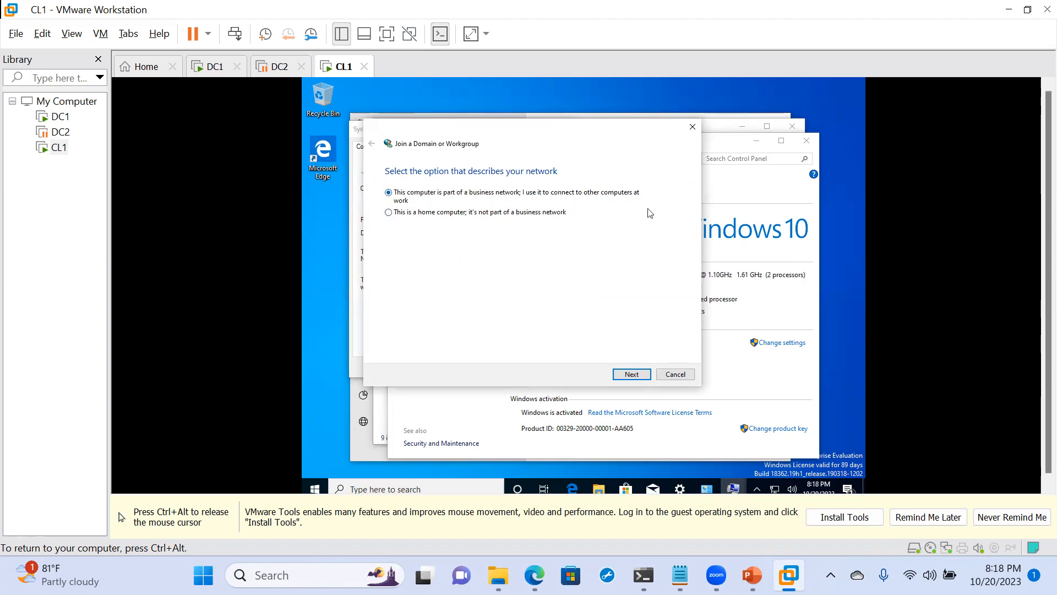
{"action": "left_click", "coordinate": [695, 132]}
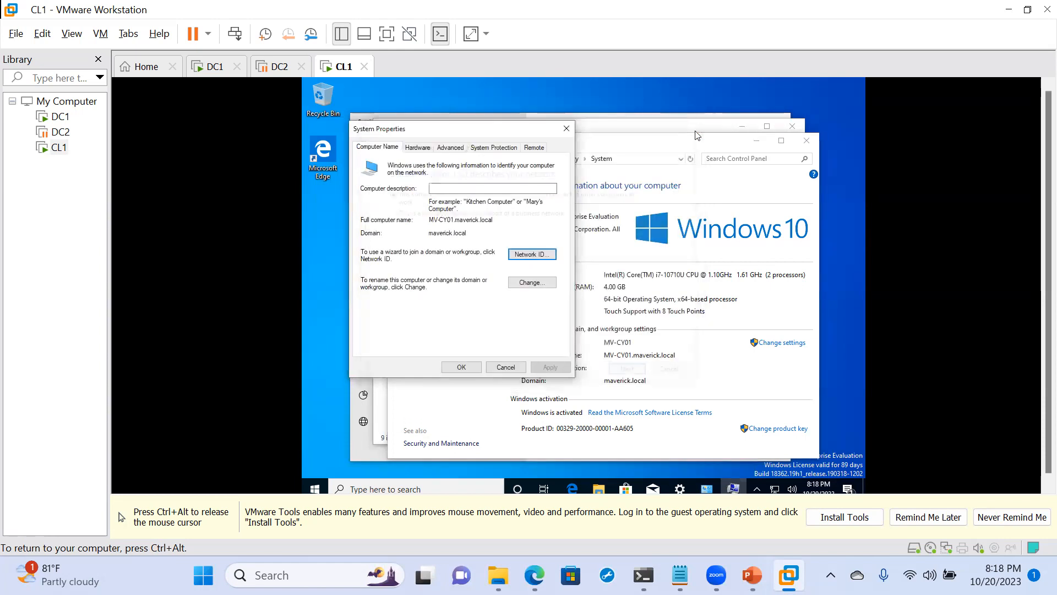
{"action": "left_click", "coordinate": [565, 130]}
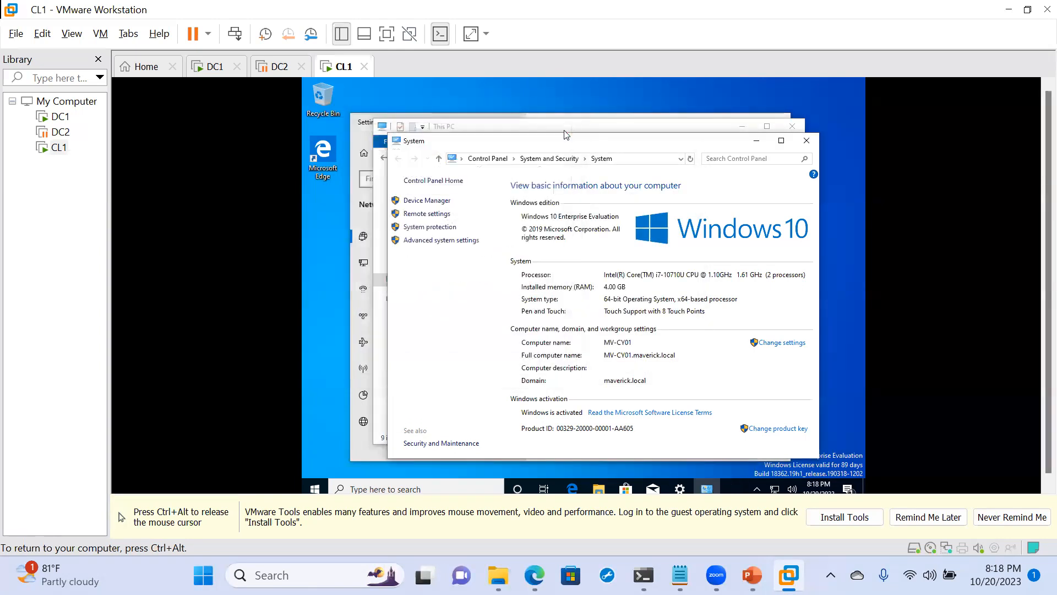
- Bring the This PC window in front of the System window and maximize it
{"action": "left_click", "coordinate": [772, 128]}
{"action": "left_click", "coordinate": [767, 127]}
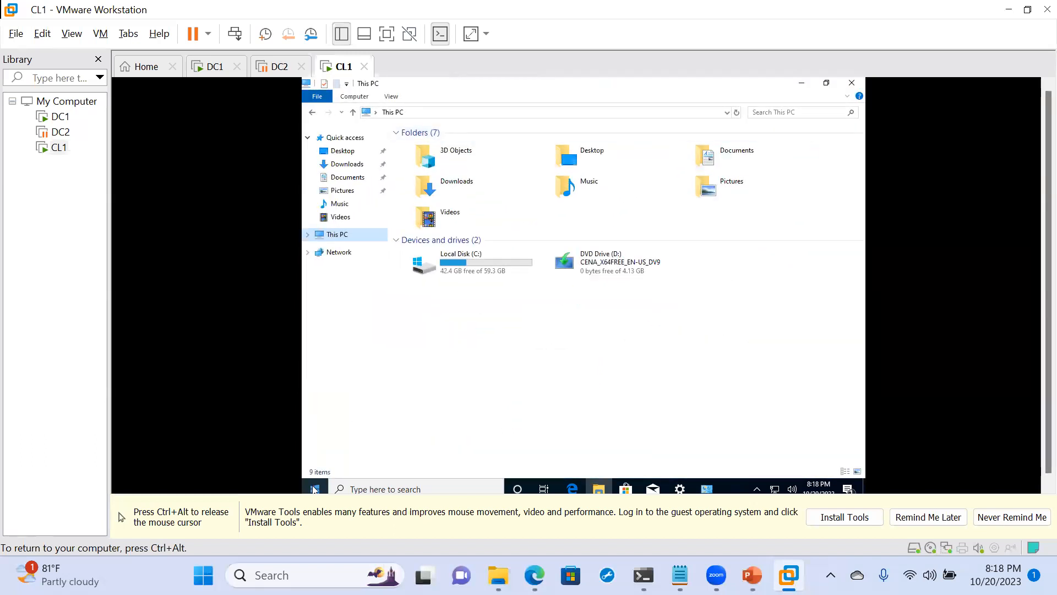
{"action": "key", "text": "ctrl+alt"}
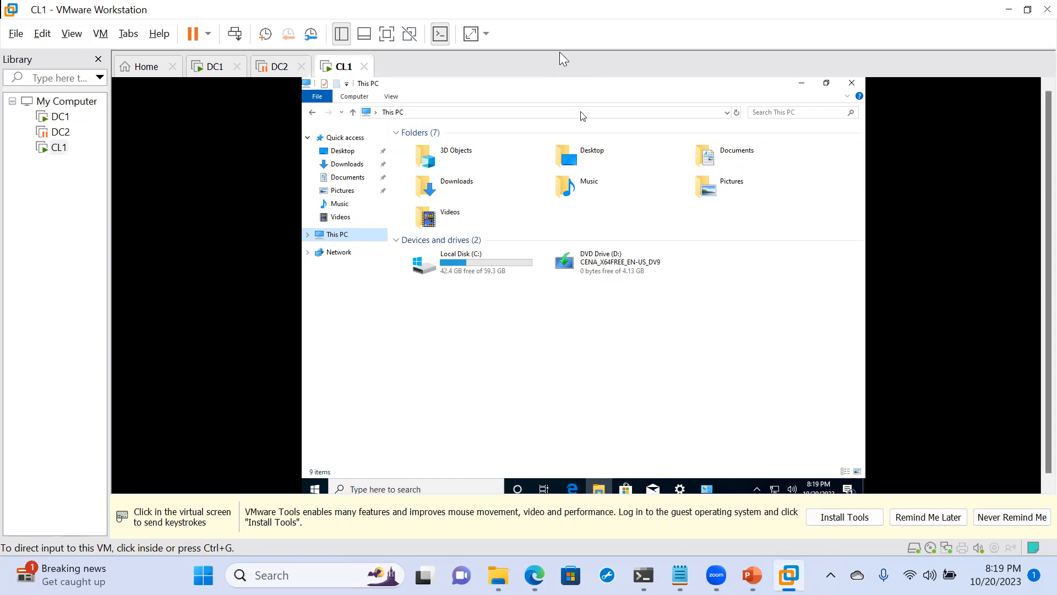
{"action": "left_click", "coordinate": [650, 95]}
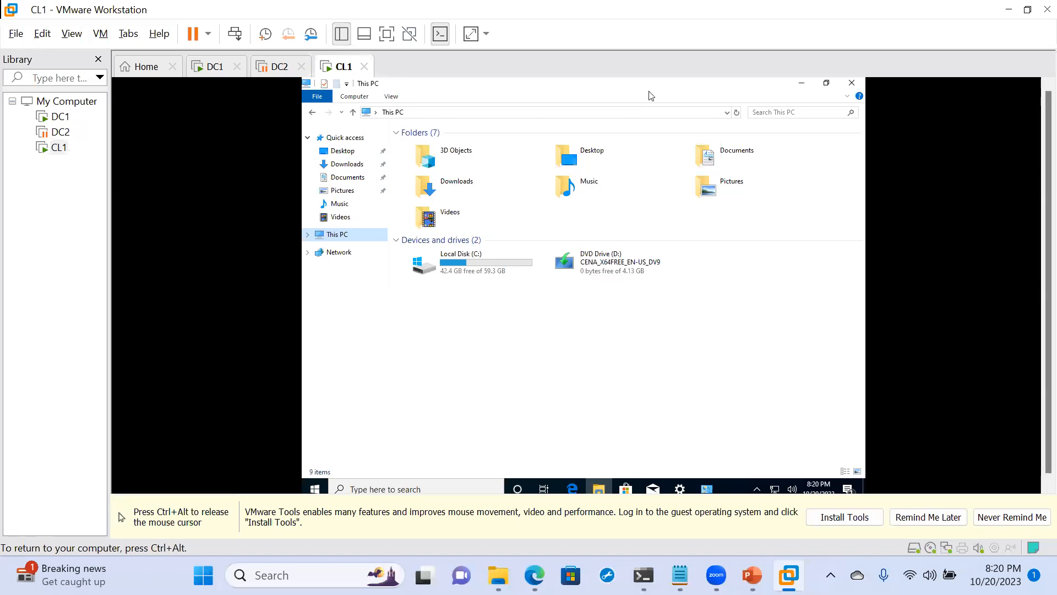
- Close the This PC, System, and Settings windows on CL1
{"action": "key", "text": "ctrl+alt"}
{"action": "left_click", "coordinate": [712, 82]}
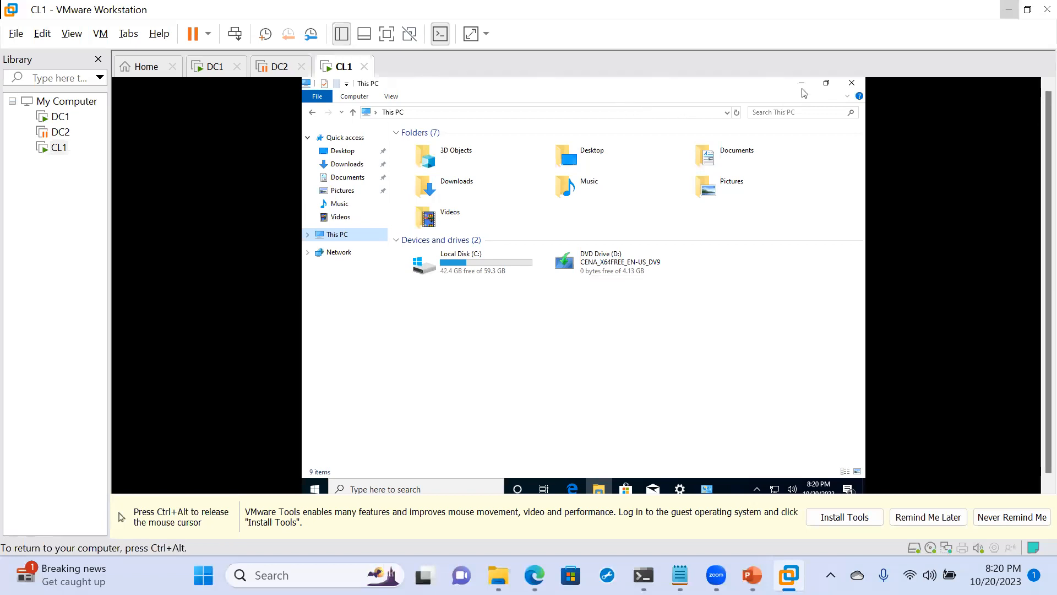
{"action": "left_click", "coordinate": [851, 83]}
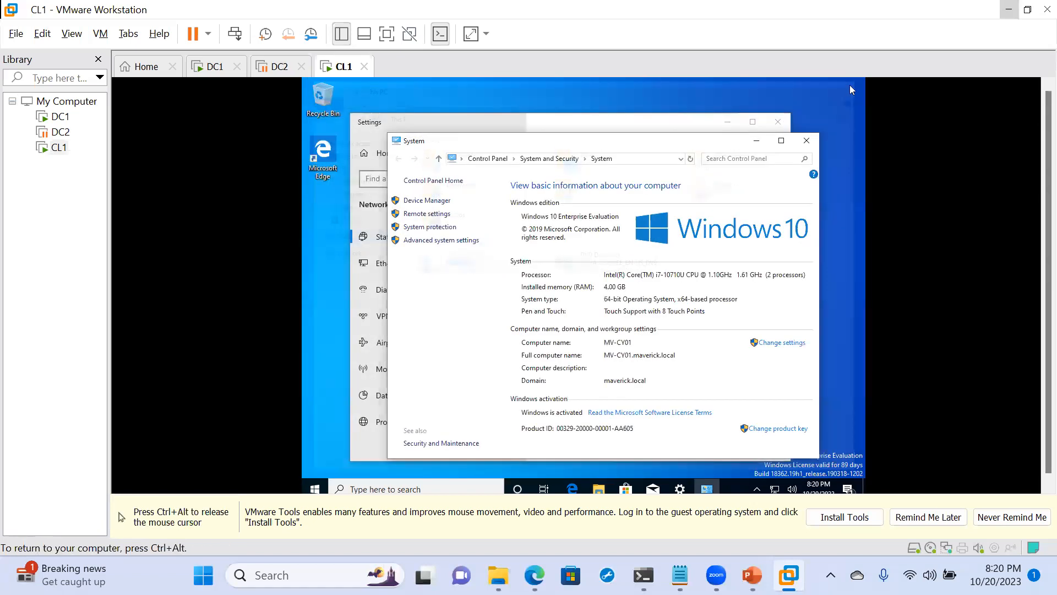
{"action": "left_click", "coordinate": [806, 140]}
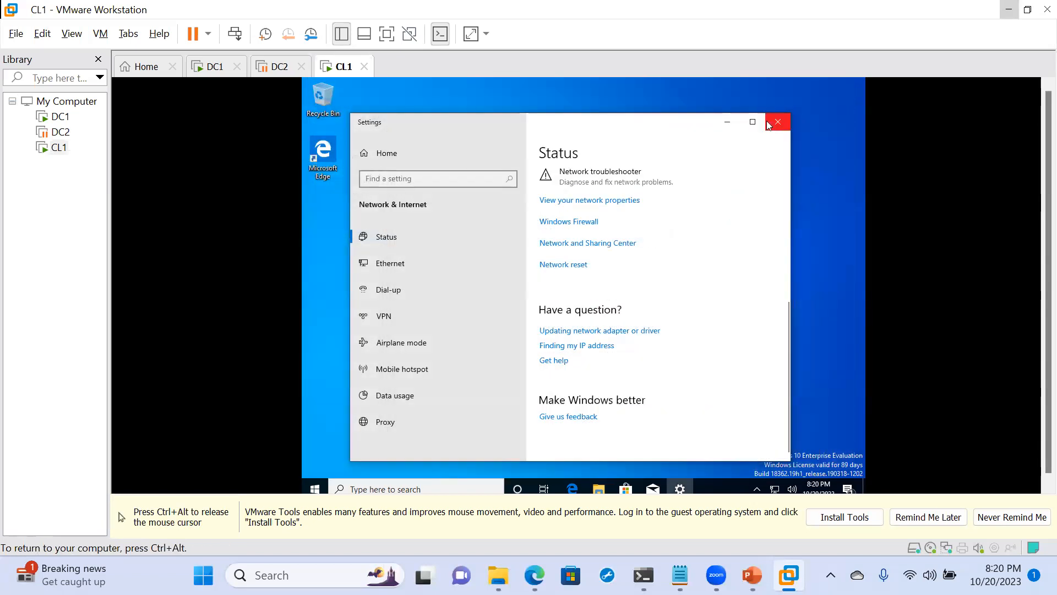
{"action": "left_click", "coordinate": [777, 122]}
- Open the \\DC1\sysvol network share through the Run dialog
{"action": "key", "text": "super+r"}
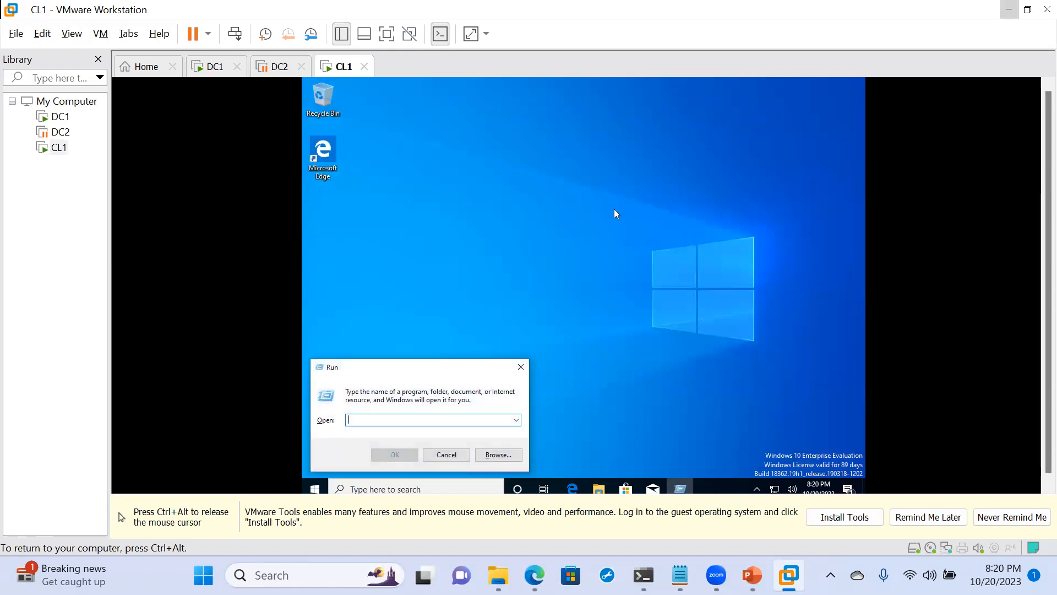
{"action": "type", "text": "\\"}
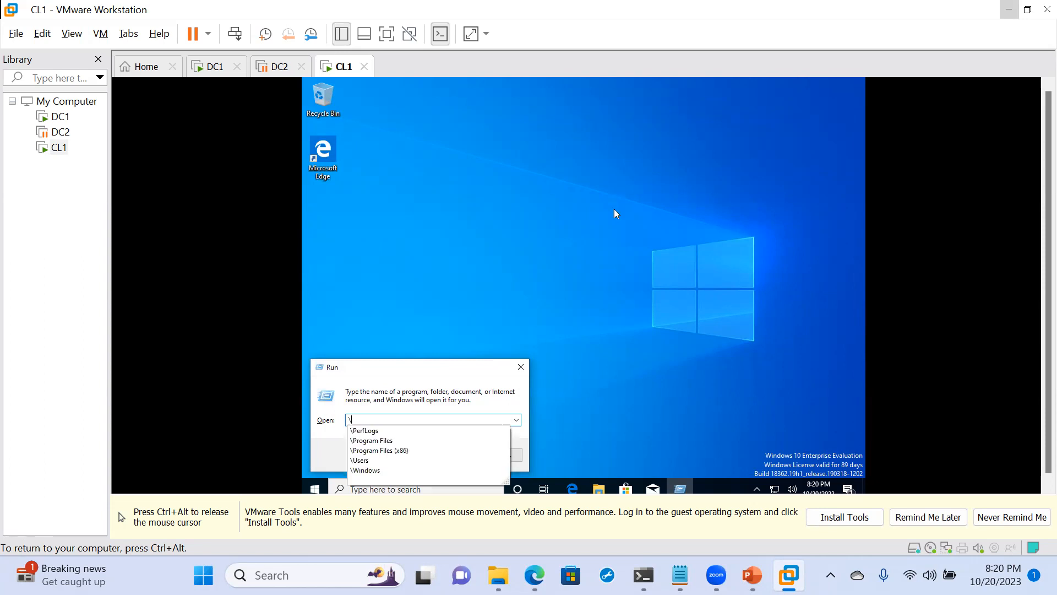
{"action": "type", "text": "\\DC1\\"}
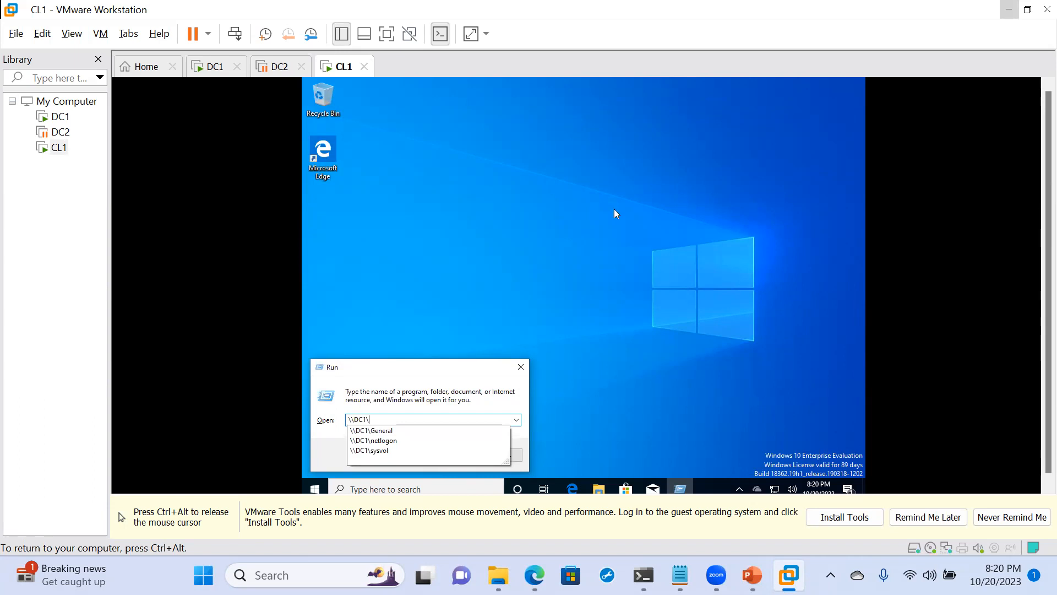
{"action": "left_click", "coordinate": [373, 451]}
{"action": "left_click", "coordinate": [376, 453]}
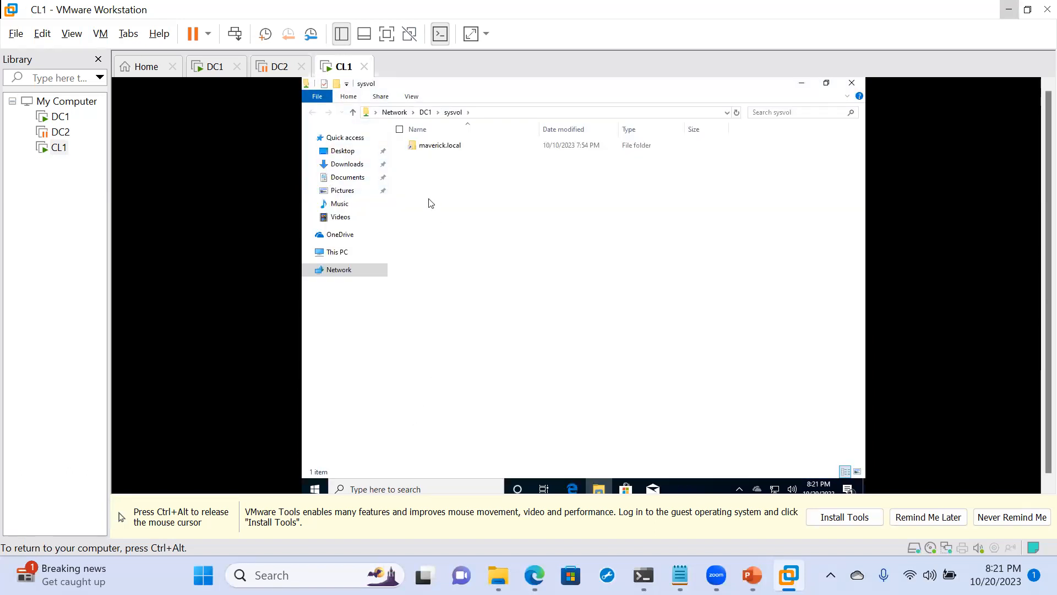
- Browse into the share's maverick.local folder and open its Policies folder
{"action": "left_click", "coordinate": [431, 147]}
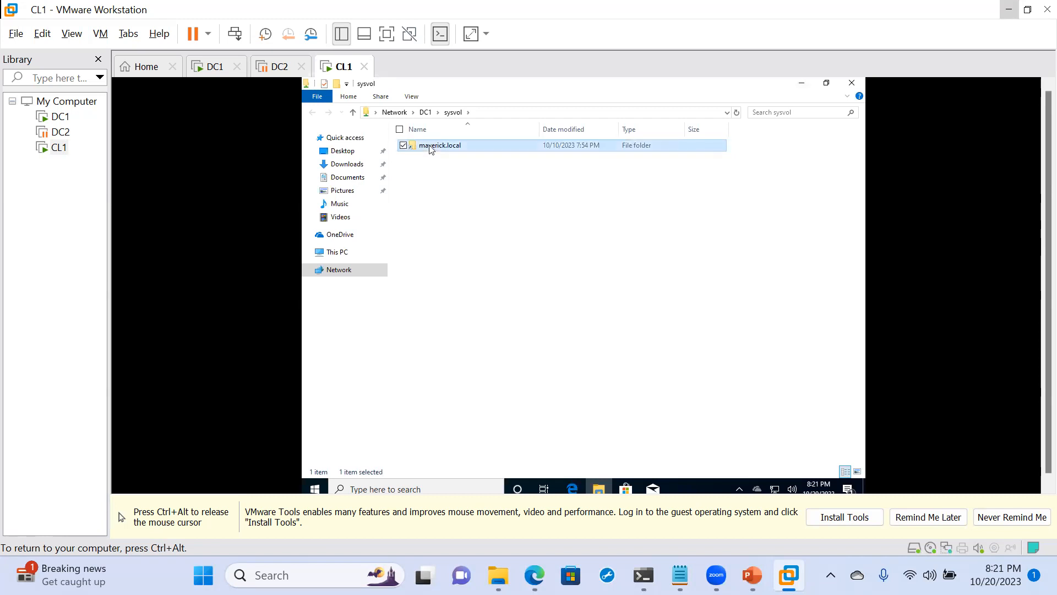
{"action": "double_click", "coordinate": [432, 148]}
{"action": "double_click", "coordinate": [431, 150]}
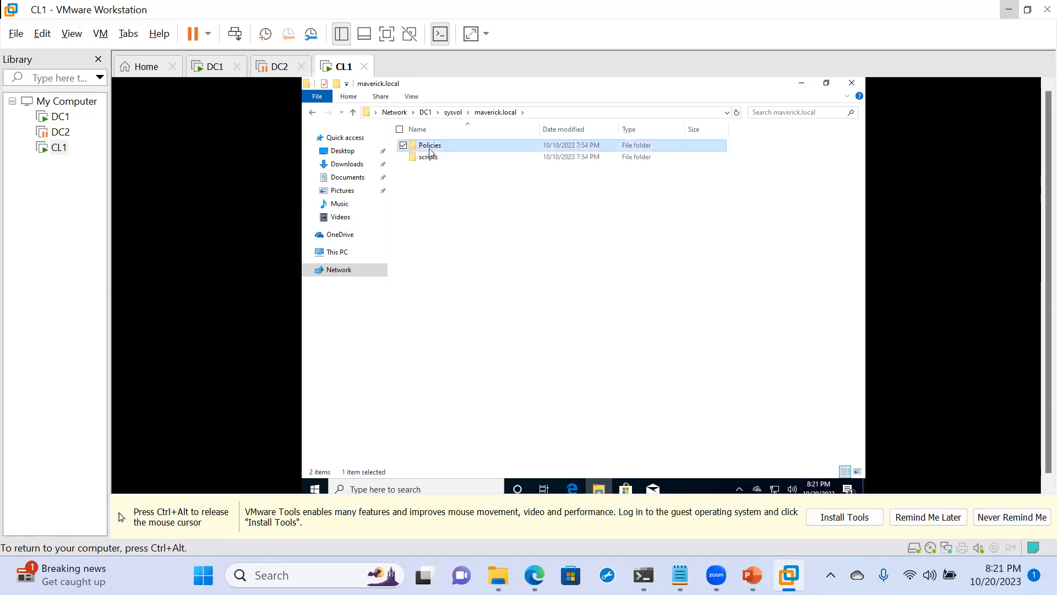
{"action": "double_click", "coordinate": [442, 146]}
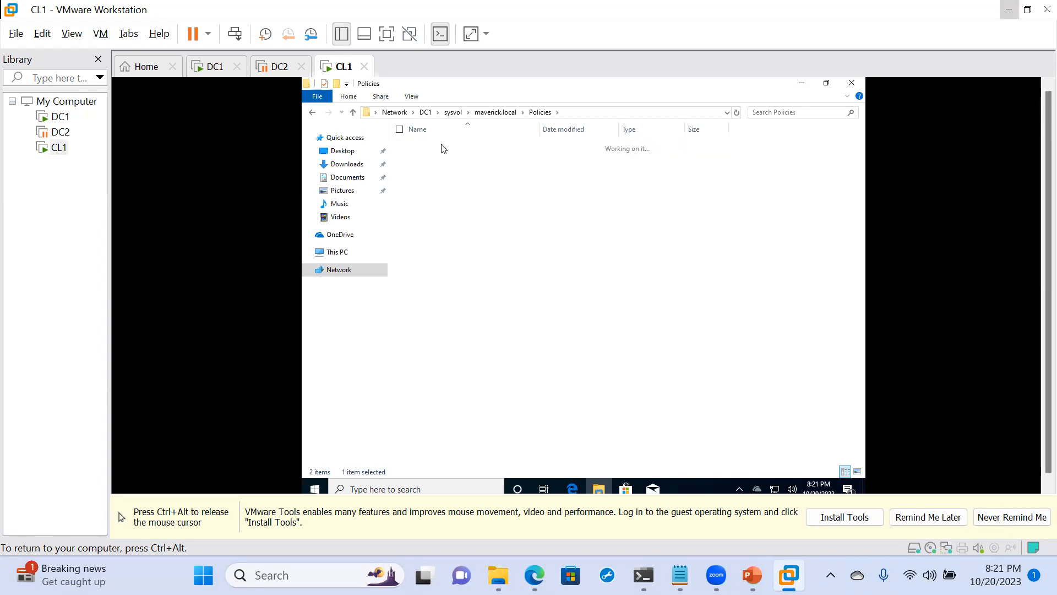
- Try to permanently delete the MACHINE folder inside the {6AC1786C-016F-11D2-945F-00C04fB984F9} policy folder
{"action": "right_click", "coordinate": [442, 147]}
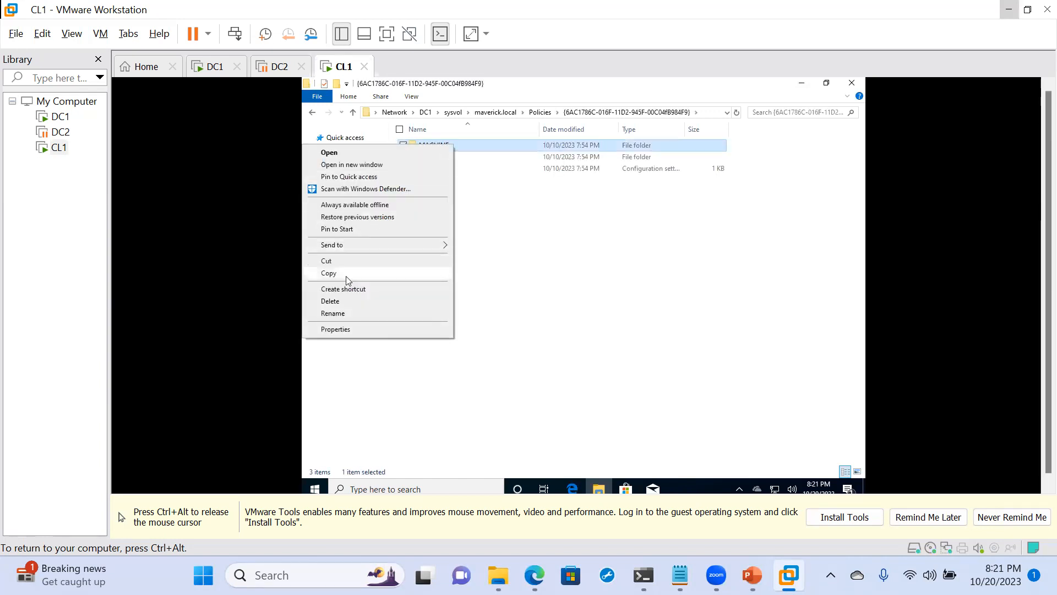
{"action": "left_click", "coordinate": [343, 302]}
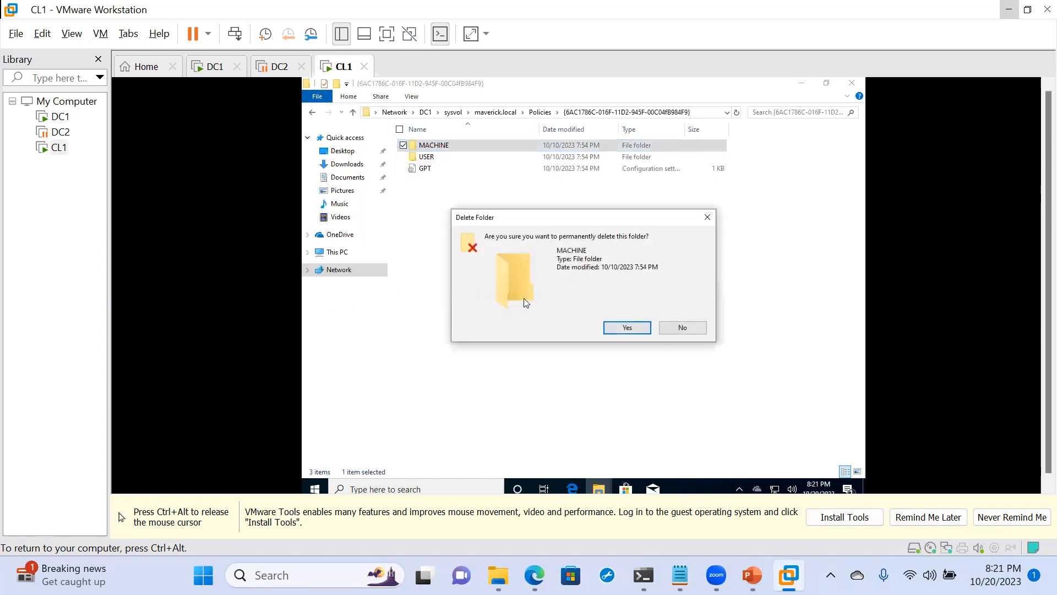
{"action": "left_click", "coordinate": [616, 327]}
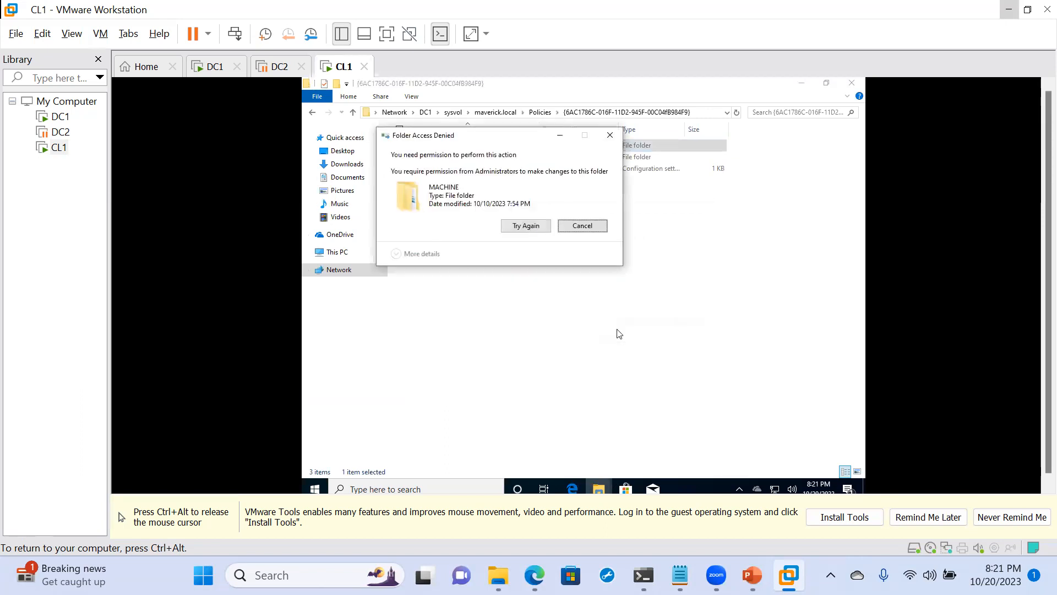
{"action": "left_click", "coordinate": [613, 136]}
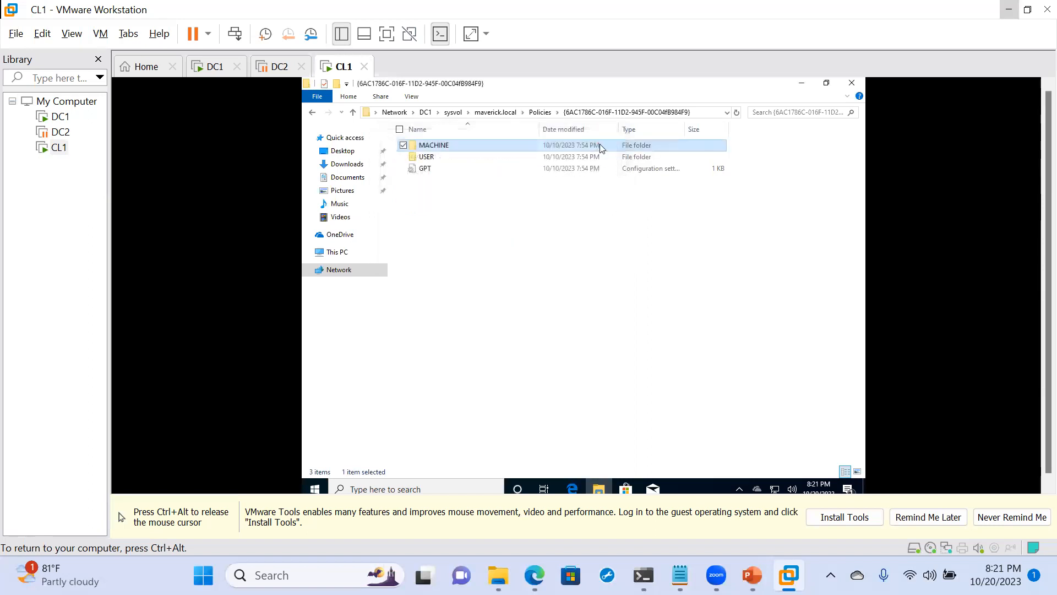
- Go back through the parent folders to the root of sysvol and close its window
{"action": "left_click", "coordinate": [313, 113]}
{"action": "left_click", "coordinate": [313, 113]}
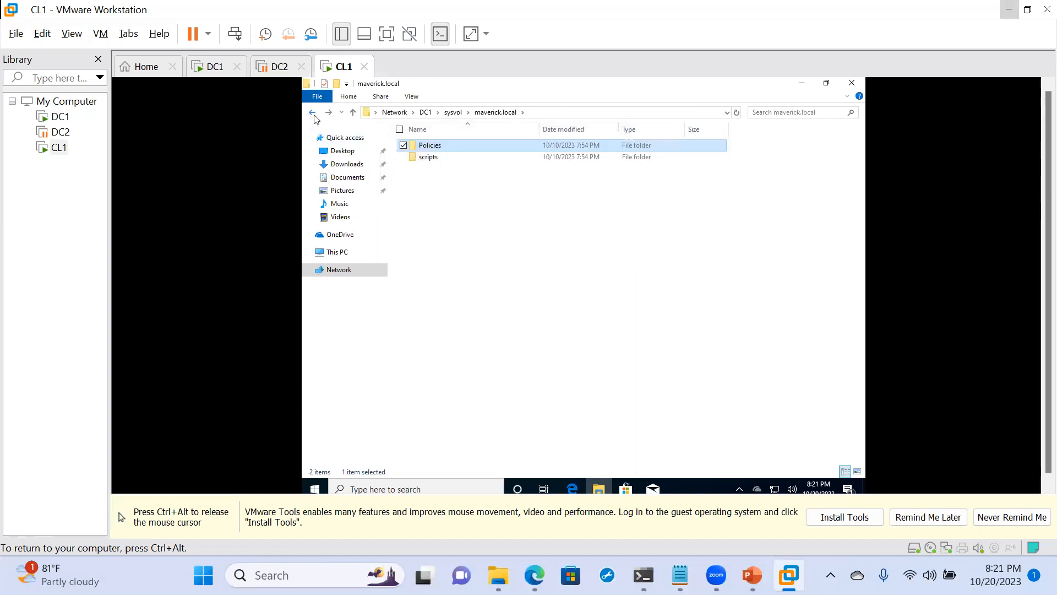
{"action": "left_click", "coordinate": [313, 113]}
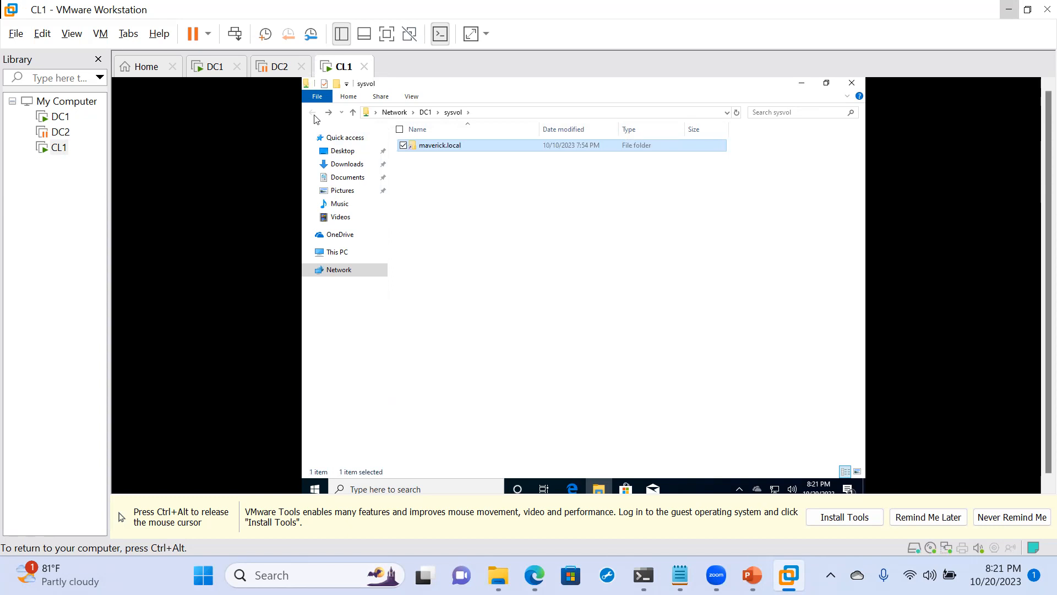
{"action": "left_click", "coordinate": [852, 83]}
- Open the \\DC1\General network share through the Run dialog in place of the sysvol path
{"action": "key", "text": "super+r"}
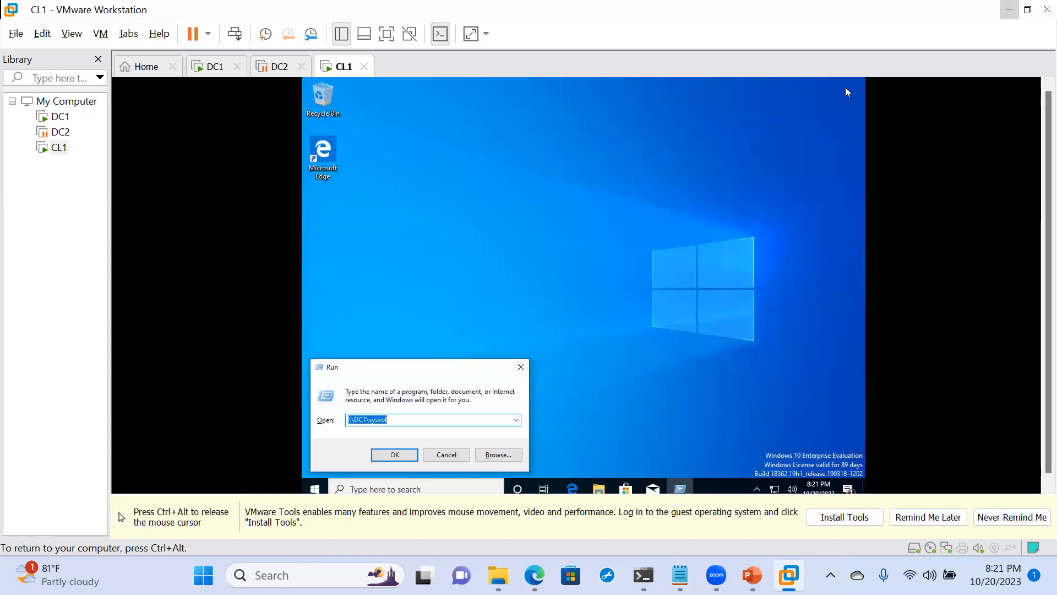
{"action": "left_click", "coordinate": [395, 422]}
{"action": "key", "text": "BackSpace"}
{"action": "key", "text": "BackSpace"}
{"action": "key", "text": "BackSpace"}
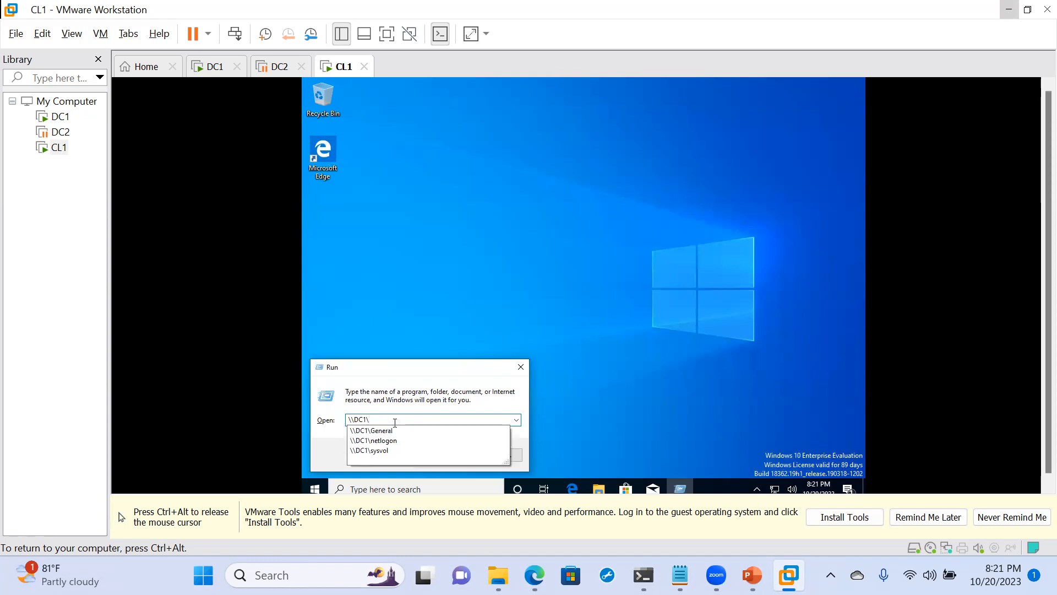
{"action": "left_click", "coordinate": [371, 434]}
{"action": "left_click", "coordinate": [380, 456]}
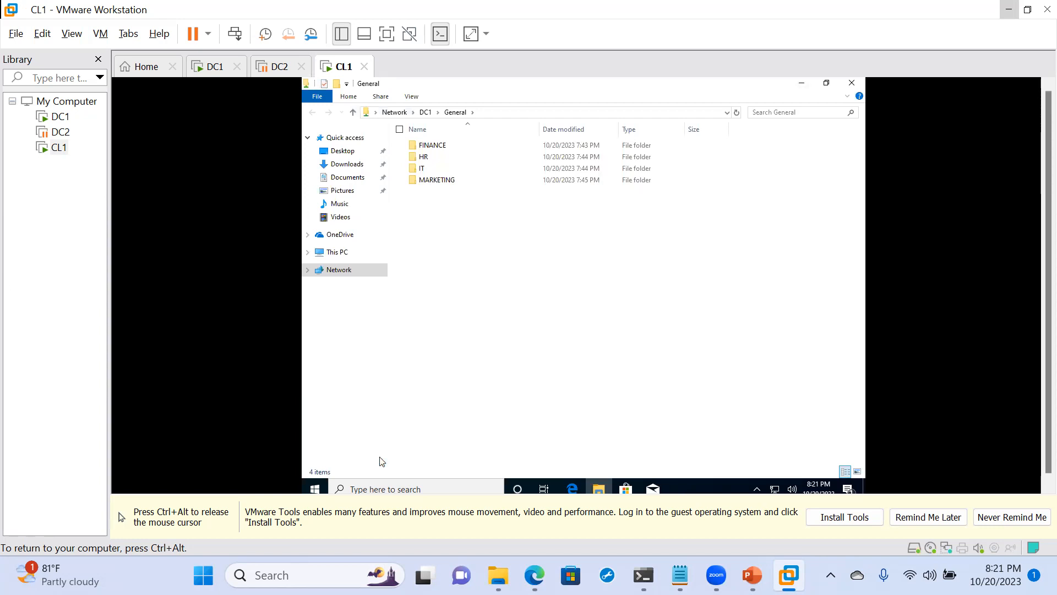
- Test access to the FINANCE and HR folders in the General share by trying to open each
{"action": "double_click", "coordinate": [442, 147]}
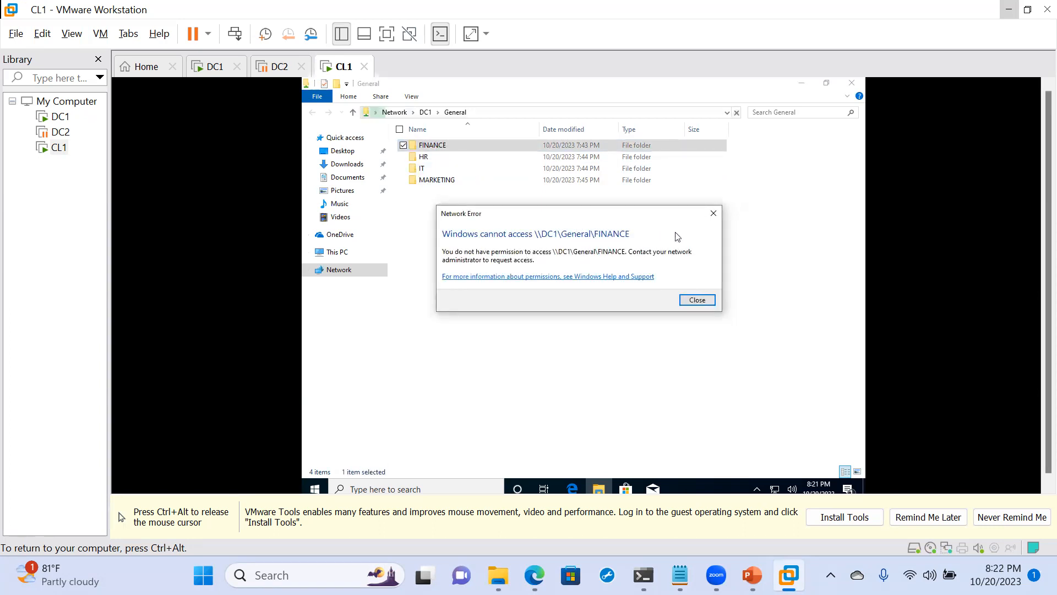
{"action": "left_click", "coordinate": [714, 214]}
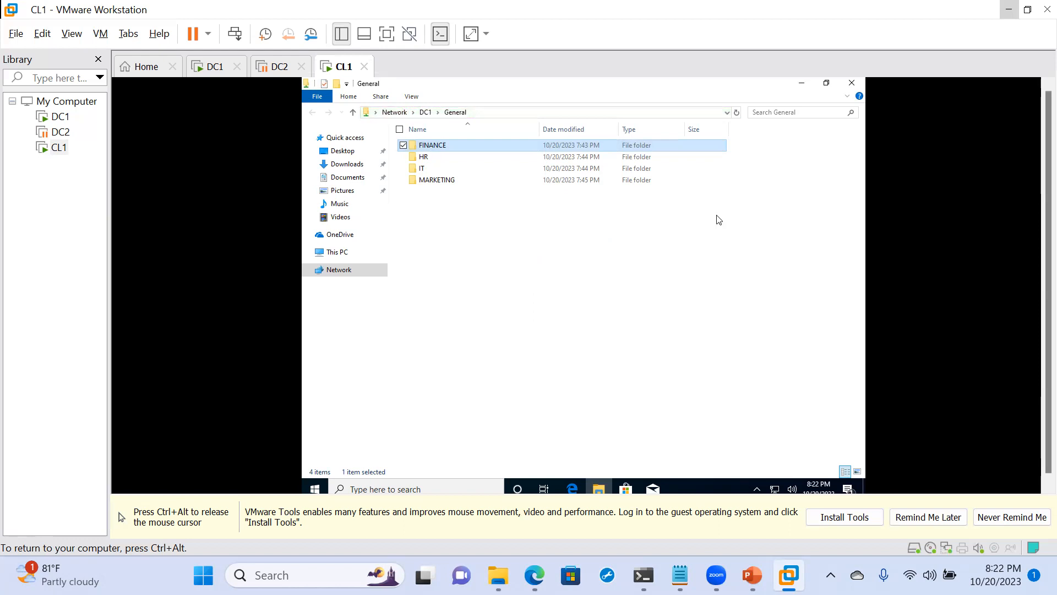
{"action": "left_click", "coordinate": [423, 158]}
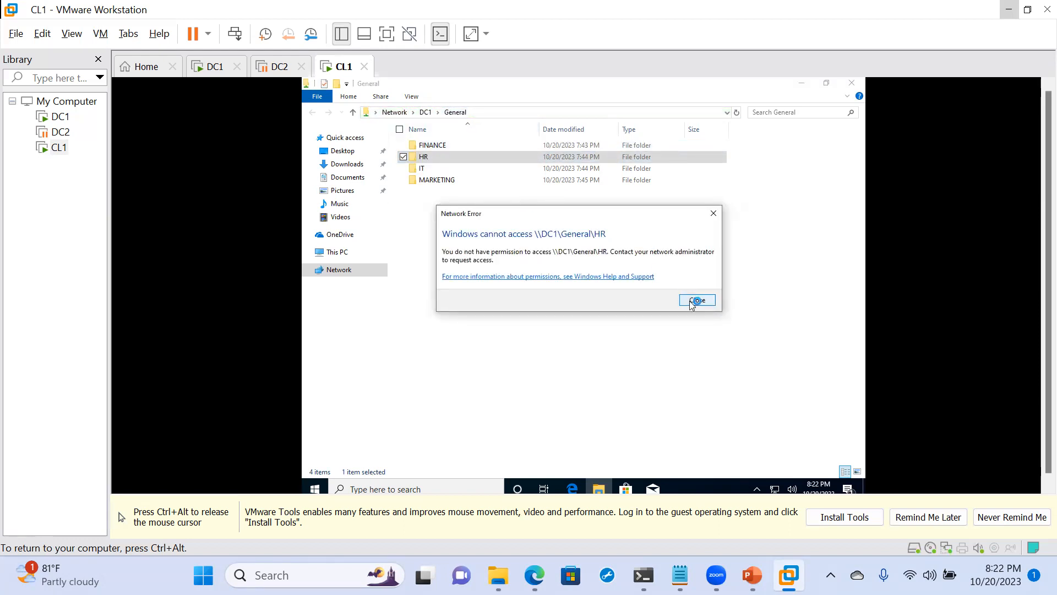
{"action": "left_click", "coordinate": [695, 300]}
- Open the IT folder and test access to its APPLICATIONS, CYBER, and DATABASE subfolders
{"action": "double_click", "coordinate": [416, 169]}
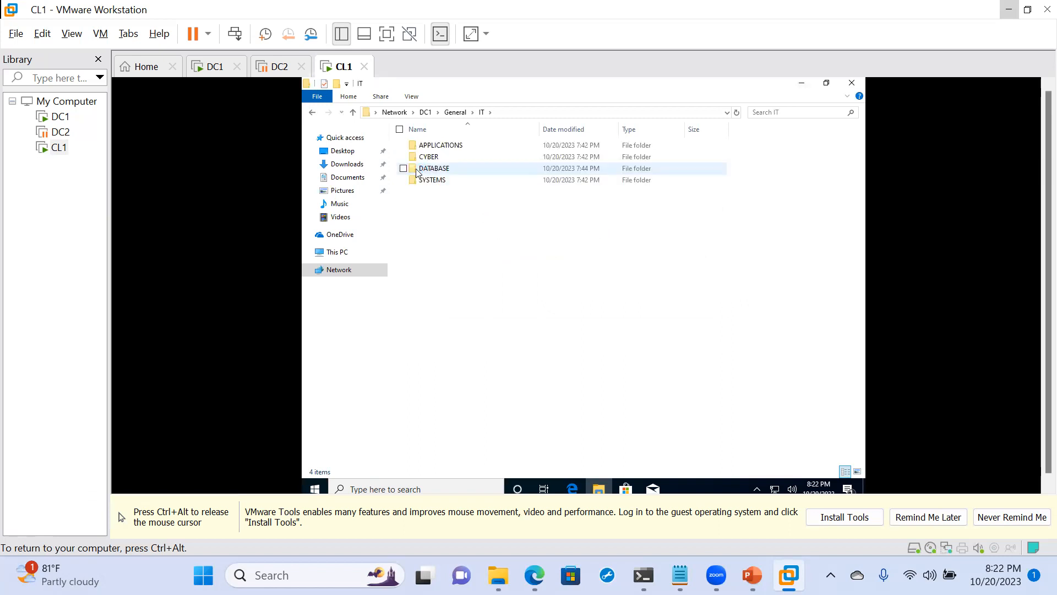
{"action": "double_click", "coordinate": [419, 145]}
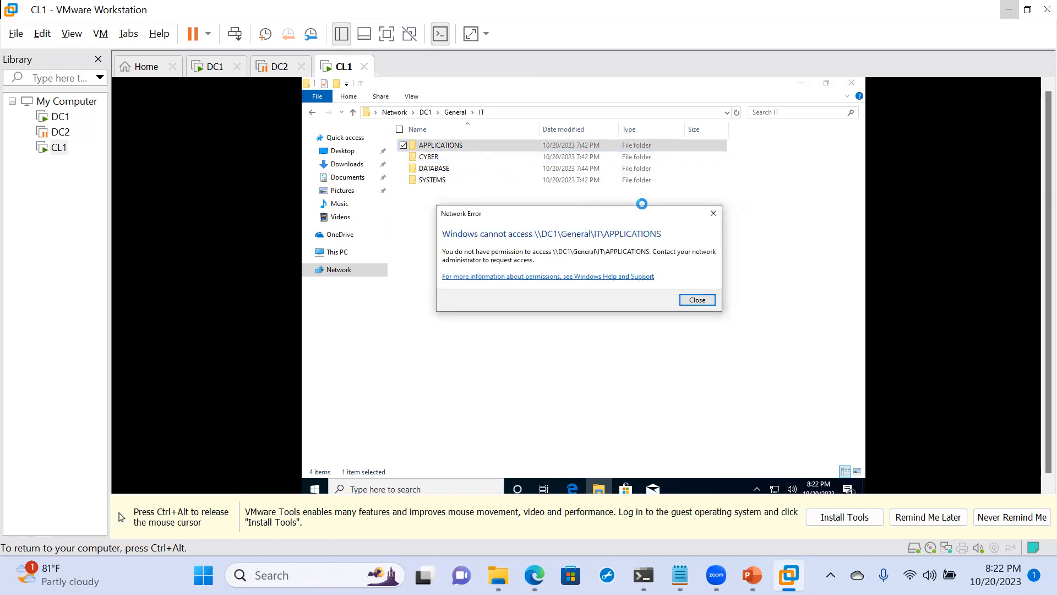
{"action": "left_click", "coordinate": [714, 214]}
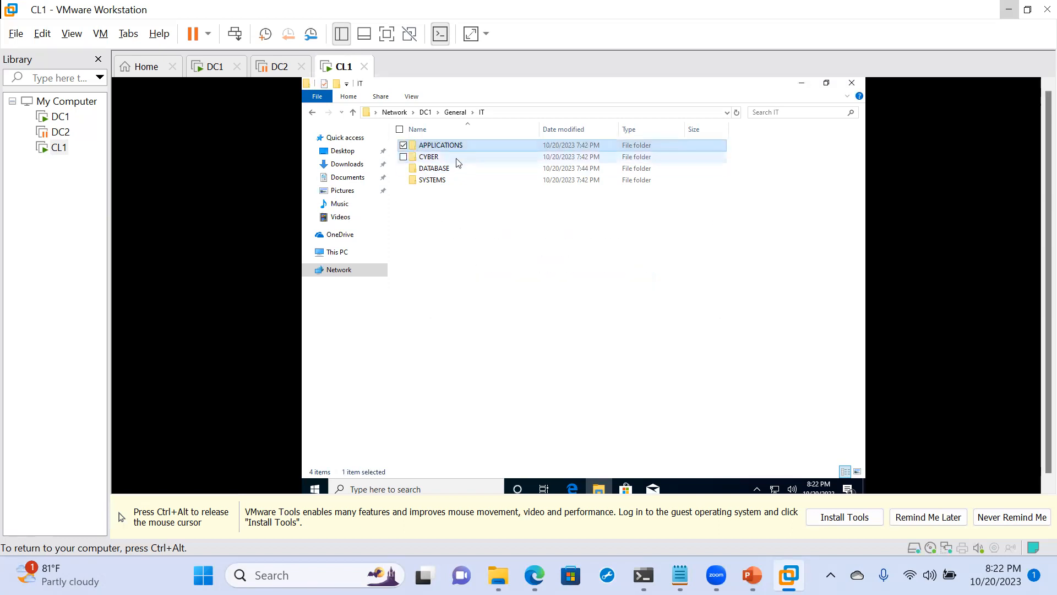
{"action": "double_click", "coordinate": [438, 160]}
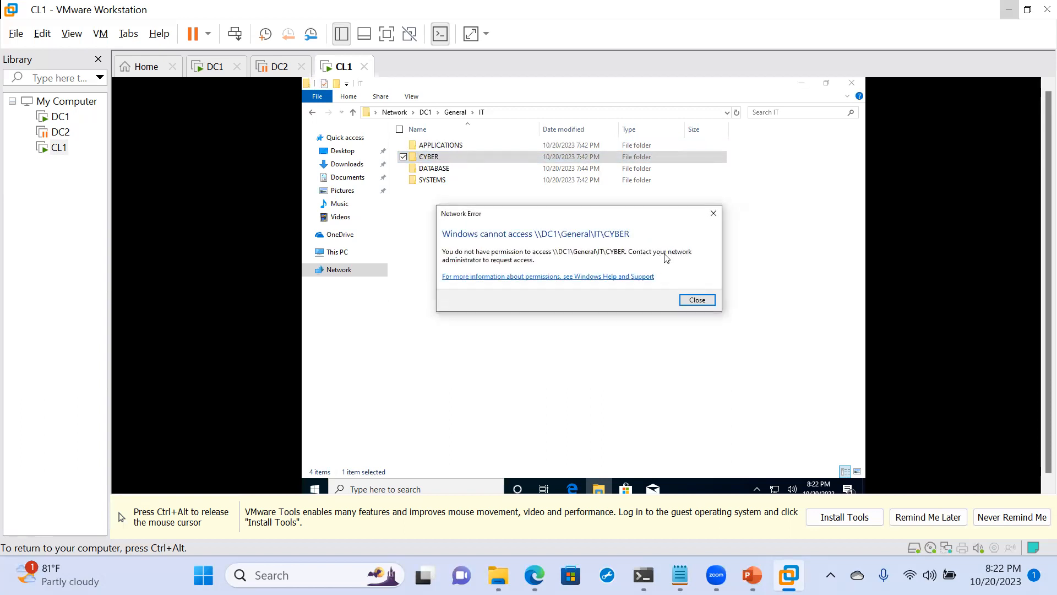
{"action": "left_click", "coordinate": [712, 217]}
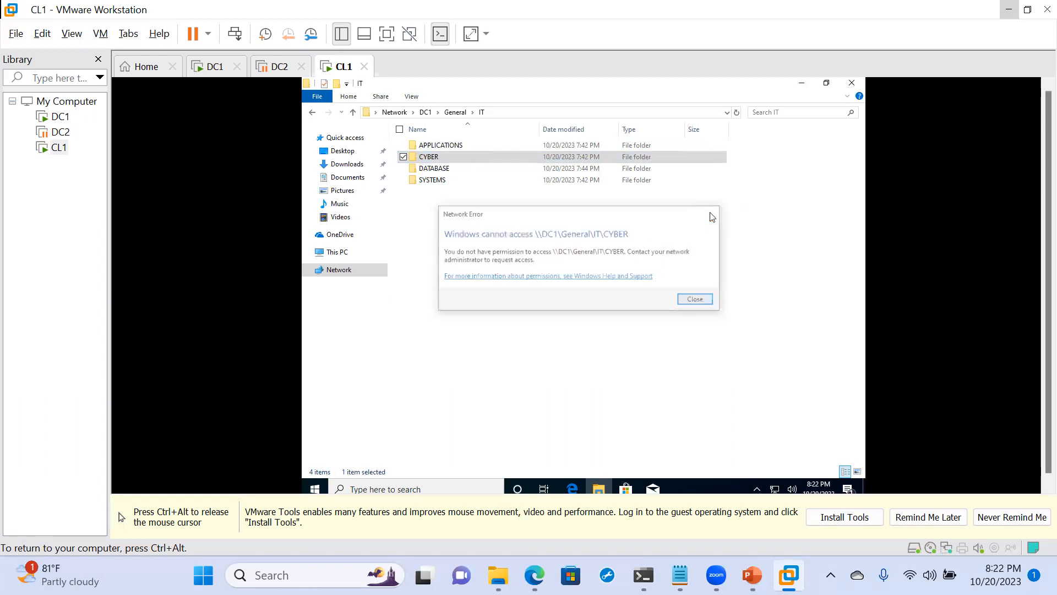
{"action": "double_click", "coordinate": [495, 168]}
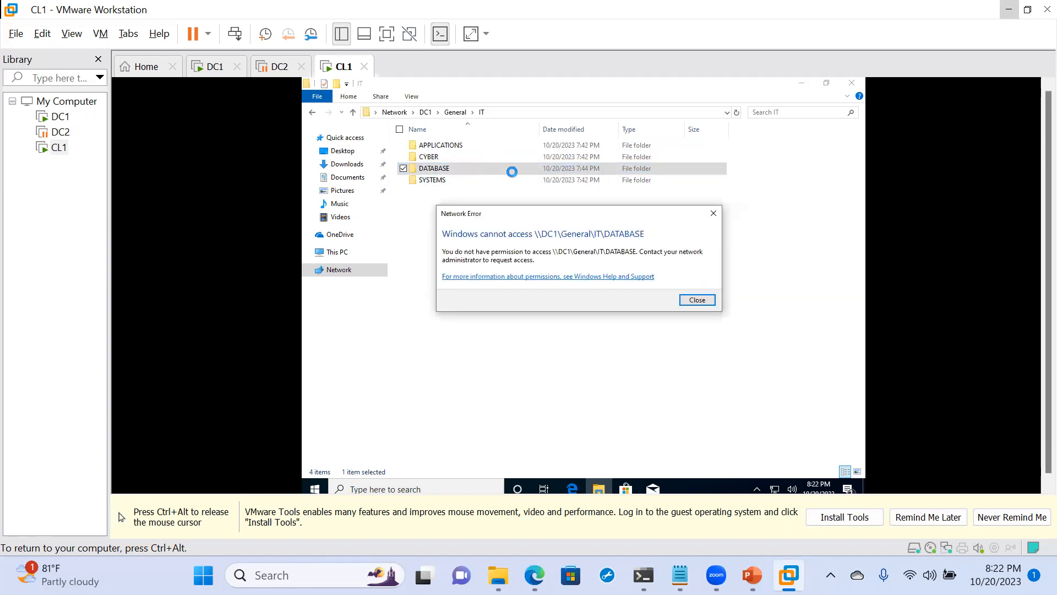
{"action": "left_click", "coordinate": [714, 213]}
- View the SYSTEMS subfolder of IT, return to the General share, and minimize its window
{"action": "double_click", "coordinate": [429, 181]}
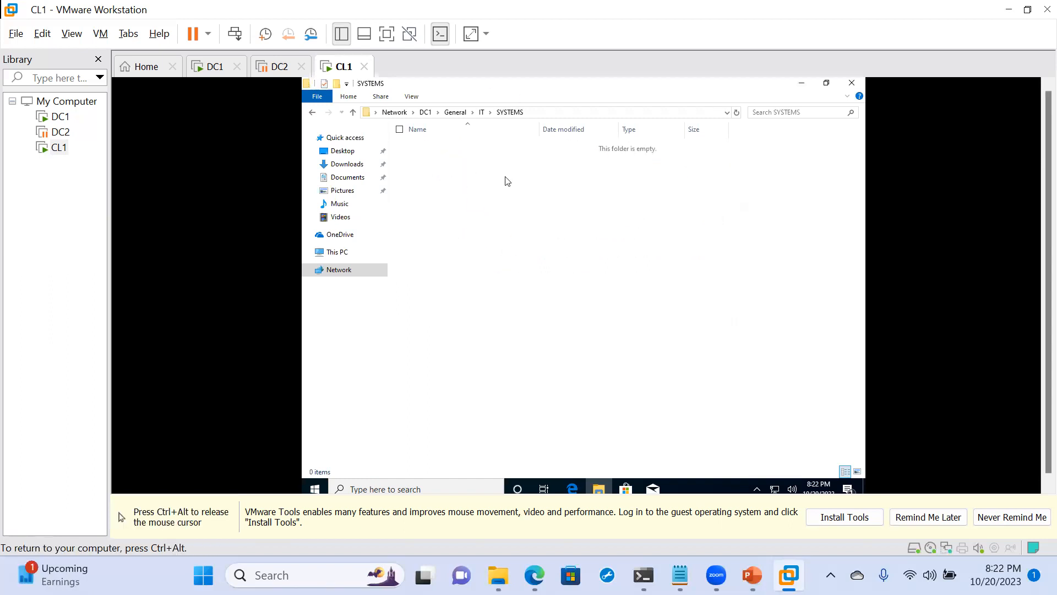
{"action": "left_click", "coordinate": [312, 115]}
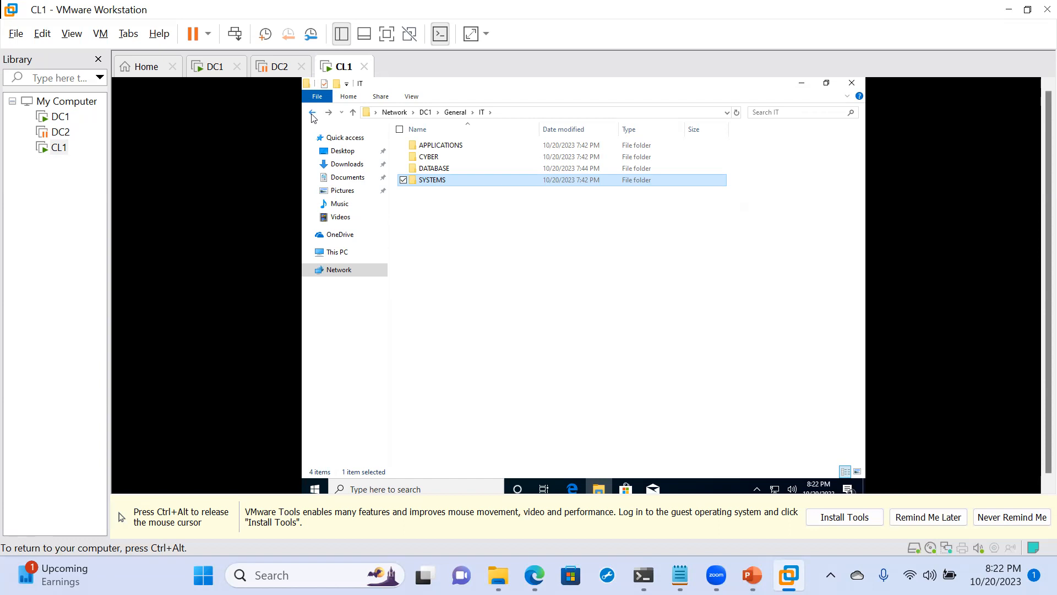
{"action": "left_click", "coordinate": [312, 115]}
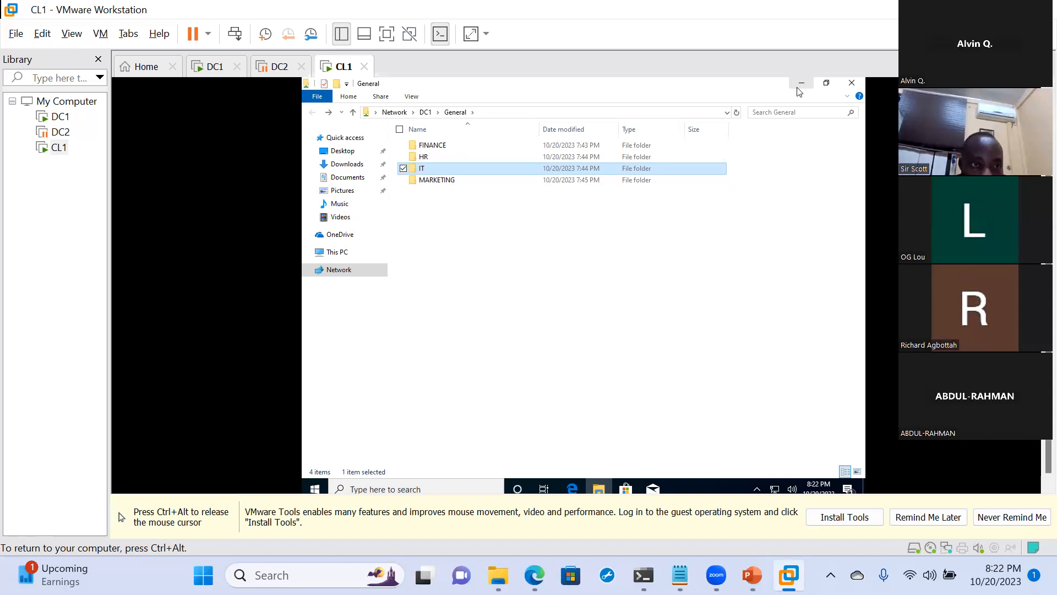
{"action": "left_click", "coordinate": [800, 85]}
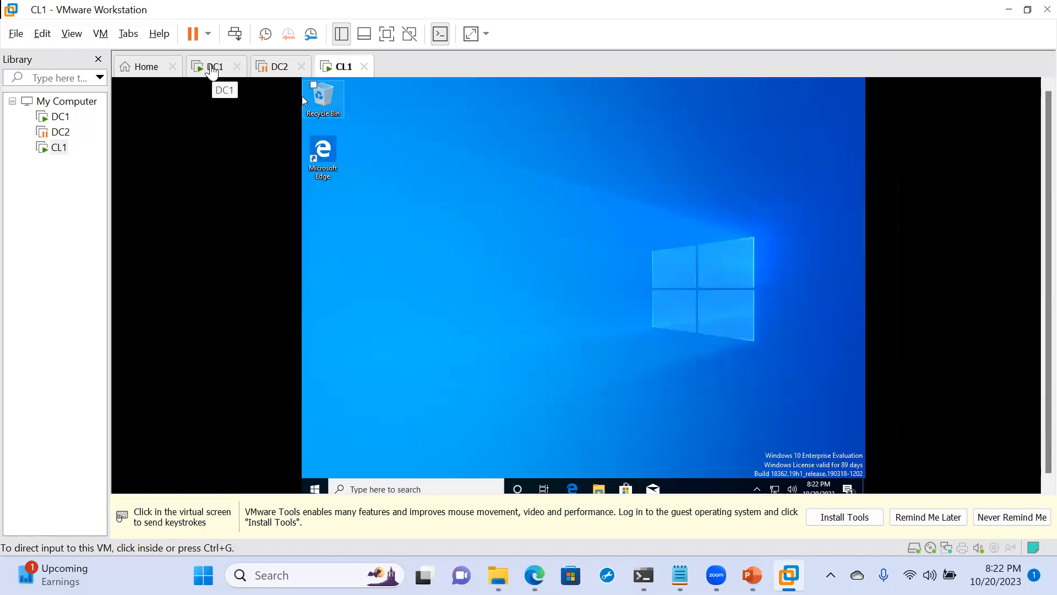
- Switch to the DC1 virtual machine and open File and Storage Services in Server Manager
{"action": "left_click", "coordinate": [212, 70]}
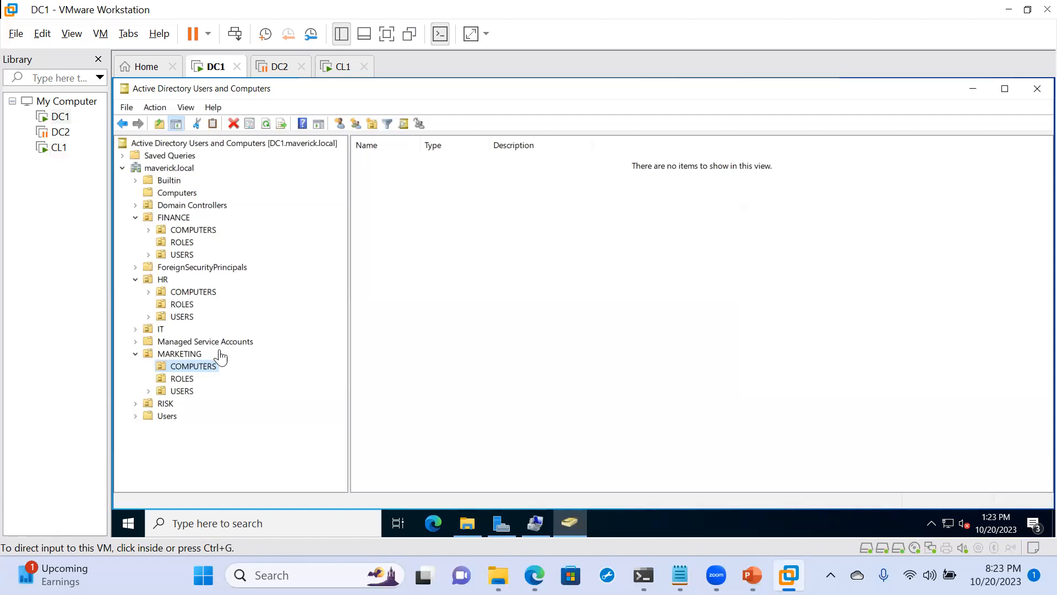
{"action": "left_click", "coordinate": [501, 524]}
{"action": "left_click", "coordinate": [502, 524]}
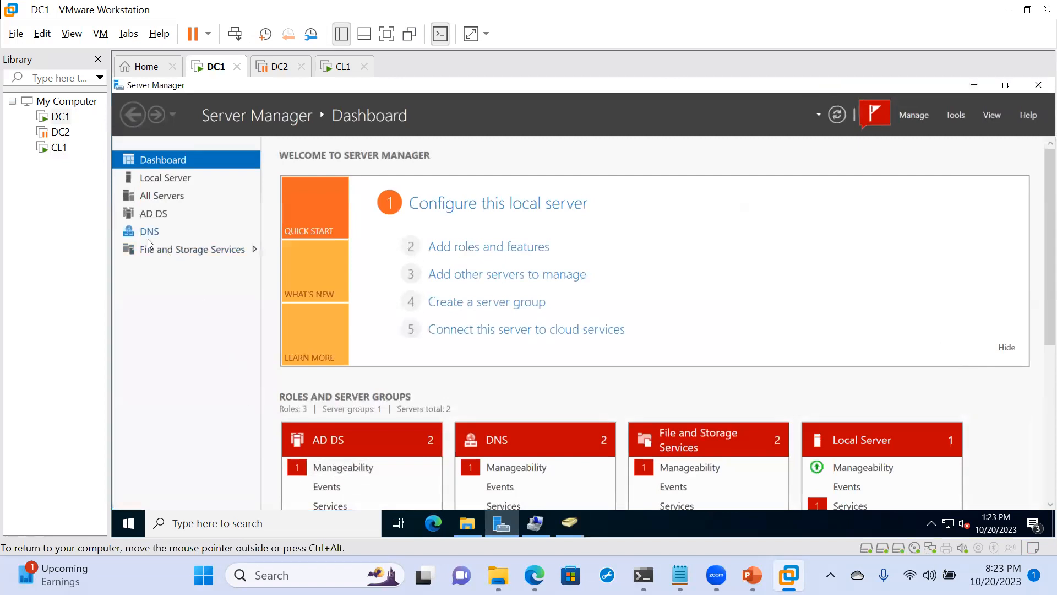
{"action": "left_click", "coordinate": [168, 251]}
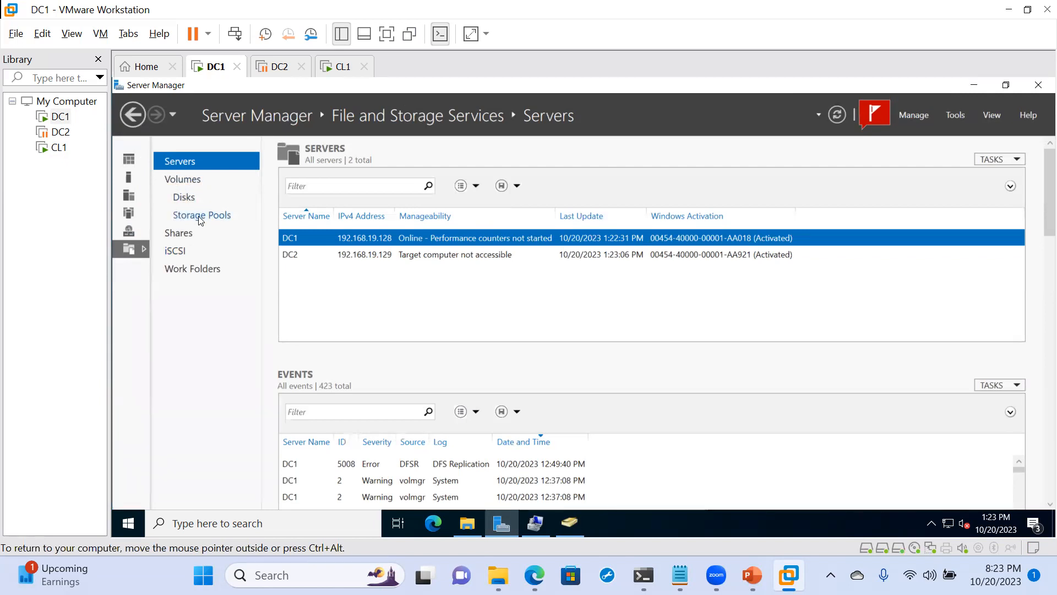
- Open the properties of the General share from DC1's shares list
{"action": "left_click", "coordinate": [182, 233]}
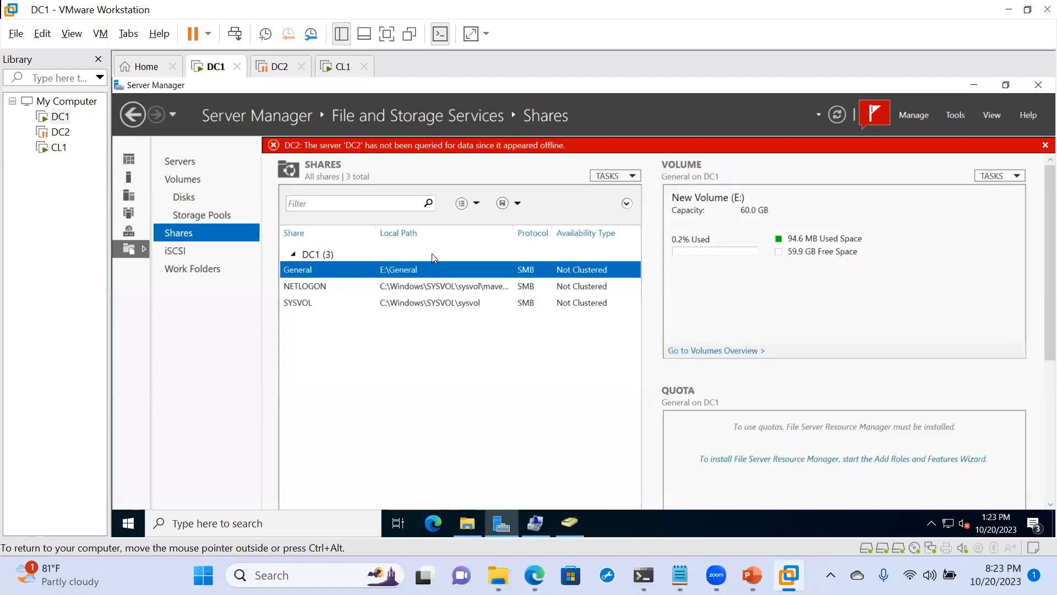
{"action": "left_click", "coordinate": [992, 176]}
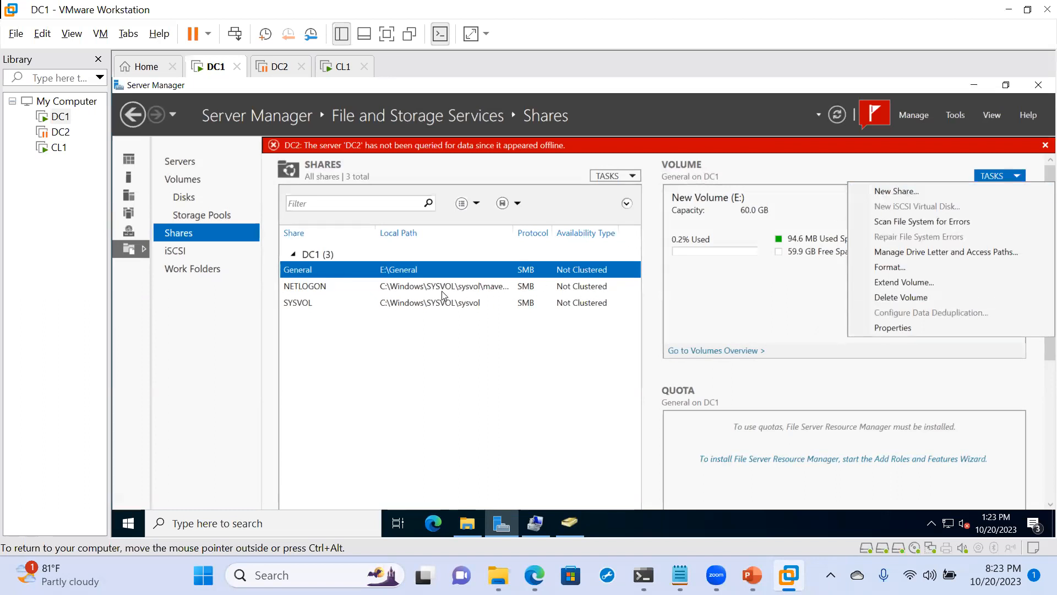
{"action": "left_click", "coordinate": [329, 265]}
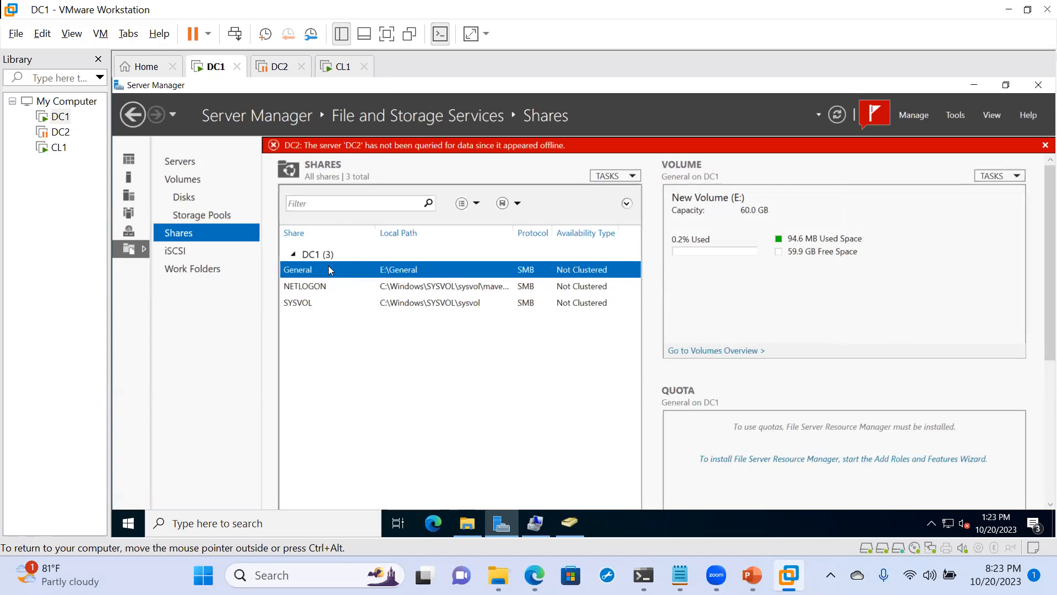
{"action": "right_click", "coordinate": [329, 269]}
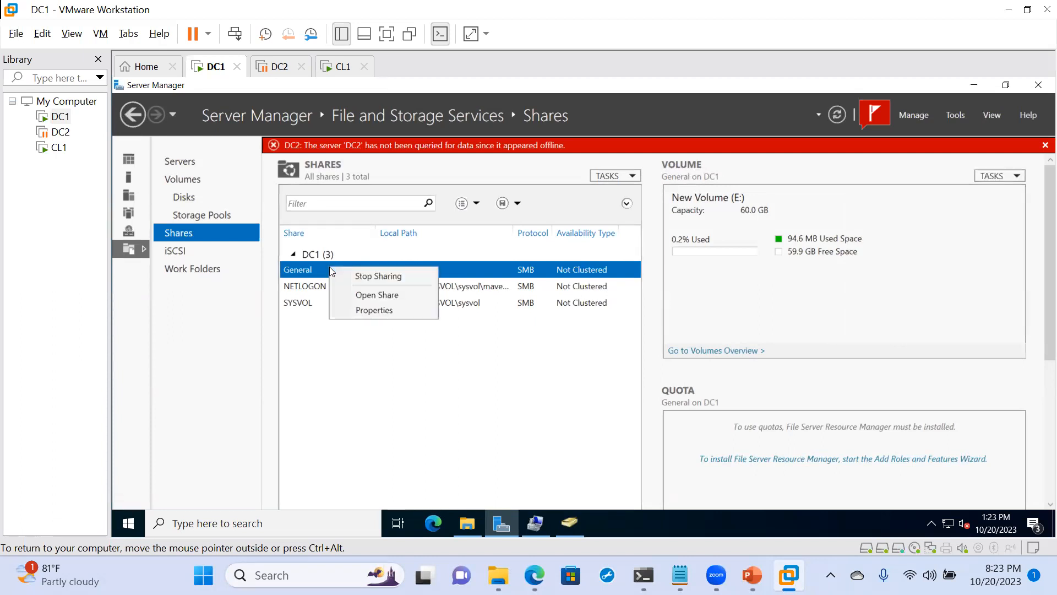
{"action": "left_click", "coordinate": [365, 309]}
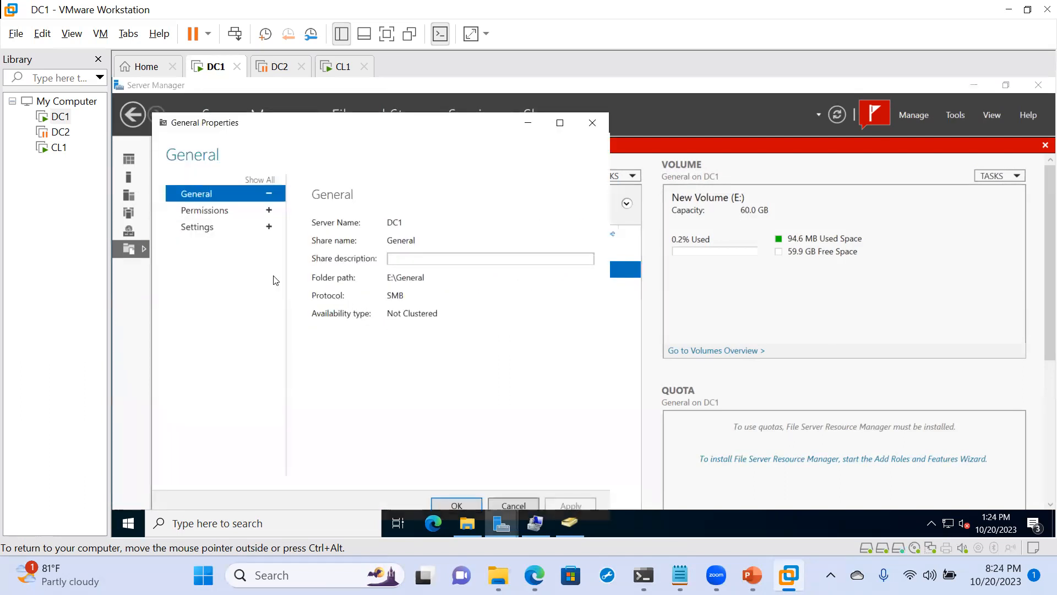
- Enable access-based enumeration in the General share's settings, apply it, and close the properties
{"action": "left_click", "coordinate": [196, 229]}
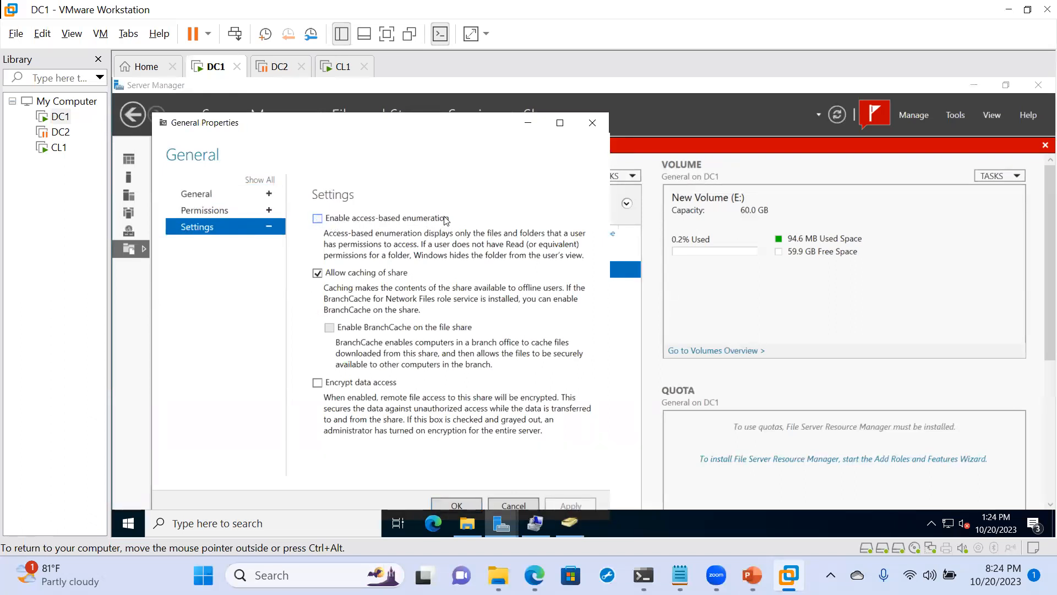
{"action": "left_click", "coordinate": [318, 218]}
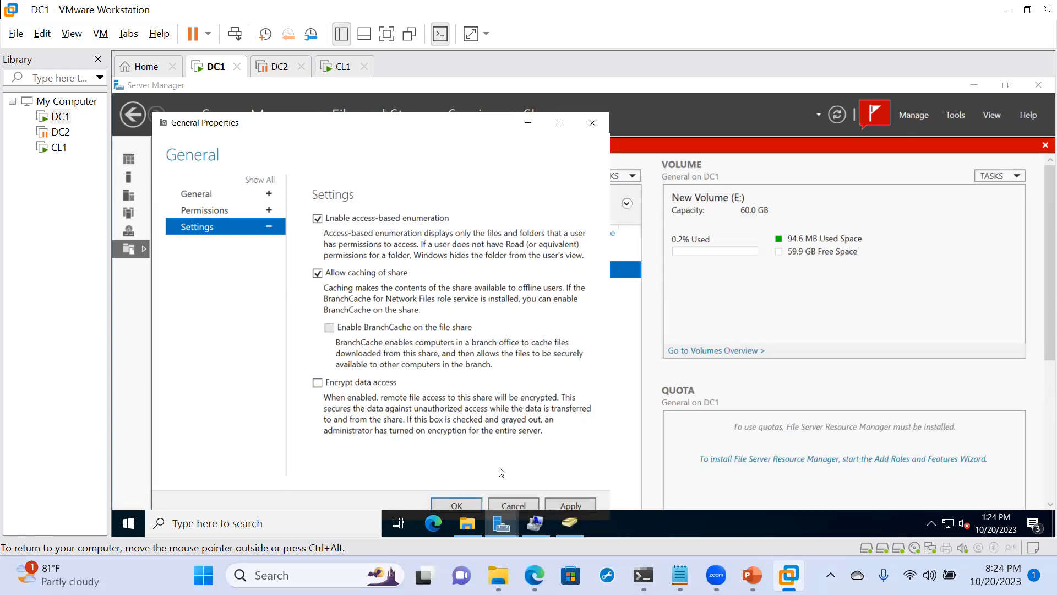
{"action": "left_click", "coordinate": [573, 505]}
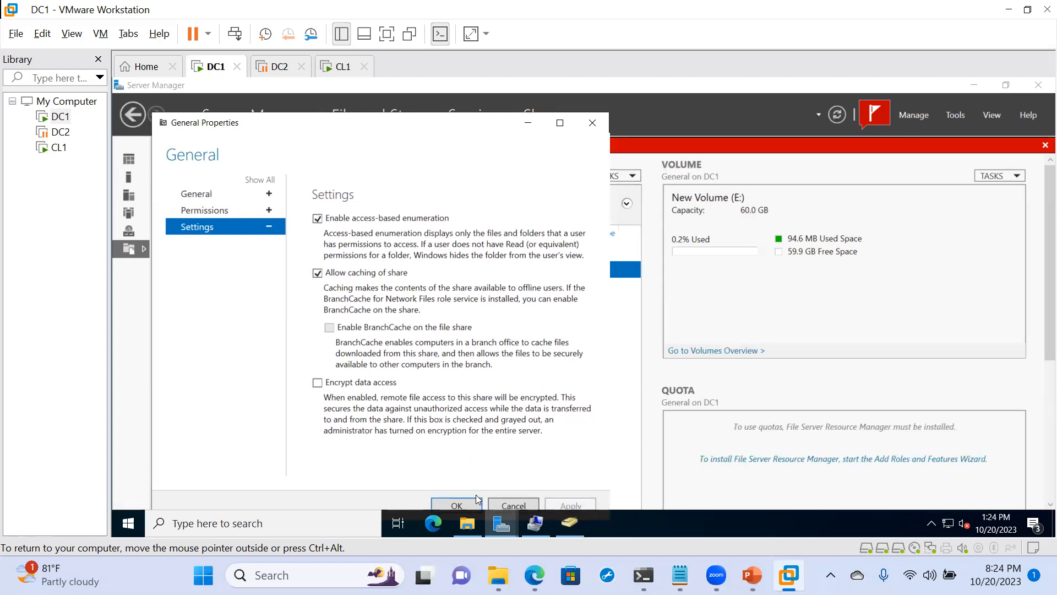
{"action": "left_click", "coordinate": [456, 505]}
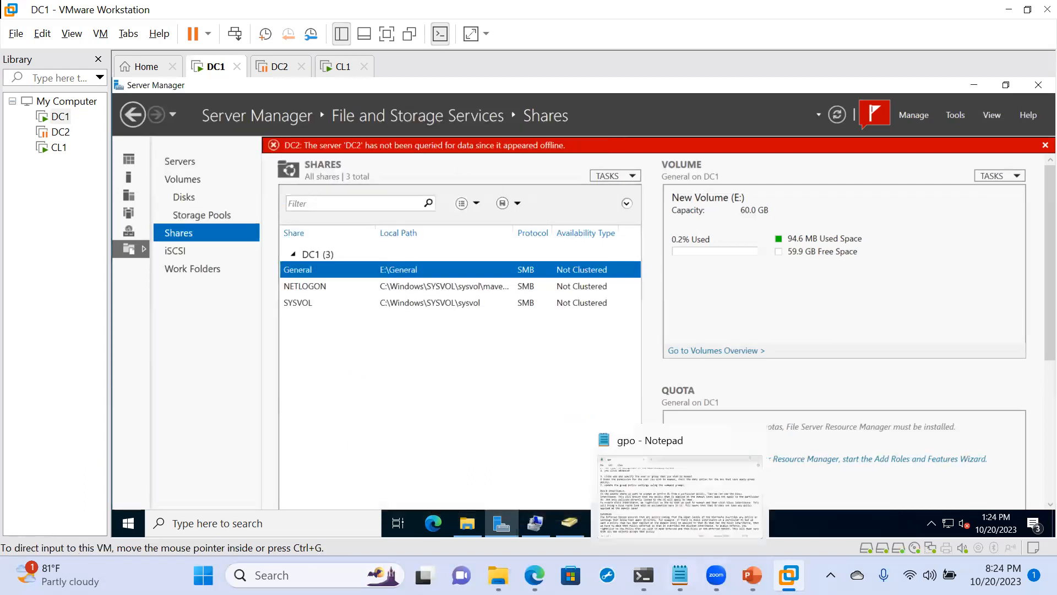
- Switch to the CL1 virtual machine, restore the General share window, and refresh its folder list
{"action": "left_click", "coordinate": [341, 66]}
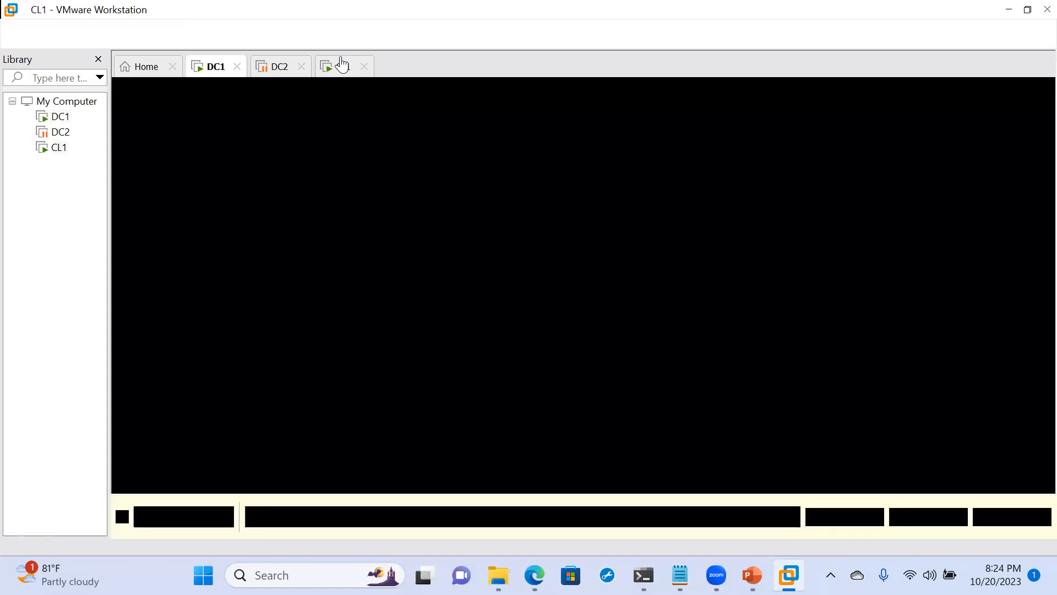
{"action": "left_click", "coordinate": [598, 485]}
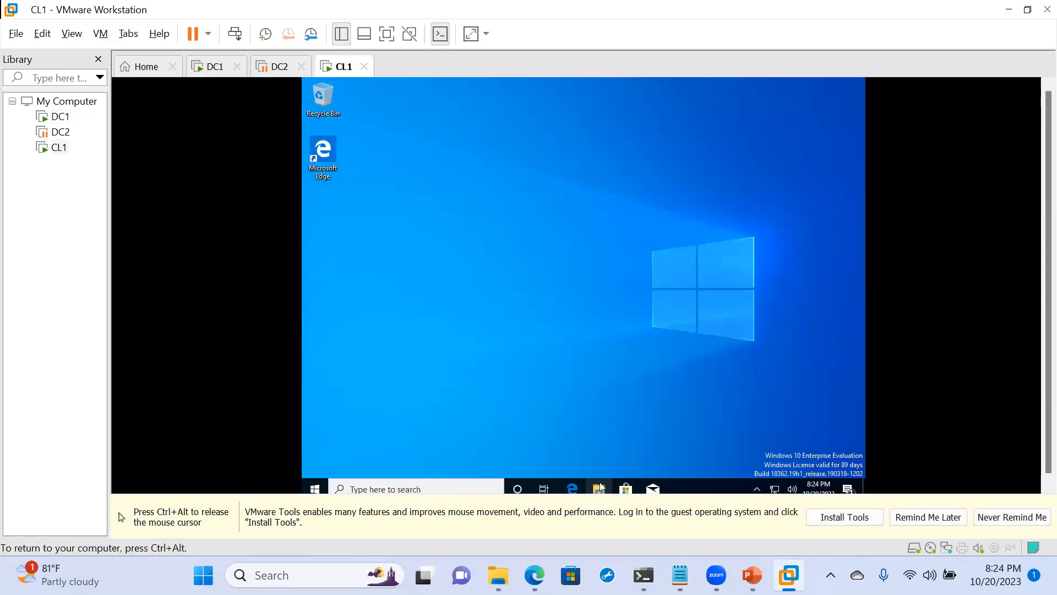
{"action": "mouse_move", "coordinate": [598, 488]}
{"action": "left_click", "coordinate": [546, 423]}
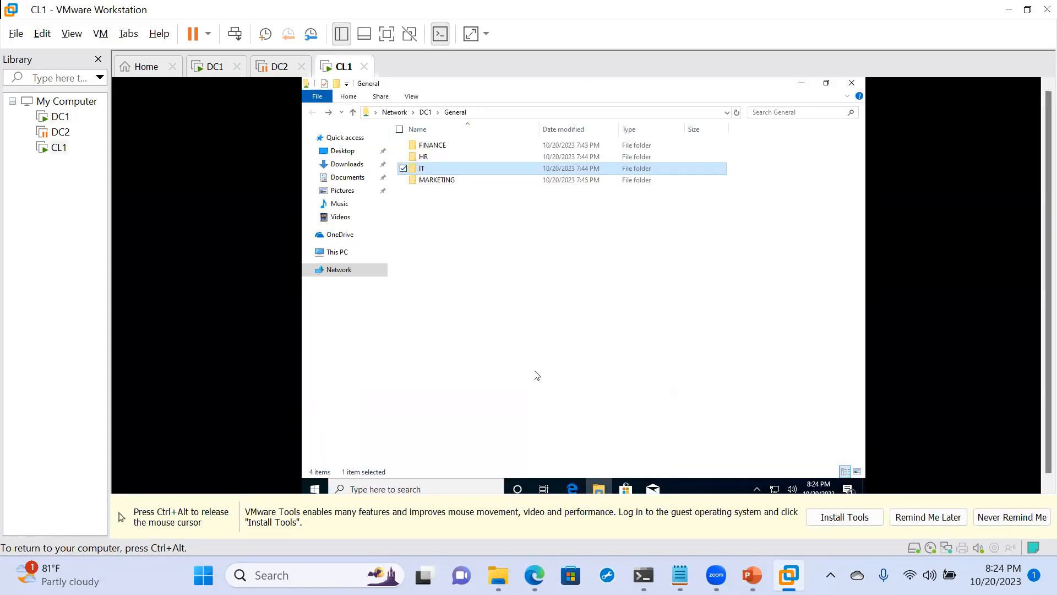
{"action": "right_click", "coordinate": [517, 354]}
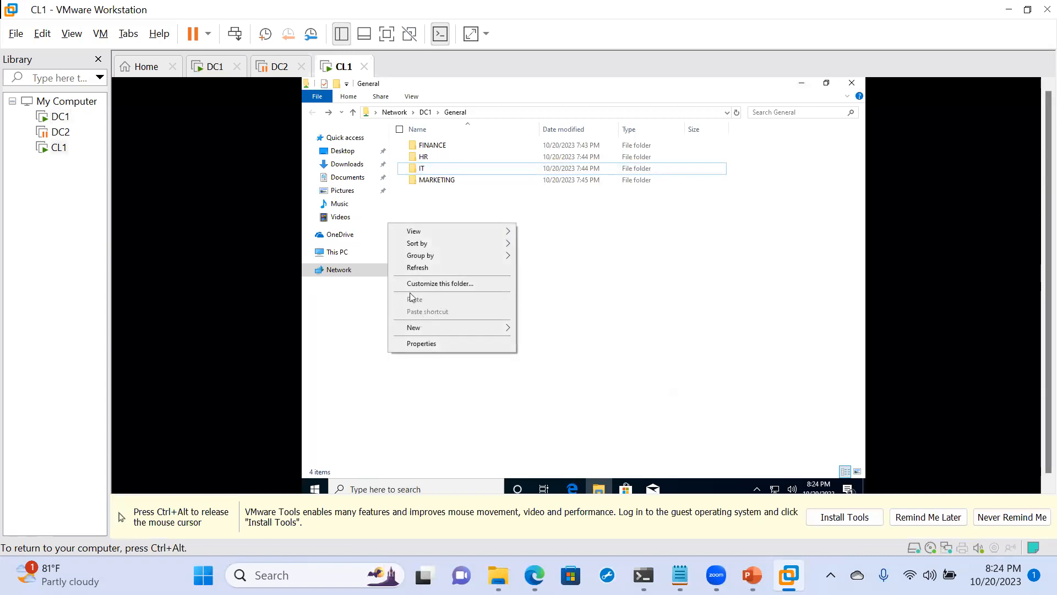
{"action": "left_click", "coordinate": [417, 267]}
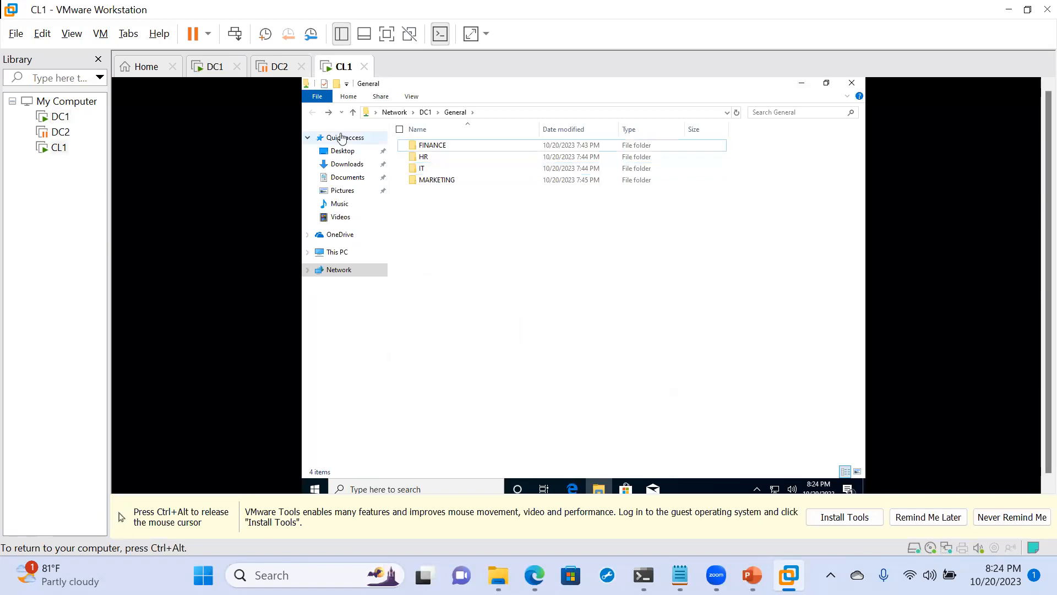
- Close the General share window and reopen the share at \\DC1\General
{"action": "left_click", "coordinate": [852, 83]}
{"action": "key", "text": "super+r"}
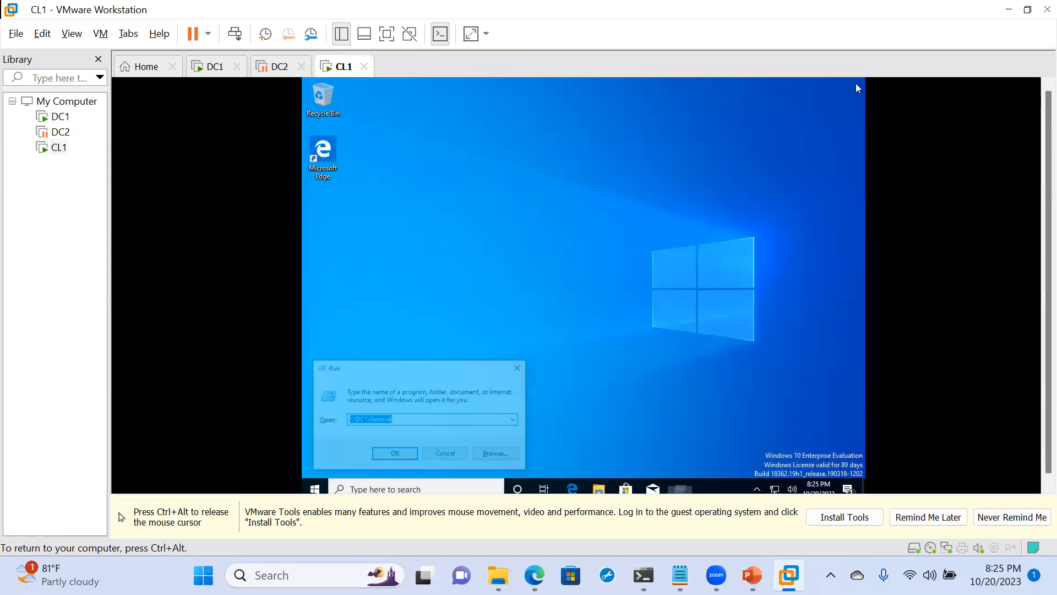
{"action": "key", "text": "Return"}
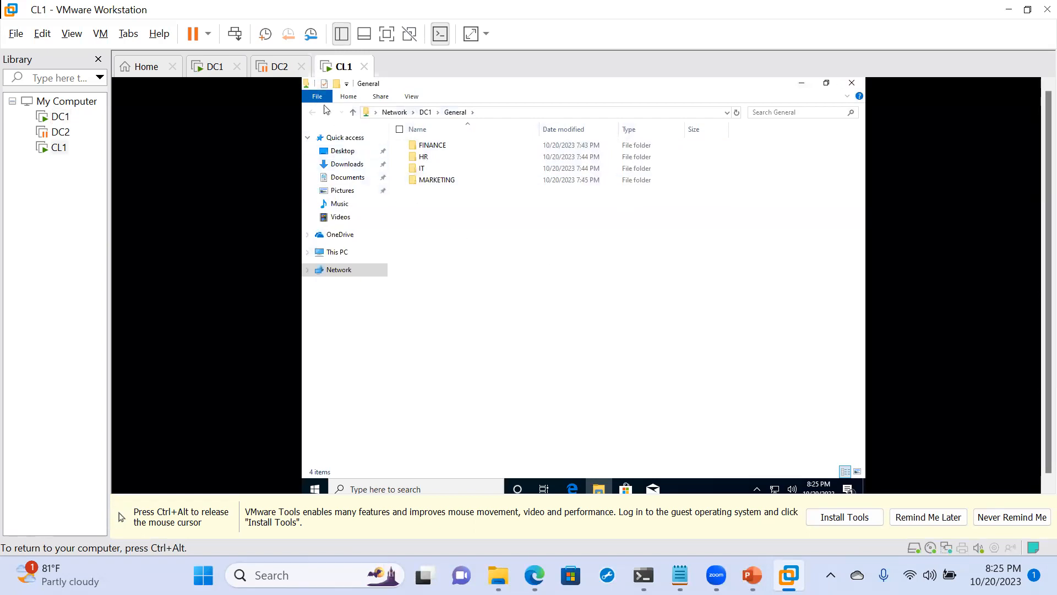
- Reopen General from DC1's list of shares, view its IT folder, and close the window
{"action": "left_click", "coordinate": [353, 112]}
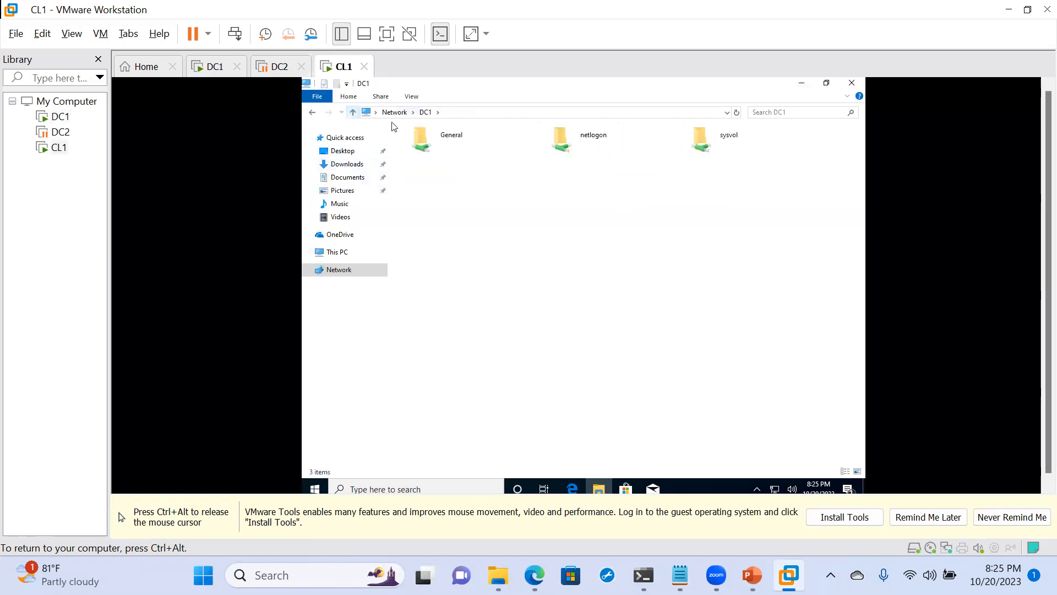
{"action": "double_click", "coordinate": [433, 140]}
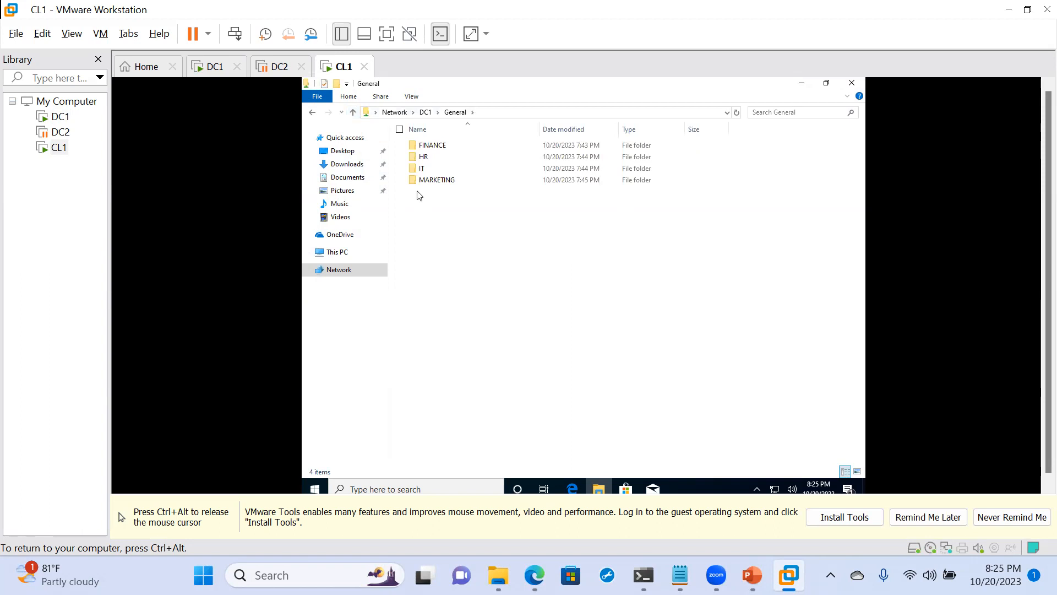
{"action": "double_click", "coordinate": [420, 170]}
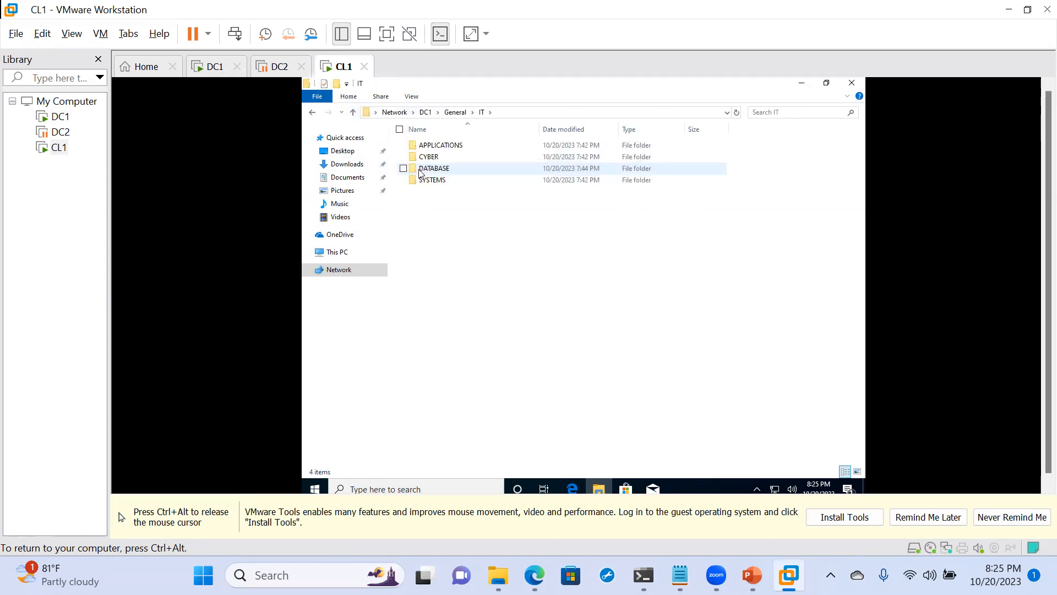
{"action": "left_click", "coordinate": [310, 112]}
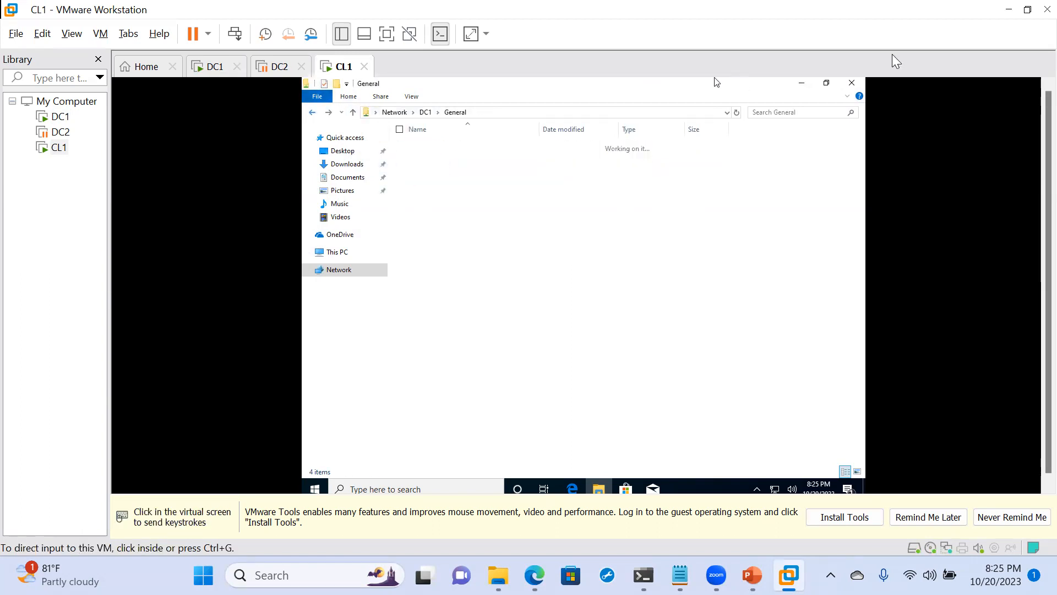
{"action": "left_click", "coordinate": [855, 83]}
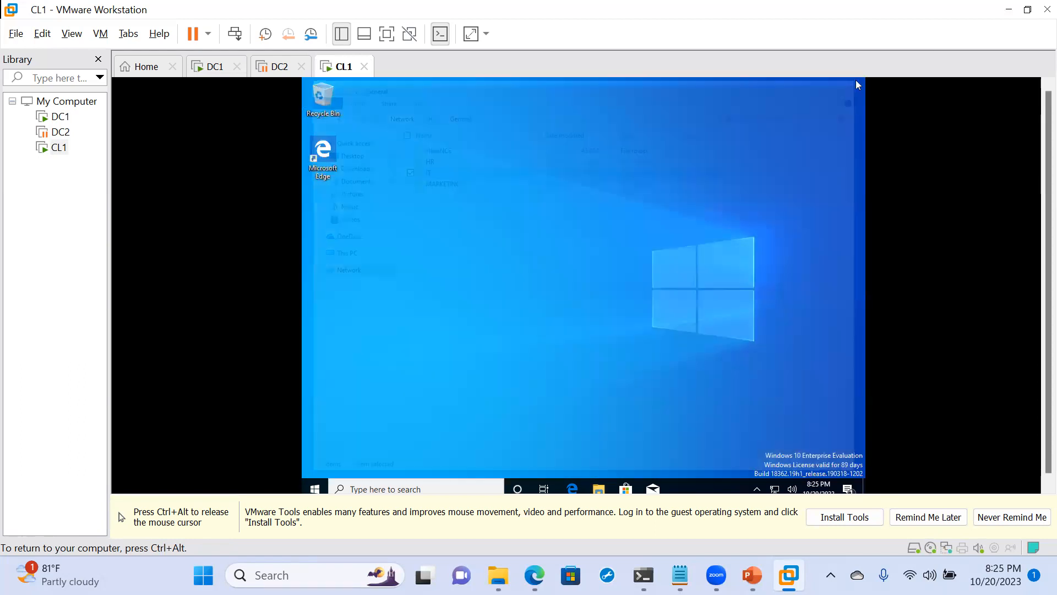
- Sign the domain user out of the CL1 machine
{"action": "left_click", "coordinate": [313, 485]}
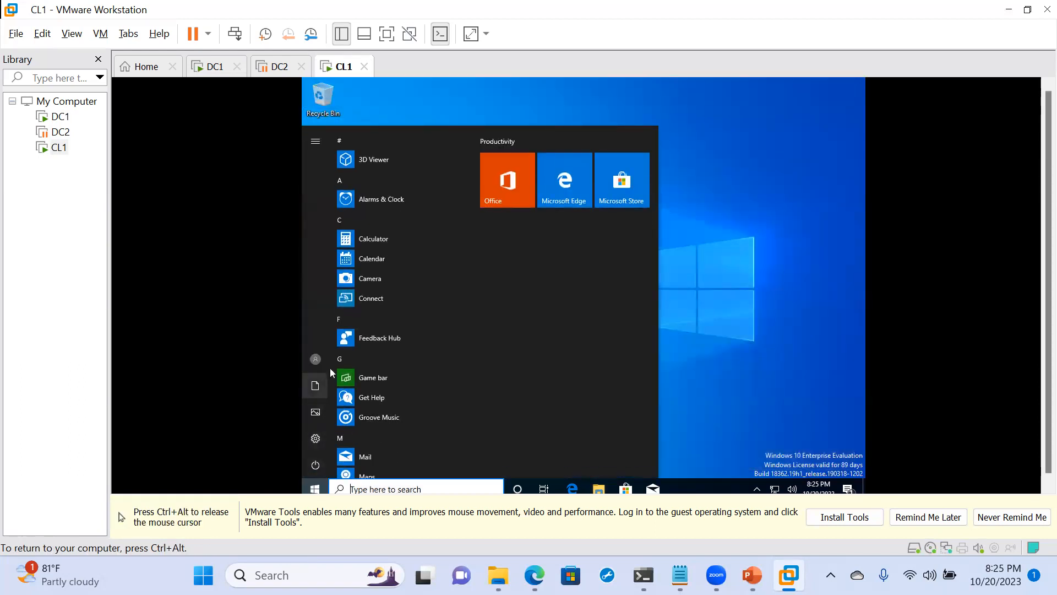
{"action": "left_click", "coordinate": [317, 363]}
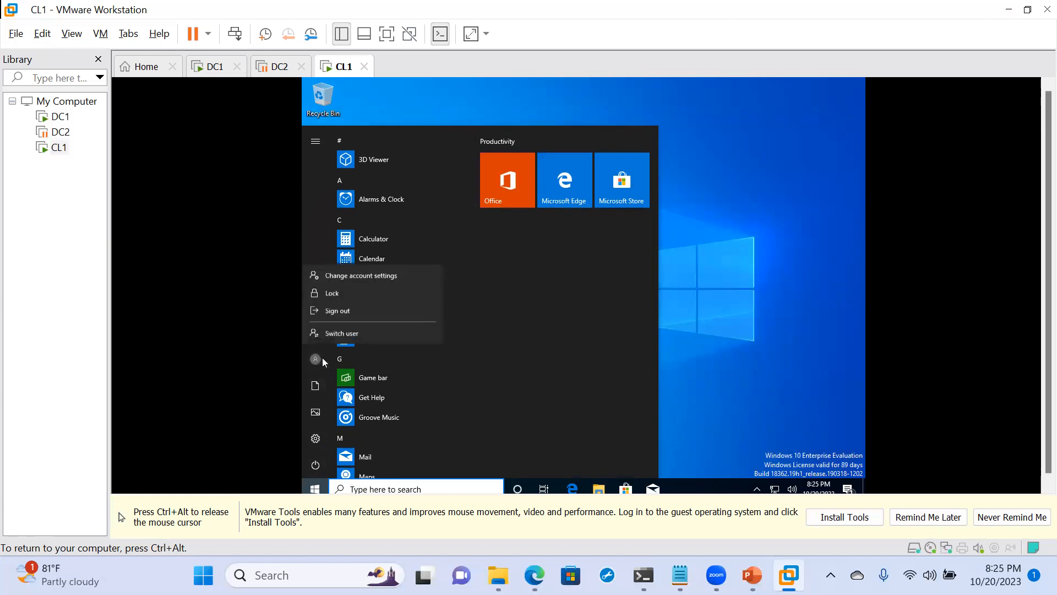
{"action": "left_click", "coordinate": [342, 309]}
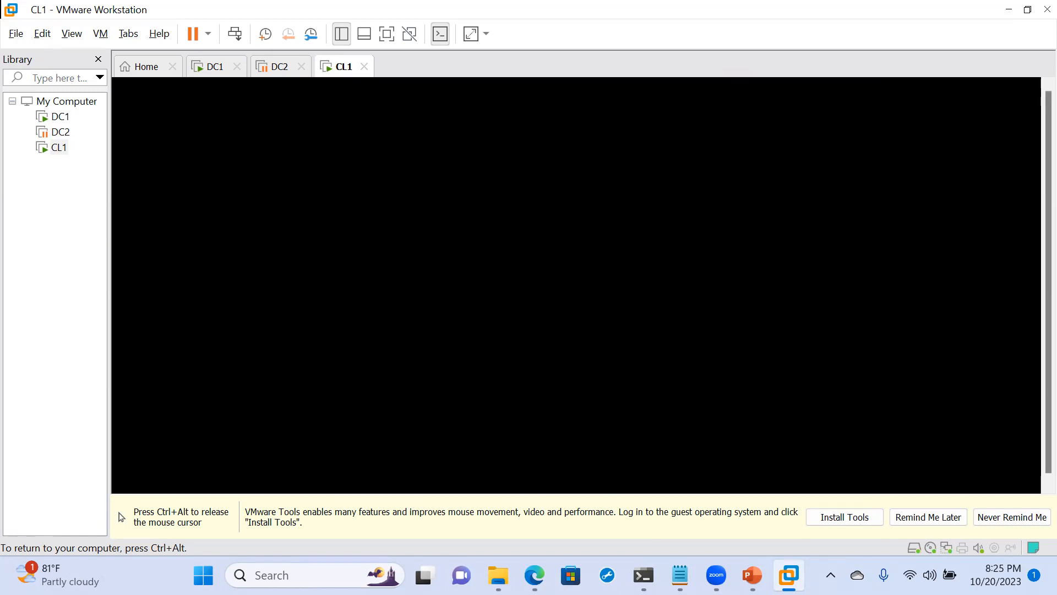
{"action": "key", "text": "ctrl+alt"}
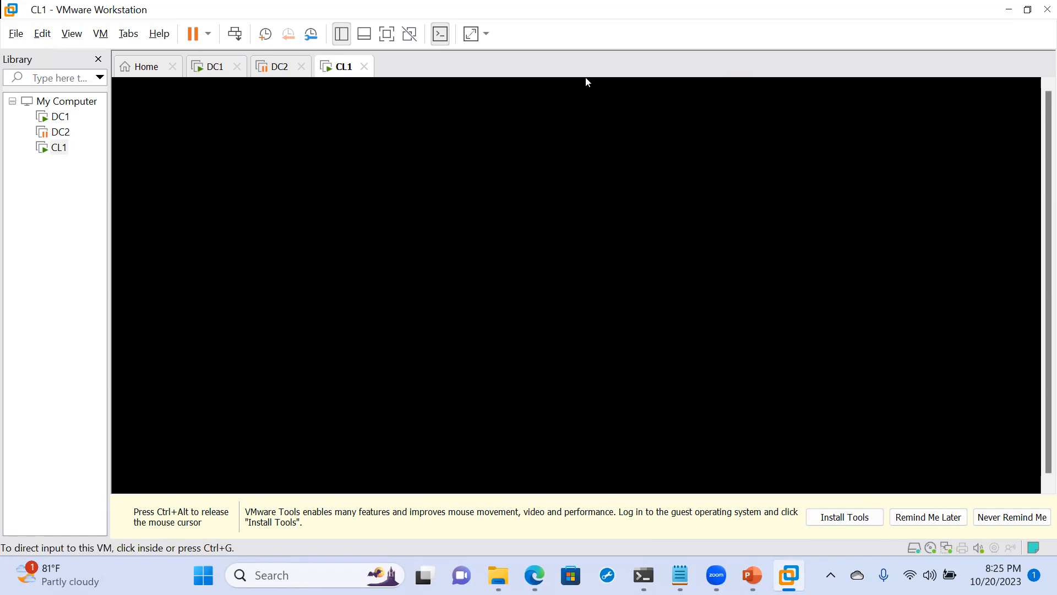
{"action": "left_click", "coordinate": [586, 82]}
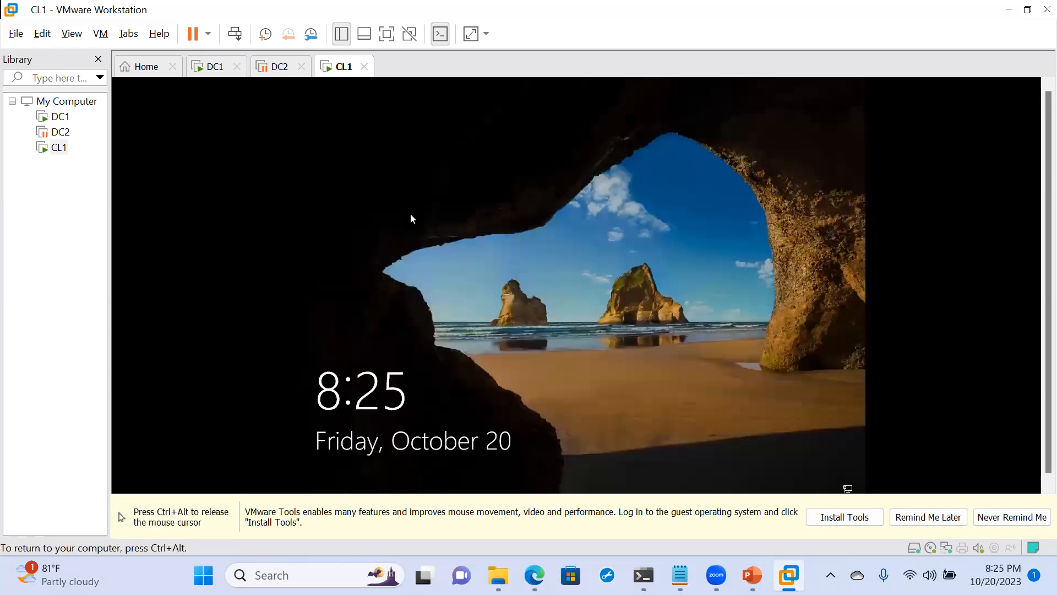
{"action": "key", "text": "ctrl+alt"}
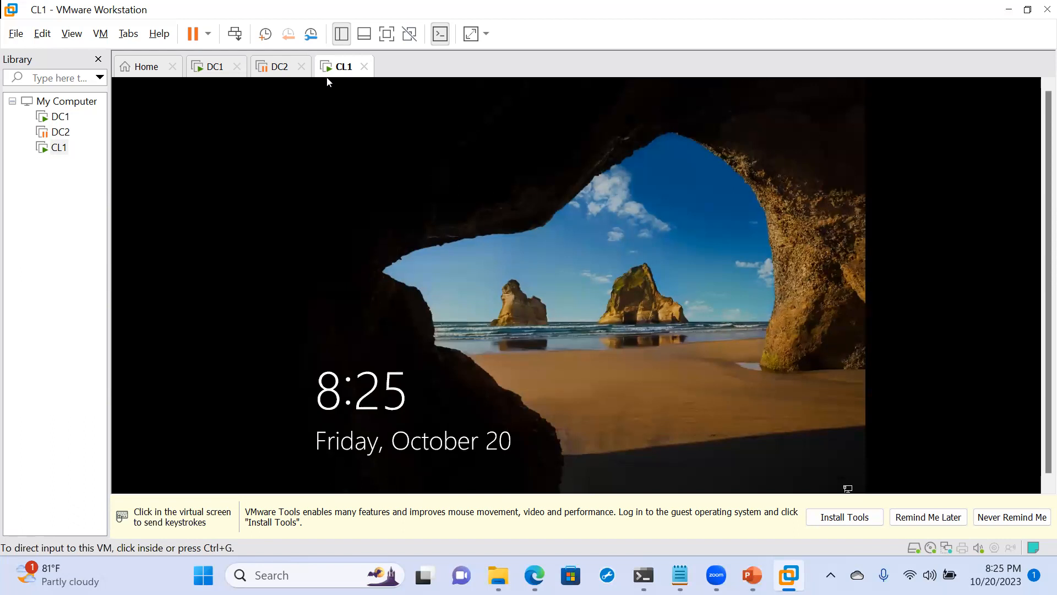
- Sign back in to CL1 as the same domain user by entering the account password
{"action": "left_click", "coordinate": [553, 332]}
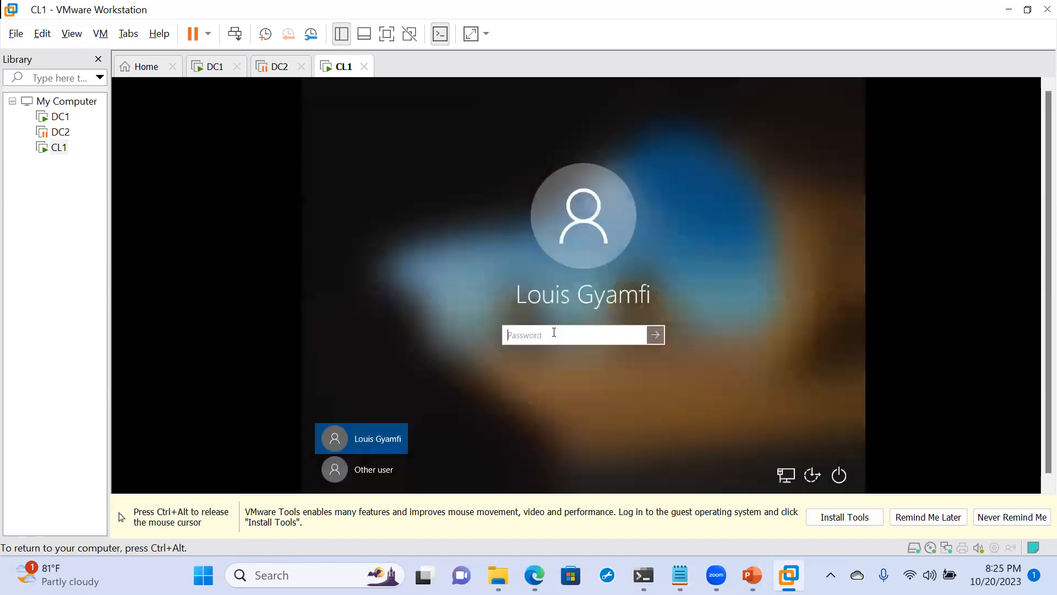
{"action": "type", "text": "••••"}
{"action": "key", "text": "BackSpace"}
{"action": "key", "text": "BackSpace"}
{"action": "key", "text": "BackSpace"}
{"action": "key", "text": "BackSpace"}
{"action": "type", "text": "•••••••••••••"}
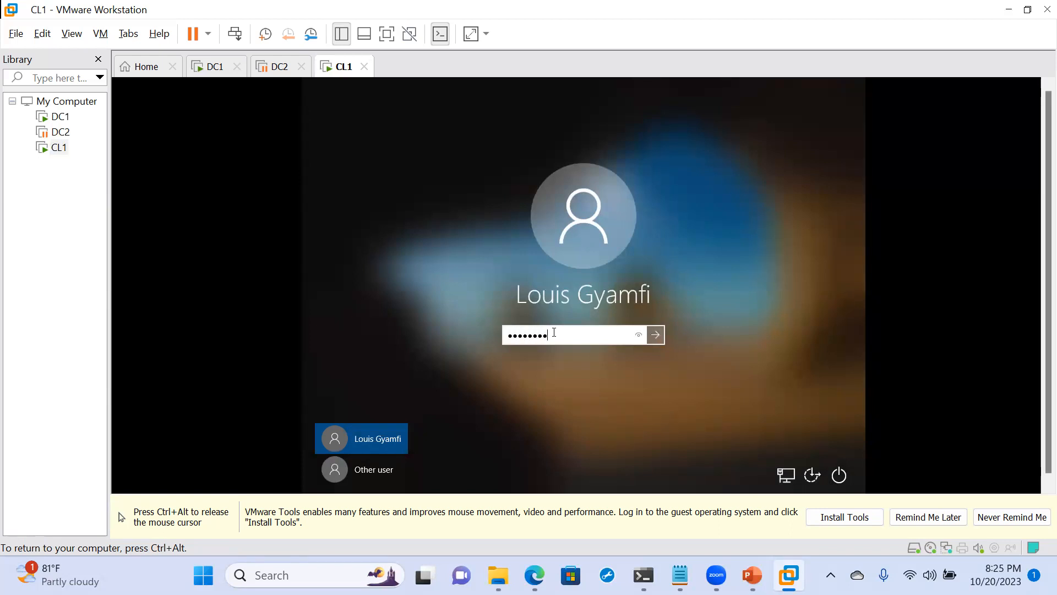
{"action": "key", "text": "Return"}
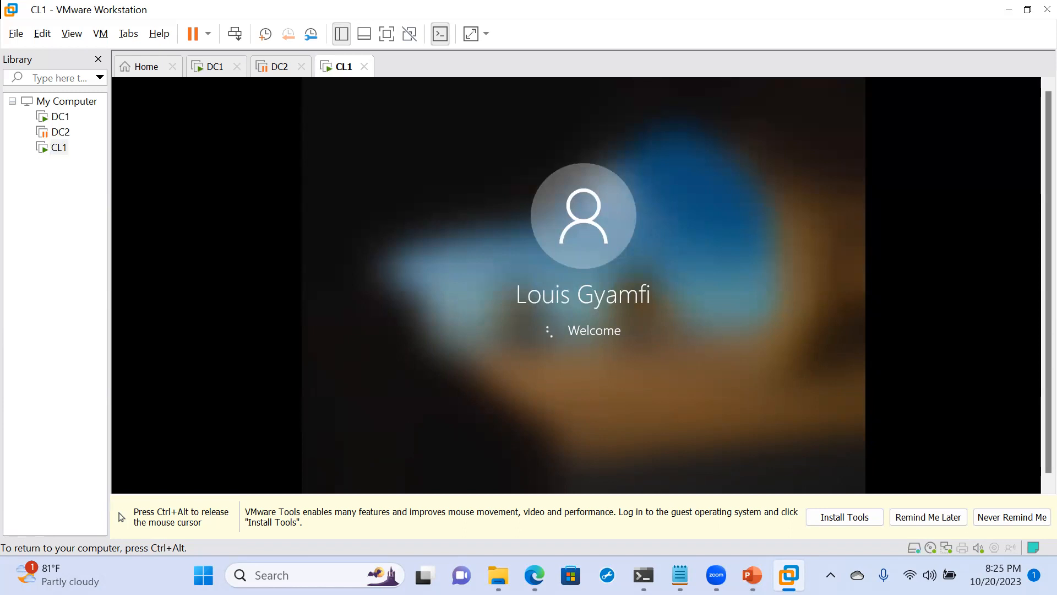
{"action": "key", "text": "ctrl+alt"}
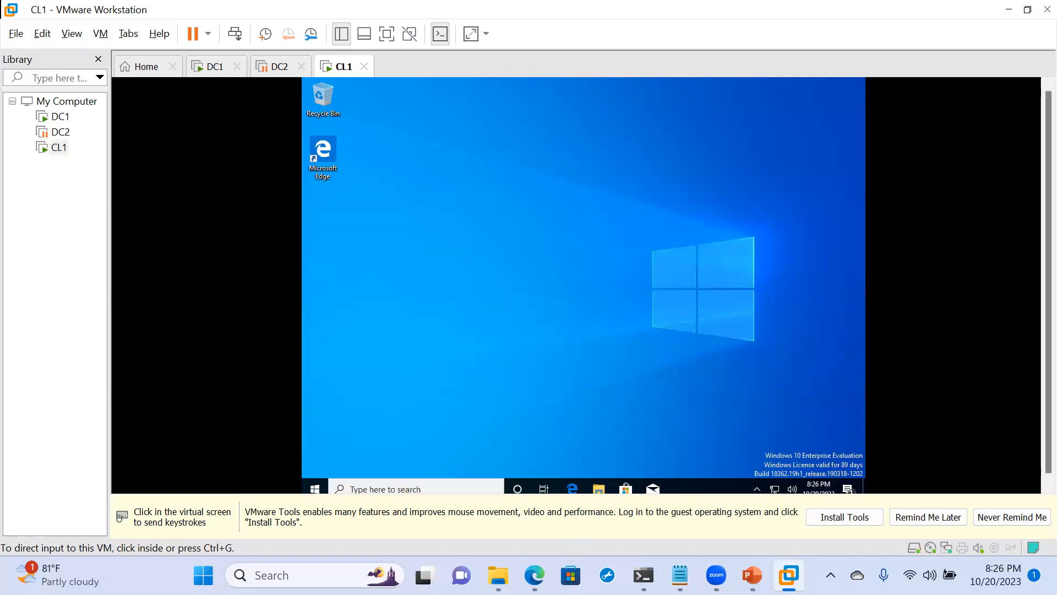
- Minimize the opened File Explorer window and open the \\DC1\General share to recheck its visible folders
{"action": "left_click", "coordinate": [600, 489]}
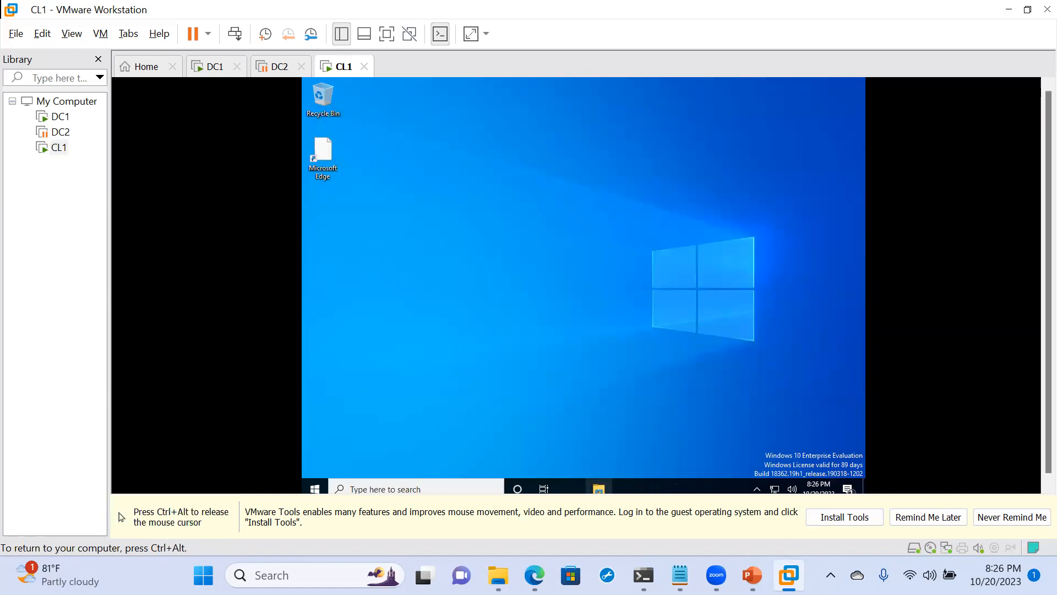
{"action": "left_click", "coordinate": [594, 489]}
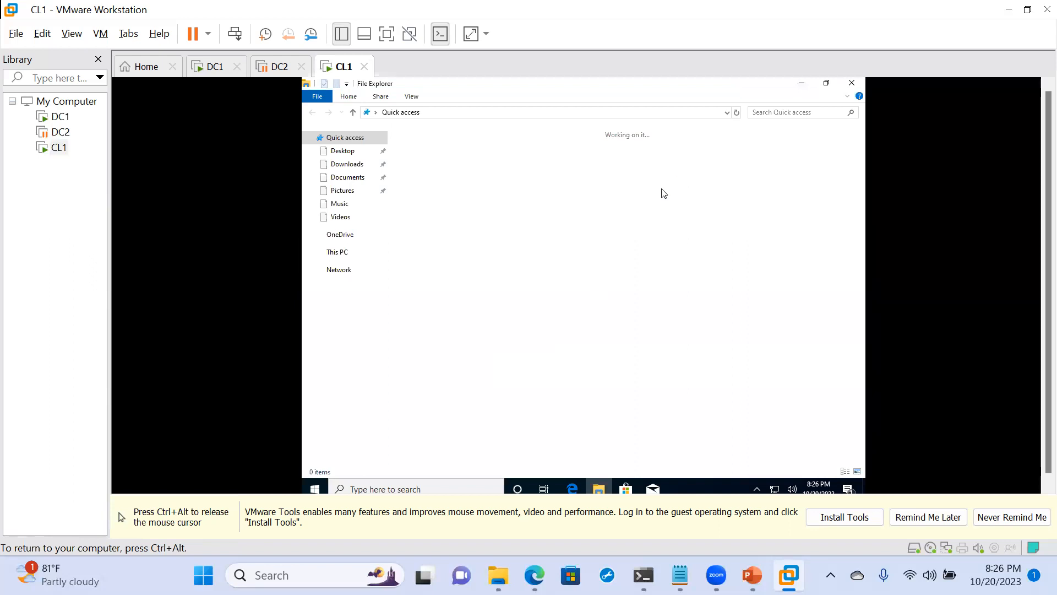
{"action": "left_click", "coordinate": [800, 84]}
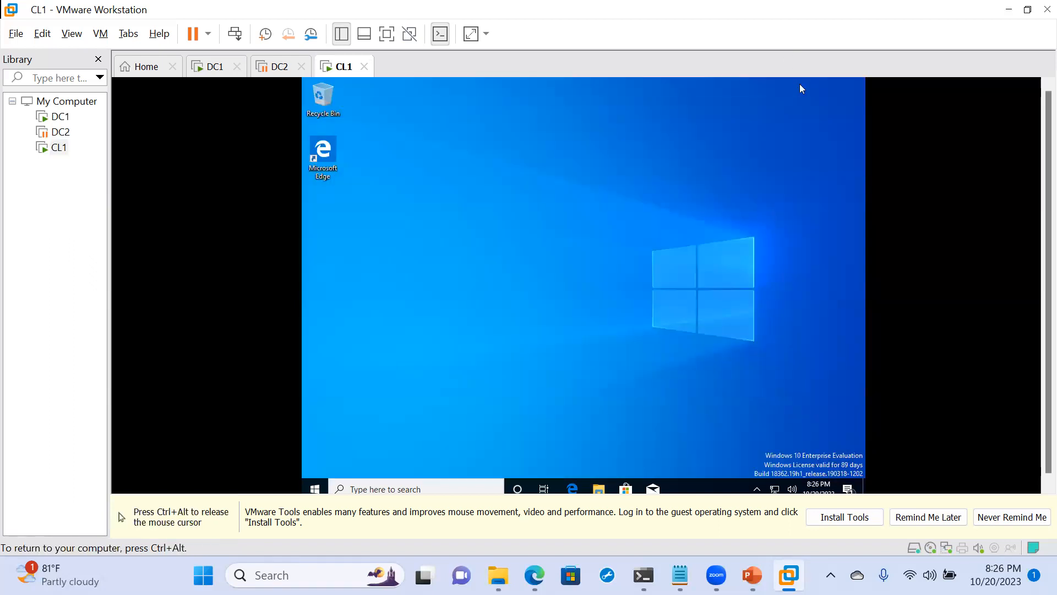
{"action": "key", "text": "super+r"}
{"action": "key", "text": "Return"}
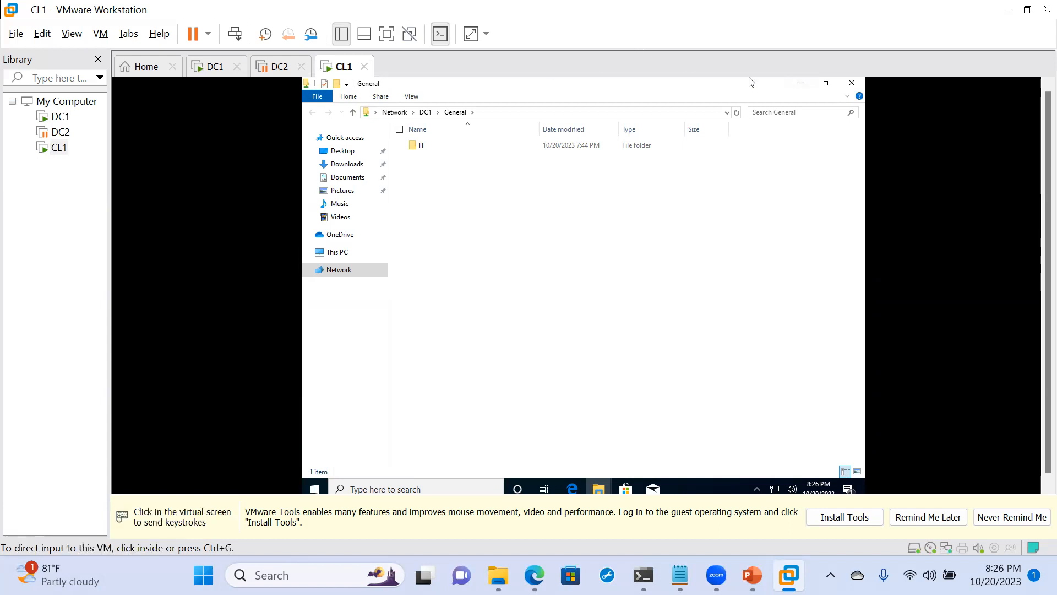
- Browse the shared IT folder and its SYSTEMS subfolder as the domain user on CL1, ending back inside IT
{"action": "left_click", "coordinate": [418, 147]}
{"action": "double_click", "coordinate": [418, 147]}
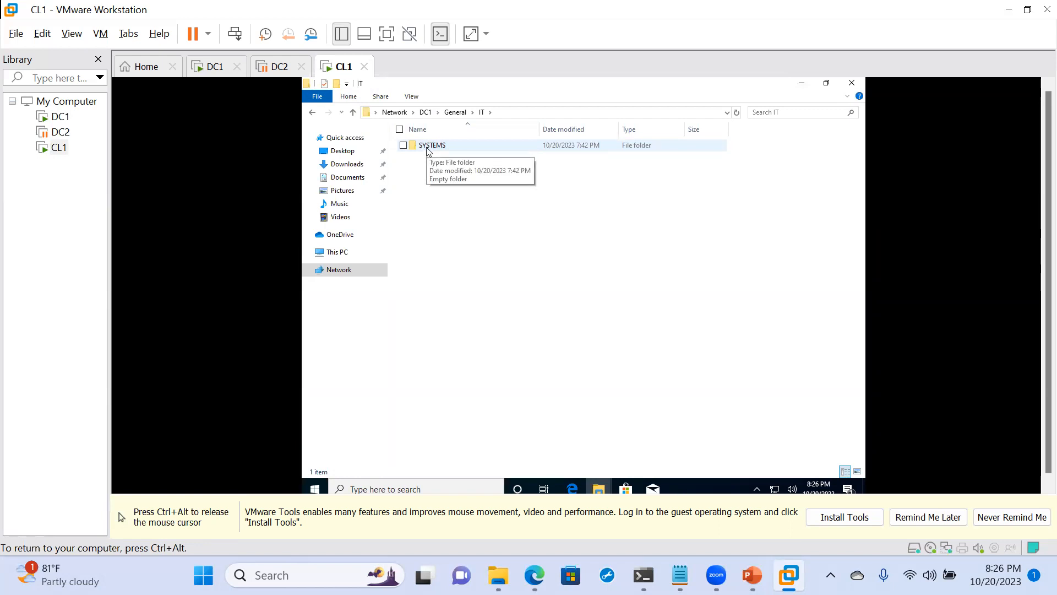
{"action": "double_click", "coordinate": [427, 148]}
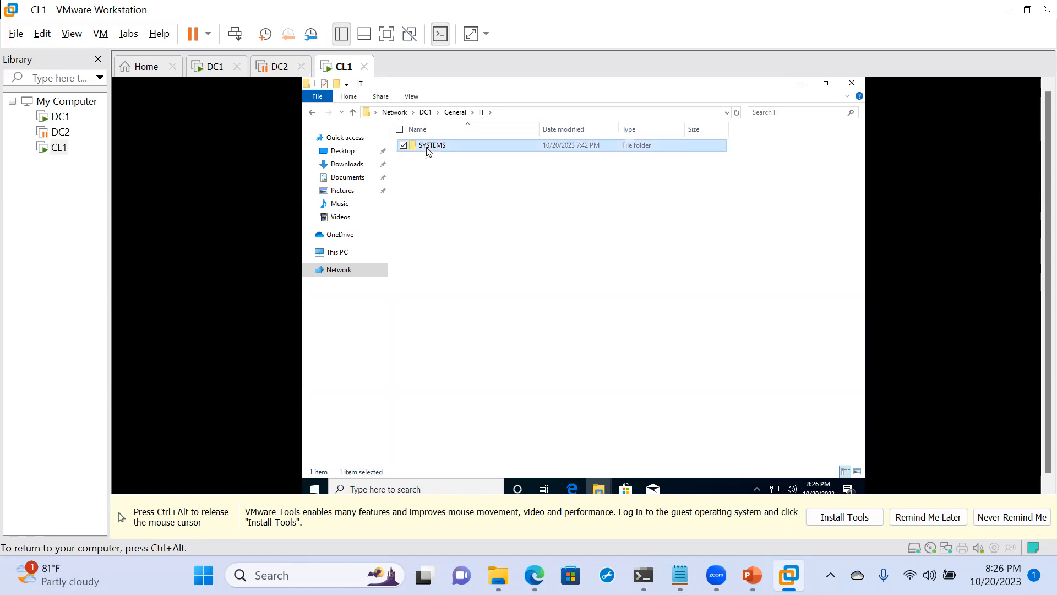
{"action": "left_click", "coordinate": [312, 113]}
{"action": "left_click", "coordinate": [312, 113]}
{"action": "left_click", "coordinate": [451, 243]}
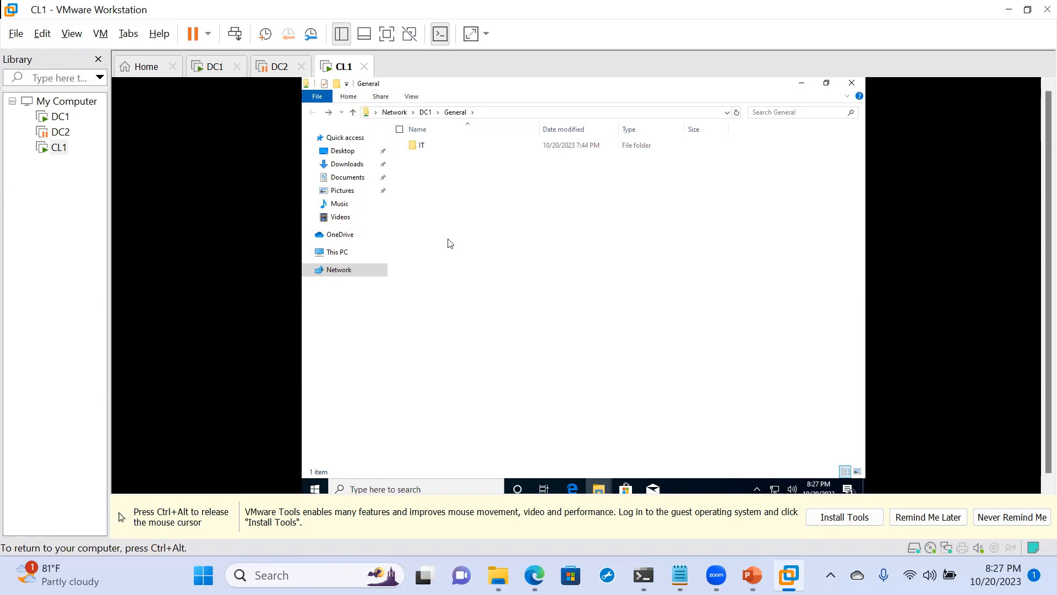
{"action": "double_click", "coordinate": [414, 149]}
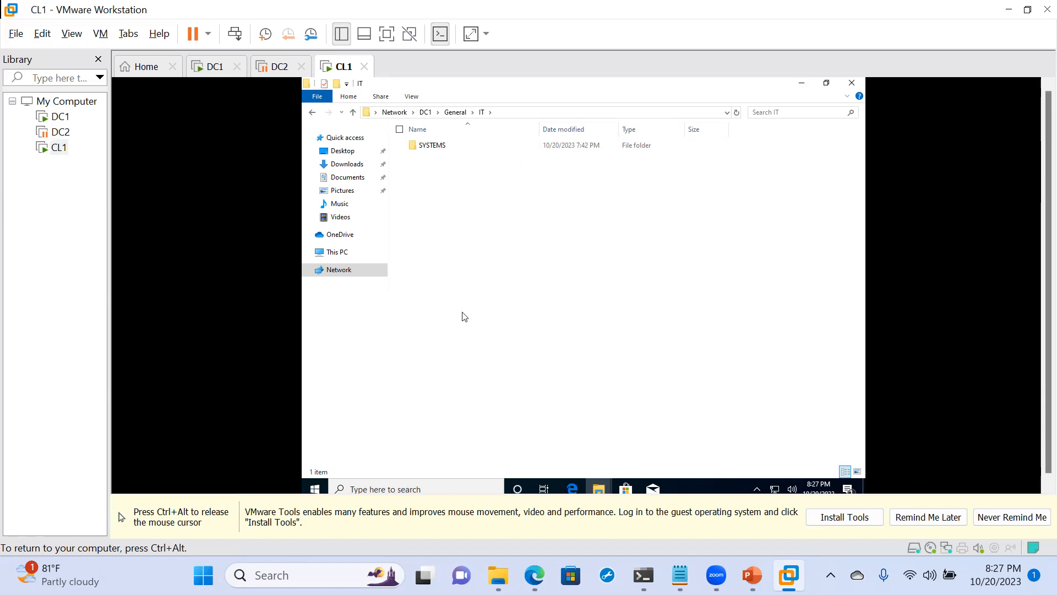
- Switch to DC1 and review the members of the CYBER group in the IT department's ROLES unit in Active Directory Users and Computers
{"action": "key", "text": "ctrl+alt"}
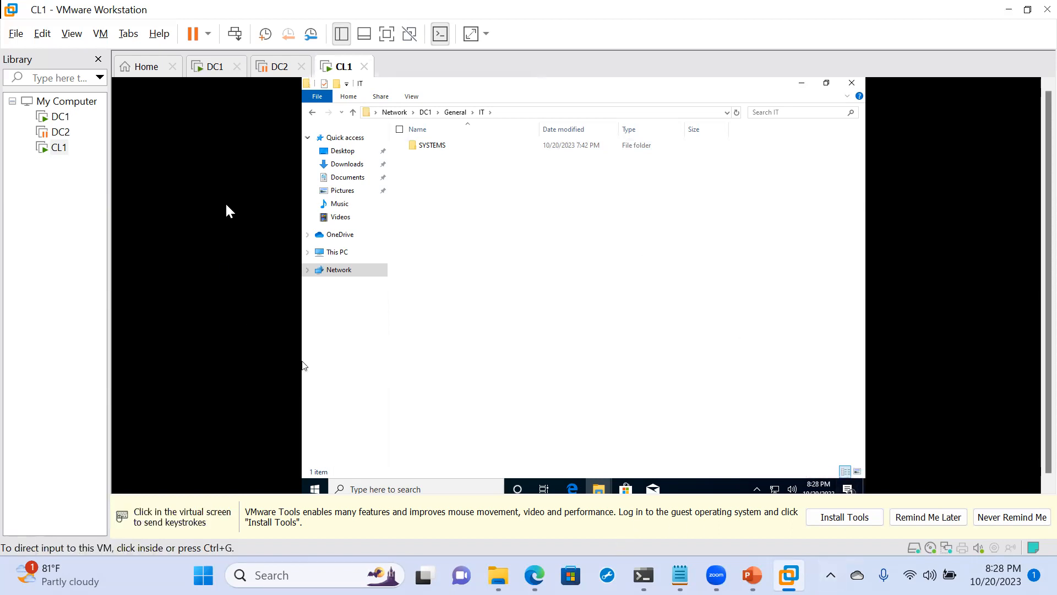
{"action": "left_click", "coordinate": [217, 67]}
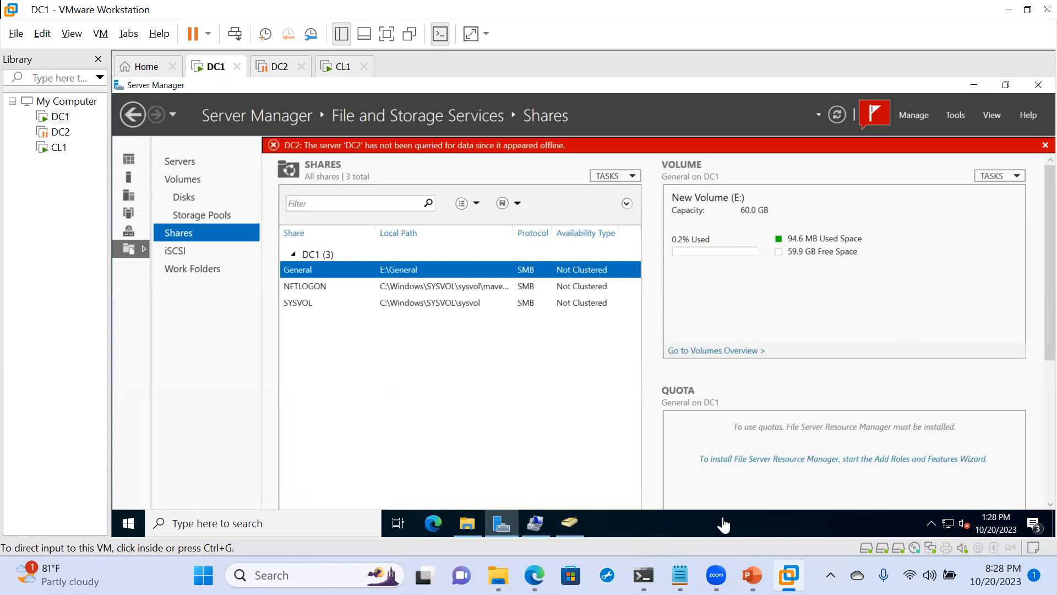
{"action": "mouse_move", "coordinate": [570, 536]}
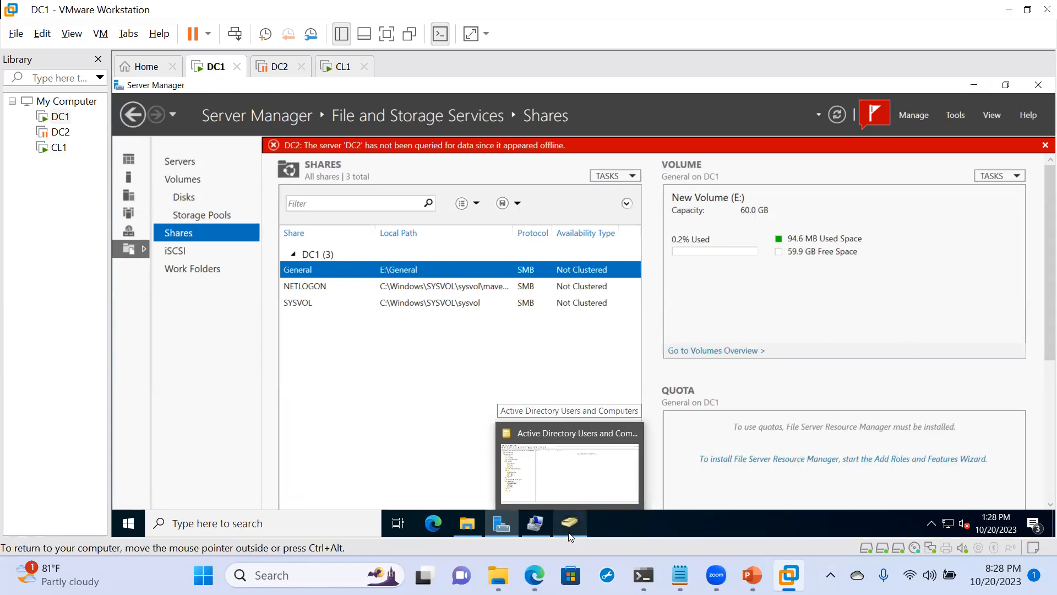
{"action": "left_click", "coordinate": [557, 492]}
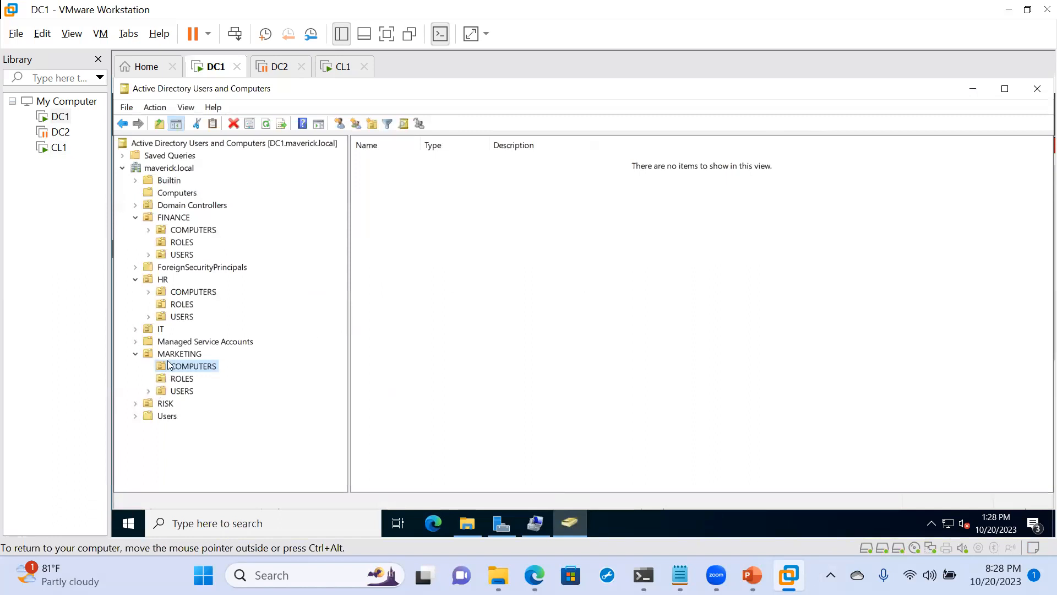
{"action": "double_click", "coordinate": [156, 332]}
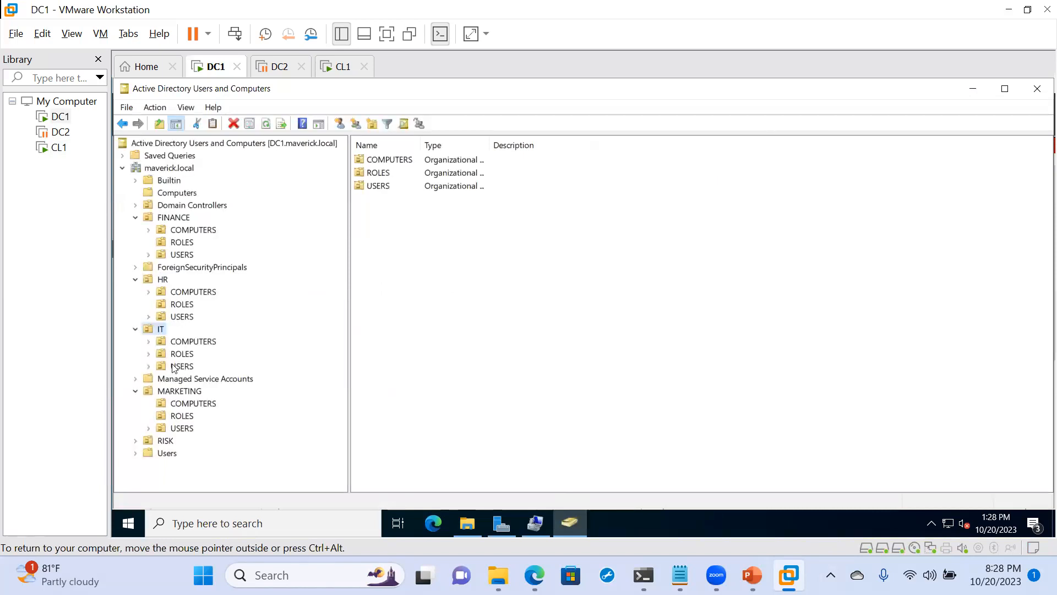
{"action": "left_click", "coordinate": [184, 354]}
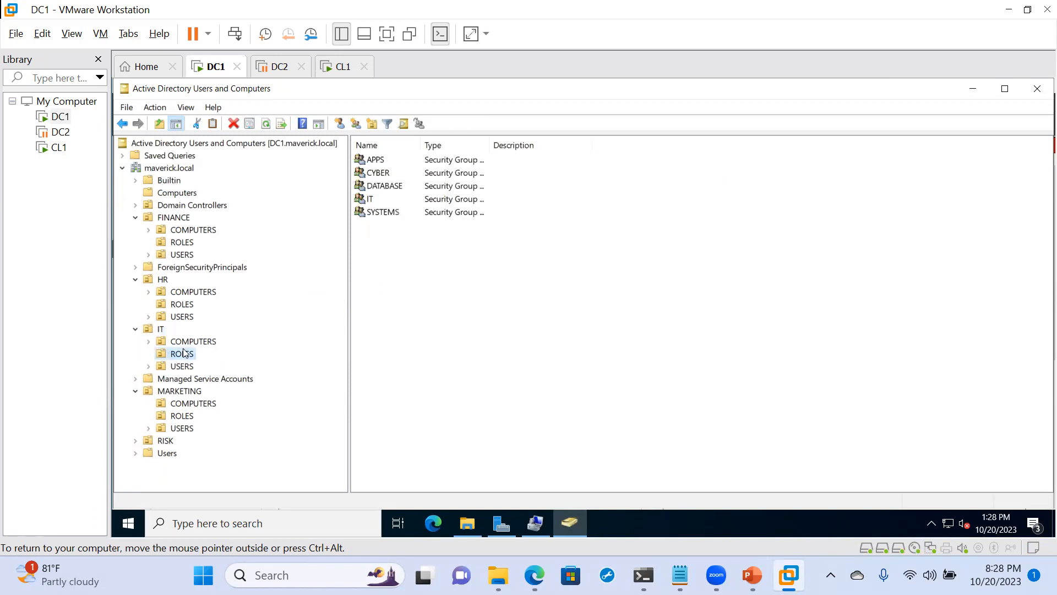
{"action": "double_click", "coordinate": [367, 172]}
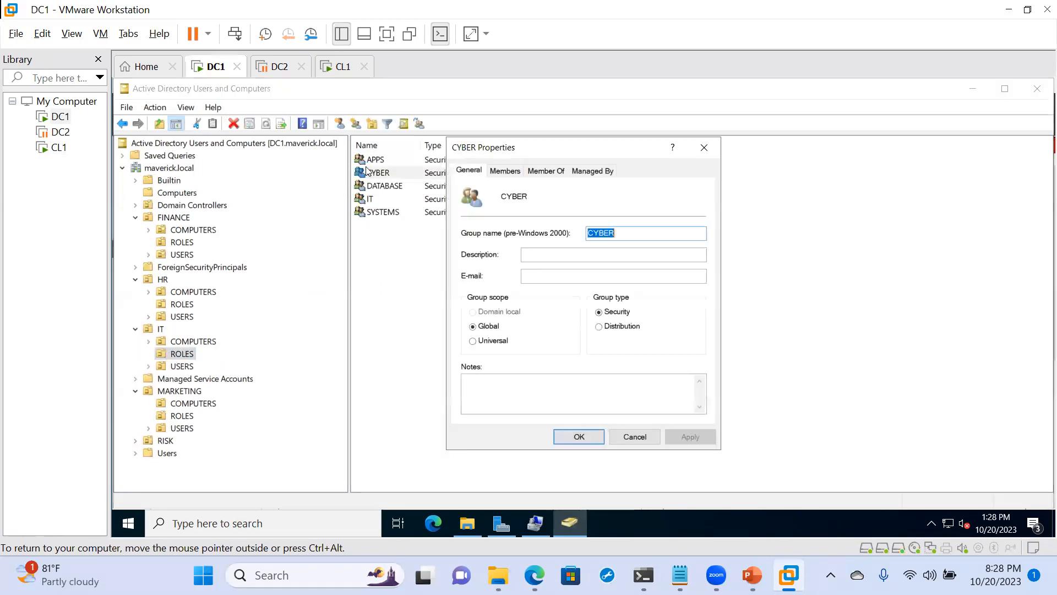
{"action": "left_click", "coordinate": [505, 171]}
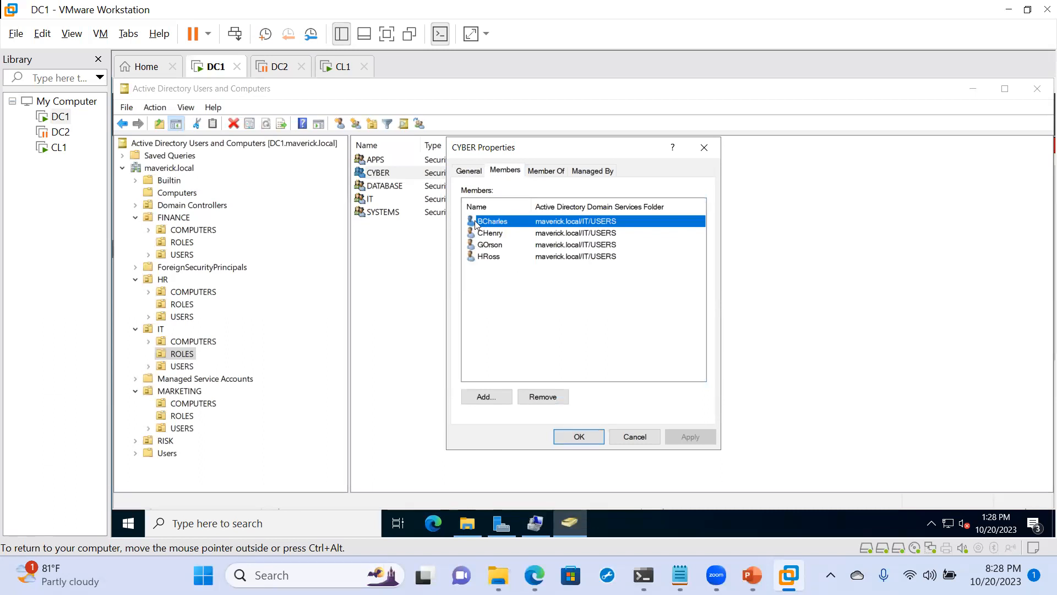
{"action": "left_click", "coordinate": [705, 147]}
- Review the members of the SYSTEMS security group and close its properties
{"action": "double_click", "coordinate": [402, 216]}
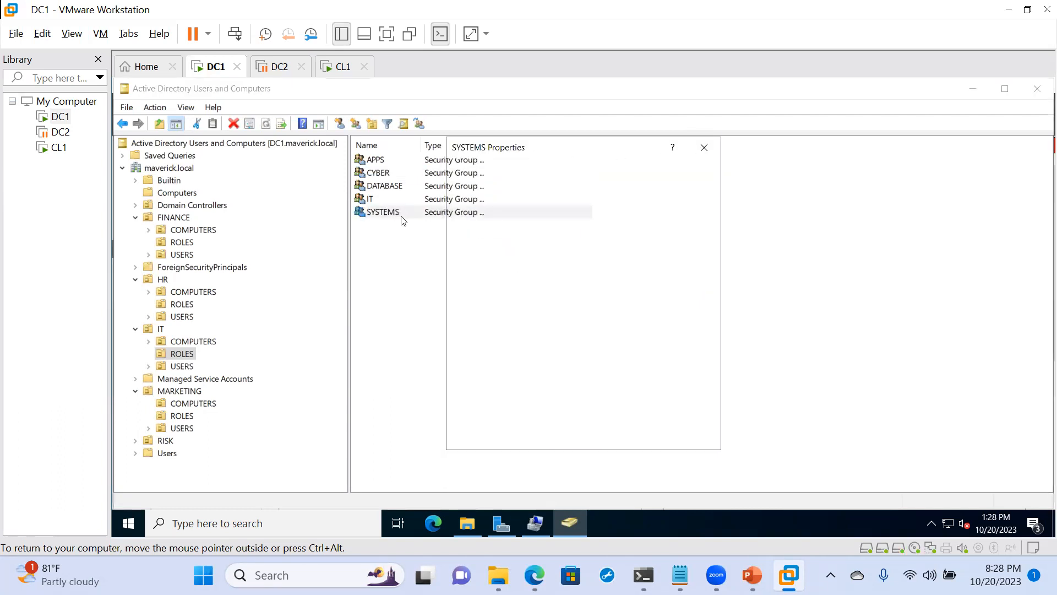
{"action": "left_click", "coordinate": [505, 172]}
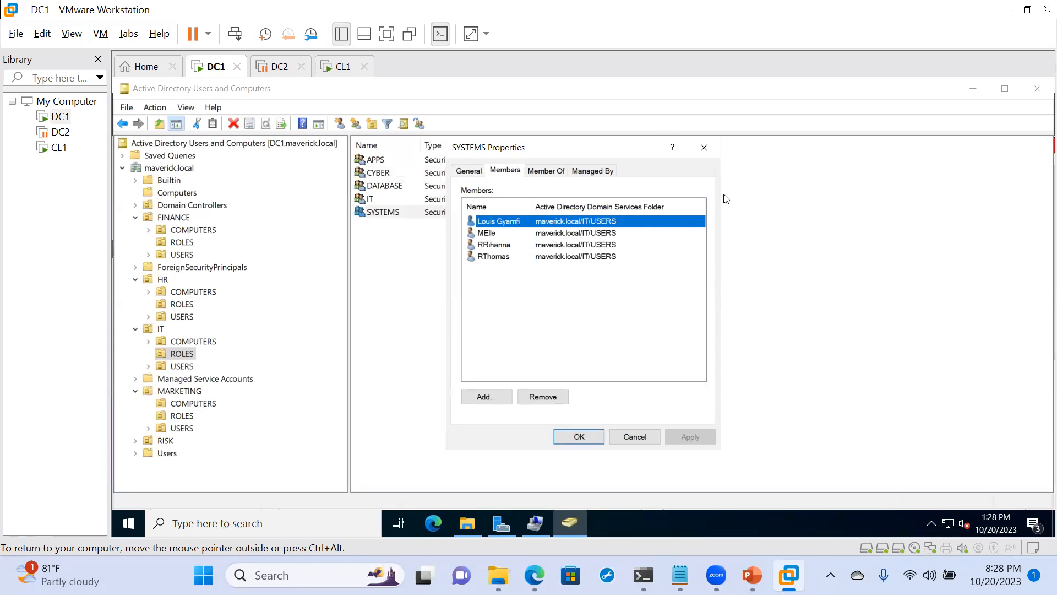
{"action": "left_click", "coordinate": [705, 147]}
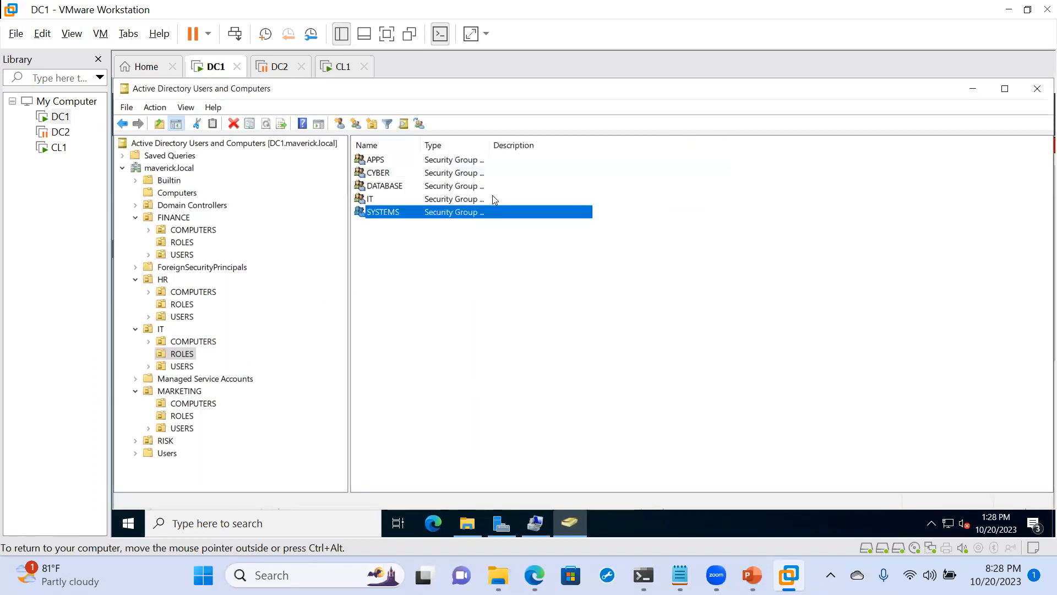
- Select the four SYSTEMS group members together in the IT department's USERS unit
{"action": "left_click", "coordinate": [180, 367]}
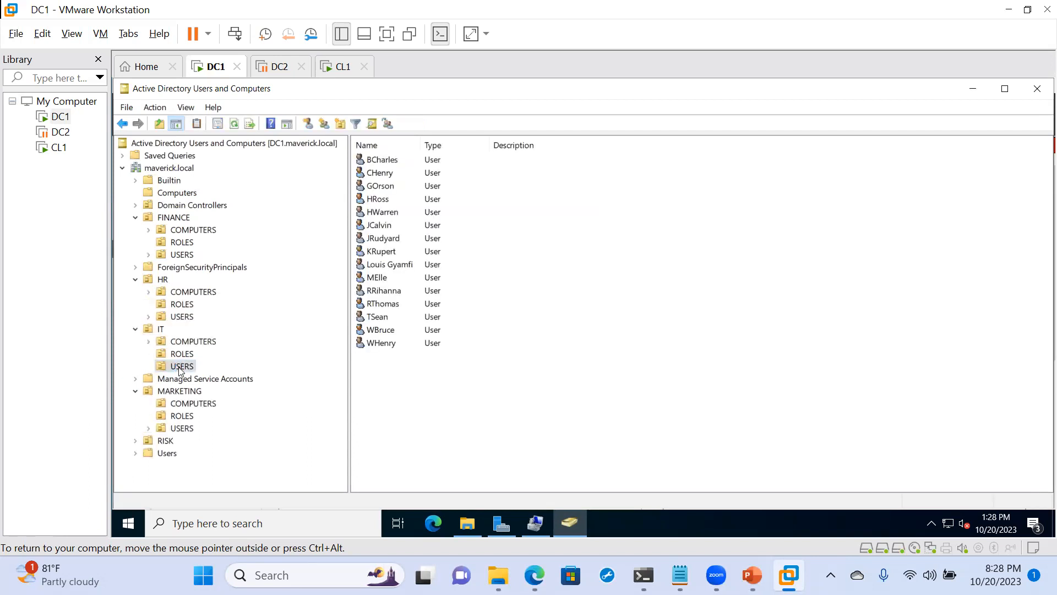
{"action": "left_click", "coordinate": [394, 269]}
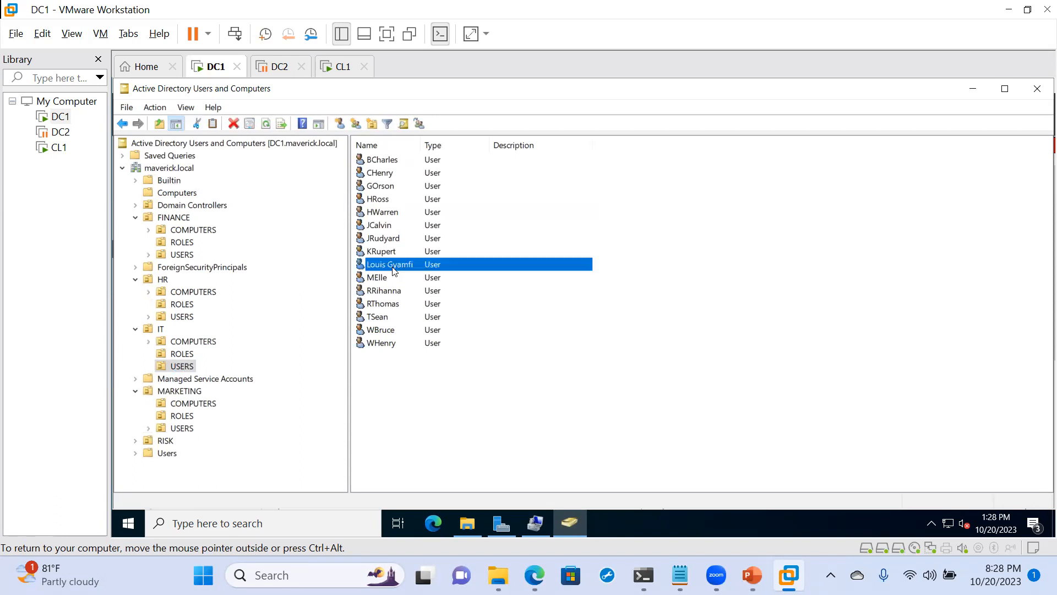
{"action": "left_click", "coordinate": [387, 306], "text": "shift"}
- Open the selected users' shared profile properties and enable a home folder with a network connection on drive Z:
{"action": "right_click", "coordinate": [388, 307]}
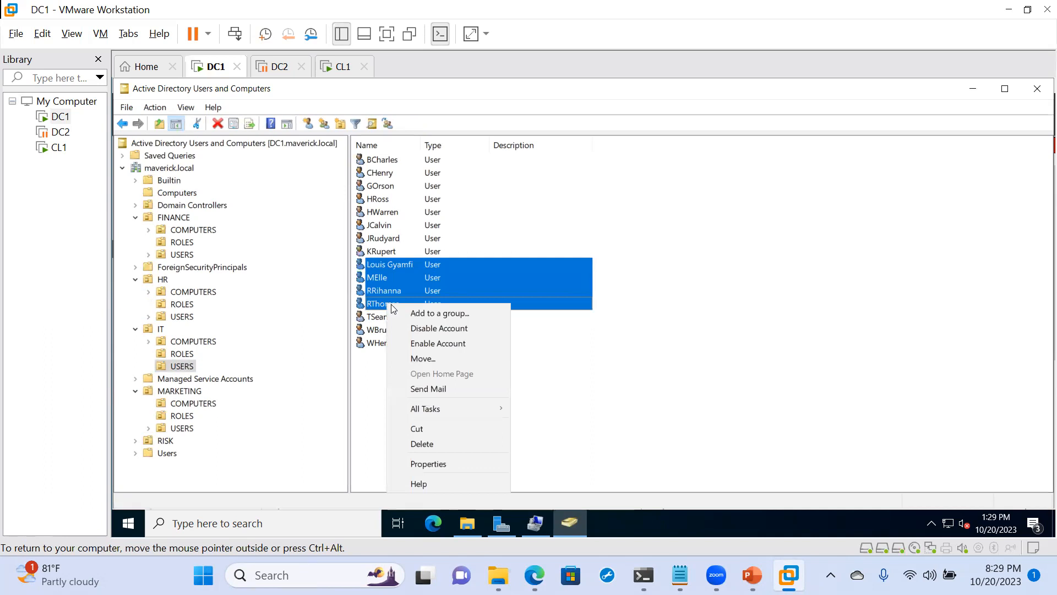
{"action": "left_click", "coordinate": [462, 466]}
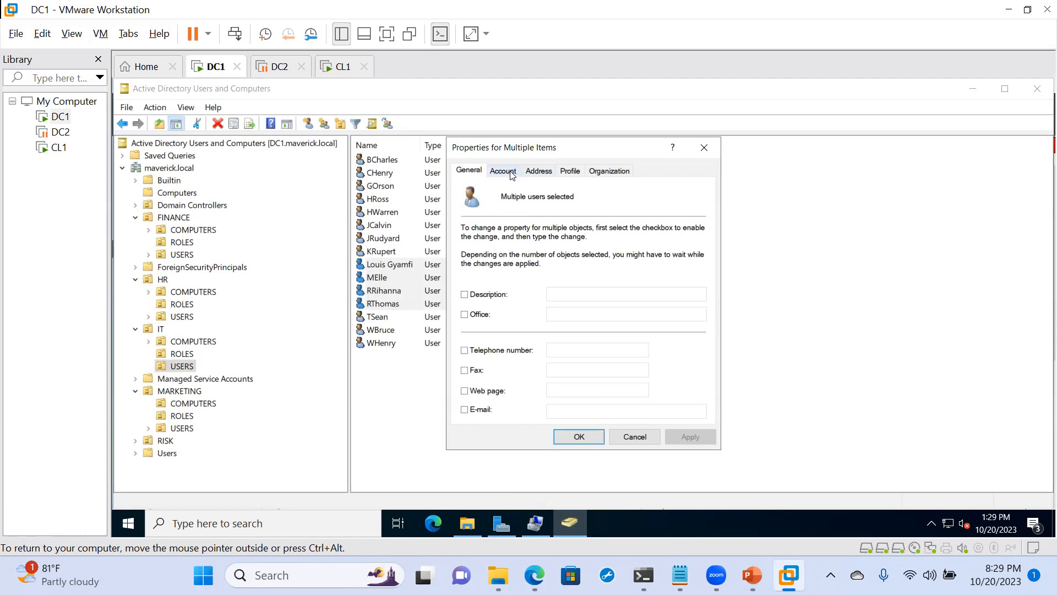
{"action": "left_click", "coordinate": [566, 172]}
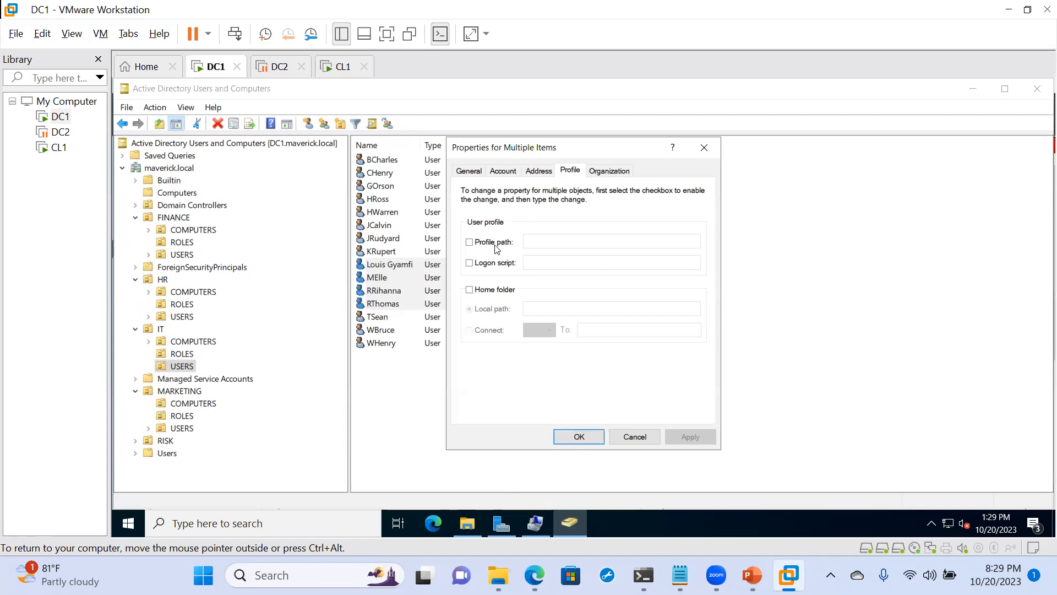
{"action": "left_click", "coordinate": [470, 290]}
{"action": "left_click", "coordinate": [469, 331]}
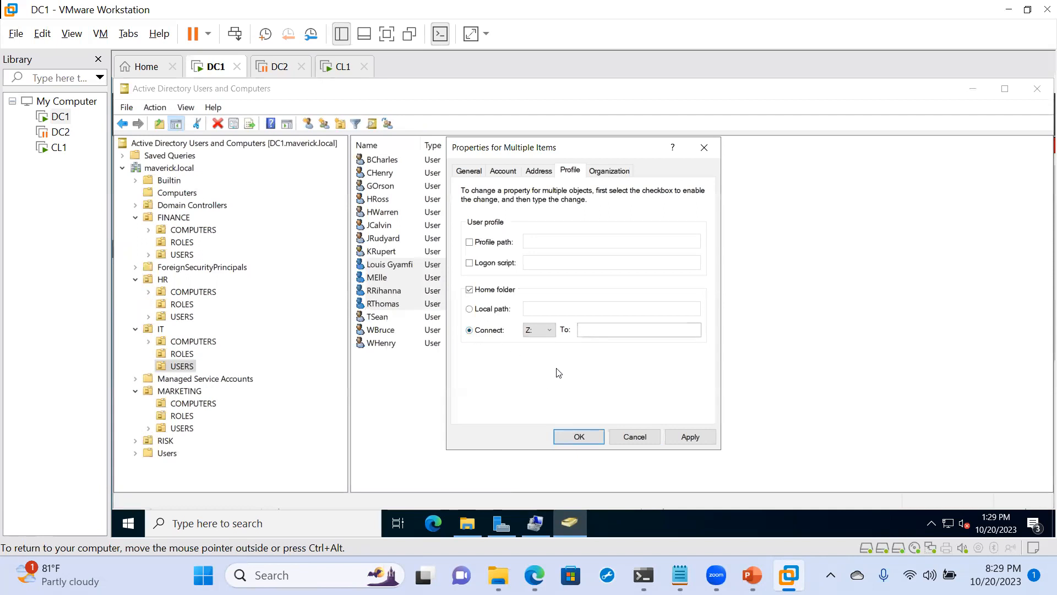
- Open the SYSTEMS folder under General\IT on the E: volume in File Explorer and select its full path
{"action": "left_click", "coordinate": [472, 527]}
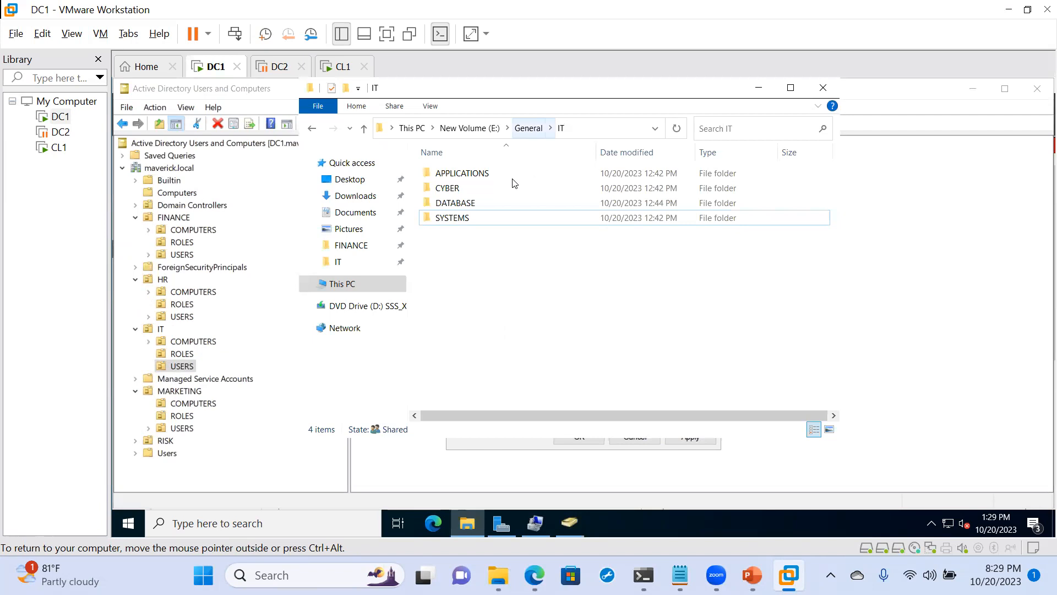
{"action": "double_click", "coordinate": [473, 217]}
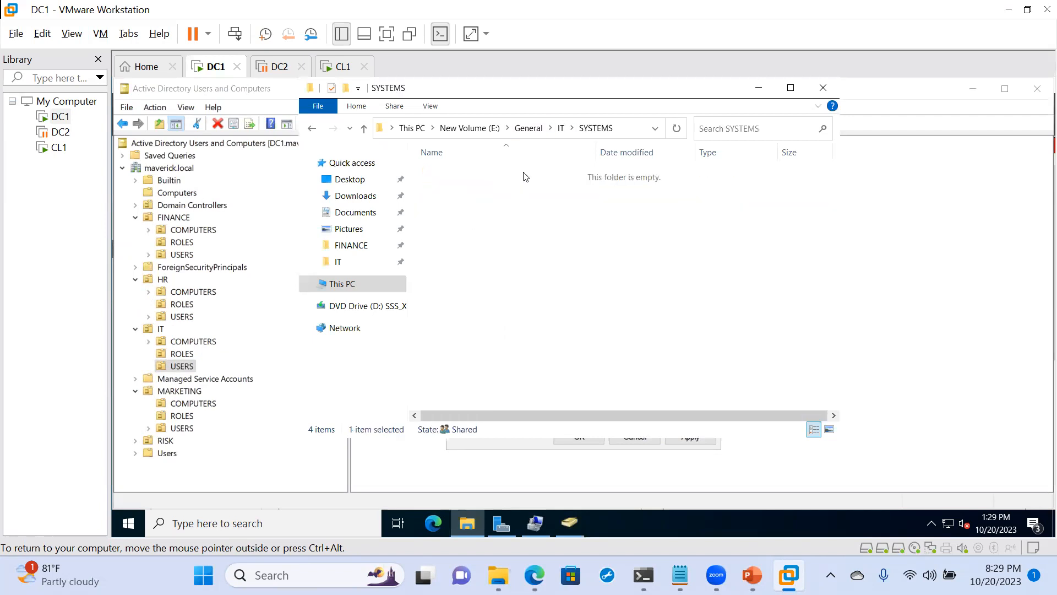
{"action": "left_click", "coordinate": [629, 126]}
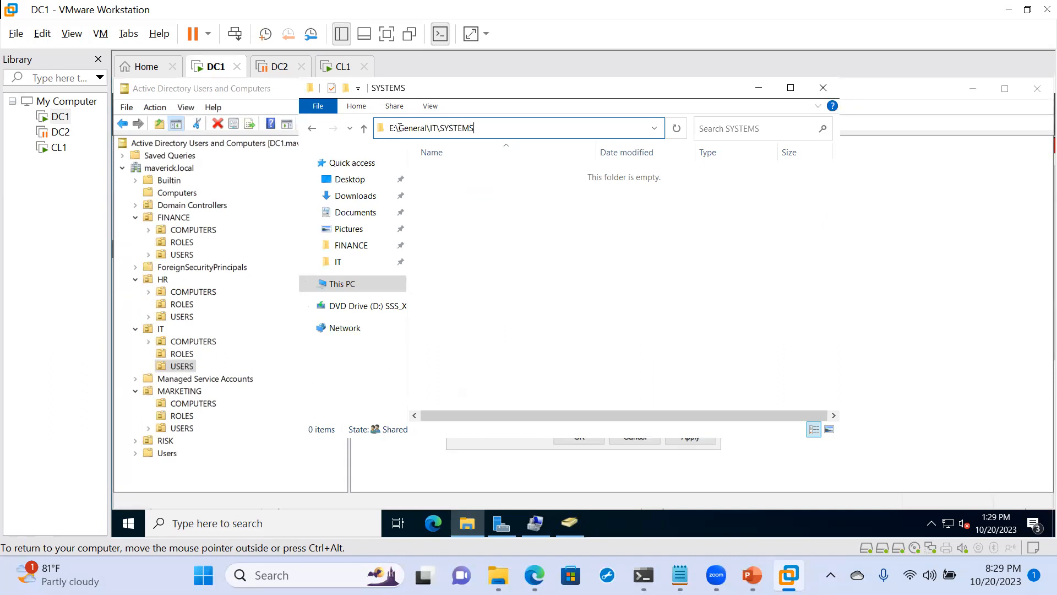
{"action": "triple_click", "coordinate": [477, 127]}
{"action": "key", "text": "ctrl+c"}
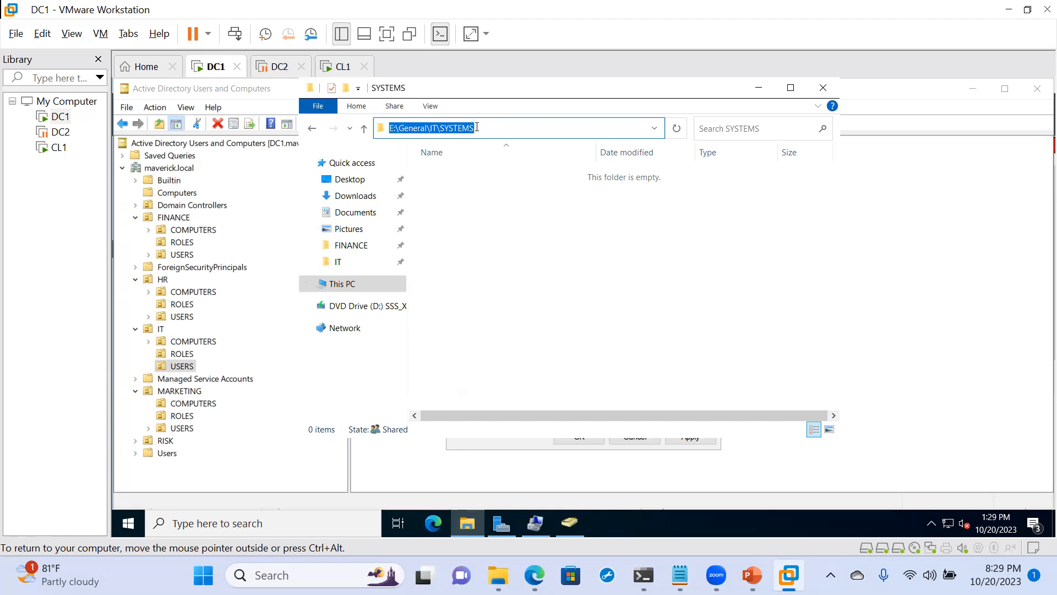
- Bring Active Directory Users and Computers back to the front with the four SYSTEMS users still selected
{"action": "left_click", "coordinate": [974, 88]}
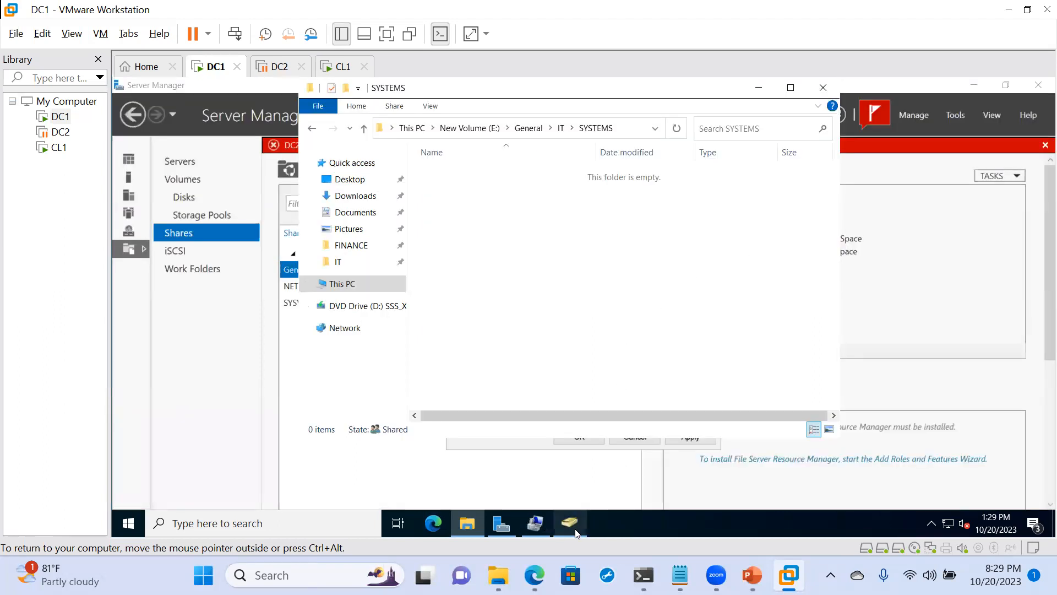
{"action": "left_click", "coordinate": [572, 528]}
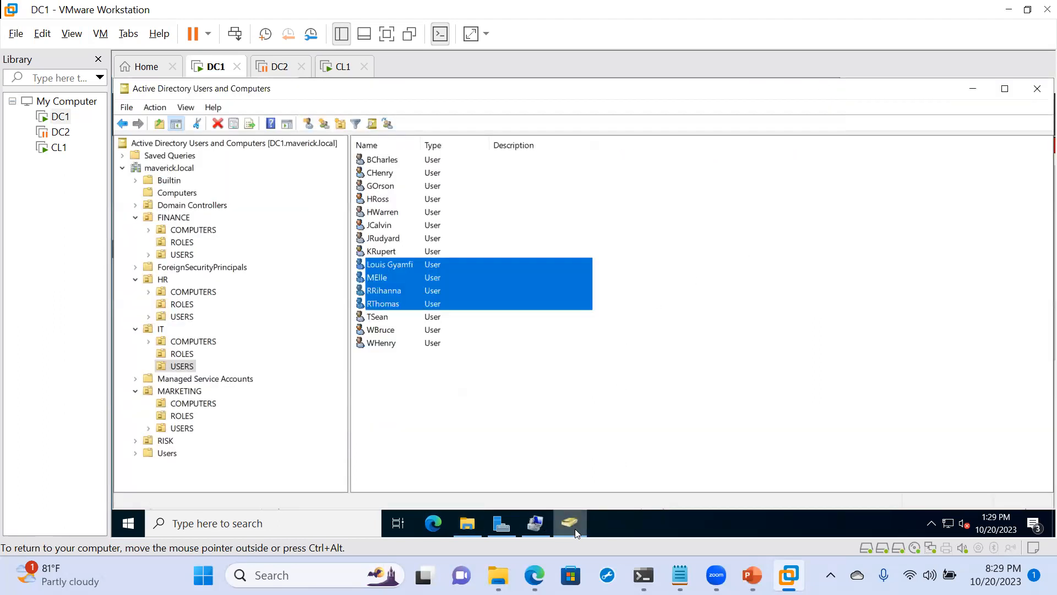
{"action": "mouse_move", "coordinate": [509, 527]}
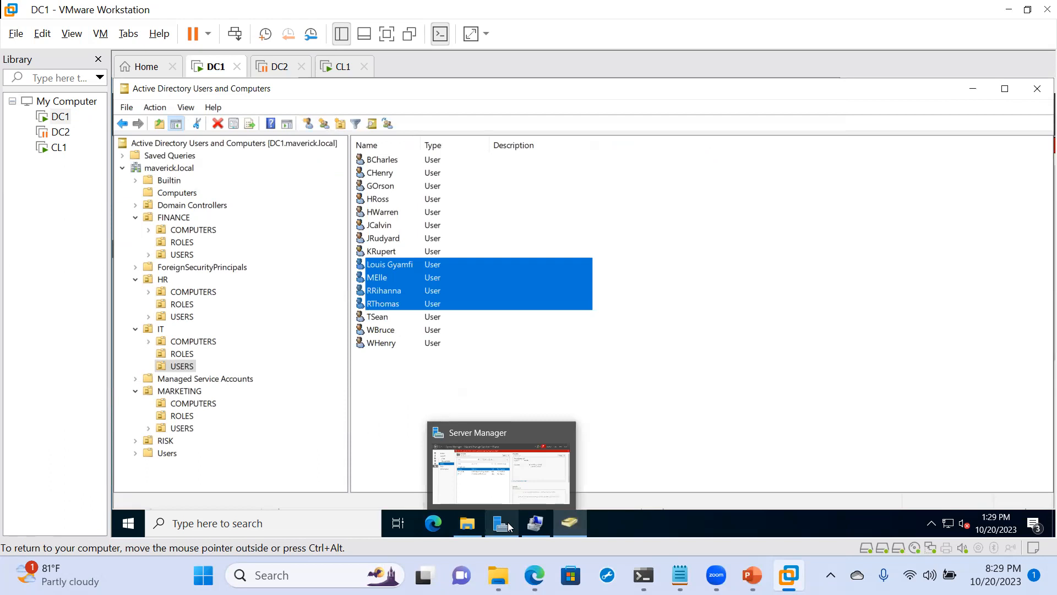
{"action": "left_click", "coordinate": [572, 528]}
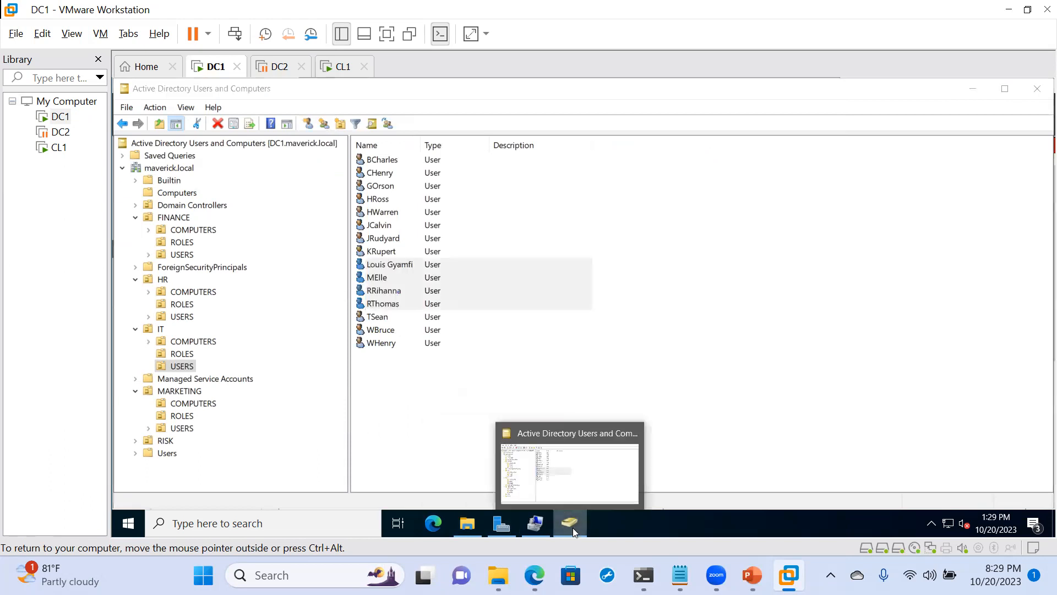
{"action": "left_click", "coordinate": [573, 529]}
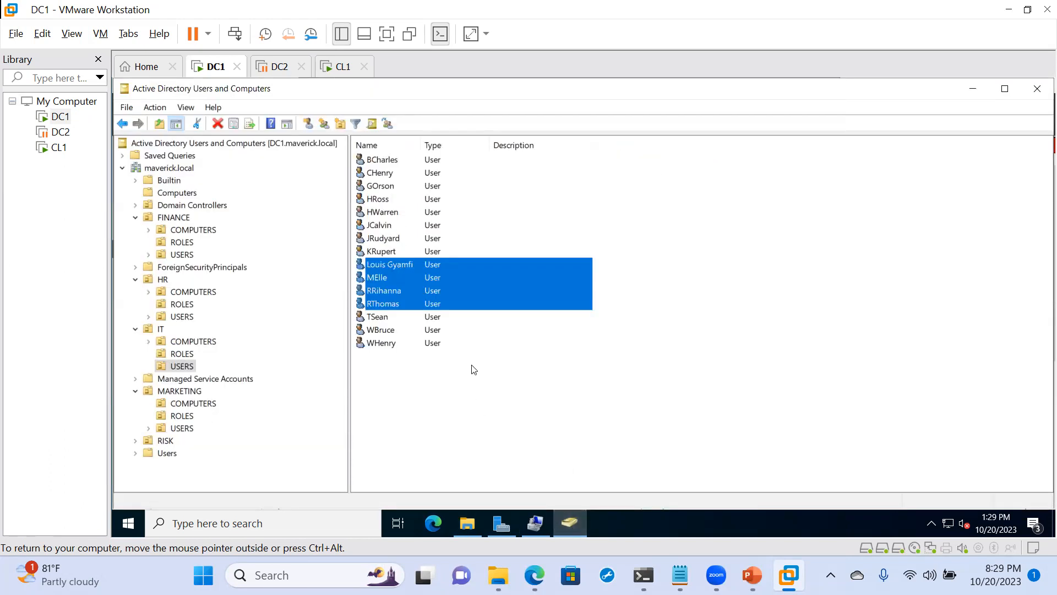
- Open the shared profile properties of the four selected users and enable a home folder connected as drive T:
{"action": "right_click", "coordinate": [468, 308]}
{"action": "left_click", "coordinate": [515, 467]}
{"action": "left_click", "coordinate": [532, 189]}
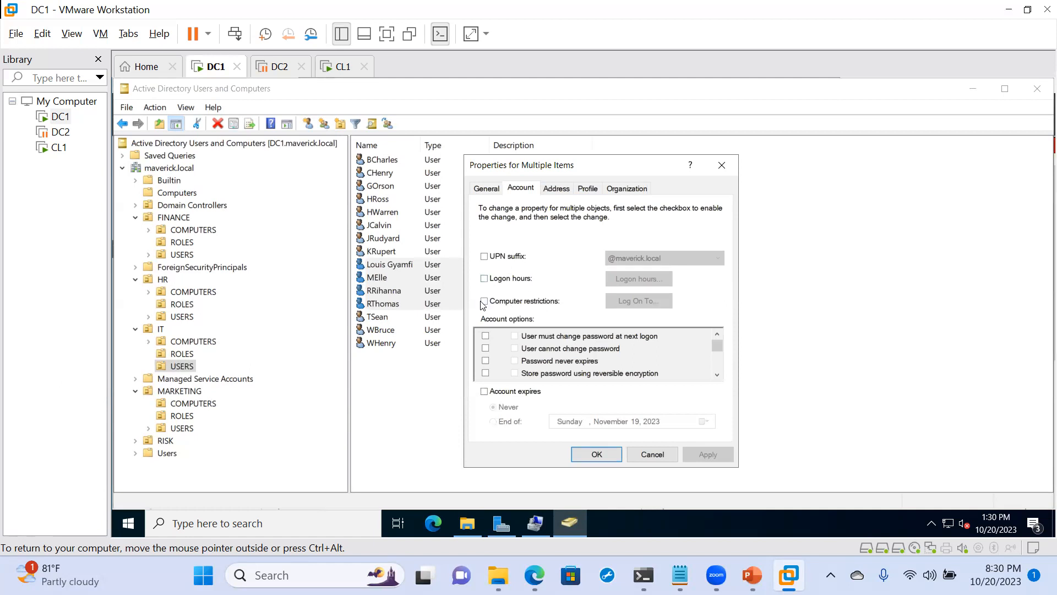
{"action": "left_click", "coordinate": [587, 190]}
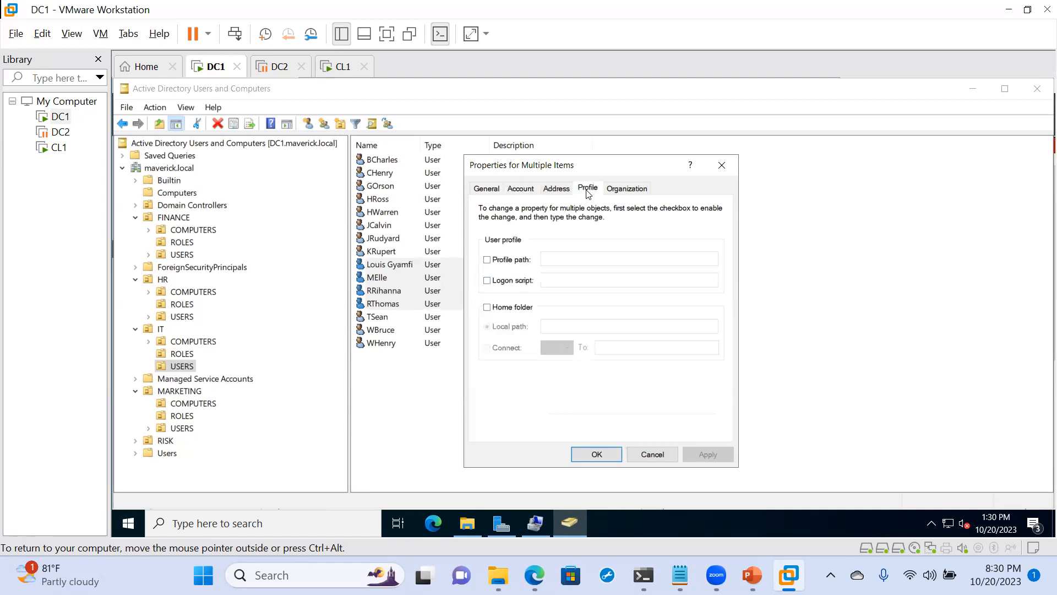
{"action": "left_click", "coordinate": [488, 307]}
{"action": "left_click", "coordinate": [487, 348]}
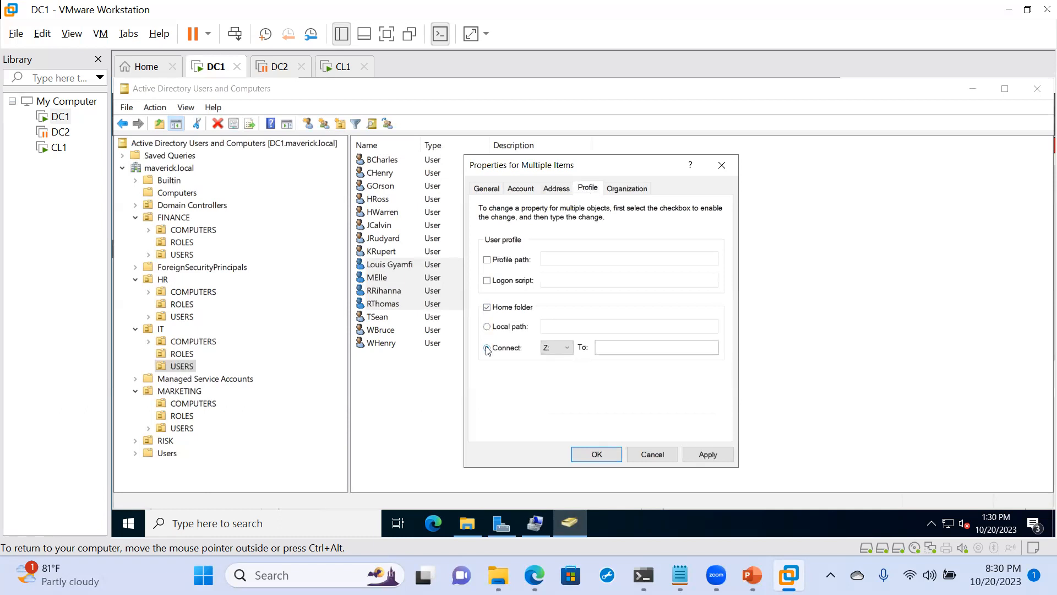
{"action": "left_click", "coordinate": [615, 349]}
{"action": "left_click", "coordinate": [560, 349]}
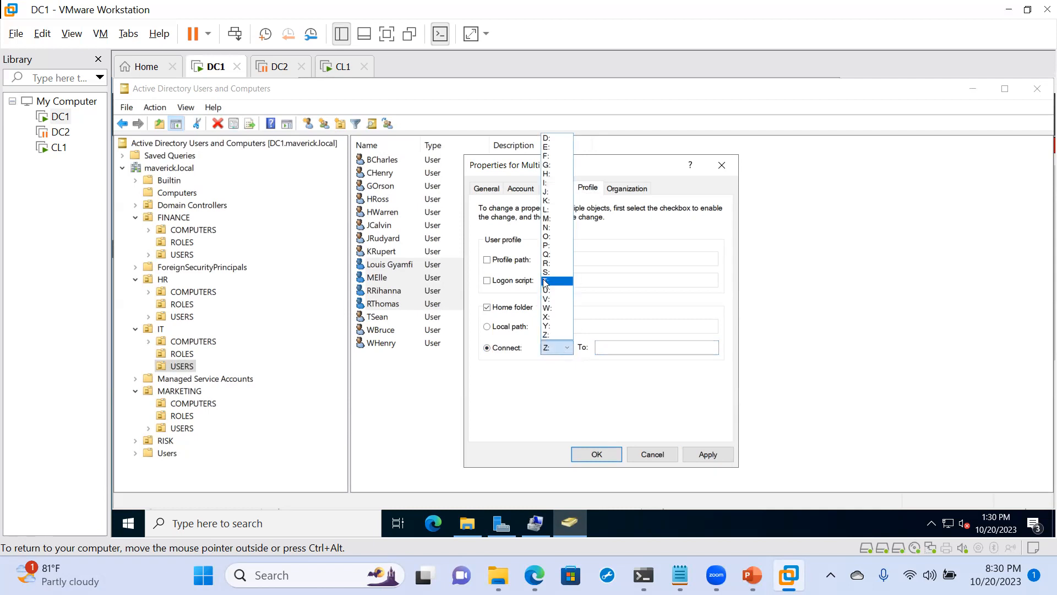
{"action": "left_click", "coordinate": [546, 282]}
- Set the home folder's network path to \\DC1\General\IT\SYSTEMS\%username% and apply it to the selected users
{"action": "left_click", "coordinate": [600, 346]}
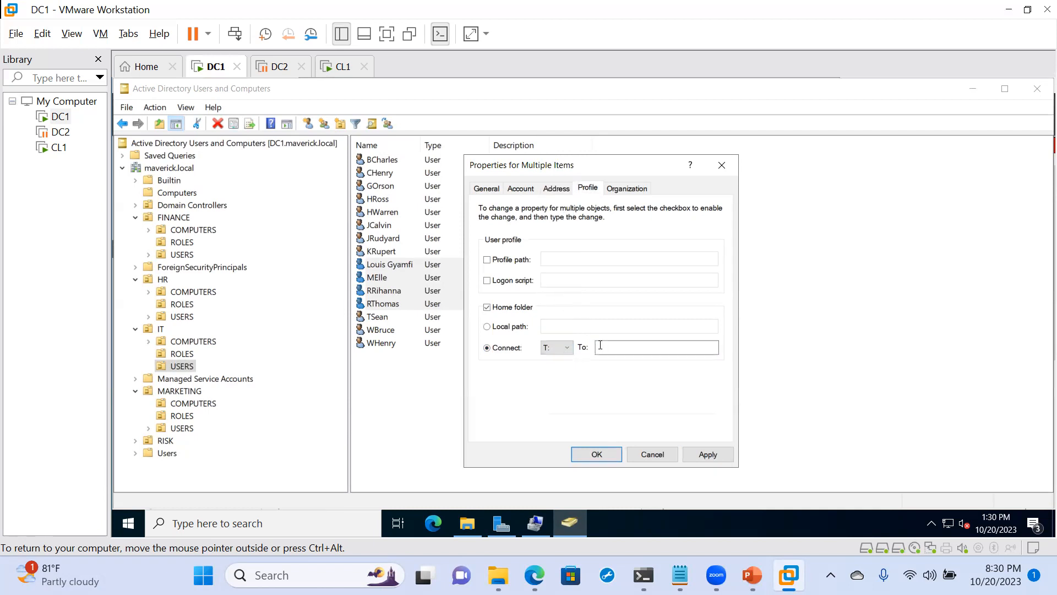
{"action": "key", "text": "ctrl+v"}
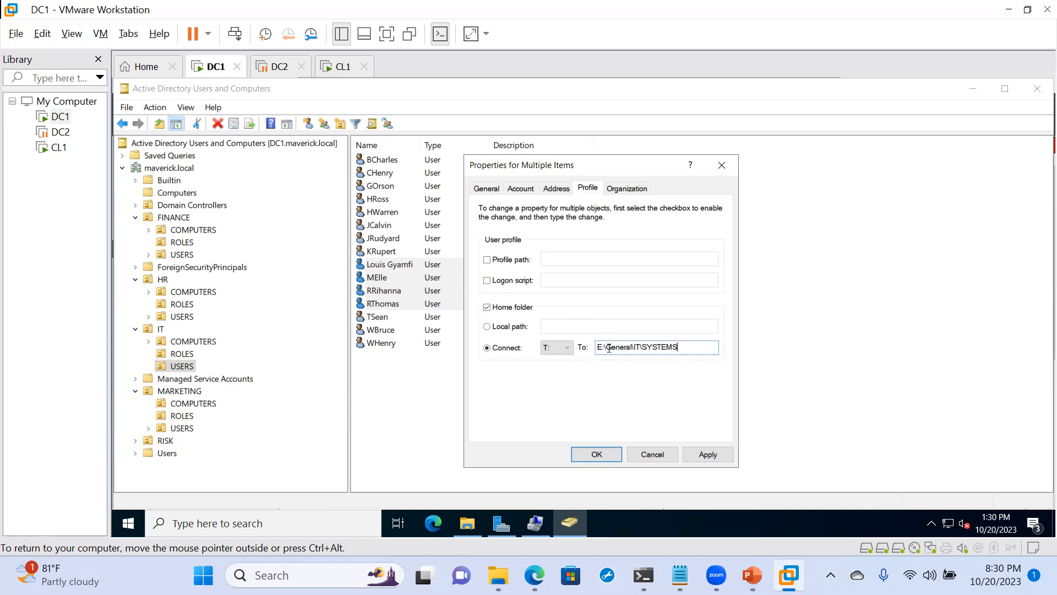
{"action": "left_click", "coordinate": [610, 348]}
{"action": "key", "text": "BackSpace"}
{"action": "key", "text": "BackSpace"}
{"action": "key", "text": "BackSpace"}
{"action": "type", "text": "\\"}
{"action": "key", "text": "BackSpace"}
{"action": "type", "text": "\\\\"}
{"action": "type", "text": "DC1\\"}
{"action": "type", "text": "\\"}
{"action": "type", "text": "%"}
{"action": "type", "text": "usern"}
{"action": "type", "text": "ame"}
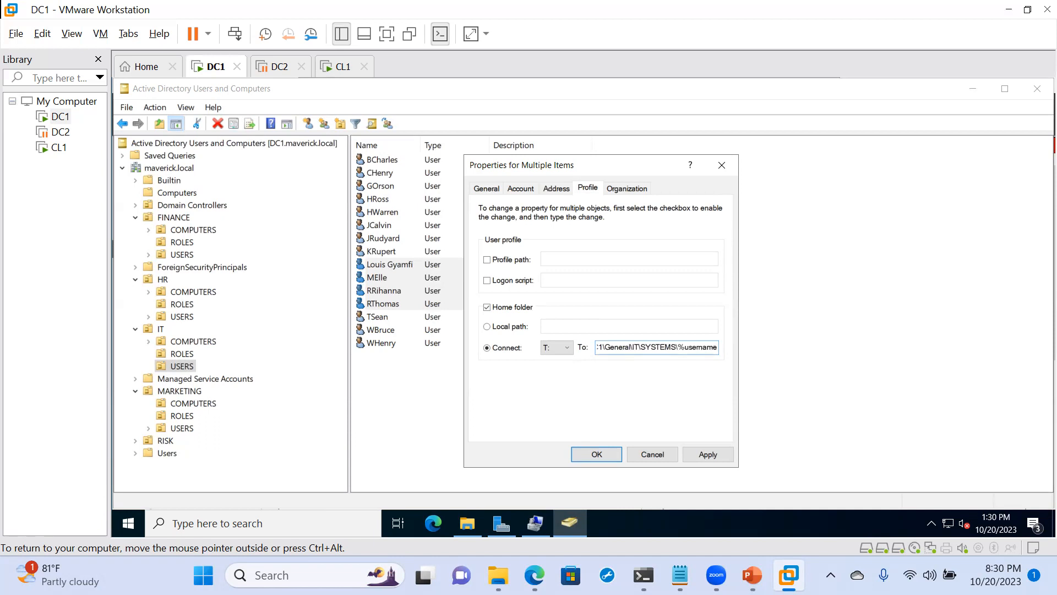
{"action": "type", "text": "%"}
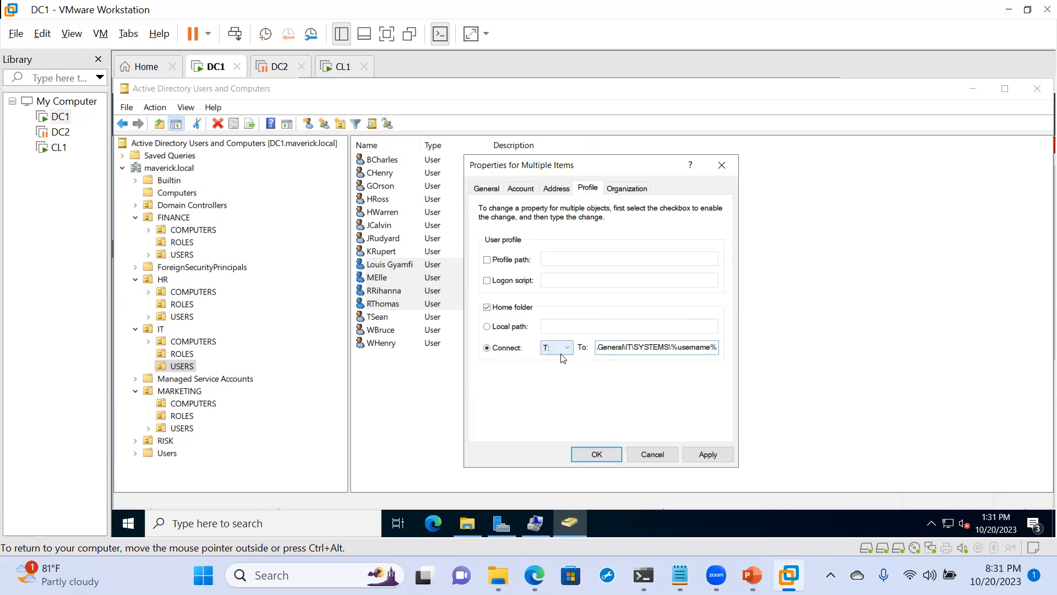
{"action": "left_click", "coordinate": [702, 459]}
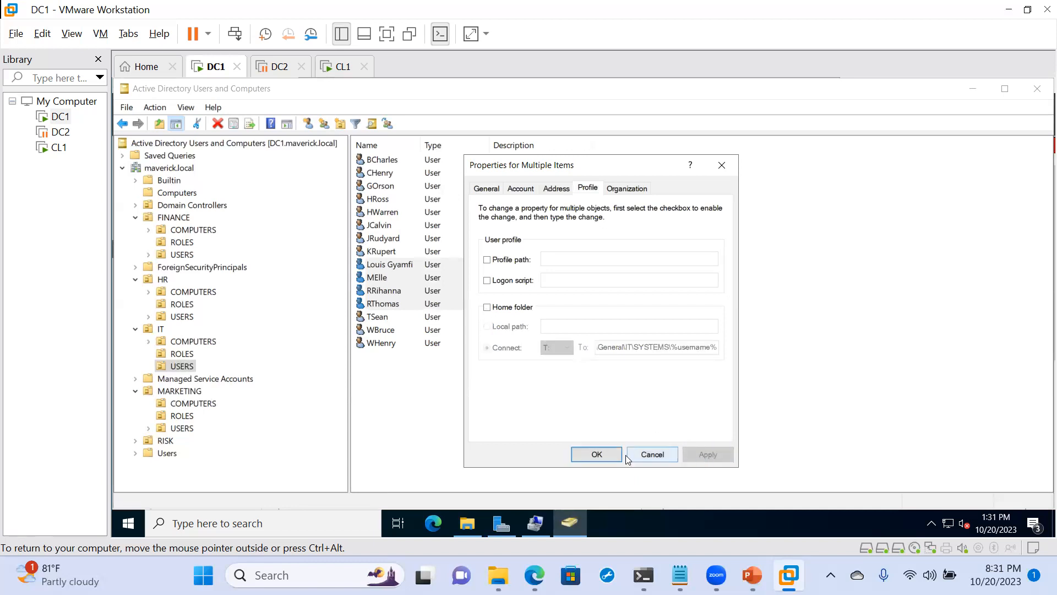
{"action": "left_click", "coordinate": [587, 455]}
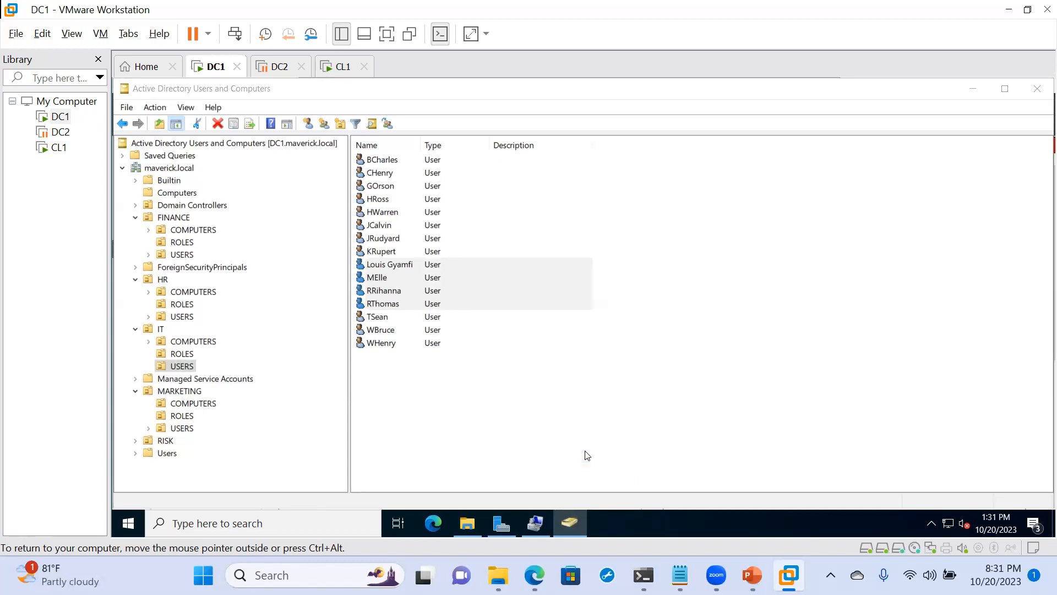
- Bring up the SYSTEMS folder in File Explorer on DC1 and check it for the users' home folders
{"action": "left_click", "coordinate": [471, 530]}
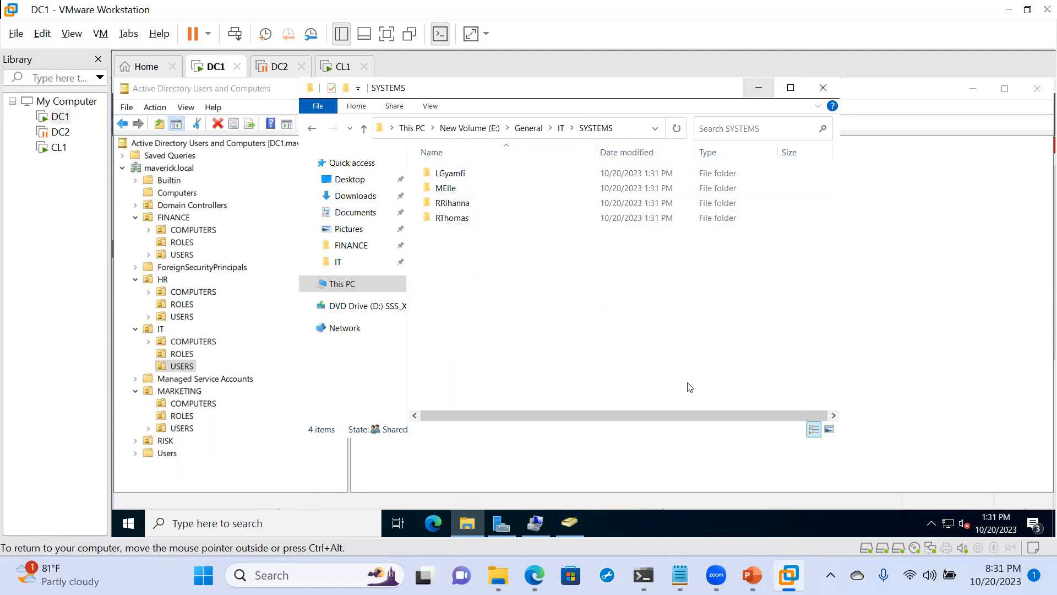
{"action": "left_click", "coordinate": [537, 529]}
{"action": "left_click", "coordinate": [537, 529]}
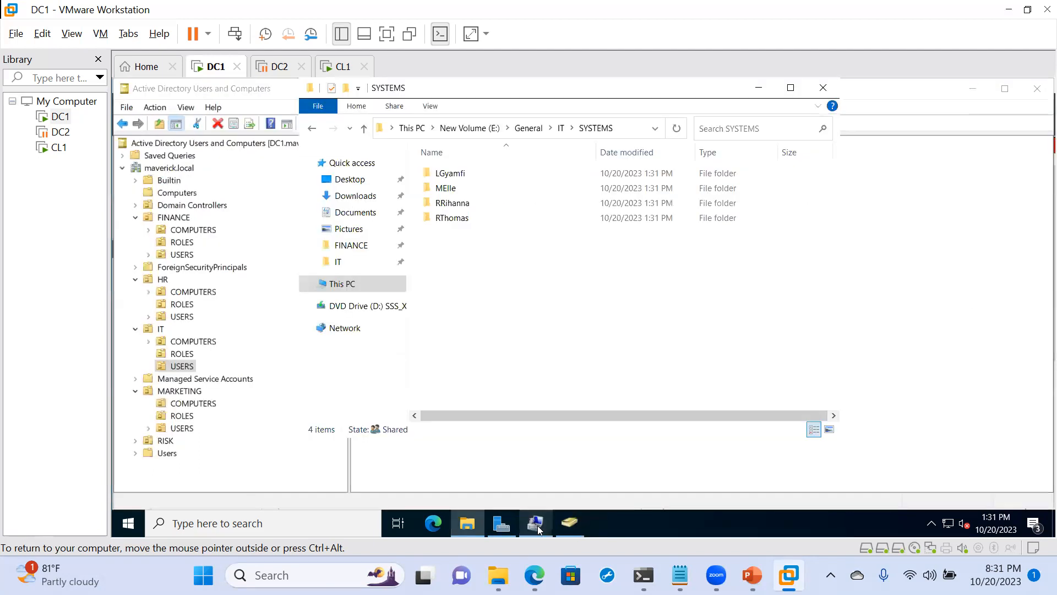
- Switch to the CL1 virtual machine and check This PC for the mapped home drive
{"action": "left_click", "coordinate": [342, 72]}
{"action": "left_click", "coordinate": [361, 362]}
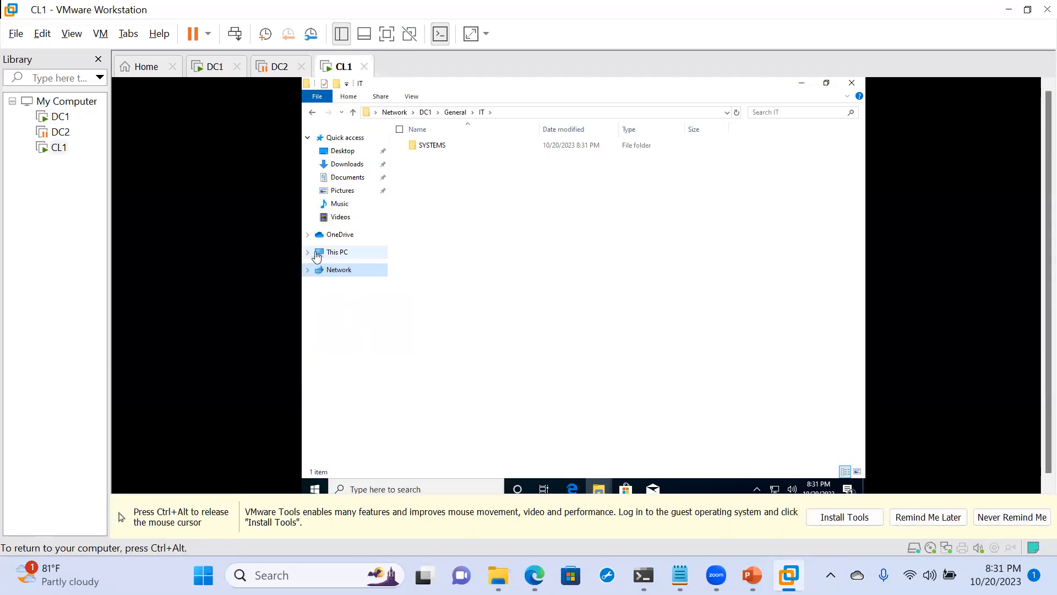
{"action": "left_click", "coordinate": [336, 252]}
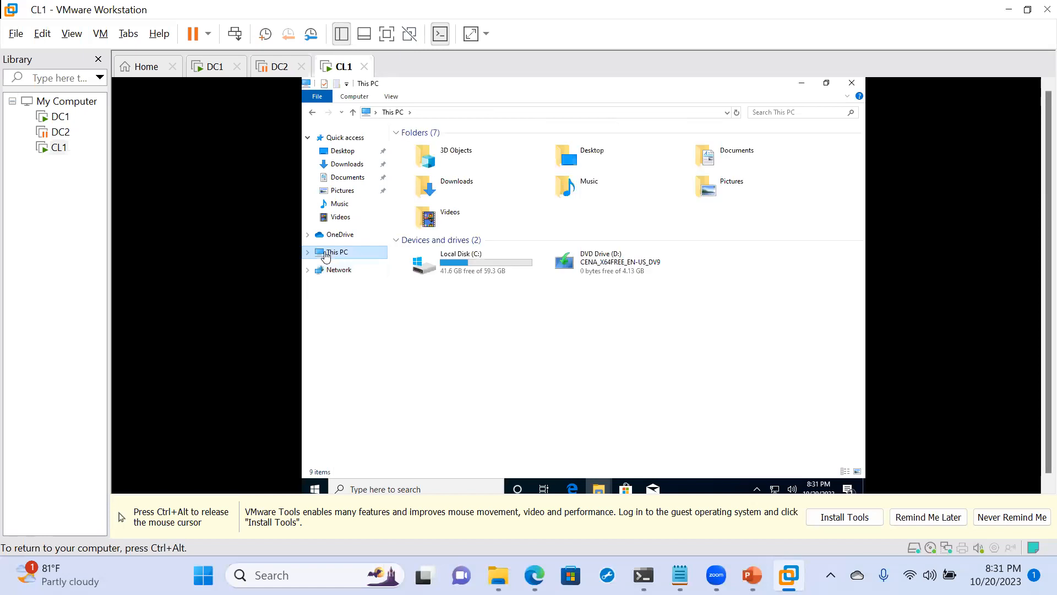
- Sign out of CL1 and sign back in as the same domain user with the account password
{"action": "left_click", "coordinate": [320, 488]}
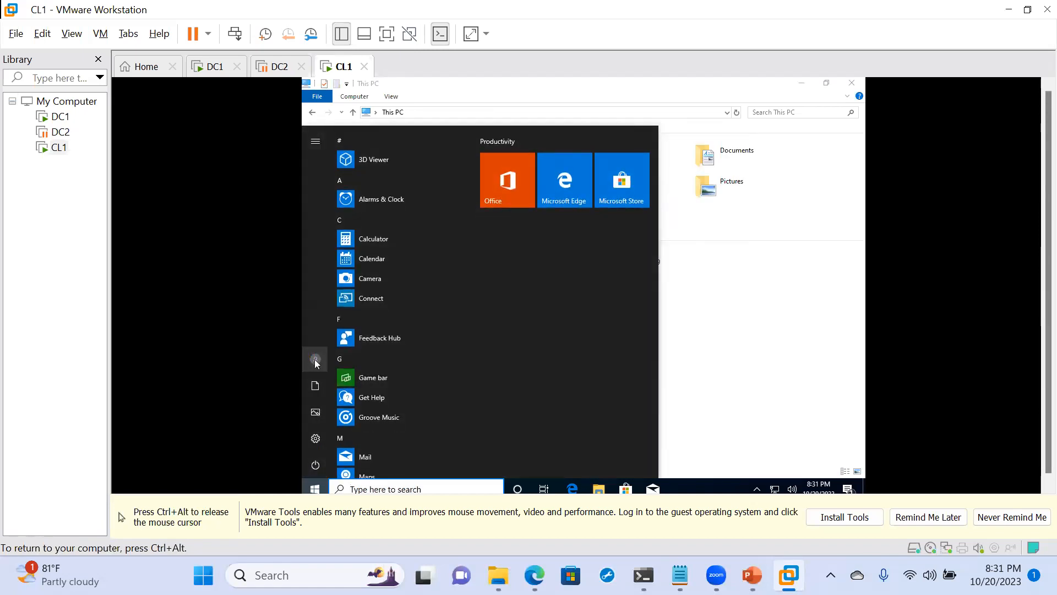
{"action": "left_click", "coordinate": [315, 359]}
{"action": "left_click", "coordinate": [333, 310]}
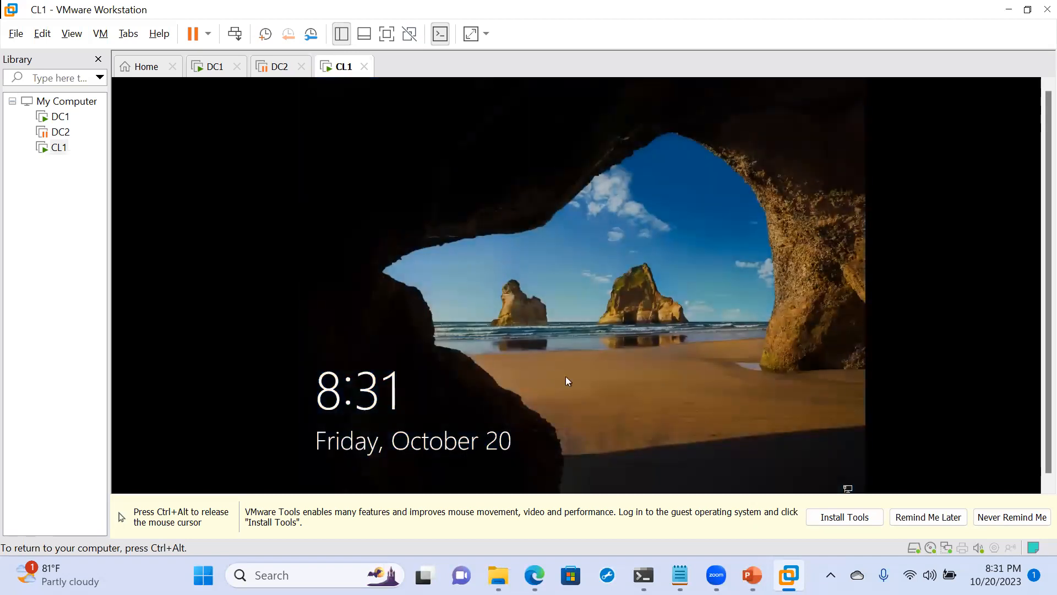
{"action": "left_click", "coordinate": [566, 376]}
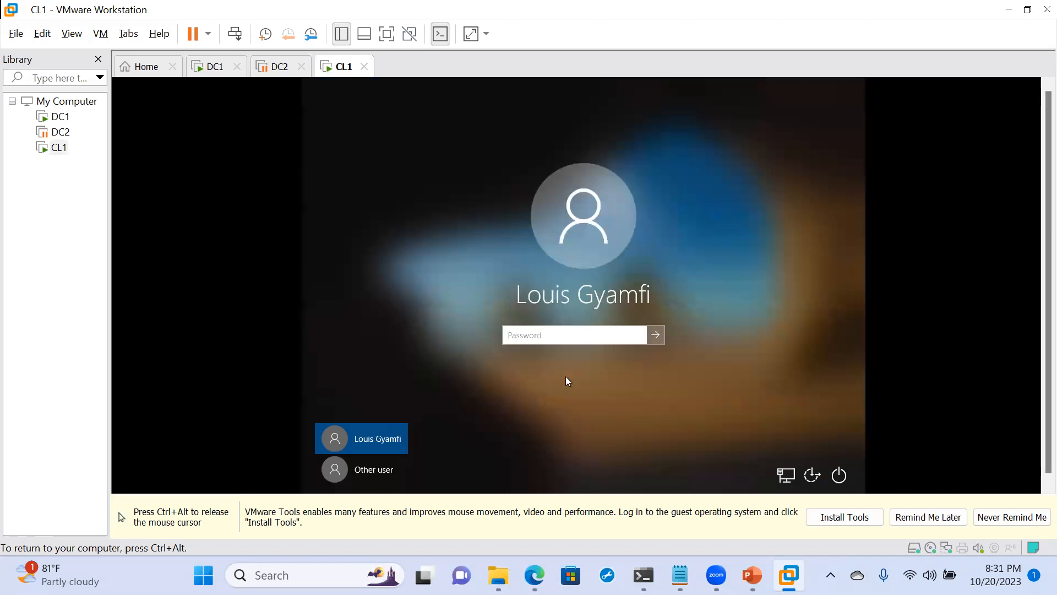
{"action": "type", "text": "••••••••••••"}
{"action": "key", "text": "Return"}
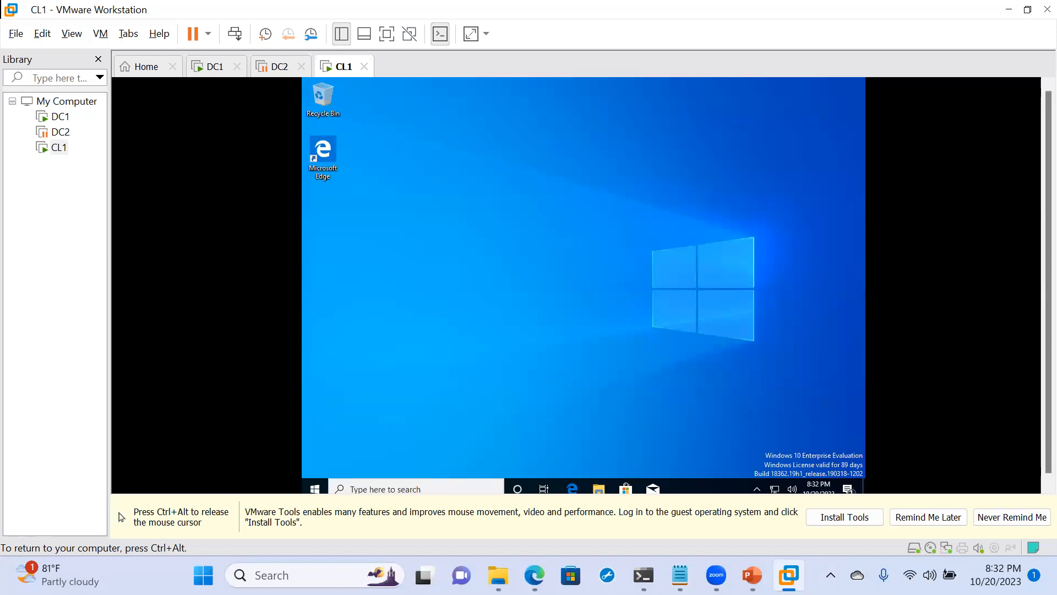
- Open This PC in File Explorer on CL1, inspect its network locations, and release input from the virtual machine
{"action": "left_click", "coordinate": [599, 489]}
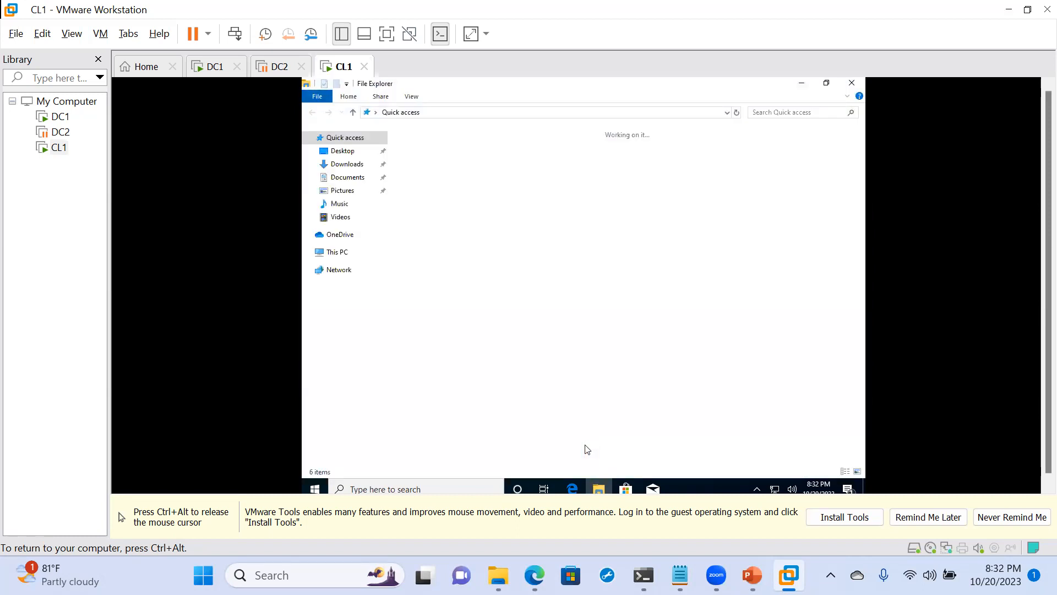
{"action": "left_click", "coordinate": [336, 252]}
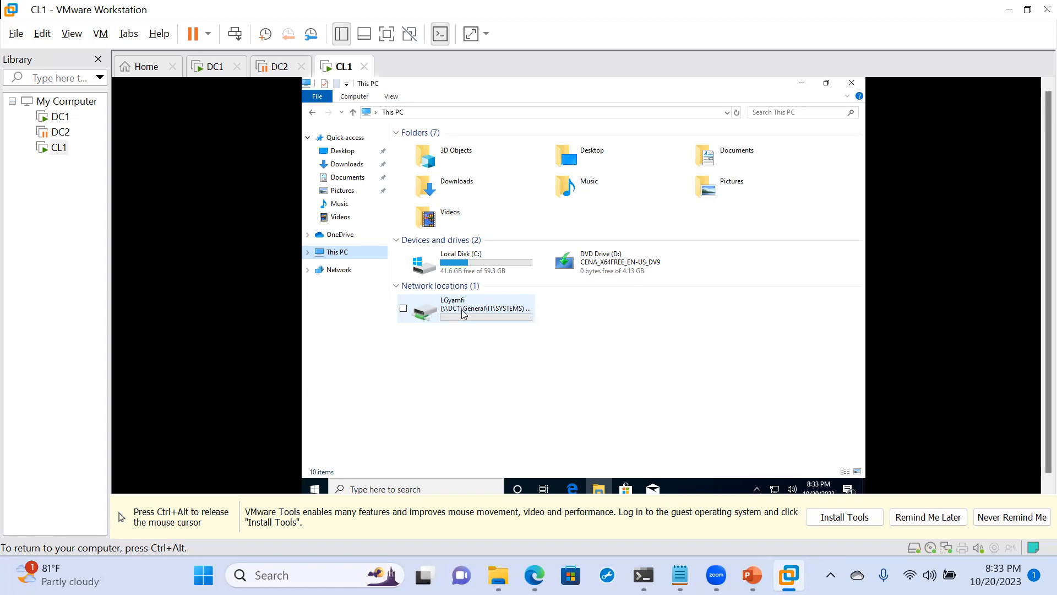
{"action": "key", "text": "ctrl+alt"}
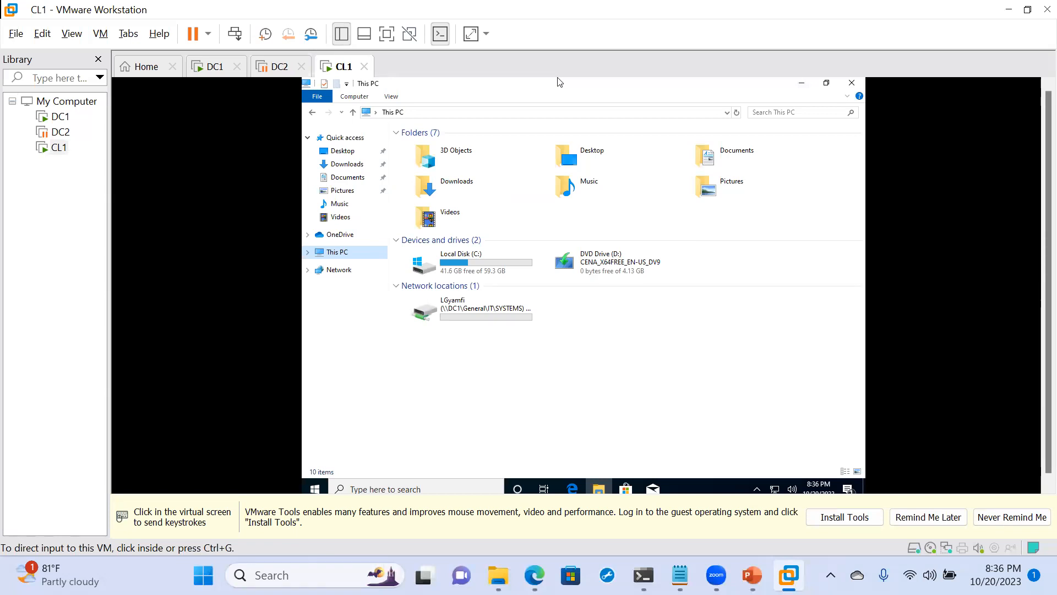
- Switch from the CL1 virtual machine to Microsoft Edge on the host and load YouTube in the OneDrive tab
{"action": "left_click", "coordinate": [209, 456]}
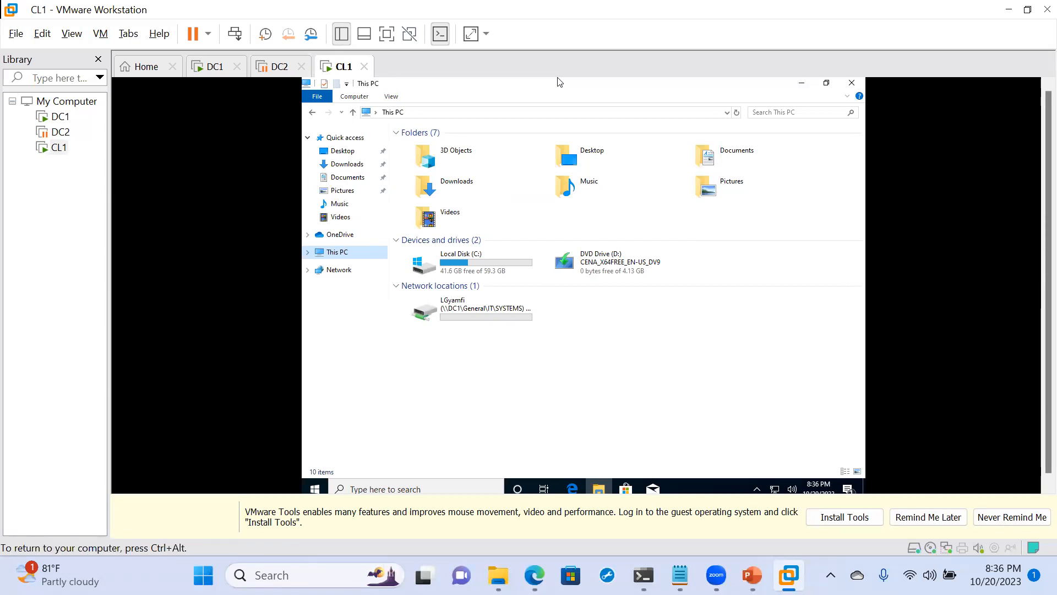
{"action": "key", "text": "ctrl+alt"}
{"action": "left_click", "coordinate": [535, 574]}
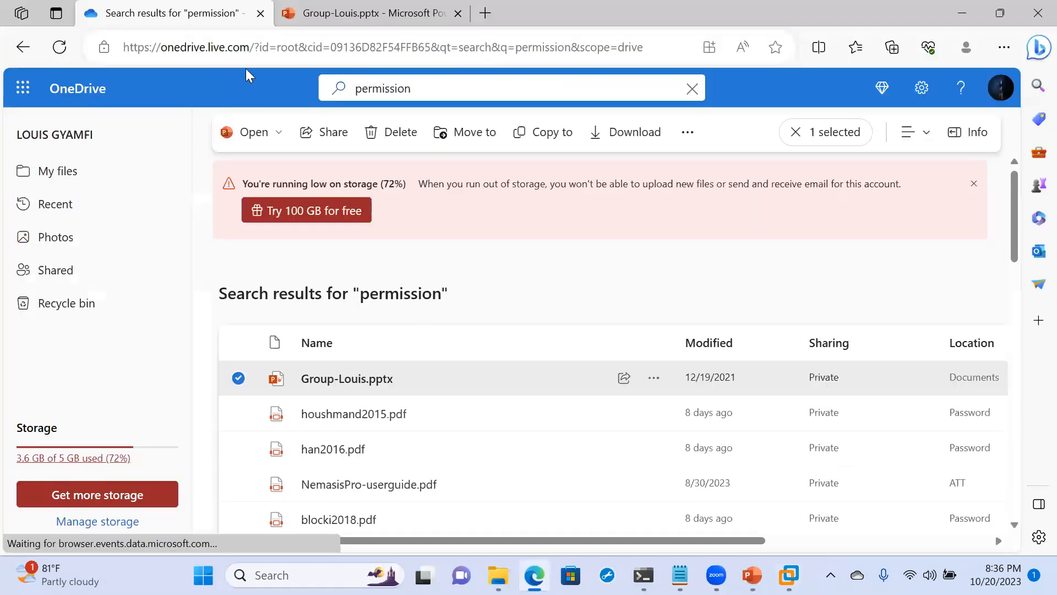
{"action": "left_click", "coordinate": [276, 54]}
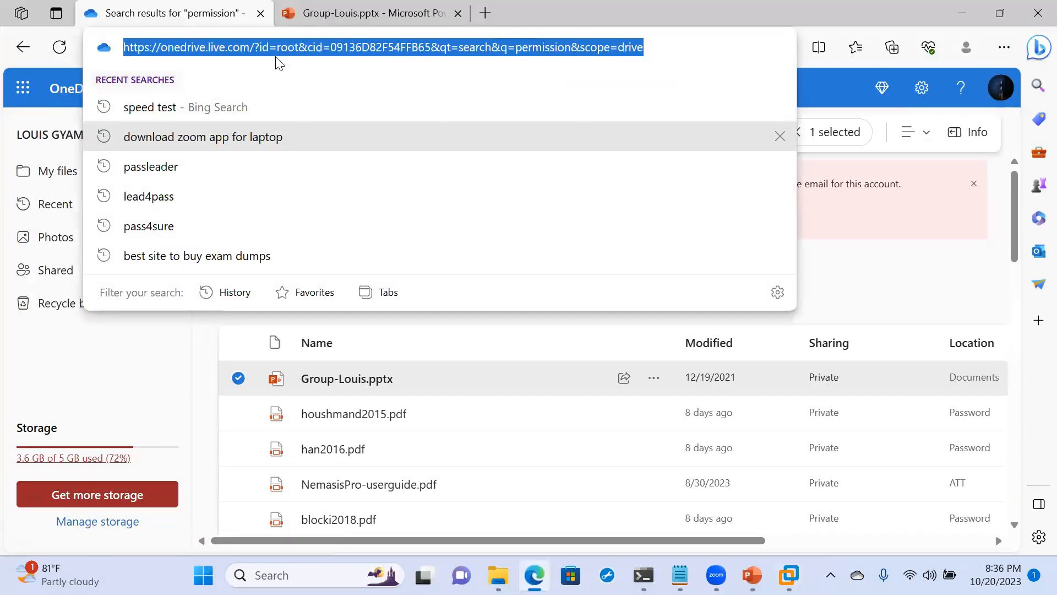
{"action": "type", "text": "you"}
{"action": "key", "text": "Return"}
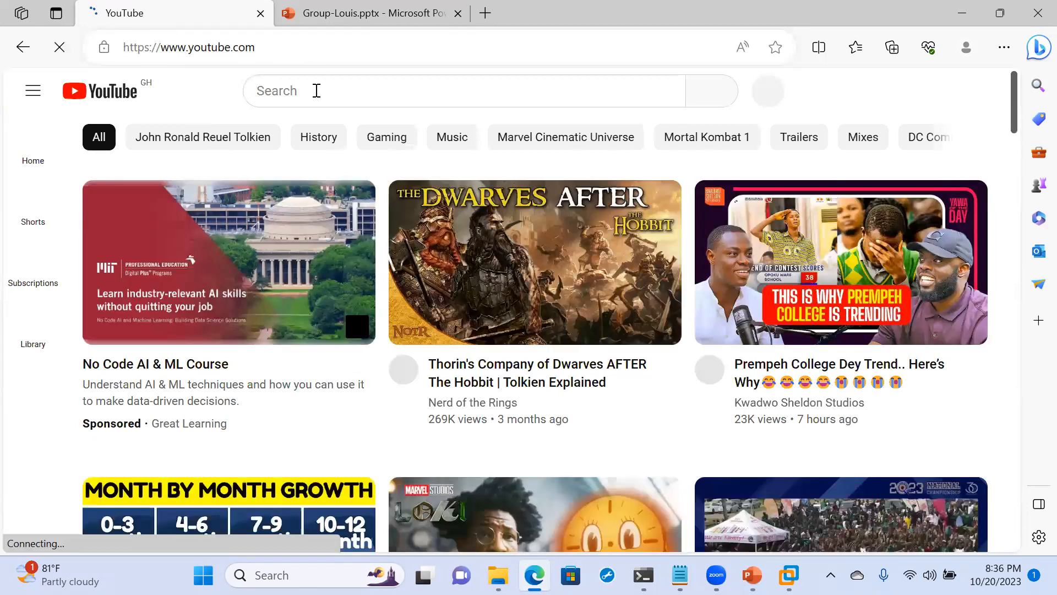
- Search YouTube for the instructor's name and open the instructor's IT training channel
{"action": "left_click", "coordinate": [316, 90]}
{"action": "type", "text": "Louis"}
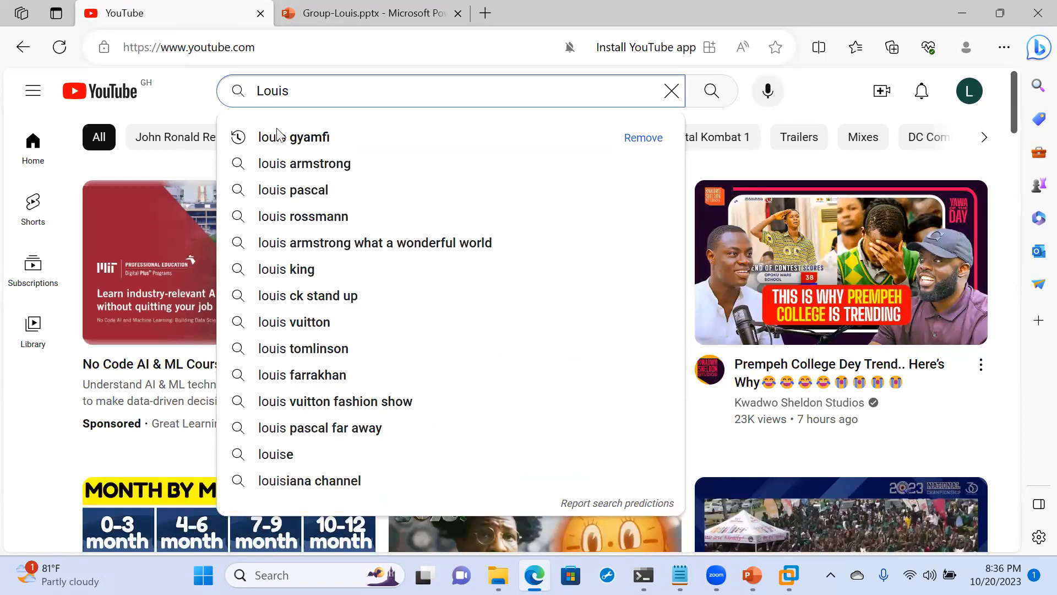
{"action": "left_click", "coordinate": [277, 136]}
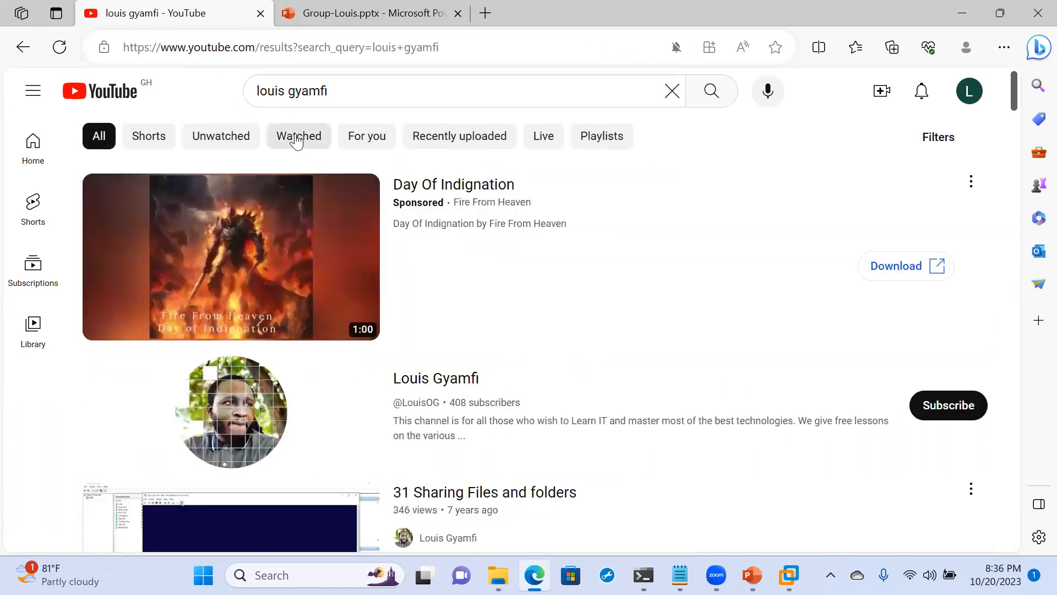
{"action": "left_click", "coordinate": [445, 380]}
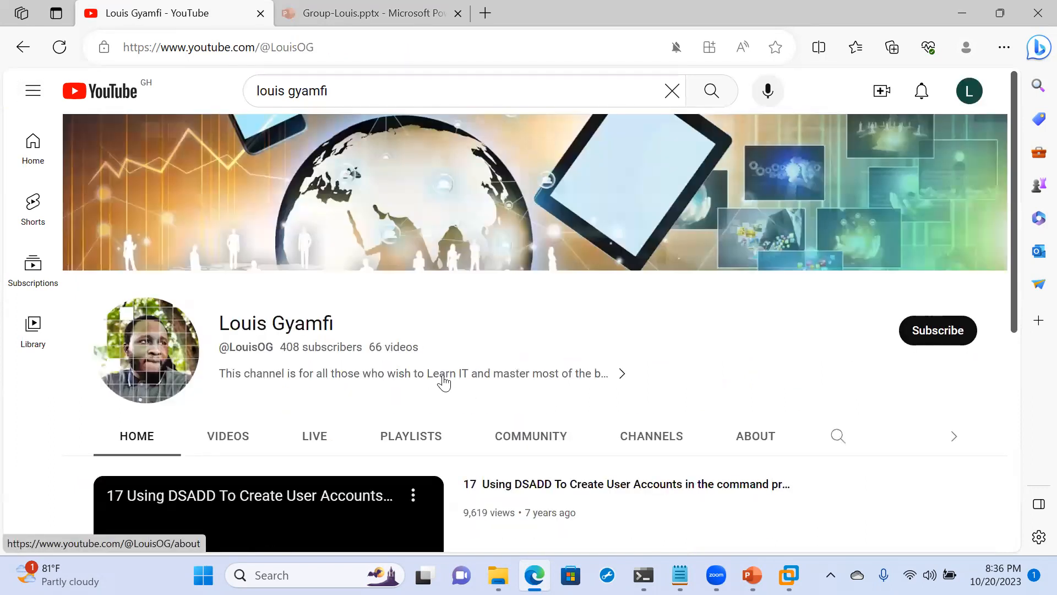
{"action": "scroll", "coordinate": [444, 383], "scroll_direction": "down", "scroll_amount": 3}
{"action": "scroll", "coordinate": [444, 382], "scroll_direction": "up", "scroll_amount": 2}
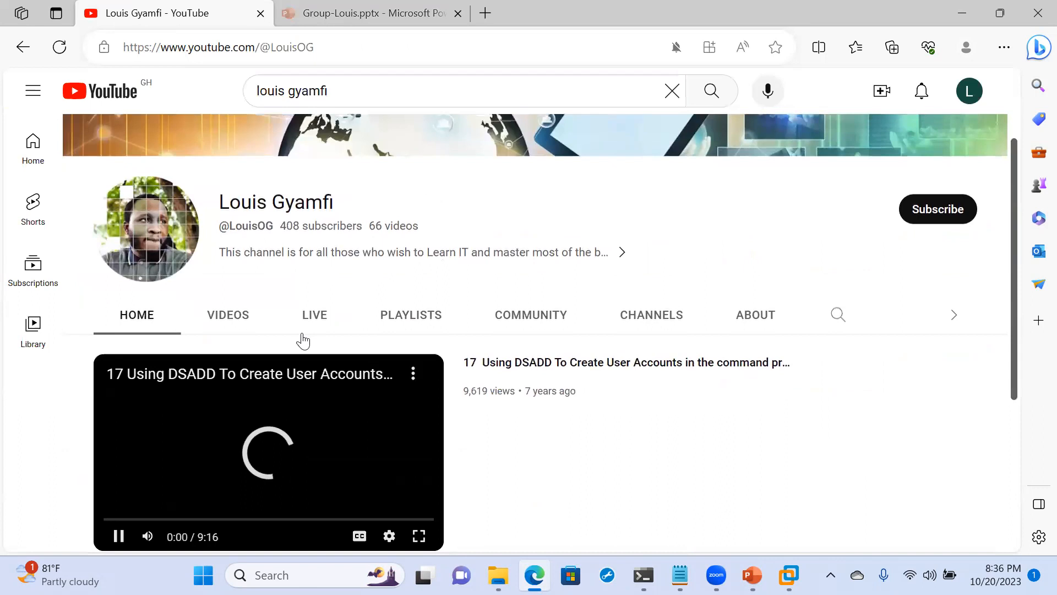
- Show the channel's created playlists and start playing the VPN playlist
{"action": "left_click", "coordinate": [412, 319]}
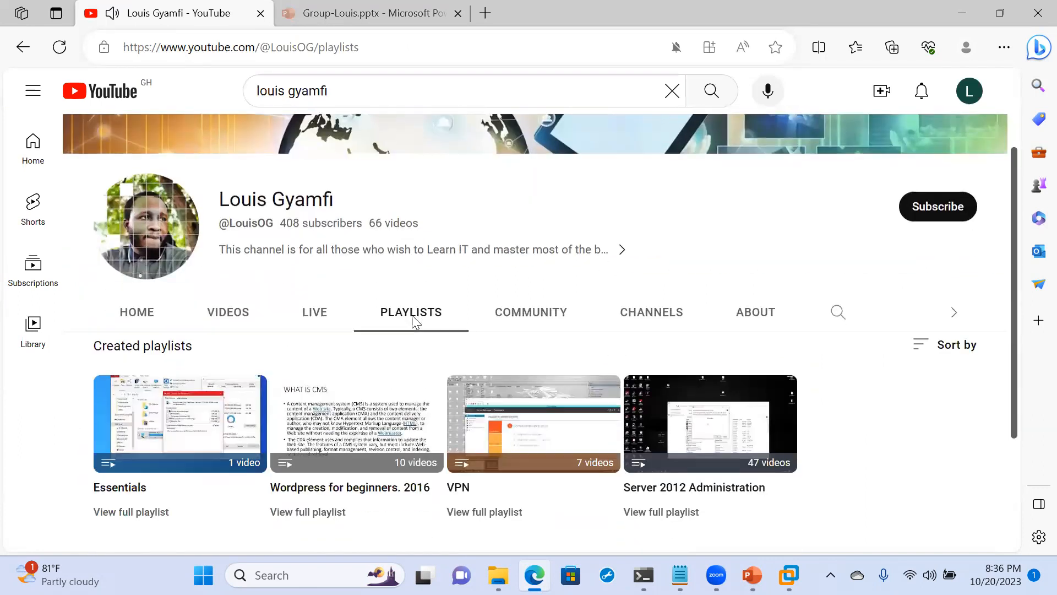
{"action": "scroll", "coordinate": [412, 315], "scroll_direction": "down", "scroll_amount": 1}
{"action": "mouse_move", "coordinate": [509, 388]}
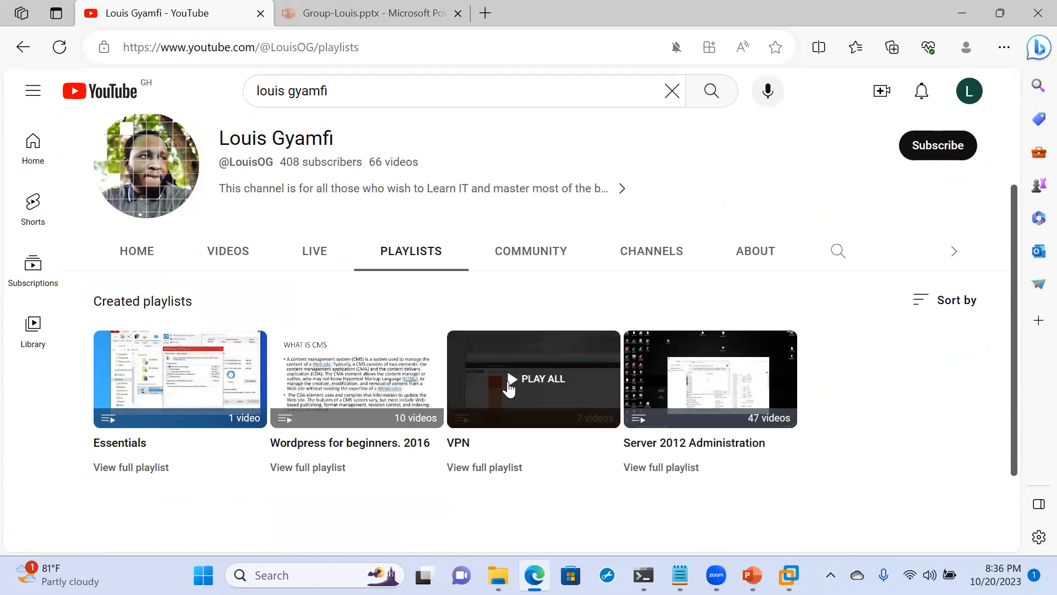
{"action": "left_click", "coordinate": [542, 390]}
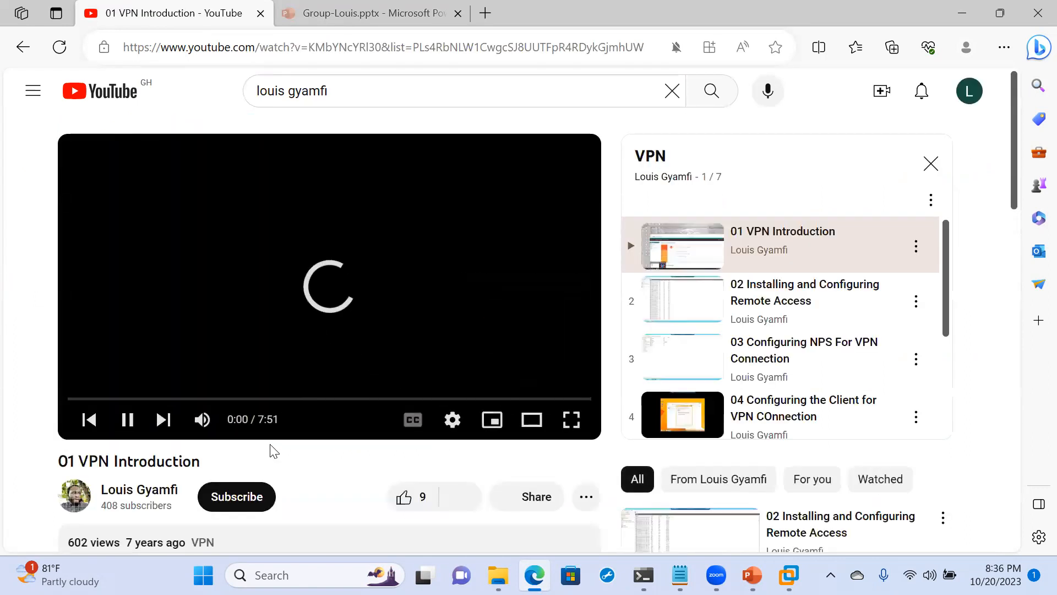
- Play "02 Installing and Configuring Remote Access" from the VPN playlist and look through the other videos in it
{"action": "scroll", "coordinate": [270, 456], "scroll_direction": "down", "scroll_amount": 2}
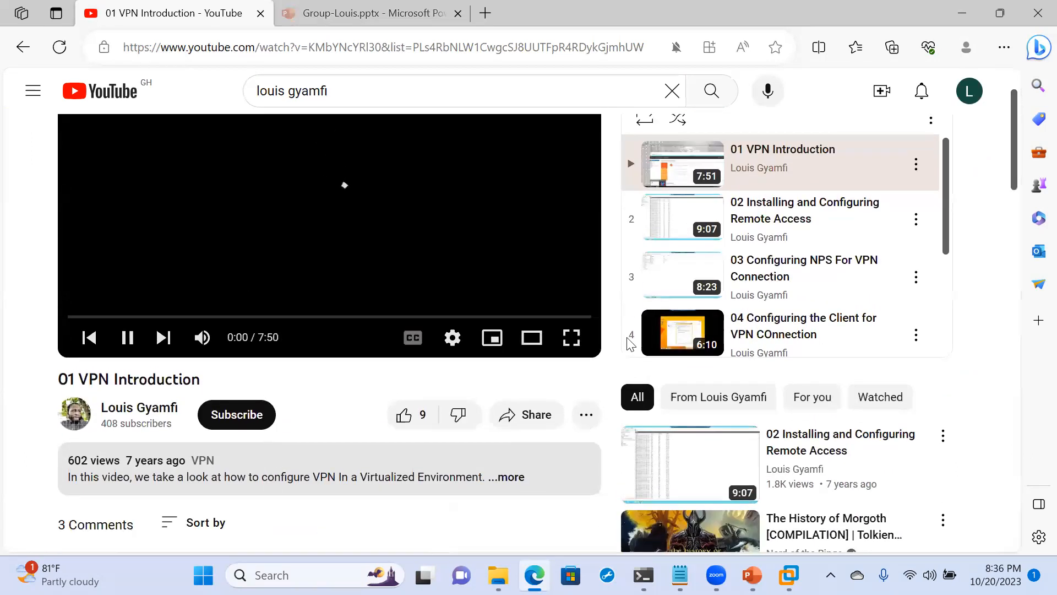
{"action": "scroll", "coordinate": [738, 293], "scroll_direction": "down", "scroll_amount": 1}
{"action": "scroll", "coordinate": [738, 293], "scroll_direction": "up", "scroll_amount": 1}
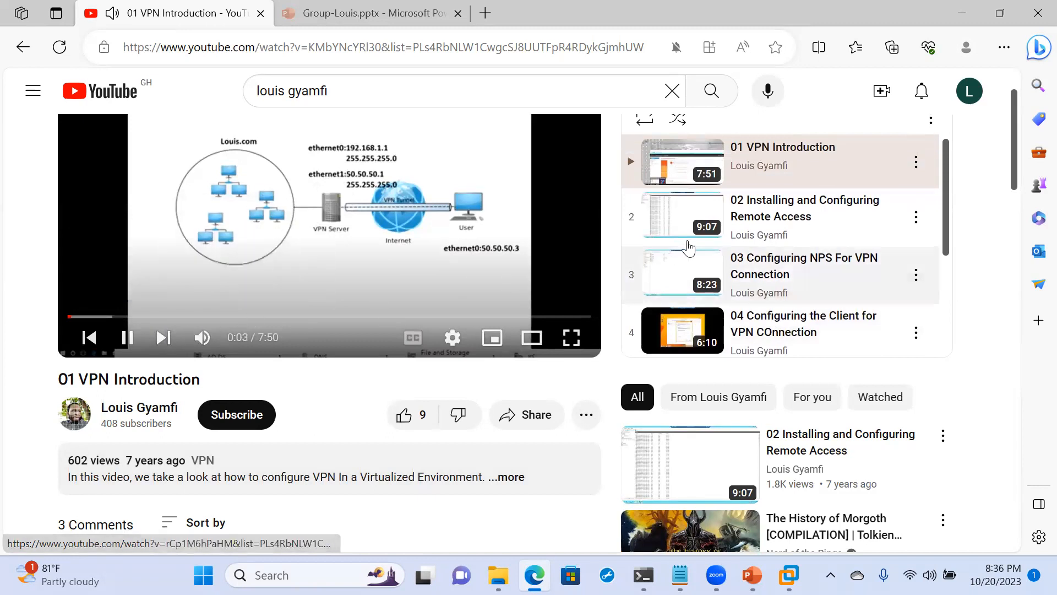
{"action": "left_click", "coordinate": [805, 223]}
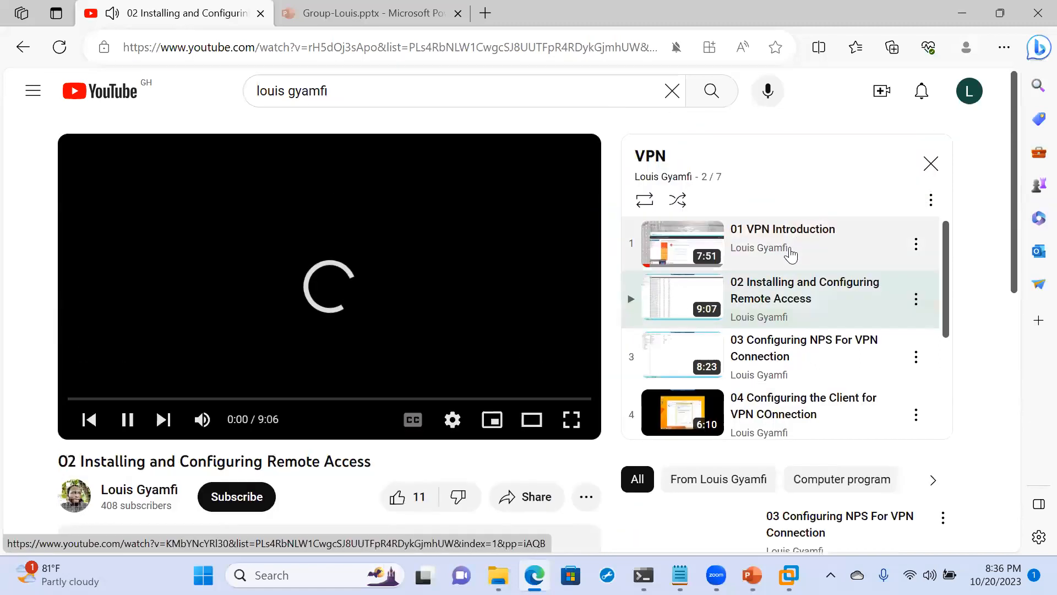
{"action": "scroll", "coordinate": [788, 257], "scroll_direction": "down", "scroll_amount": 2}
{"action": "scroll", "coordinate": [450, 294], "scroll_direction": "down", "scroll_amount": 2}
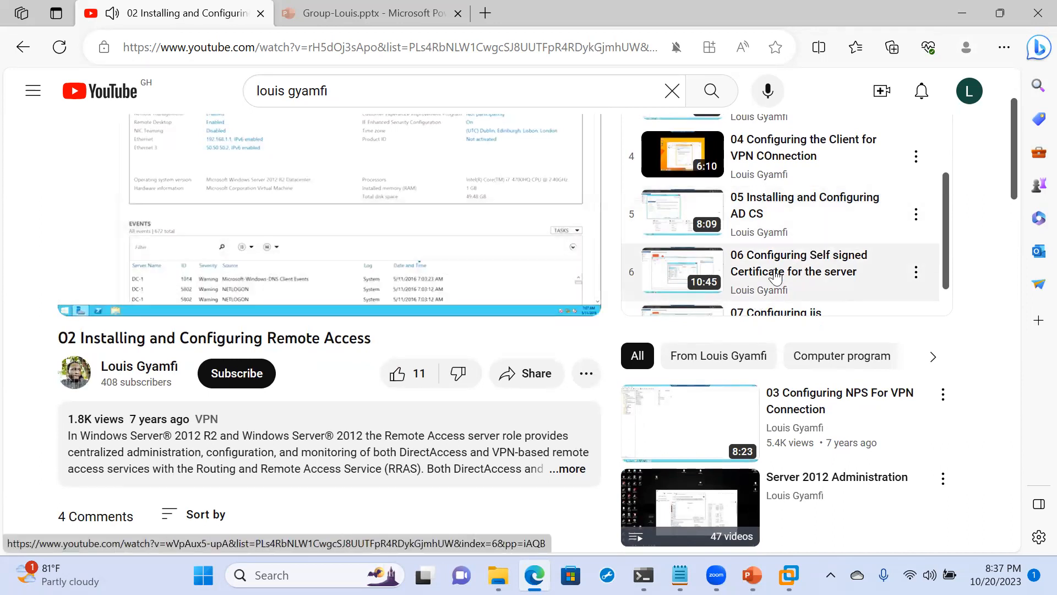
{"action": "scroll", "coordinate": [801, 265], "scroll_direction": "down", "scroll_amount": 1}
{"action": "scroll", "coordinate": [788, 270], "scroll_direction": "up", "scroll_amount": 2}
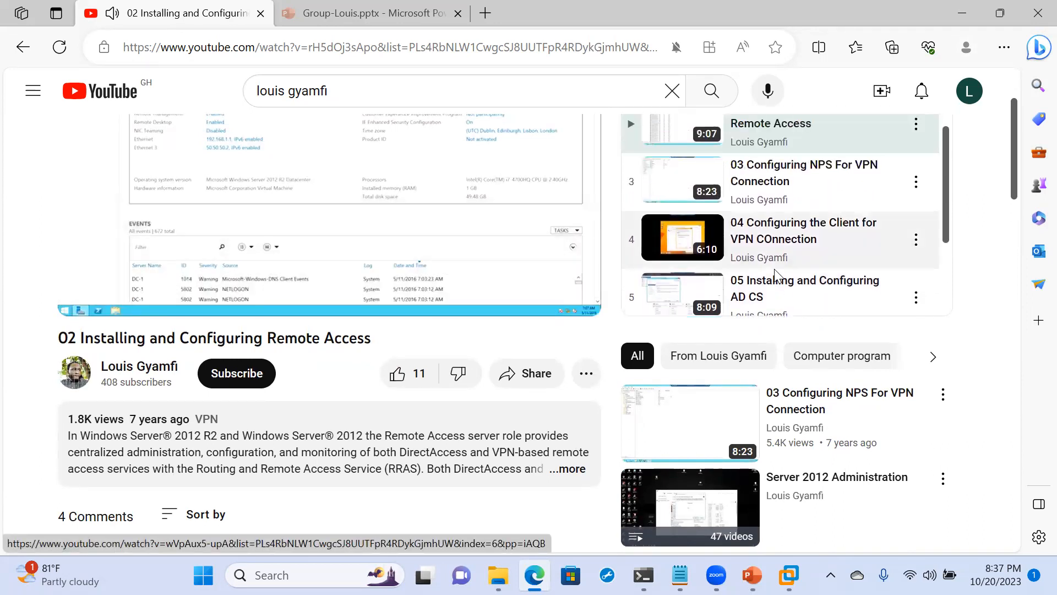
- Play "03 Configuring NPS For VPN Connection" from the VPN playlist and pause it
{"action": "left_click", "coordinate": [756, 177]}
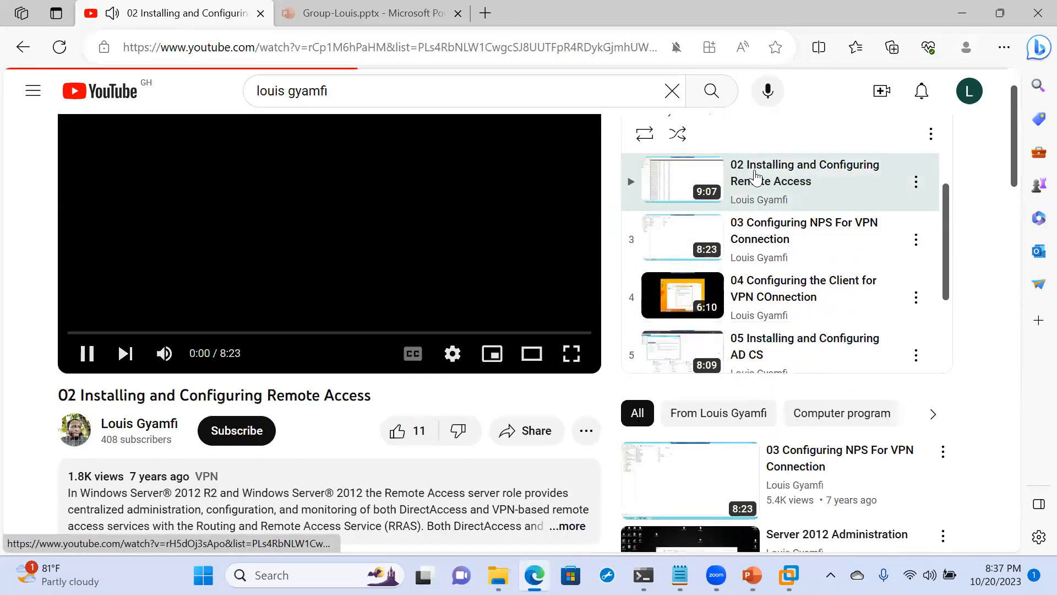
{"action": "scroll", "coordinate": [450, 304], "scroll_direction": "down", "scroll_amount": 4}
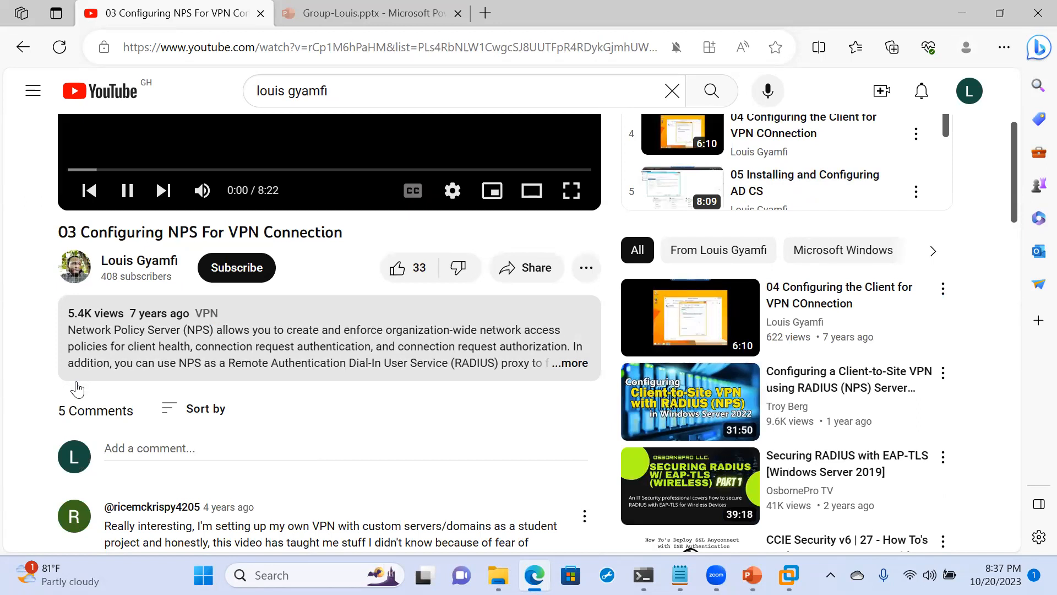
{"action": "left_click", "coordinate": [130, 190]}
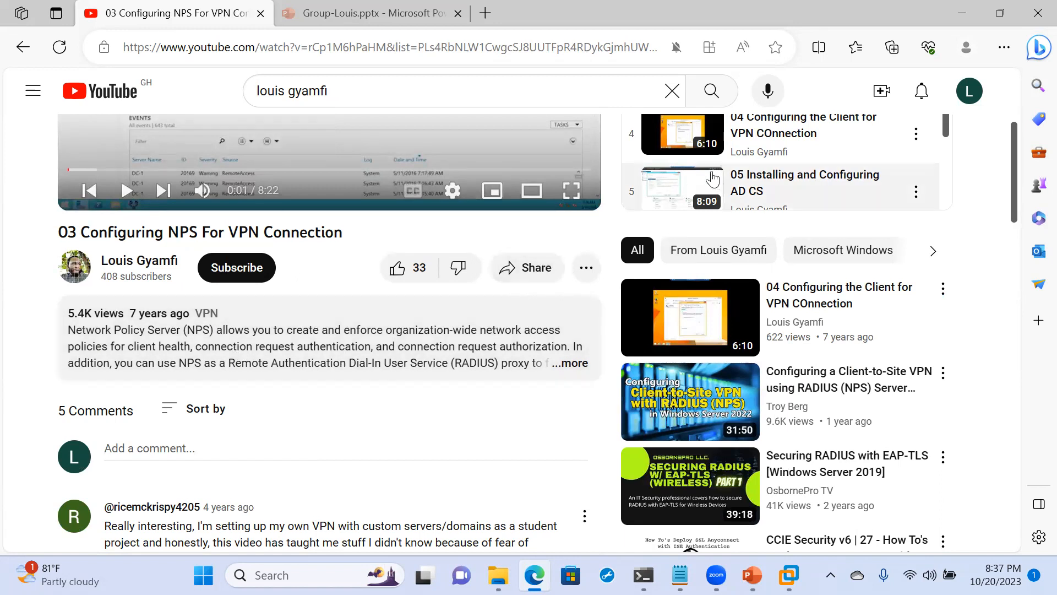
- Play and pause "07 Configuring iis" from the VPN playlist, and close the browser to return to CL1 in VMware Workstation
{"action": "scroll", "coordinate": [710, 176], "scroll_direction": "down", "scroll_amount": 1}
{"action": "scroll", "coordinate": [712, 178], "scroll_direction": "down", "scroll_amount": 1}
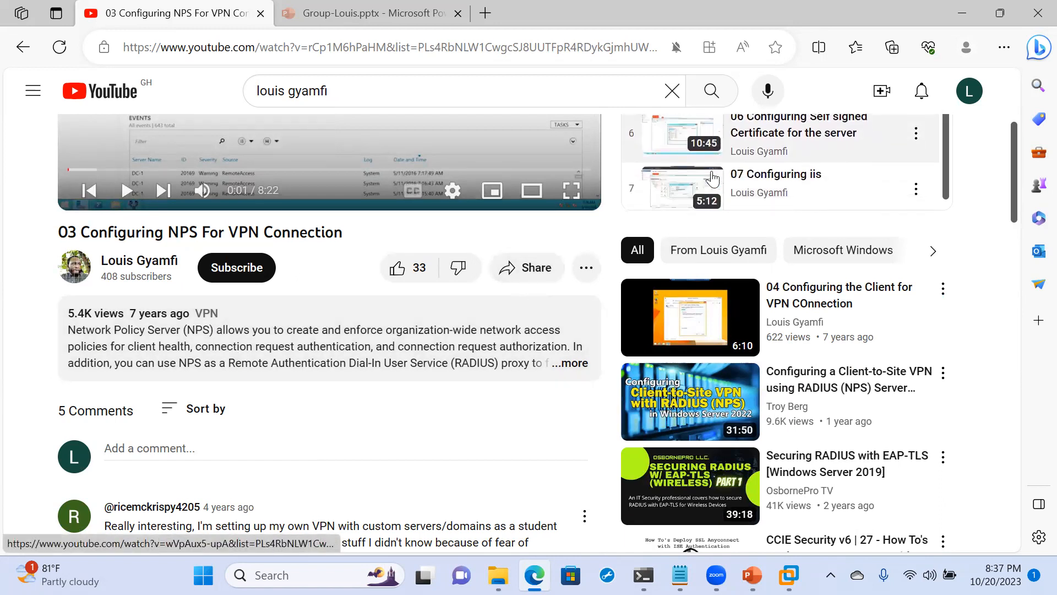
{"action": "left_click", "coordinate": [762, 186]}
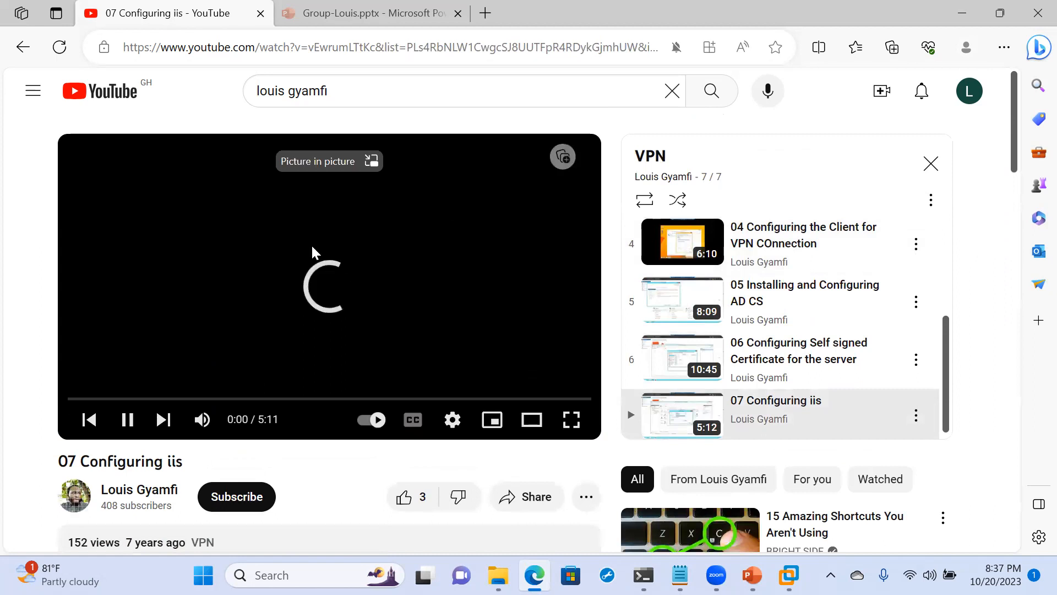
{"action": "scroll", "coordinate": [680, 271], "scroll_direction": "up", "scroll_amount": 3}
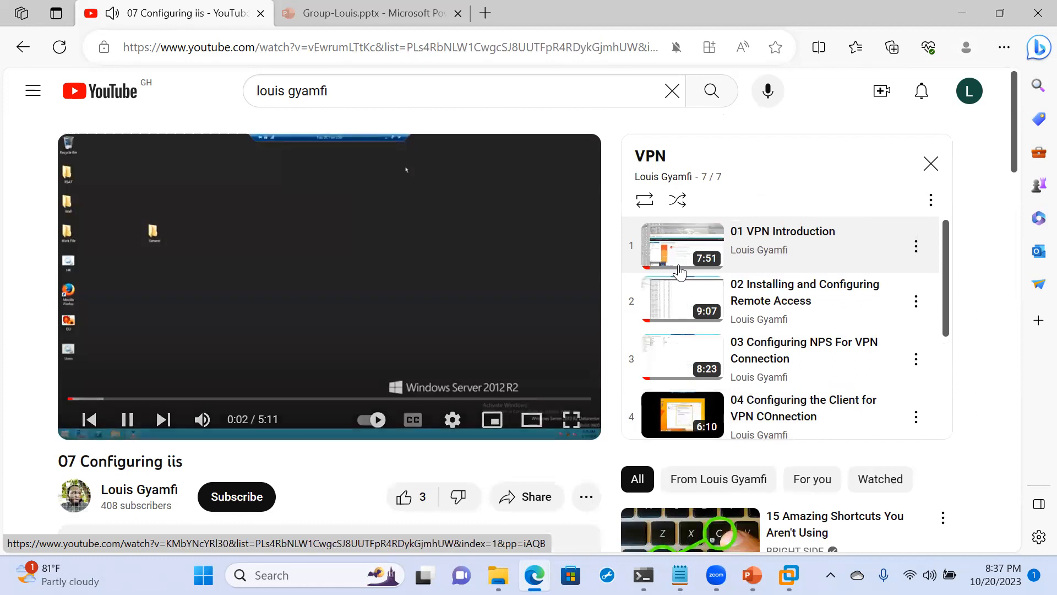
{"action": "scroll", "coordinate": [738, 350], "scroll_direction": "down", "scroll_amount": 2}
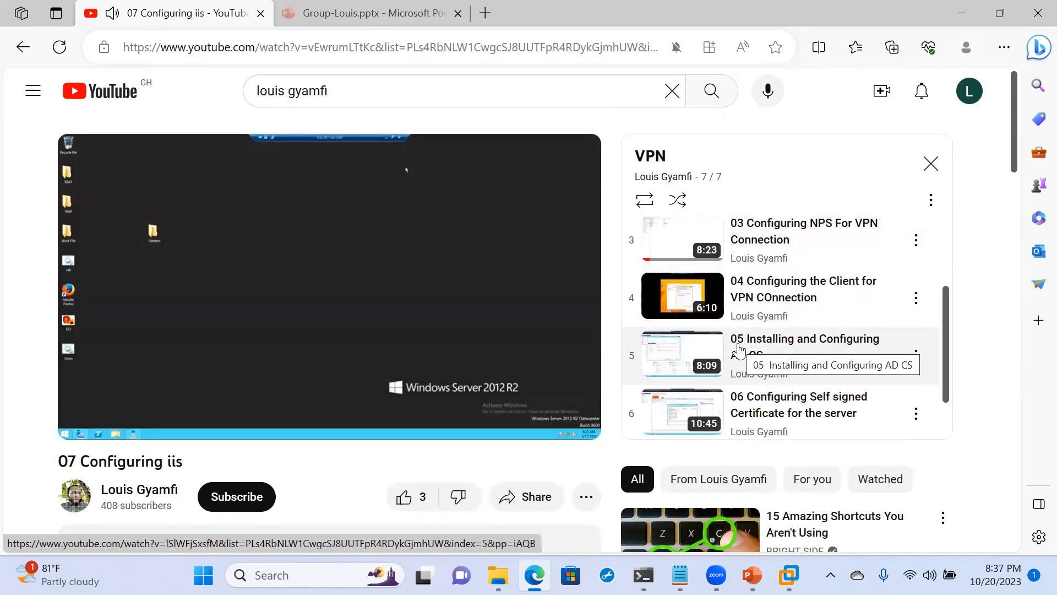
{"action": "mouse_move", "coordinate": [130, 314]}
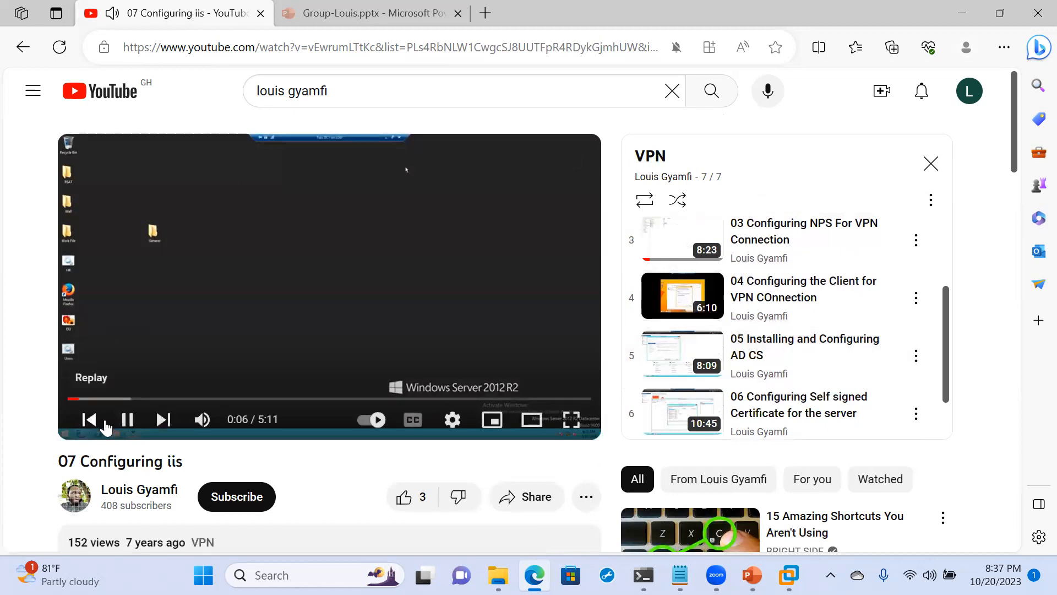
{"action": "left_click", "coordinate": [126, 420]}
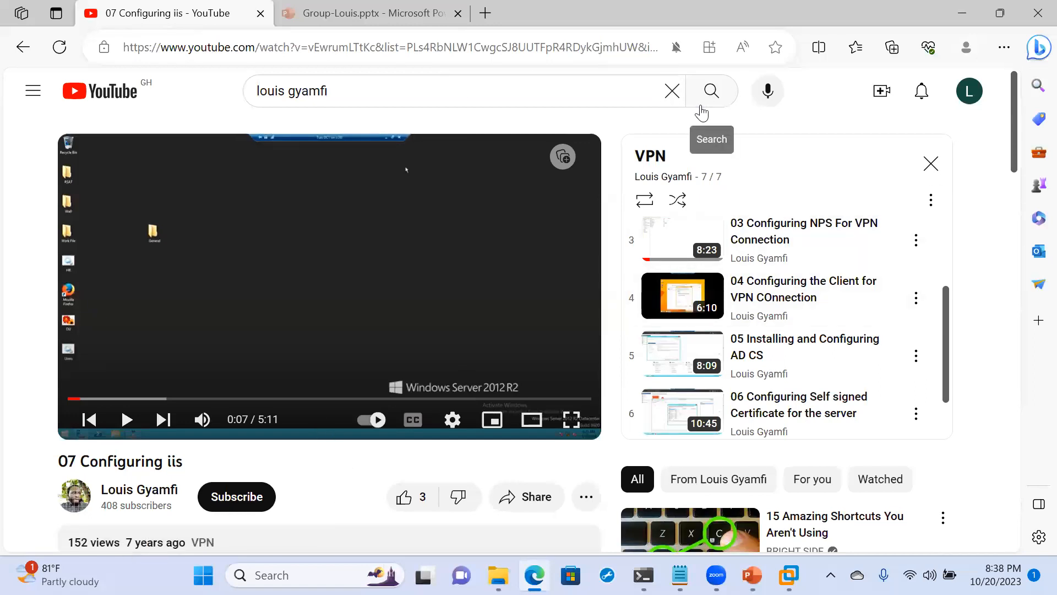
{"action": "left_click", "coordinate": [1034, 16]}
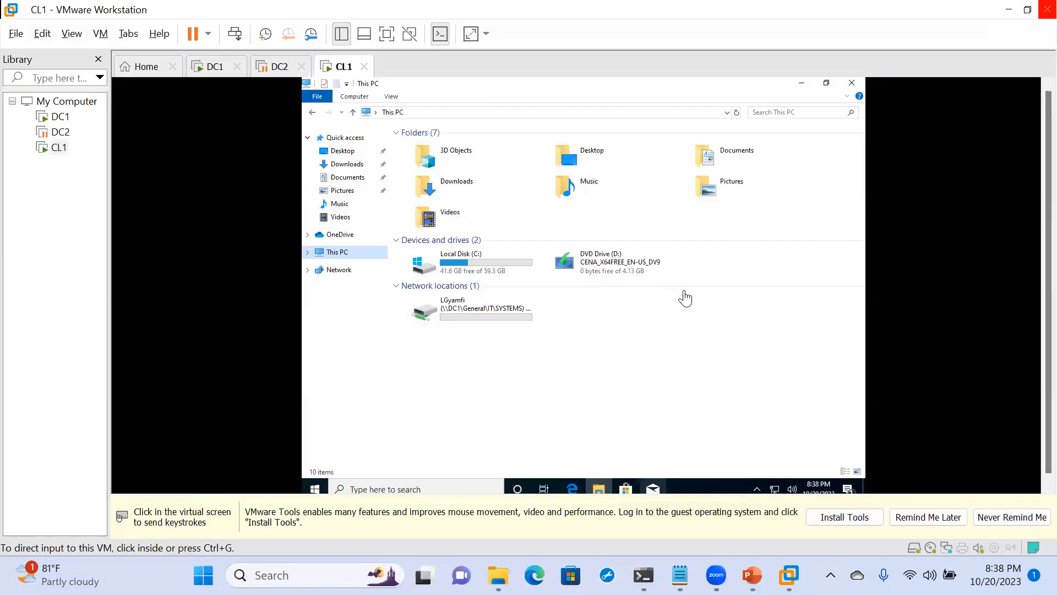